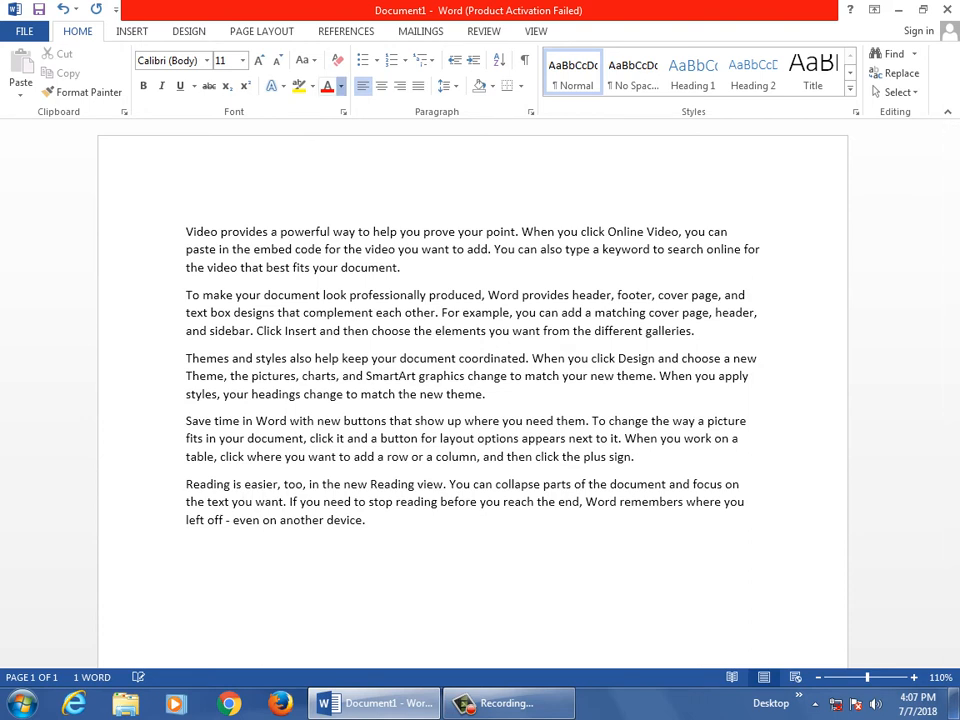
{"action": "left_click", "coordinate": [340, 86]}
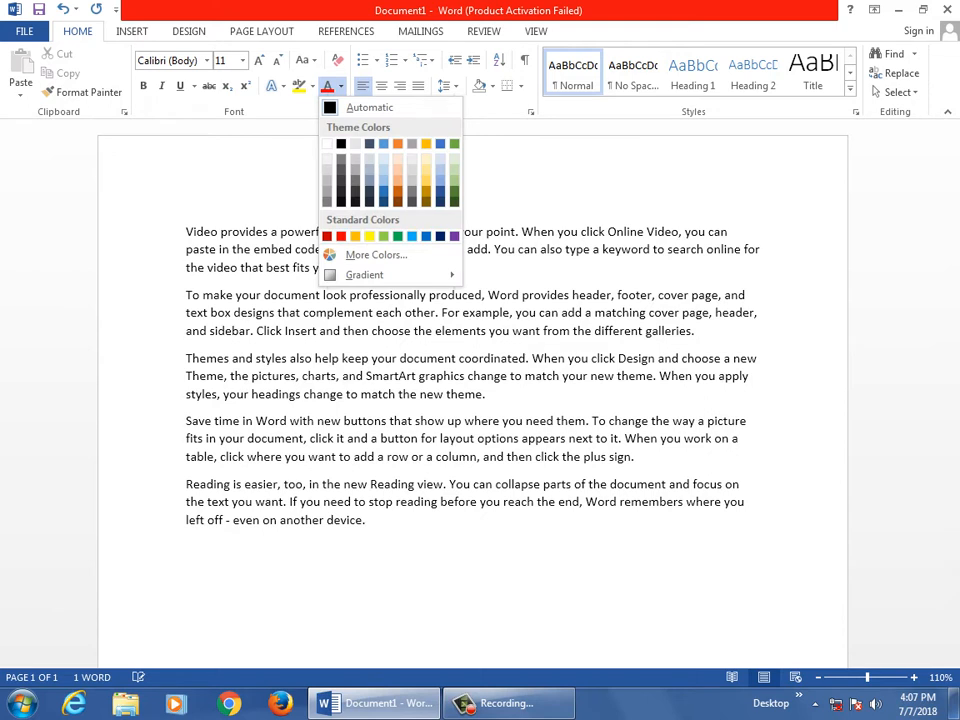
{"action": "left_click", "coordinate": [186, 547]}
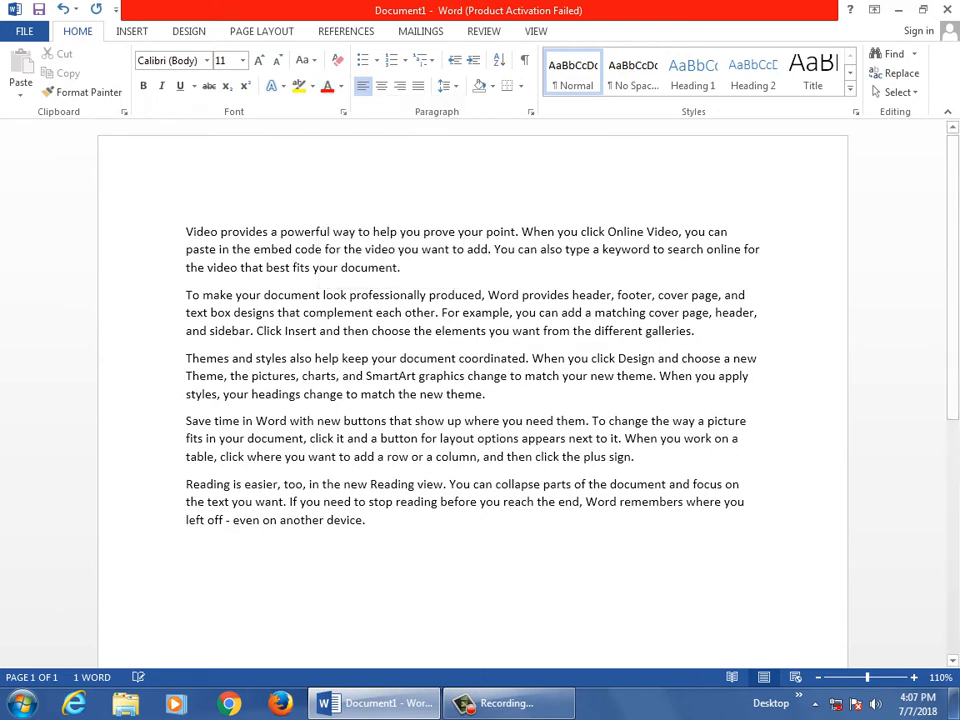
{"action": "left_click", "coordinate": [508, 704]}
{"action": "left_click", "coordinate": [880, 630]}
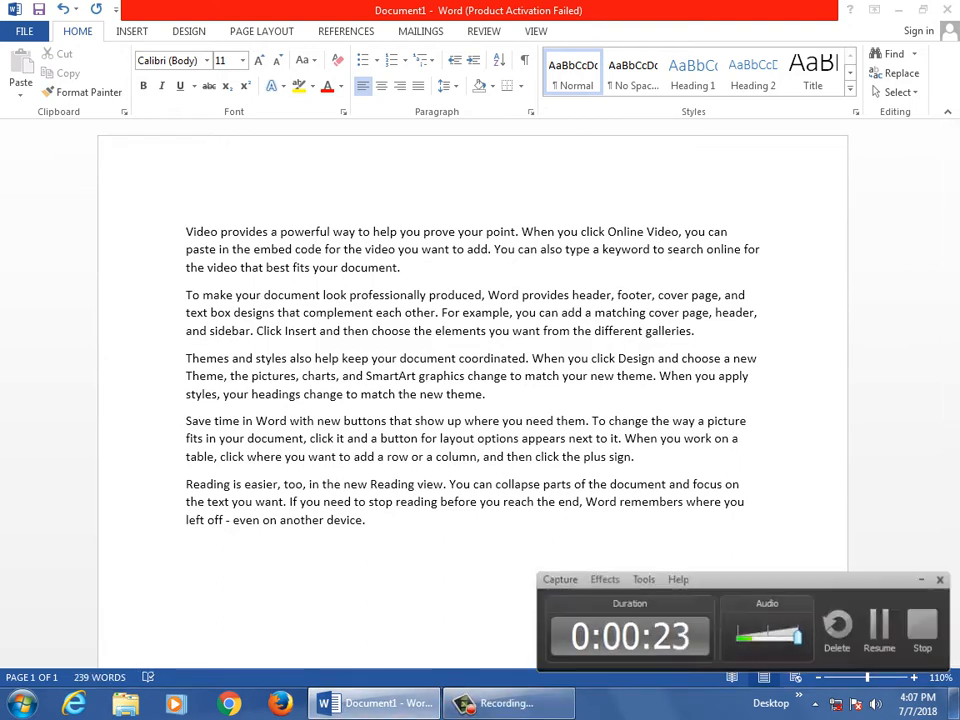
{"action": "left_click", "coordinate": [880, 630]}
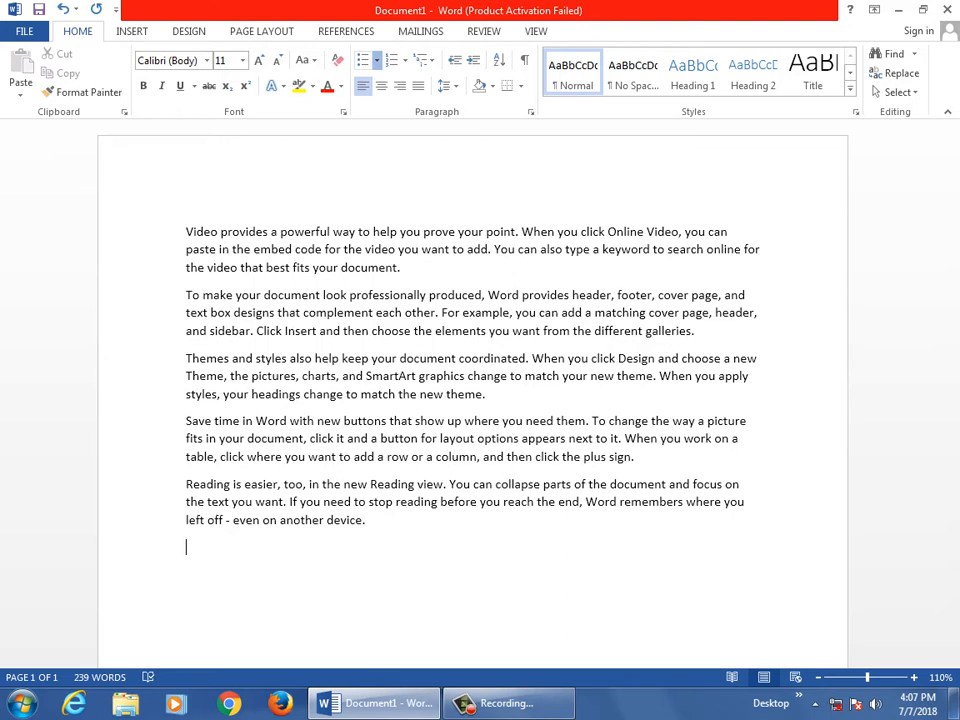
- Preview the available bullet styles on the first paragraph without applying one
{"action": "left_click", "coordinate": [376, 60]}
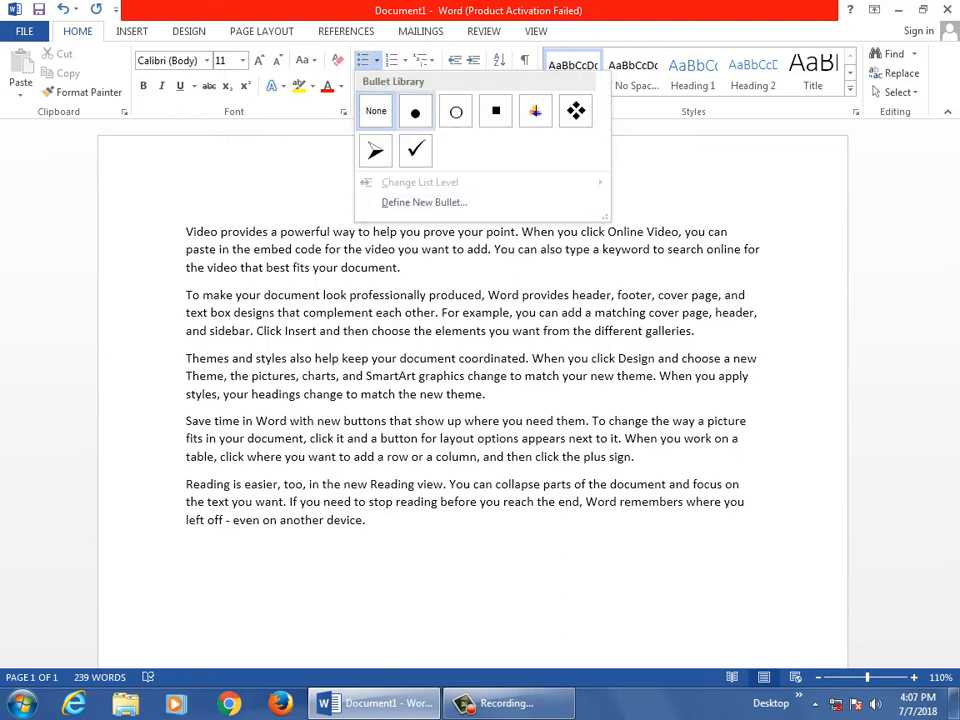
{"action": "key", "text": "Escape"}
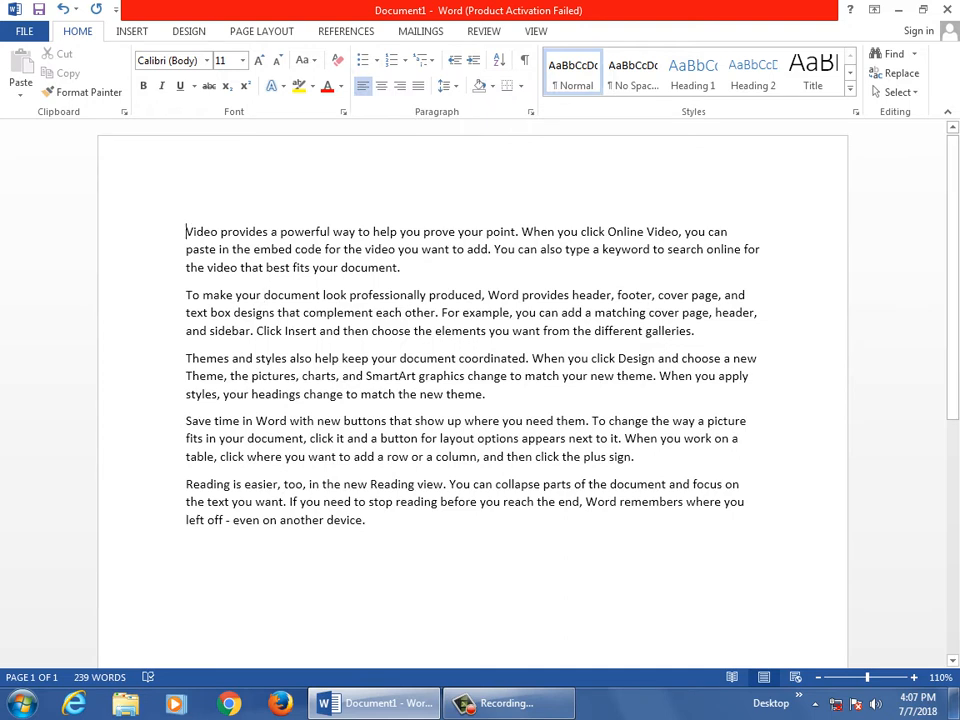
{"action": "key", "text": "Return"}
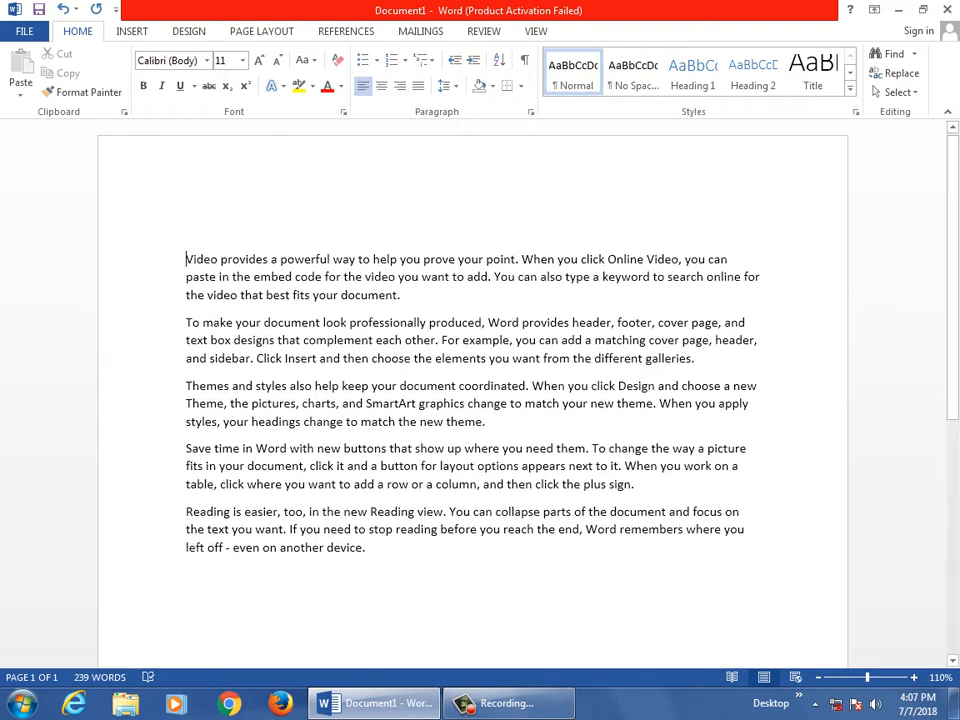
{"action": "left_click", "coordinate": [376, 60]}
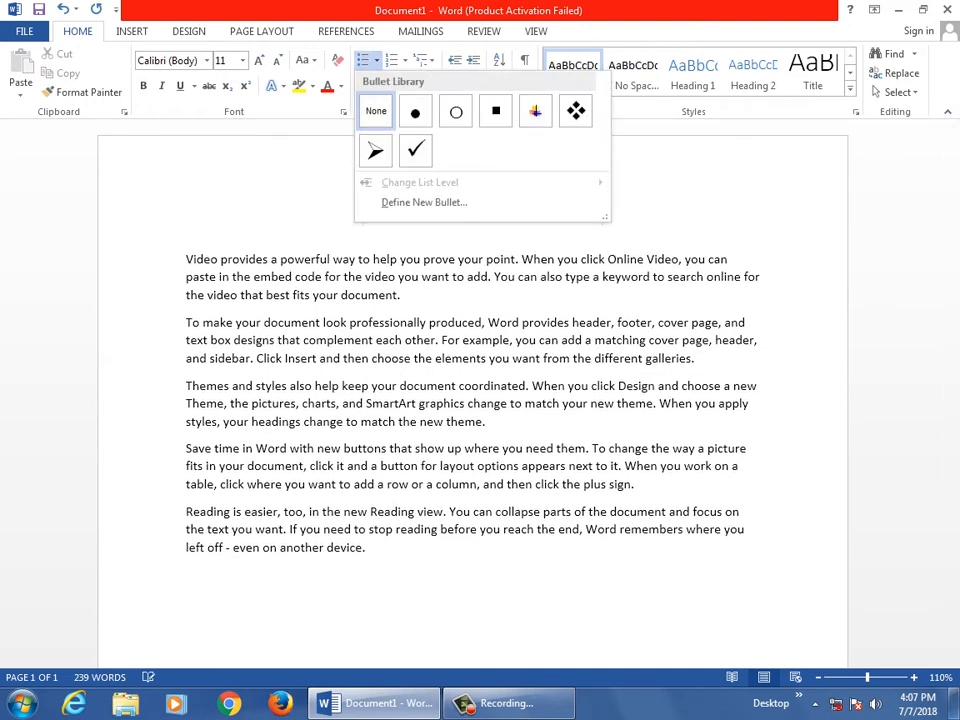
{"action": "left_click", "coordinate": [388, 295]}
{"action": "triple_click", "coordinate": [388, 295]}
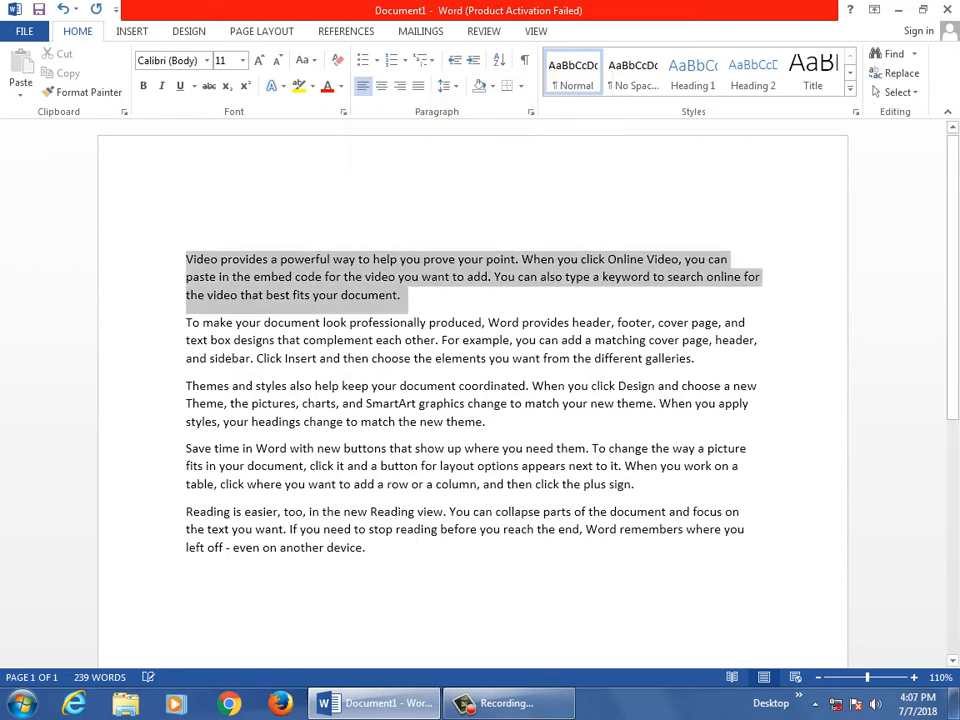
{"action": "left_click", "coordinate": [376, 60]}
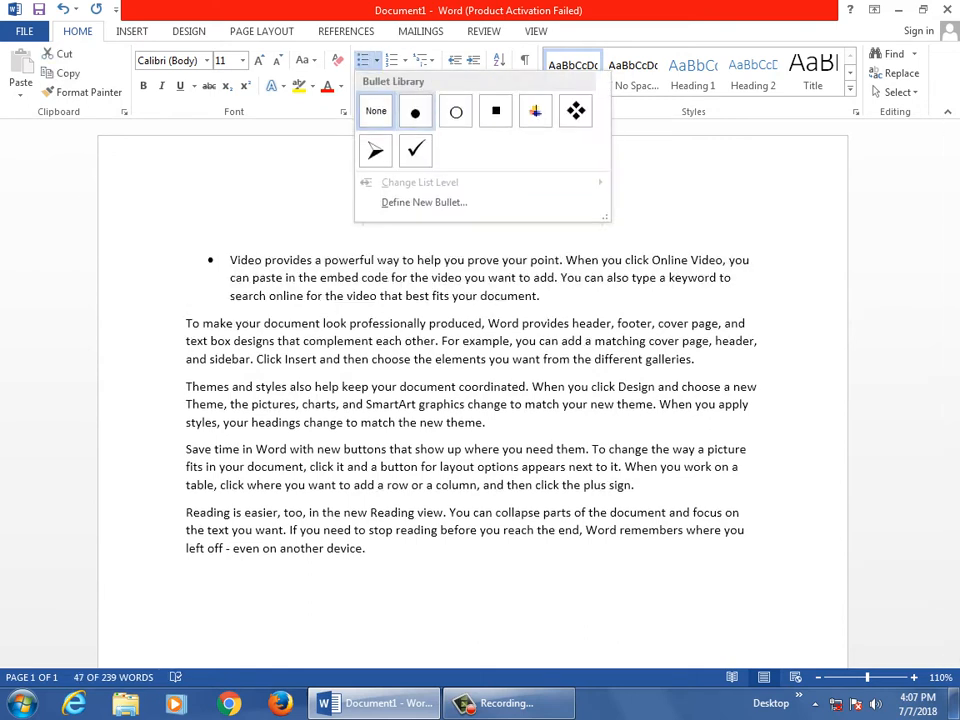
{"action": "key", "text": "Escape"}
- Replace the entire document text with a line giving a person's first name followed by "is good student", and start a new line
{"action": "key", "text": "ctrl+a"}
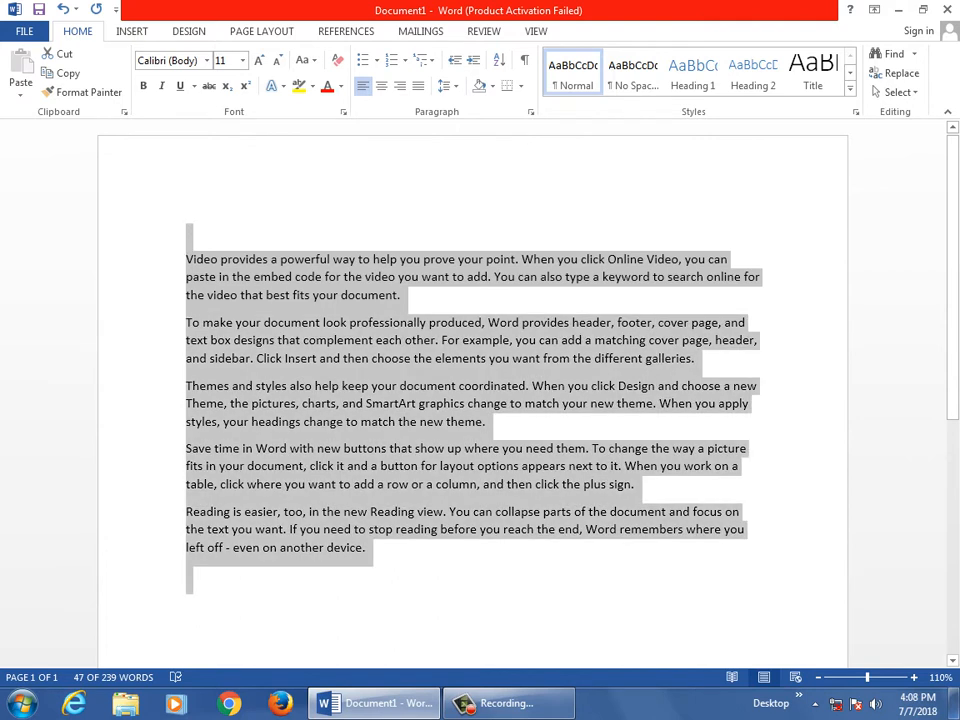
{"action": "type", "text": "ali"}
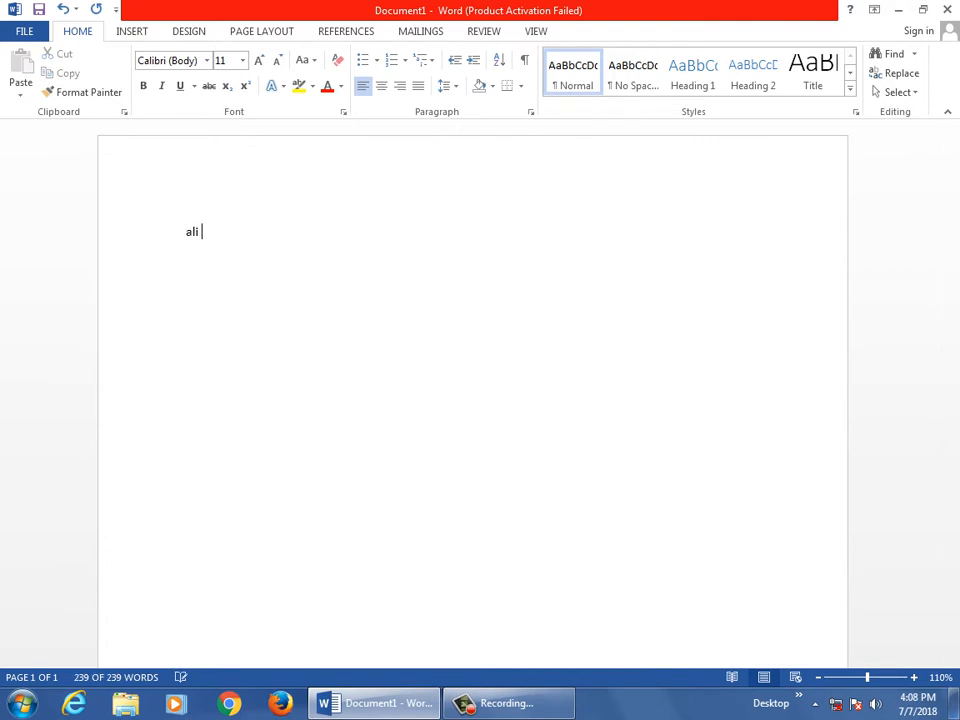
{"action": "type", "text": " iis \\"}
{"action": "key", "text": "BackSpace"}
{"action": "key", "text": "BackSpace"}
{"action": "key", "text": "BackSpace"}
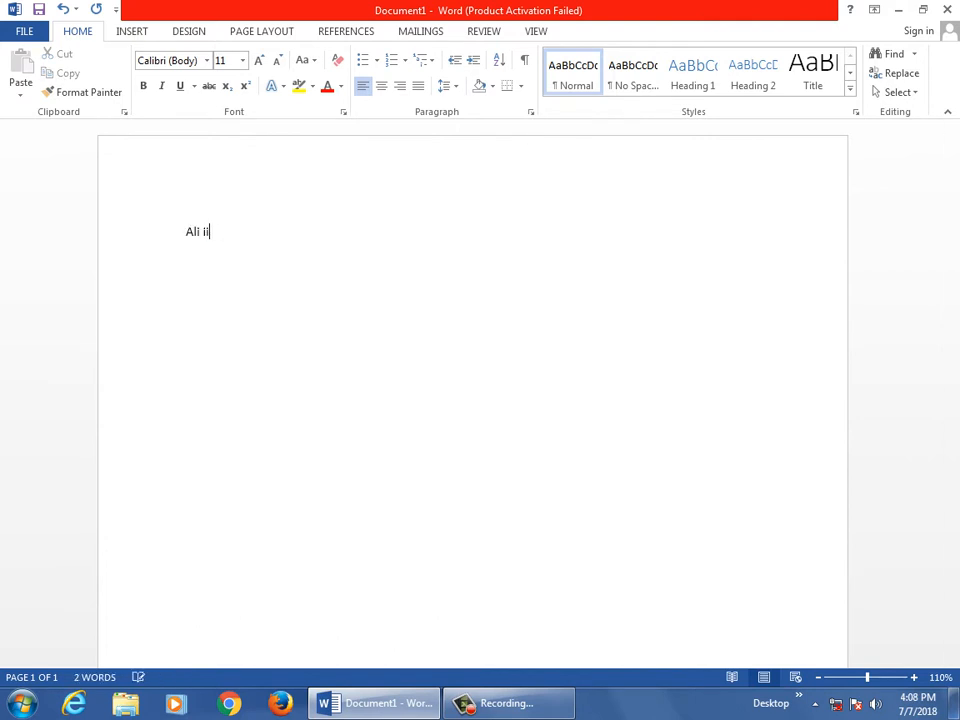
{"action": "key", "text": "BackSpace"}
{"action": "key", "text": "BackSpace"}
{"action": "type", "text": "is good student f\\"}
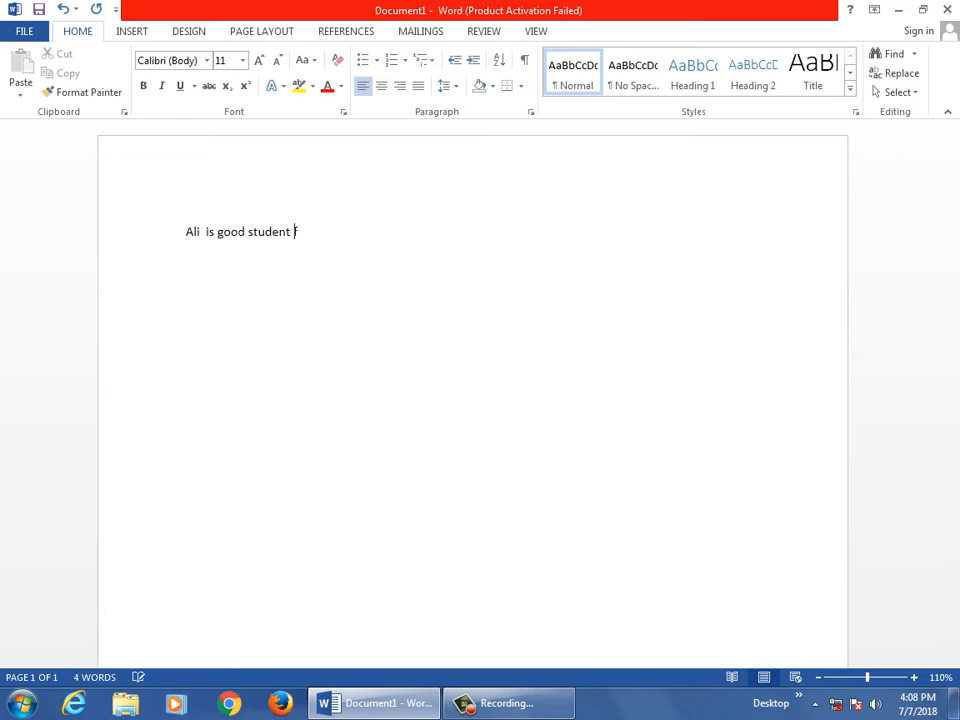
{"action": "key", "text": "BackSpace"}
{"action": "key", "text": "BackSpace"}
{"action": "key", "text": "BackSpace"}
{"action": "key", "text": "Return"}
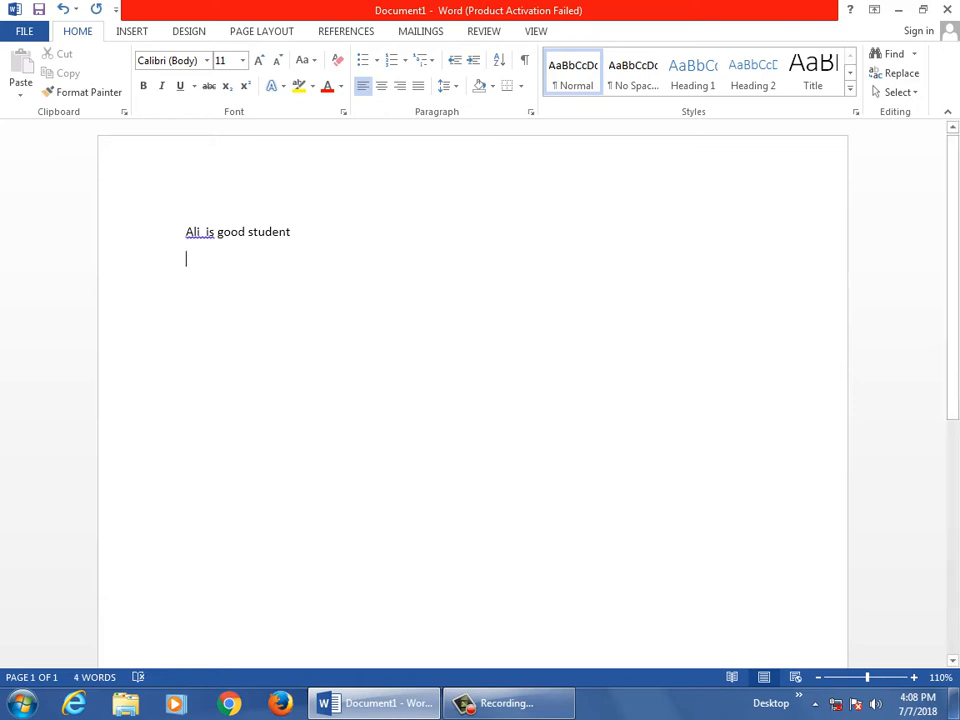
- Enter "He is in RANA university" as the second line
{"action": "type", "text": "A"}
{"action": "key", "text": "BackSpace"}
{"action": "type", "text": "He "}
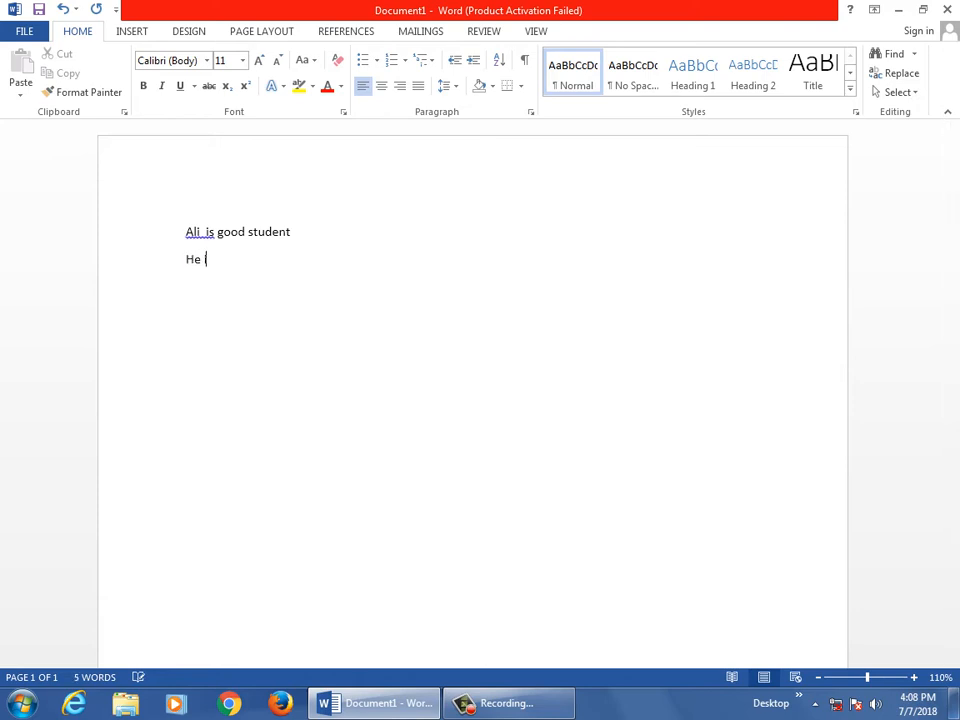
{"action": "type", "text": "is in RANA university"}
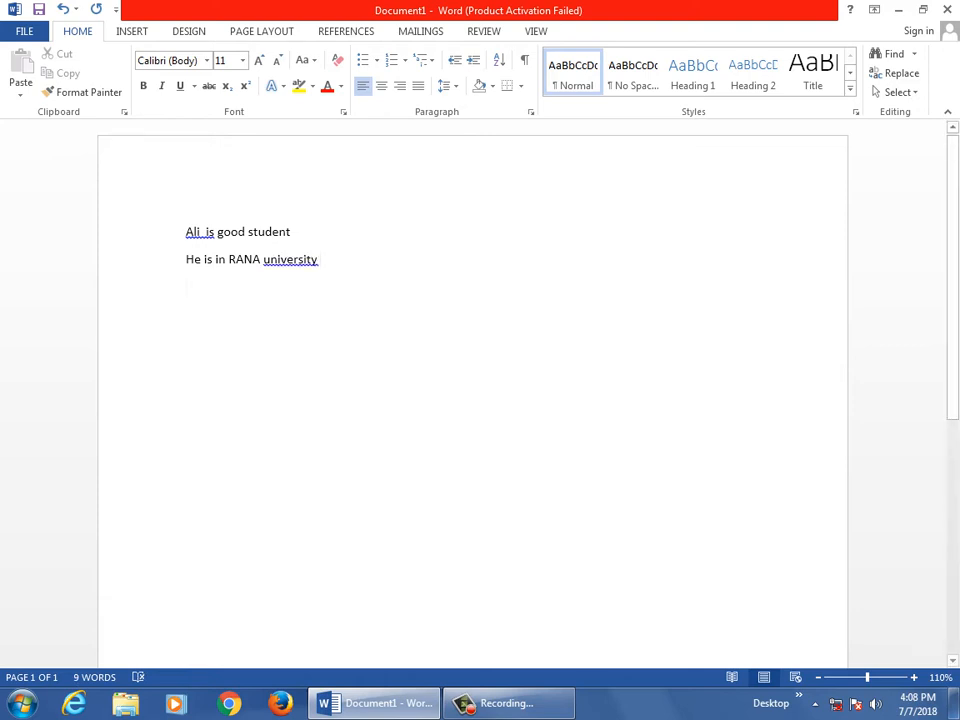
- Format both lines as a bulleted list with the solid square bullet
{"action": "key", "text": "ctrl+a"}
{"action": "left_click", "coordinate": [377, 61]}
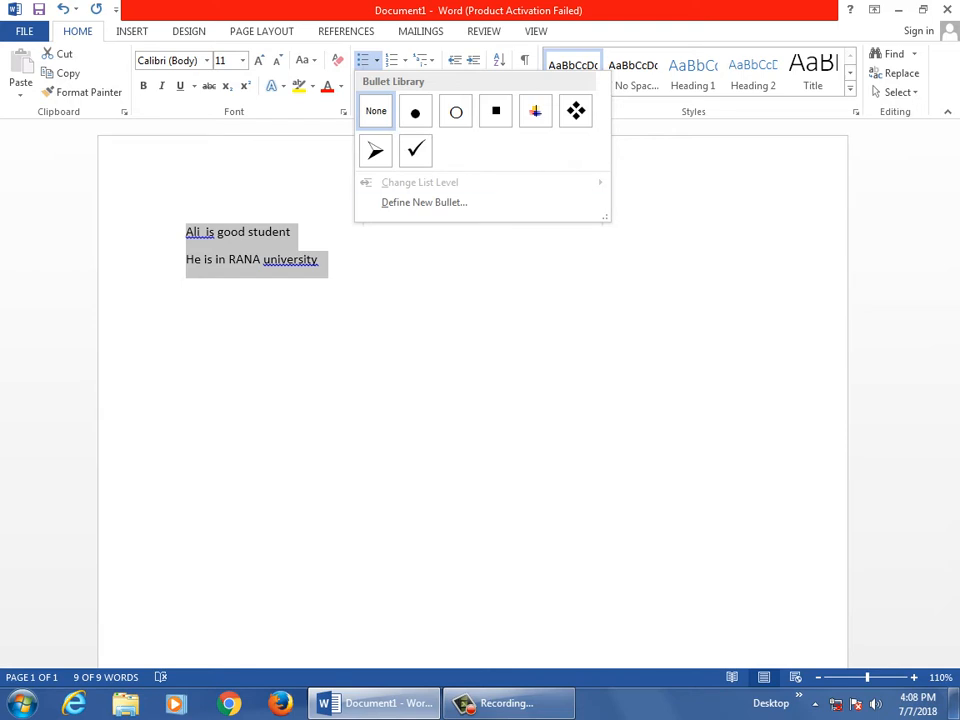
{"action": "left_click", "coordinate": [415, 111]}
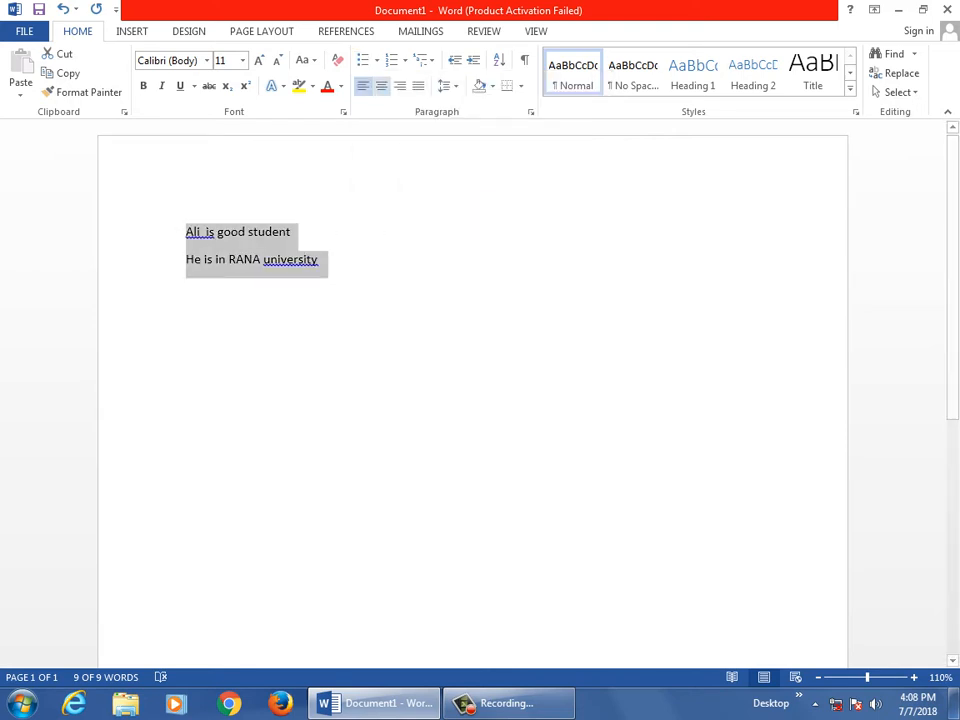
{"action": "left_click", "coordinate": [376, 60]}
{"action": "left_click", "coordinate": [496, 111]}
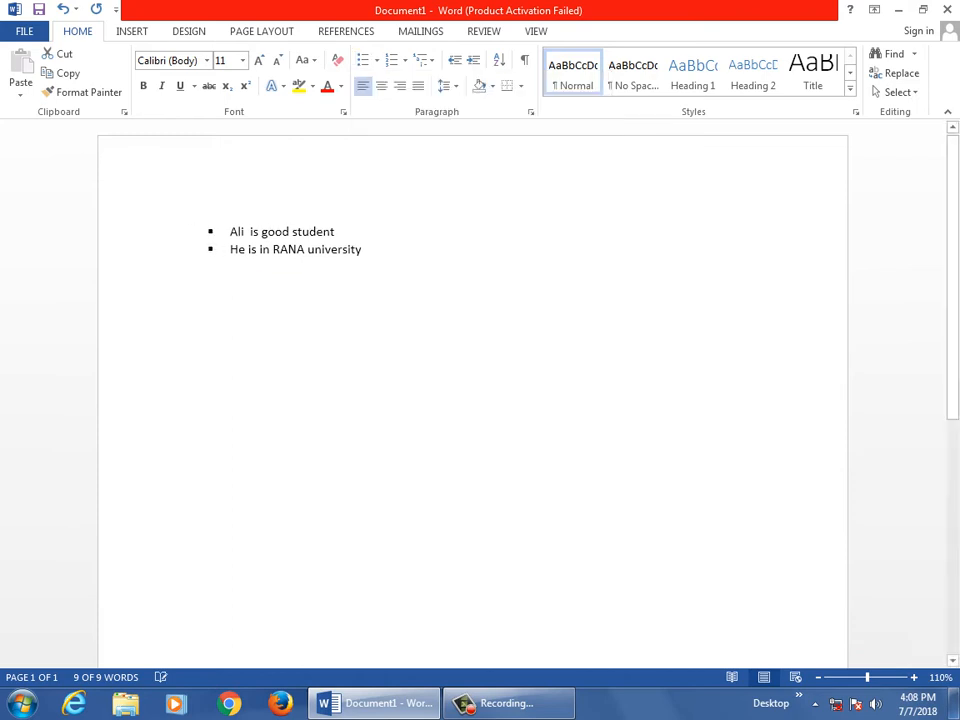
- Add a third bullet item reading "=rand()" after the university line
{"action": "left_click", "coordinate": [336, 231]}
{"action": "left_click", "coordinate": [186, 276]}
{"action": "left_click", "coordinate": [365, 249]}
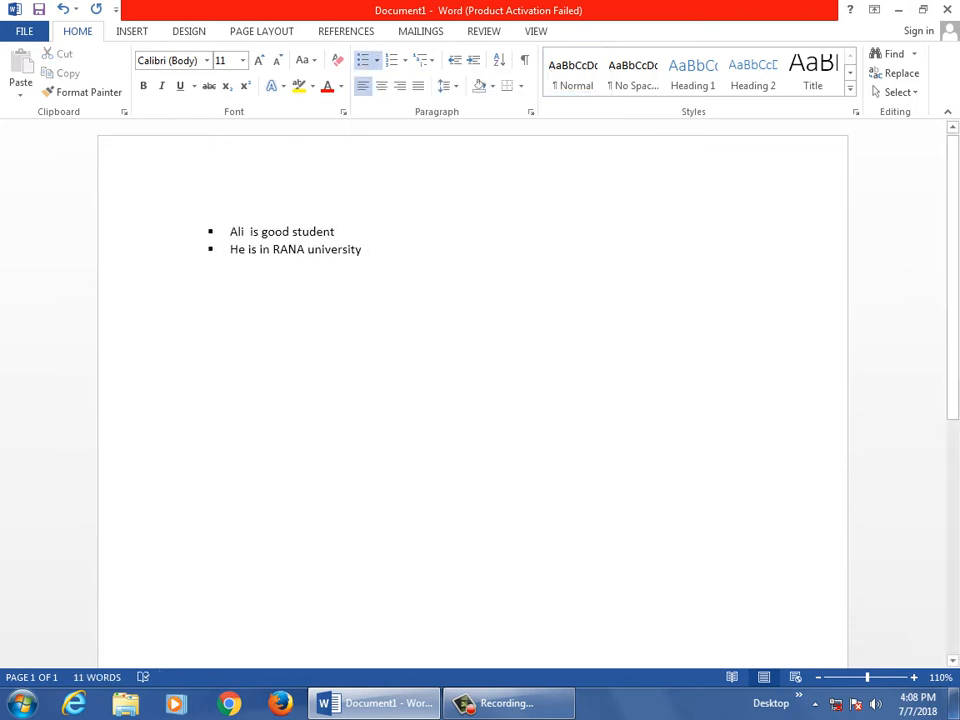
{"action": "key", "text": "Return"}
{"action": "type", "text": "=rand"}
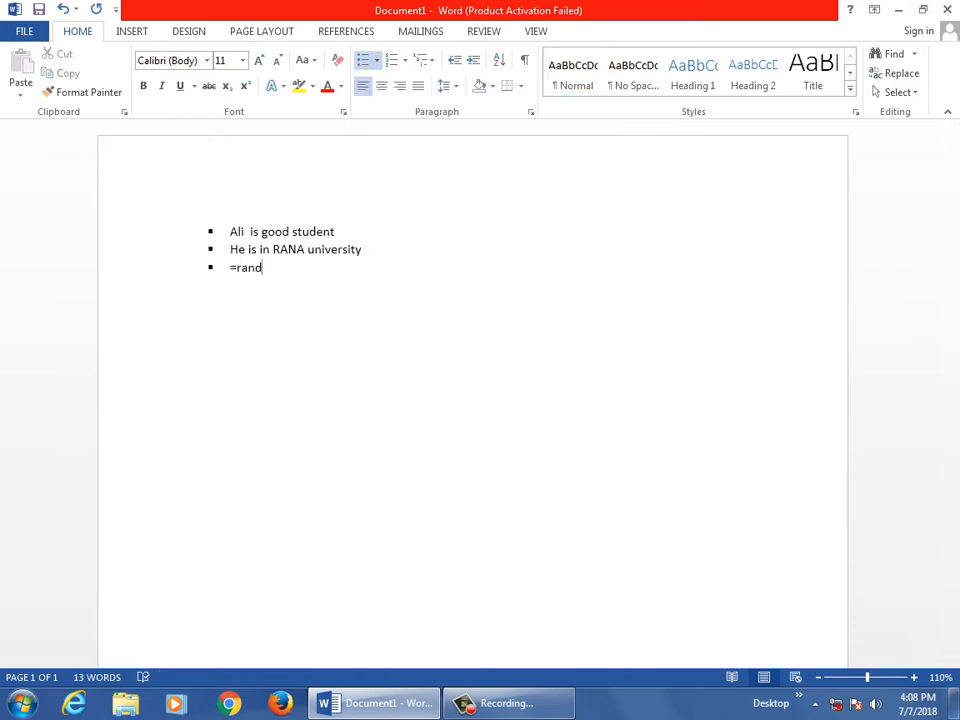
{"action": "type", "text": "()"}
{"action": "key", "text": "Return"}
- End the bulleted list and generate sample paragraphs below it with =rand()
{"action": "key", "text": "Return"}
{"action": "key", "text": "Return"}
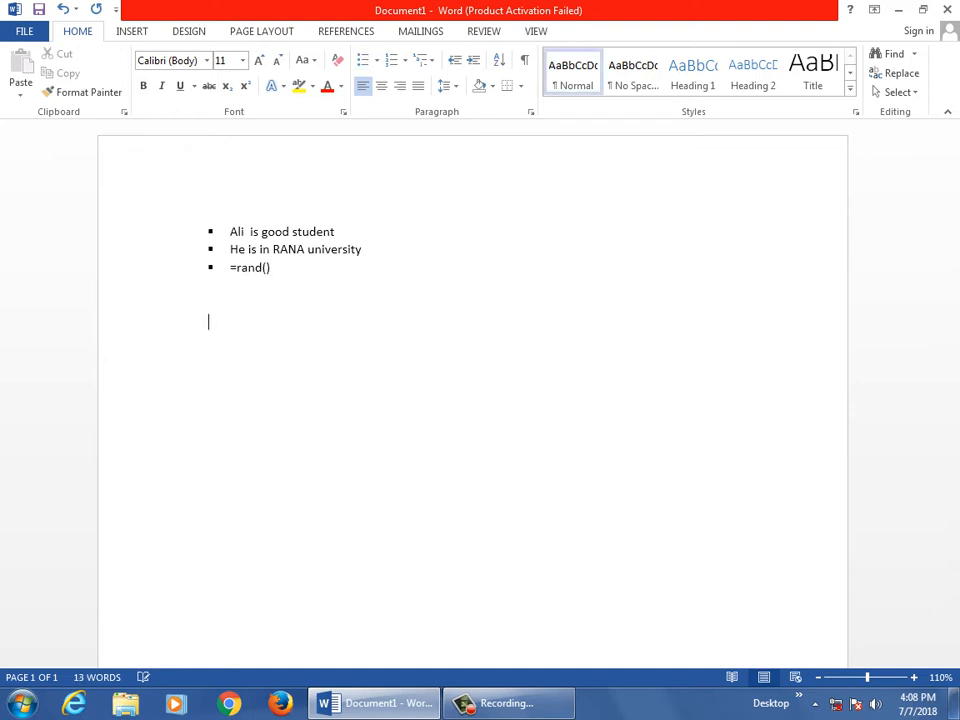
{"action": "type", "text": "=rand()"}
{"action": "key", "text": "Return"}
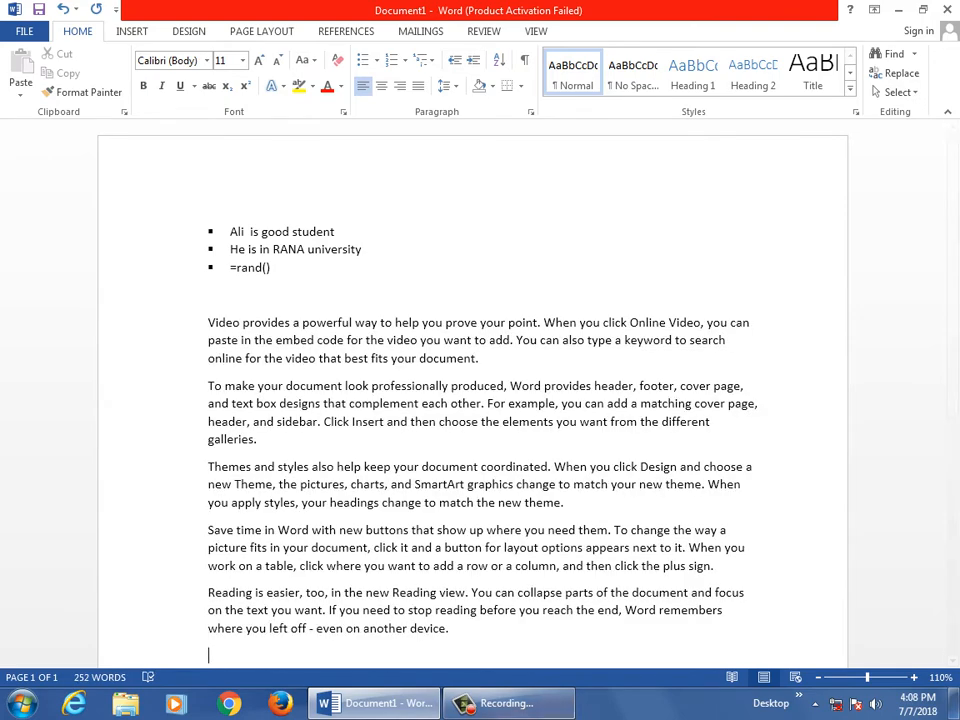
- Apply 1, 2, 3 numbering from the second list item through the last sample paragraph and check the bullet styles
{"action": "left_click_drag", "start_coordinate": [450, 629], "coordinate": [231, 250]}
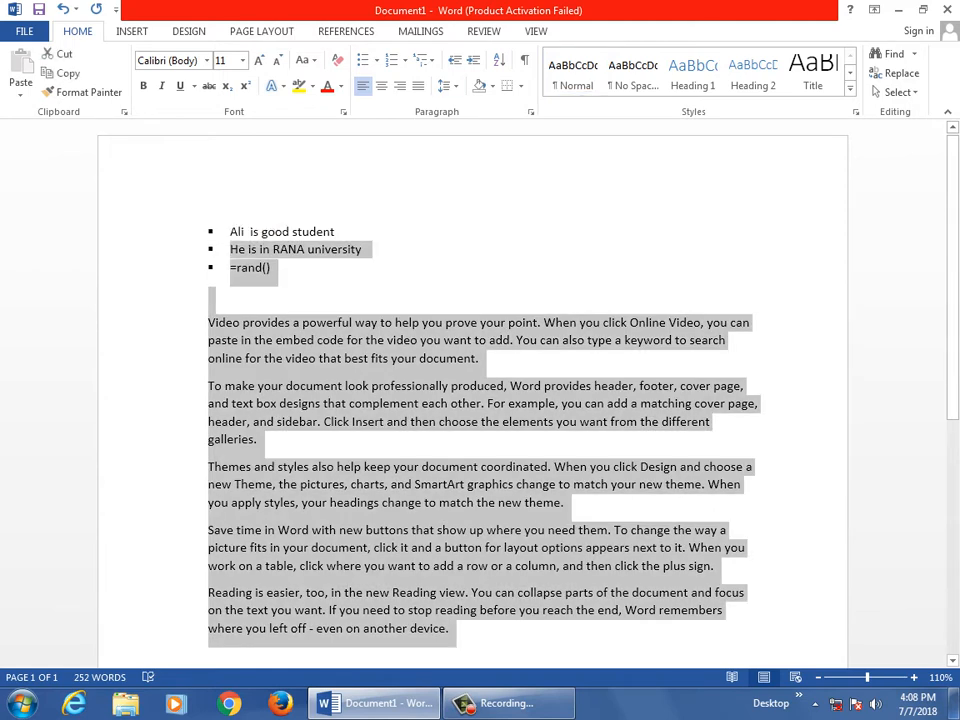
{"action": "left_click", "coordinate": [391, 60]}
{"action": "left_click", "coordinate": [377, 60]}
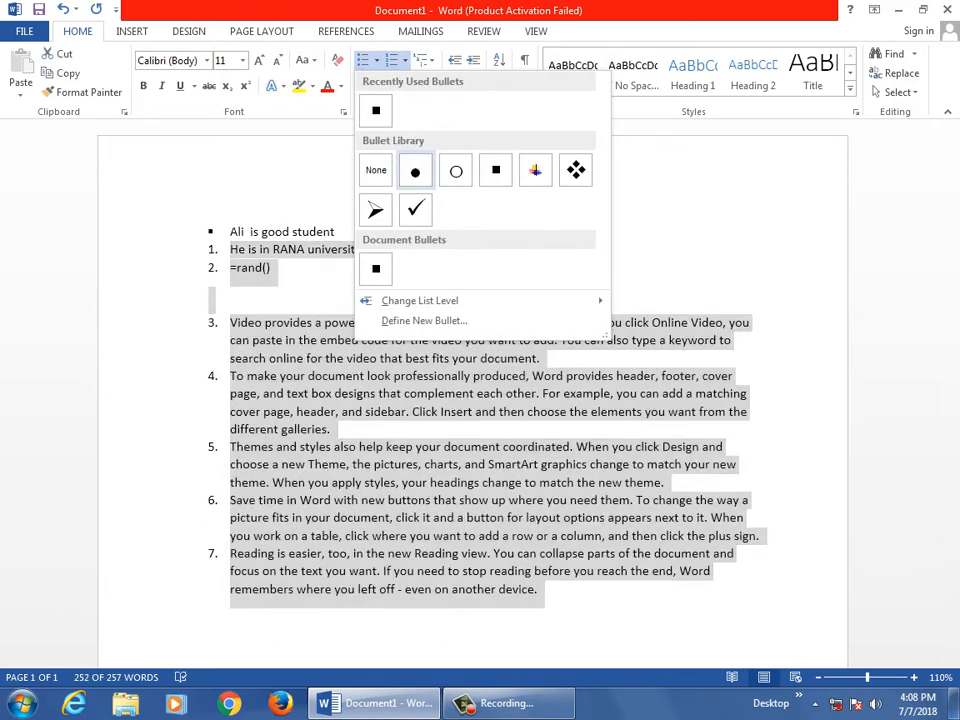
{"action": "left_click", "coordinate": [500, 517]}
{"action": "left_click", "coordinate": [500, 517]}
- Delete the numbered sample paragraphs, and step back through the edit history to the unnumbered paragraphs
{"action": "left_click_drag", "start_coordinate": [543, 592], "coordinate": [222, 320]}
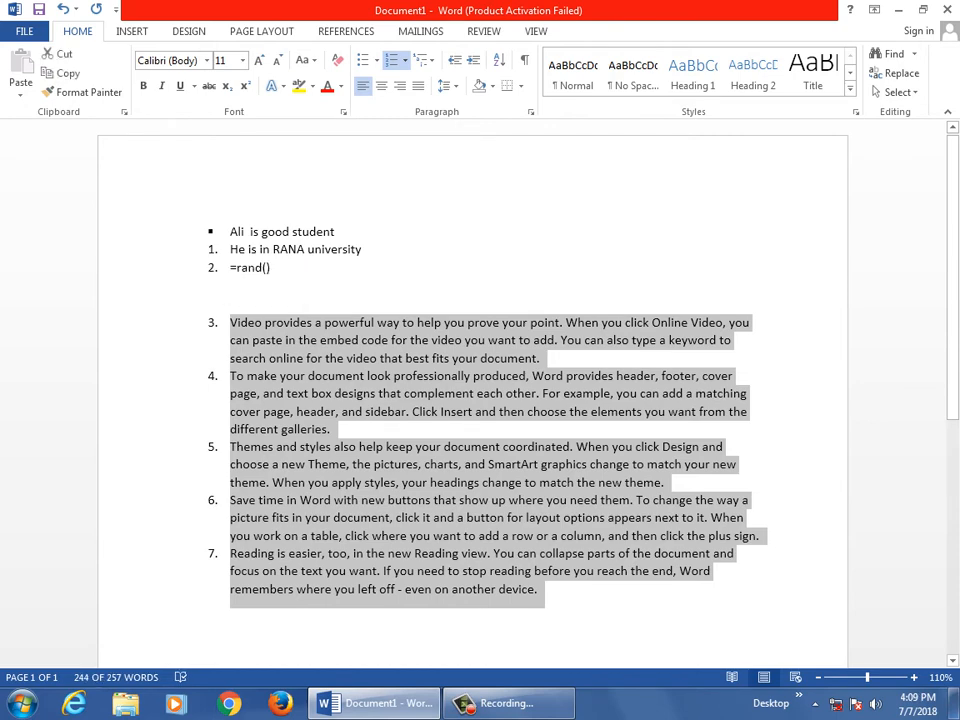
{"action": "key", "text": "Delete"}
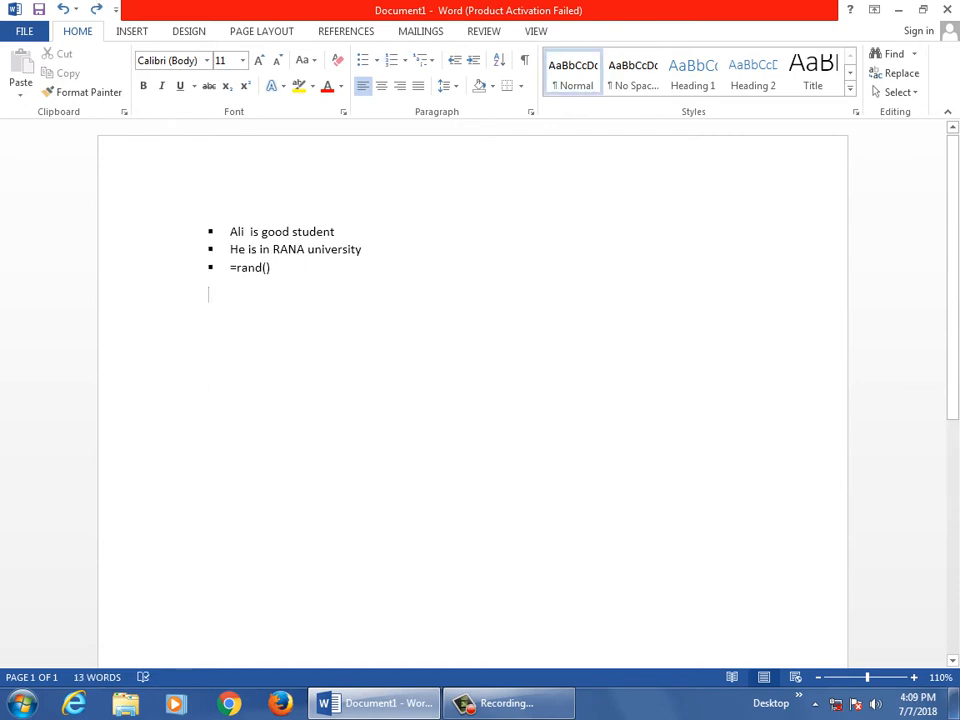
{"action": "key", "text": "ctrl+y"}
{"action": "key", "text": "ctrl+y"}
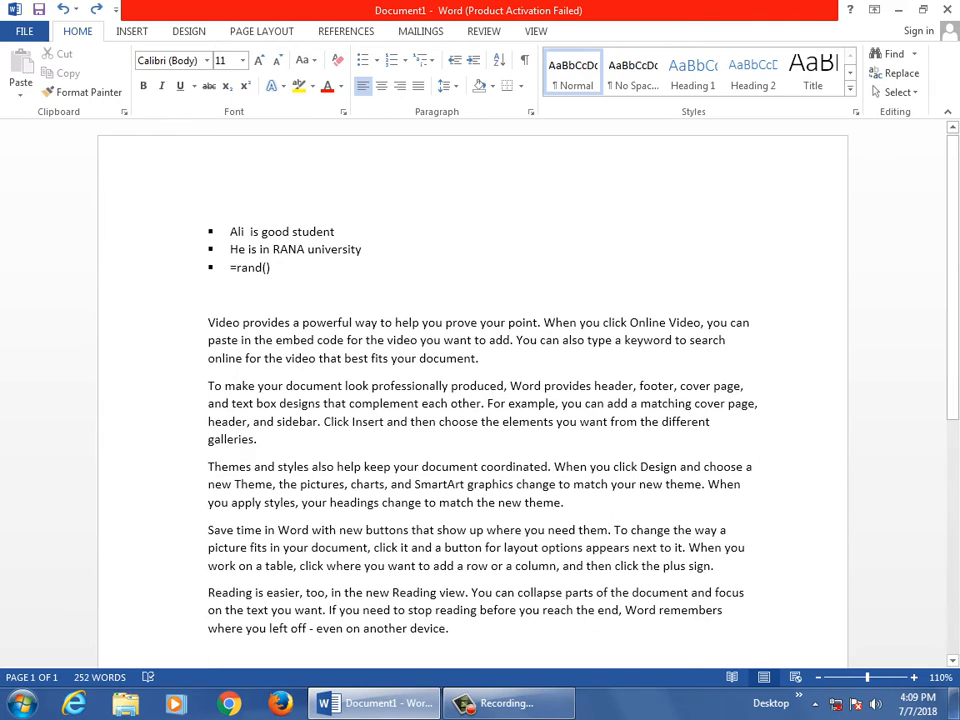
- Delete the last four sample paragraphs and undo the deletion
{"action": "left_click_drag", "start_coordinate": [208, 655], "coordinate": [208, 385]}
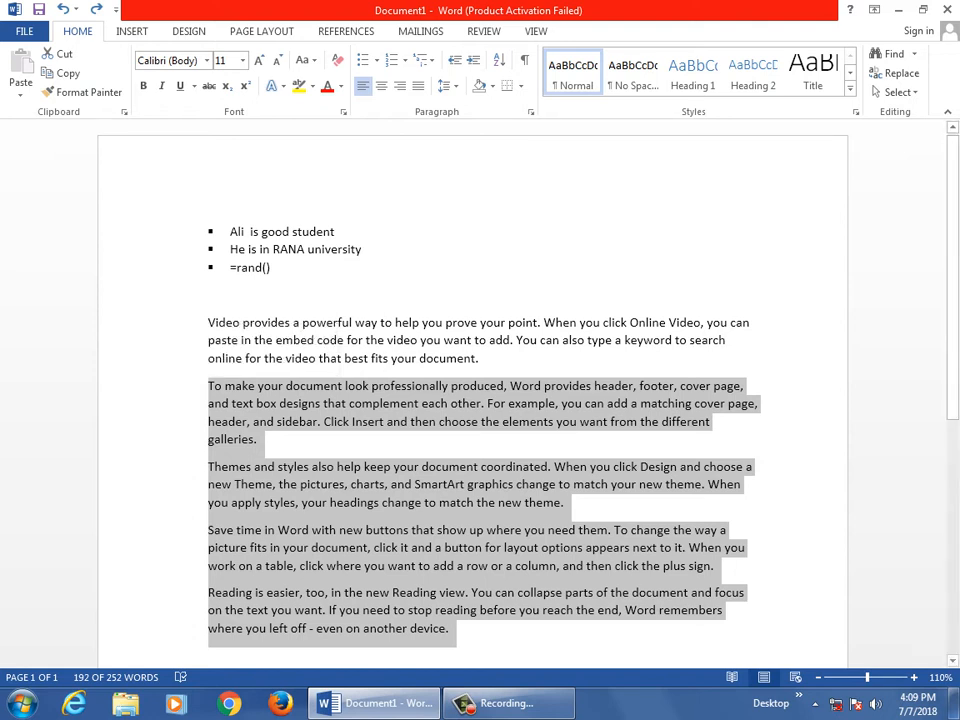
{"action": "key", "text": "Delete"}
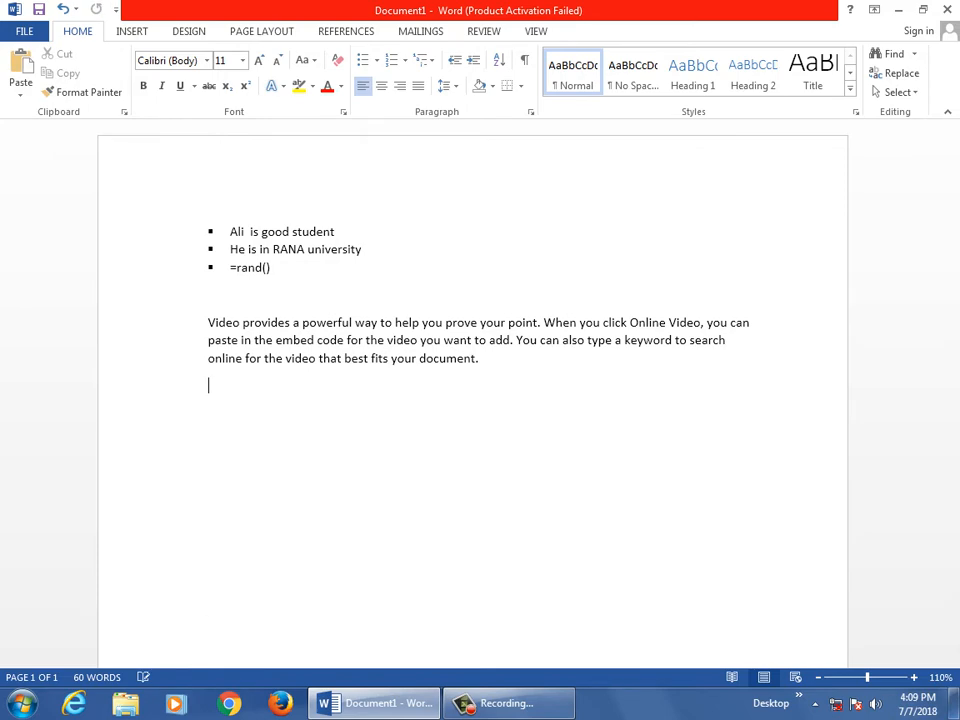
{"action": "key", "text": "ctrl+z"}
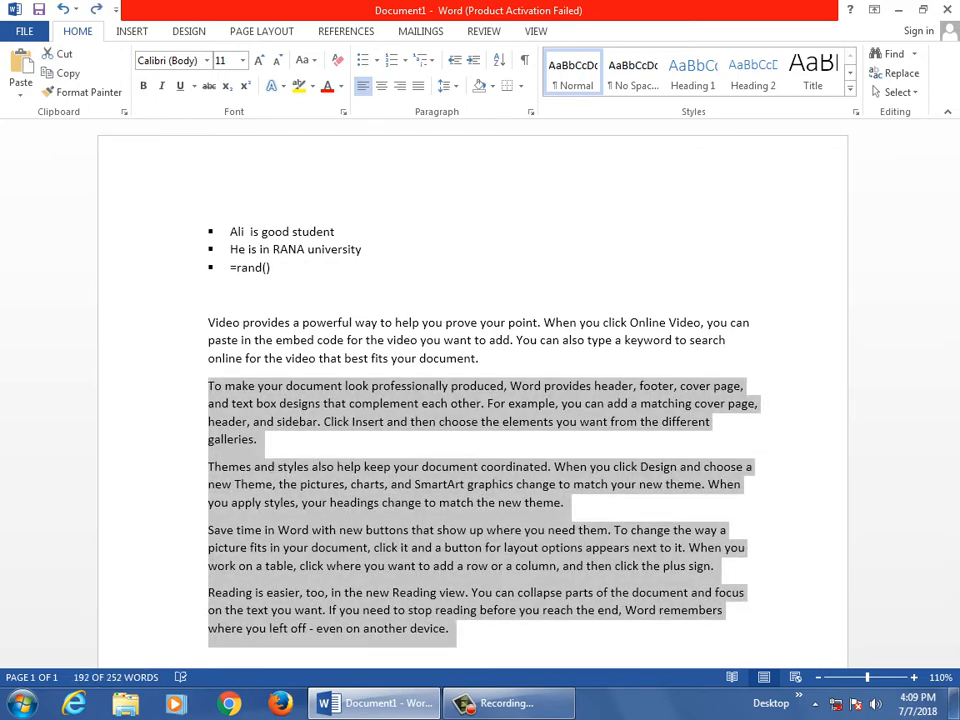
{"action": "left_click", "coordinate": [374, 60]}
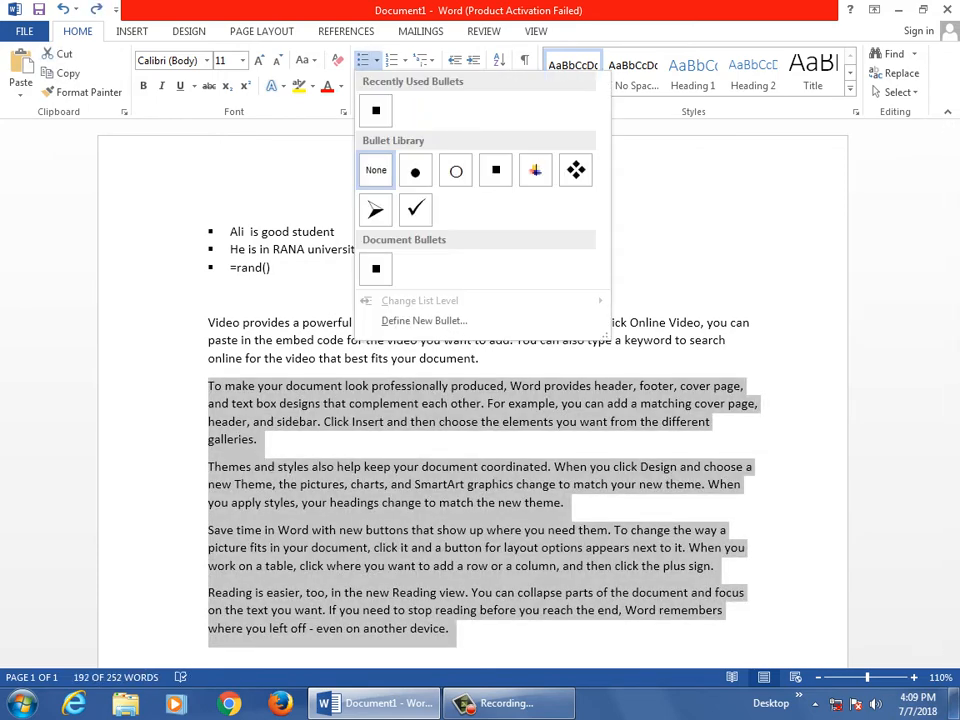
{"action": "left_click", "coordinate": [328, 503]}
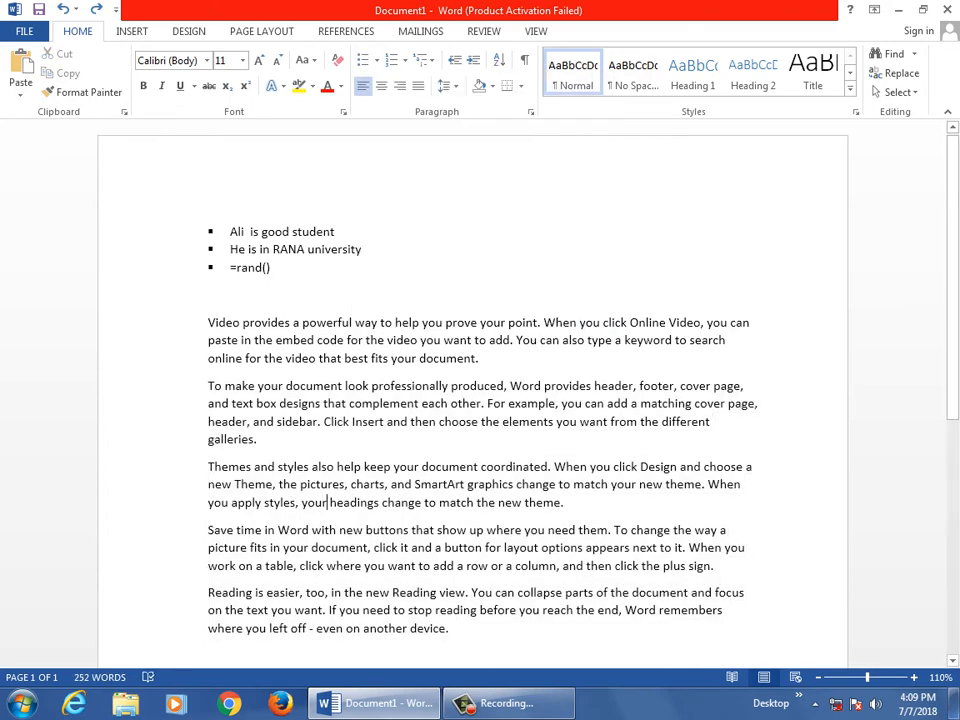
{"action": "left_click_drag", "start_coordinate": [478, 610], "coordinate": [282, 404]}
{"action": "left_click", "coordinate": [377, 60]}
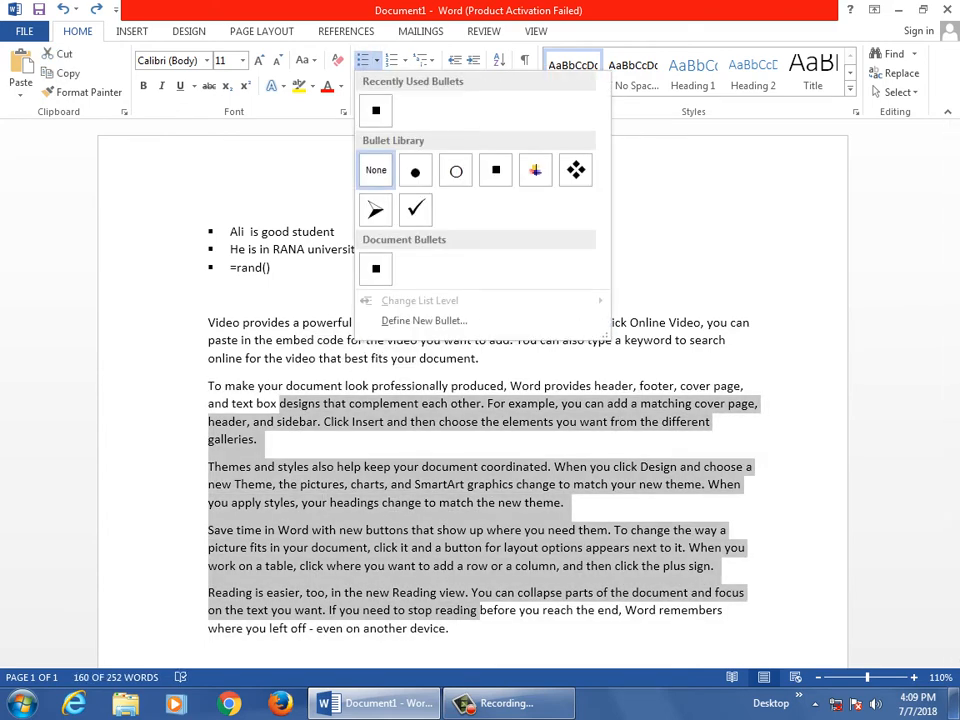
{"action": "left_click", "coordinate": [369, 386]}
{"action": "left_click", "coordinate": [377, 60]}
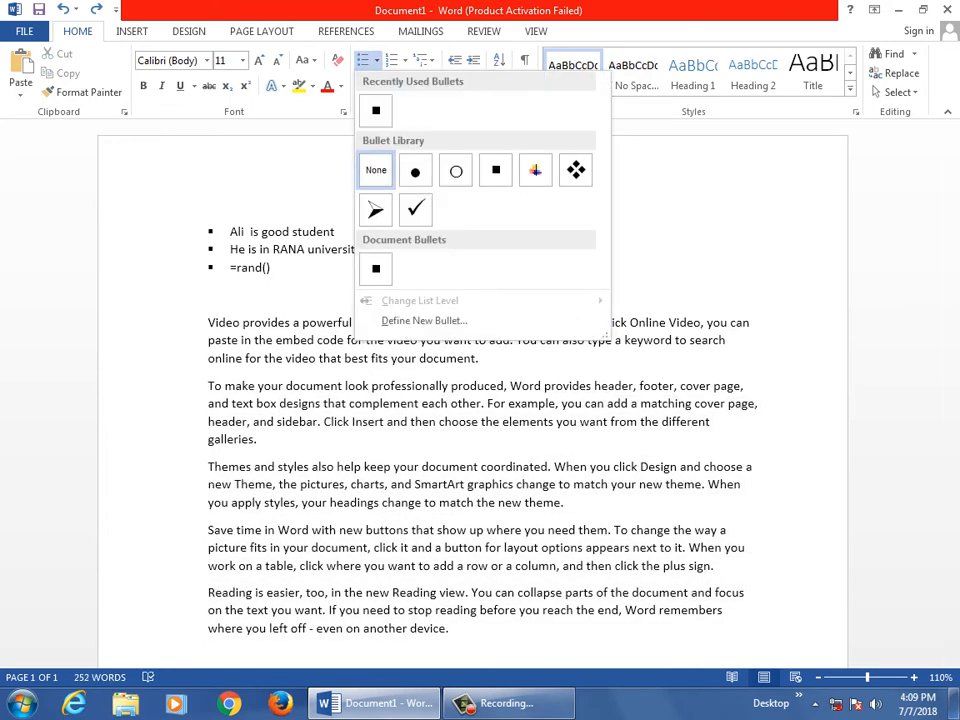
{"action": "left_click", "coordinate": [369, 386]}
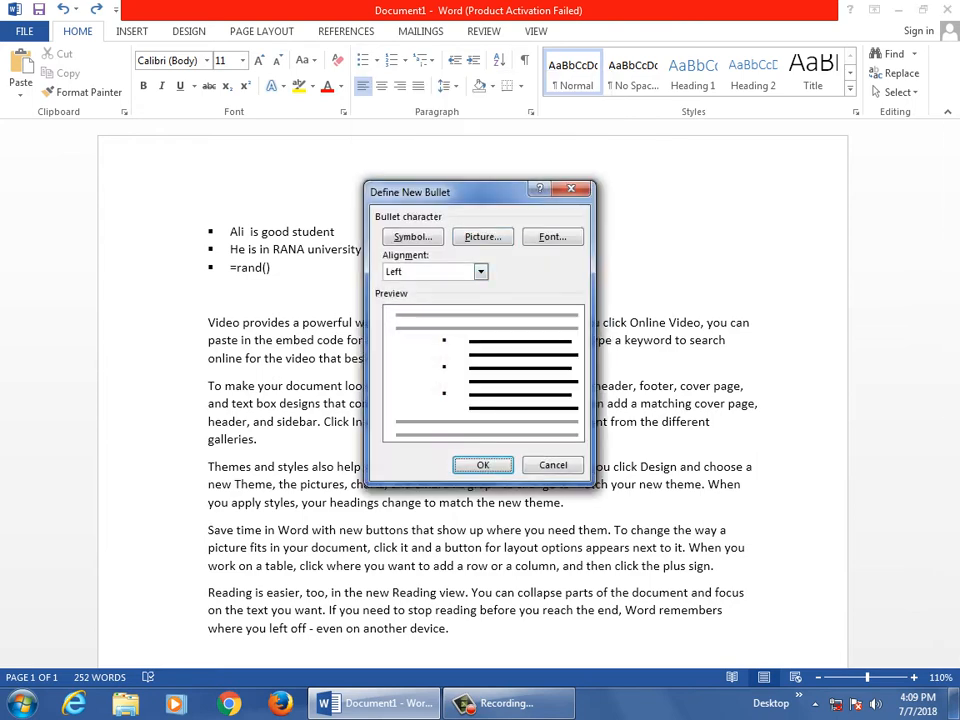
{"action": "left_click", "coordinate": [571, 188]}
- Apply filled round bullets to all five sample paragraphs
{"action": "left_click", "coordinate": [519, 610]}
{"action": "left_click_drag", "start_coordinate": [456, 630], "coordinate": [208, 322]}
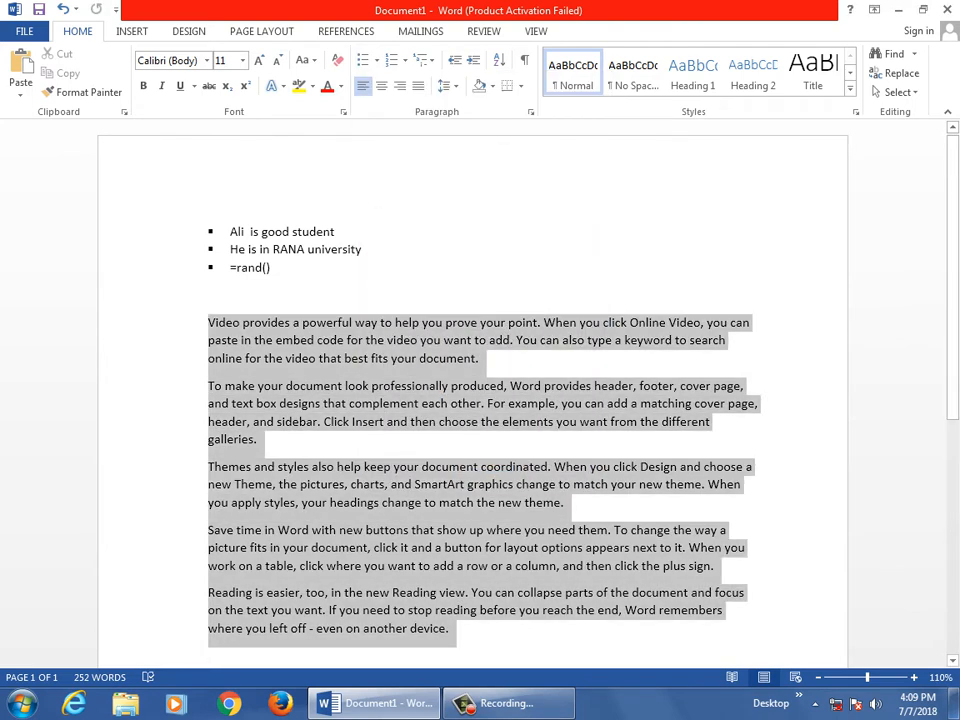
{"action": "left_click", "coordinate": [377, 60]}
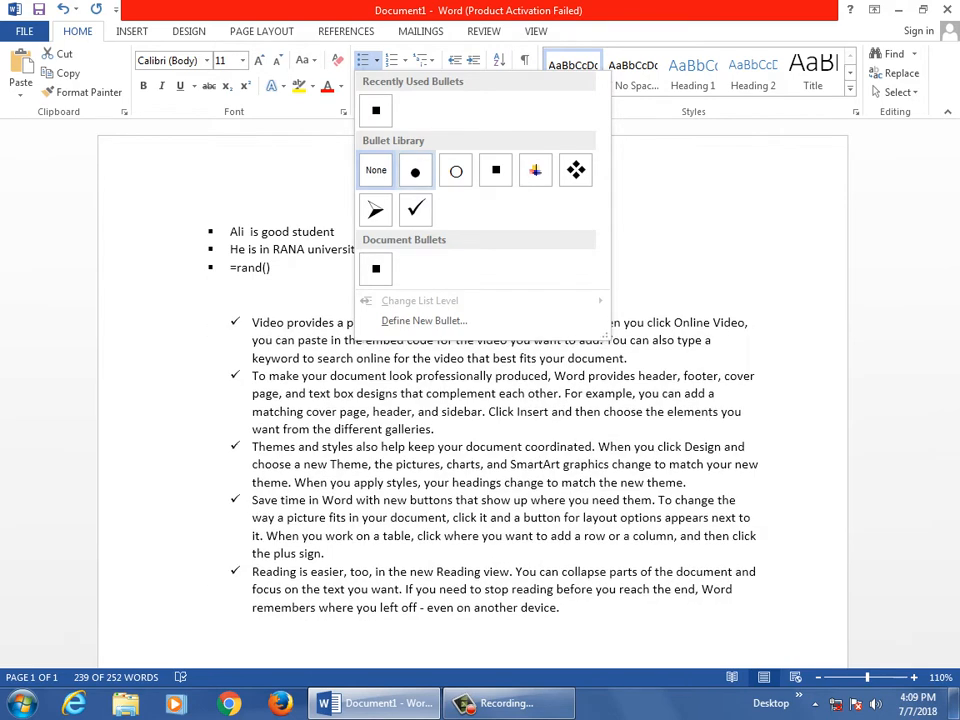
{"action": "left_click", "coordinate": [414, 165]}
- Examine the available list levels for the round-bulleted sample paragraphs without changing their level
{"action": "left_click_drag", "start_coordinate": [564, 613], "coordinate": [212, 322]}
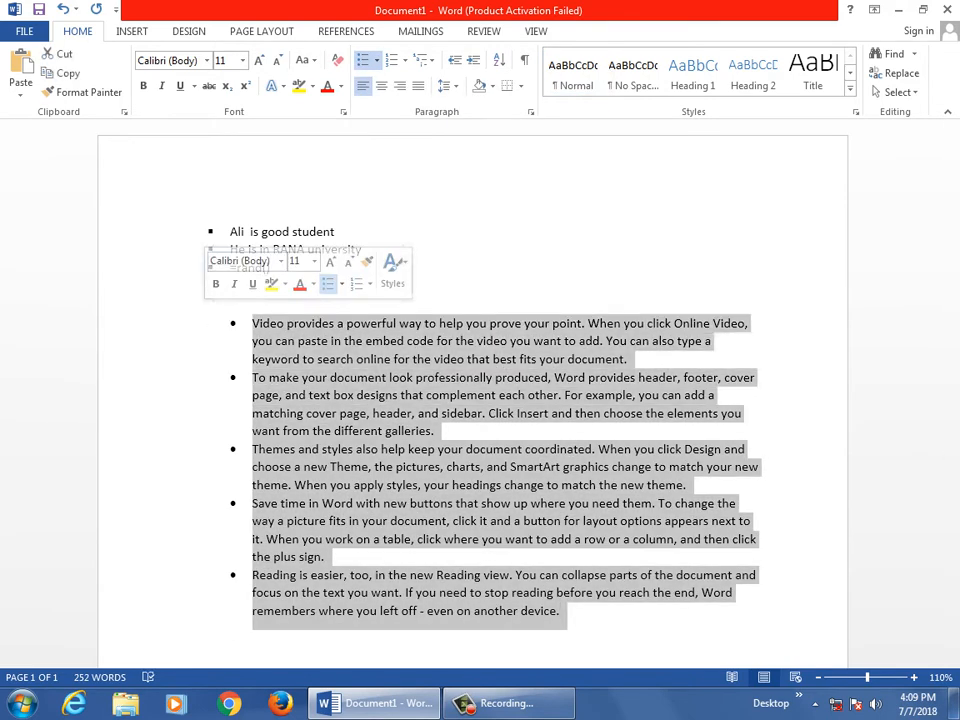
{"action": "left_click", "coordinate": [377, 60]}
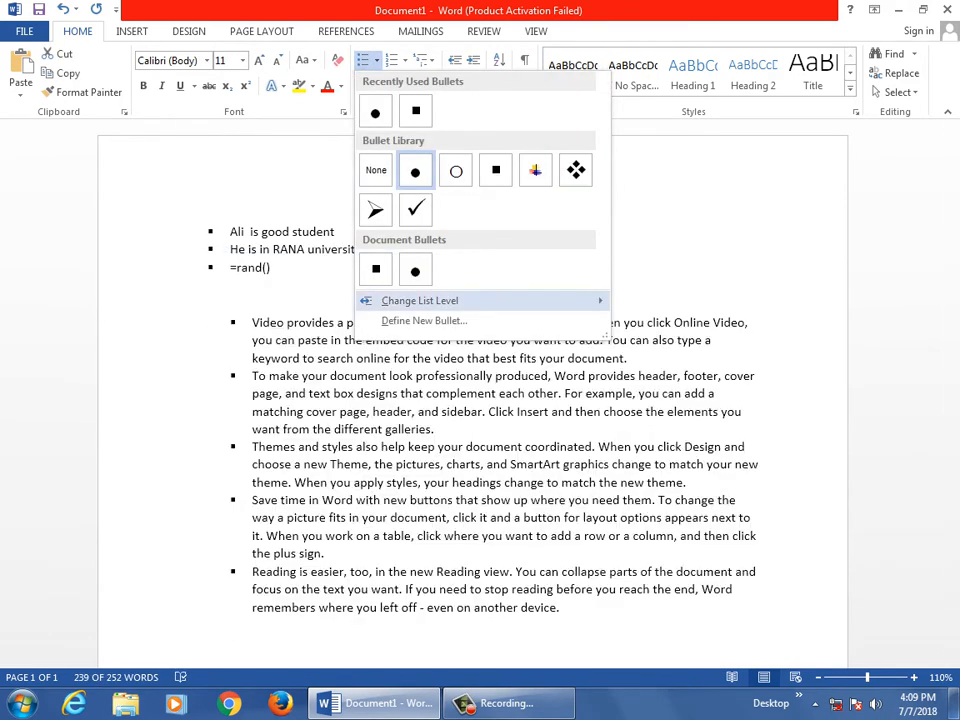
{"action": "mouse_move", "coordinate": [420, 300]}
{"action": "left_click", "coordinate": [523, 575]}
{"action": "left_click", "coordinate": [523, 575]}
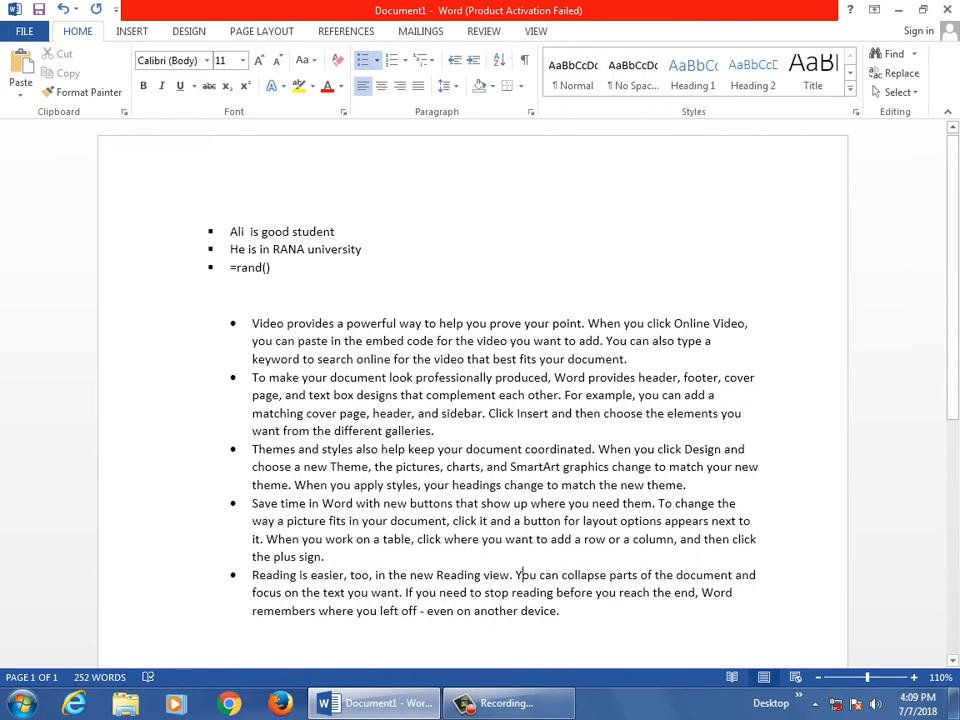
{"action": "left_click_drag", "start_coordinate": [214, 636], "coordinate": [226, 341]}
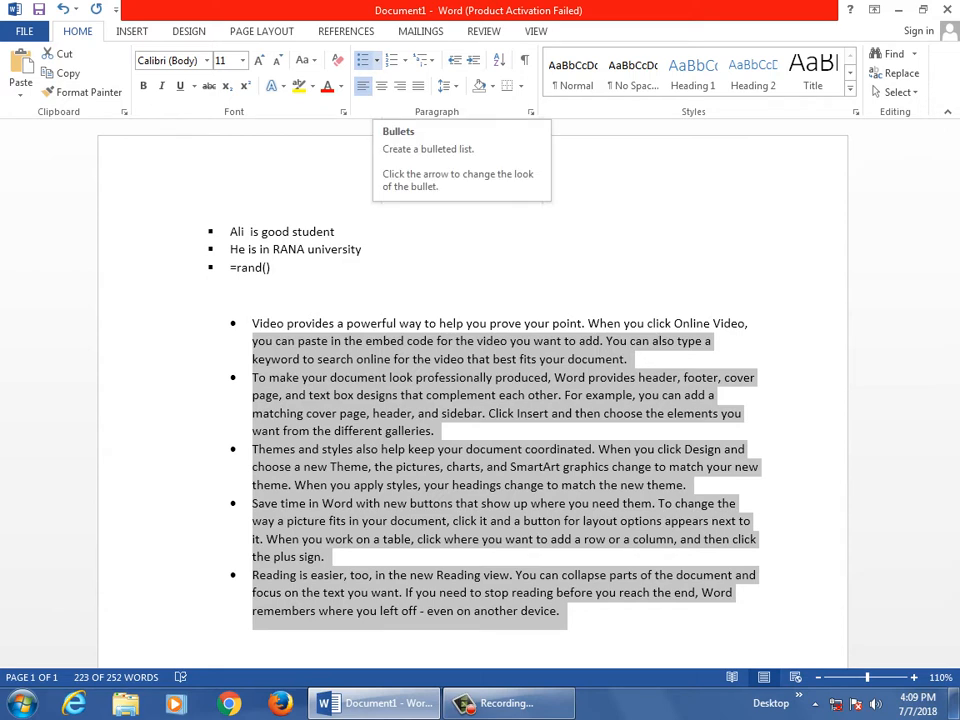
{"action": "left_click", "coordinate": [376, 61]}
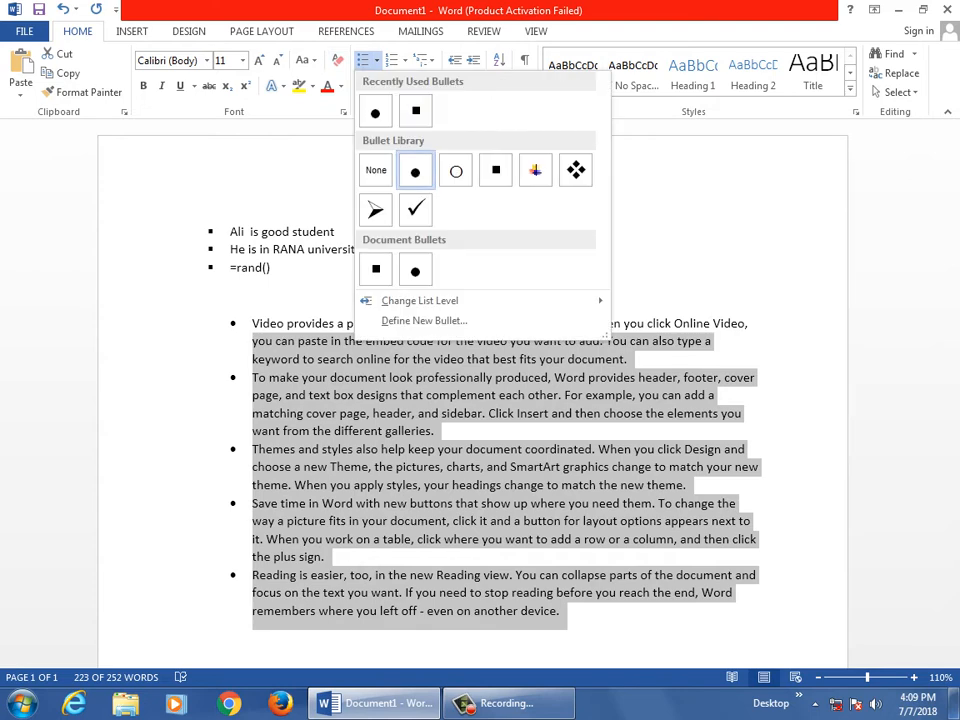
{"action": "mouse_move", "coordinate": [480, 300]}
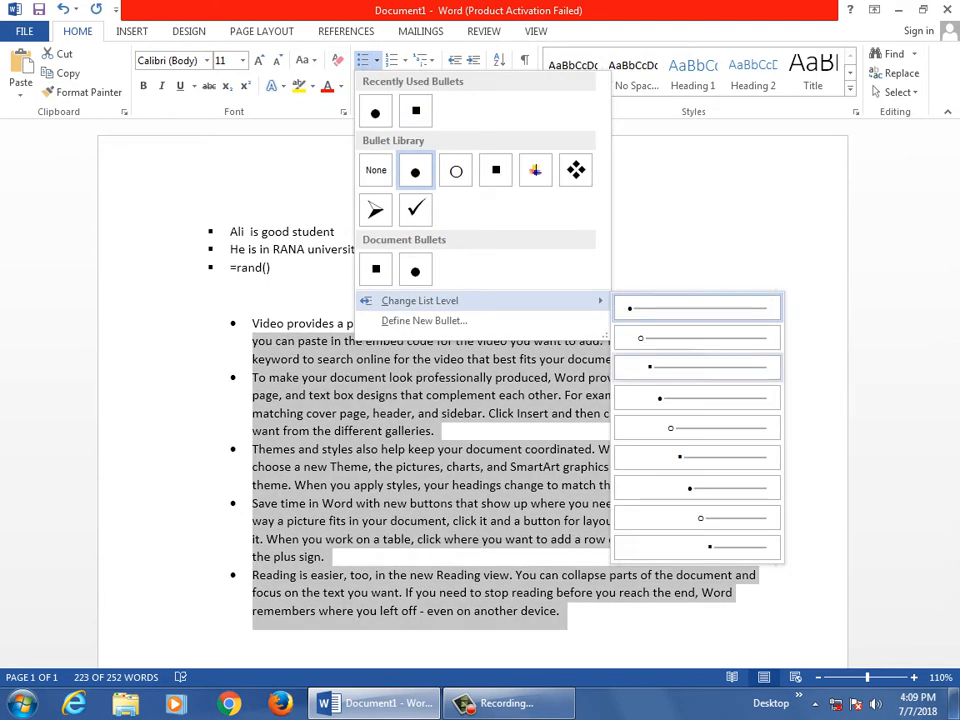
{"action": "key", "text": "Escape"}
- Add the bullet item "Computer have tow types" after the second sample paragraph and start a new item below it
{"action": "left_click", "coordinate": [462, 413]}
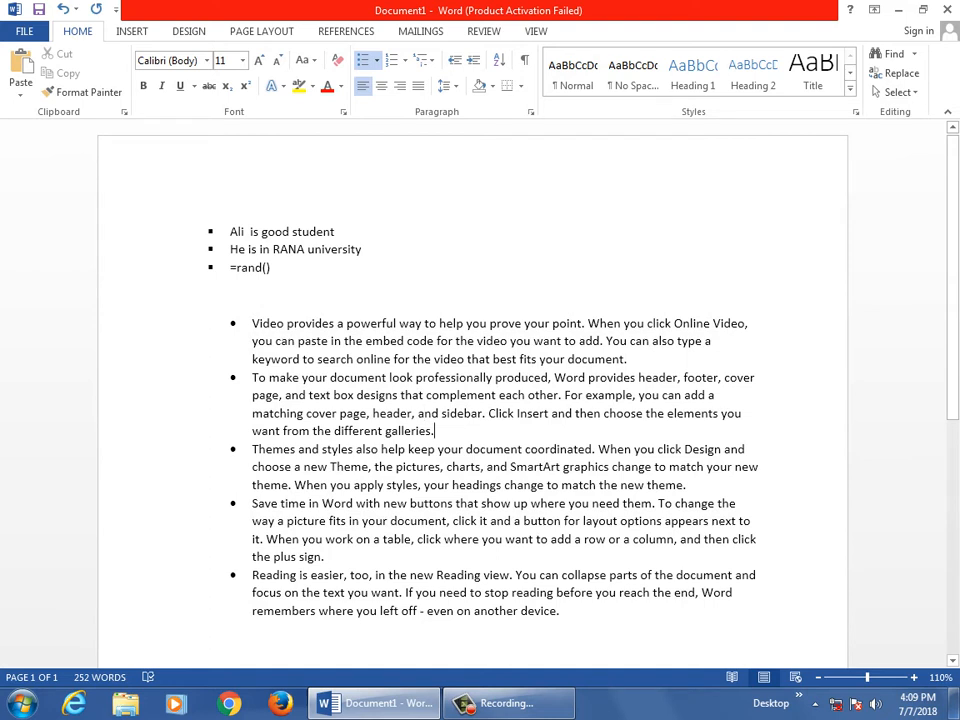
{"action": "key", "text": "Return"}
{"action": "type", "text": "compuj"}
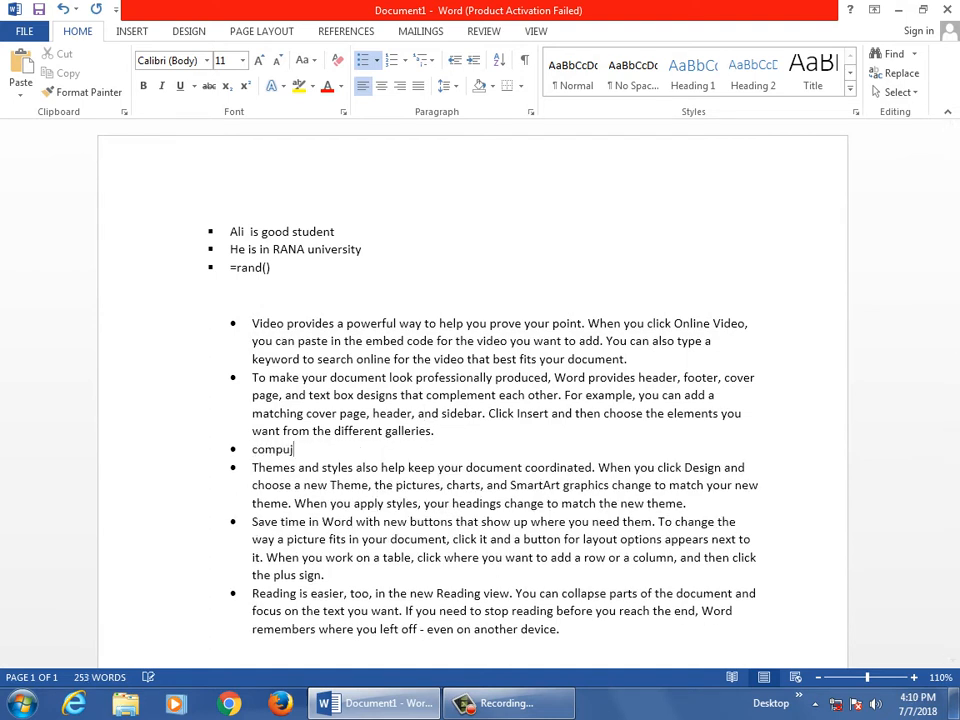
{"action": "key", "text": "BackSpace"}
{"action": "type", "text": "ter have to"}
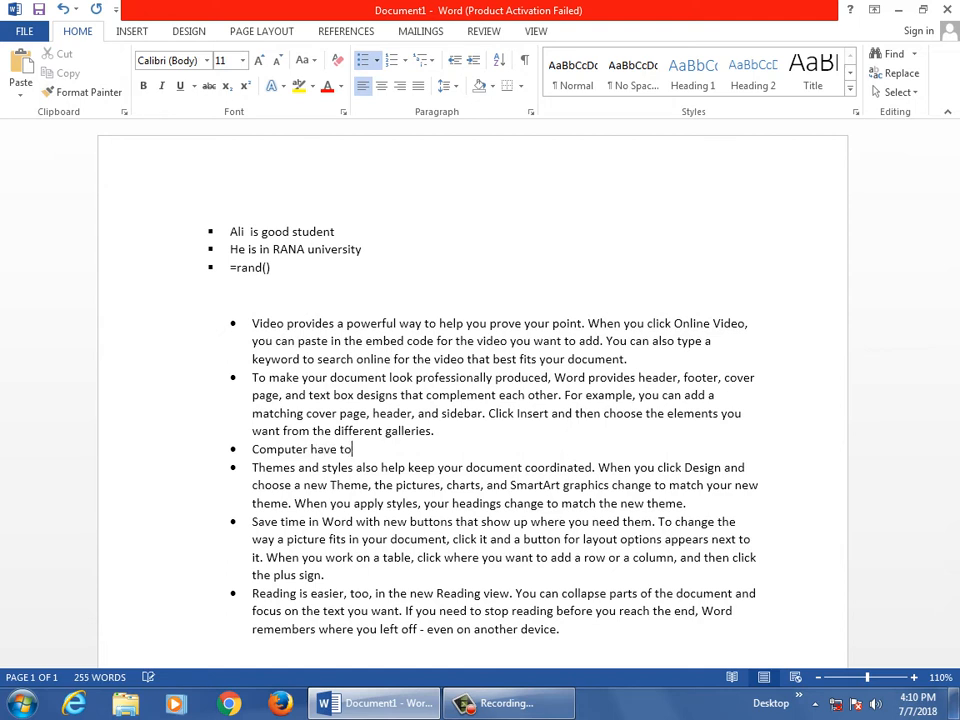
{"action": "type", "text": "w types"}
{"action": "key", "text": "Return"}
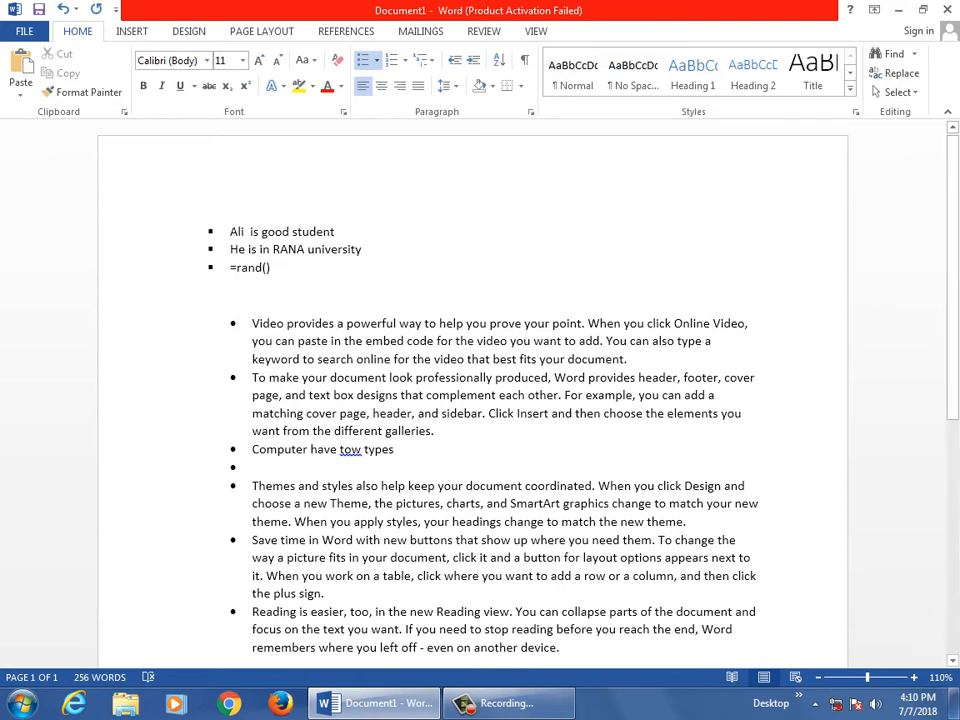
- Enter "Hardware" and "software" as two bullet items below "Computer have tow types"
{"action": "type", "text": "hardaws"}
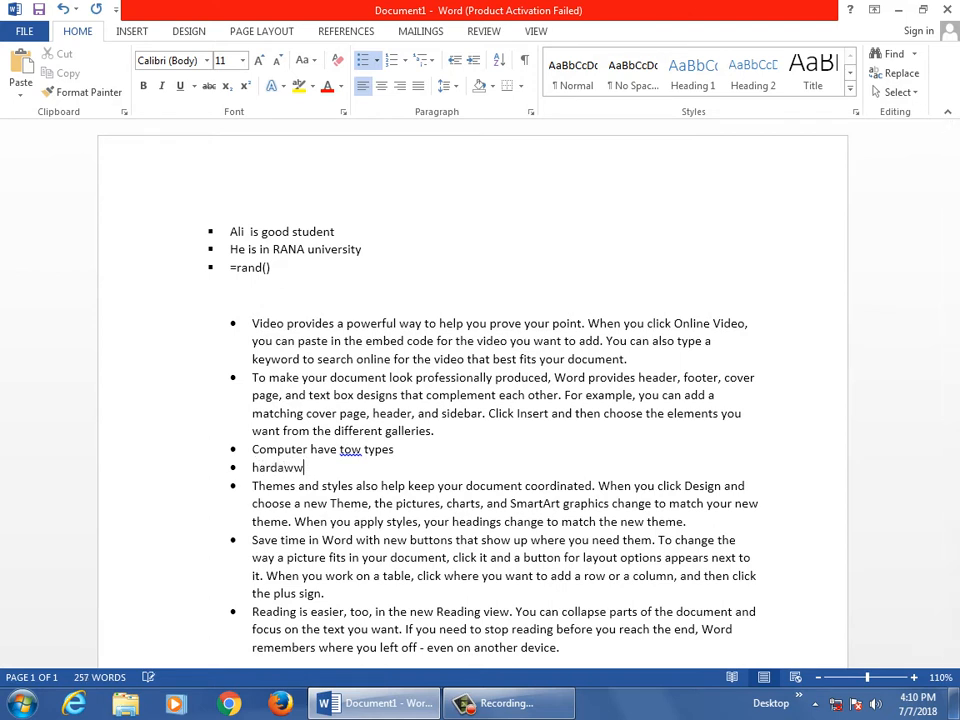
{"action": "key", "text": "BackSpace"}
{"action": "type", "text": "ar"}
{"action": "key", "text": "BackSpace"}
{"action": "key", "text": "BackSpace"}
{"action": "key", "text": "BackSpace"}
{"action": "key", "text": "BackSpace"}
{"action": "key", "text": "BackSpace"}
{"action": "type", "text": "ware"}
{"action": "key", "text": "Return"}
{"action": "type", "text": "soft"}
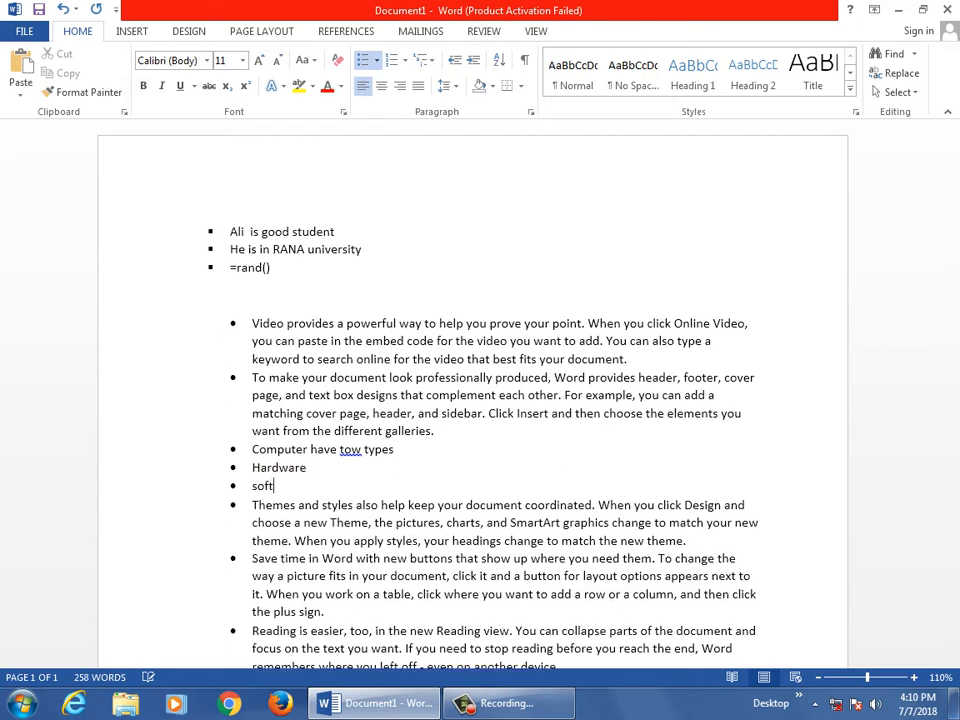
{"action": "type", "text": "ware"}
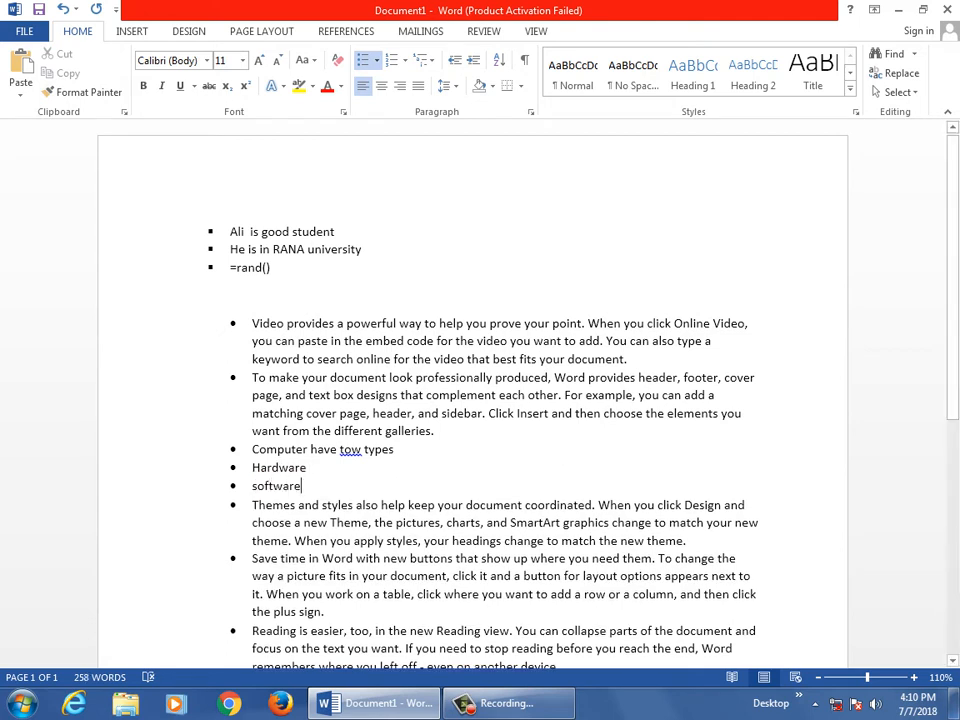
- Make the bullet item "Computer have tow types" bold
{"action": "left_click_drag", "start_coordinate": [302, 486], "coordinate": [252, 467]}
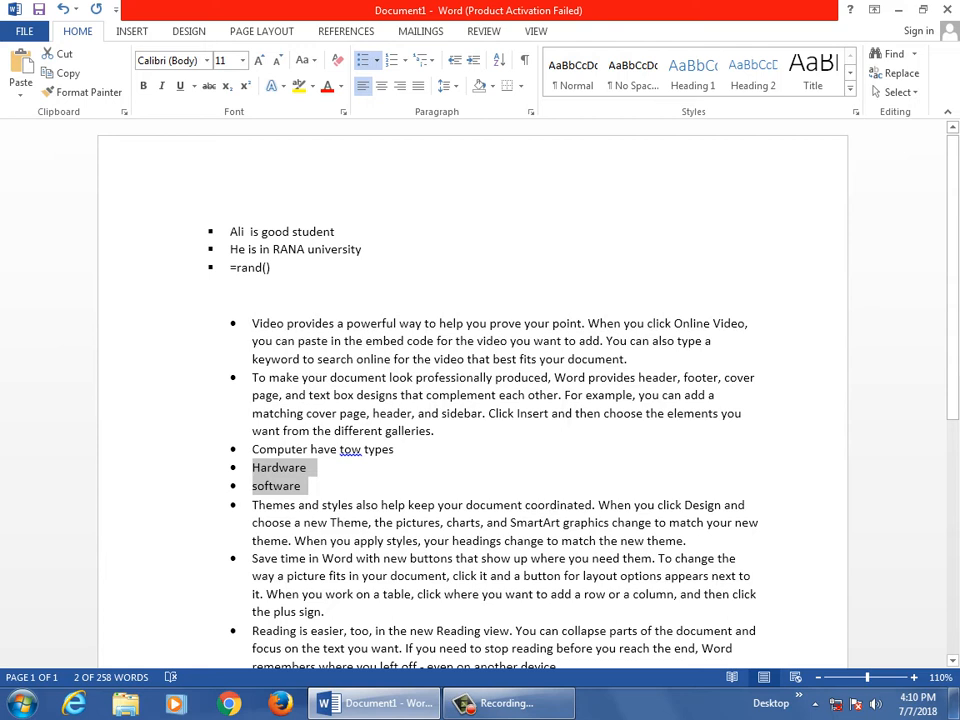
{"action": "left_click_drag", "start_coordinate": [396, 449], "coordinate": [252, 449]}
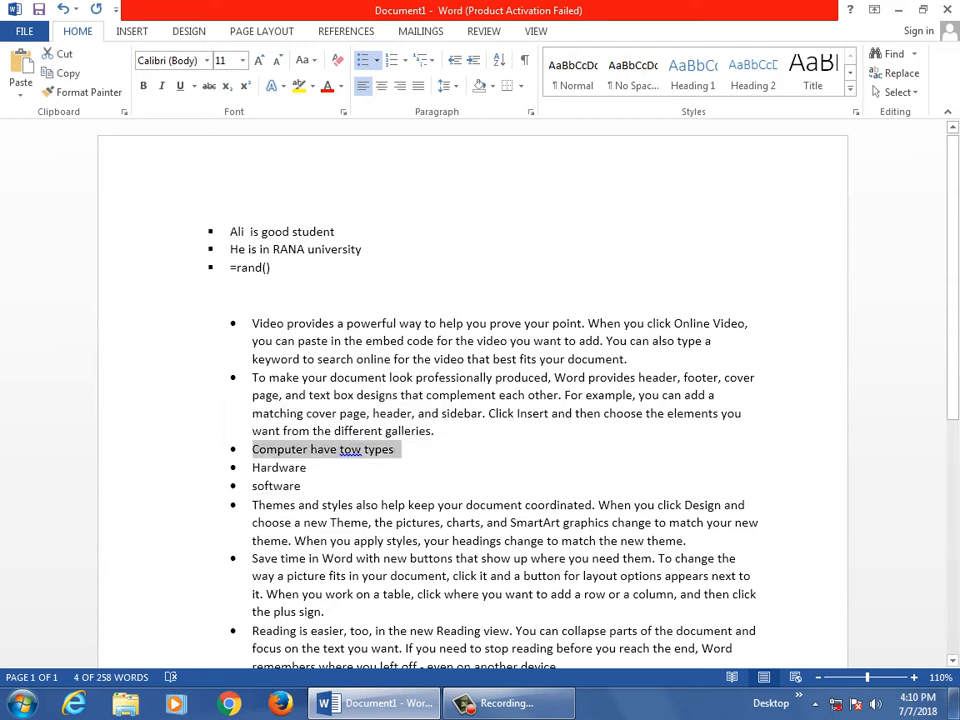
{"action": "key", "text": "ctrl+b"}
- Move the Hardware and software items to the fifth list level with hollow circle bullets
{"action": "left_click_drag", "start_coordinate": [302, 486], "coordinate": [252, 467]}
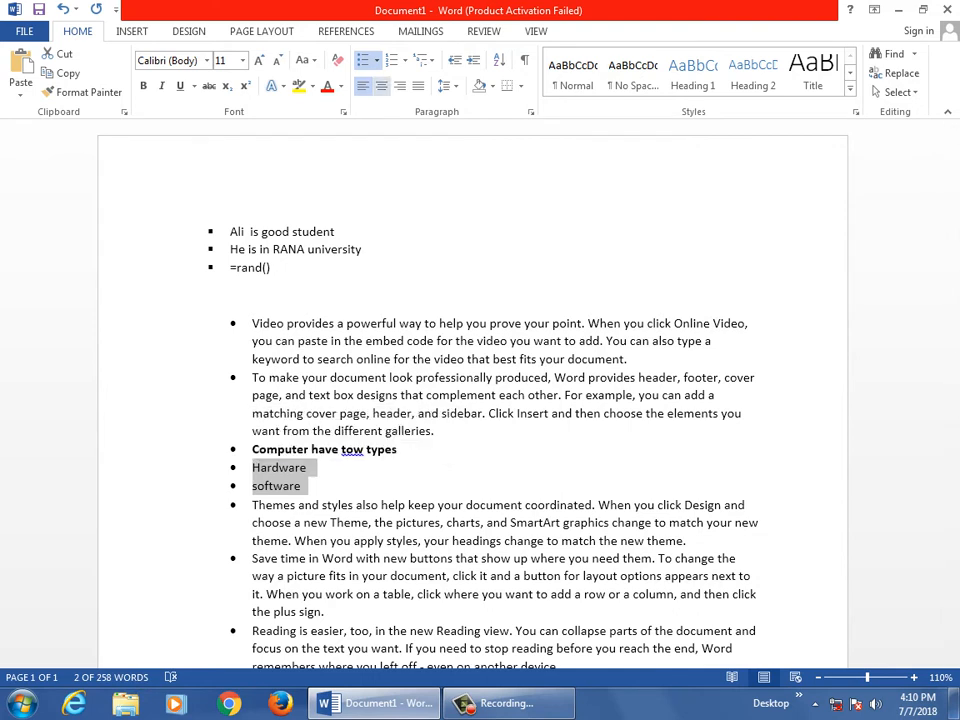
{"action": "left_click", "coordinate": [376, 60]}
{"action": "key", "text": "Escape"}
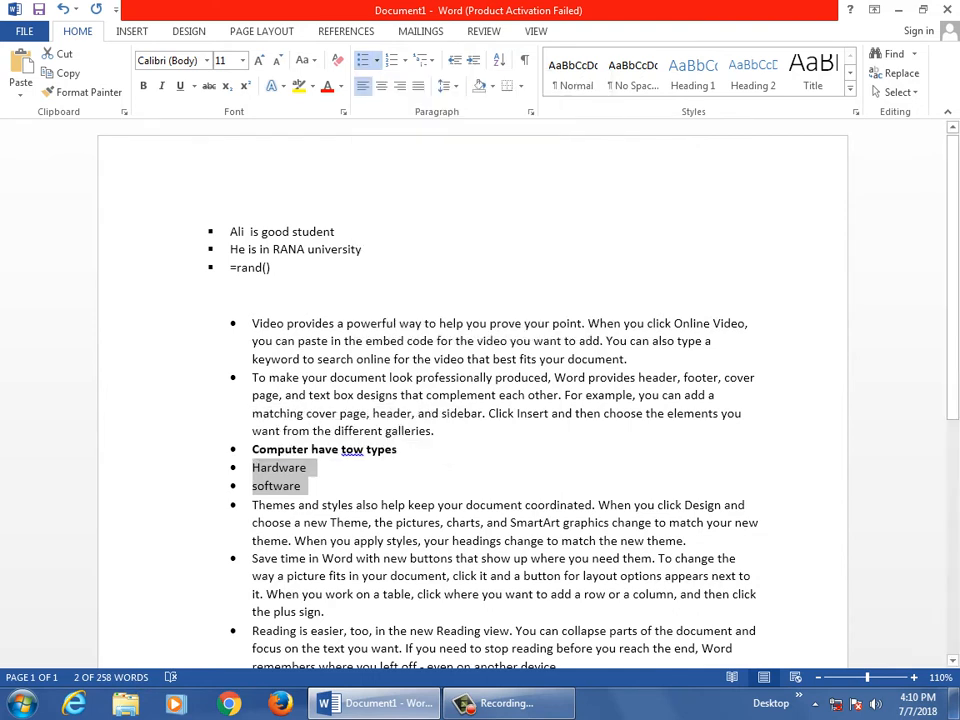
{"action": "left_click", "coordinate": [376, 60]}
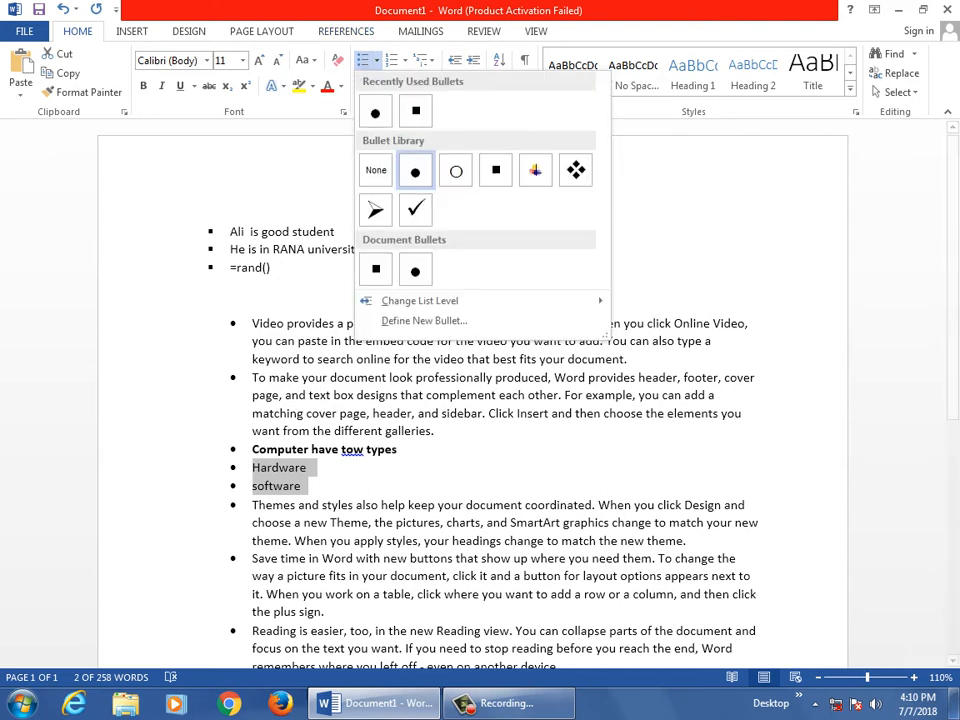
{"action": "mouse_move", "coordinate": [420, 300]}
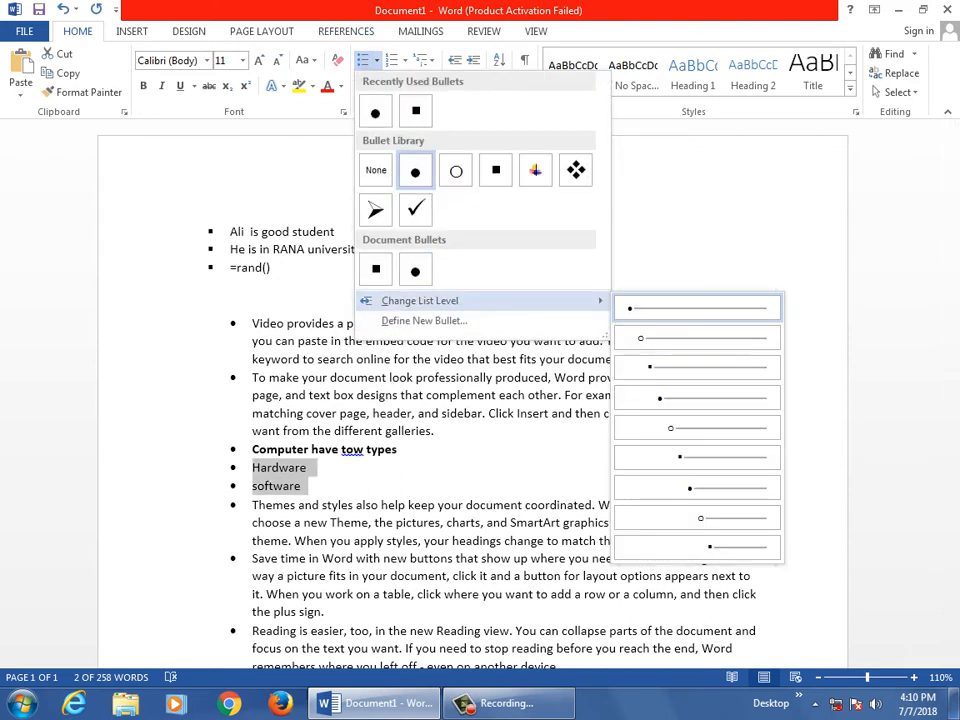
{"action": "left_click", "coordinate": [697, 428]}
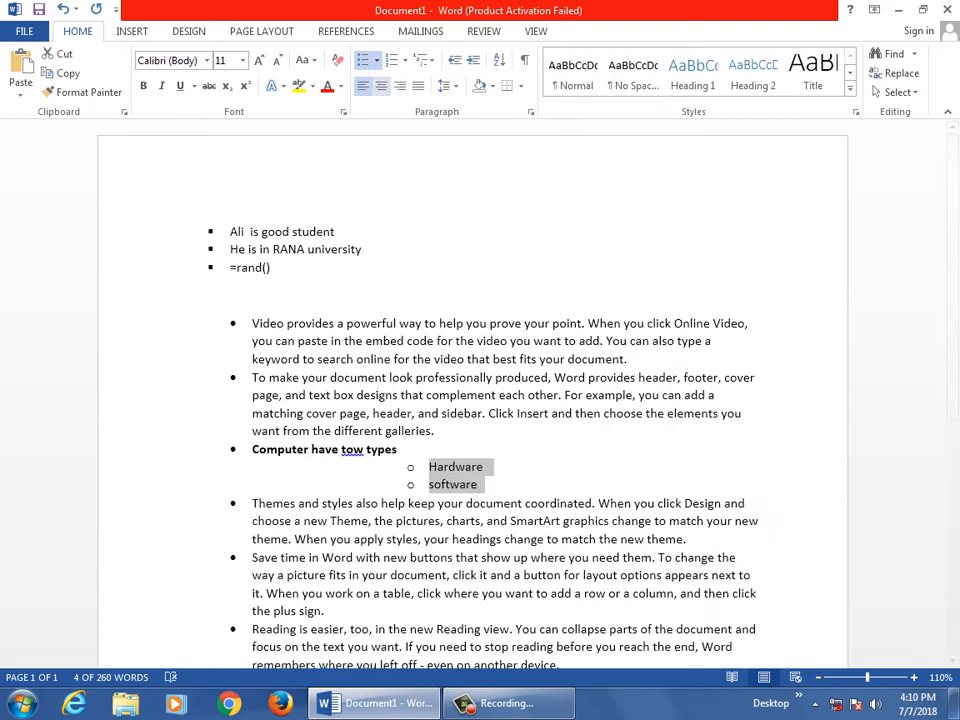
- Change the Hardware and software items to the third list level with square bullets
{"action": "left_click", "coordinate": [376, 60]}
{"action": "mouse_move", "coordinate": [420, 300]}
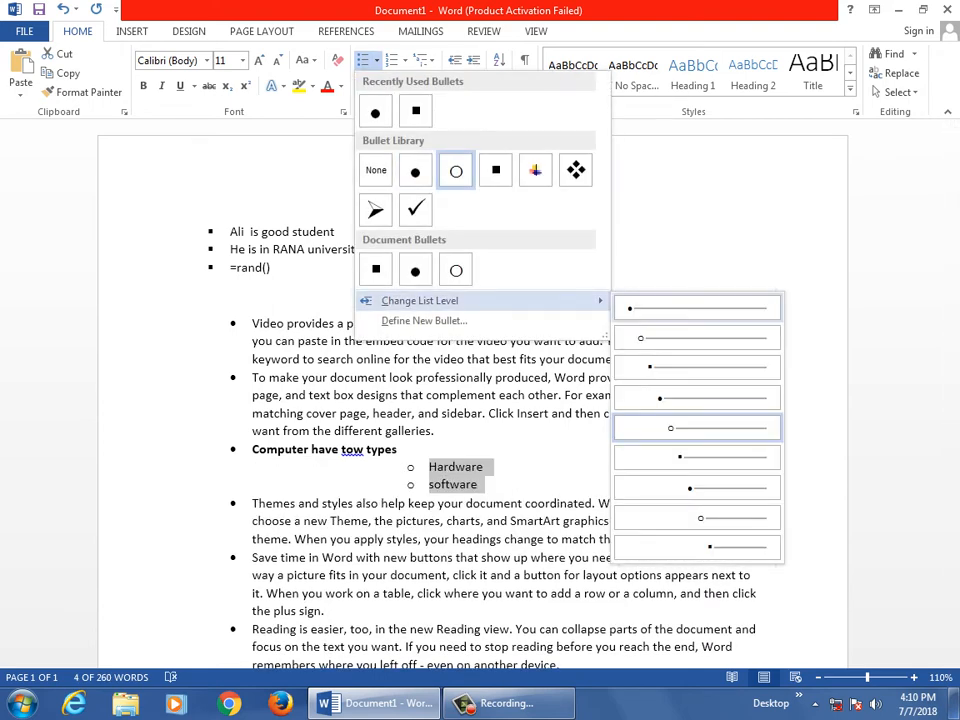
{"action": "left_click", "coordinate": [697, 367]}
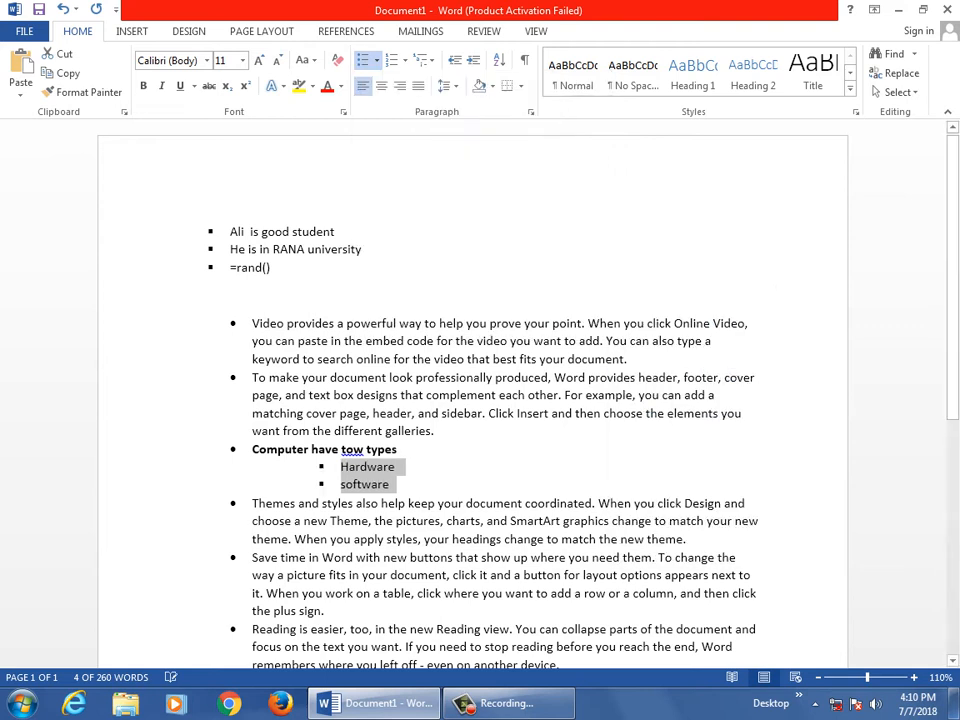
{"action": "left_click", "coordinate": [389, 484]}
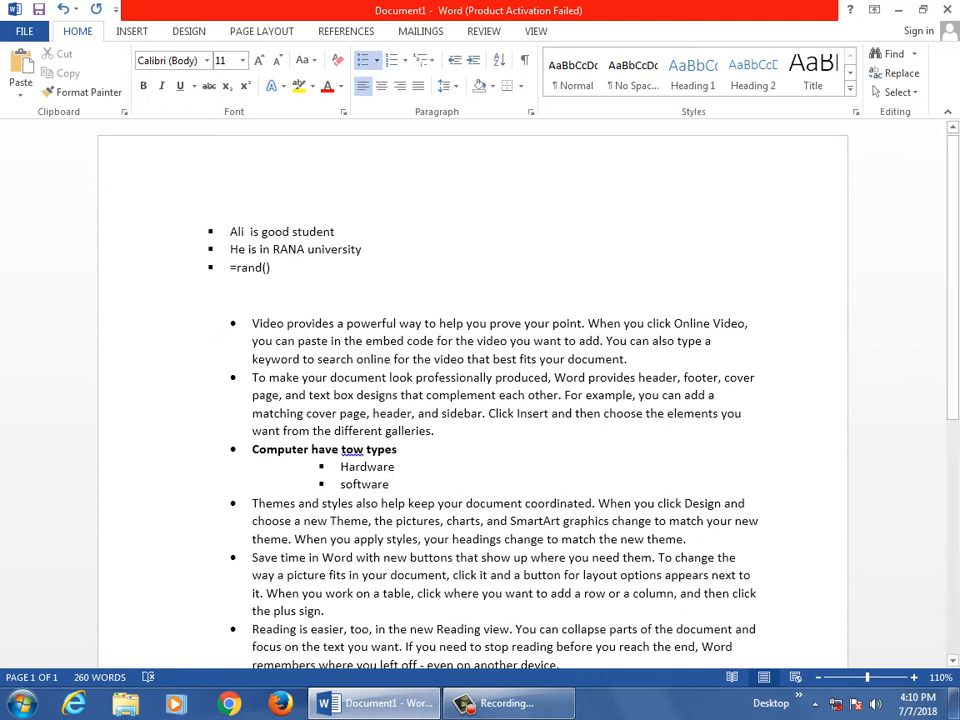
{"action": "key", "text": "Up"}
{"action": "key", "text": "Up"}
{"action": "key", "text": "Down"}
{"action": "key", "text": "Down"}
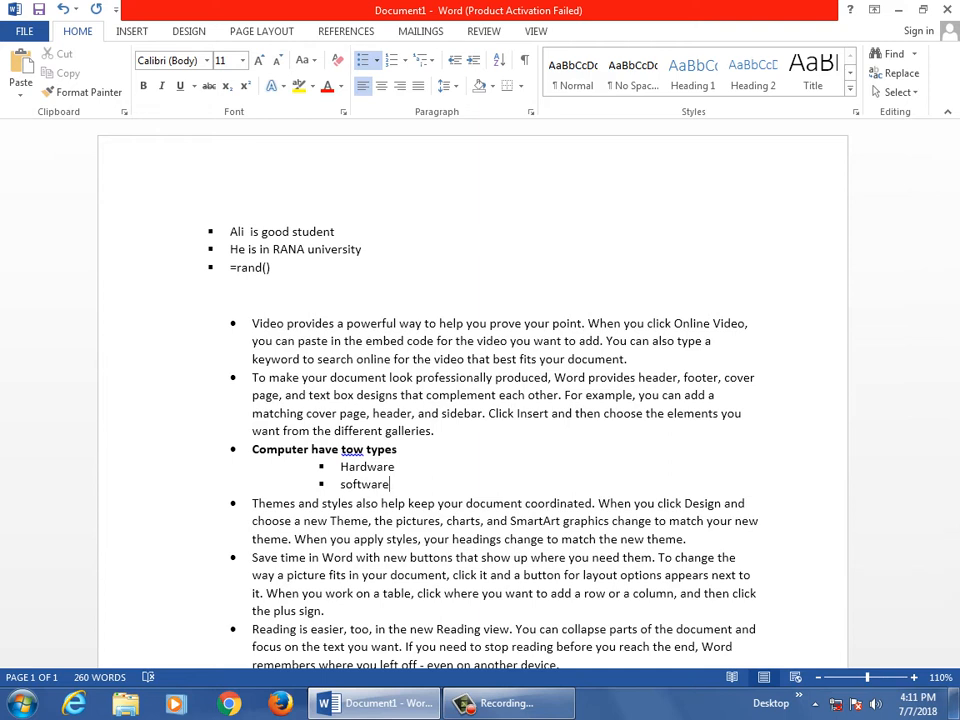
- Add an empty sub-item after Software, and insert "Hardware have four types" below Hardware, followed by another empty sub-item
{"action": "key", "text": "Return"}
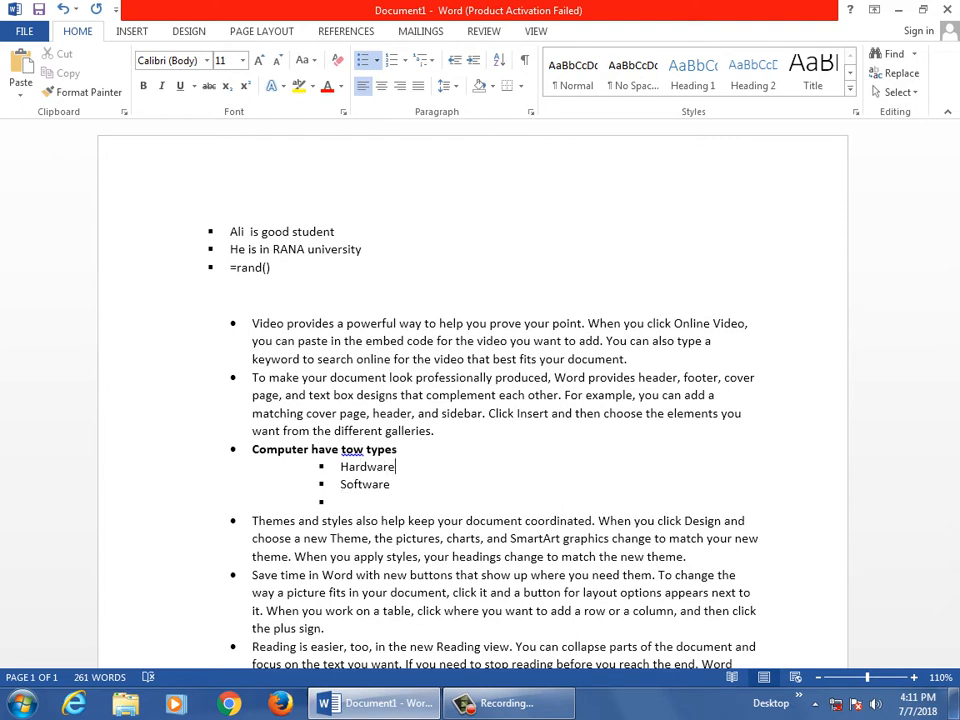
{"action": "left_click", "coordinate": [396, 466]}
{"action": "key", "text": "Return"}
{"action": "type", "text": "h"}
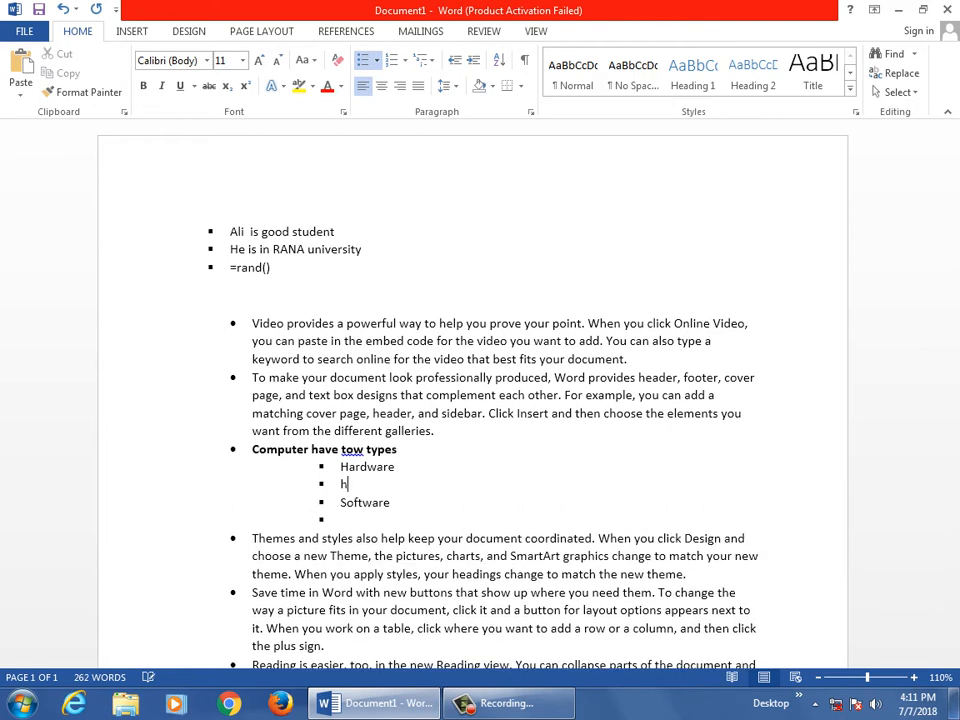
{"action": "type", "text": "ardware have four t"}
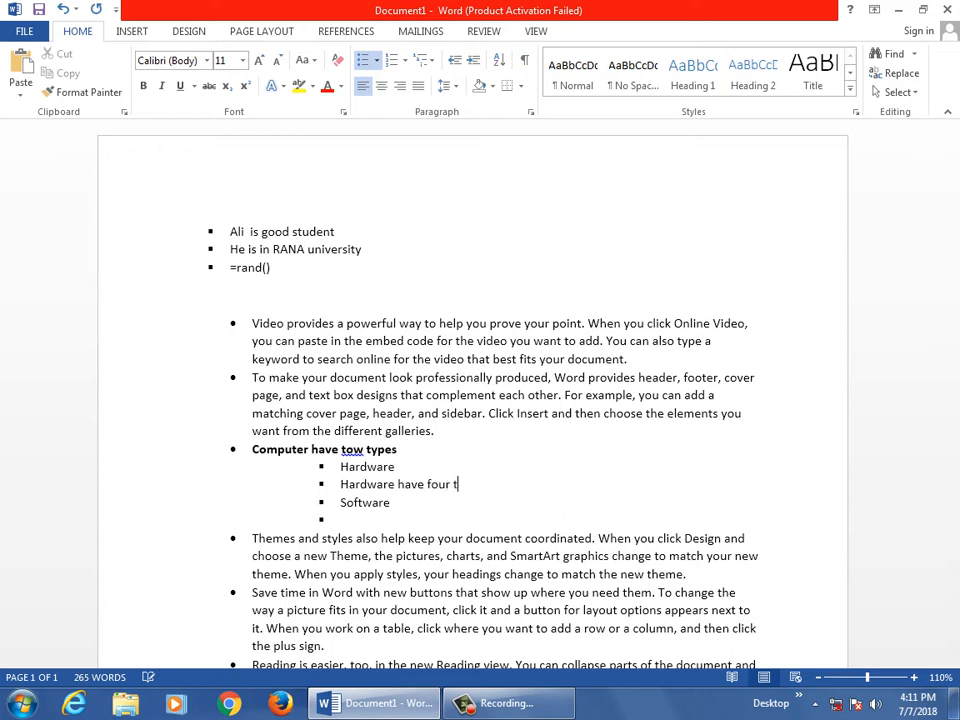
{"action": "type", "text": "ypes"}
{"action": "key", "text": "Return"}
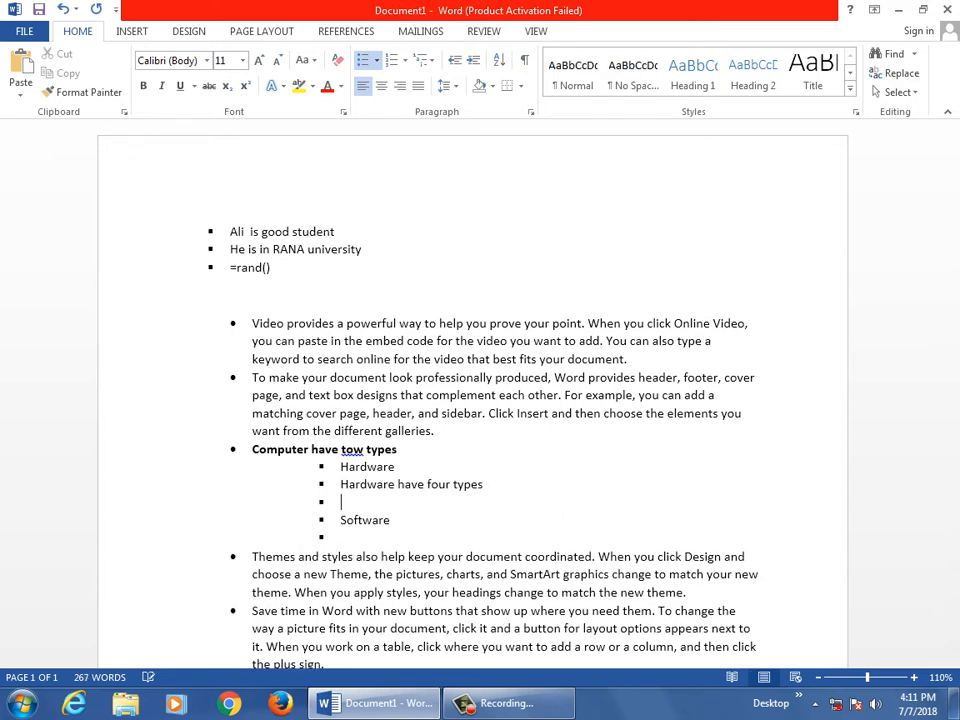
- Enter CPU, RAM, Storage and Memory as separate list items below "Hardware have four types"
{"action": "type", "text": "CPU"}
{"action": "key", "text": "Return"}
{"action": "type", "text": "RAM"}
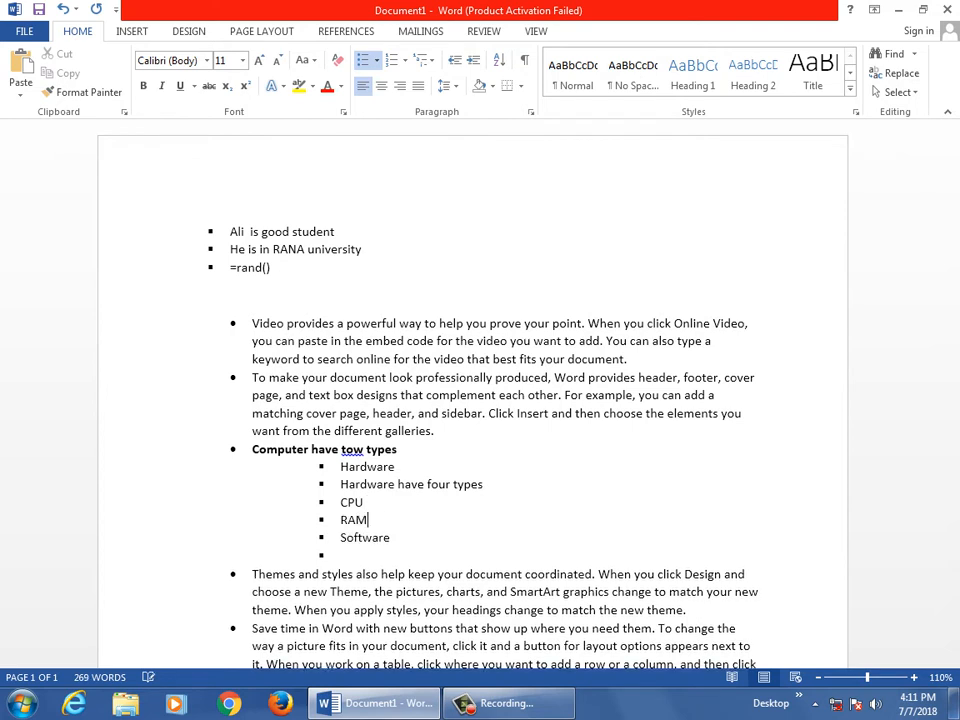
{"action": "key", "text": "Return"}
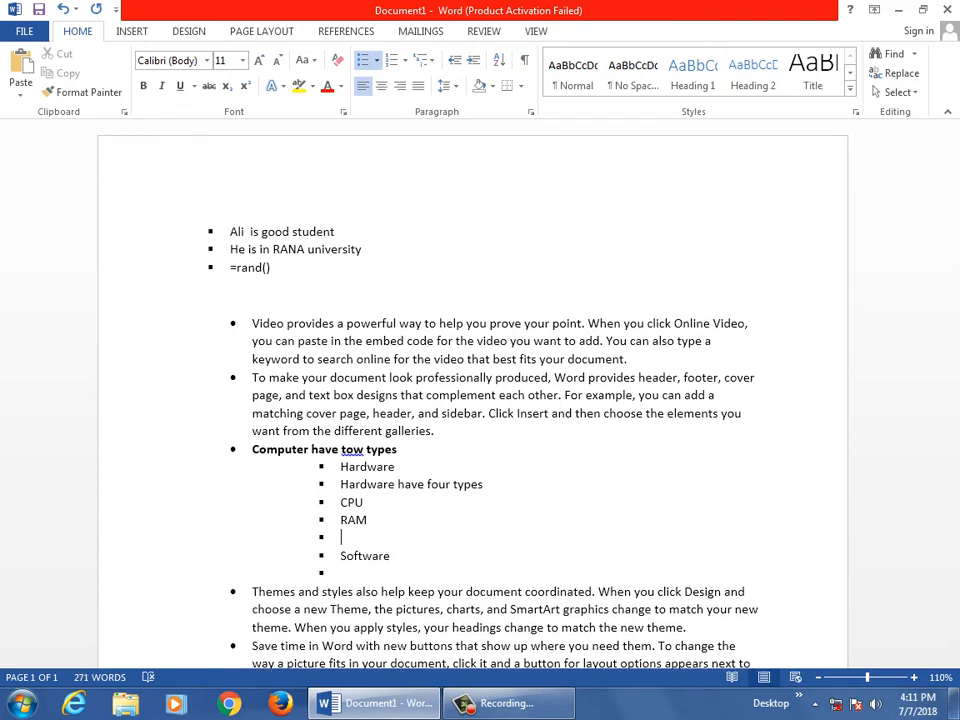
{"action": "type", "text": "Storage"}
{"action": "key", "text": "Return"}
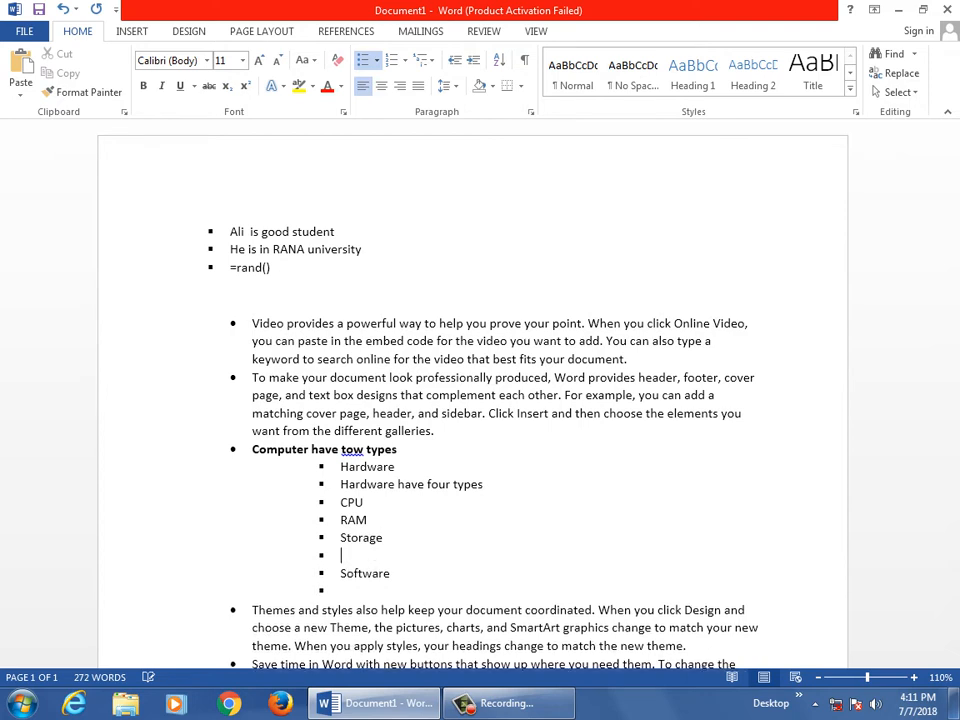
{"action": "type", "text": "Memory"}
- Make the Hardware sub-item under "Computer have tow types" bold
{"action": "left_click_drag", "start_coordinate": [392, 573], "coordinate": [338, 520]}
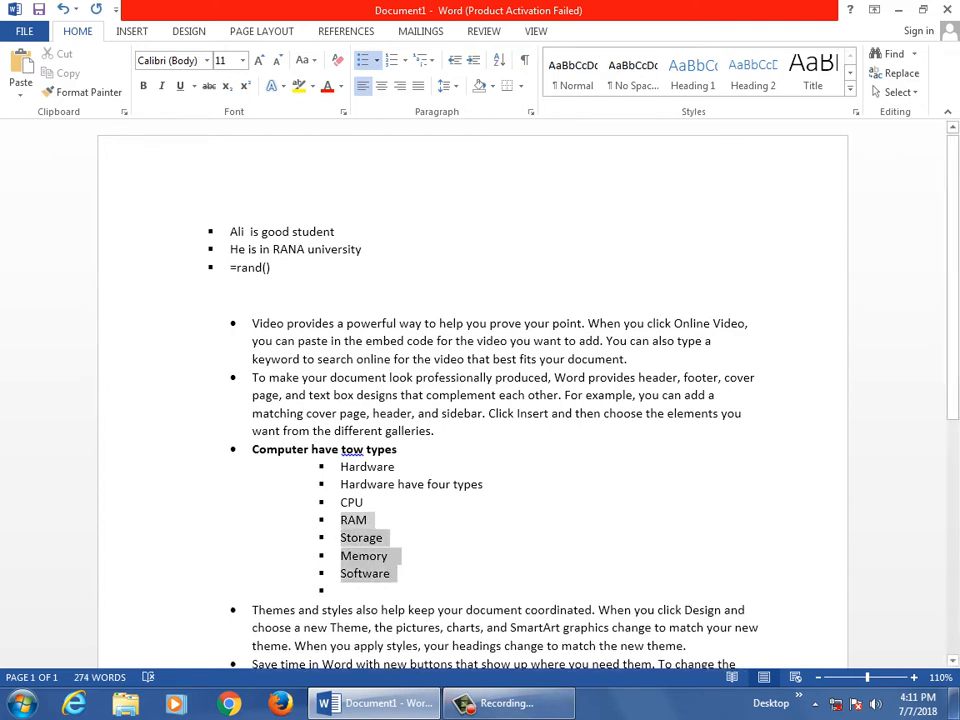
{"action": "left_click", "coordinate": [367, 503]}
{"action": "left_click_drag", "start_coordinate": [491, 485], "coordinate": [340, 485]}
{"action": "left_click", "coordinate": [384, 538]}
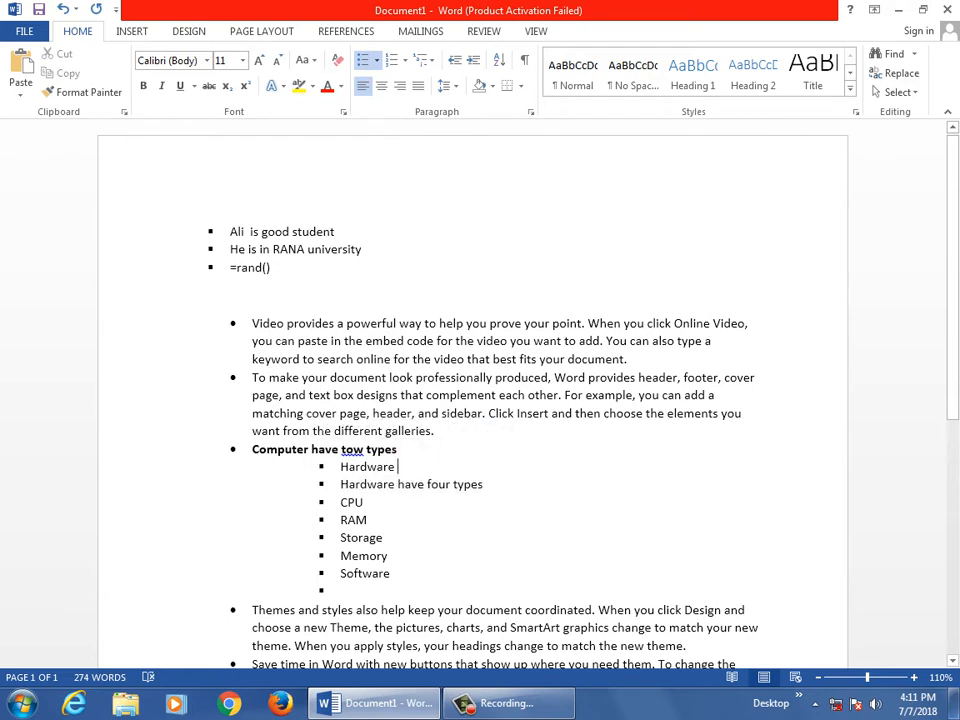
{"action": "left_click_drag", "start_coordinate": [402, 467], "coordinate": [341, 467]}
{"action": "key", "text": "ctrl+b"}
{"action": "left_click", "coordinate": [369, 520]}
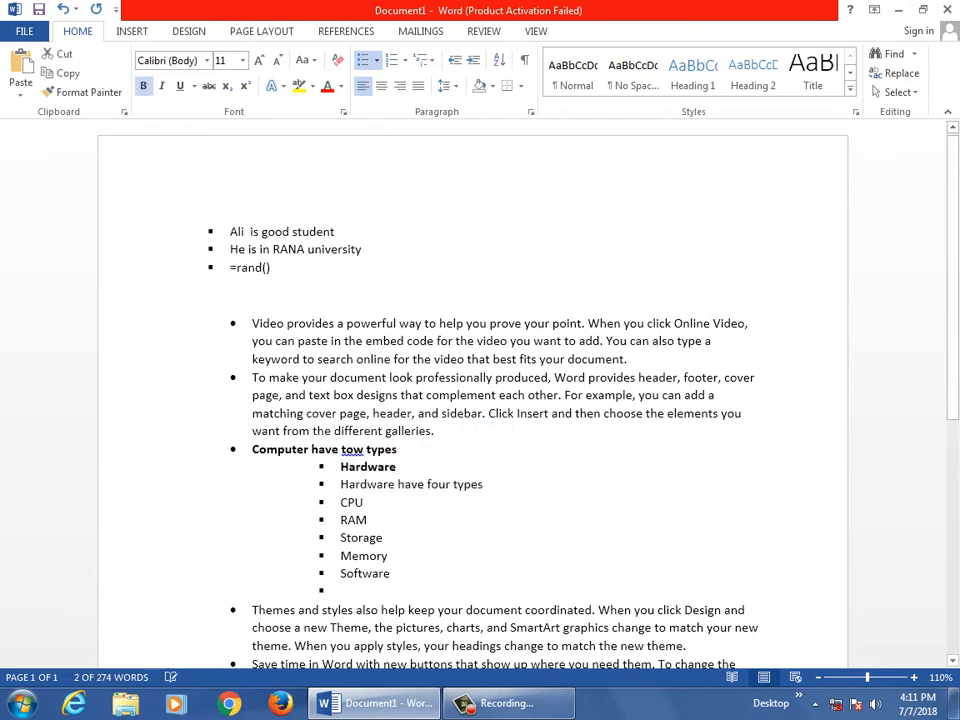
- Move the CPU, RAM, Storage and Memory items to the fourth list level with solid round bullets
{"action": "left_click_drag", "start_coordinate": [400, 556], "coordinate": [341, 503]}
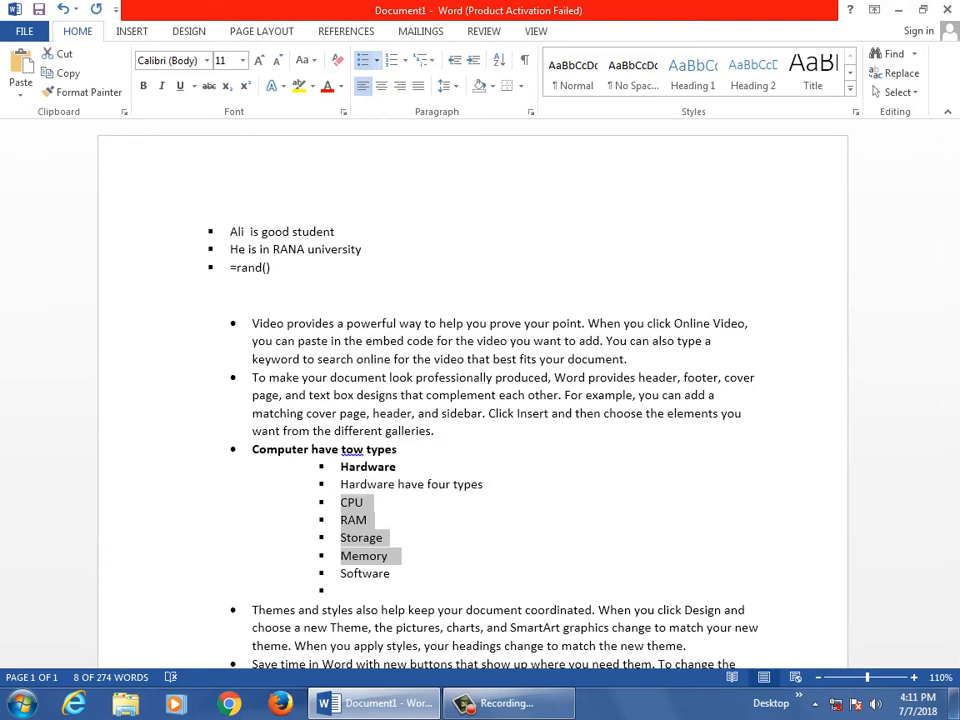
{"action": "left_click", "coordinate": [376, 60]}
{"action": "mouse_move", "coordinate": [420, 300]}
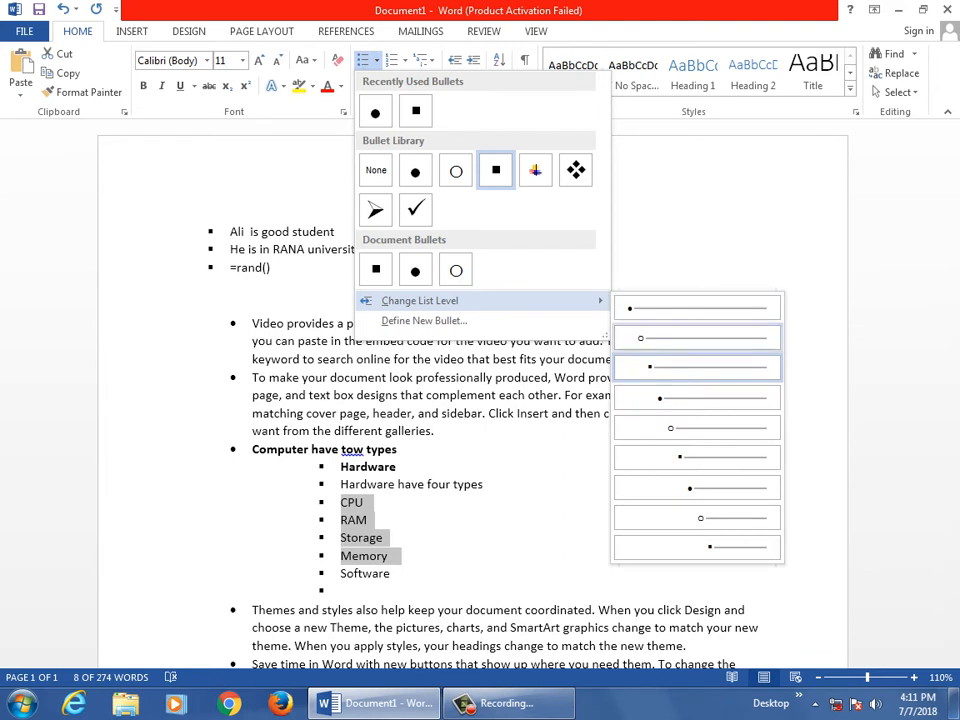
{"action": "left_click", "coordinate": [697, 397]}
{"action": "left_click", "coordinate": [429, 540]}
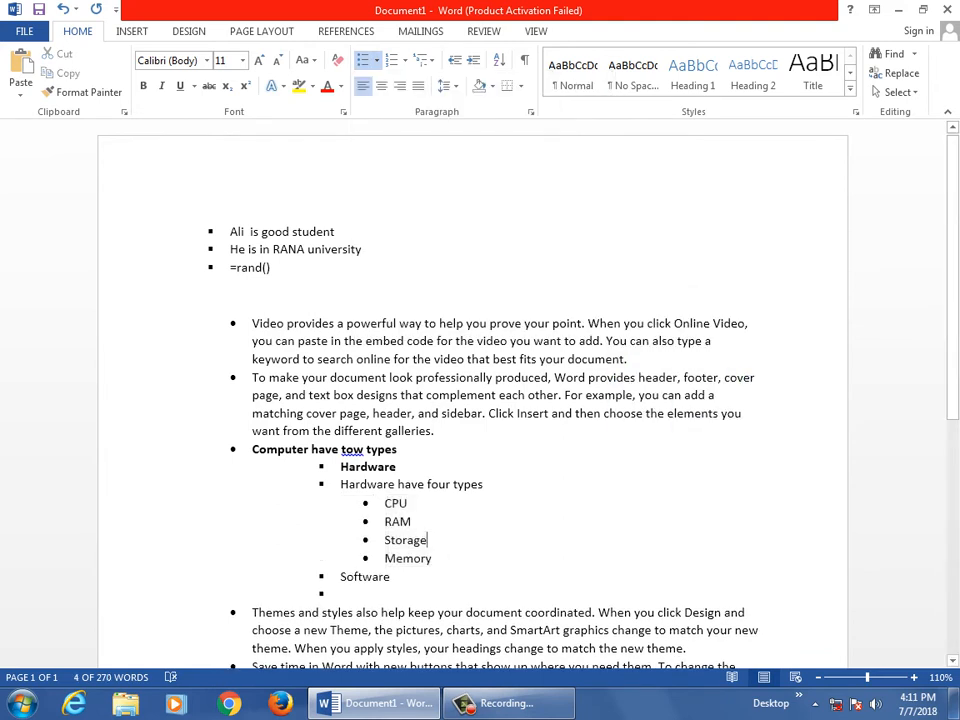
{"action": "left_click", "coordinate": [436, 559]}
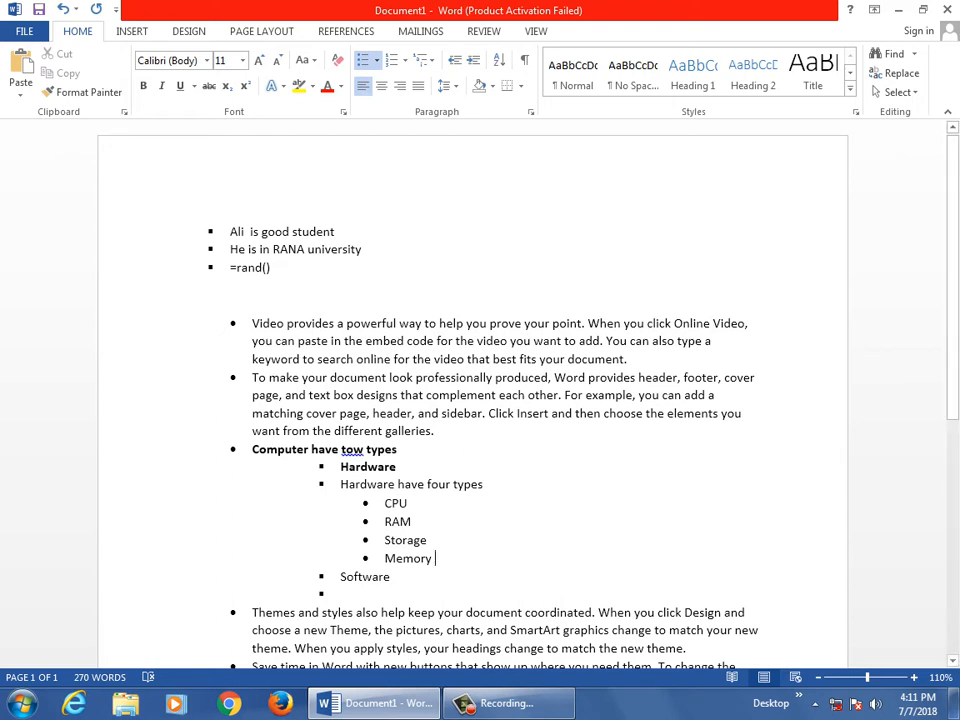
{"action": "left_click", "coordinate": [377, 61]}
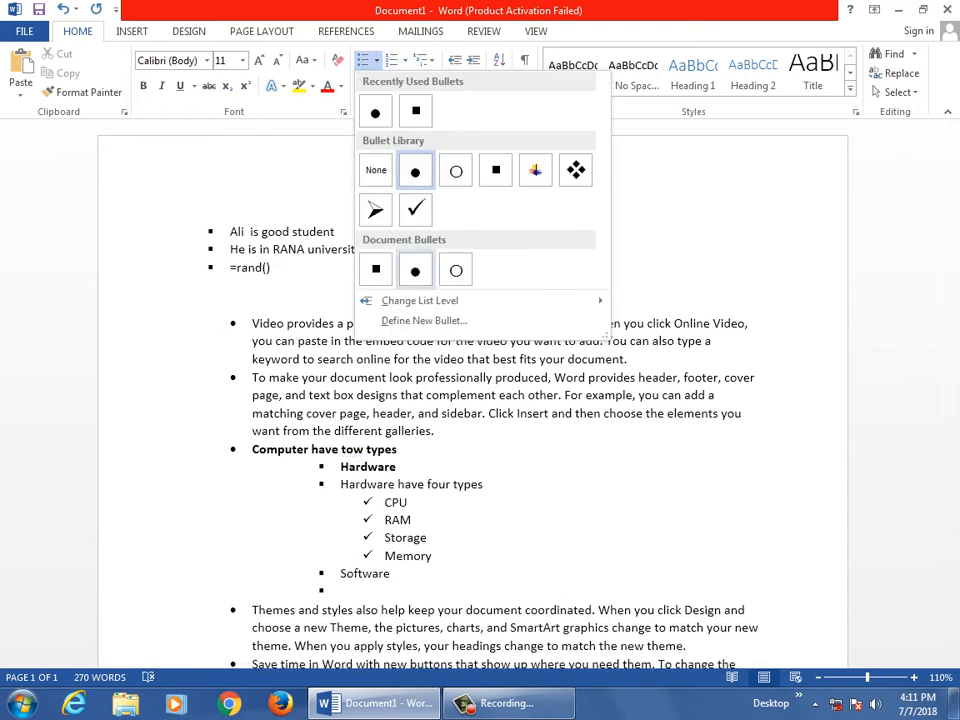
{"action": "mouse_move", "coordinate": [420, 300]}
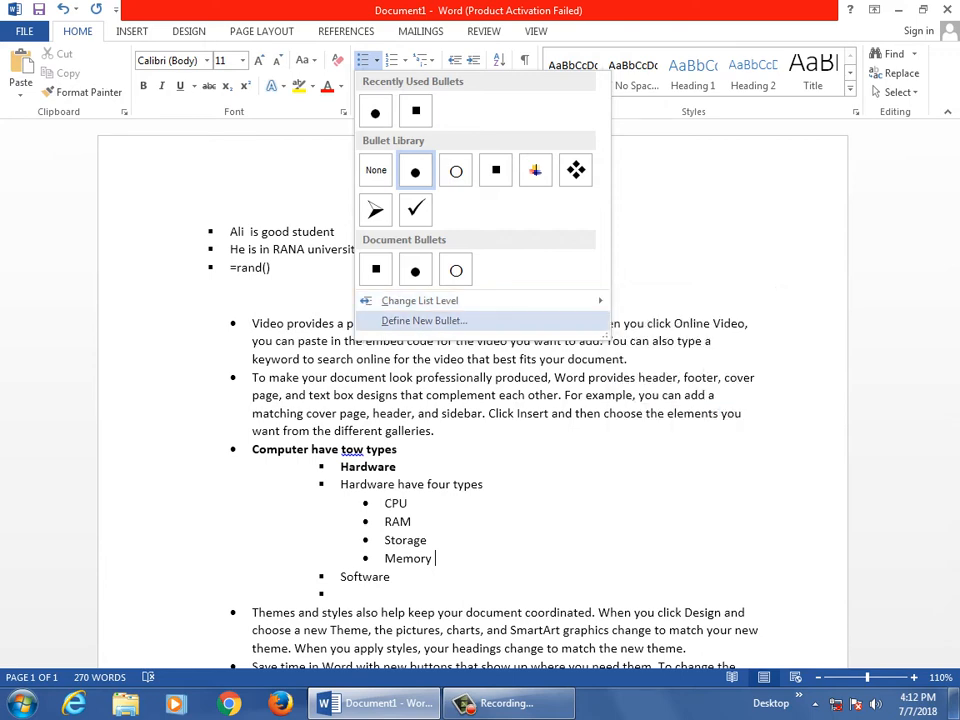
{"action": "left_click", "coordinate": [424, 320]}
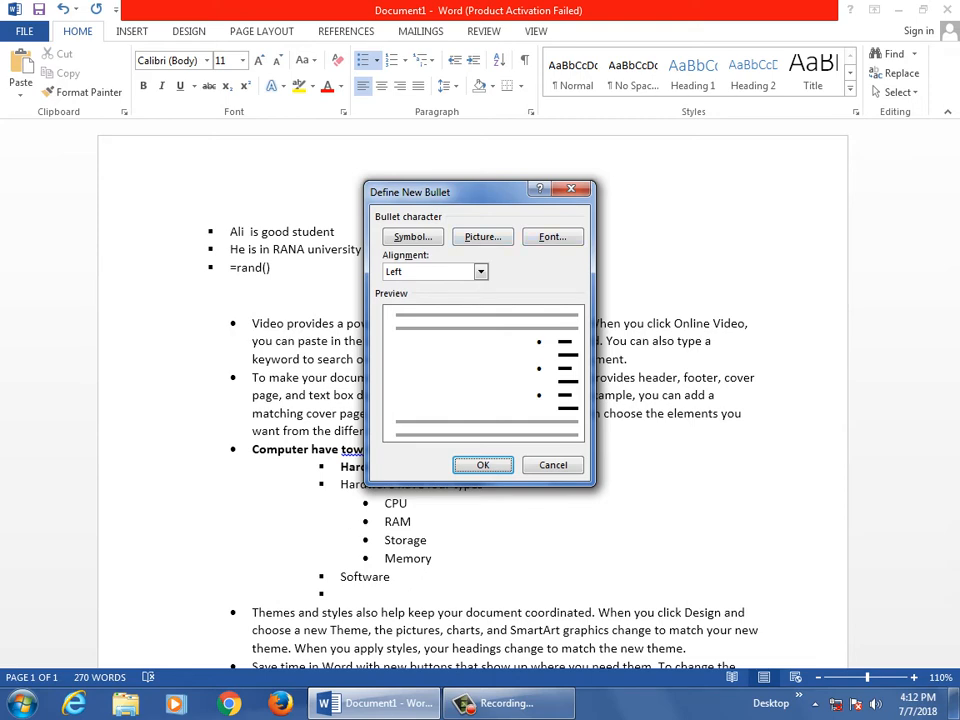
{"action": "left_click", "coordinate": [571, 189]}
{"action": "left_click", "coordinate": [377, 60]}
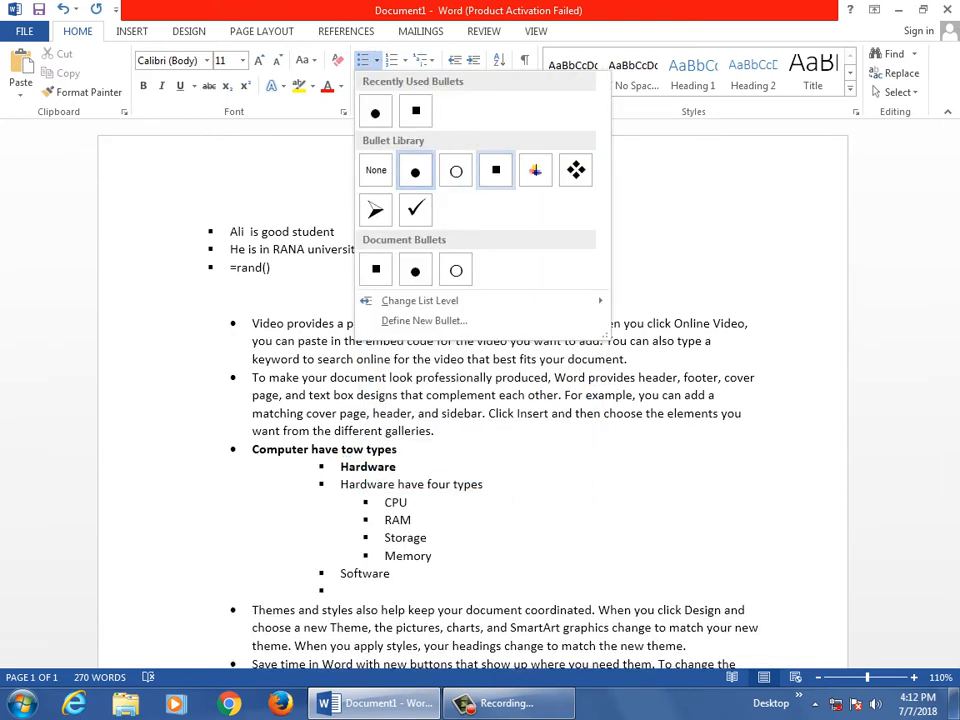
{"action": "left_click", "coordinate": [424, 320]}
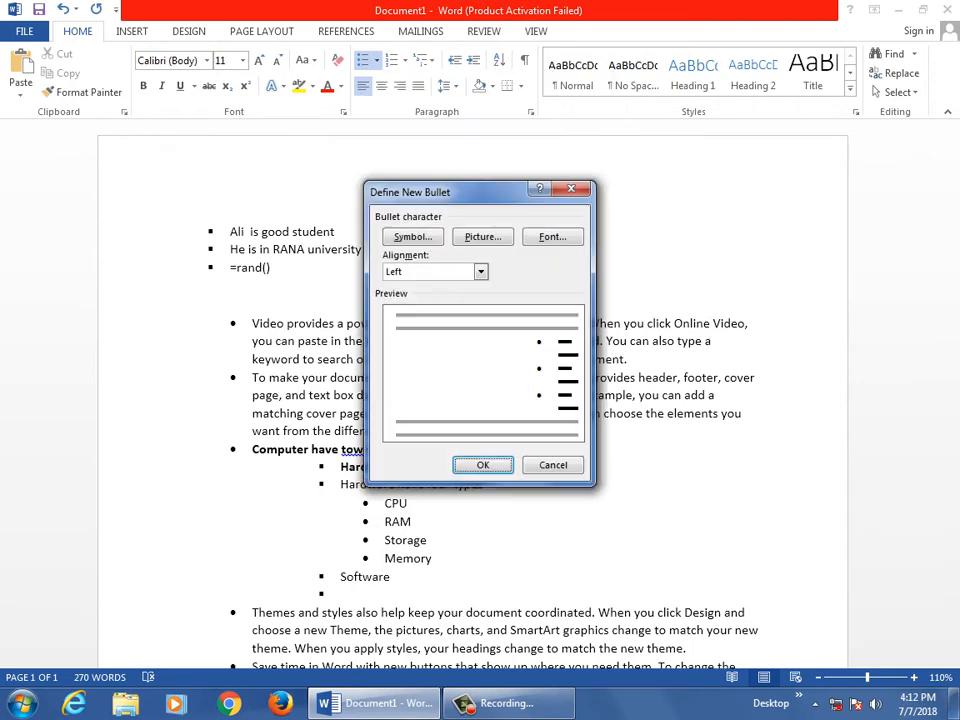
{"action": "left_click", "coordinate": [571, 189]}
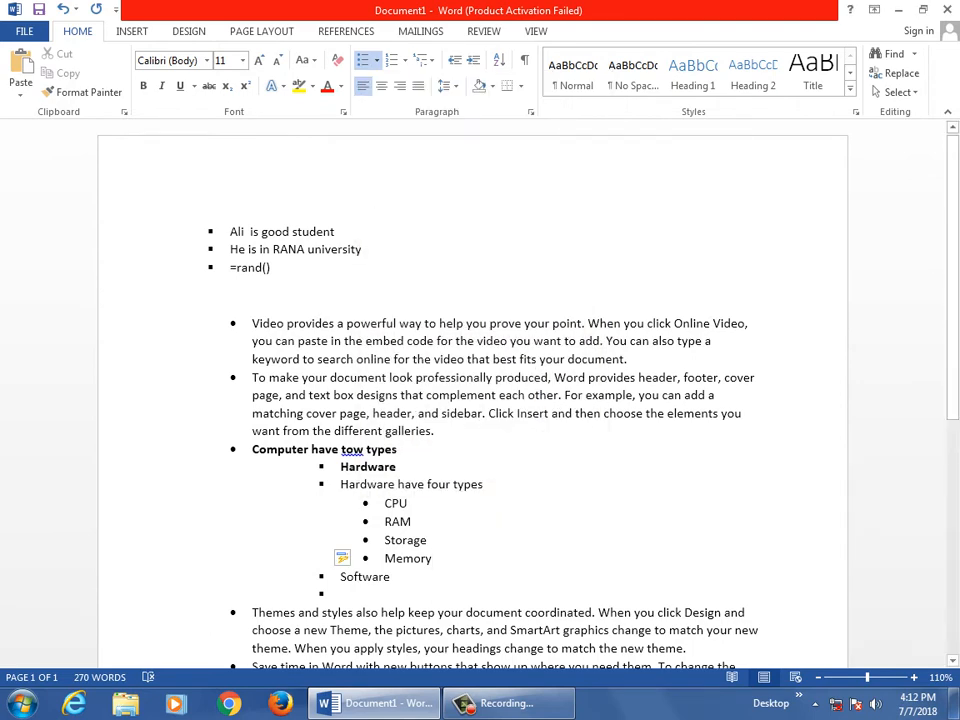
- Start defining a new bullet for the CPU to Memory items and bring up the symbol selection
{"action": "left_click", "coordinate": [376, 60]}
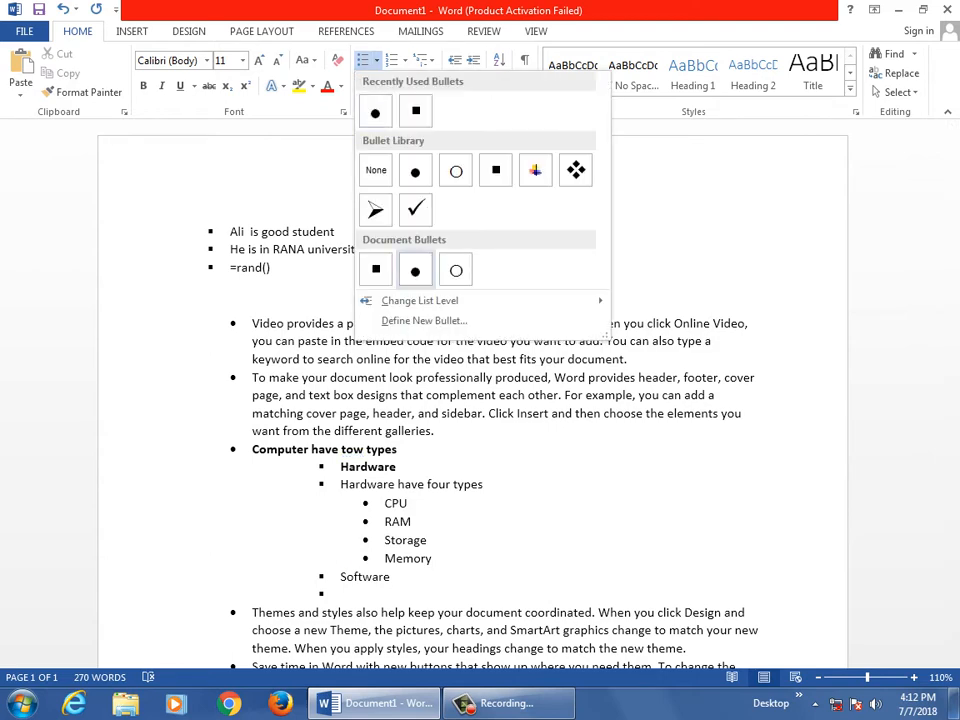
{"action": "left_click", "coordinate": [424, 320]}
{"action": "left_click_drag", "start_coordinate": [440, 190], "coordinate": [680, 225]}
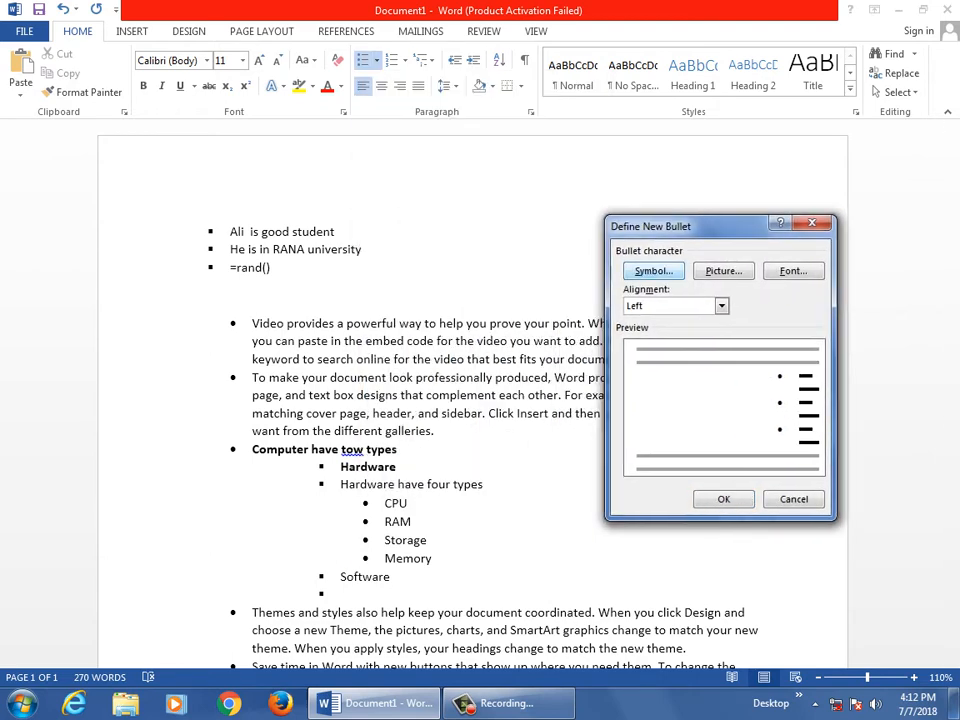
{"action": "left_click", "coordinate": [653, 271]}
{"action": "left_click_drag", "start_coordinate": [380, 219], "coordinate": [584, 338]}
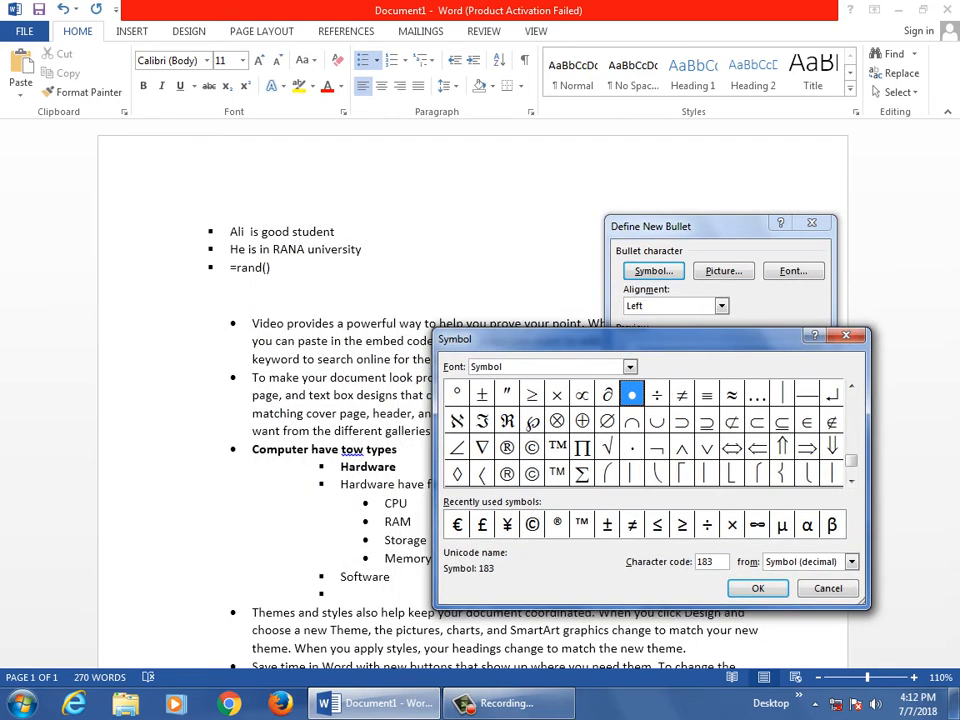
- Examine the symbols offered by the Gautami, Agency FB, Book Antiqua and Broadway fonts
{"action": "left_click", "coordinate": [630, 367]}
{"action": "mouse_move", "coordinate": [630, 429]}
{"action": "left_mouse_down"}
{"action": "mouse_move", "coordinate": [630, 396]}
{"action": "mouse_move", "coordinate": [630, 410]}
{"action": "left_mouse_up"}
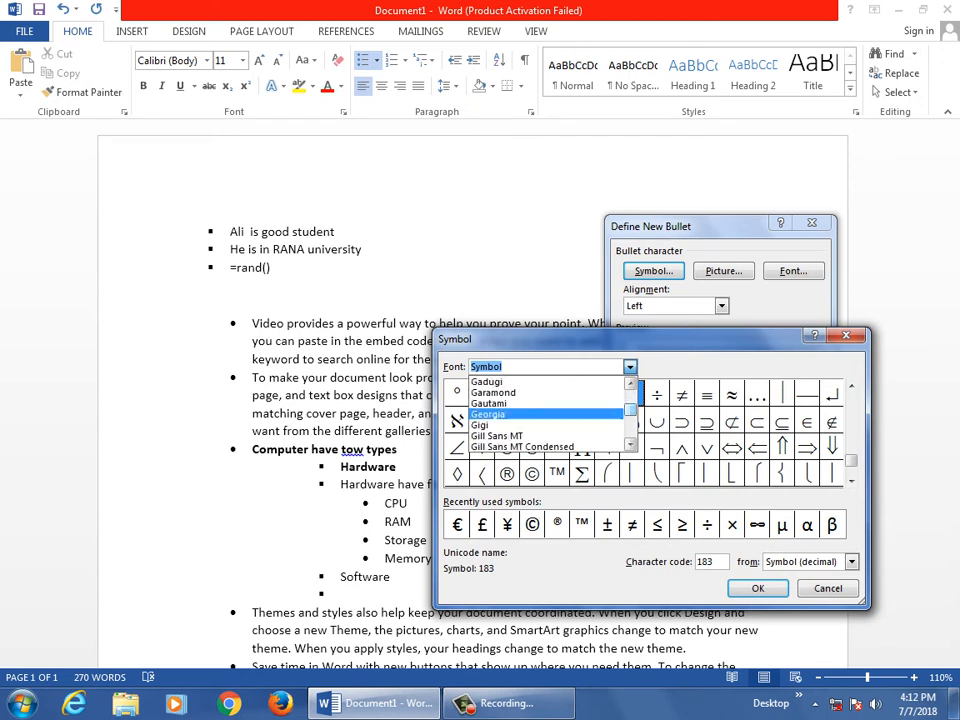
{"action": "left_click", "coordinate": [500, 404]}
{"action": "left_click", "coordinate": [630, 367]}
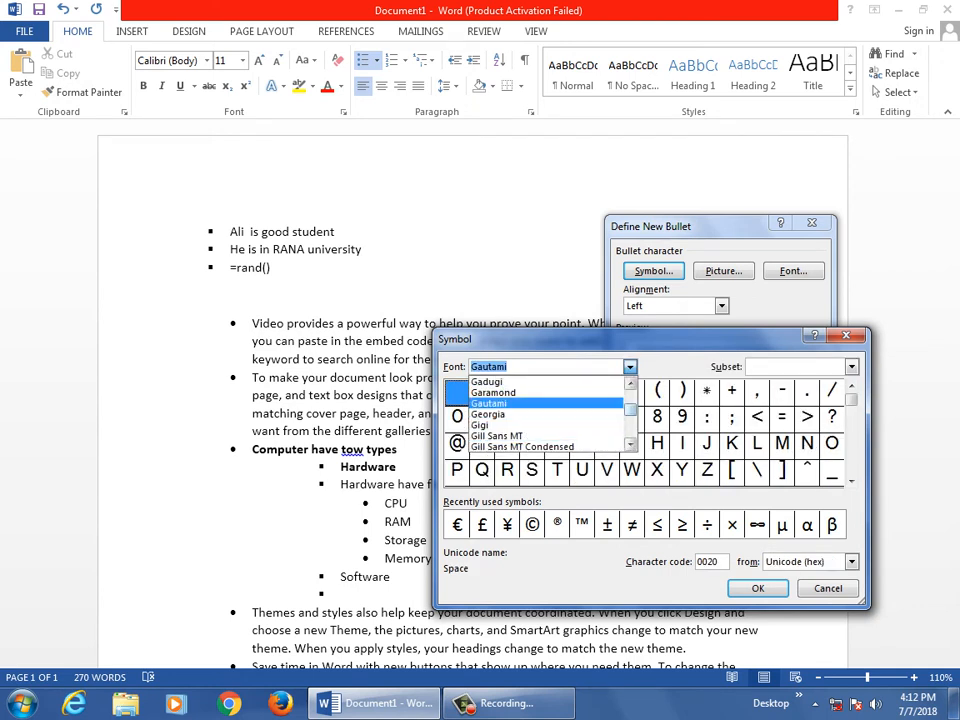
{"action": "left_click_drag", "start_coordinate": [630, 409], "coordinate": [630, 396]}
{"action": "left_click", "coordinate": [510, 393]}
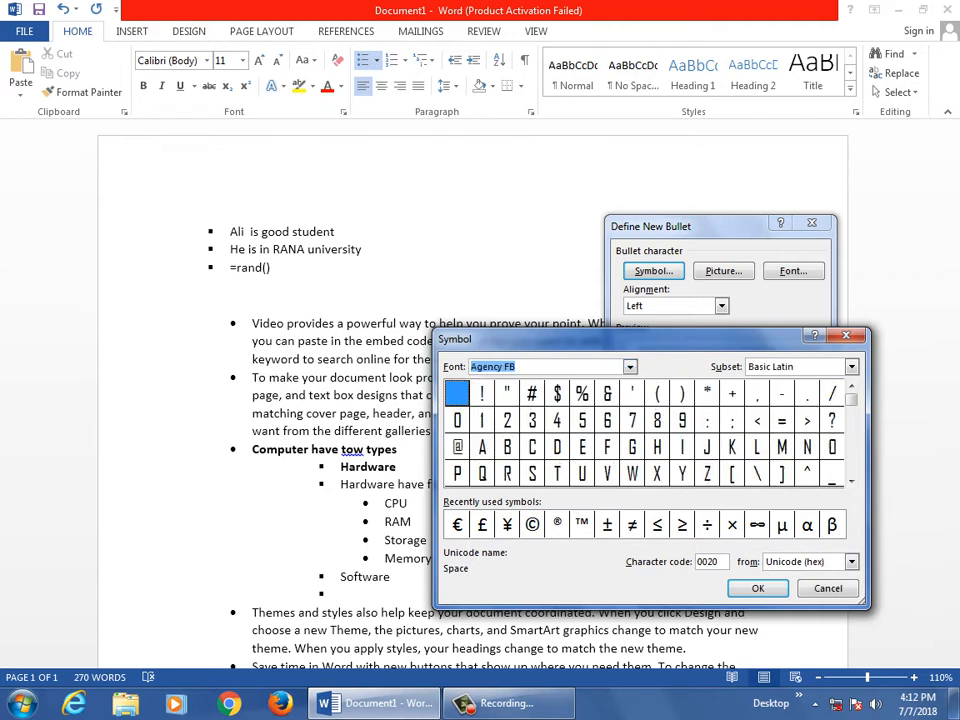
{"action": "left_click", "coordinate": [630, 367]}
{"action": "scroll", "coordinate": [540, 414], "scroll_direction": "down", "scroll_amount": 8}
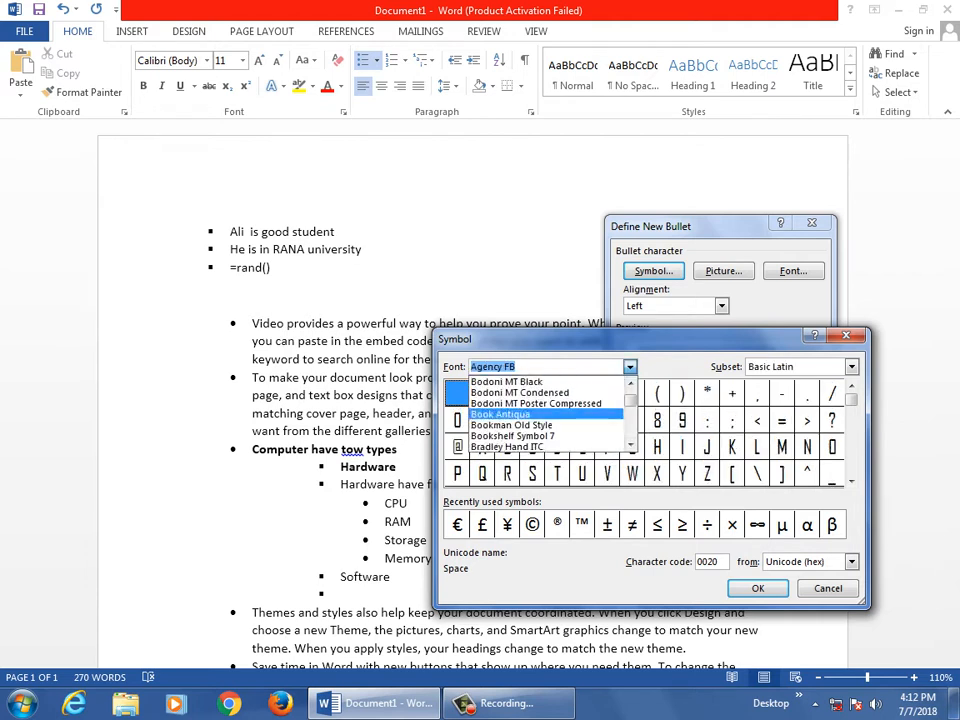
{"action": "left_click", "coordinate": [500, 414]}
{"action": "left_click", "coordinate": [630, 367]}
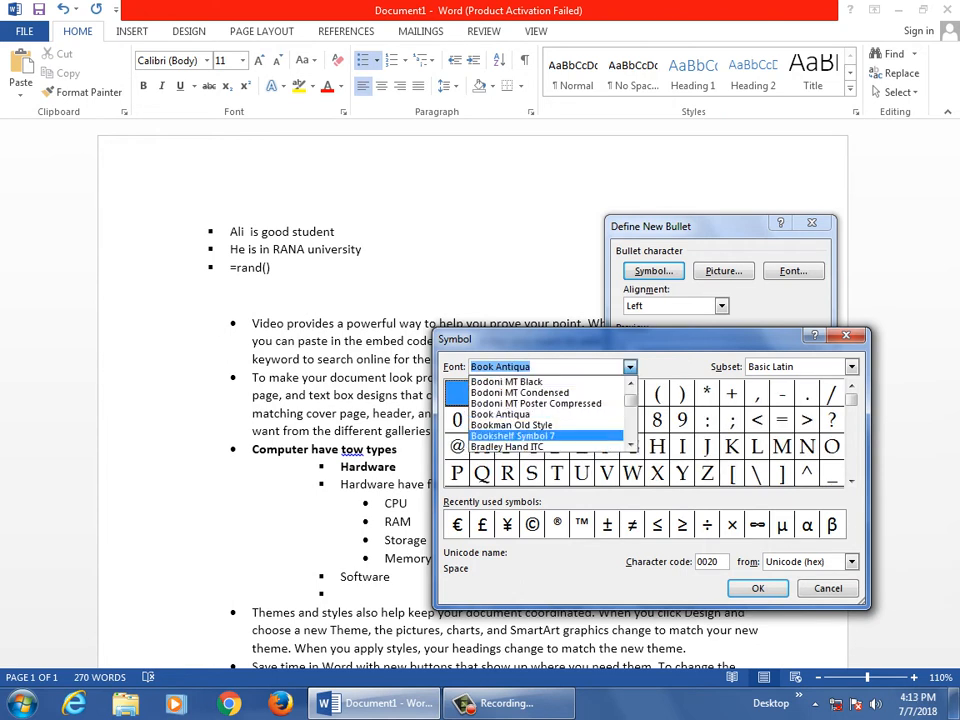
{"action": "scroll", "coordinate": [540, 414], "scroll_direction": "down", "scroll_amount": 2}
{"action": "left_click", "coordinate": [500, 403]}
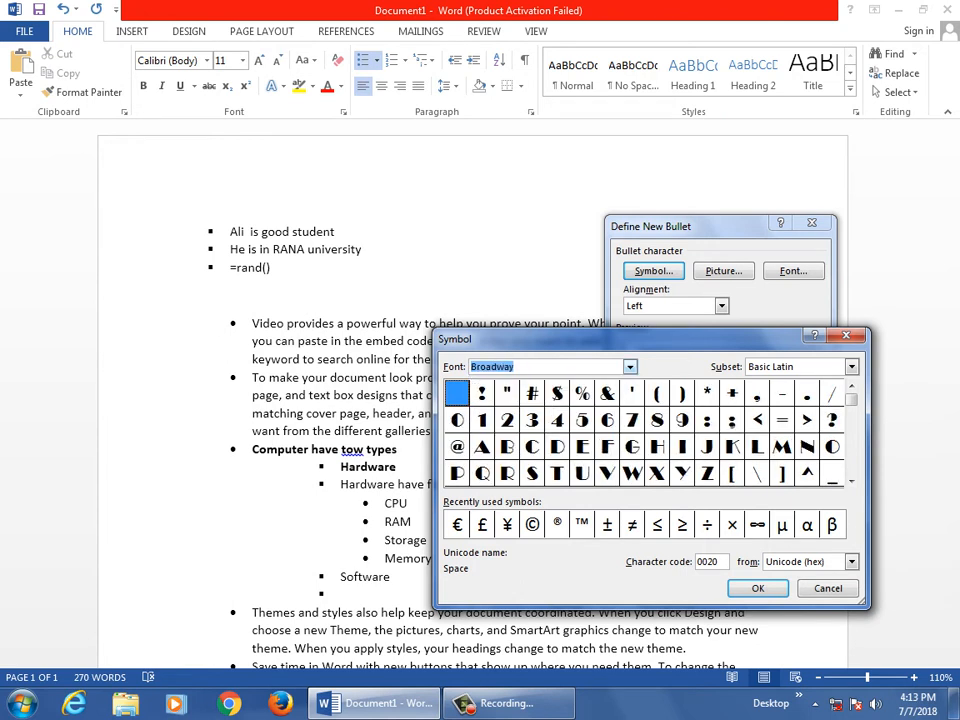
- Look through further fonts for bullet symbols, checking the Euphemia and Gadugi character sets
{"action": "left_click", "coordinate": [630, 367]}
{"action": "scroll", "coordinate": [540, 414], "scroll_direction": "down", "scroll_amount": 1}
{"action": "scroll", "coordinate": [540, 414], "scroll_direction": "down", "scroll_amount": 3}
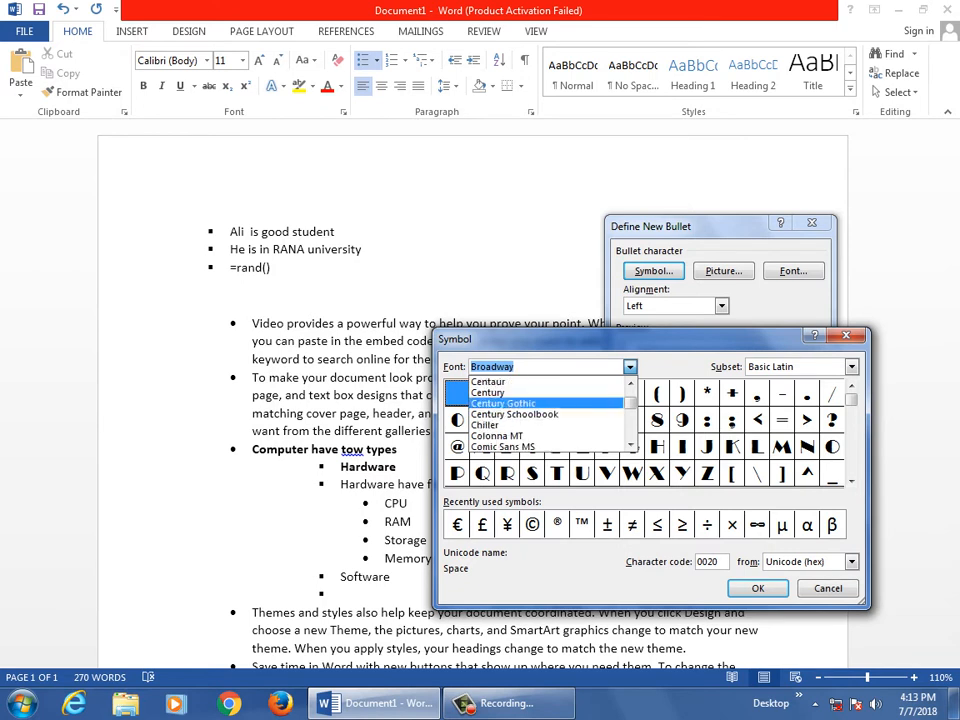
{"action": "scroll", "coordinate": [540, 414], "scroll_direction": "down", "scroll_amount": 10}
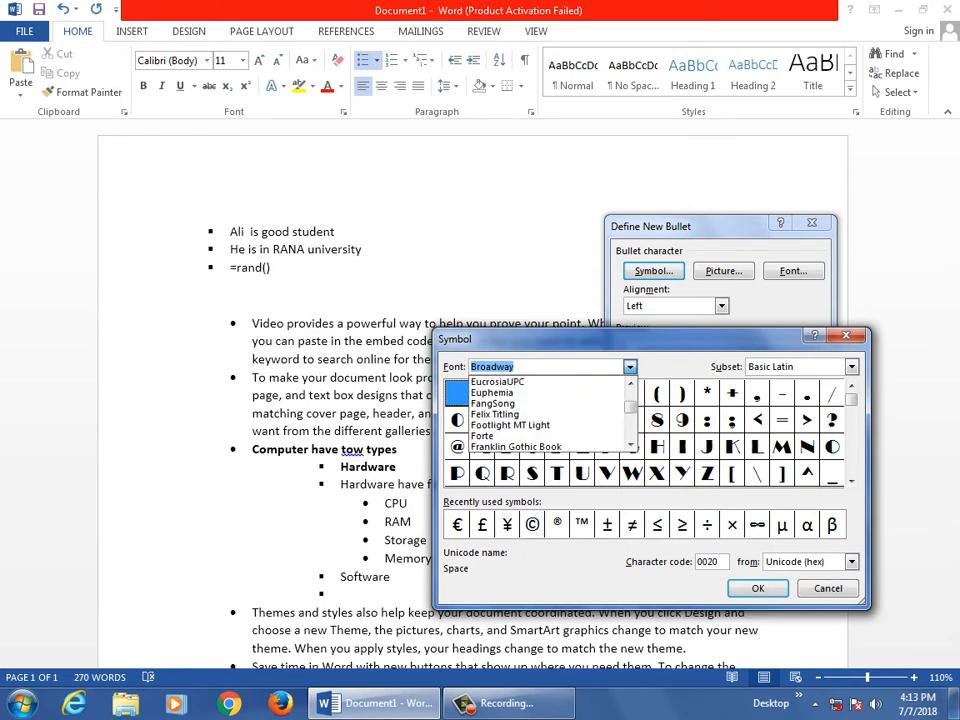
{"action": "scroll", "coordinate": [540, 414], "scroll_direction": "down", "scroll_amount": 1}
{"action": "scroll", "coordinate": [540, 414], "scroll_direction": "up", "scroll_amount": 1}
{"action": "left_click", "coordinate": [492, 392]}
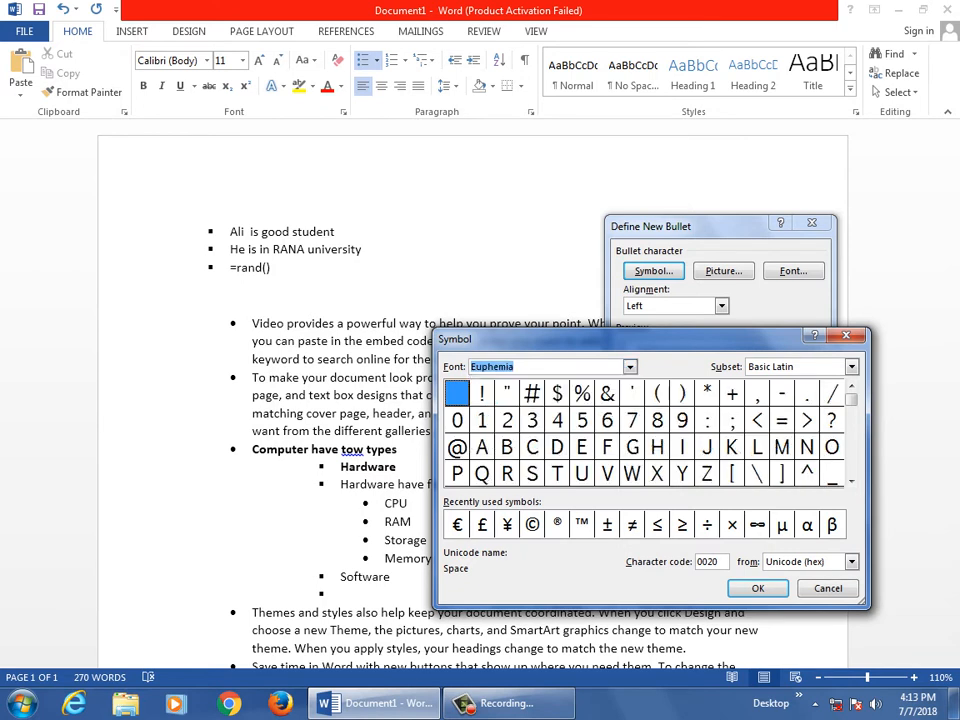
{"action": "left_click", "coordinate": [630, 367]}
{"action": "scroll", "coordinate": [520, 424], "scroll_direction": "down", "scroll_amount": 5}
{"action": "left_click", "coordinate": [500, 454]}
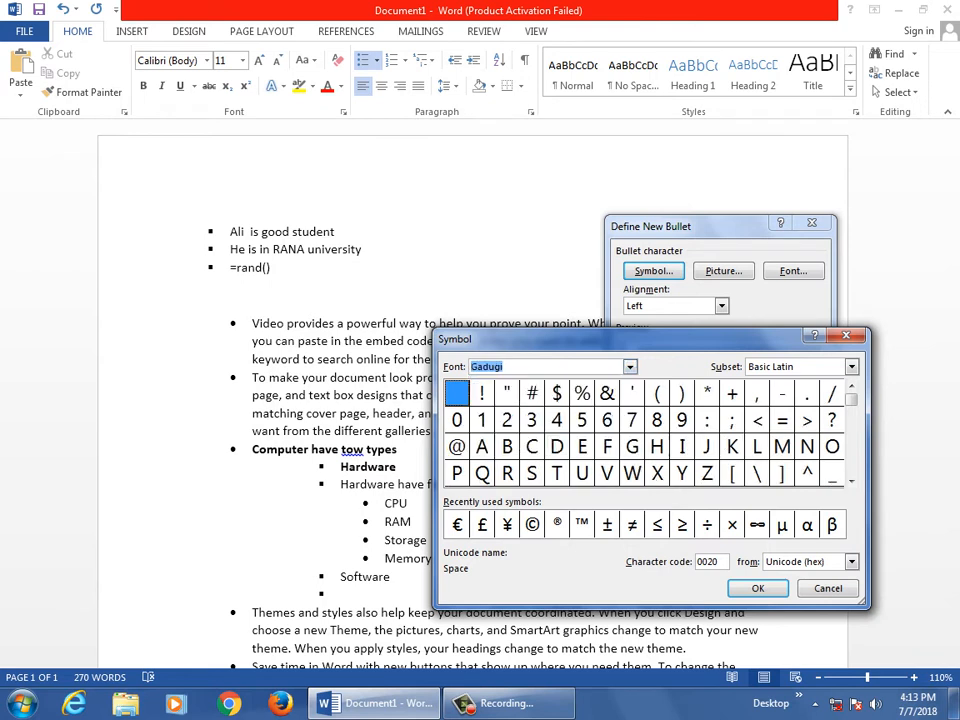
- Choose the Wingdings 2 scissors symbol with character code 38 and apply it as the bullet for the CPU, RAM, Storage and Memory items
{"action": "left_click", "coordinate": [630, 367]}
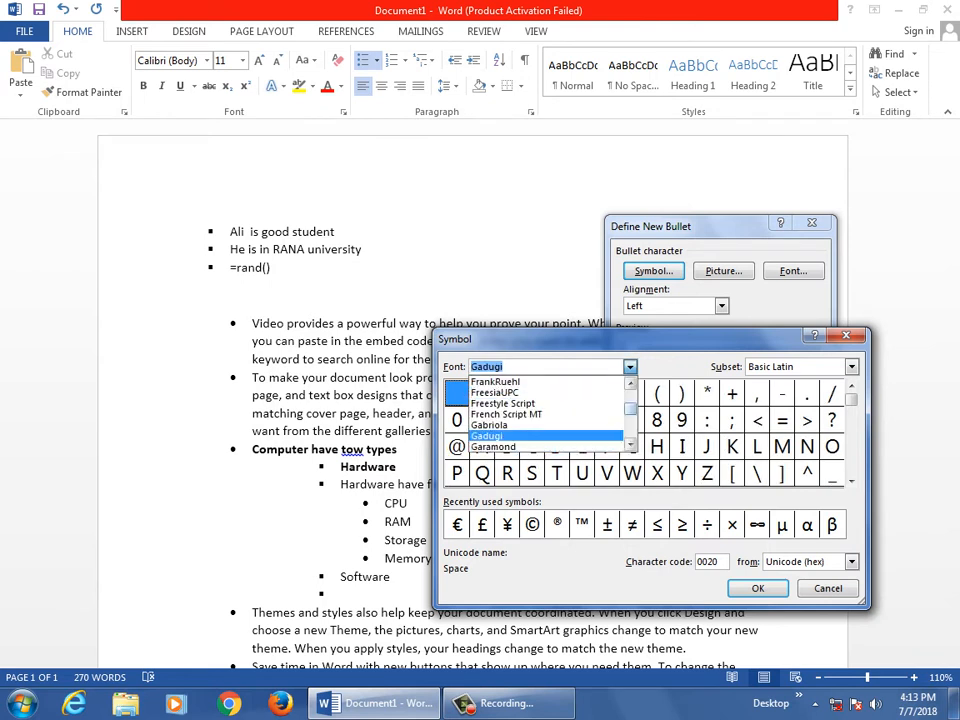
{"action": "scroll", "coordinate": [530, 420], "scroll_direction": "down", "scroll_amount": 20}
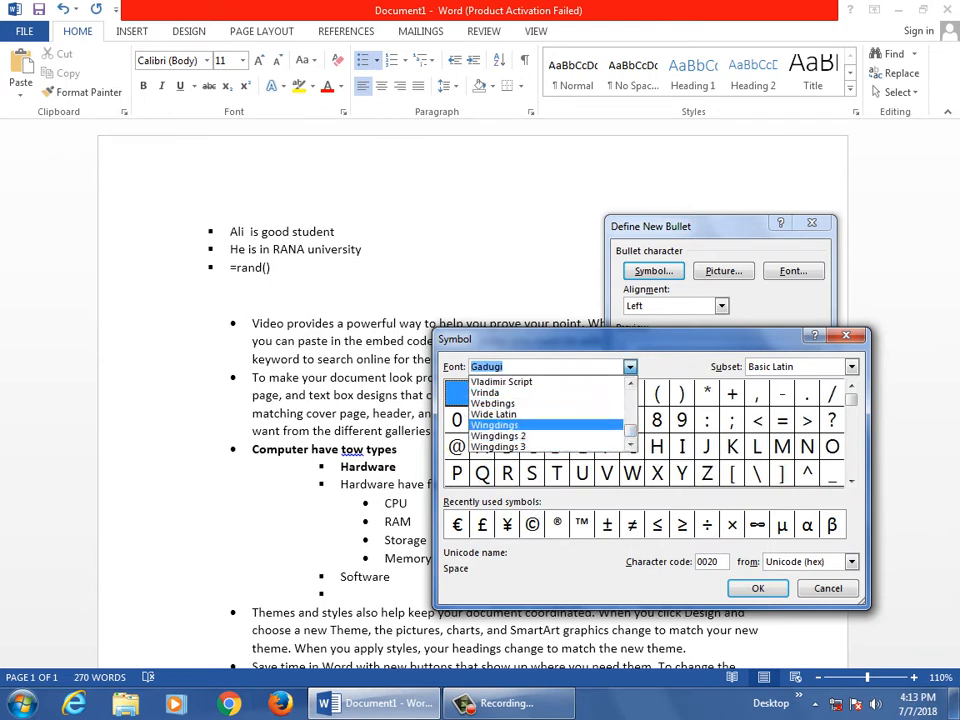
{"action": "left_click", "coordinate": [498, 436]}
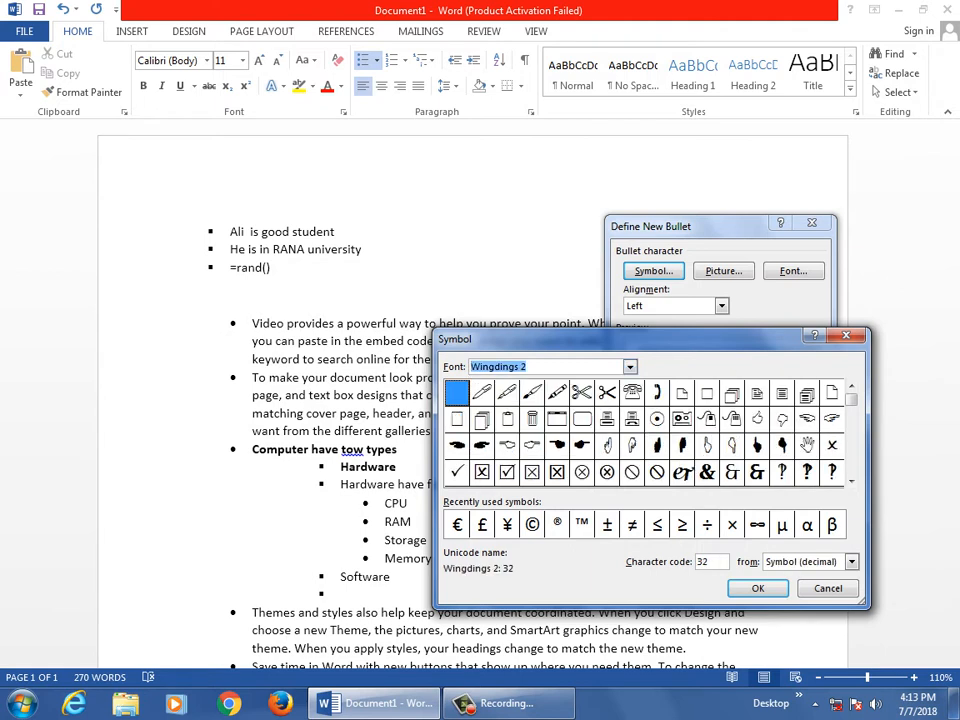
{"action": "left_click", "coordinate": [607, 393]}
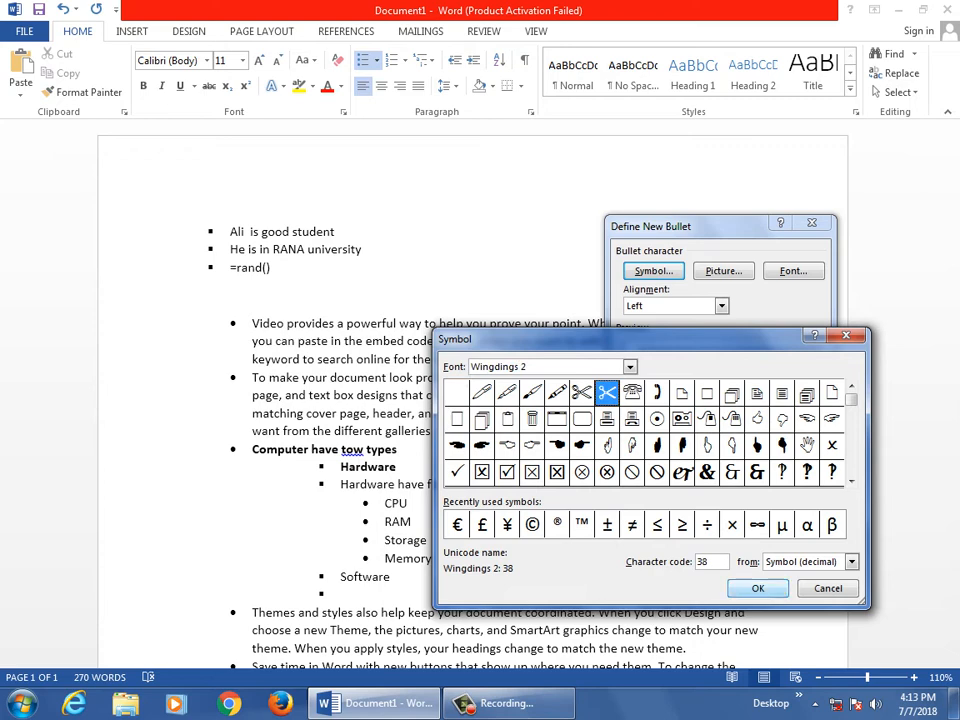
{"action": "left_click", "coordinate": [757, 588]}
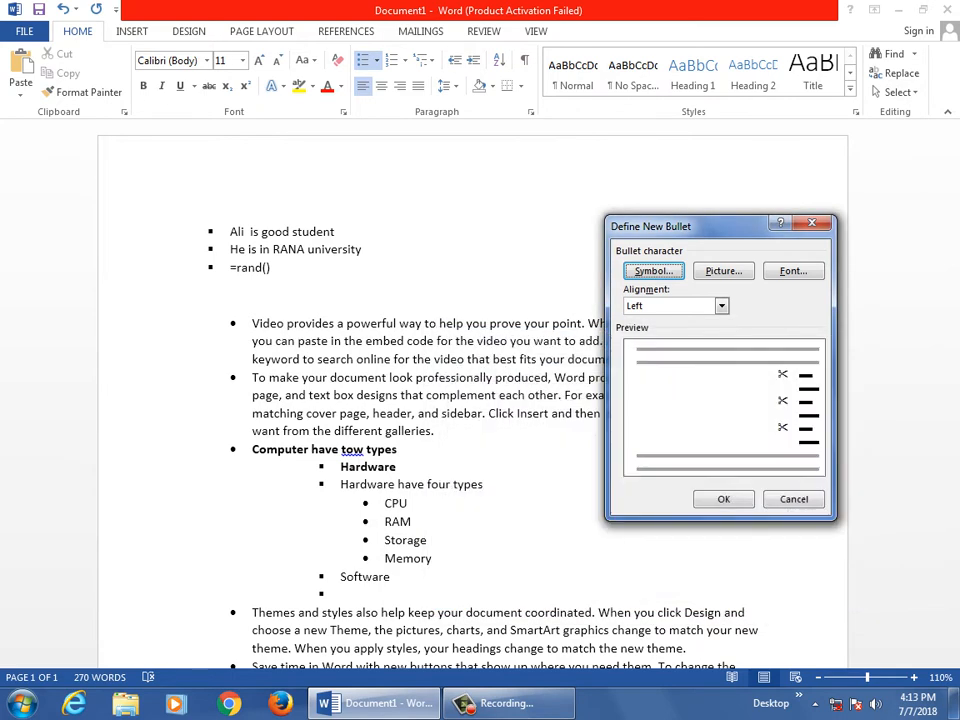
{"action": "left_click", "coordinate": [723, 499]}
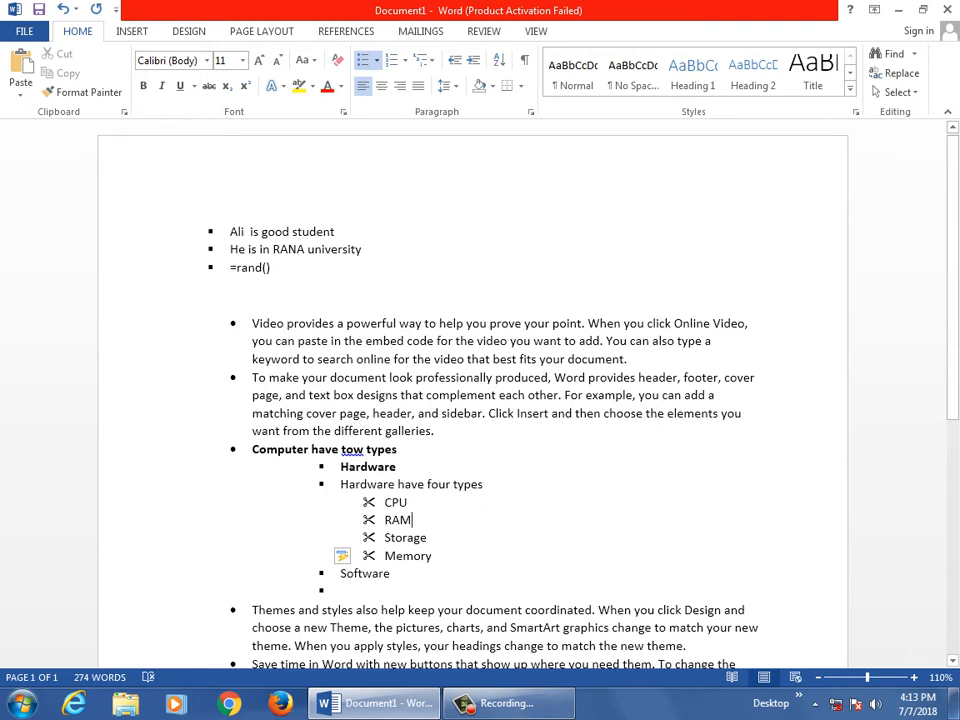
- Replace the CPU list item's text with "Cut"
{"action": "double_click", "coordinate": [395, 502]}
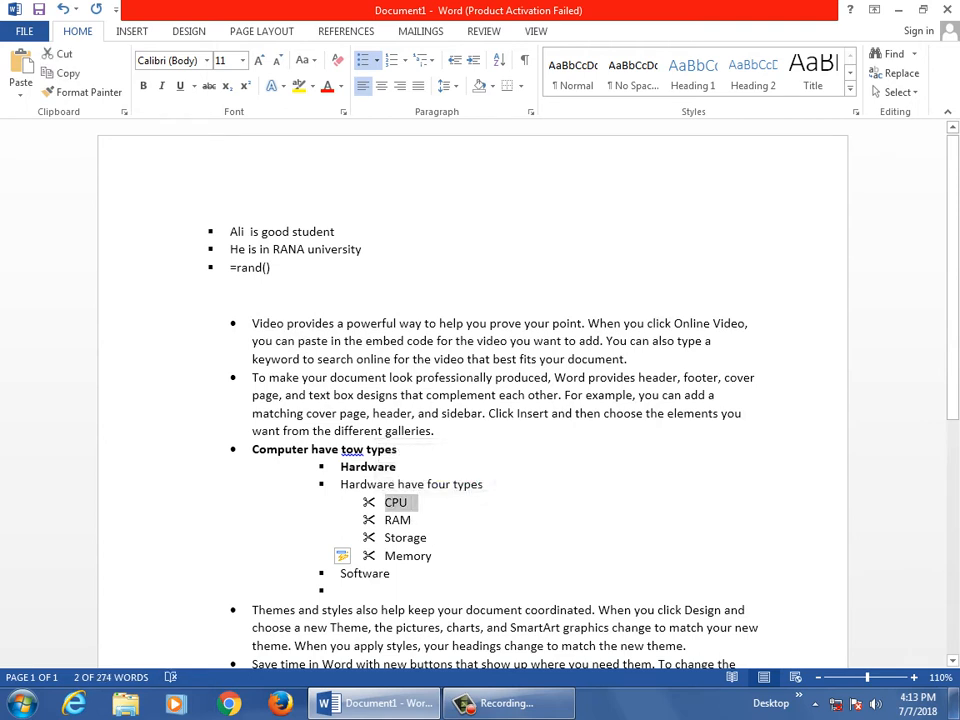
{"action": "type", "text": "Cut"}
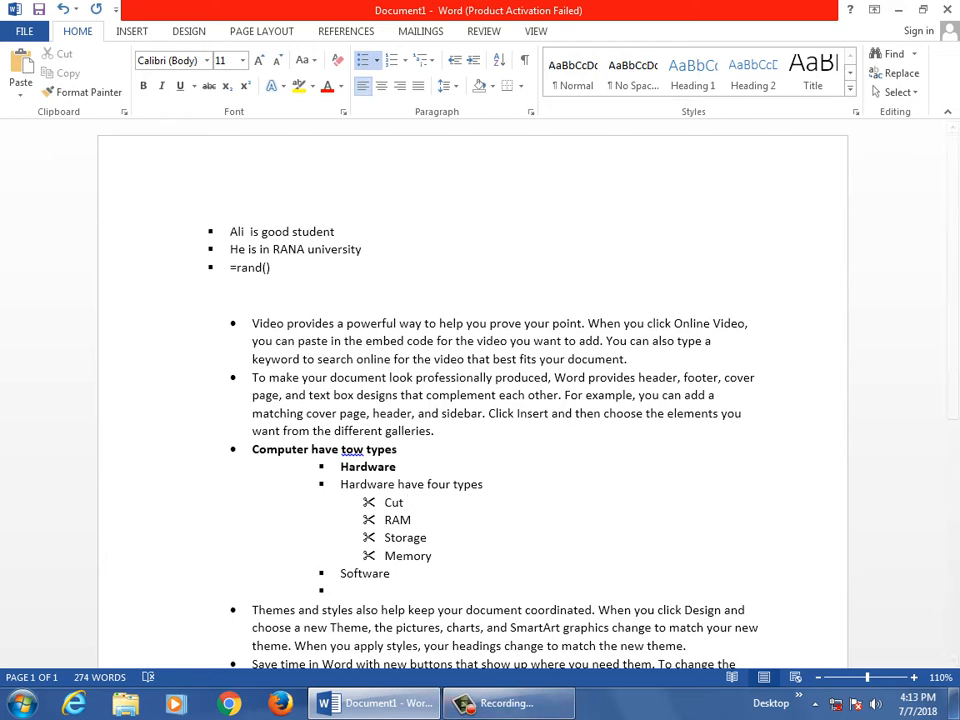
- Look through the Wingdings 2 symbols for a new bullet, including character codes 75 and 107, and cancel the definition
{"action": "left_click", "coordinate": [376, 60]}
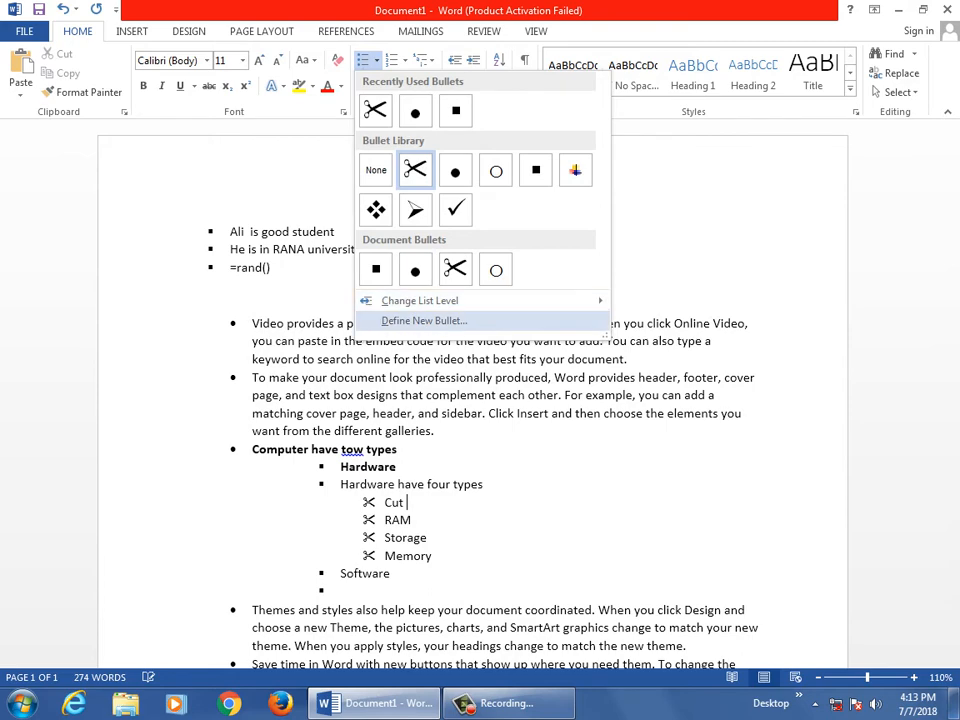
{"action": "left_click", "coordinate": [424, 320]}
{"action": "key", "text": "Return"}
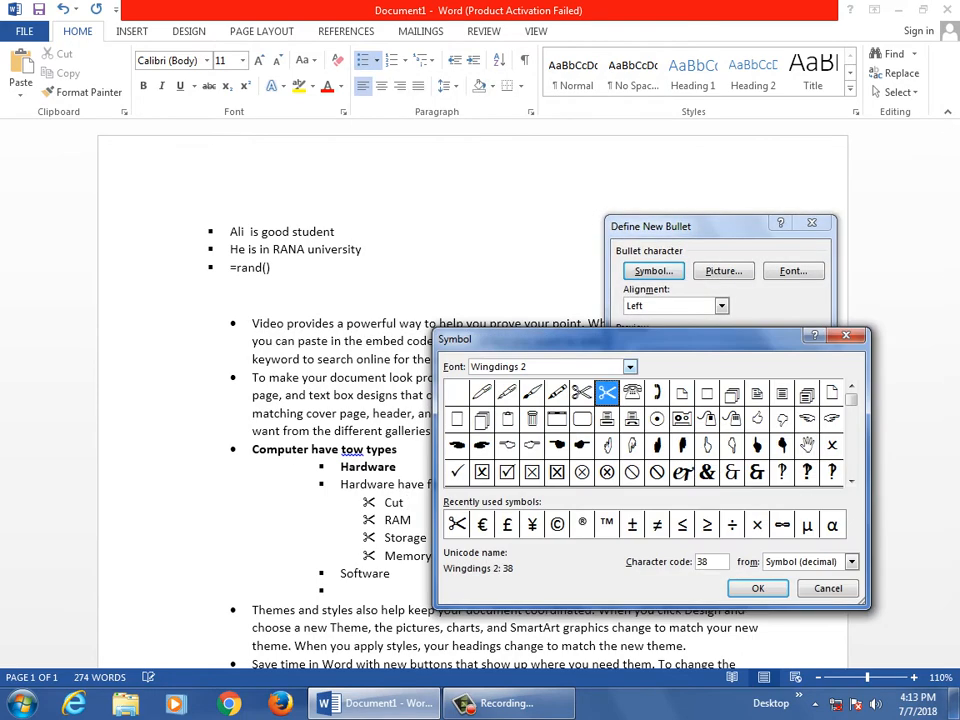
{"action": "key", "text": "alt+Down"}
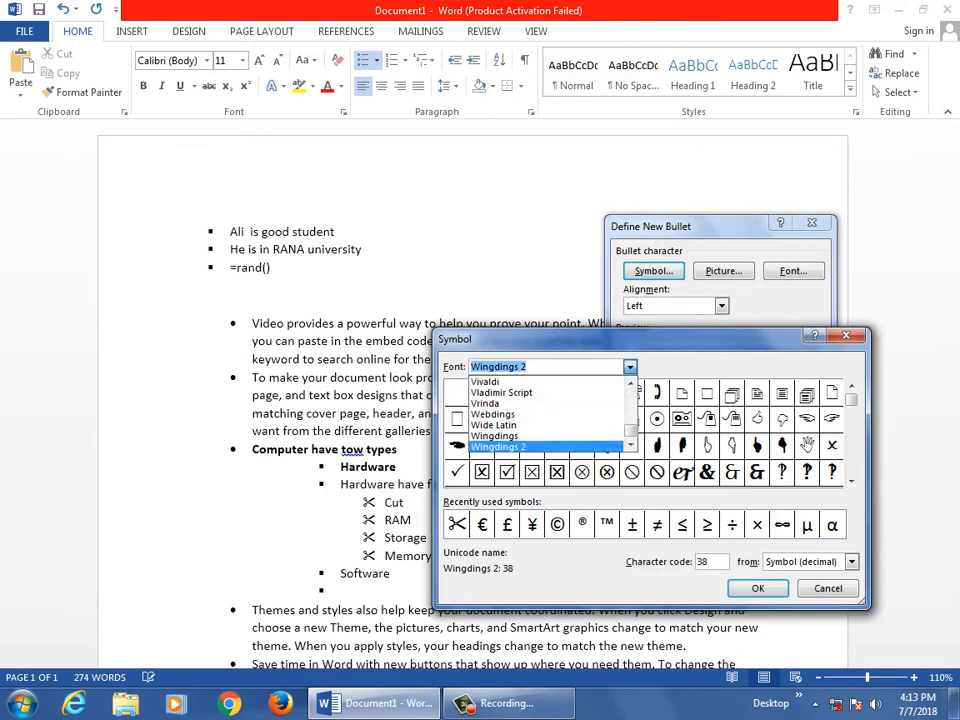
{"action": "key", "text": "Return"}
{"action": "key", "text": "Tab"}
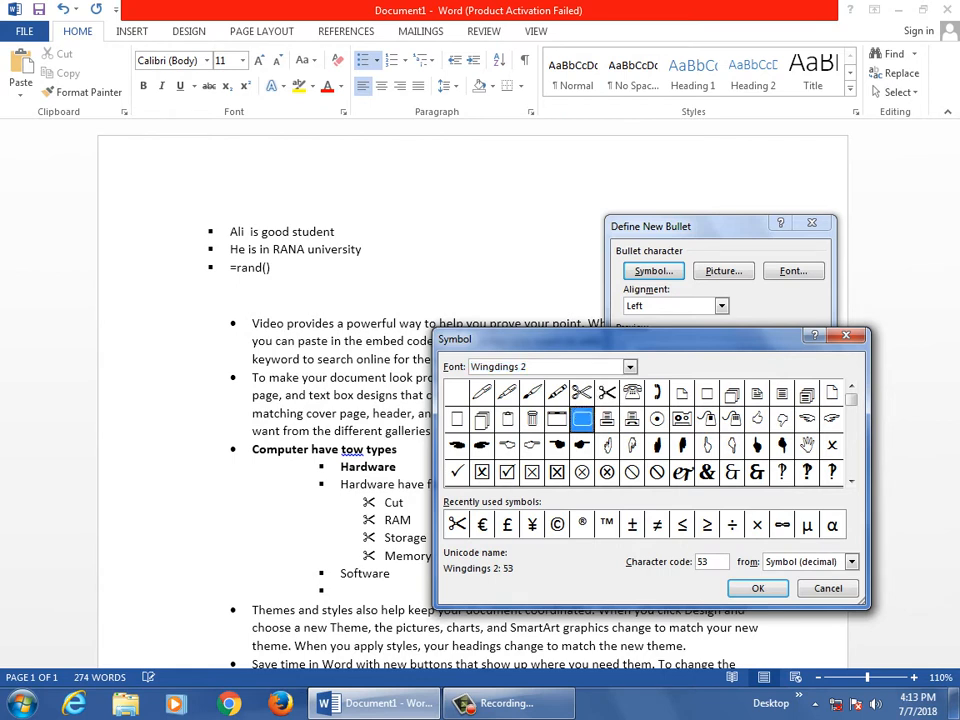
{"action": "key", "text": "Down"}
{"action": "key", "text": "Down"}
{"action": "key", "text": "Right"}
{"action": "key", "text": "Right"}
{"action": "key", "text": "Right"}
{"action": "key", "text": "Right"}
{"action": "key", "text": "Right"}
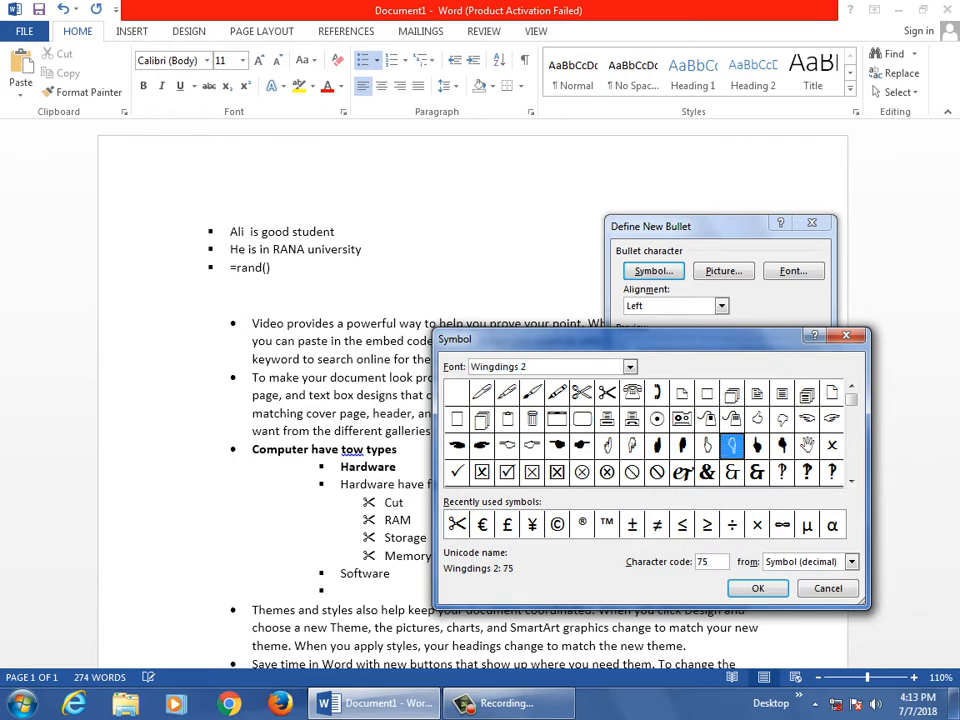
{"action": "key", "text": "Tab"}
{"action": "key", "text": "alt+Down"}
{"action": "key", "text": "Return"}
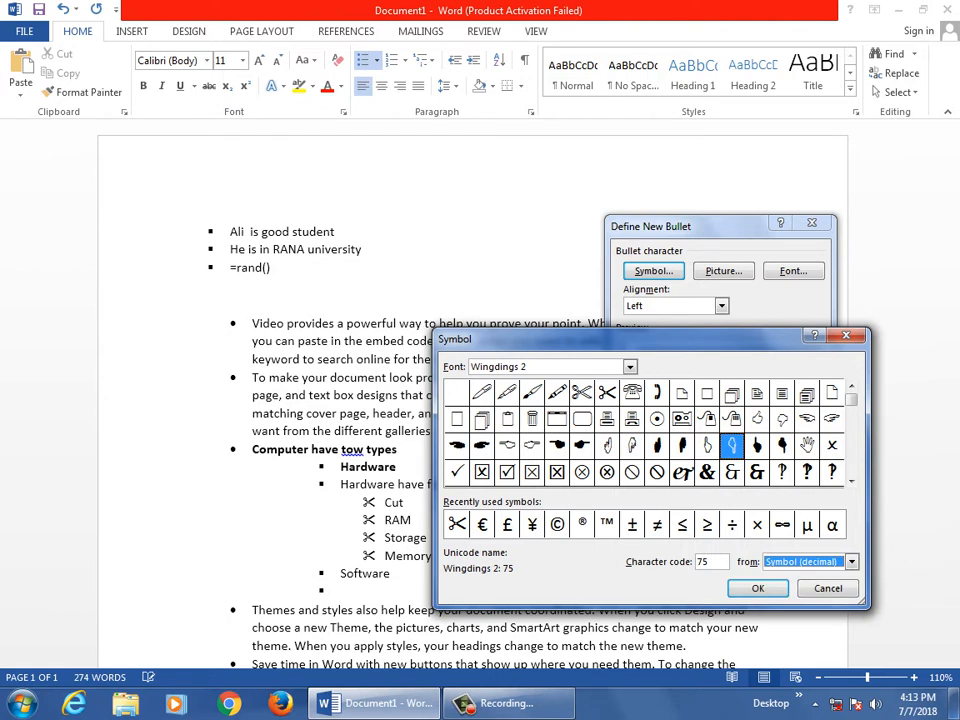
{"action": "key", "text": "shift+Tab"}
{"action": "type", "text": "107"}
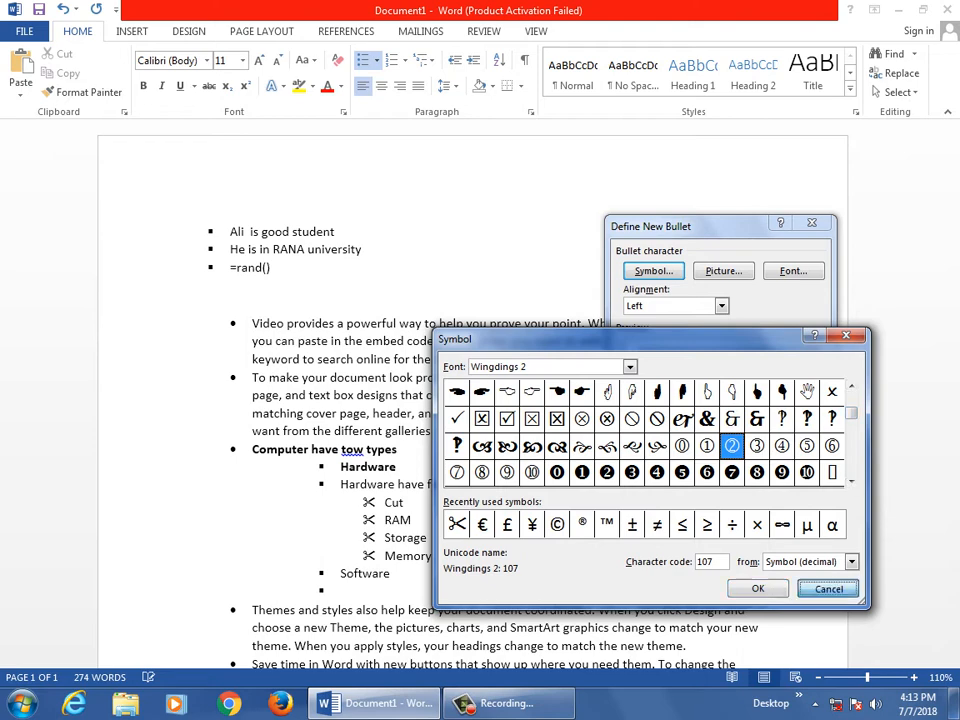
{"action": "key", "text": "Return"}
{"action": "key", "text": "Return"}
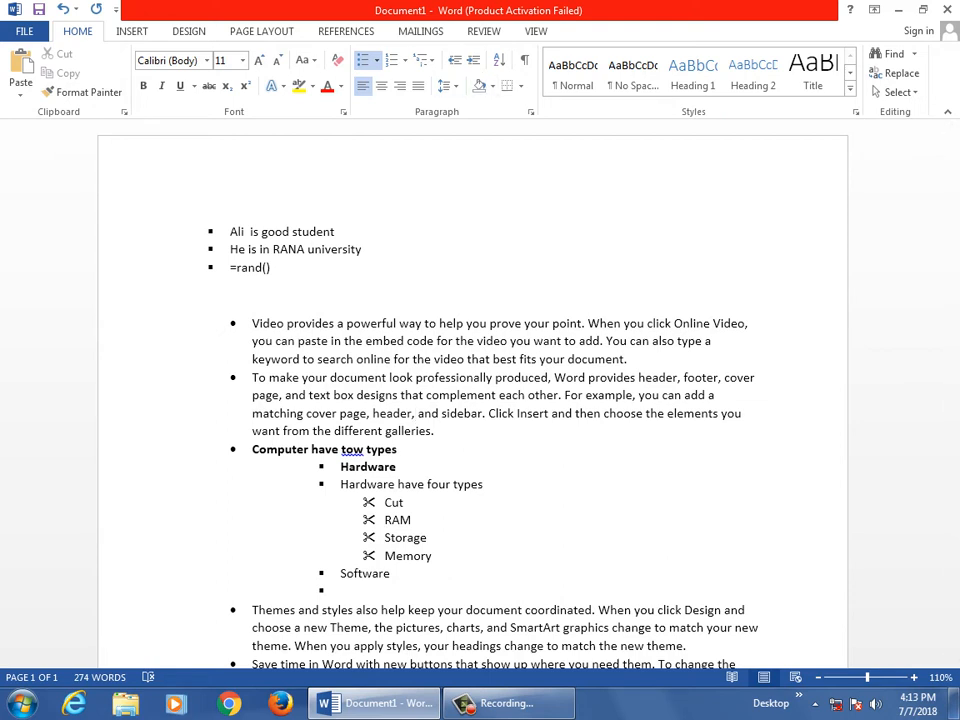
{"action": "left_click", "coordinate": [376, 61]}
{"action": "left_click", "coordinate": [415, 413]}
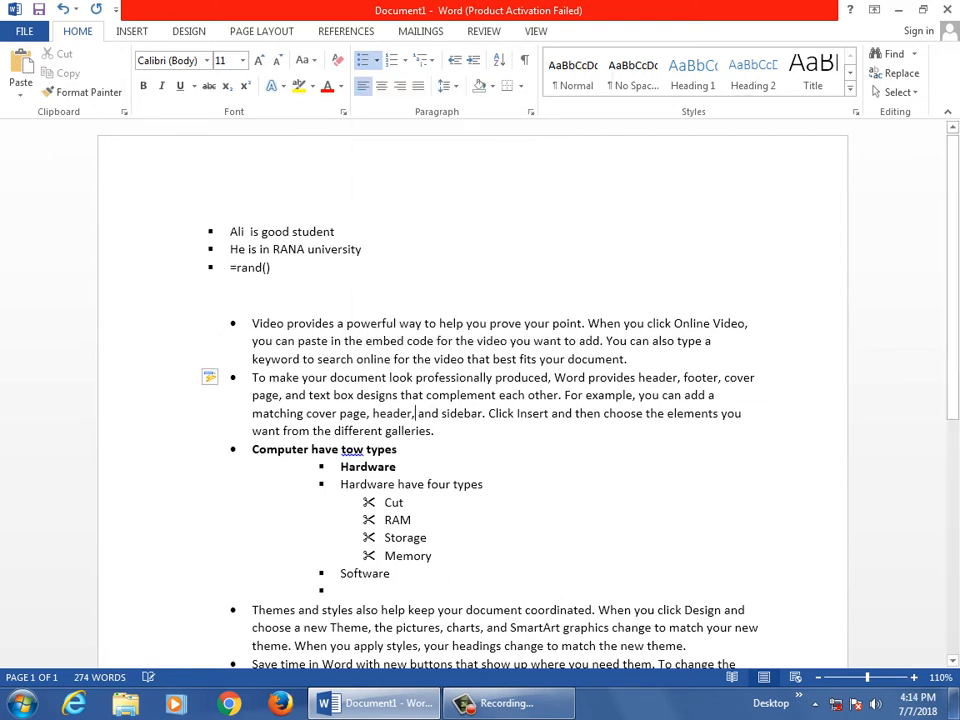
{"action": "left_click_drag", "start_coordinate": [415, 413], "coordinate": [432, 430]}
{"action": "left_click", "coordinate": [376, 61]}
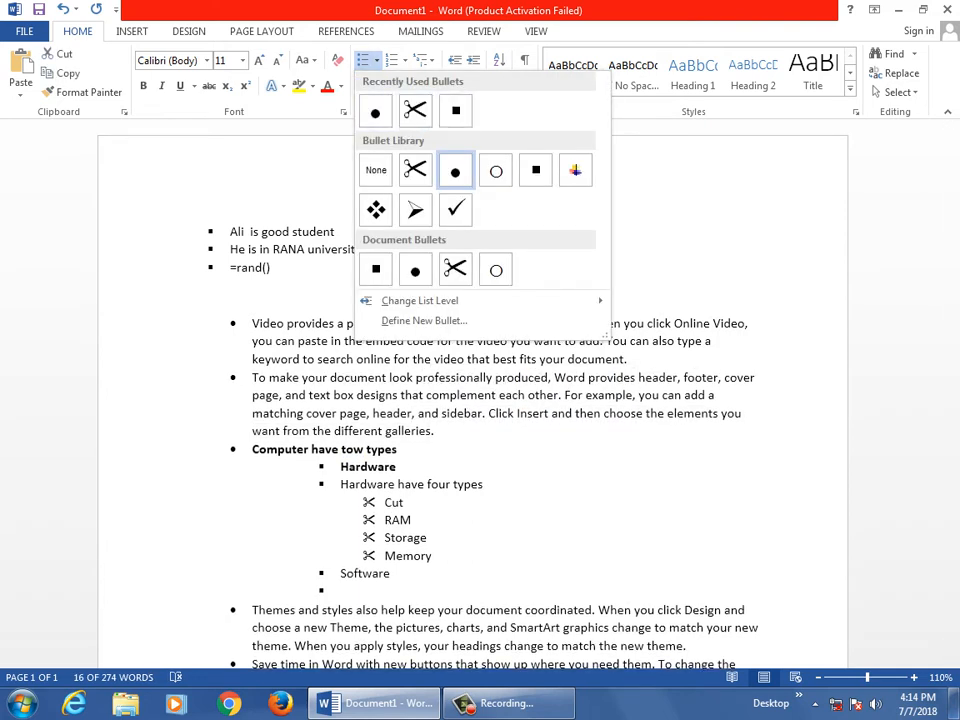
{"action": "left_click", "coordinate": [455, 172]}
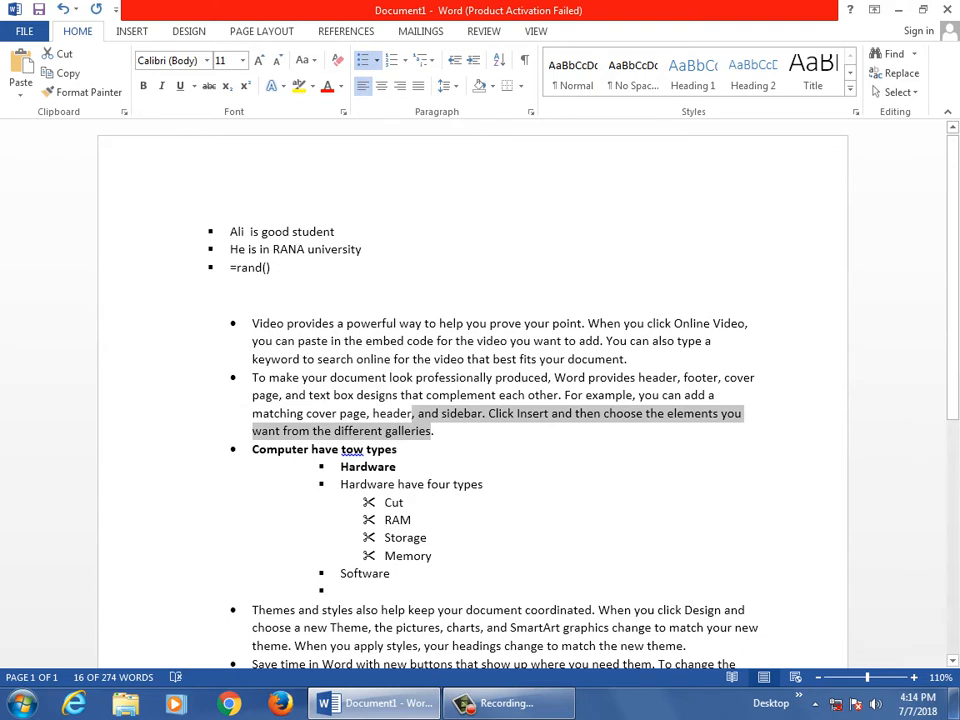
{"action": "left_click", "coordinate": [435, 431]}
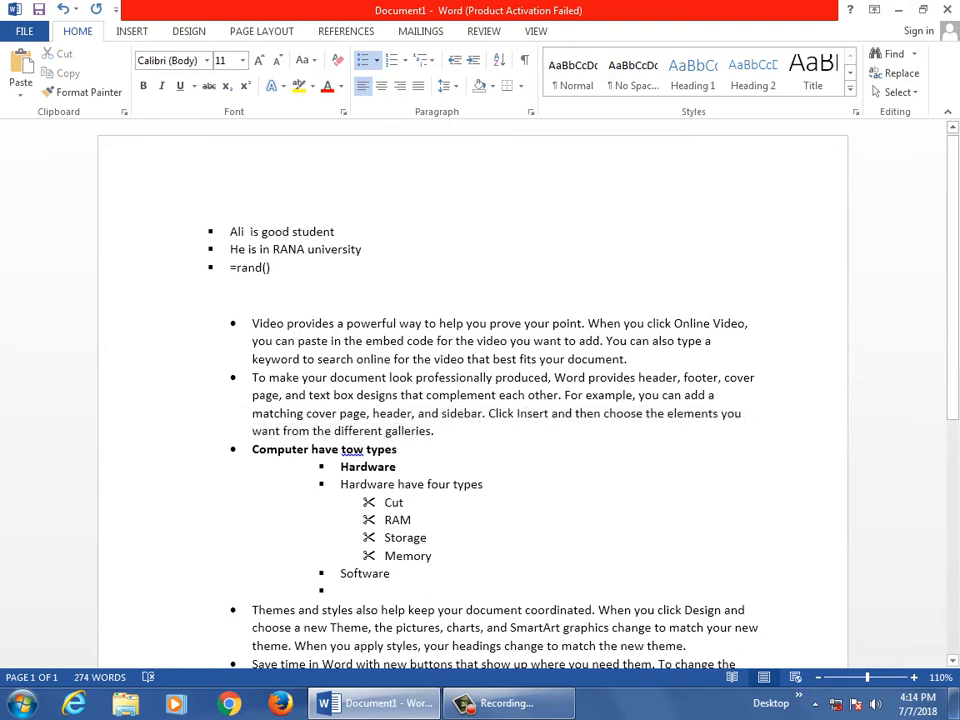
- Split the second round-bulleted paragraph before "complement" and the first one before "When you click Online Video" to make separate bullet items
{"action": "left_click", "coordinate": [253, 378]}
{"action": "left_click", "coordinate": [427, 396]}
{"action": "key", "text": "Return"}
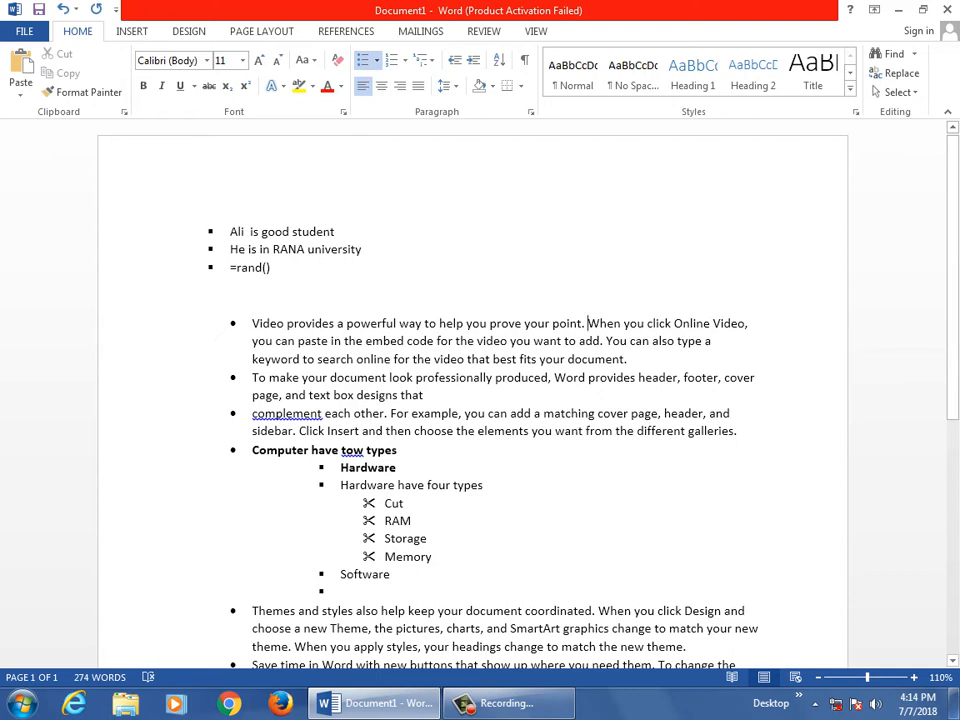
{"action": "key", "text": "Return"}
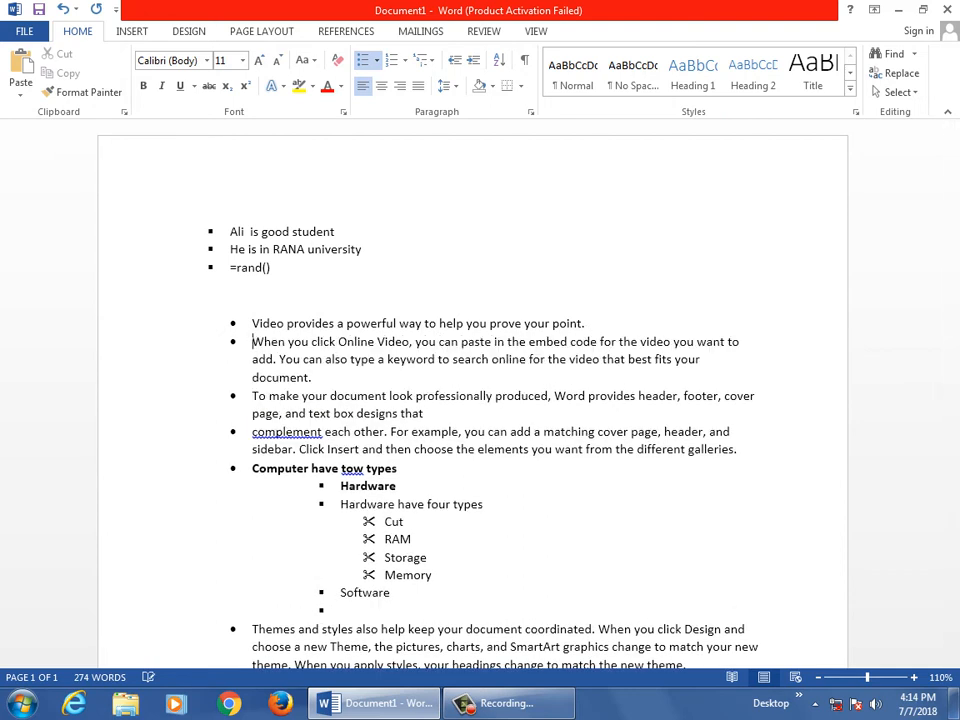
- Change the "When you click Online Video" item to the fourth list level, which uses the scissors bullet
{"action": "left_click", "coordinate": [376, 60]}
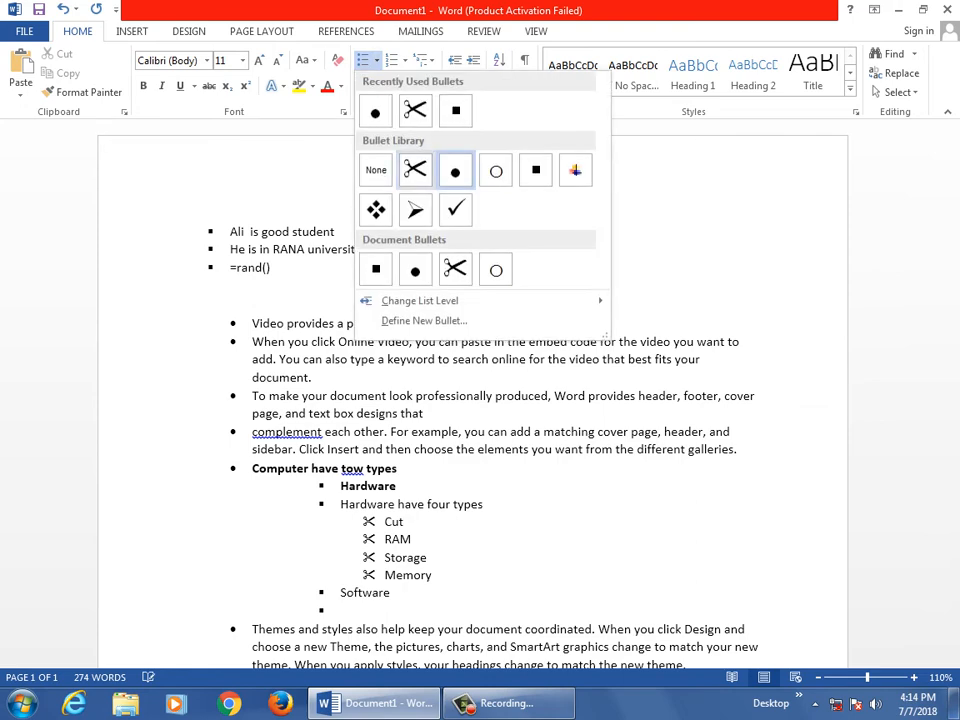
{"action": "mouse_move", "coordinate": [450, 300]}
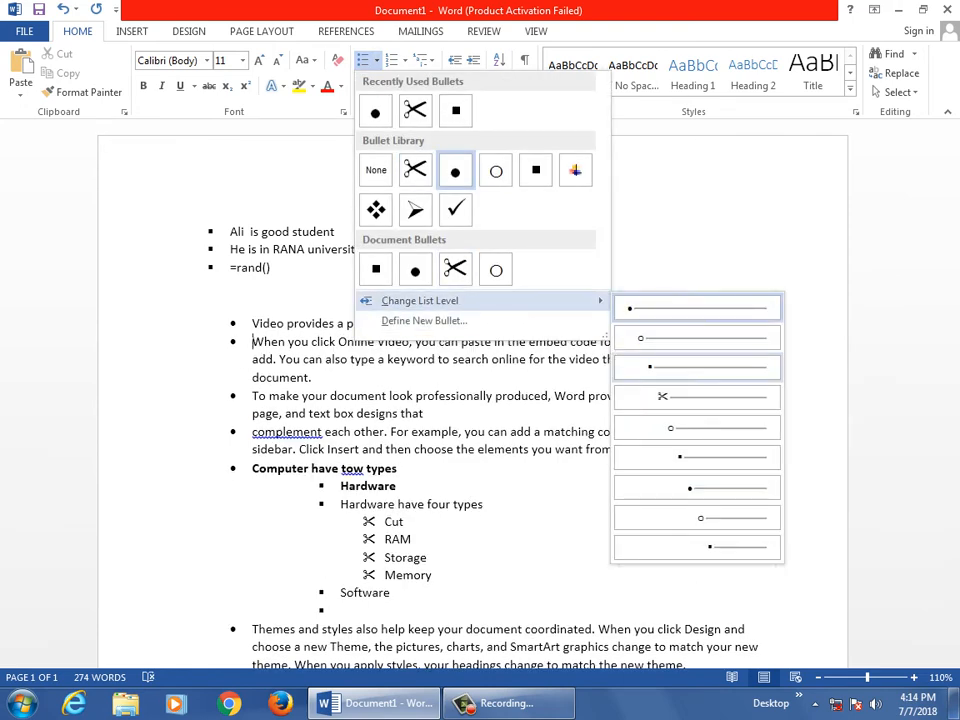
{"action": "left_click", "coordinate": [690, 394]}
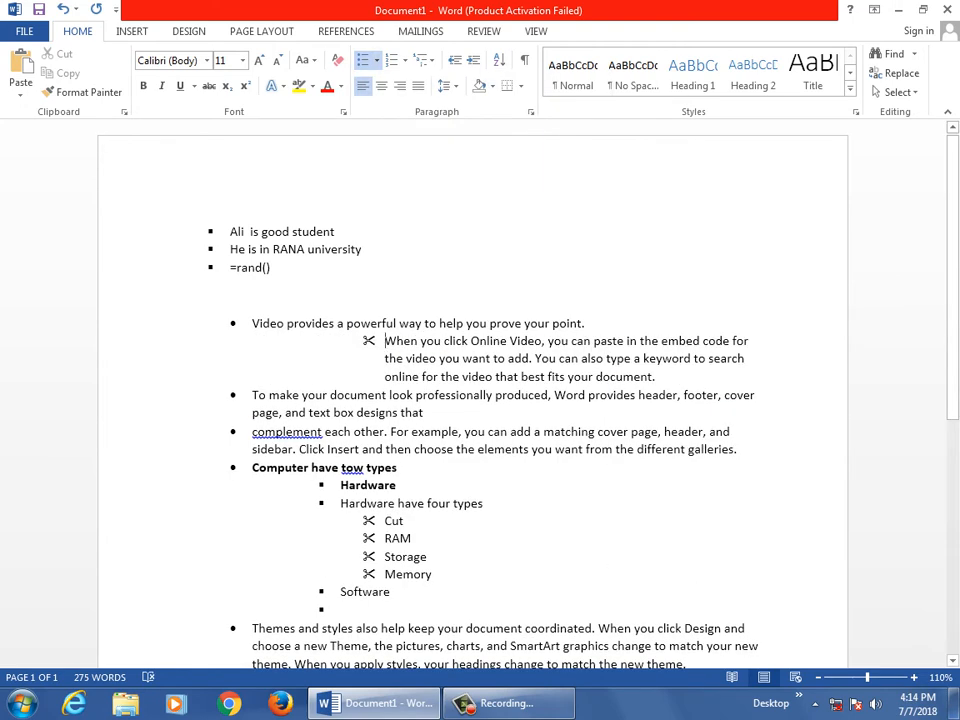
- Define a new bullet for the fourth-level items using the Wingdings 2 clock symbol with character code 138
{"action": "left_click", "coordinate": [376, 60]}
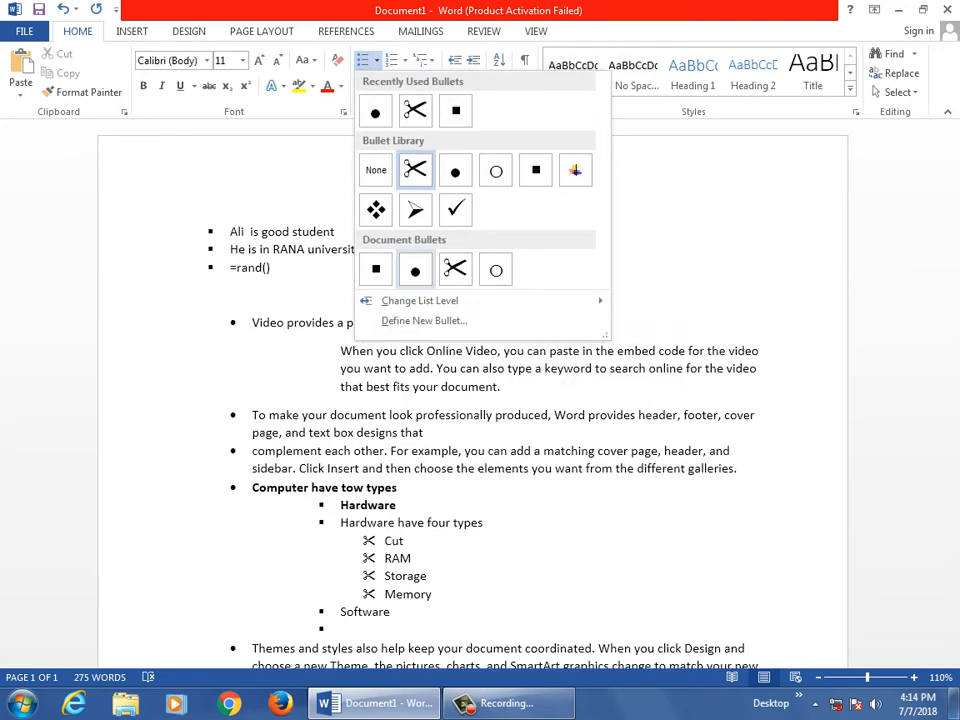
{"action": "left_click", "coordinate": [424, 320]}
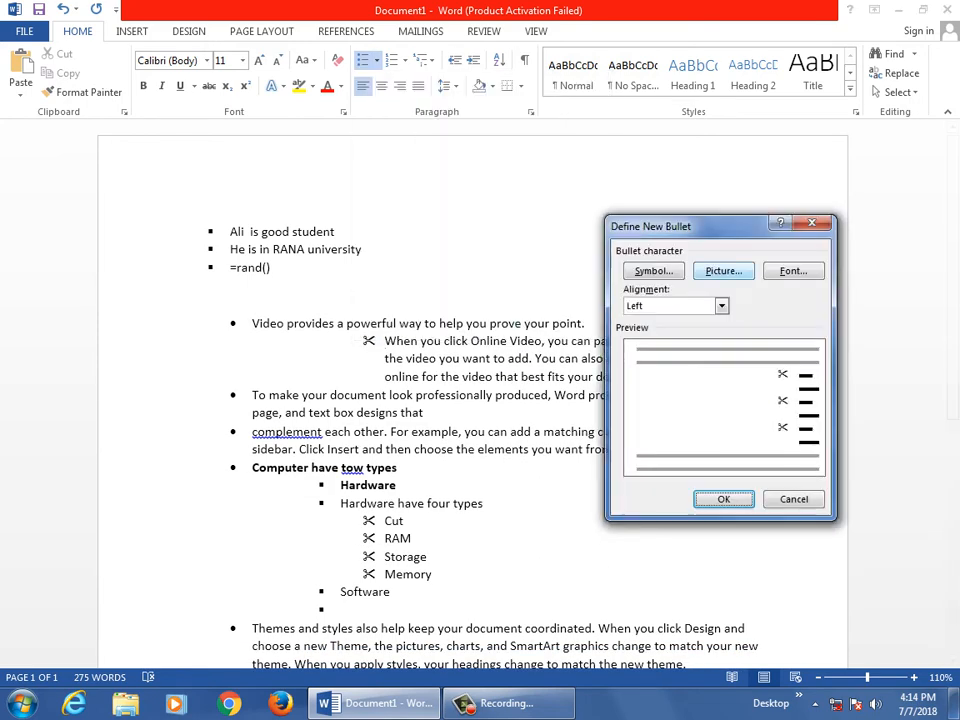
{"action": "left_click", "coordinate": [654, 271]}
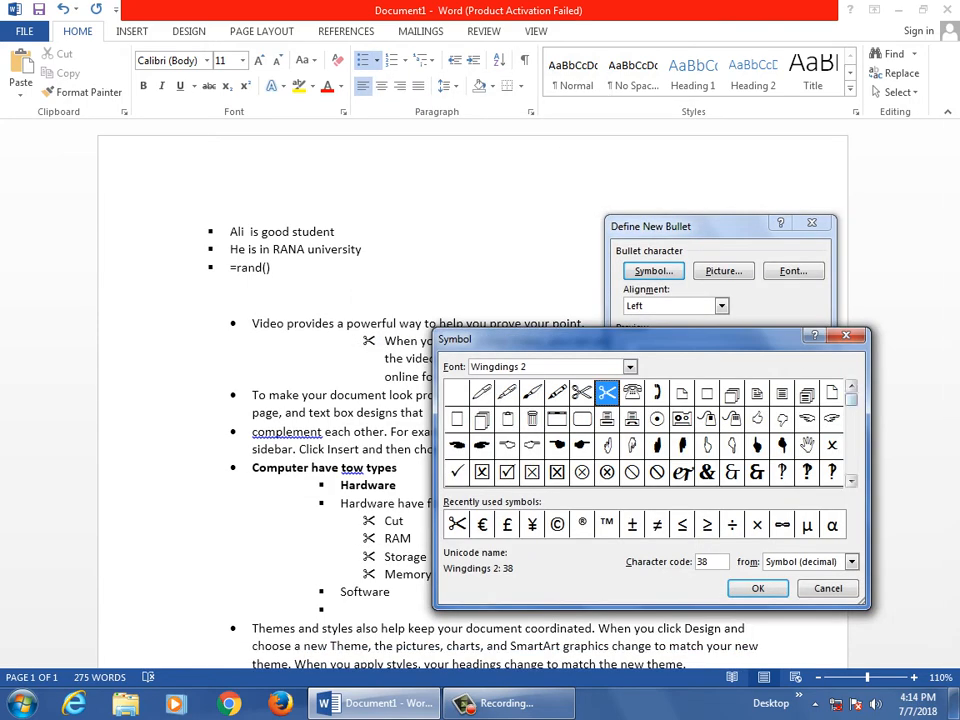
{"action": "left_click_drag", "start_coordinate": [851, 400], "coordinate": [851, 422]}
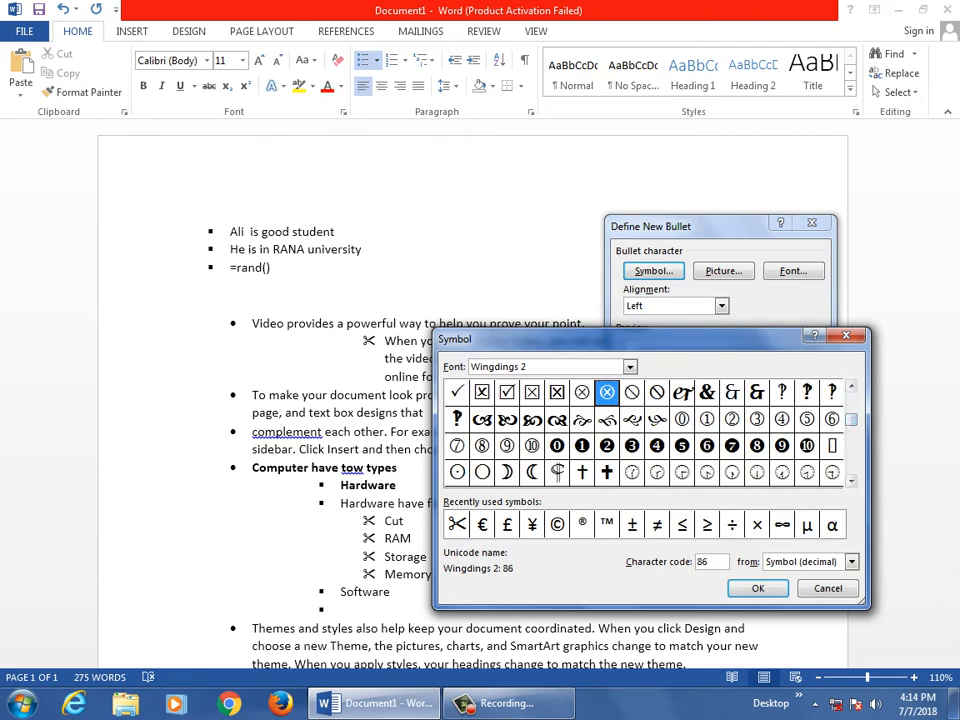
{"action": "left_click", "coordinate": [851, 481]}
{"action": "key", "text": "Down"}
{"action": "key", "text": "Down"}
{"action": "key", "text": "Right"}
{"action": "key", "text": "Right"}
{"action": "key", "text": "Right"}
{"action": "key", "text": "Right"}
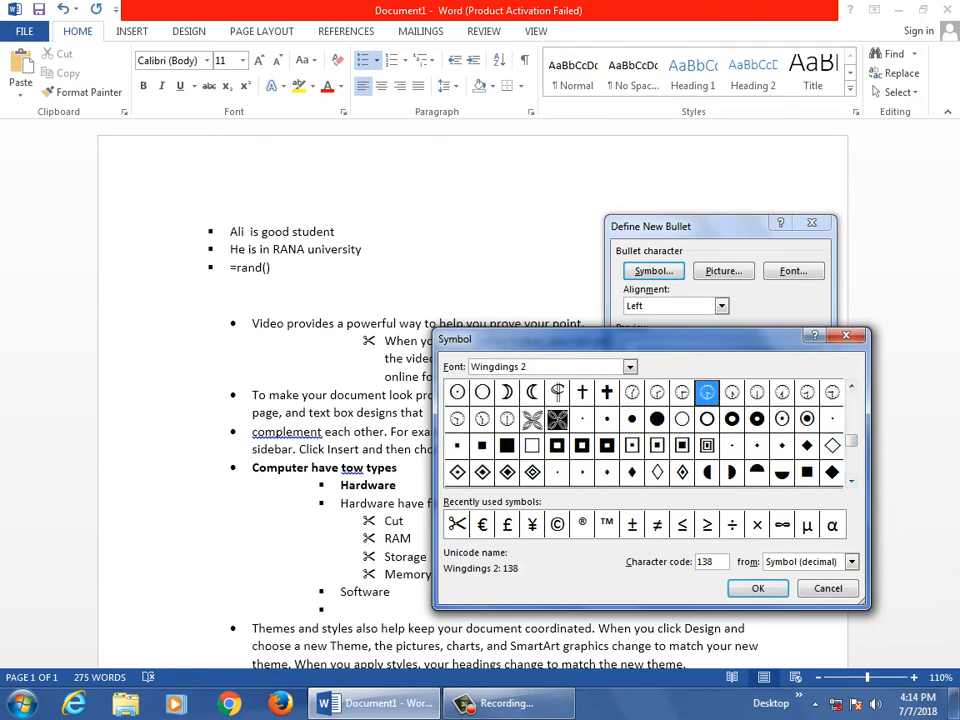
{"action": "key", "text": "Return"}
{"action": "key", "text": "Return"}
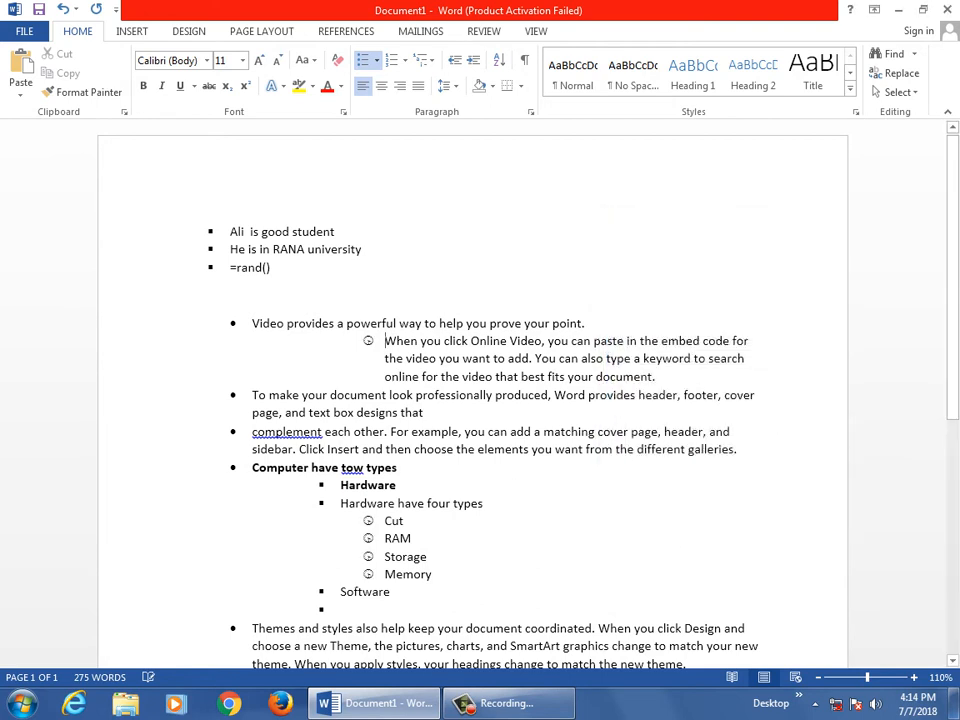
{"action": "key", "text": "shift+Down"}
{"action": "key", "text": "shift+Down"}
{"action": "key", "text": "shift+Down"}
{"action": "key", "text": "shift+Down"}
{"action": "key", "text": "shift+Down"}
{"action": "key", "text": "shift+Down"}
{"action": "key", "text": "shift+Down"}
{"action": "key", "text": "shift+Down"}
{"action": "key", "text": "shift+Down"}
{"action": "key", "text": "shift+Down"}
{"action": "key", "text": "shift+Down"}
{"action": "key", "text": "shift+Down"}
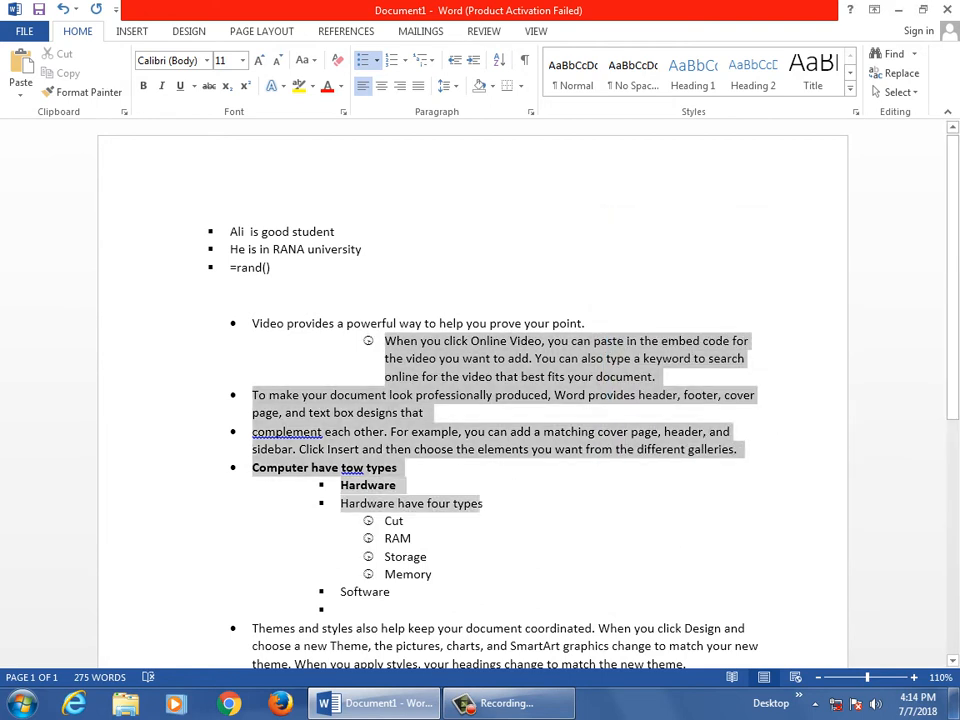
- From the Memory item, define a picture bullet for the fourth-level items using the Koala image from the offline Sample Pictures folder
{"action": "key", "text": "Down"}
{"action": "key", "text": "Right"}
{"action": "key", "text": "Right"}
{"action": "key", "text": "Right"}
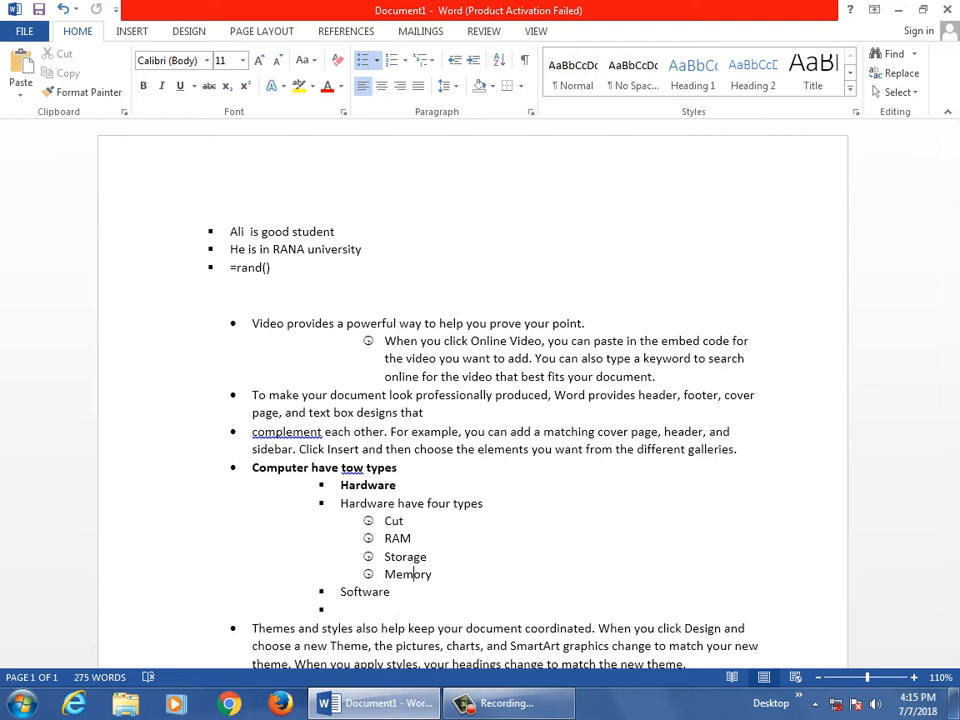
{"action": "left_click", "coordinate": [376, 60]}
{"action": "left_click", "coordinate": [368, 317]}
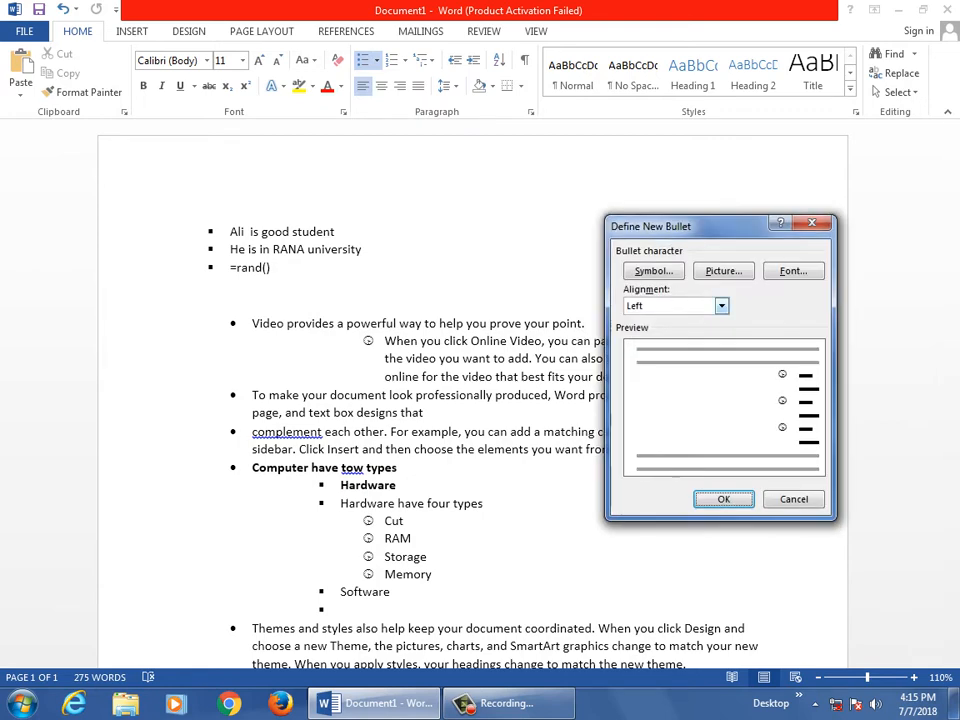
{"action": "left_click", "coordinate": [724, 271]}
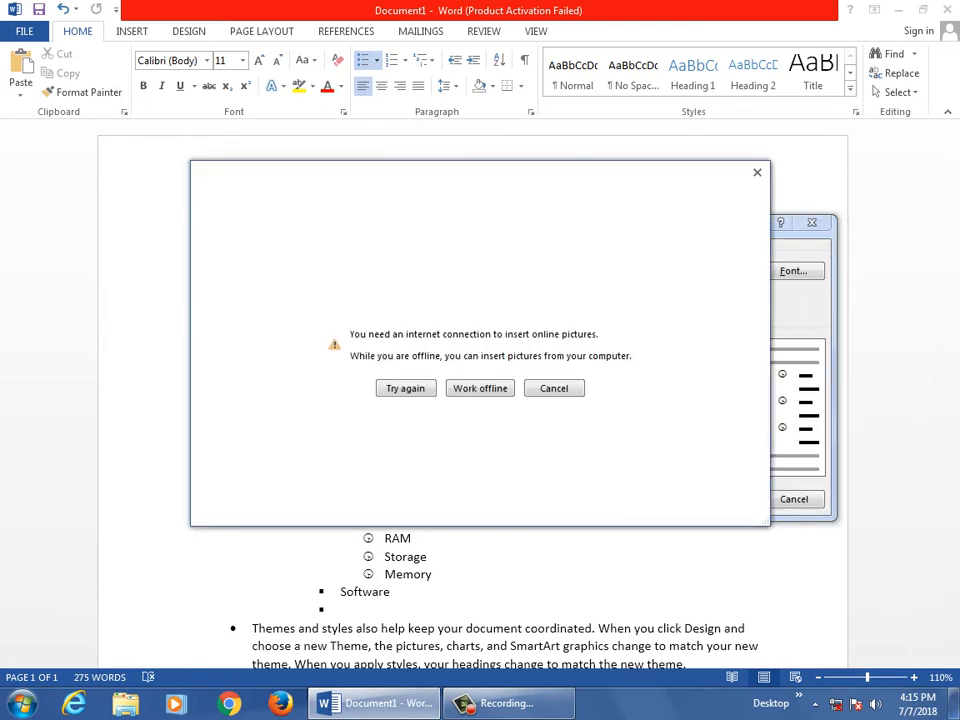
{"action": "left_click", "coordinate": [480, 388]}
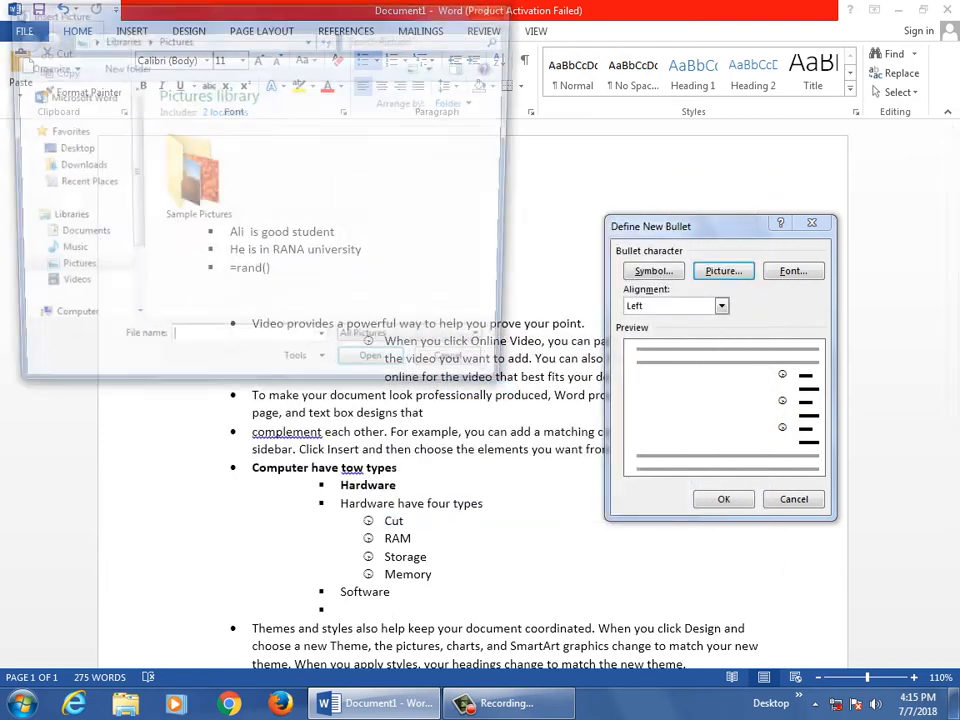
{"action": "double_click", "coordinate": [195, 182]}
{"action": "left_click", "coordinate": [311, 186]}
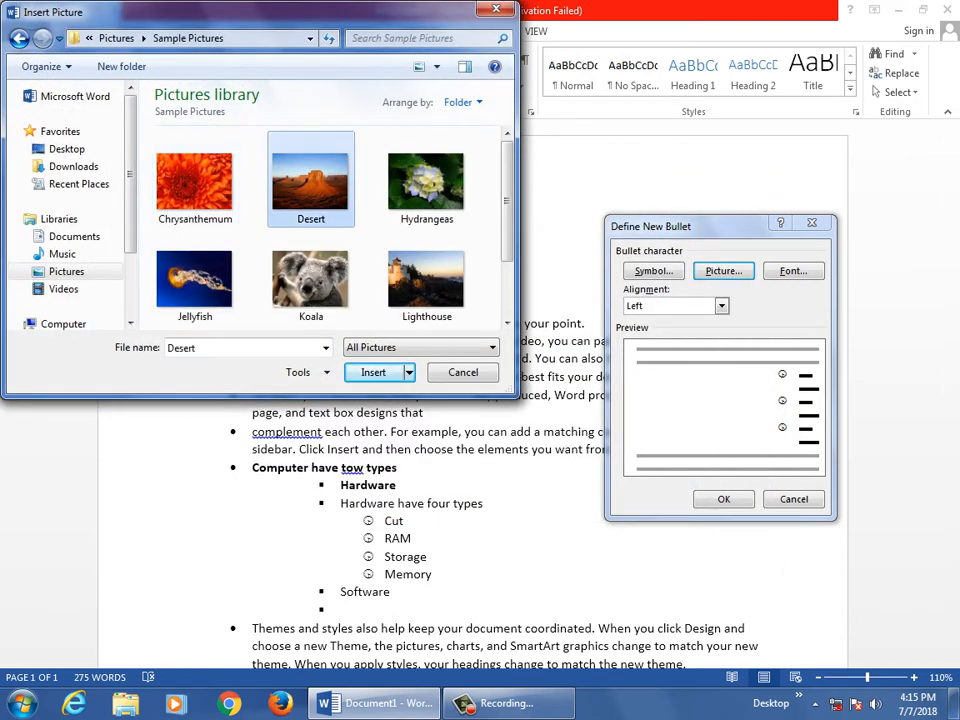
{"action": "left_click", "coordinate": [311, 277]}
{"action": "left_click", "coordinate": [374, 372]}
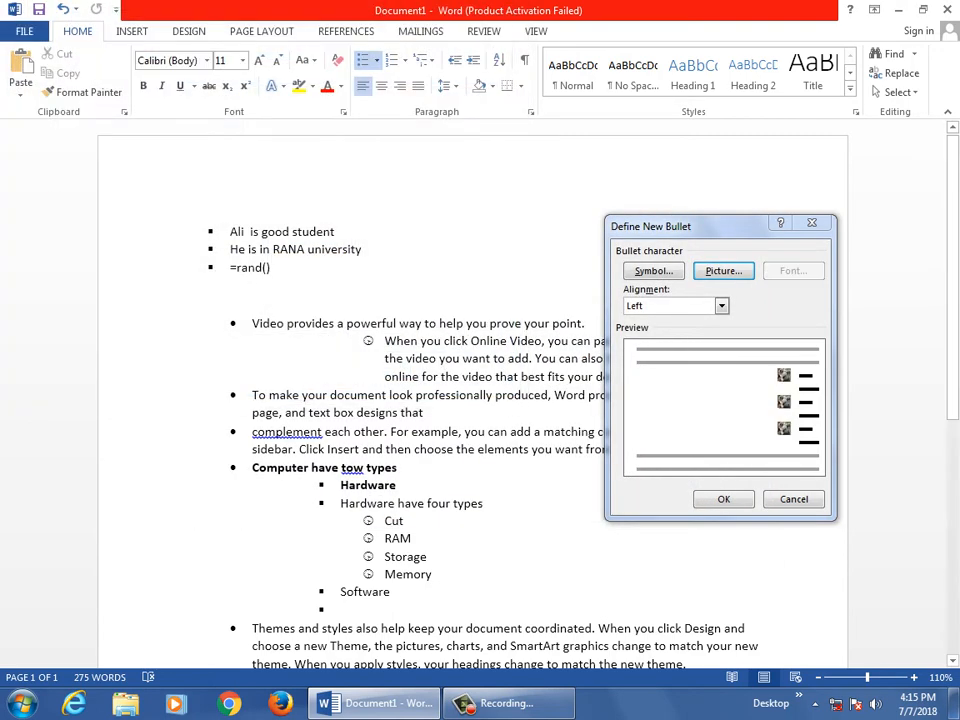
{"action": "left_click", "coordinate": [724, 499]}
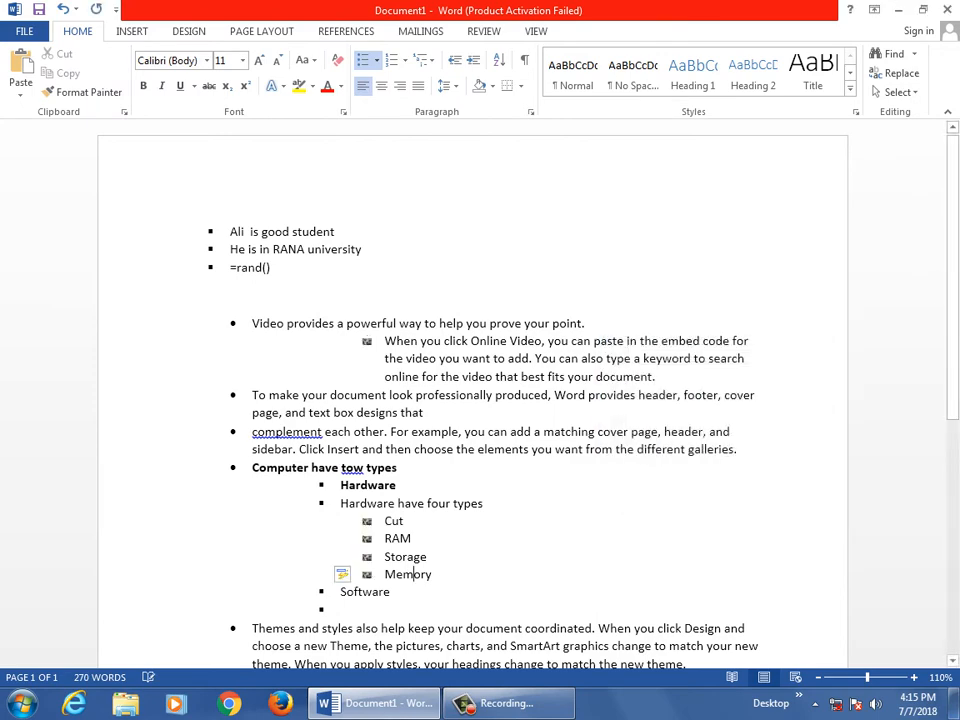
- Select the fourth-level picture bullets and enlarge the view to 230% to examine the Koala image
{"action": "left_click", "coordinate": [368, 341]}
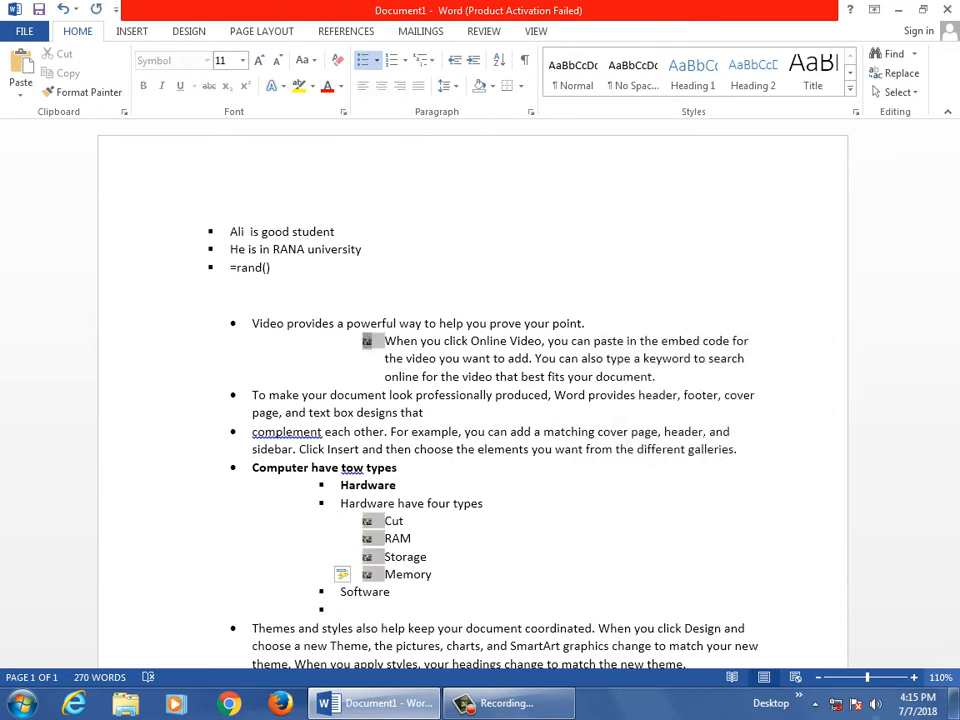
{"action": "scroll", "coordinate": [480, 400], "scroll_direction": "up", "scroll_amount": 3}
{"action": "scroll", "coordinate": [480, 400], "scroll_direction": "up", "scroll_amount": 17}
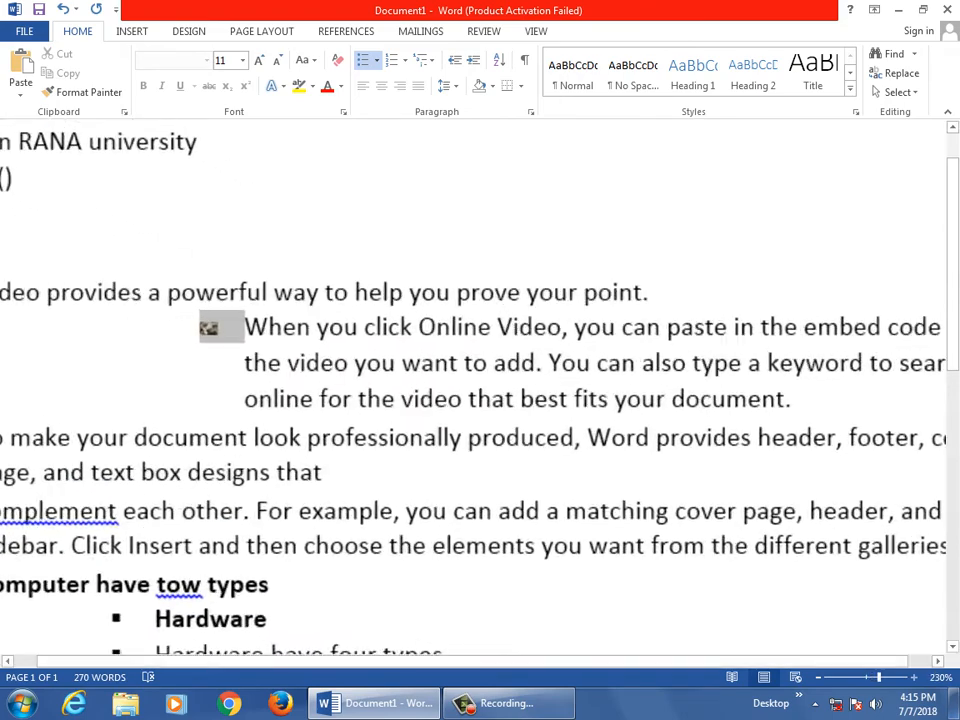
- Enlarge the view to 310% and select the picture bullet of the "When you click Online Video" item to examine it
{"action": "left_click", "coordinate": [226, 407]}
{"action": "left_click", "coordinate": [226, 358]}
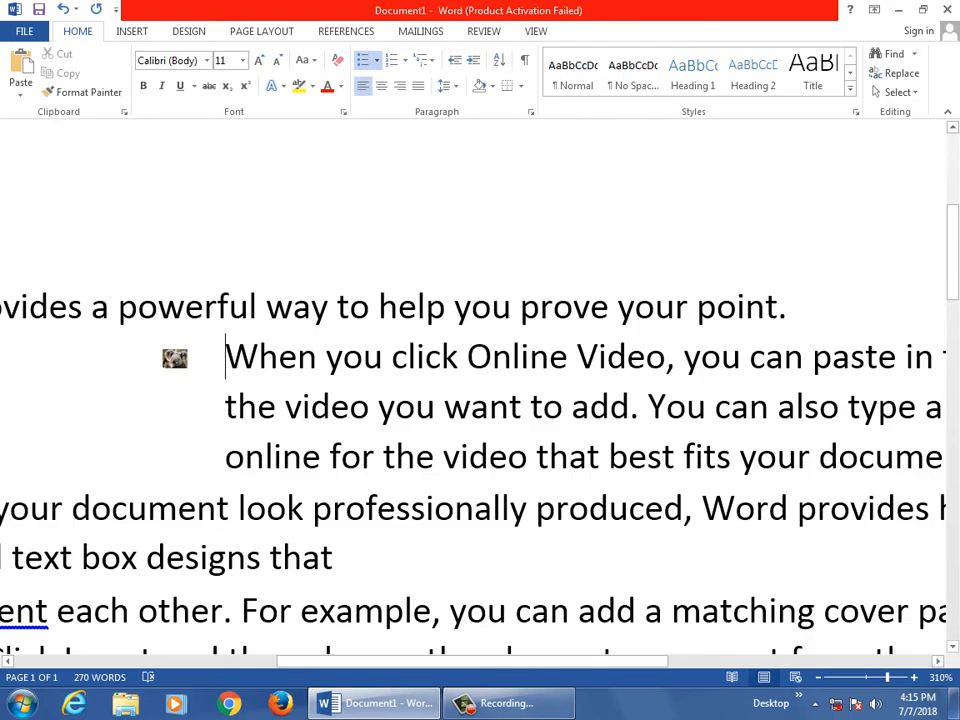
{"action": "left_click", "coordinate": [175, 358]}
{"action": "left_click", "coordinate": [226, 407]}
{"action": "left_click", "coordinate": [175, 358]}
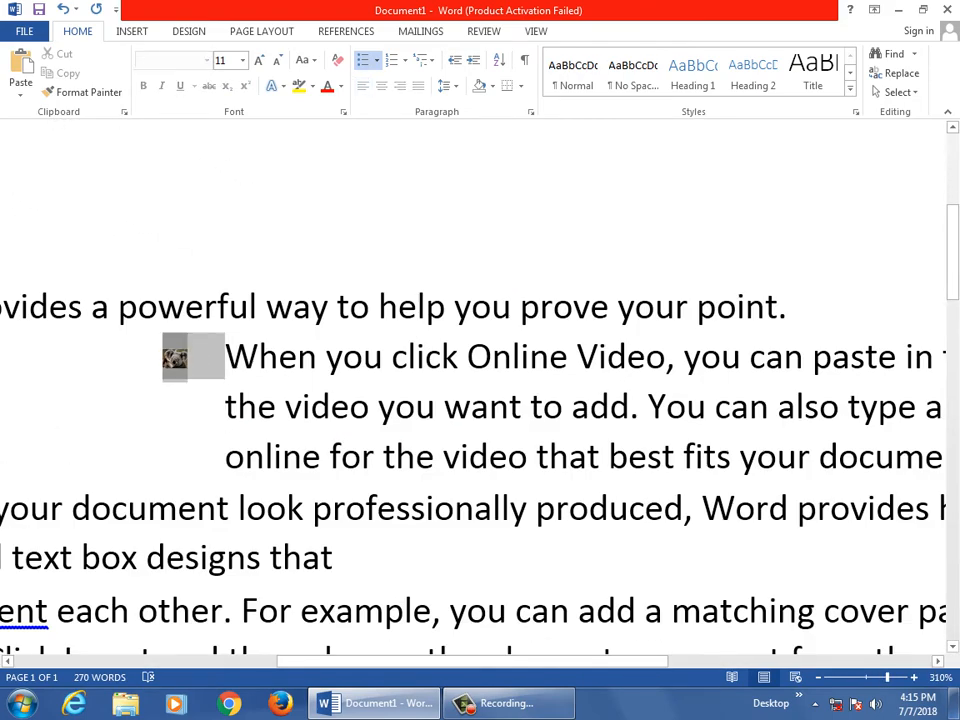
{"action": "left_click", "coordinate": [226, 358]}
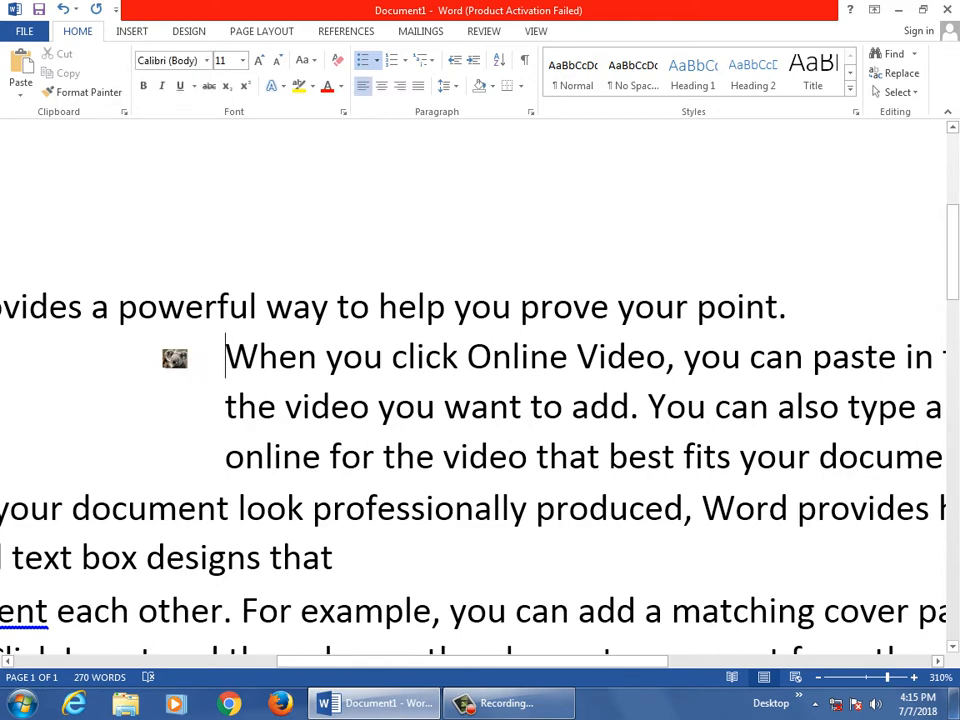
{"action": "left_click", "coordinate": [377, 61]}
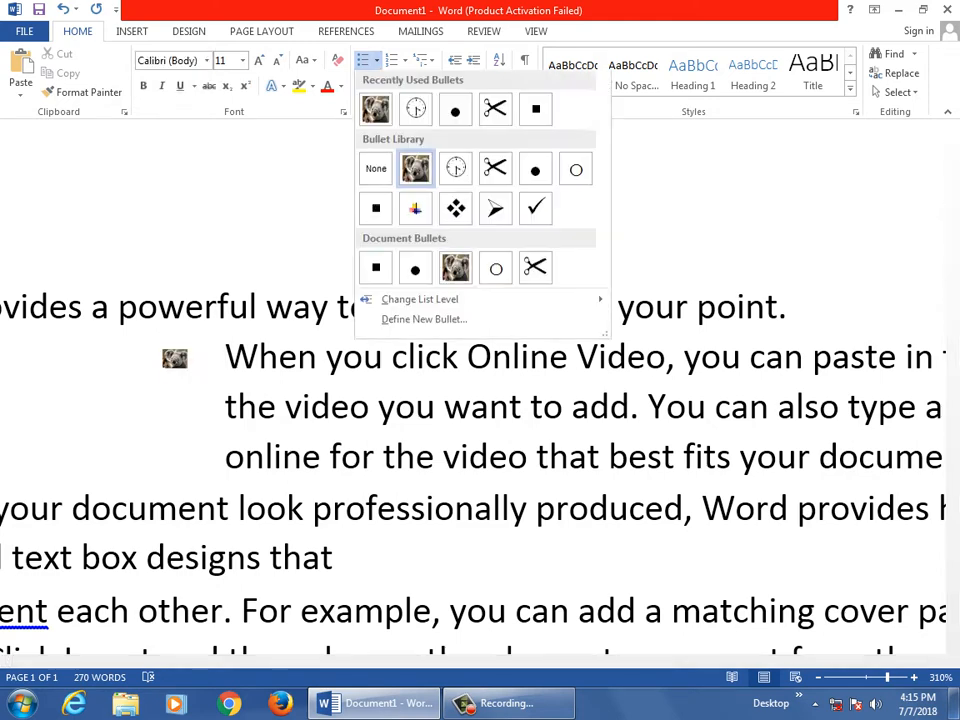
{"action": "left_click", "coordinate": [424, 320]}
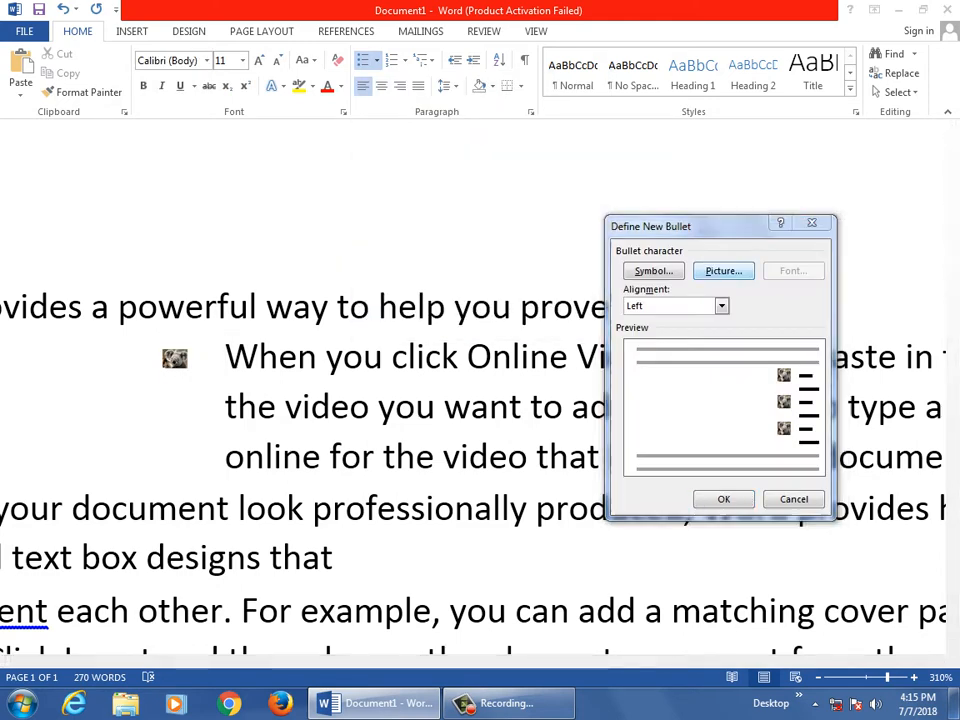
{"action": "left_click", "coordinate": [724, 272]}
{"action": "left_click", "coordinate": [480, 388]}
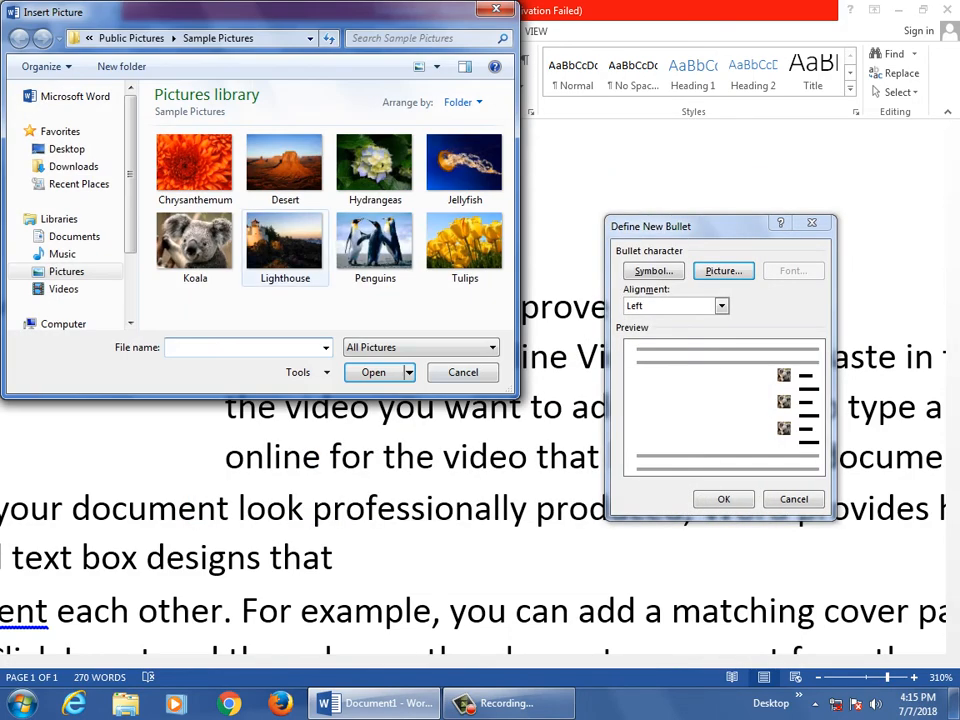
{"action": "left_click", "coordinate": [285, 250]}
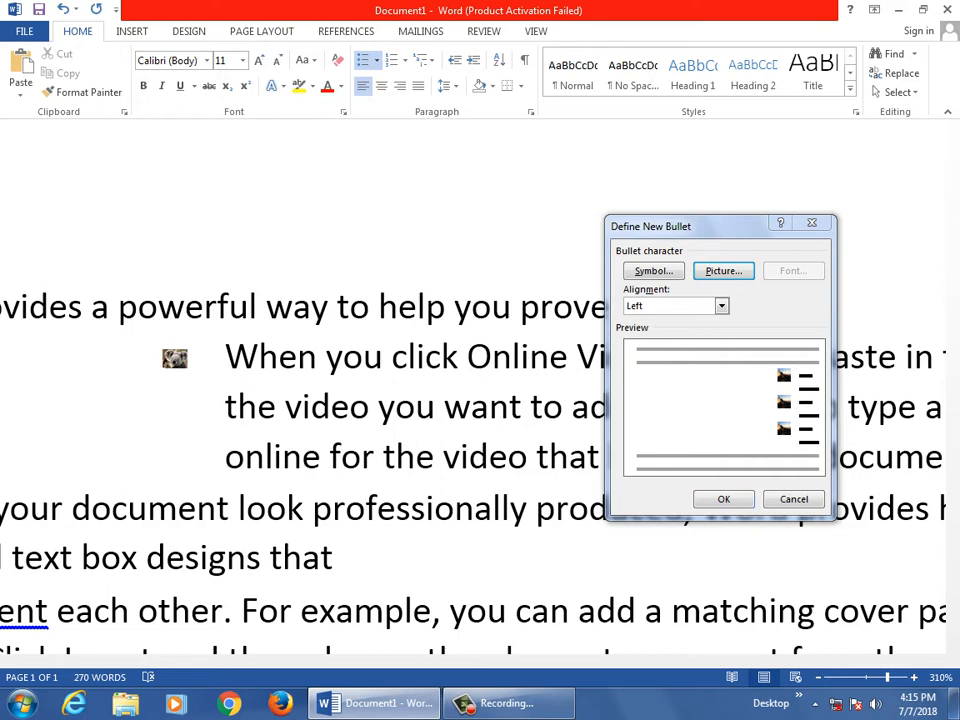
{"action": "left_click", "coordinate": [794, 499]}
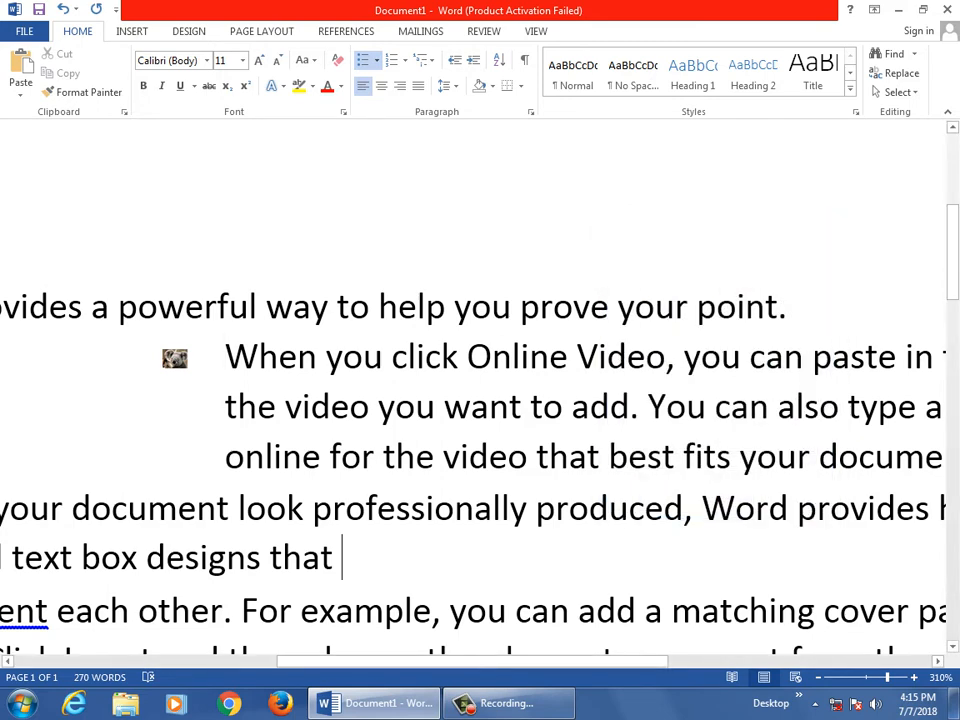
- View the font settings available for a new bullet on the "To make your document look professionally produced" item, and leave without applying them
{"action": "left_click", "coordinate": [377, 61]}
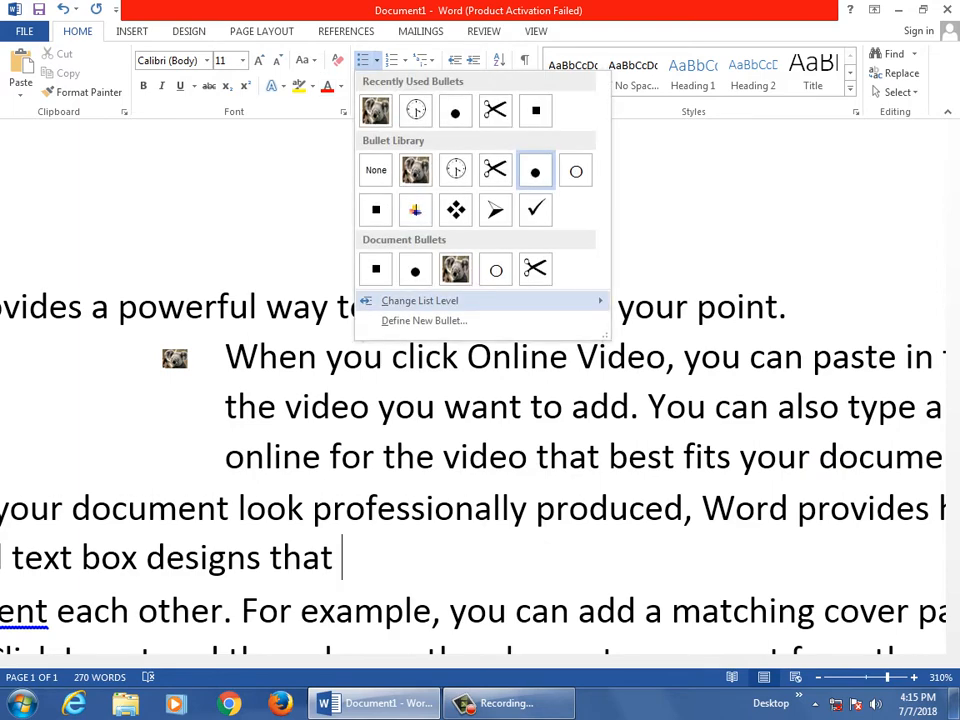
{"action": "left_click", "coordinate": [430, 320]}
{"action": "left_click", "coordinate": [793, 271]}
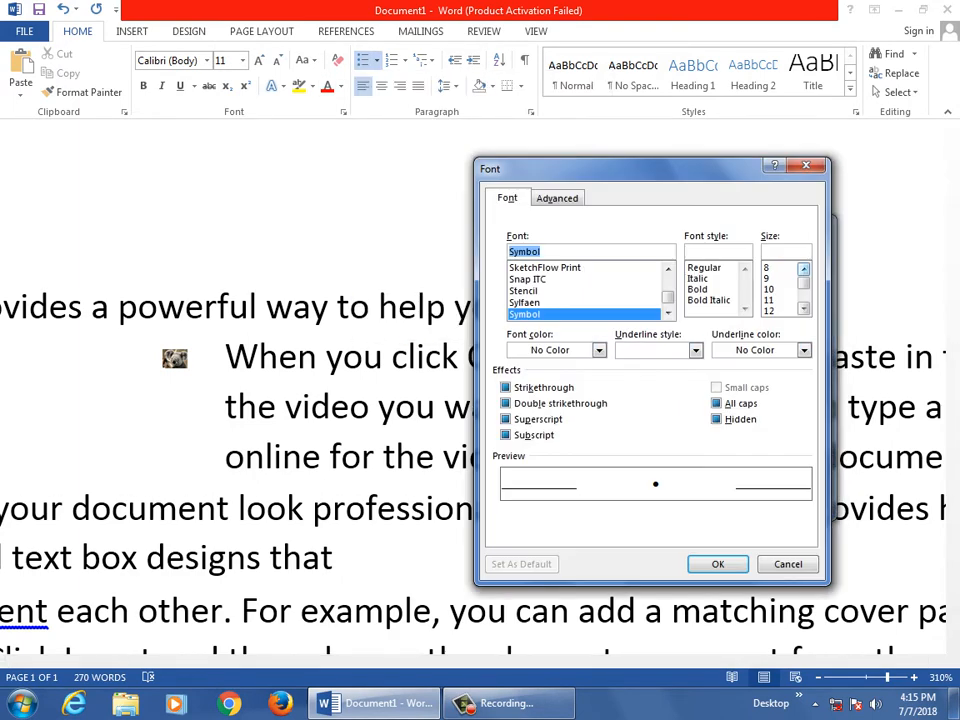
{"action": "left_click_drag", "start_coordinate": [620, 169], "coordinate": [397, 175]}
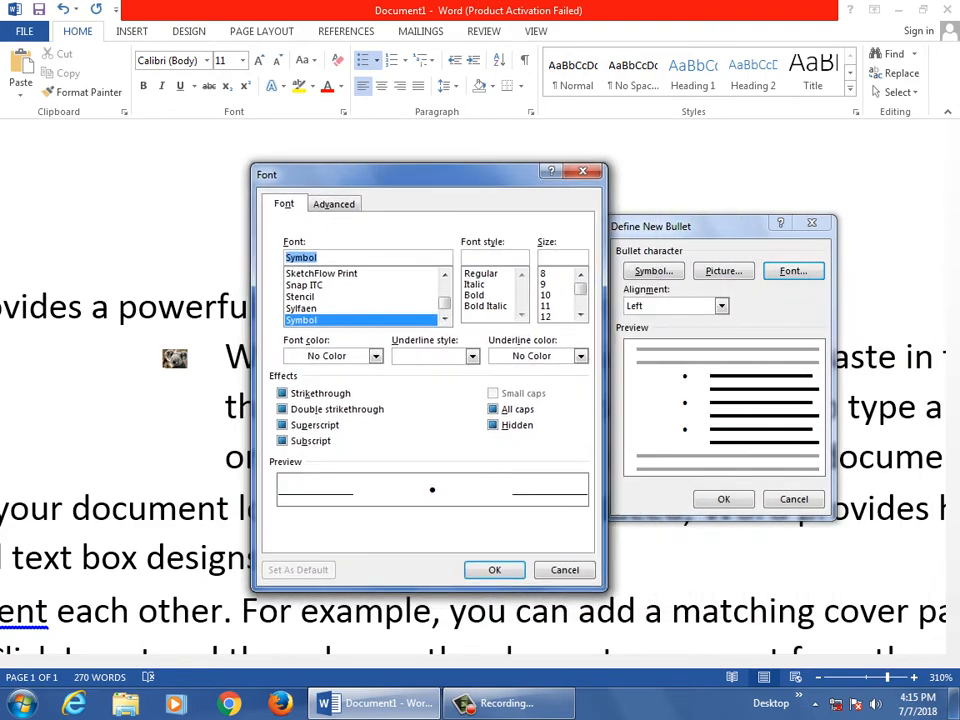
{"action": "left_click", "coordinate": [564, 569]}
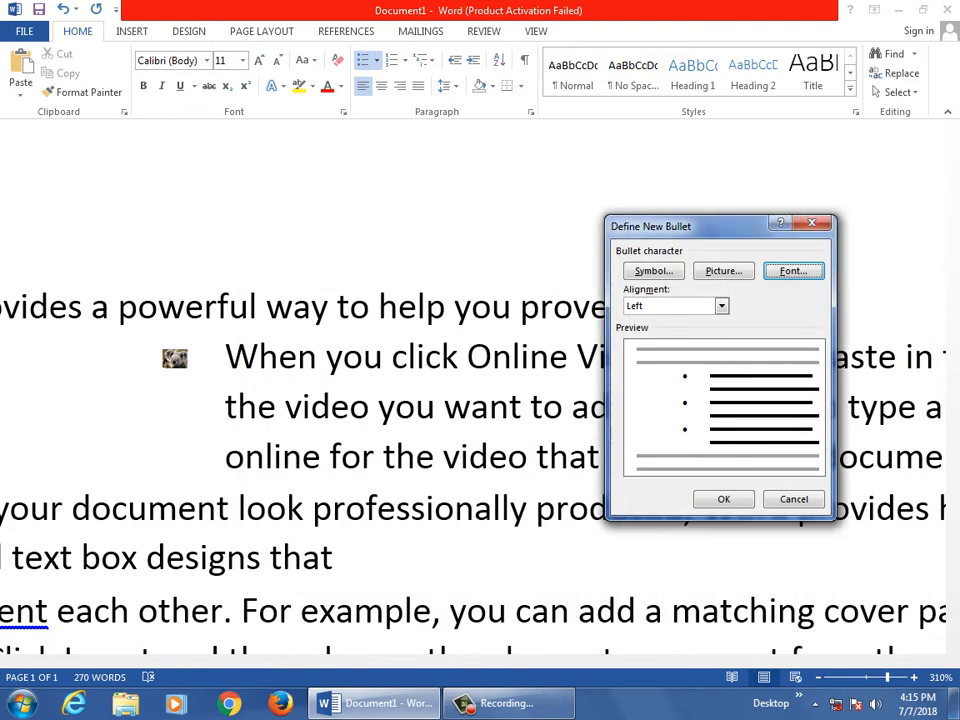
{"action": "left_click", "coordinate": [793, 499]}
- Enlarge the last three bulleted paragraphs, from "Themes and styles" to the end of the document, to font size 28
{"action": "scroll", "coordinate": [538, 571], "scroll_direction": "down", "scroll_amount": 20}
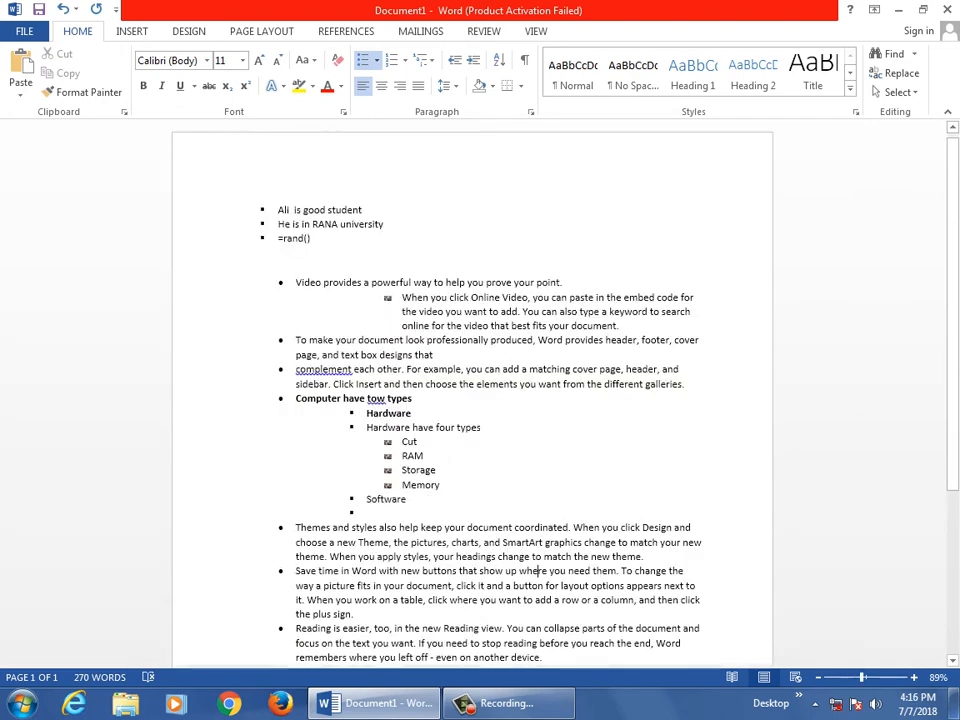
{"action": "scroll", "coordinate": [472, 400], "scroll_direction": "down", "scroll_amount": 5}
{"action": "left_click", "coordinate": [543, 412]}
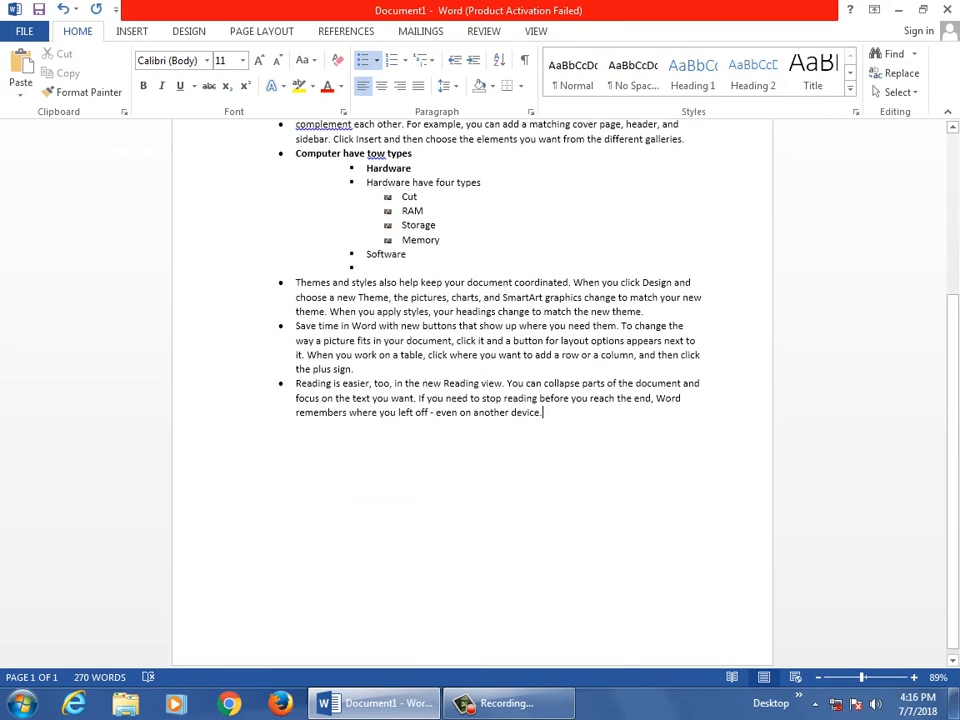
{"action": "left_click_drag", "start_coordinate": [543, 412], "coordinate": [296, 283]}
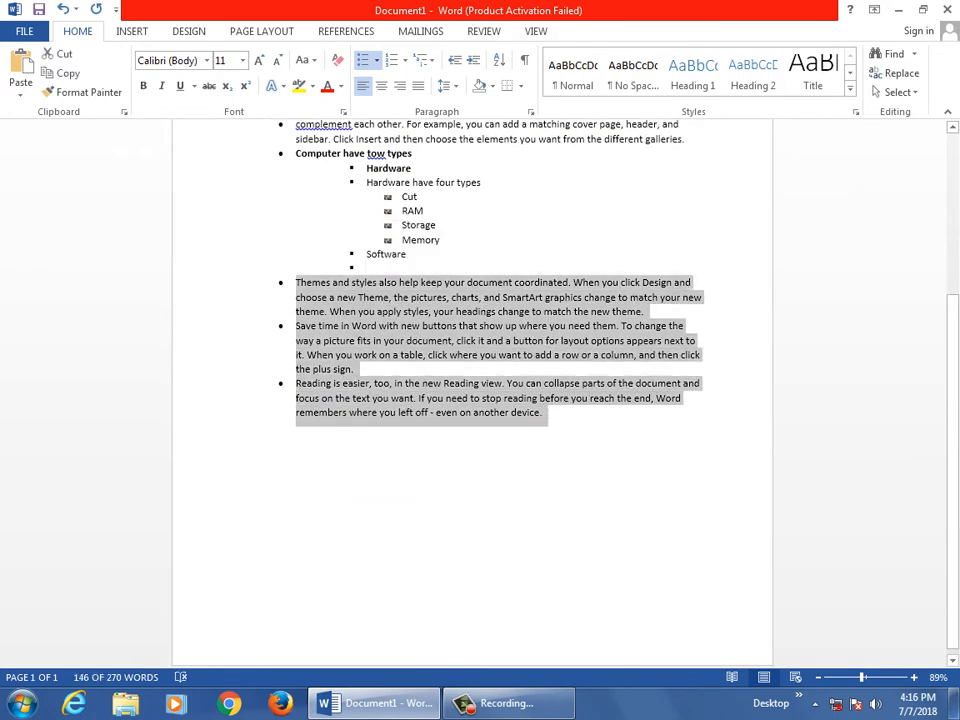
{"action": "left_click_drag", "start_coordinate": [300, 434], "coordinate": [296, 283]}
{"action": "key", "text": "ctrl+shift+period"}
{"action": "key", "text": "ctrl+shift+period"}
{"action": "key", "text": "ctrl+shift+period"}
{"action": "key", "text": "ctrl+shift+period"}
{"action": "key", "text": "ctrl+shift+period"}
{"action": "key", "text": "ctrl+shift+period"}
{"action": "key", "text": "ctrl+shift+period"}
{"action": "key", "text": "ctrl+shift+period"}
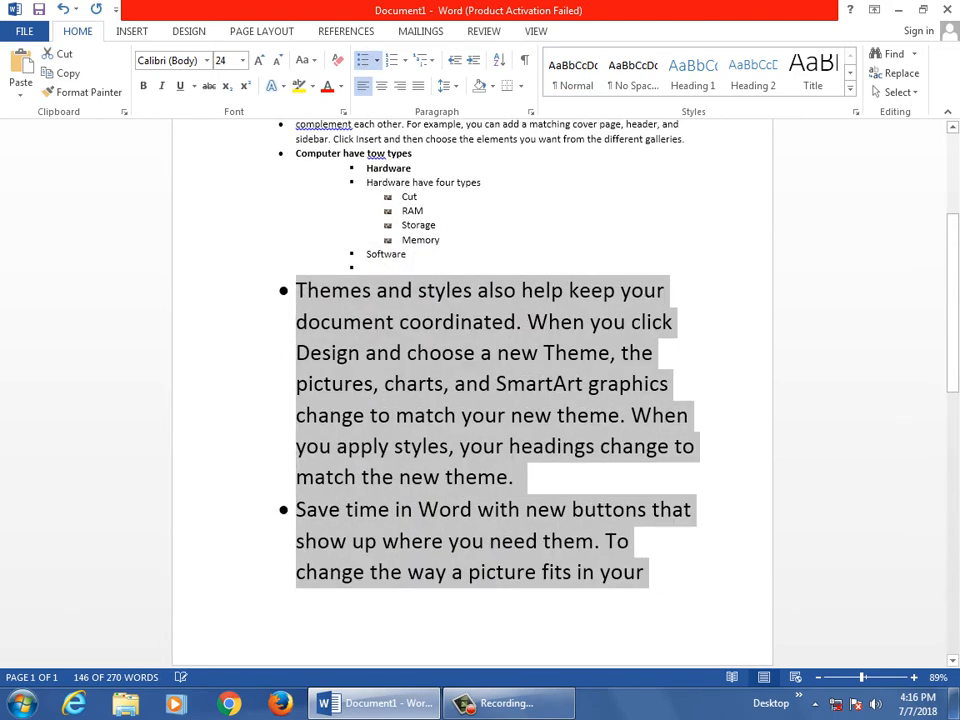
{"action": "key", "text": "ctrl+shift+period"}
{"action": "key", "text": "ctrl+shift+period"}
{"action": "key", "text": "ctrl+shift+period"}
{"action": "key", "text": "ctrl+shift+period"}
{"action": "key", "text": "ctrl+shift+period"}
{"action": "key", "text": "ctrl+shift+period"}
{"action": "key", "text": "ctrl+shift+period"}
{"action": "key", "text": "ctrl+shift+period"}
{"action": "key", "text": "ctrl+shift+period"}
{"action": "key", "text": "ctrl+shift+period"}
{"action": "key", "text": "ctrl+shift+period"}
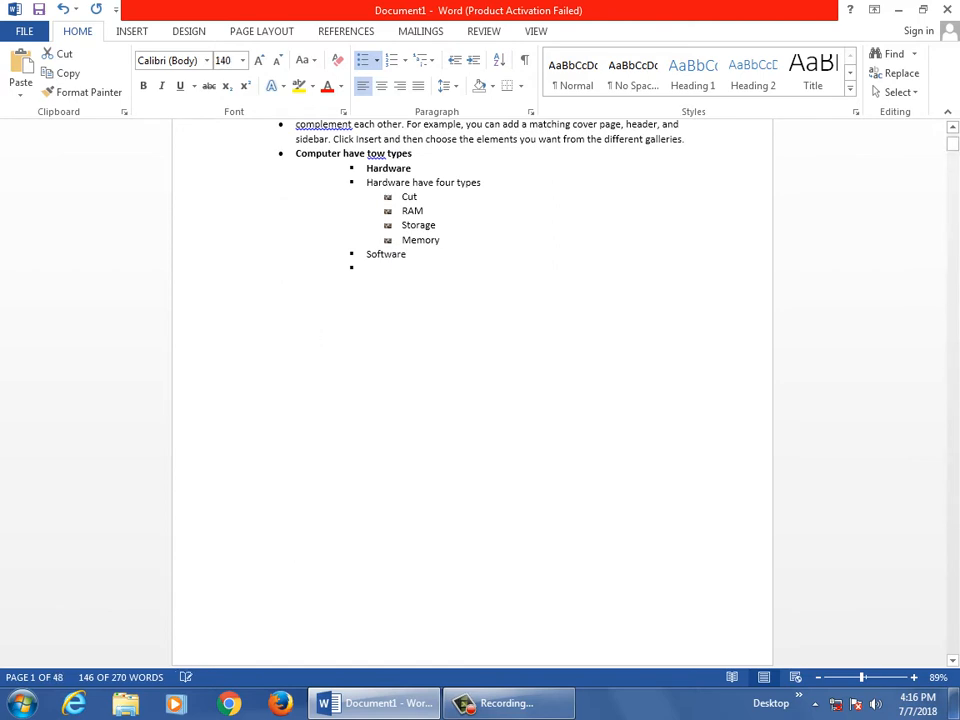
{"action": "key", "text": "ctrl+shift+comma"}
{"action": "key", "text": "ctrl+shift+comma"}
{"action": "key", "text": "ctrl+shift+comma"}
{"action": "key", "text": "ctrl+shift+comma"}
{"action": "key", "text": "ctrl+shift+comma"}
{"action": "key", "text": "ctrl+shift+comma"}
{"action": "key", "text": "ctrl+shift+comma"}
{"action": "key", "text": "ctrl+shift+comma"}
{"action": "key", "text": "ctrl+shift+comma"}
{"action": "key", "text": "ctrl+shift+comma"}
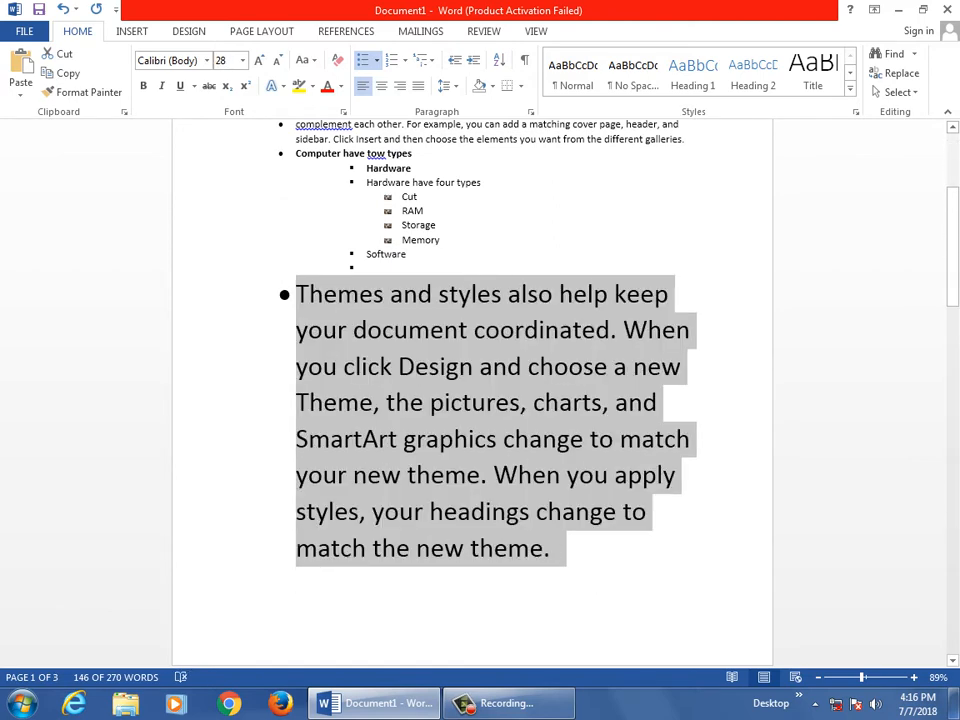
- For the empty bullet and the "Themes and styles" paragraph, start defining a new bullet with the Wingdings font in bold
{"action": "left_click", "coordinate": [366, 332]}
{"action": "left_click_drag", "start_coordinate": [620, 512], "coordinate": [370, 267]}
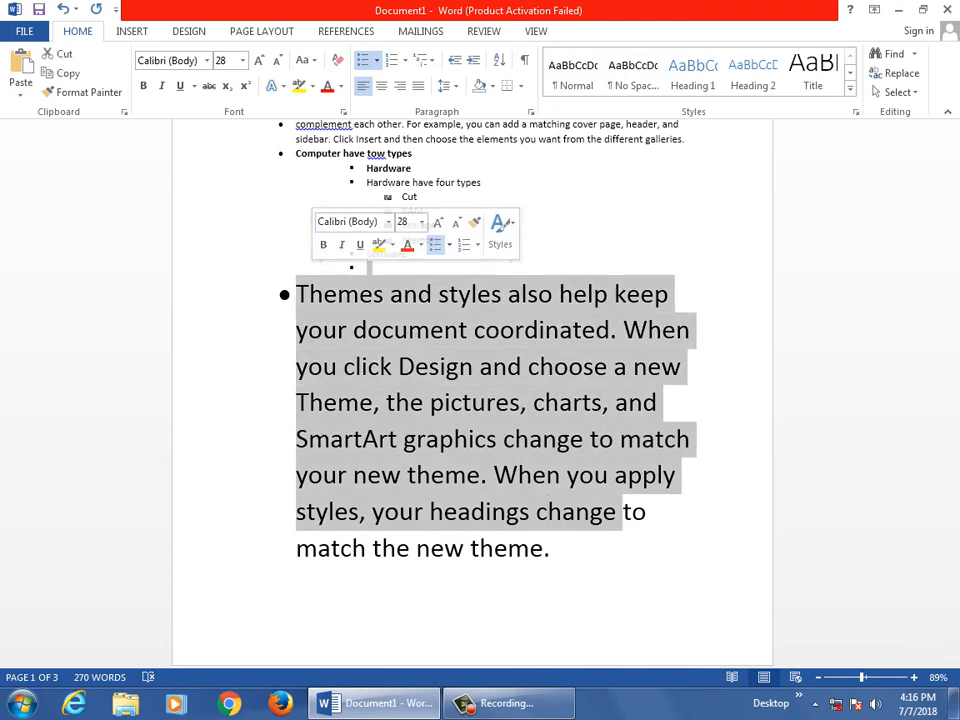
{"action": "left_click", "coordinate": [377, 61]}
{"action": "left_click", "coordinate": [424, 321]}
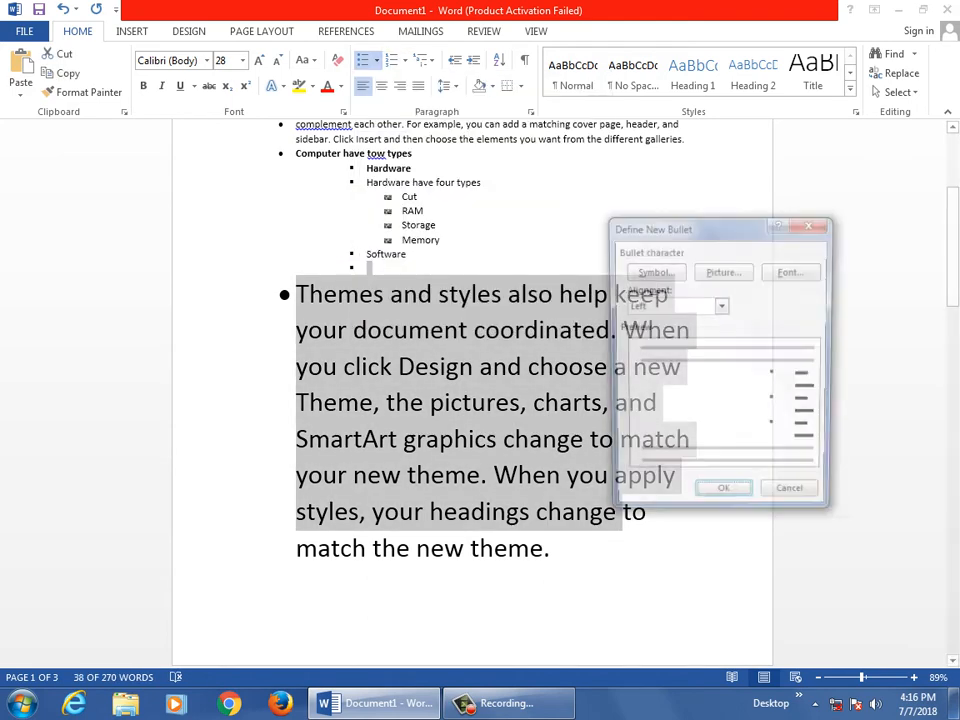
{"action": "left_click", "coordinate": [793, 271]}
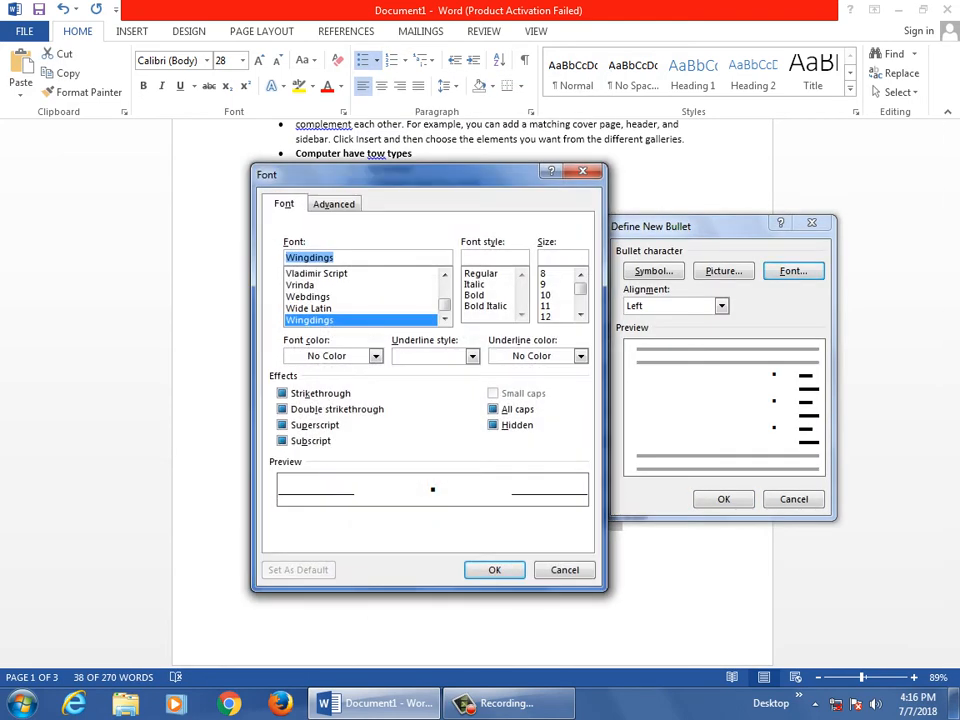
{"action": "left_click_drag", "start_coordinate": [400, 174], "coordinate": [637, 220]}
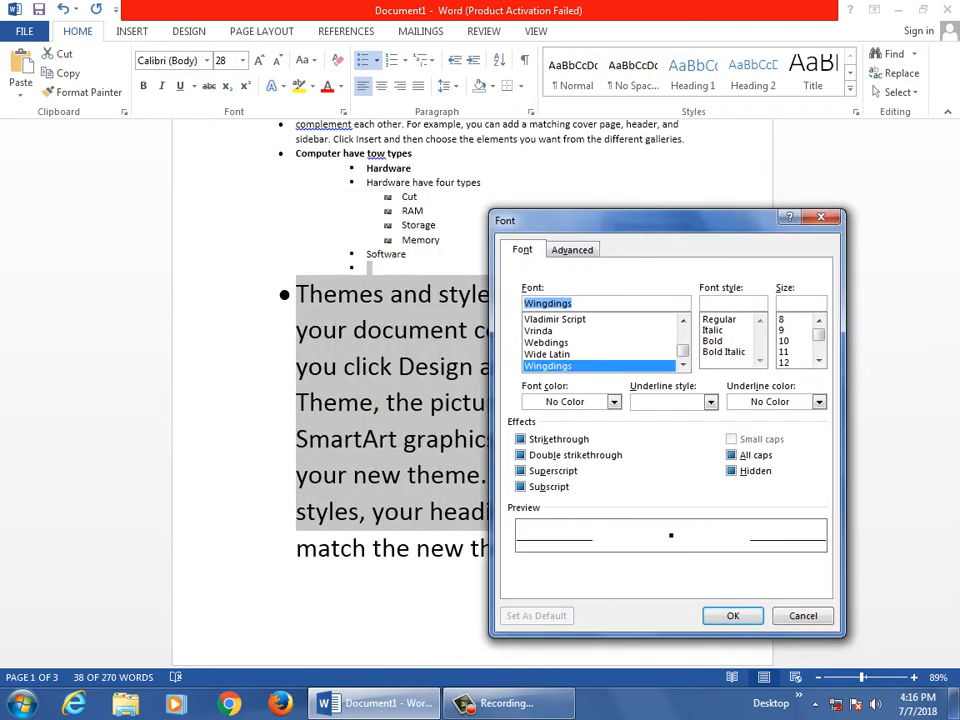
{"action": "left_click", "coordinate": [712, 341]}
{"action": "left_click", "coordinate": [722, 303]}
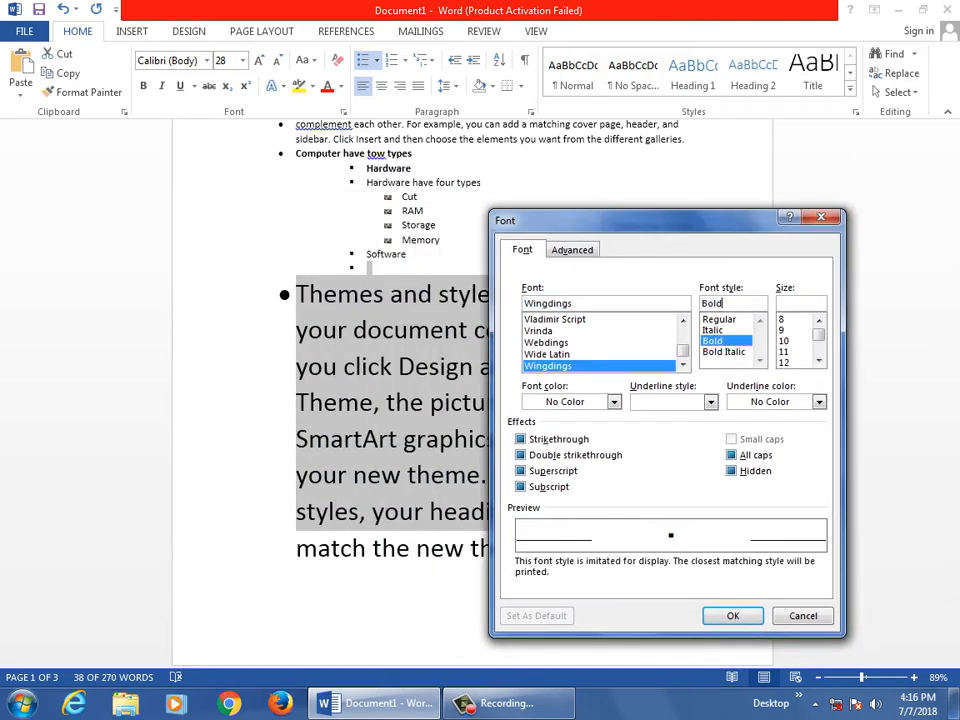
- Give the new bullet a dark blue-gray font color and a double underline colored red
{"action": "left_click", "coordinate": [614, 401]}
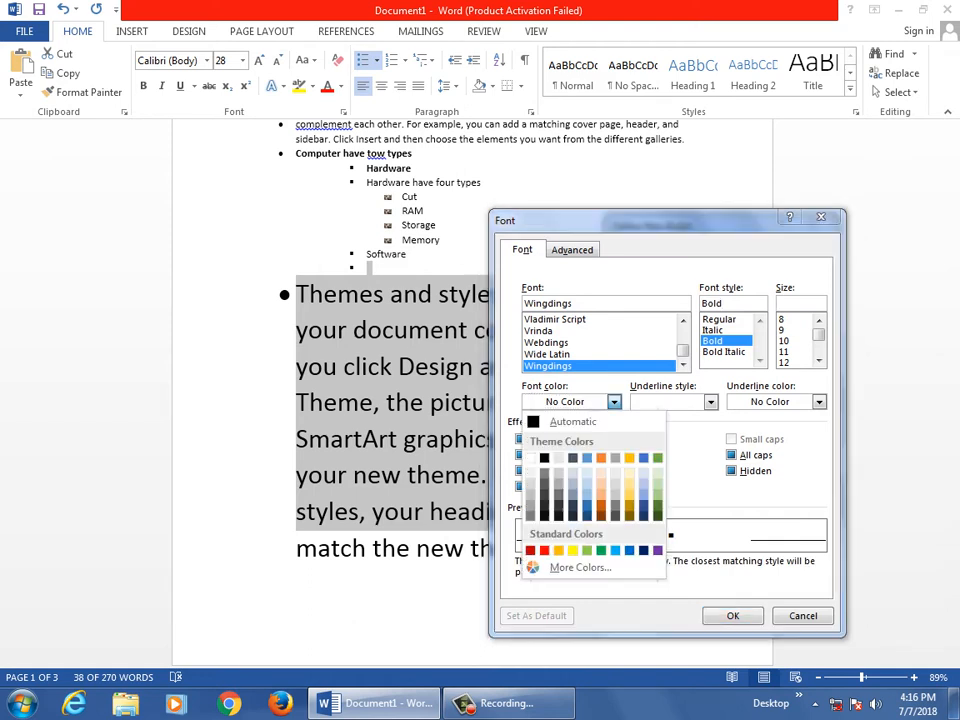
{"action": "left_click", "coordinate": [557, 454]}
{"action": "left_click", "coordinate": [710, 401]}
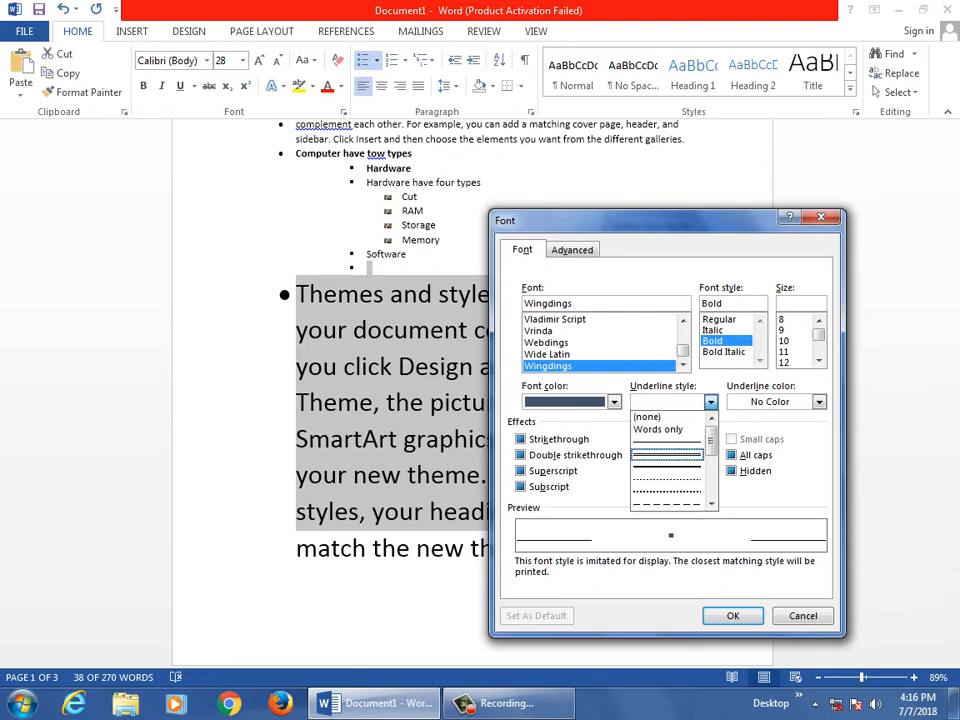
{"action": "left_click", "coordinate": [666, 441]}
{"action": "left_click", "coordinate": [818, 401]}
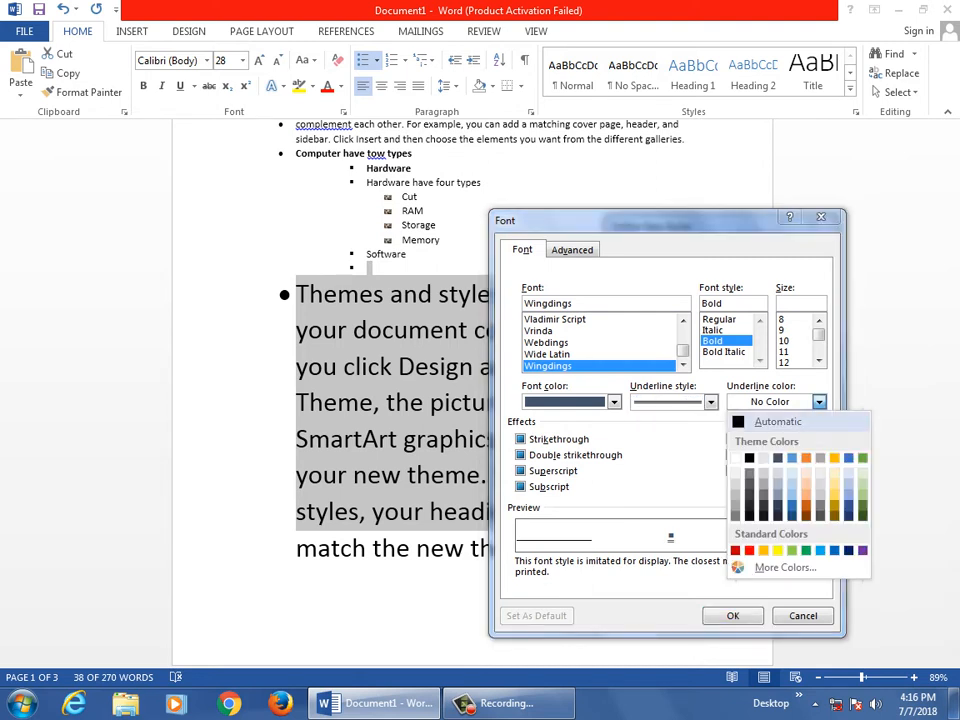
{"action": "left_click", "coordinate": [778, 421]}
{"action": "left_click", "coordinate": [818, 401]}
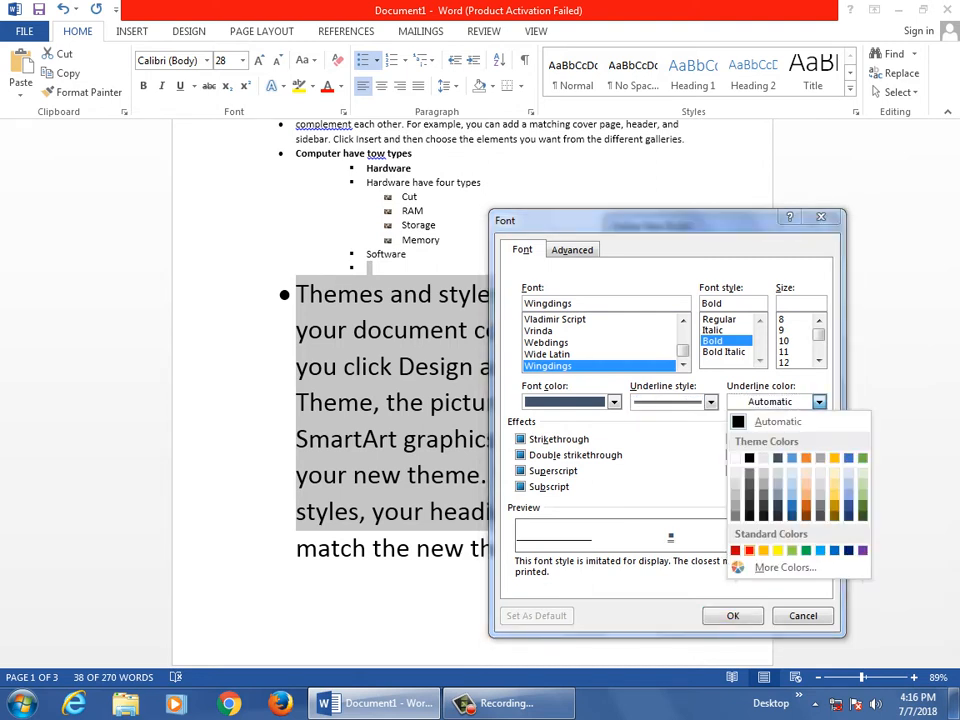
{"action": "left_click", "coordinate": [749, 550]}
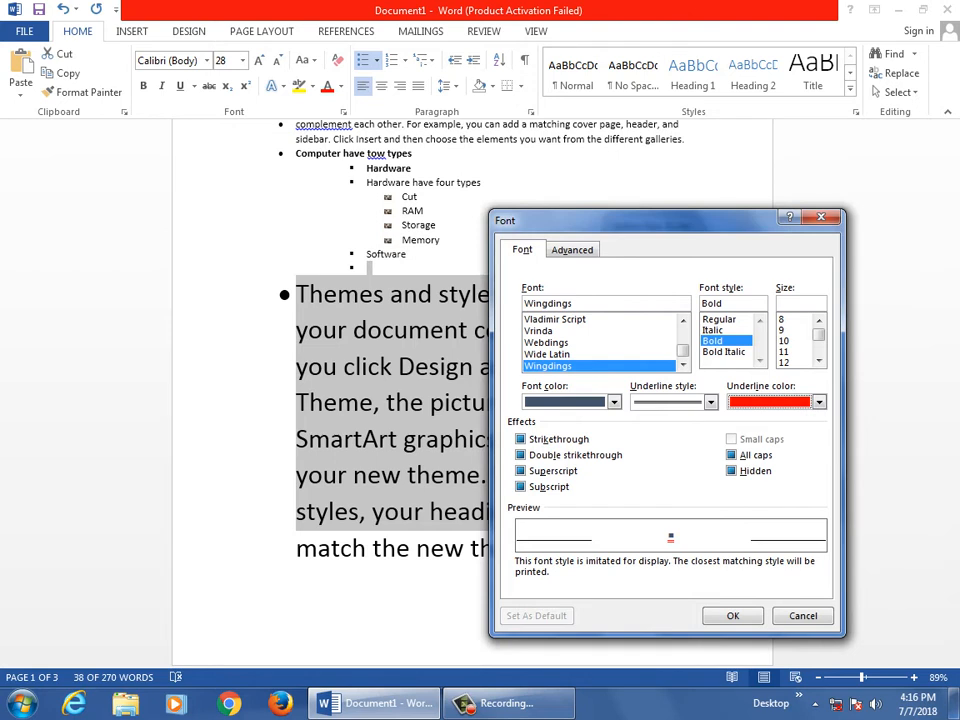
- Add strikethrough to the new bullet and apply the bullet definition to the selected items
{"action": "key", "text": "Tab"}
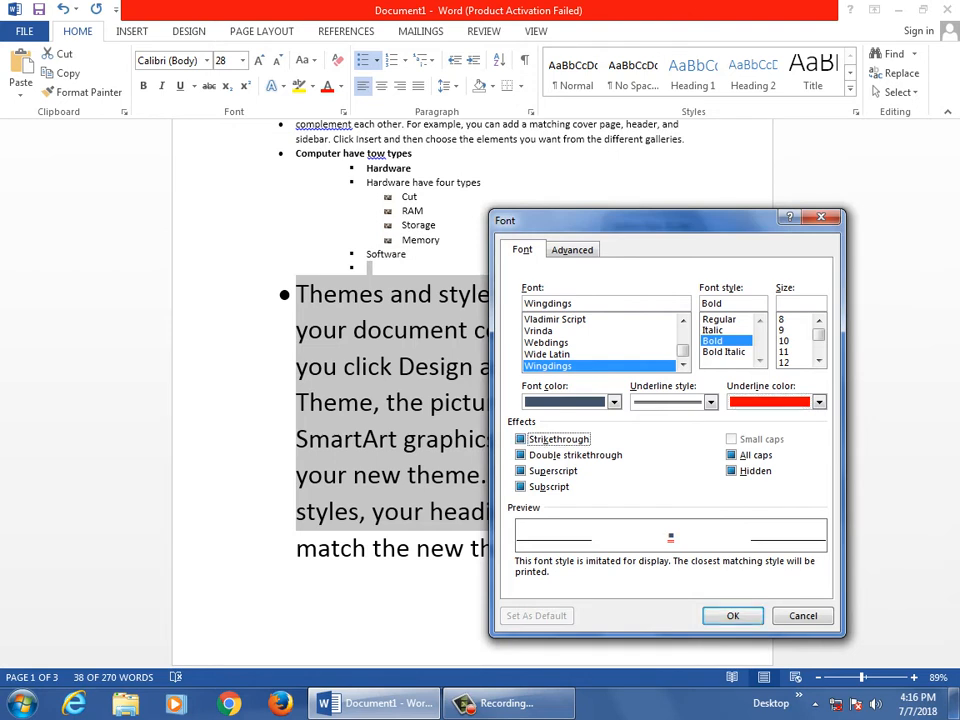
{"action": "key", "text": "space"}
{"action": "key", "text": "Return"}
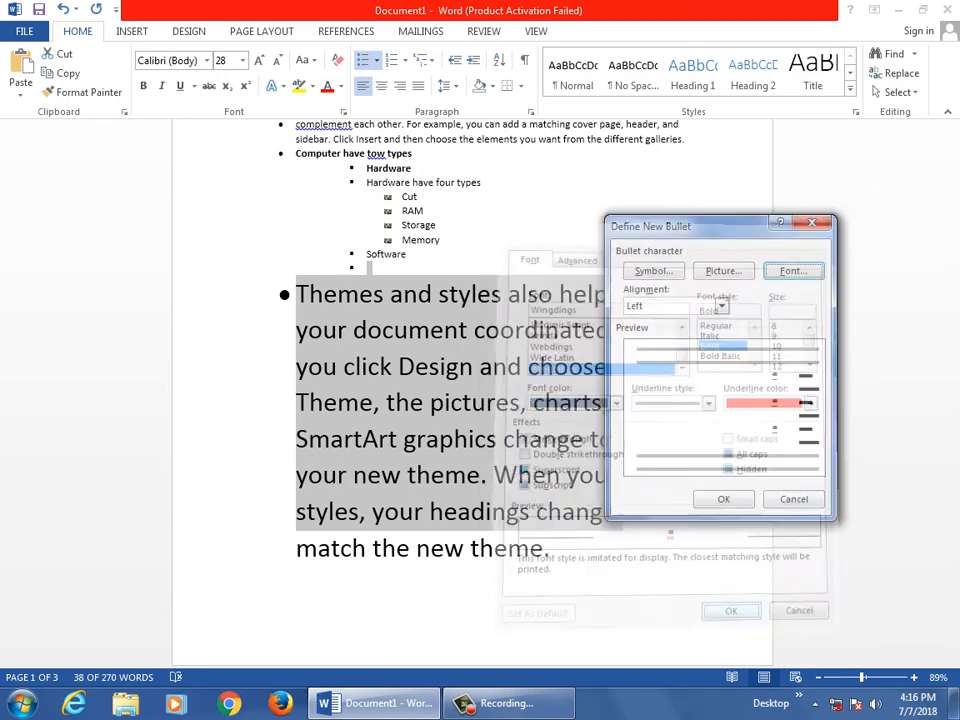
{"action": "key", "text": "Return"}
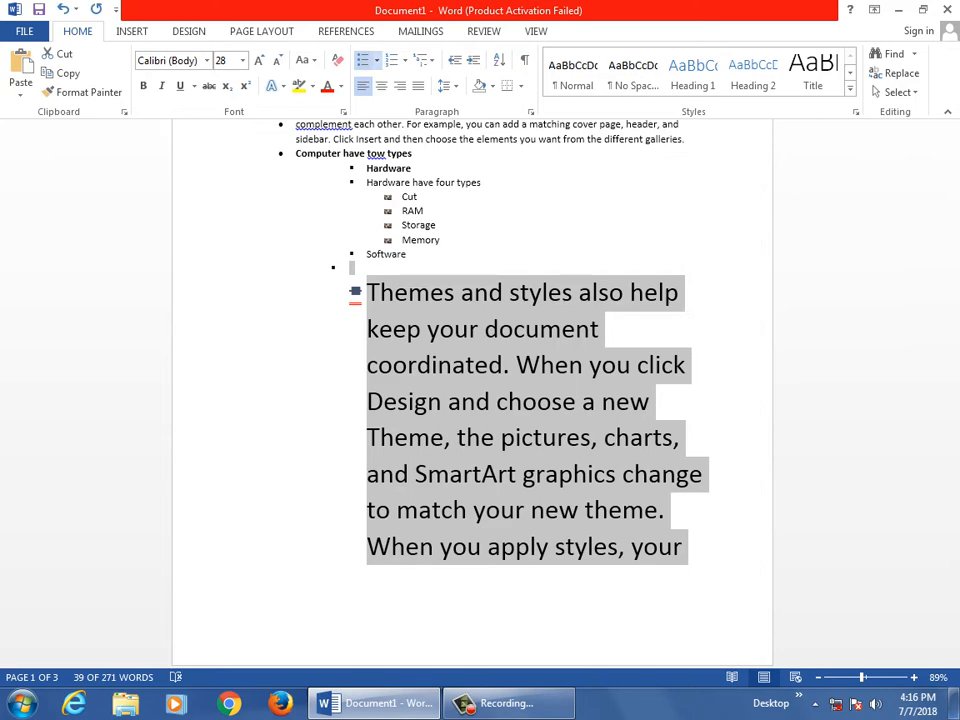
{"action": "left_click", "coordinate": [376, 60]}
{"action": "left_click", "coordinate": [437, 319]}
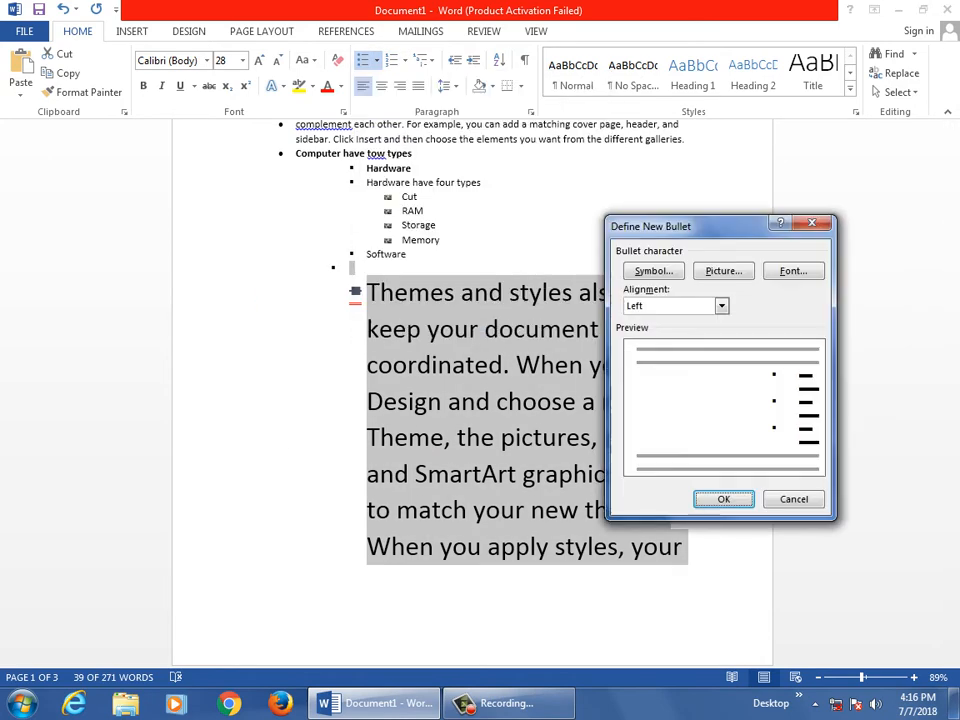
{"action": "key", "text": "alt+f"}
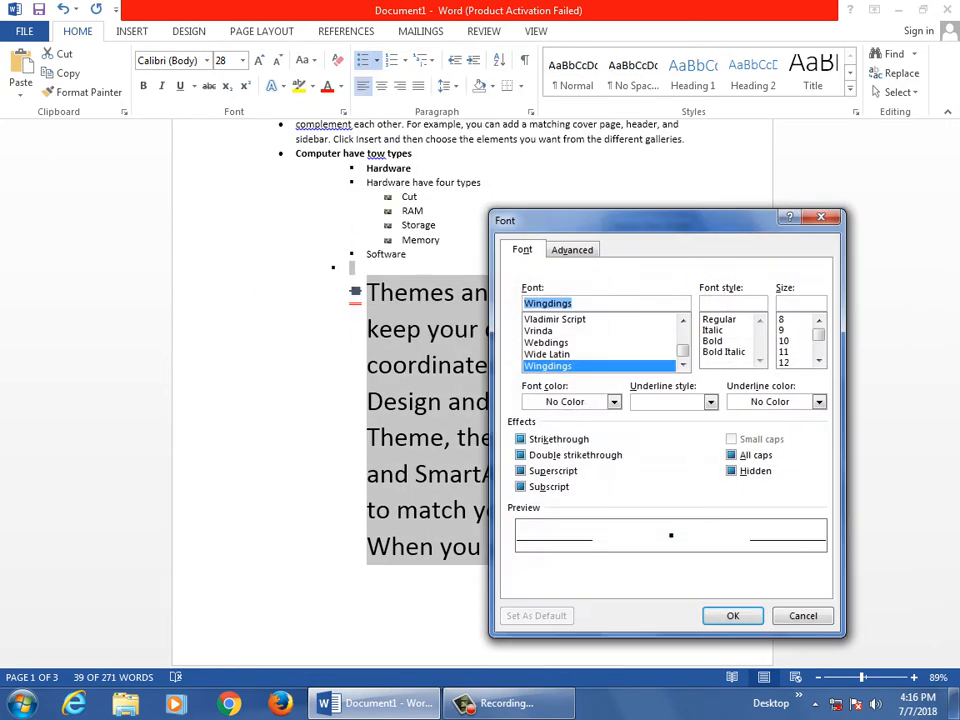
{"action": "key", "text": "alt+k"}
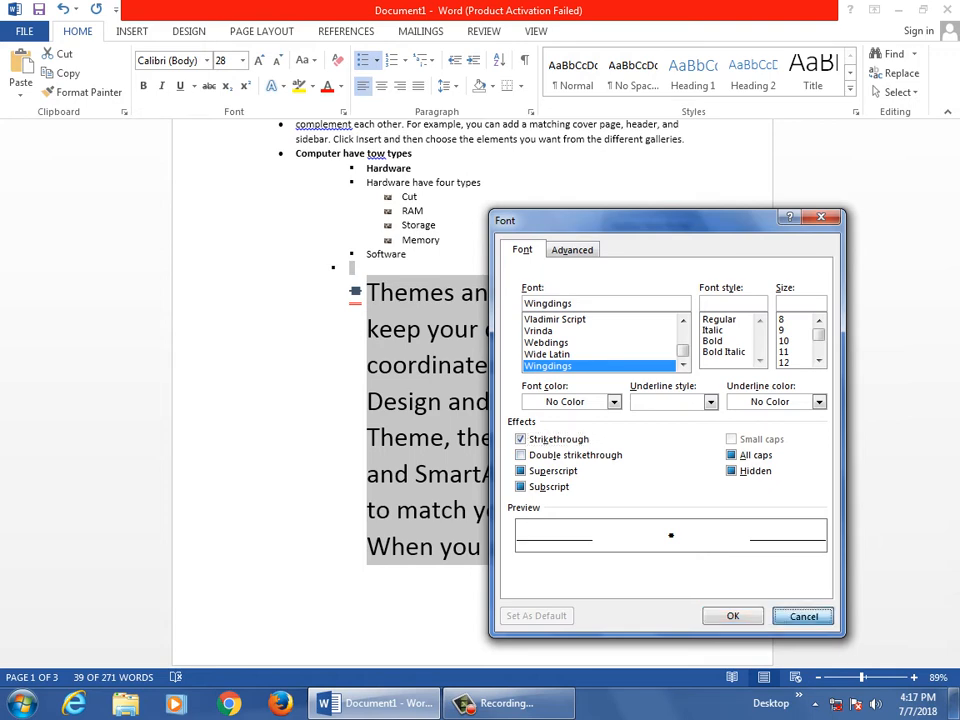
{"action": "key", "text": "Return"}
{"action": "key", "text": "Return"}
- Delete all of the document's content and enter a first name as its only line
{"action": "key", "text": "ctrl+a"}
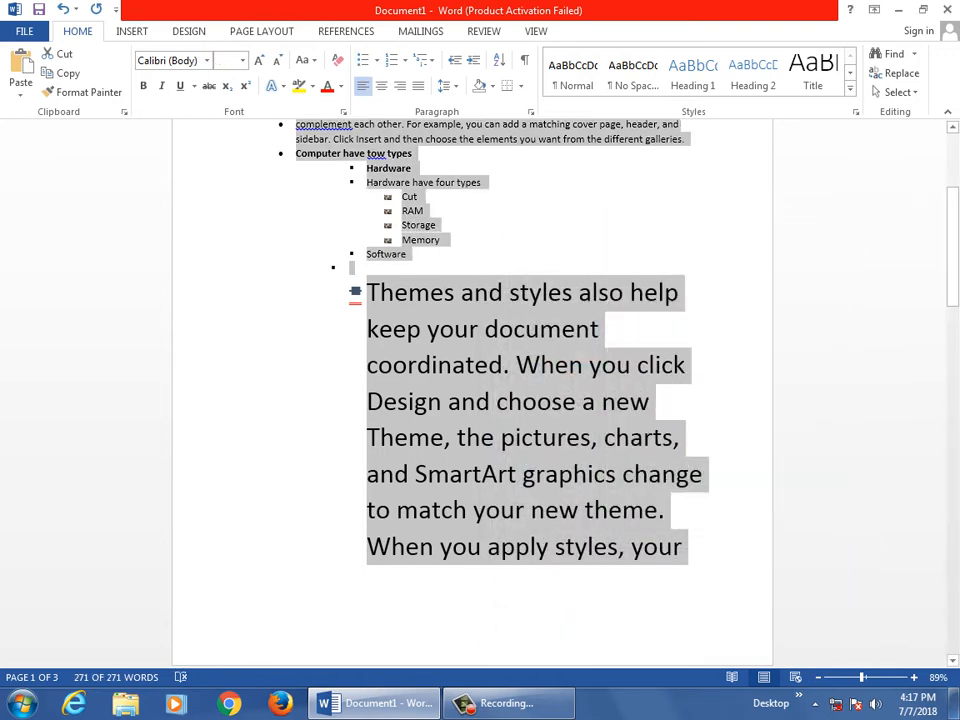
{"action": "key", "text": "Delete"}
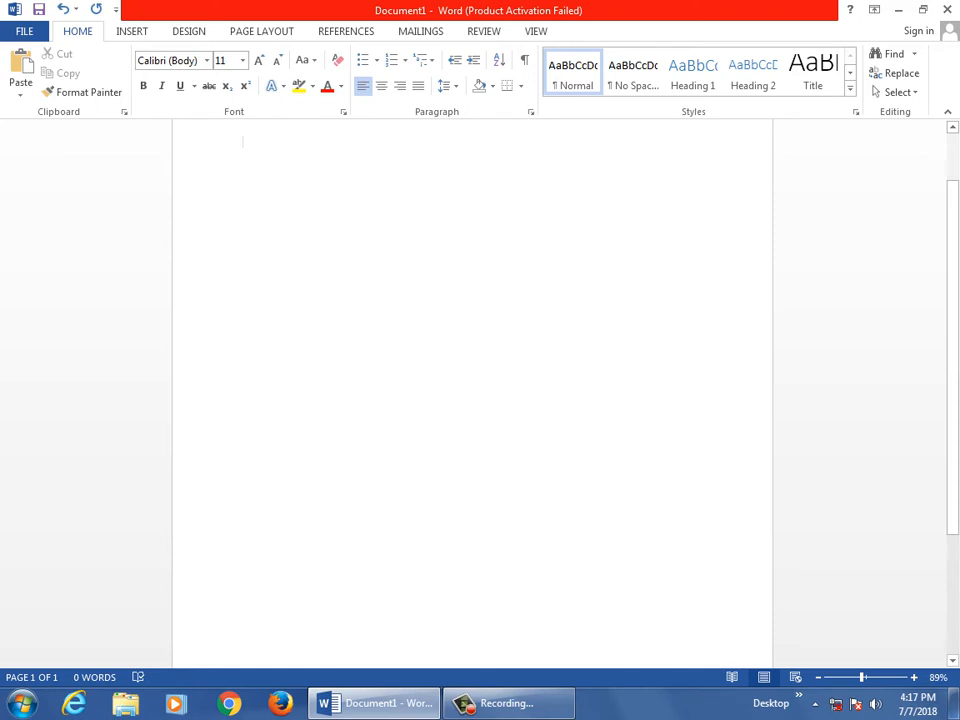
{"action": "type", "text": "AHMAd"}
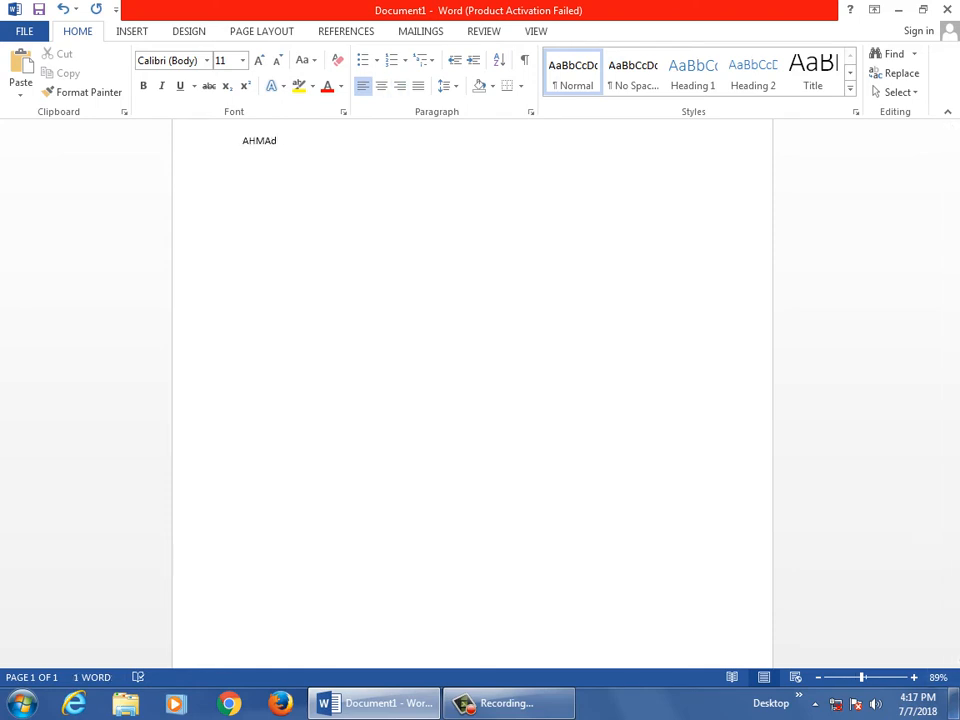
{"action": "key", "text": "Return"}
{"action": "key", "text": "BackSpace"}
- Give the name line the arrowhead bullet and capitalize the last letter of the name
{"action": "left_click", "coordinate": [376, 60]}
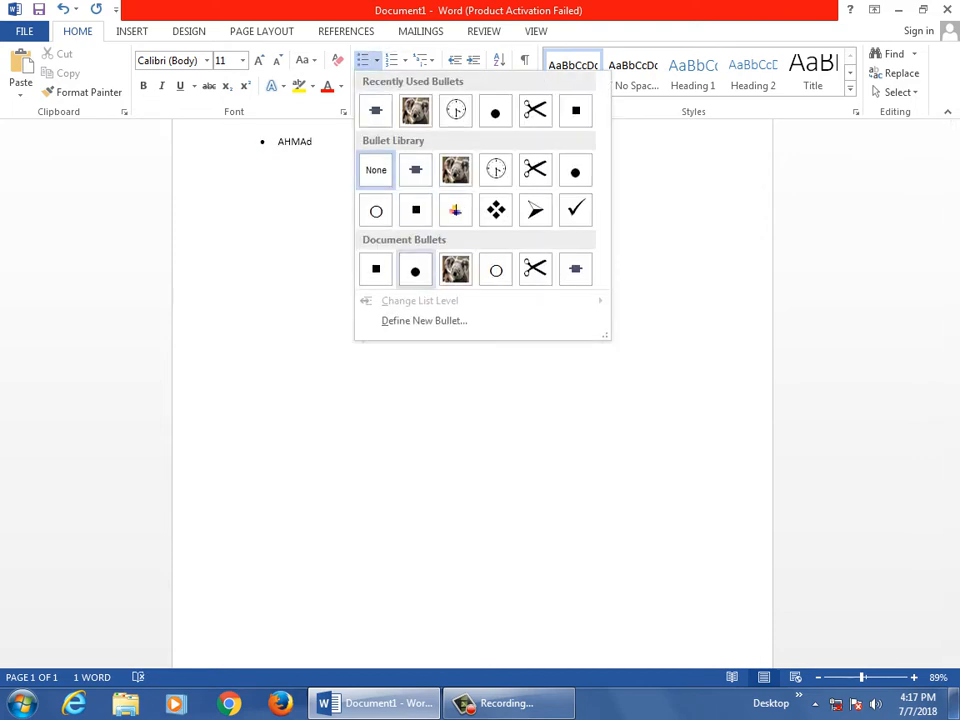
{"action": "left_click", "coordinate": [536, 209]}
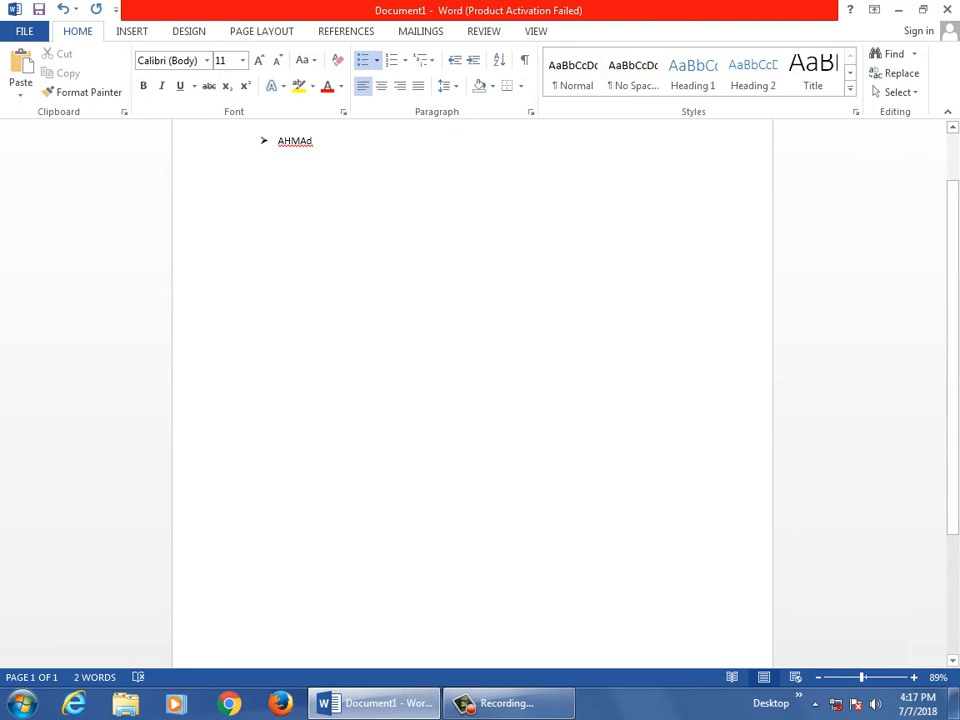
{"action": "scroll", "coordinate": [472, 390], "scroll_direction": "up", "scroll_amount": 11, "text": "ctrl"}
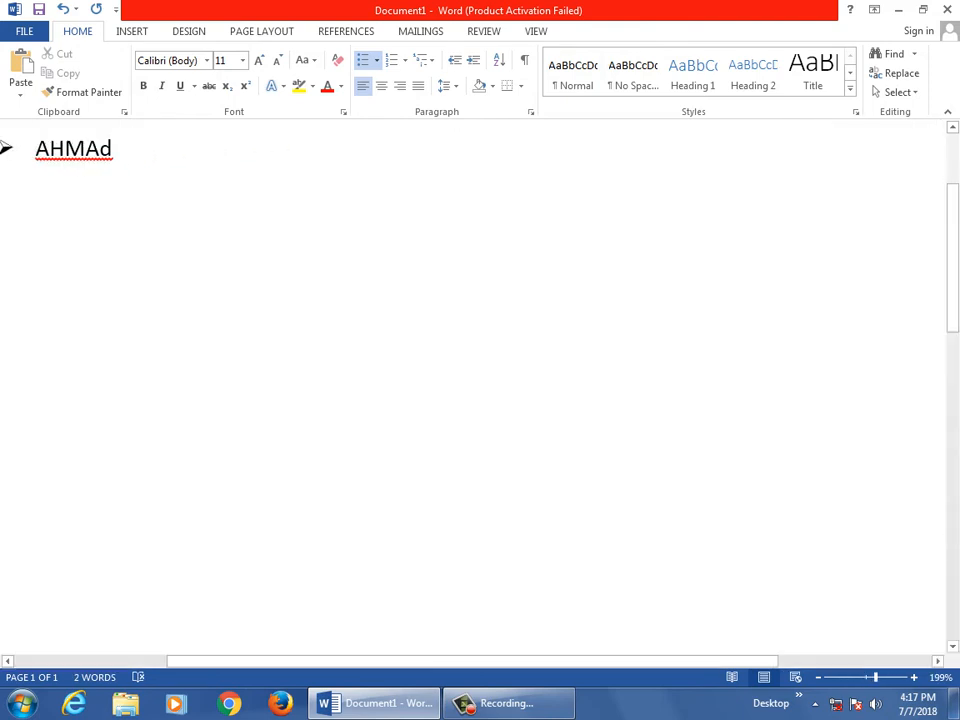
{"action": "key", "text": "Return"}
{"action": "key", "text": "Return"}
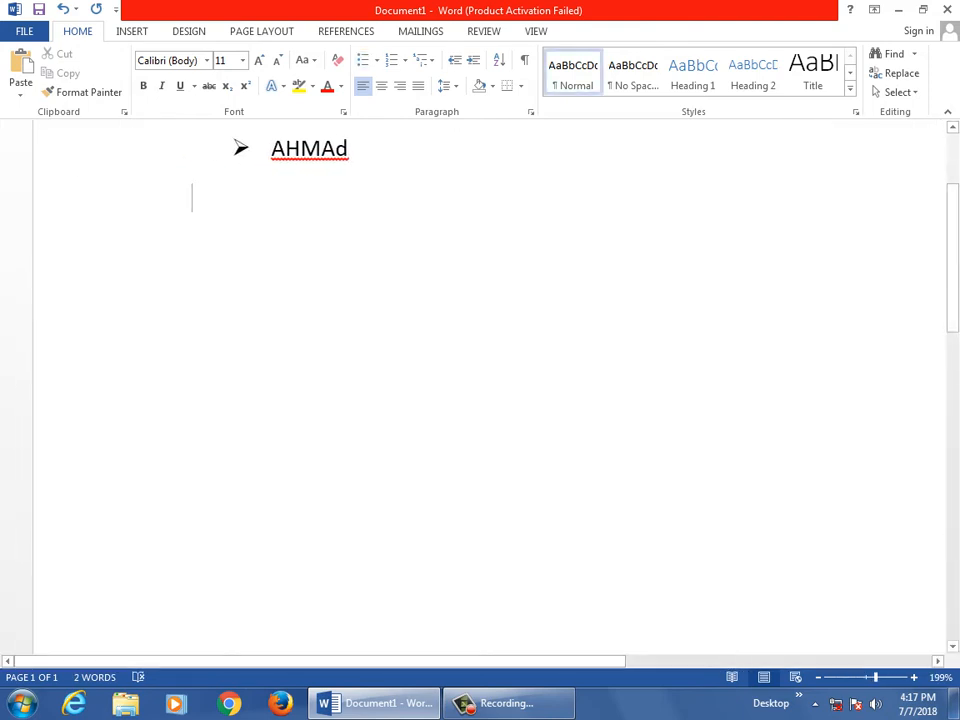
{"action": "key", "text": "BackSpace"}
{"action": "key", "text": "shift+Left"}
{"action": "type", "text": "D"}
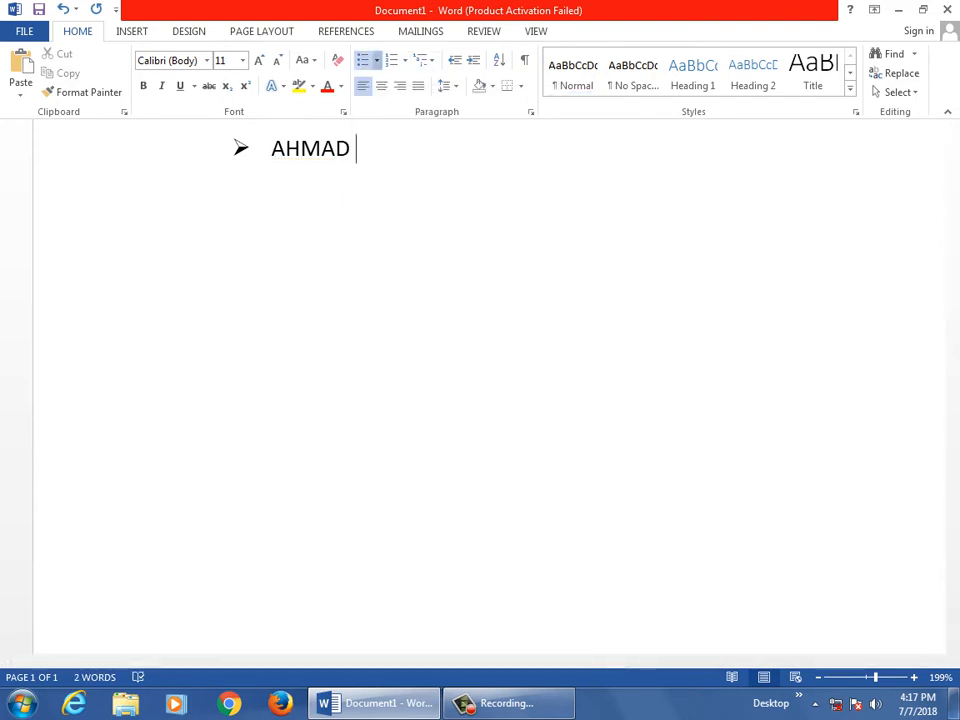
- Define a new bullet with the Strikethrough font effect and apply it to the name line
{"action": "left_click", "coordinate": [376, 60]}
{"action": "left_click", "coordinate": [420, 399]}
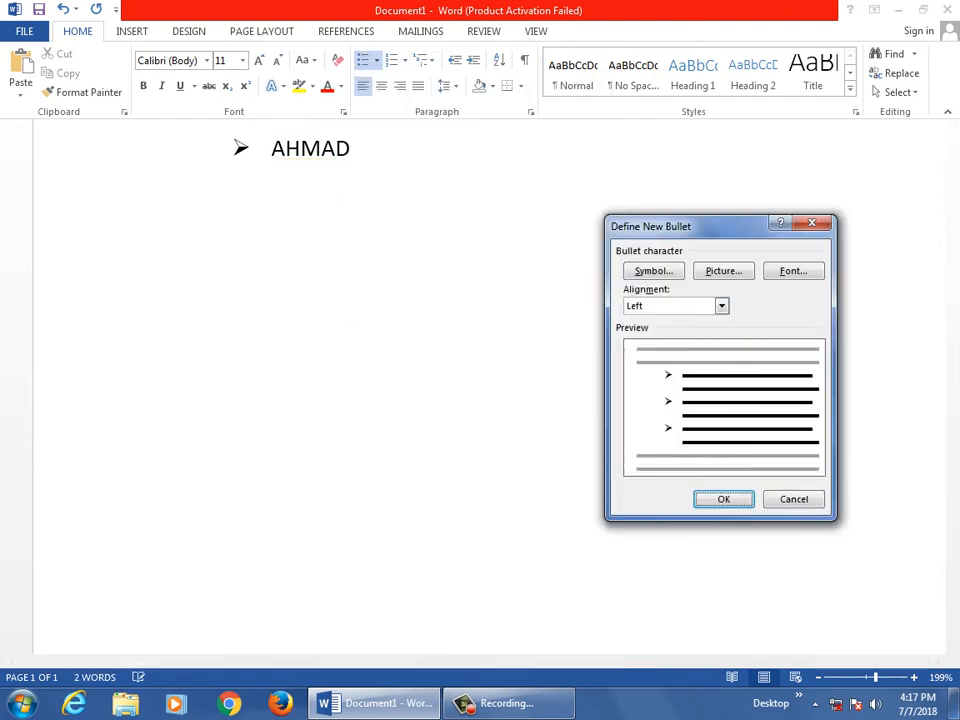
{"action": "left_click", "coordinate": [793, 271]}
{"action": "left_click", "coordinate": [521, 439]}
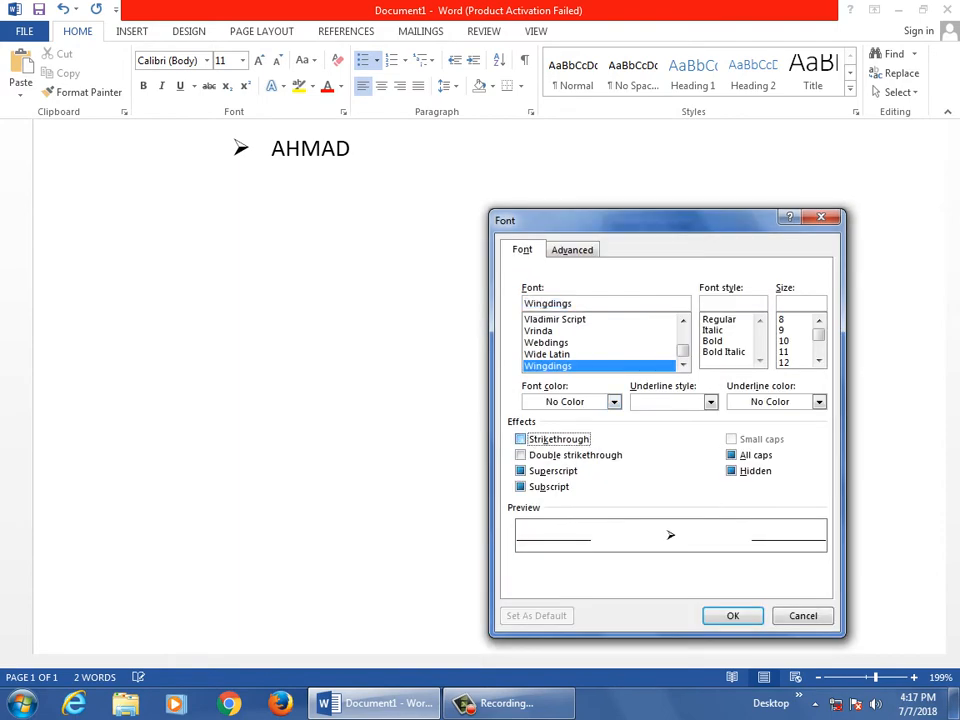
{"action": "left_click", "coordinate": [520, 439]}
{"action": "left_click", "coordinate": [733, 616]}
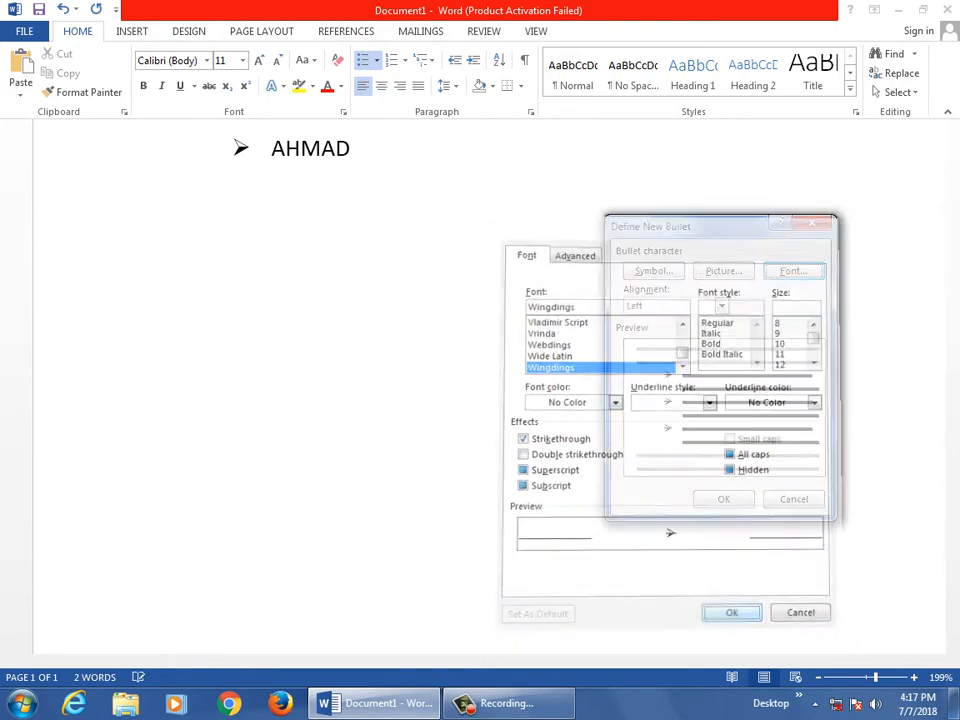
{"action": "left_click", "coordinate": [724, 499]}
{"action": "left_click", "coordinate": [724, 499]}
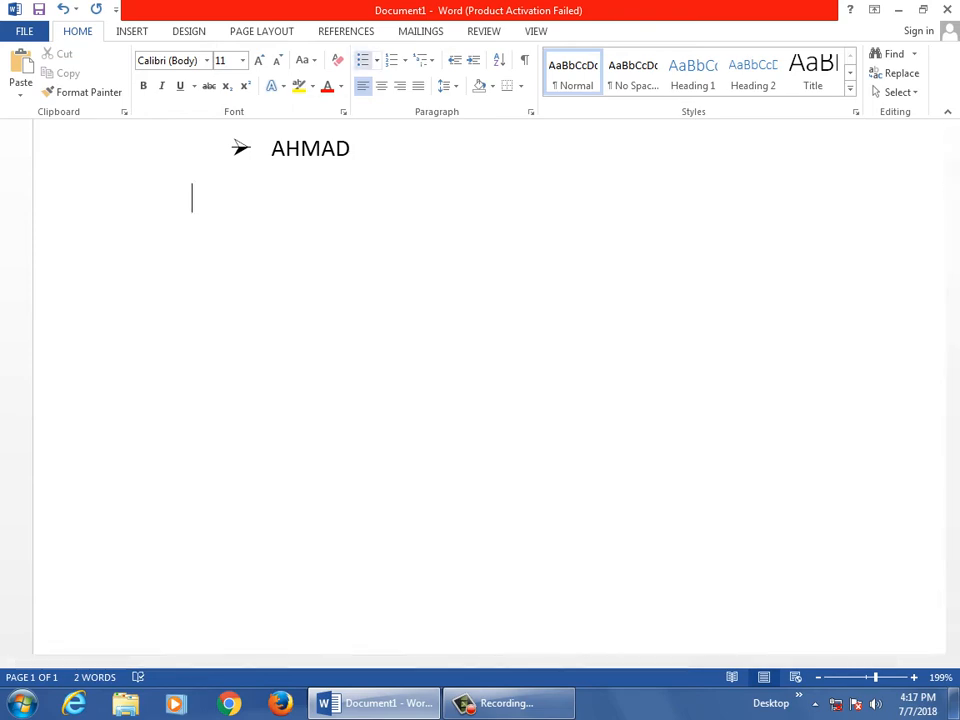
- On the empty line below the name, define and apply an arrowhead bullet with the Double strikethrough effect
{"action": "left_click", "coordinate": [376, 60]}
{"action": "left_click", "coordinate": [424, 440]}
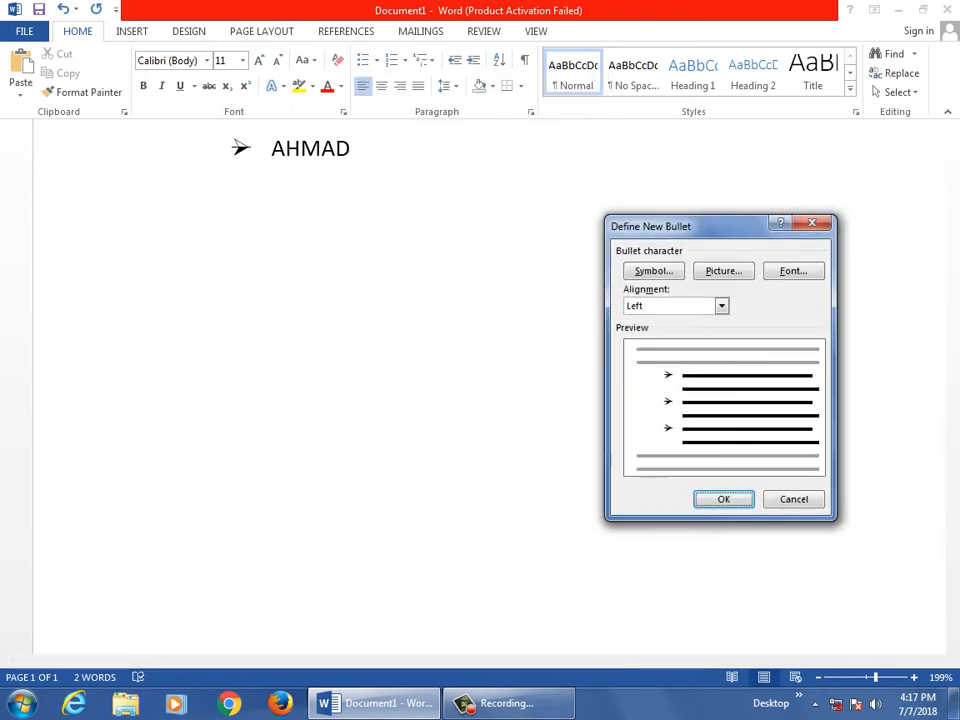
{"action": "left_click", "coordinate": [793, 271]}
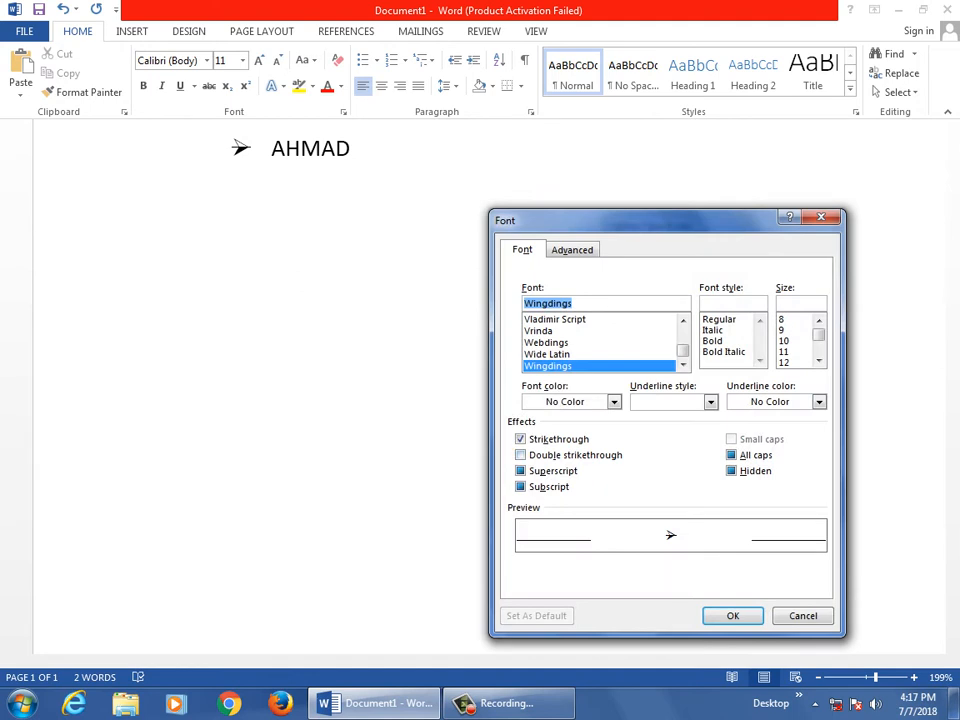
{"action": "left_click", "coordinate": [521, 455]}
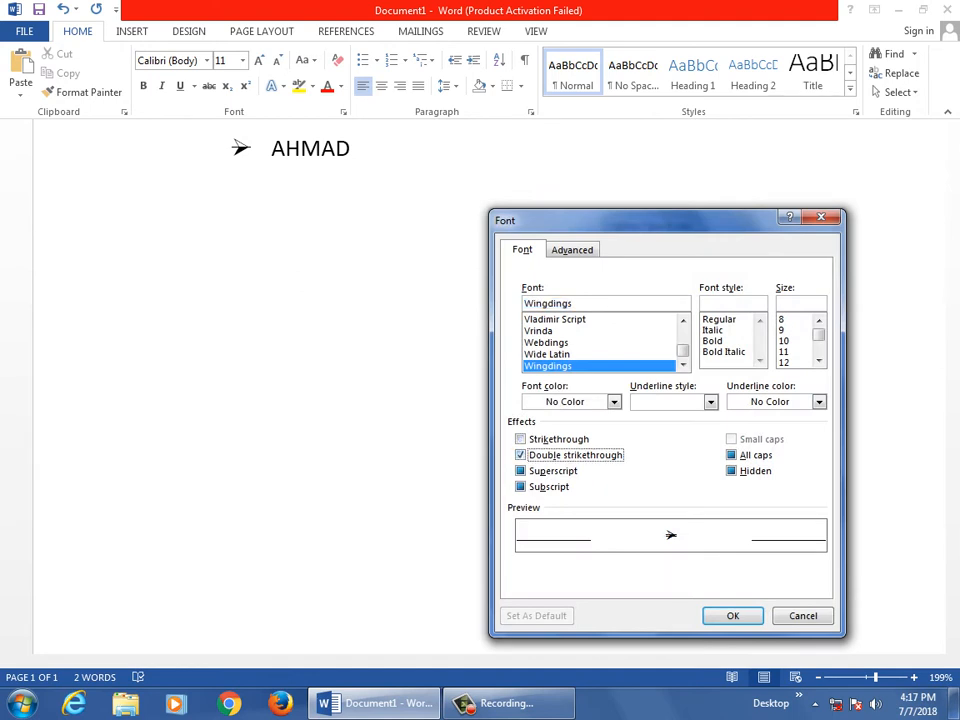
{"action": "left_click", "coordinate": [733, 616]}
{"action": "left_click", "coordinate": [724, 499]}
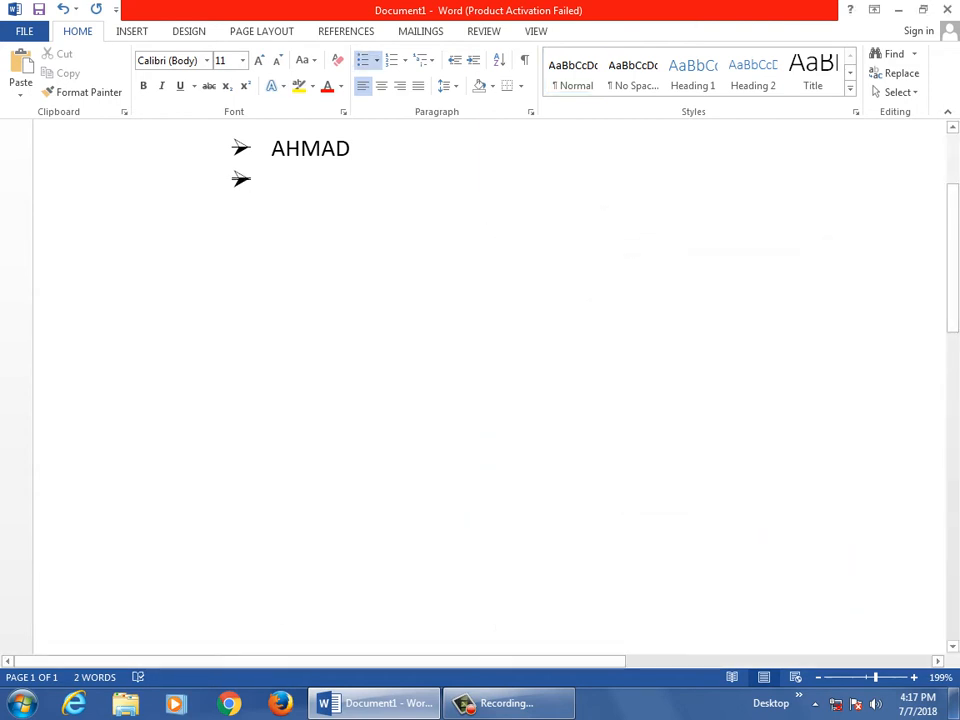
- Redefine the empty second item's bullet with the Superscript font effect
{"action": "left_click", "coordinate": [376, 60]}
{"action": "left_click", "coordinate": [425, 439]}
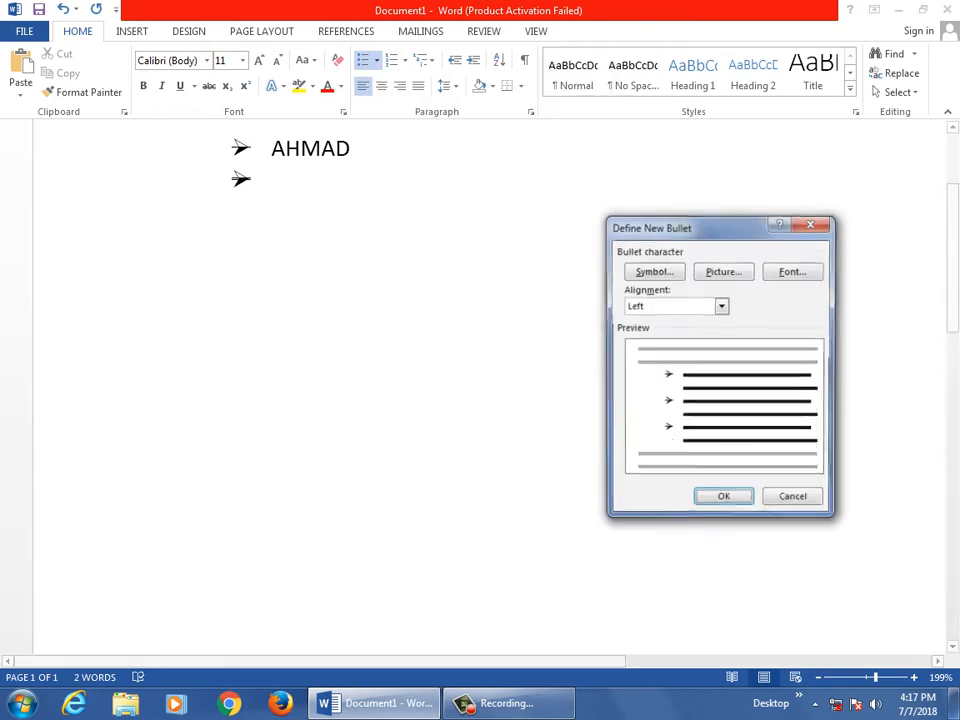
{"action": "left_click", "coordinate": [793, 272]}
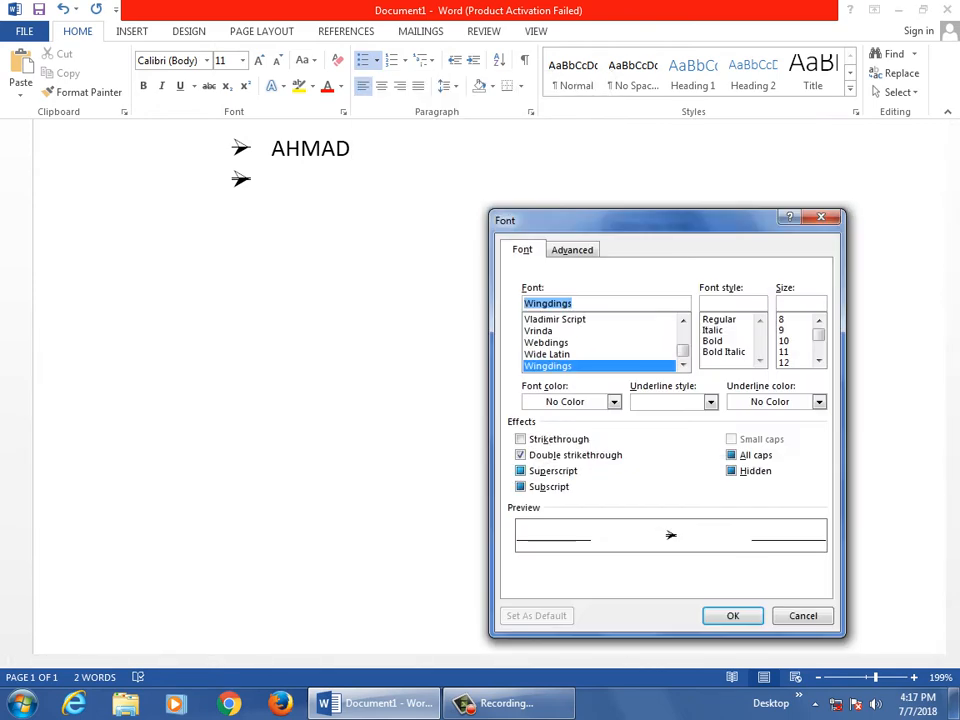
{"action": "left_click", "coordinate": [521, 471]}
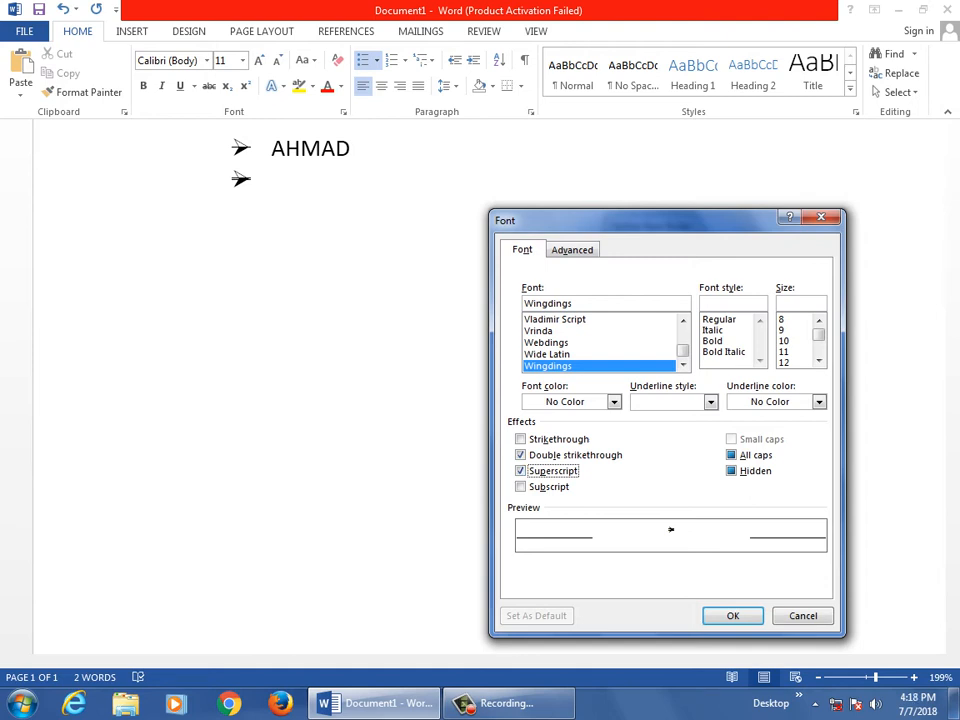
{"action": "key", "text": "Return"}
{"action": "key", "text": "Return"}
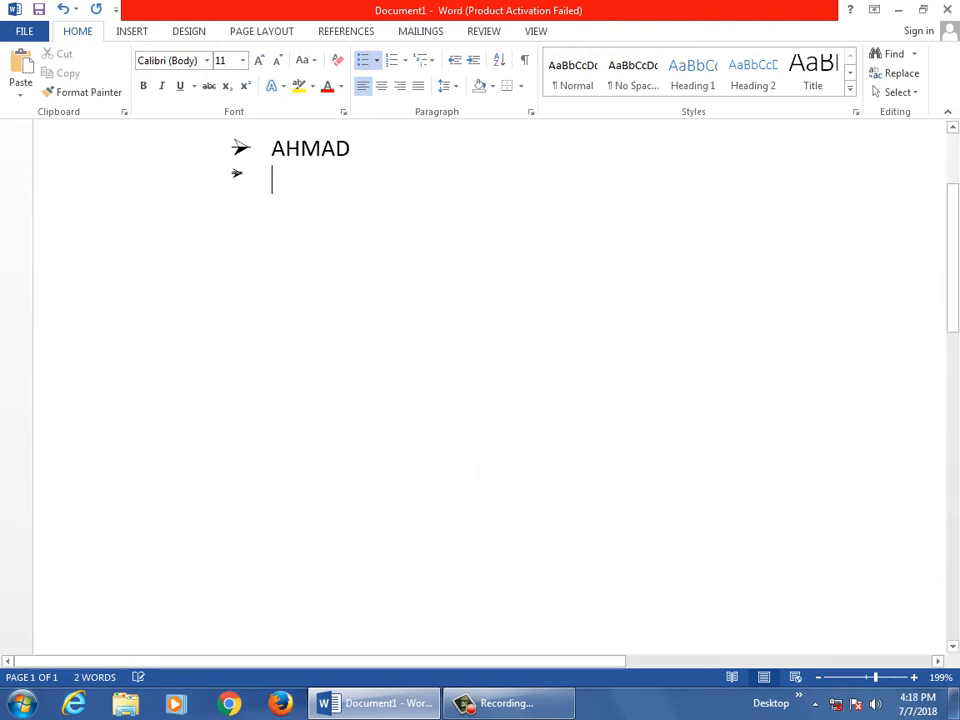
- Define the empty second item's bullet with the Subscript font effect and apply it
{"action": "left_click", "coordinate": [377, 61]}
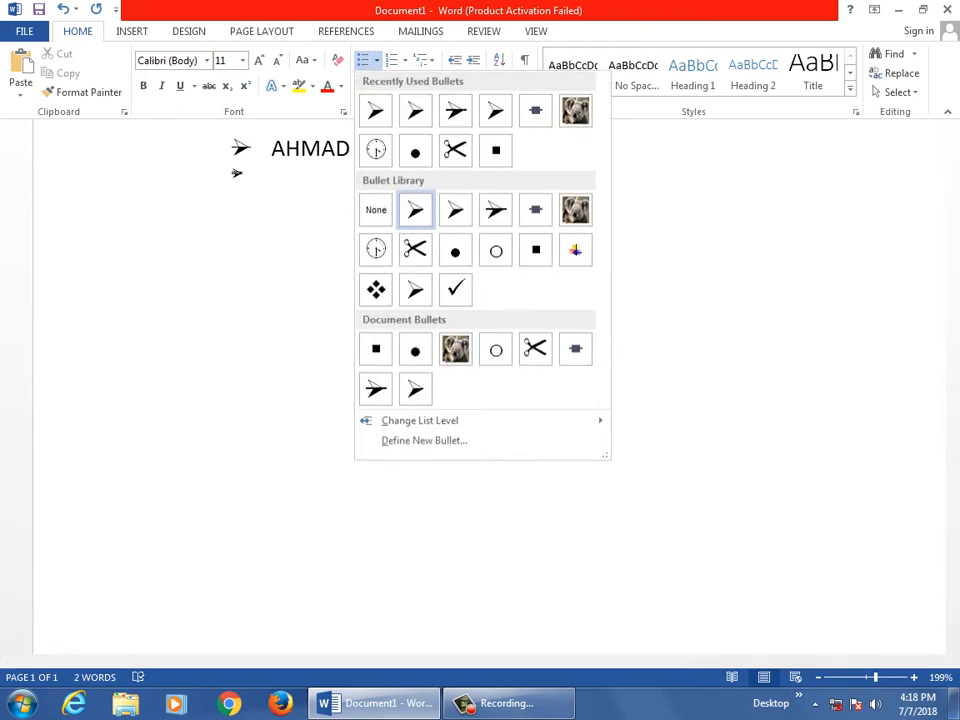
{"action": "left_click", "coordinate": [422, 440]}
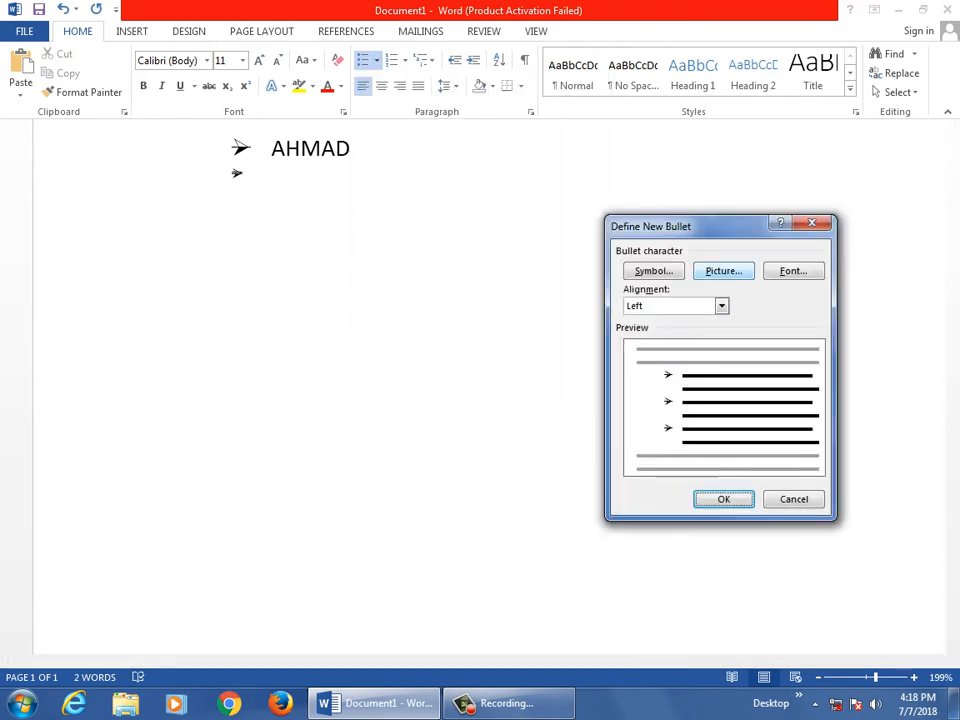
{"action": "left_click", "coordinate": [793, 271]}
{"action": "left_click", "coordinate": [521, 487]}
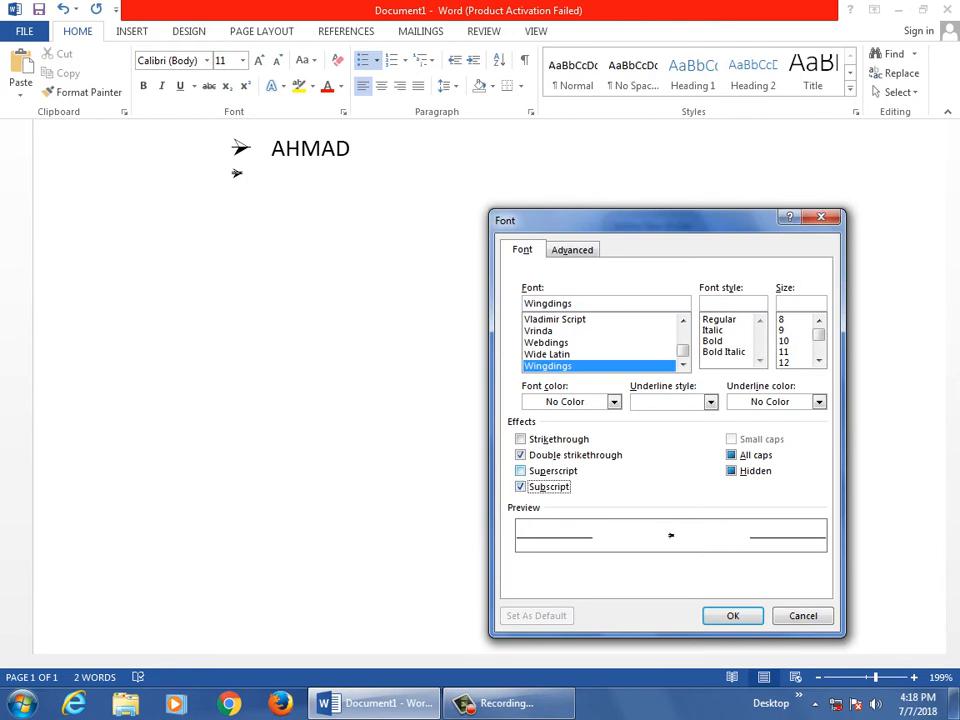
{"action": "left_click", "coordinate": [521, 471]}
{"action": "left_click", "coordinate": [521, 487]}
{"action": "left_click", "coordinate": [733, 615]}
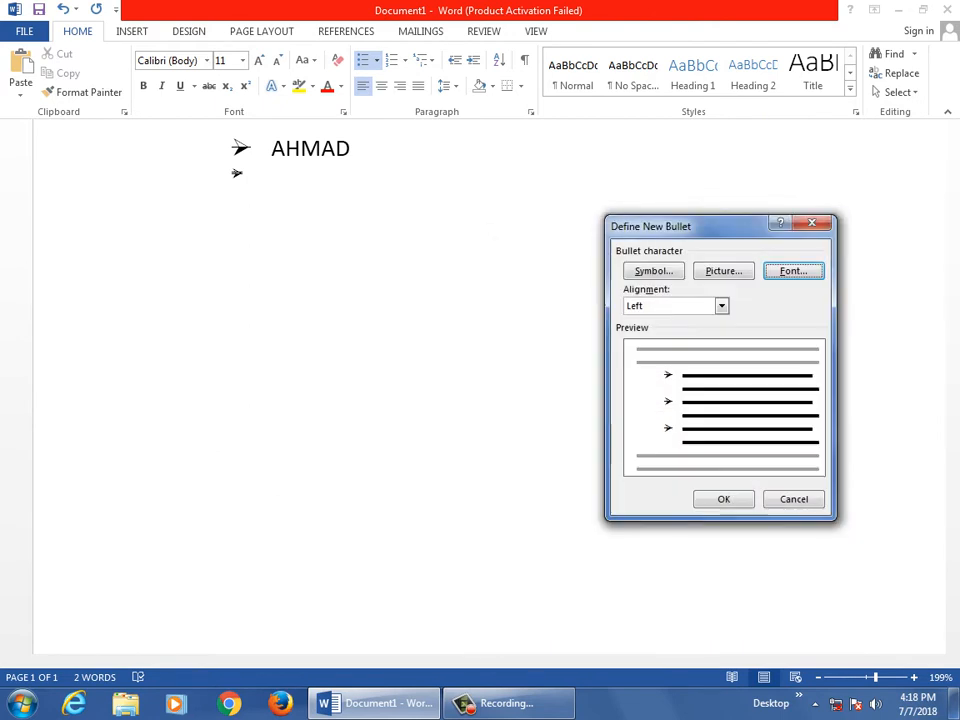
{"action": "left_click", "coordinate": [722, 499]}
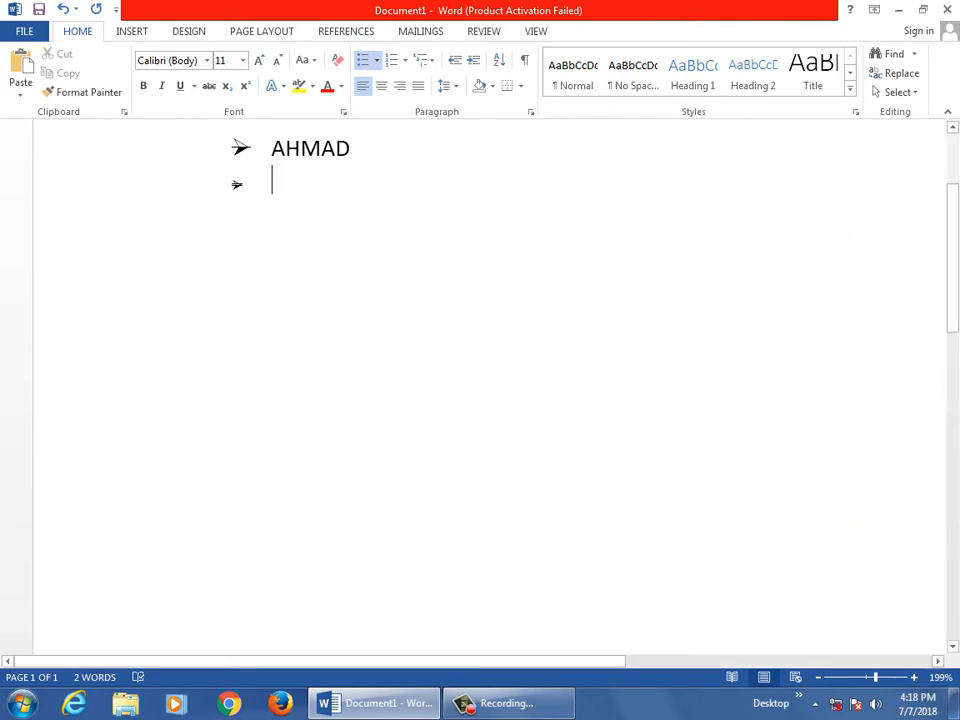
- Select the second item's bullet, review the alignment choices for a new bullet and apply Left alignment
{"action": "left_click", "coordinate": [237, 184]}
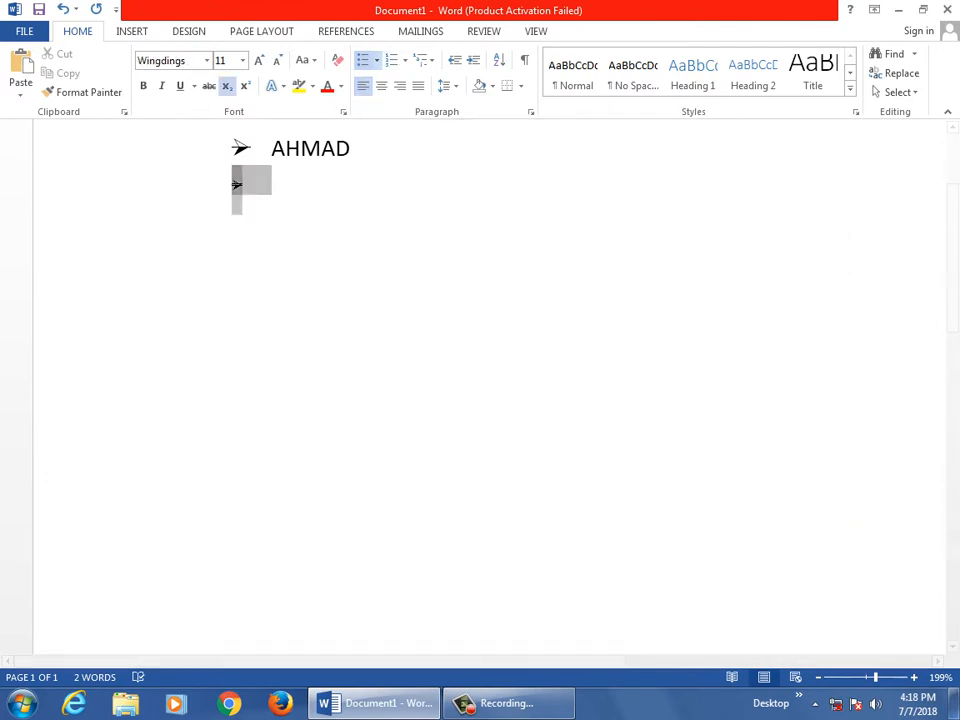
{"action": "left_click", "coordinate": [376, 60]}
{"action": "left_click", "coordinate": [424, 440]}
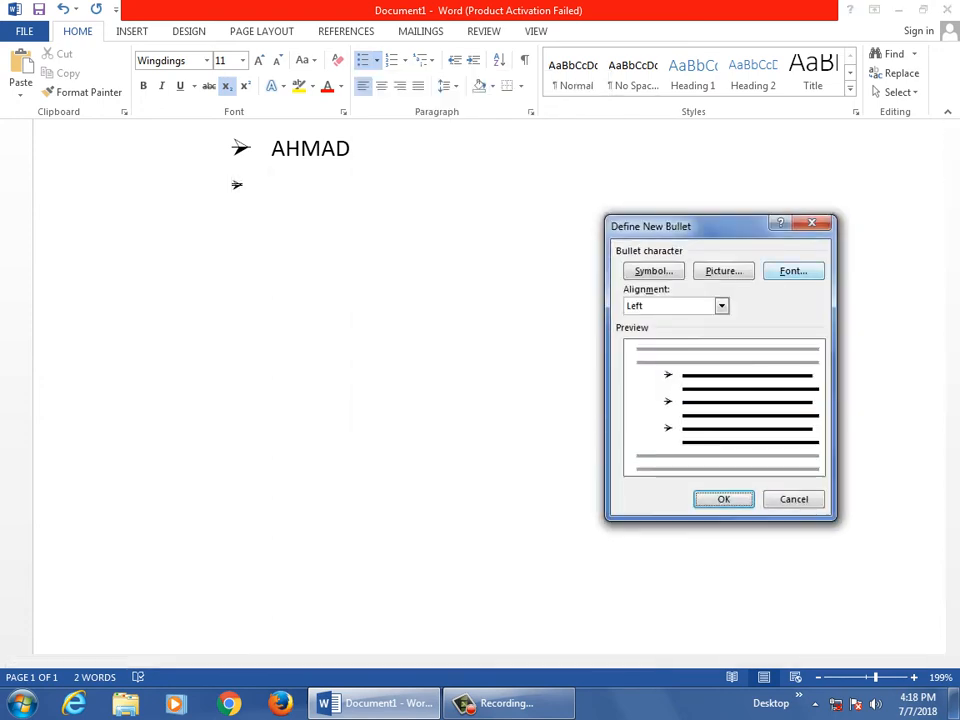
{"action": "left_click", "coordinate": [722, 306]}
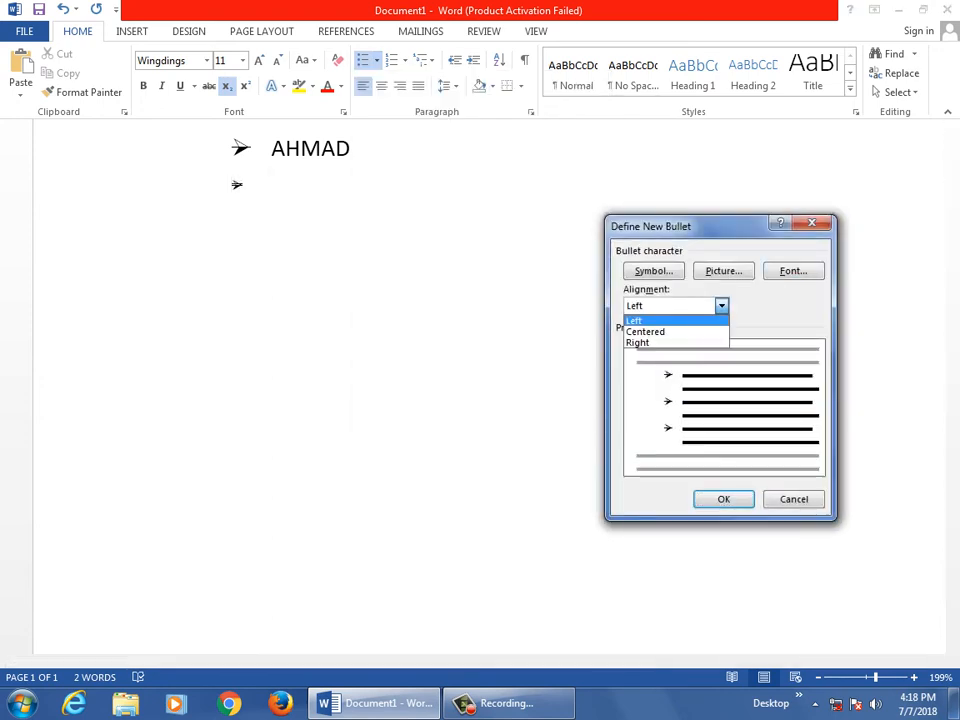
{"action": "left_click", "coordinate": [660, 321]}
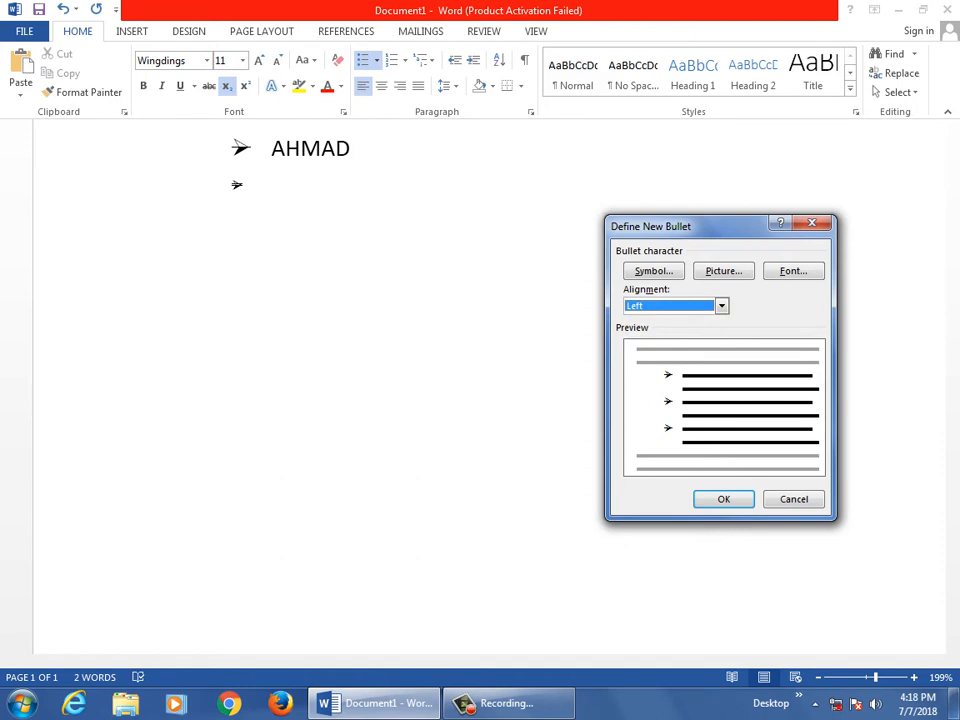
{"action": "left_click", "coordinate": [722, 306]}
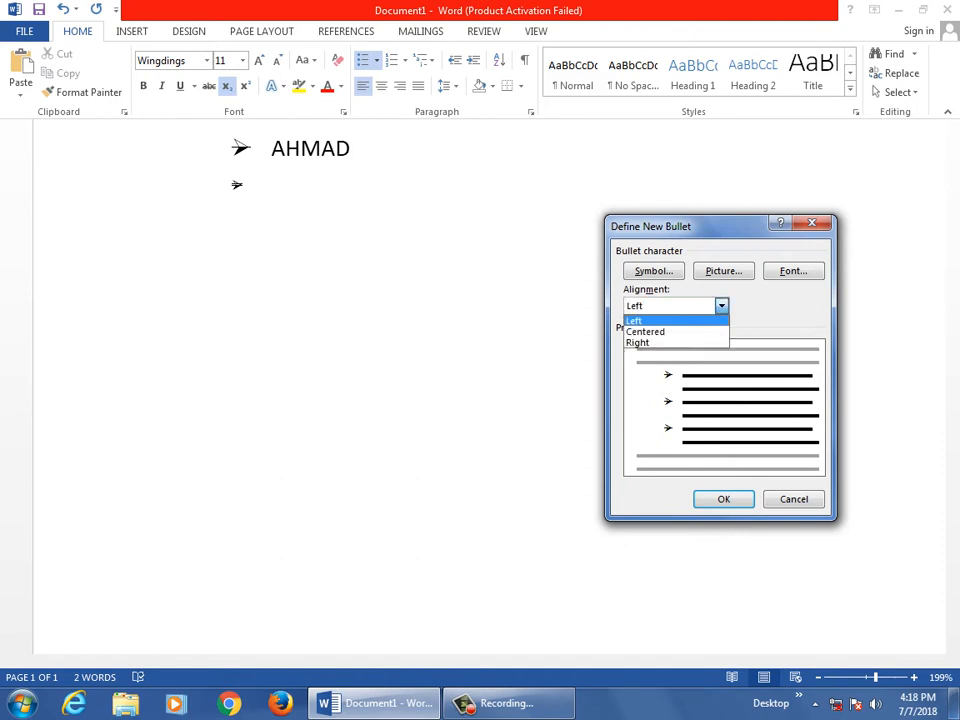
{"action": "left_click", "coordinate": [660, 321]}
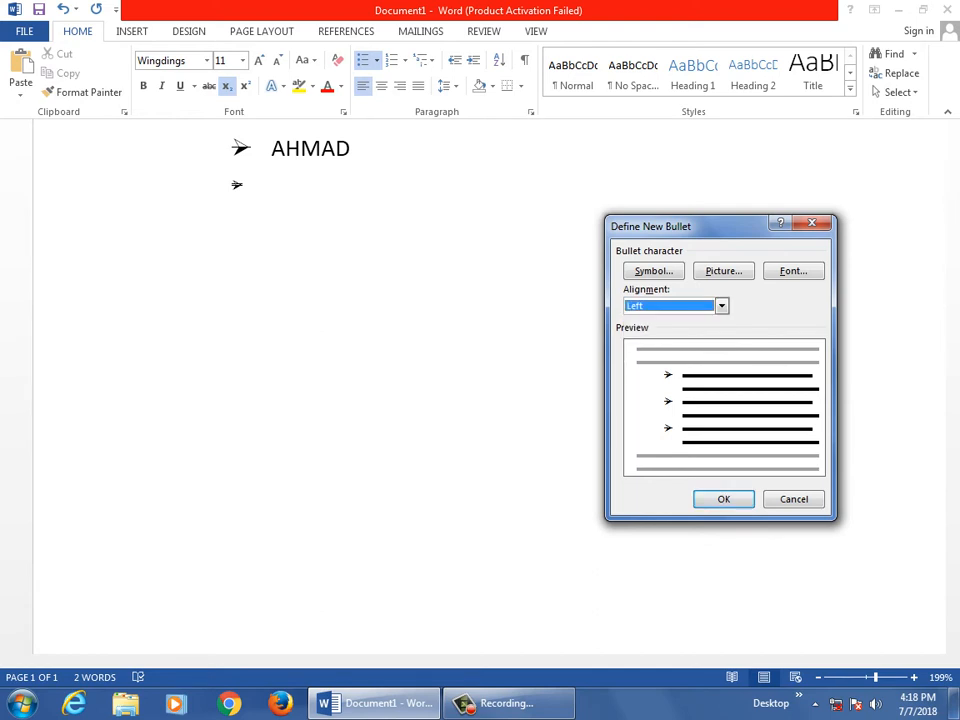
{"action": "key", "text": "Return"}
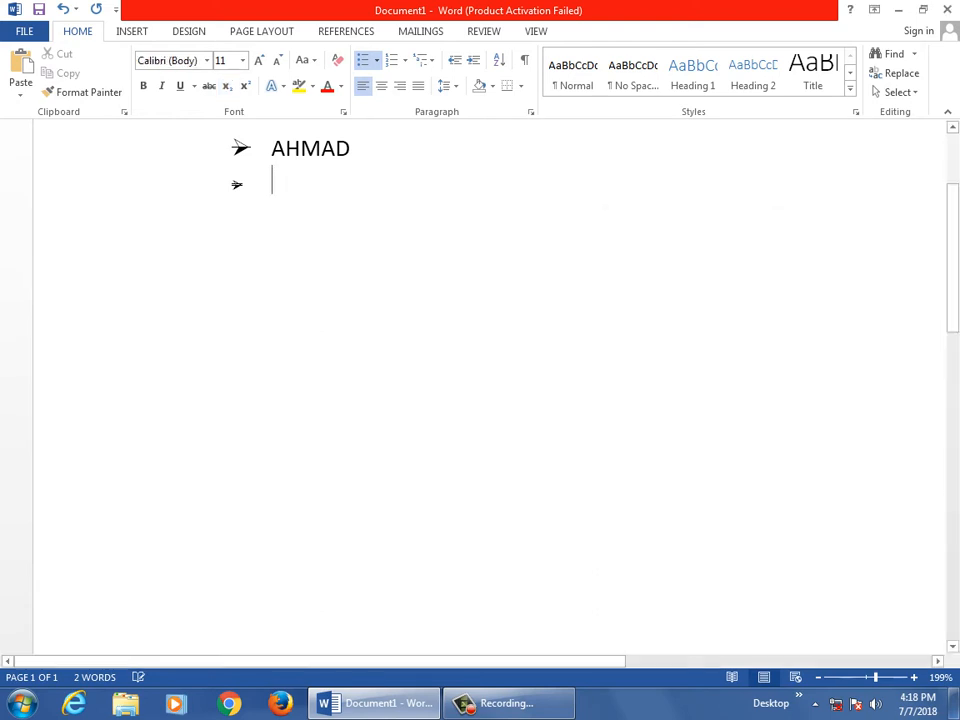
- Fill the list with the bulleted filler items "kfsjdlkfjsdf", "sdfs" and three "fsd" lines
{"action": "type", "text": "kfsjdlkfjsdf"}
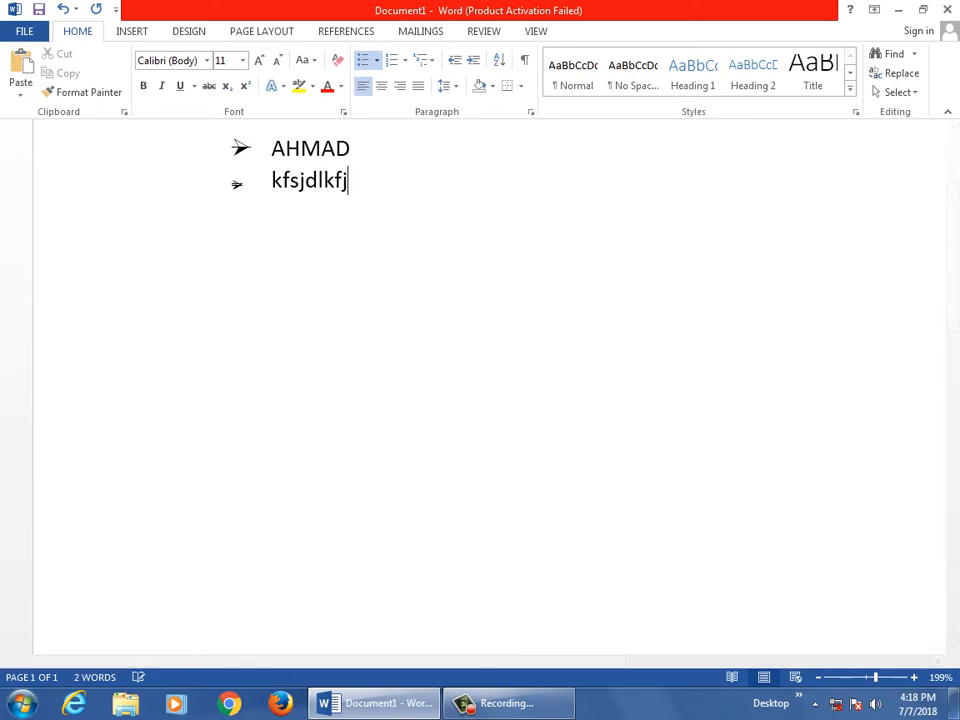
{"action": "key", "text": "Return"}
{"action": "type", "text": "sdfs"}
{"action": "key", "text": "Return"}
{"action": "type", "text": "fsd fsd"}
{"action": "key", "text": "Return"}
{"action": "type", "text": "fsd"}
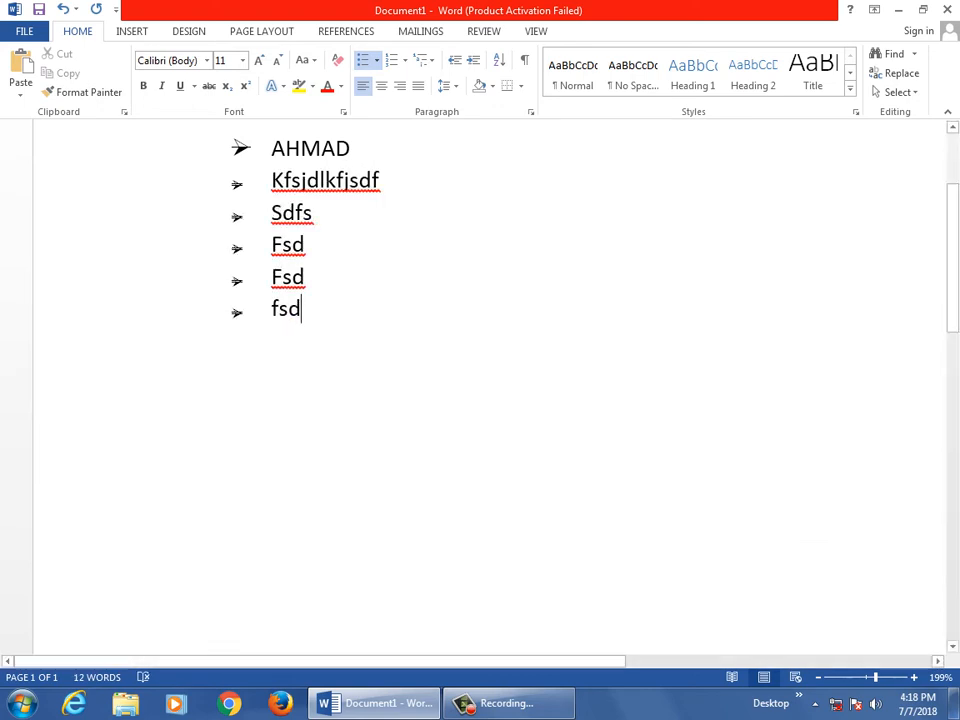
- Redefine the filler items' bullet with Centered alignment and apply it to the list
{"action": "left_click", "coordinate": [377, 61]}
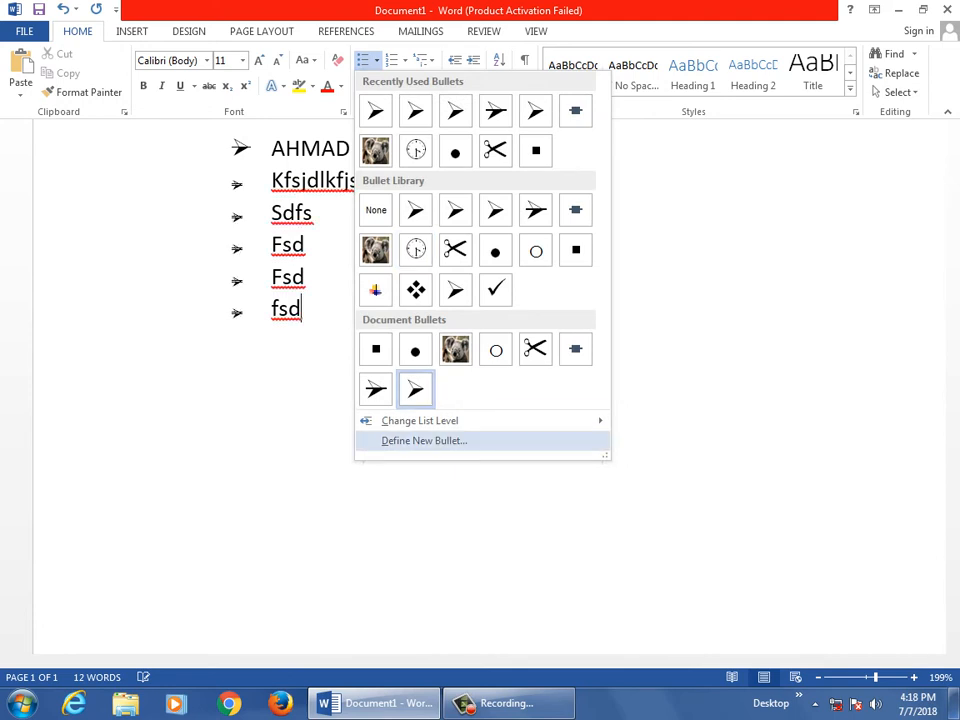
{"action": "left_click", "coordinate": [424, 440]}
{"action": "left_click", "coordinate": [722, 306]}
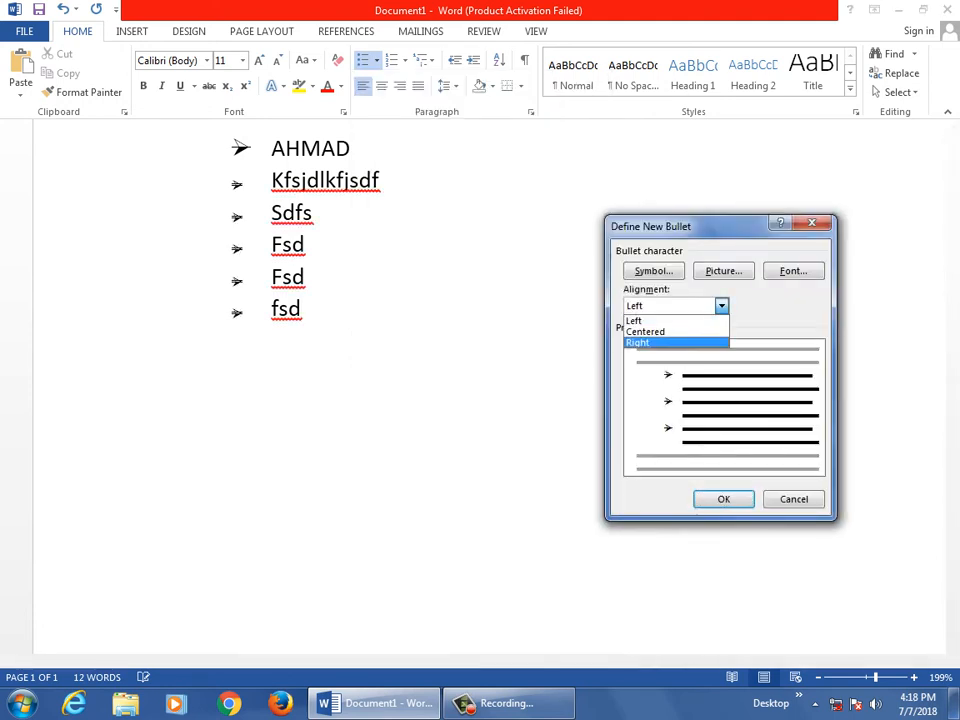
{"action": "left_click", "coordinate": [660, 321]}
{"action": "left_click", "coordinate": [722, 306]}
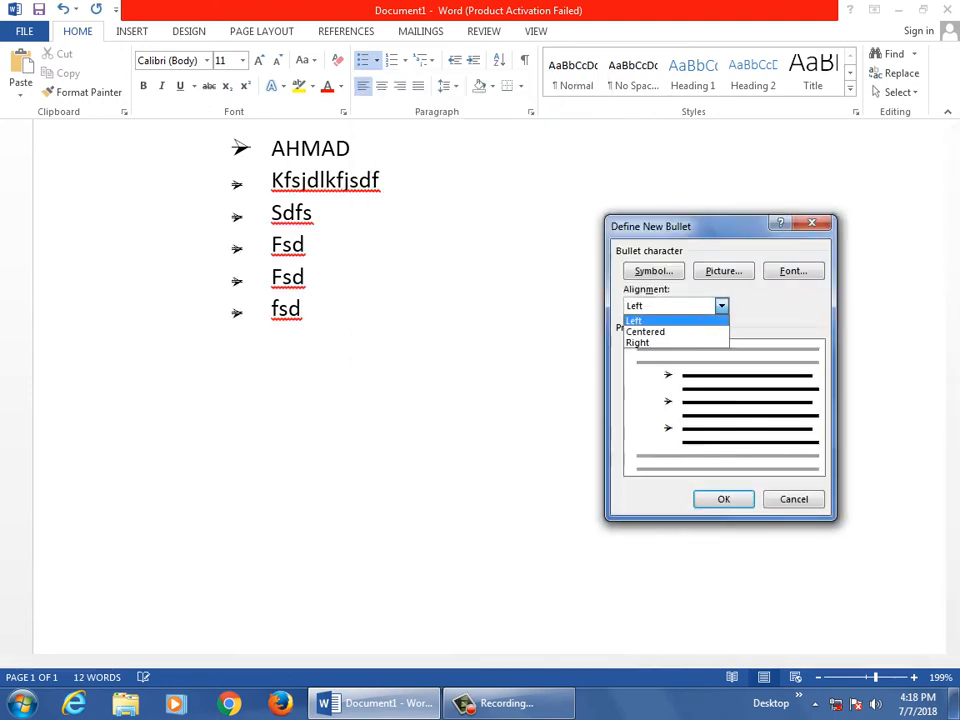
{"action": "left_click", "coordinate": [660, 332]}
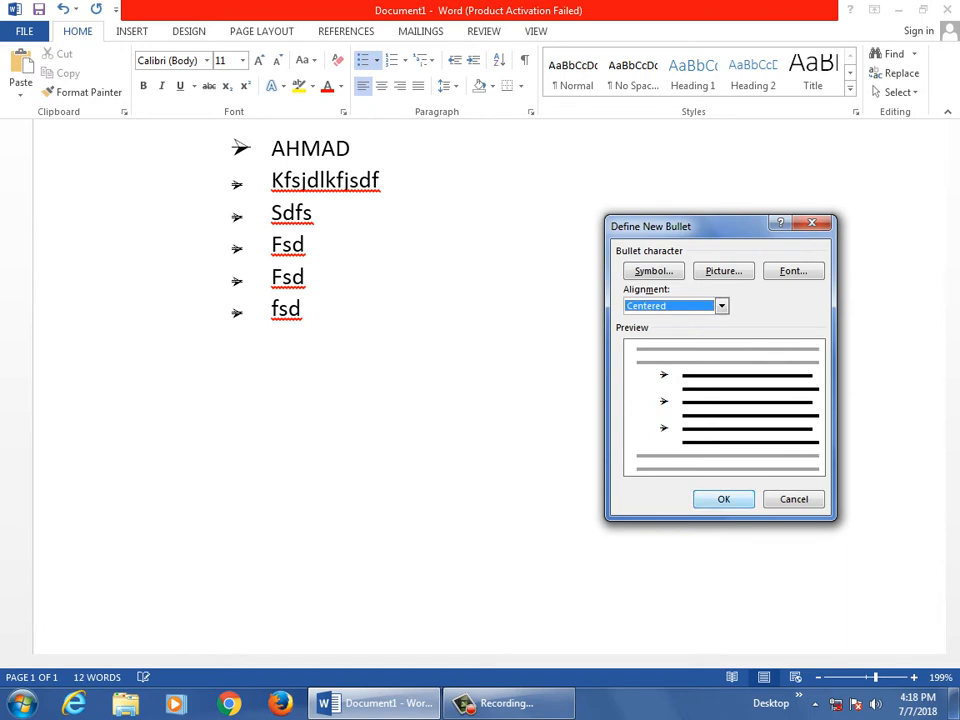
{"action": "left_click", "coordinate": [723, 499]}
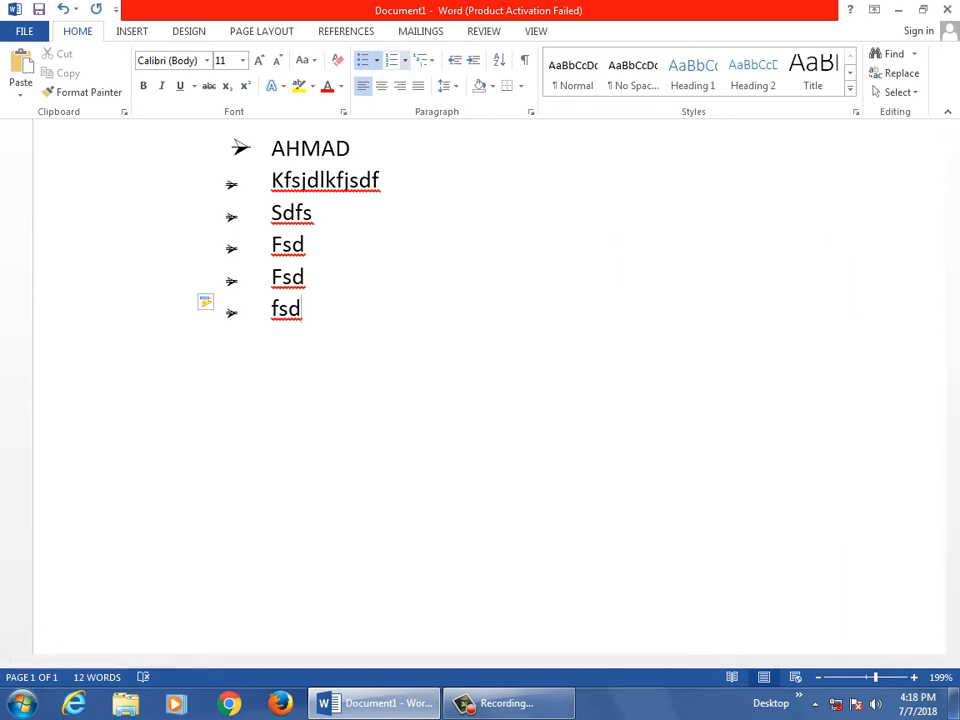
- Redefine the filler items' bullet with Right alignment and add the items "gdgdf", "gdfg", "dfg", "df", "gdf", "gfd" and "g"
{"action": "left_click", "coordinate": [376, 60]}
{"action": "left_click", "coordinate": [424, 440]}
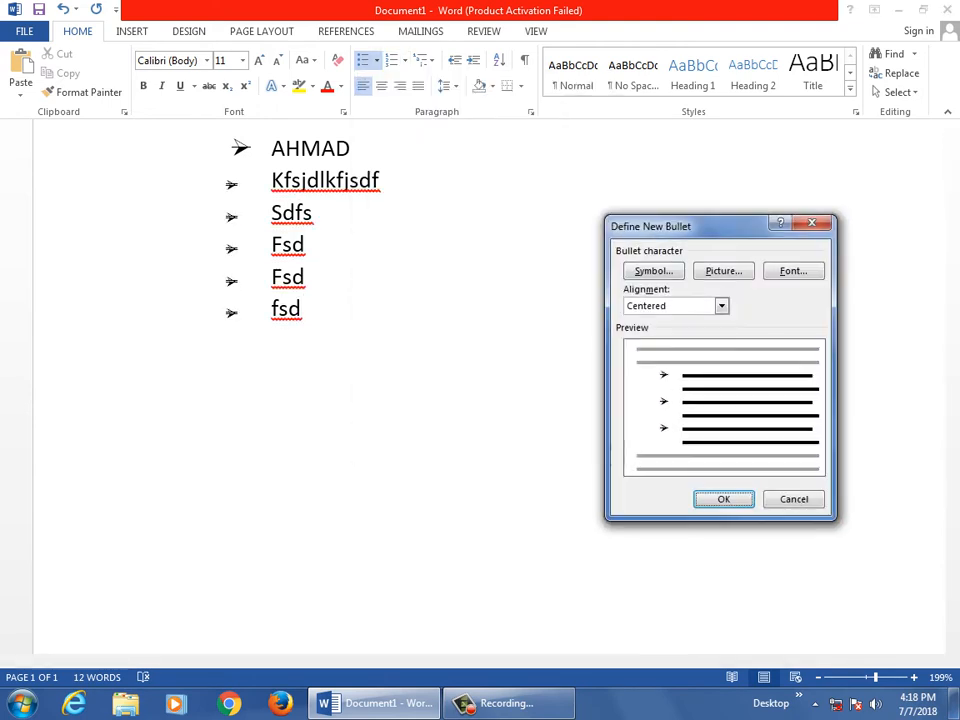
{"action": "left_click", "coordinate": [721, 305]}
{"action": "left_click", "coordinate": [637, 342]}
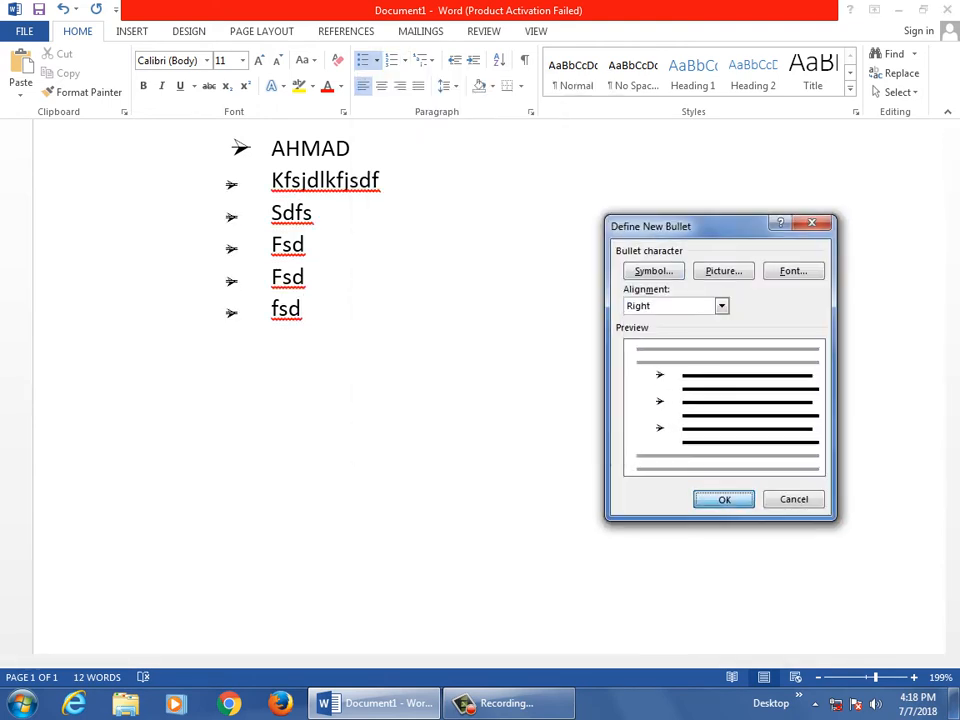
{"action": "left_click", "coordinate": [723, 499]}
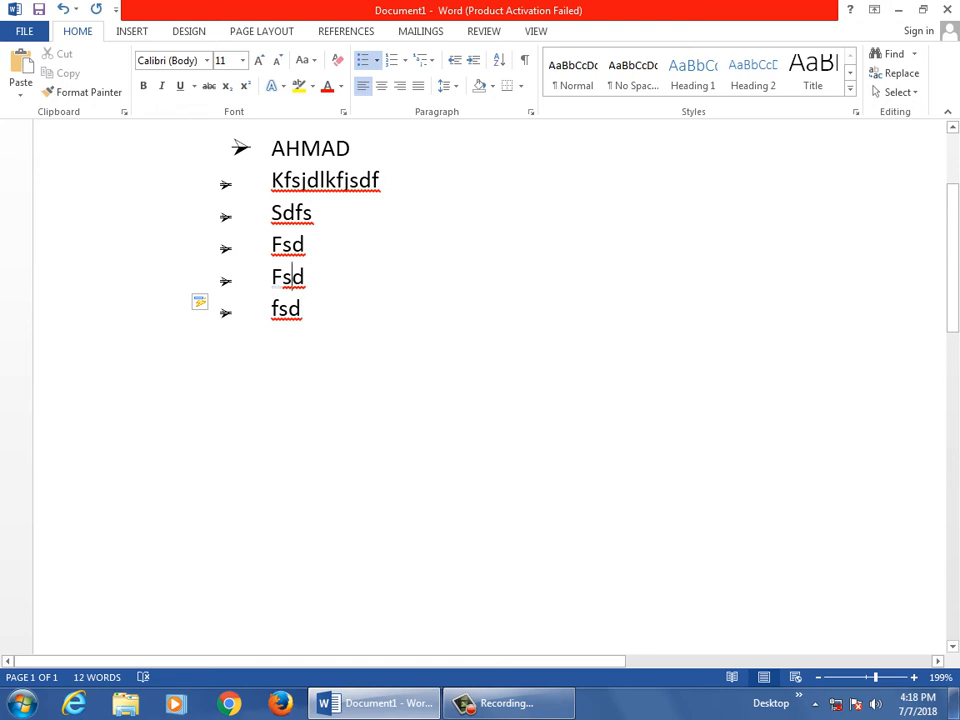
{"action": "key", "text": "Return"}
{"action": "type", "text": "gdgdf gdfg dfg df gdf gfd g"}
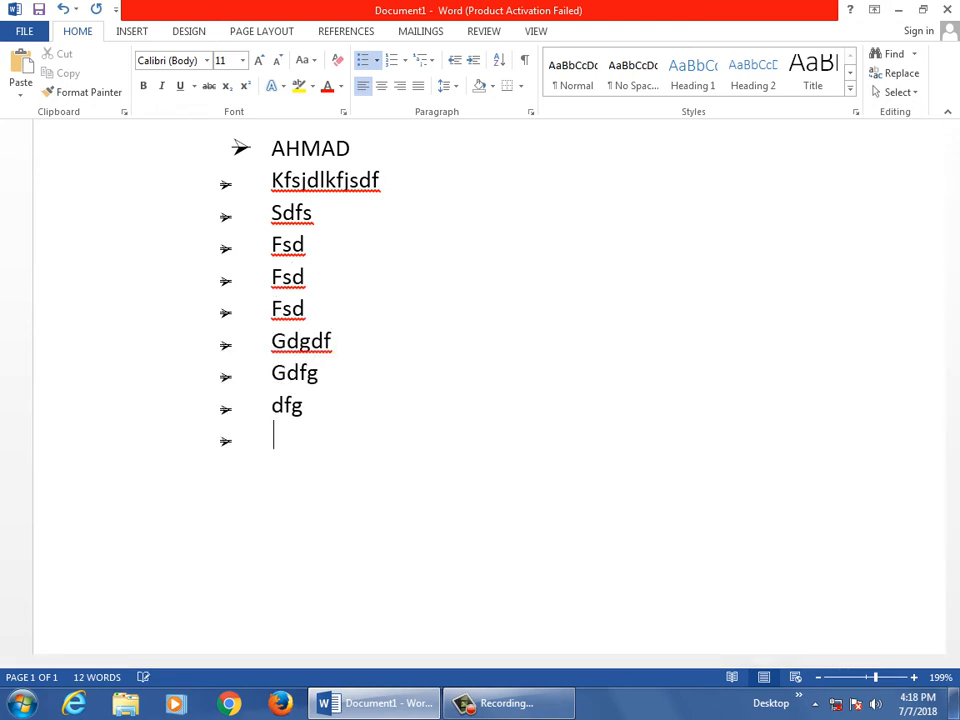
- Review the alignment choices for a new bullet and cancel the definition
{"action": "left_click", "coordinate": [376, 60]}
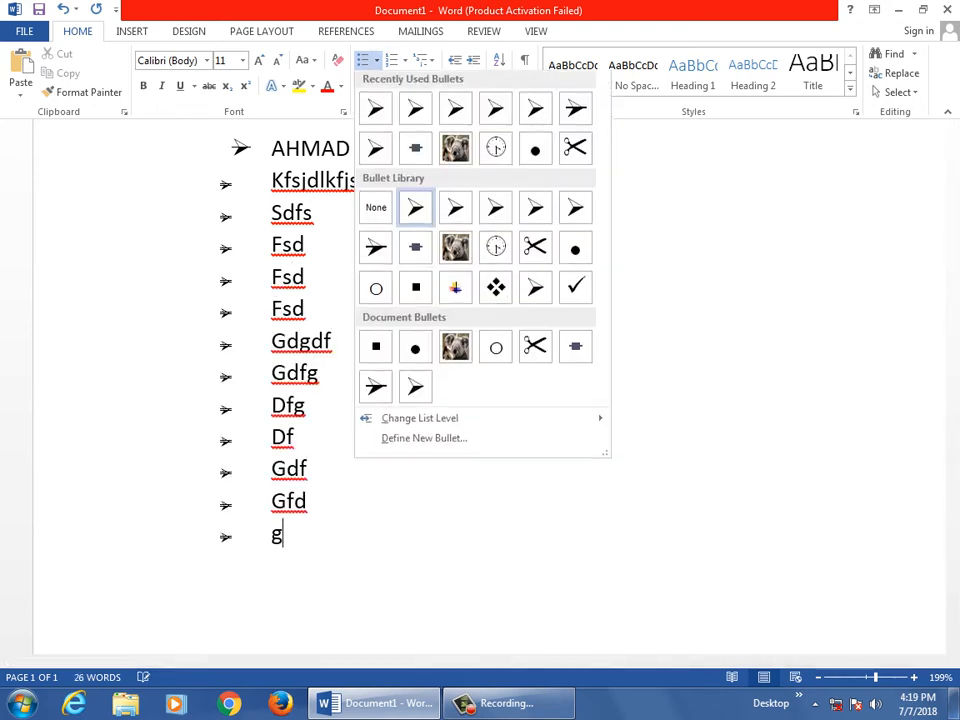
{"action": "left_click", "coordinate": [424, 437]}
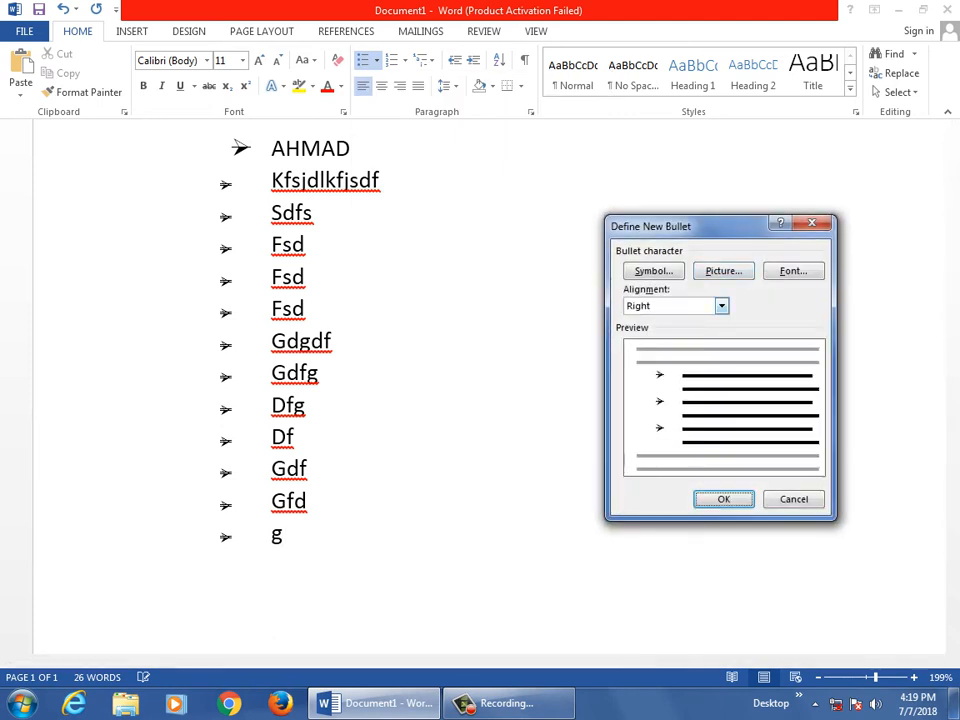
{"action": "left_click", "coordinate": [721, 305]}
{"action": "left_click", "coordinate": [723, 272]}
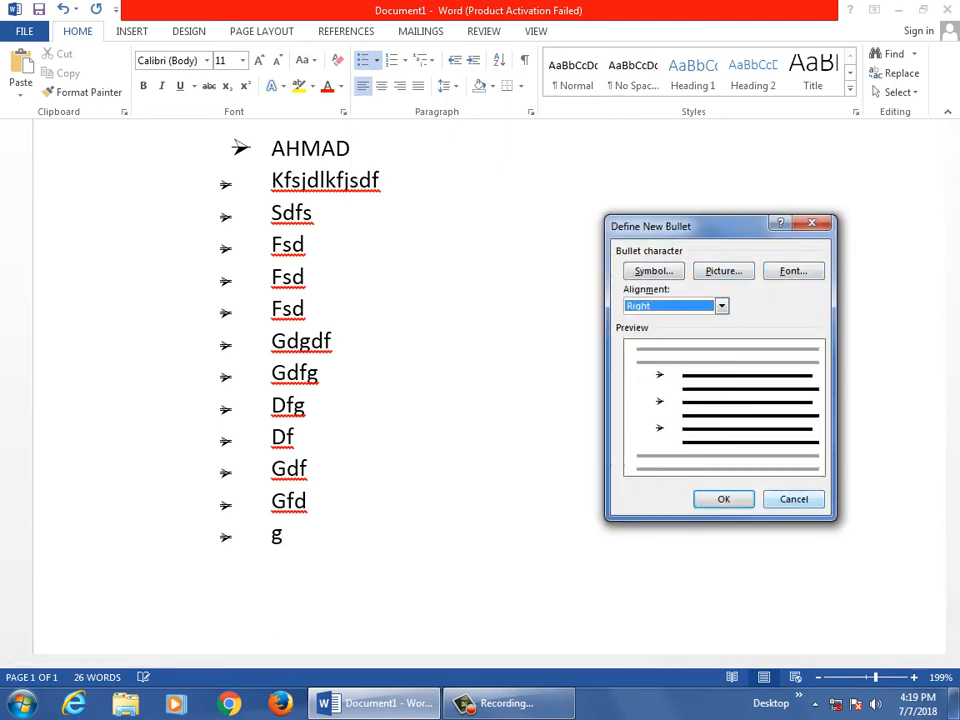
{"action": "left_click", "coordinate": [794, 499]}
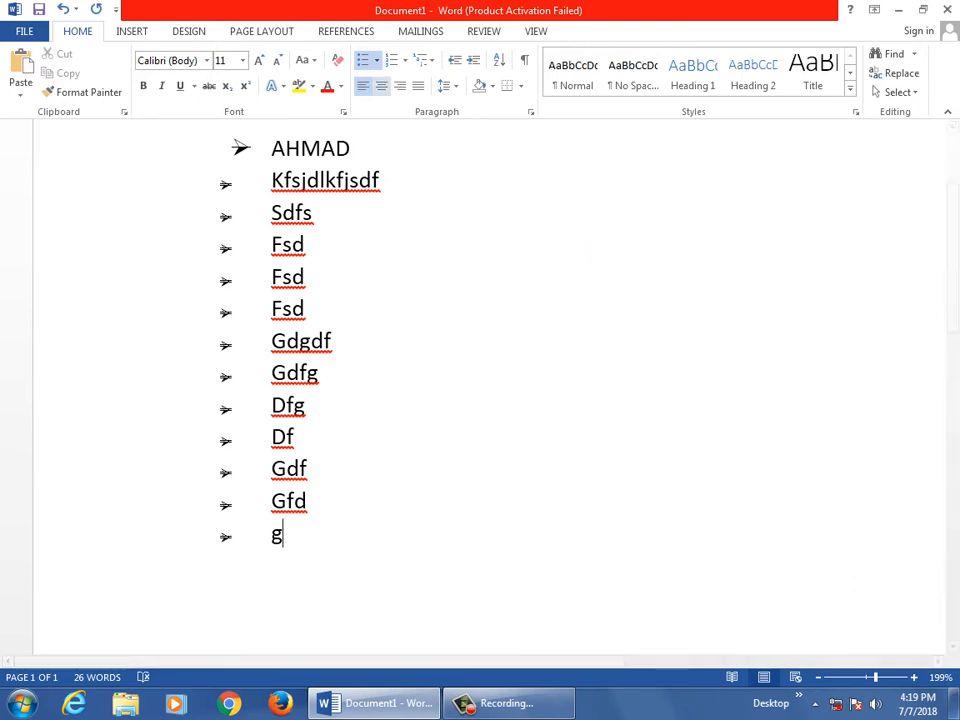
- Look through the numbering and multilevel list choices and apply the 1., 2., 3. format to the filler items
{"action": "left_click", "coordinate": [405, 60]}
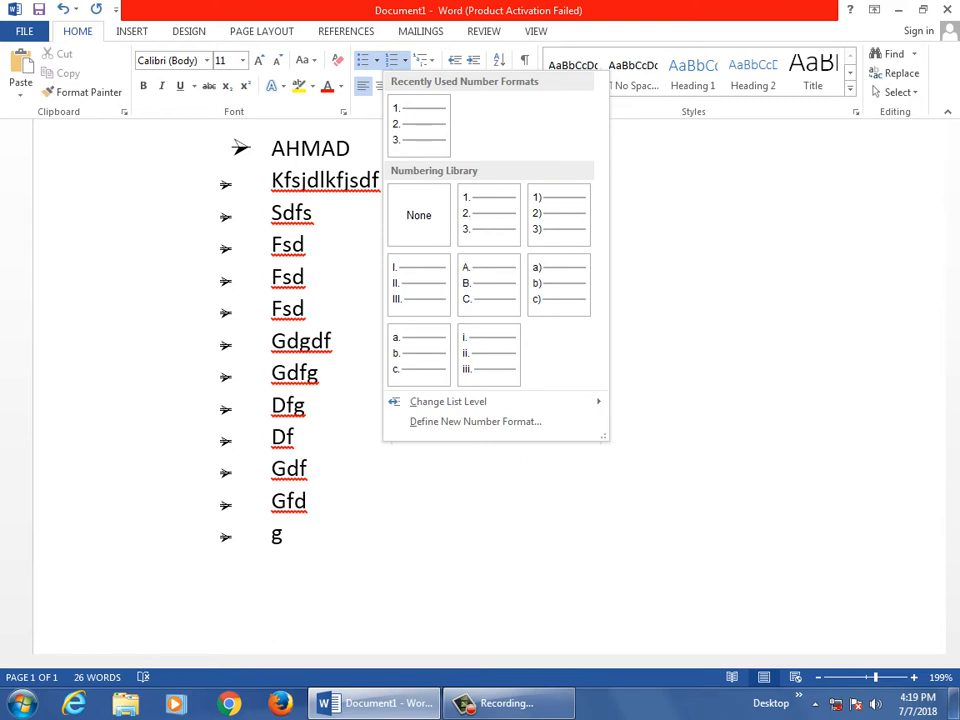
{"action": "left_click", "coordinate": [428, 60]}
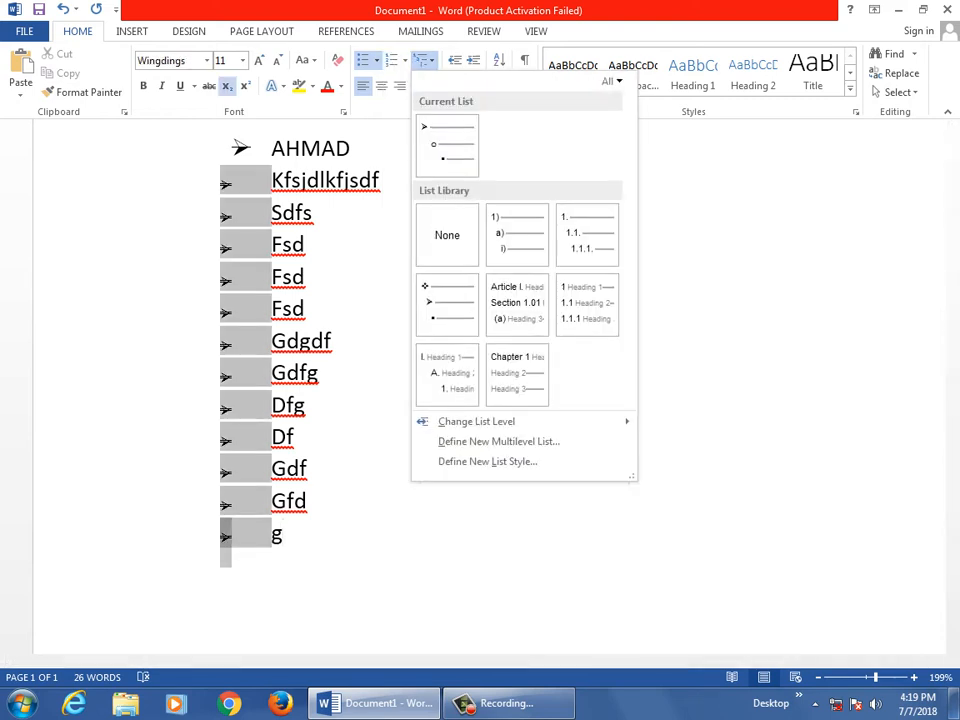
{"action": "left_click", "coordinate": [404, 60]}
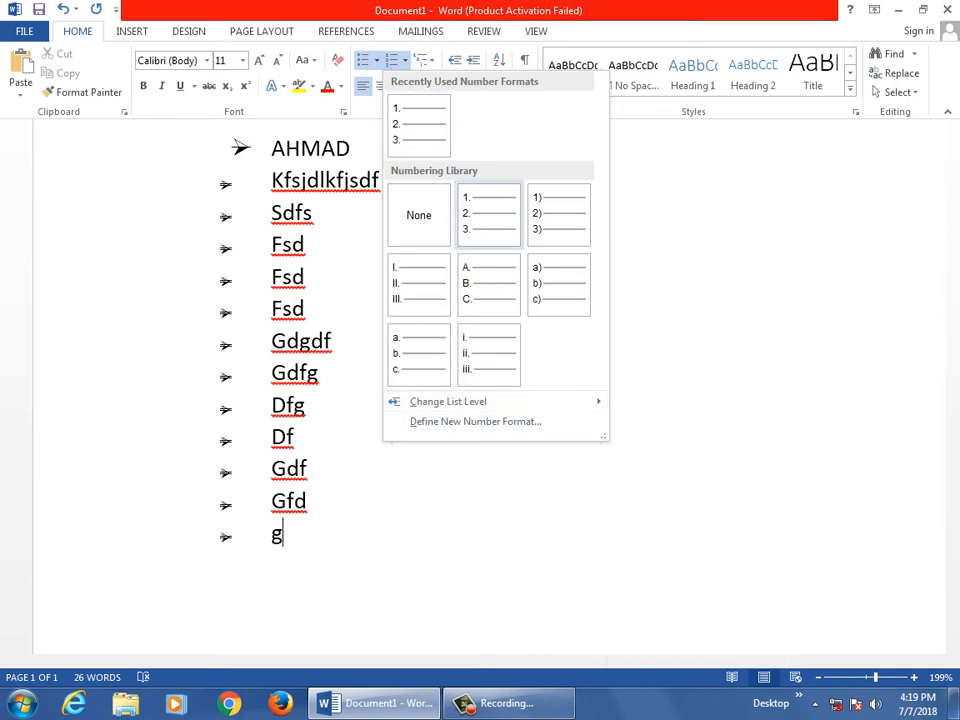
{"action": "left_click", "coordinate": [489, 214]}
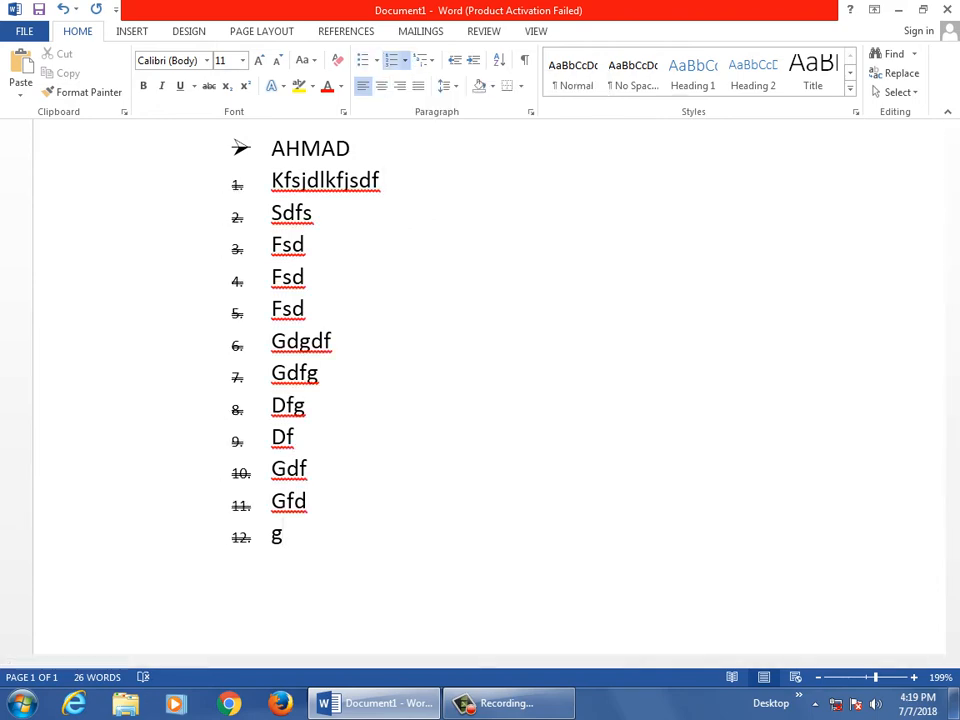
- Redefine the filler items' arrow bullet without the strikethrough, superscript and subscript font effects and apply it in place of the numbers
{"action": "left_click", "coordinate": [376, 60]}
{"action": "left_click", "coordinate": [420, 440]}
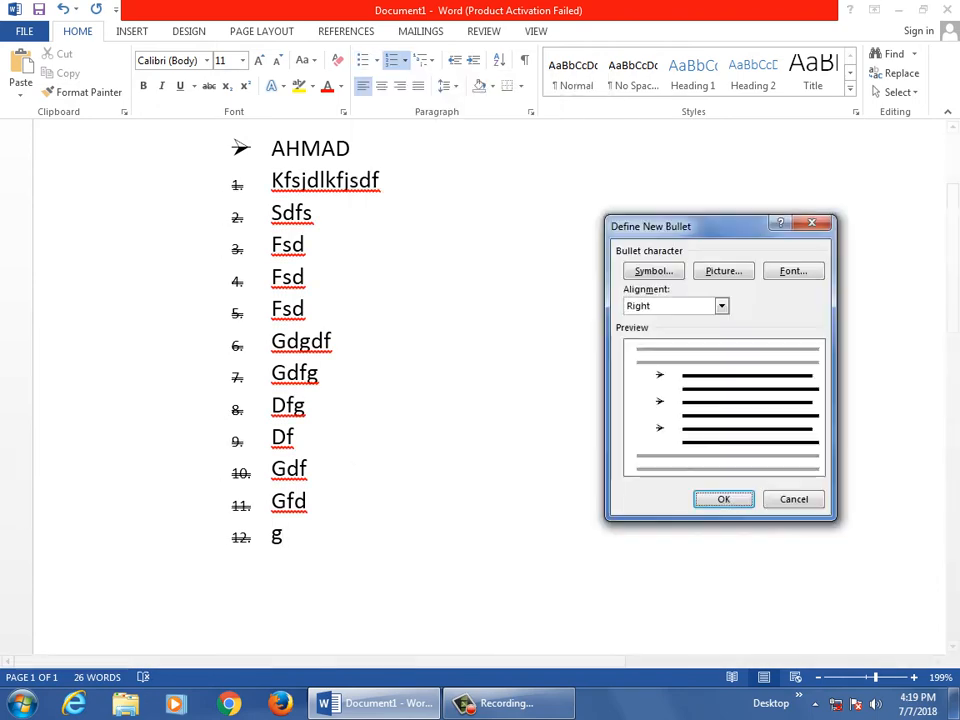
{"action": "left_click", "coordinate": [793, 271]}
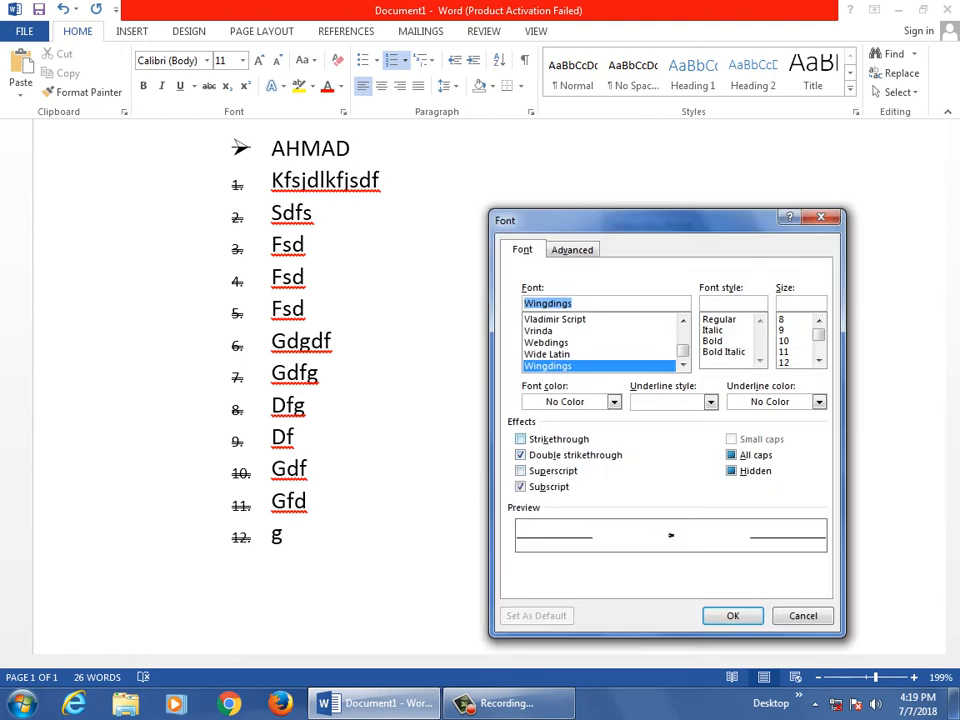
{"action": "left_click", "coordinate": [522, 439]}
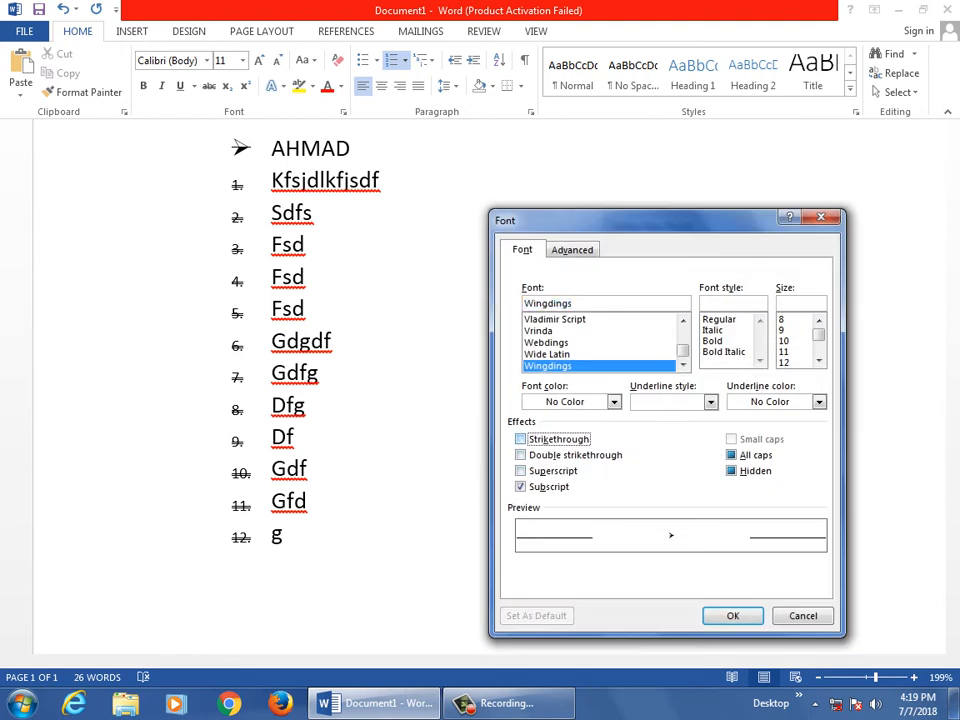
{"action": "left_click", "coordinate": [521, 455]}
{"action": "left_click", "coordinate": [521, 471]}
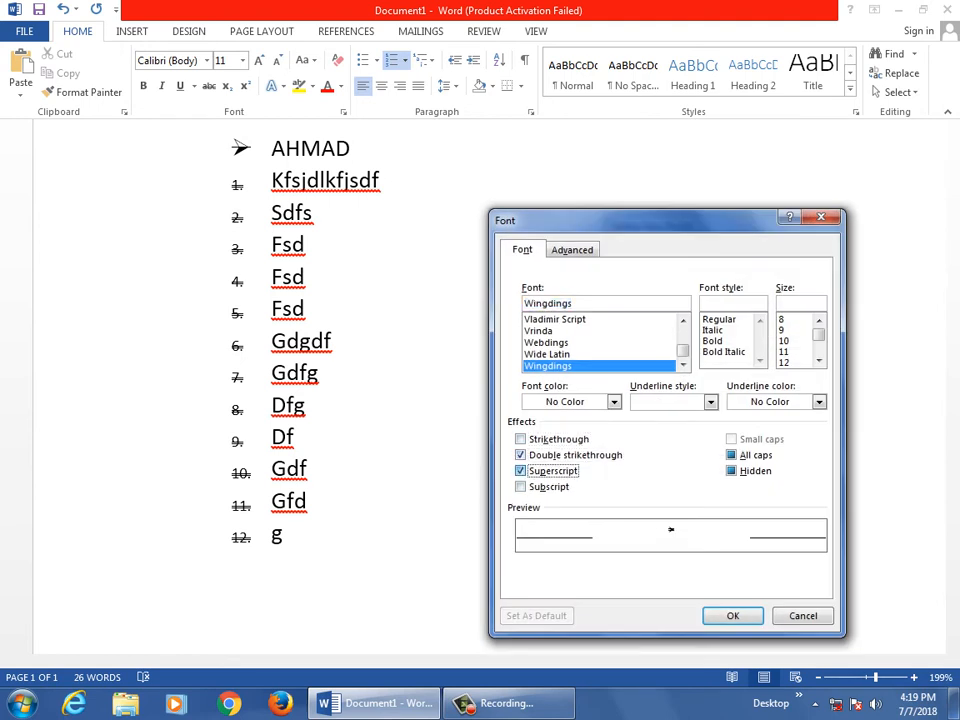
{"action": "left_click", "coordinate": [521, 471]}
{"action": "left_click", "coordinate": [521, 455]}
{"action": "left_click", "coordinate": [733, 616]}
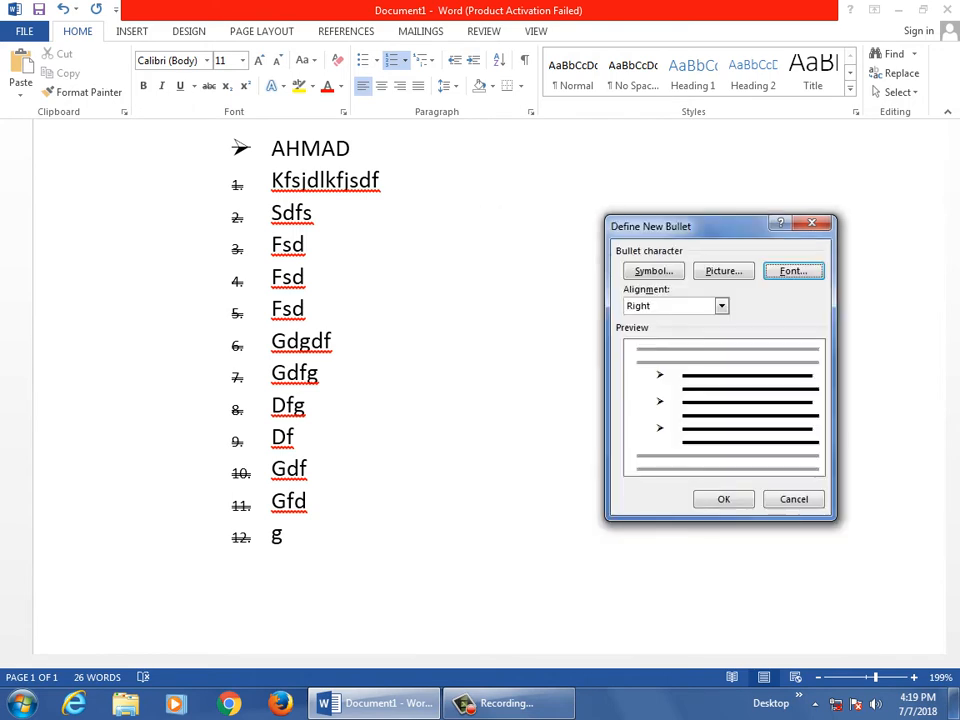
{"action": "left_click", "coordinate": [724, 499]}
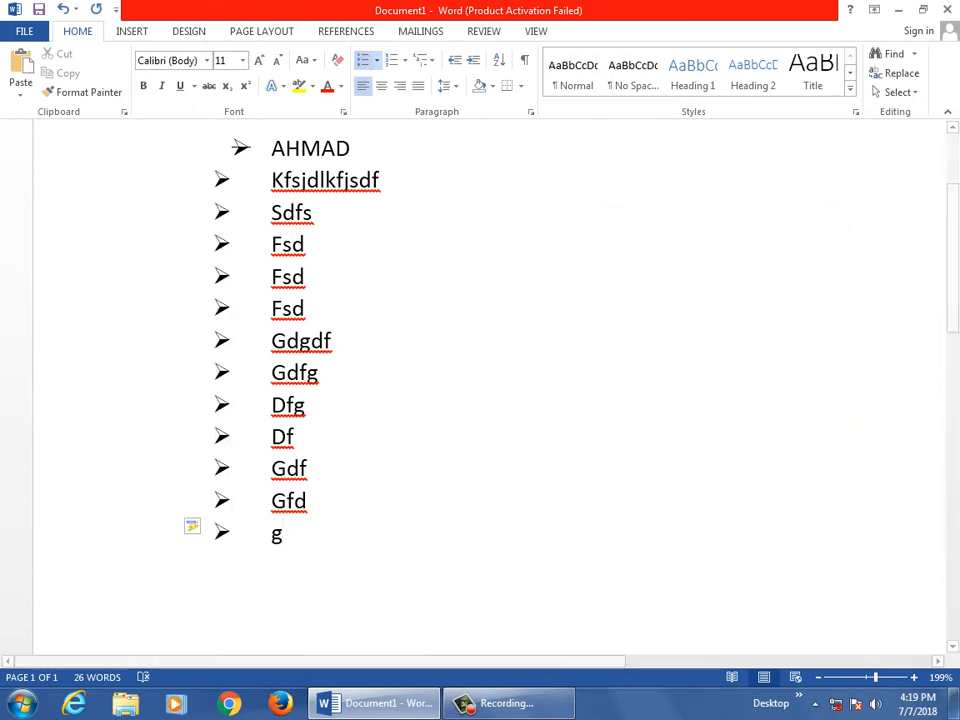
- Remove the bullets from the last item "g" and from all the list items above it
{"action": "left_click", "coordinate": [376, 60]}
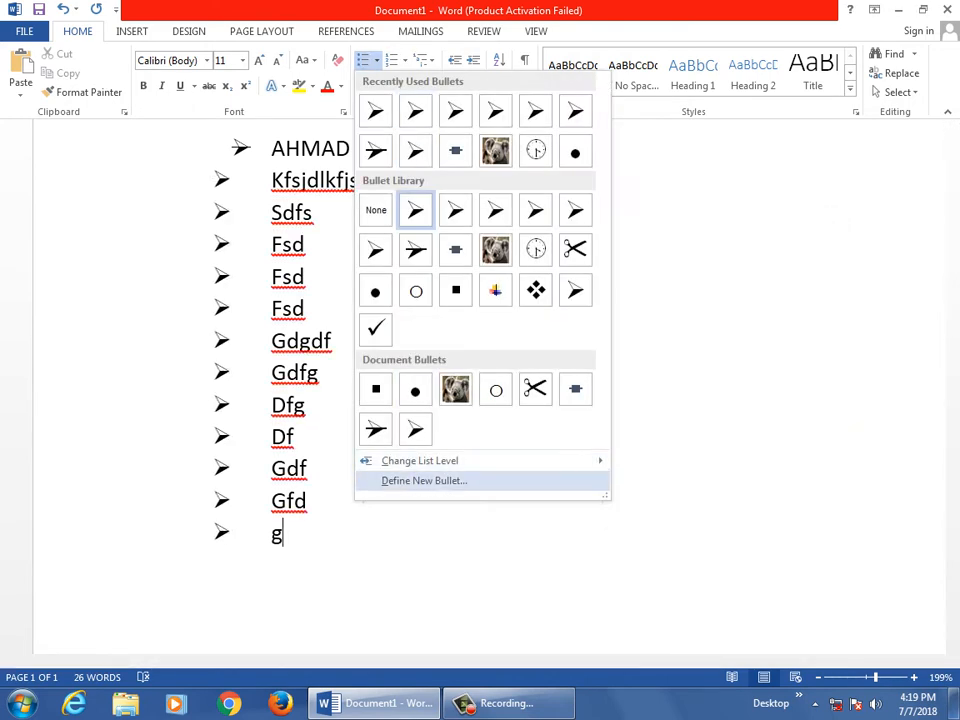
{"action": "left_click", "coordinate": [376, 210]}
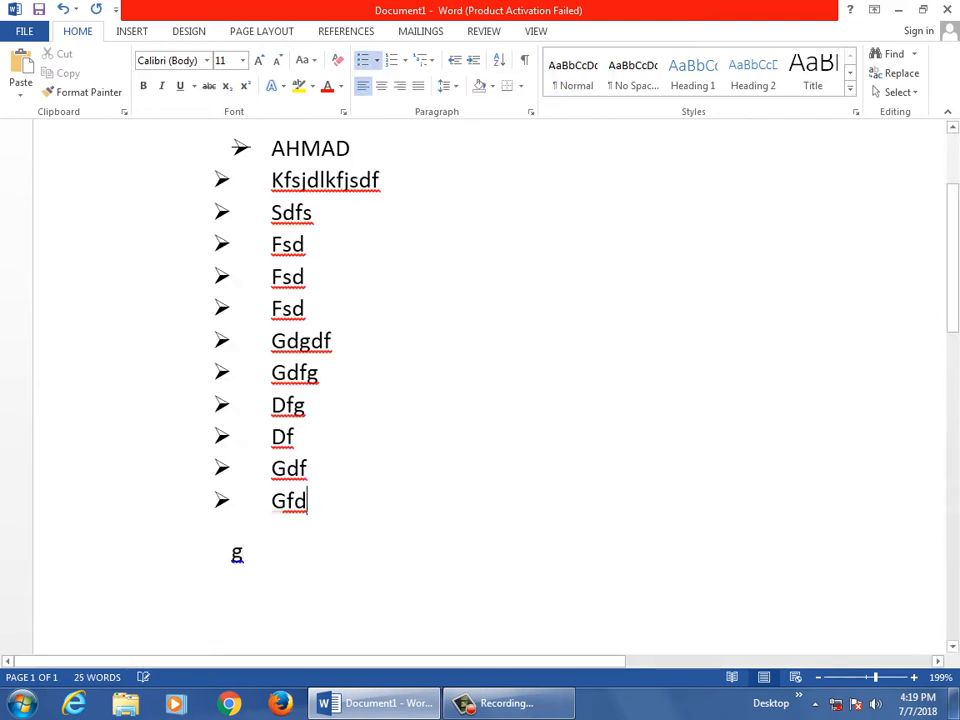
{"action": "left_click_drag", "start_coordinate": [308, 500], "coordinate": [271, 148]}
{"action": "left_click", "coordinate": [376, 60]}
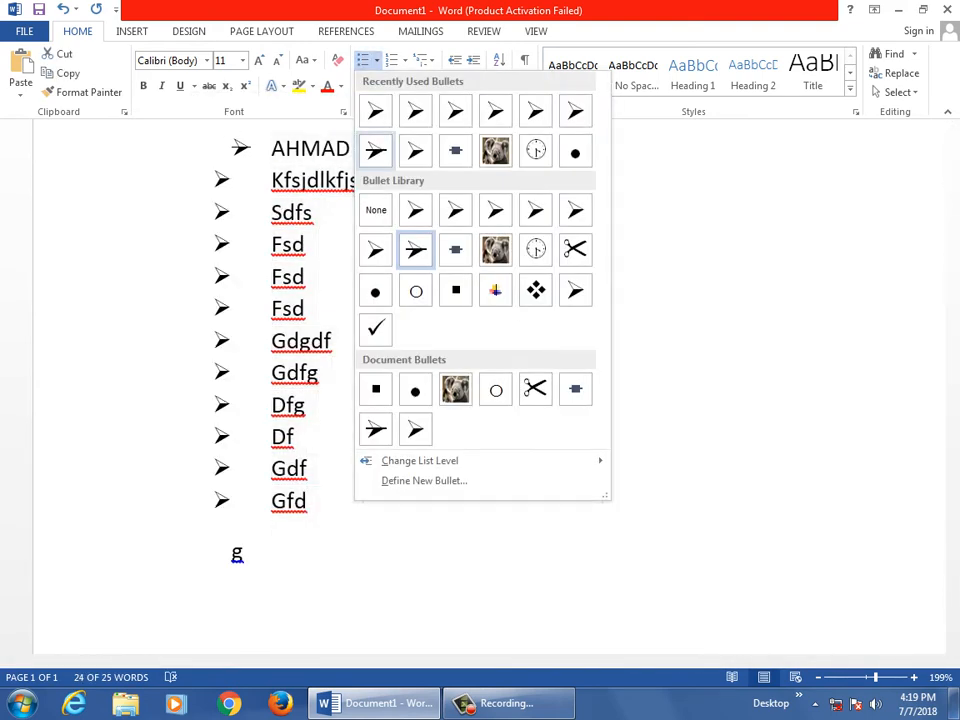
{"action": "left_click", "coordinate": [376, 210]}
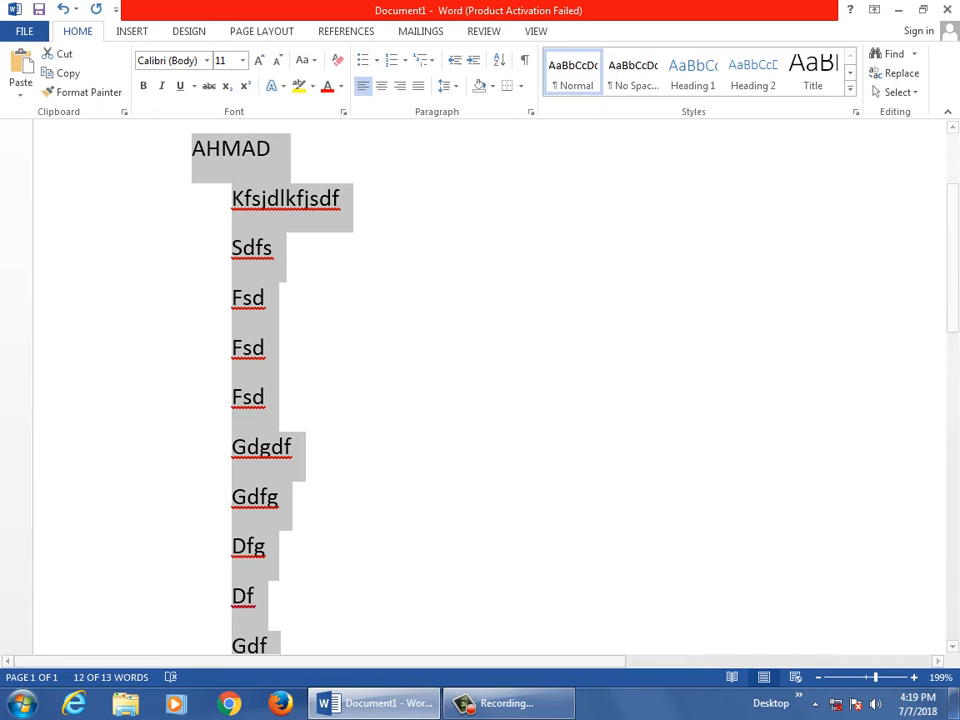
- Number the selected items with the 1., 2., 3. format and change their list level to the fifth level
{"action": "left_click", "coordinate": [403, 60]}
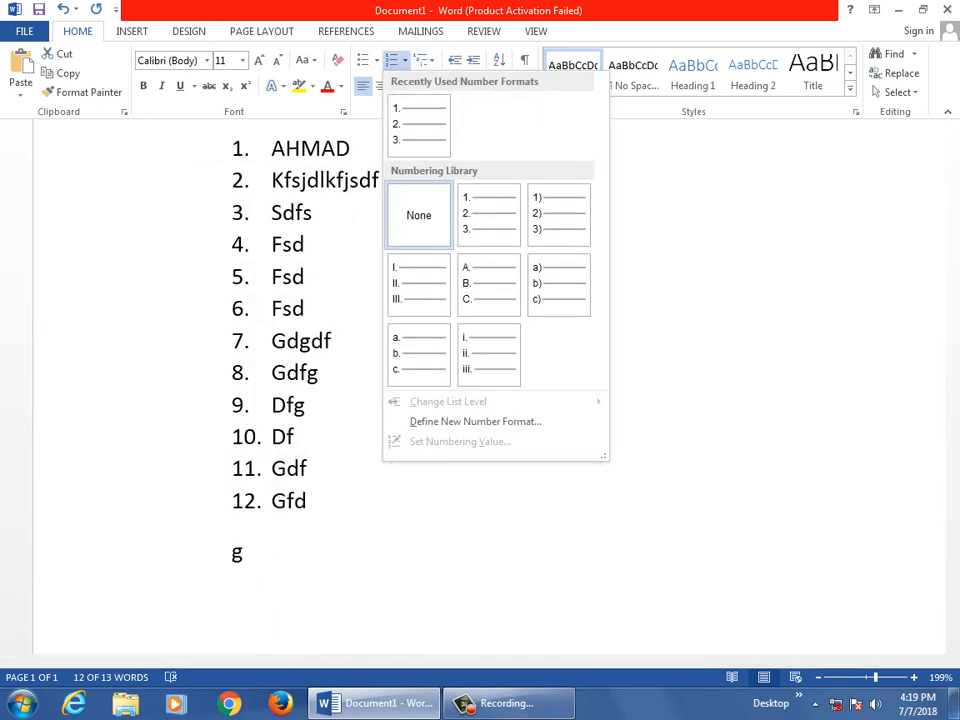
{"action": "left_click", "coordinate": [489, 215]}
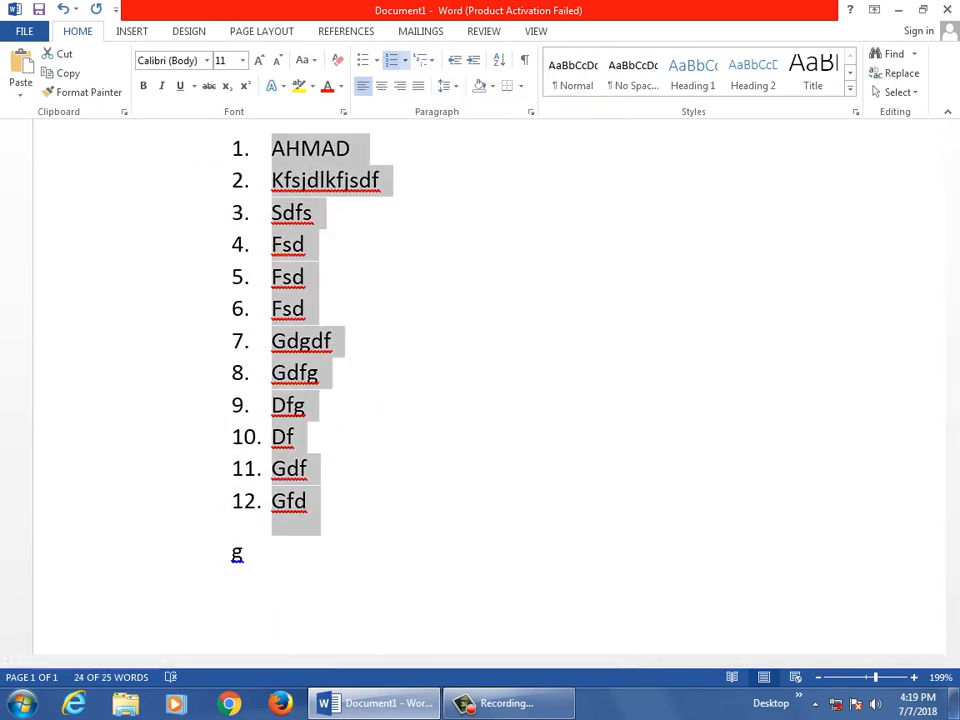
{"action": "left_click", "coordinate": [403, 60]}
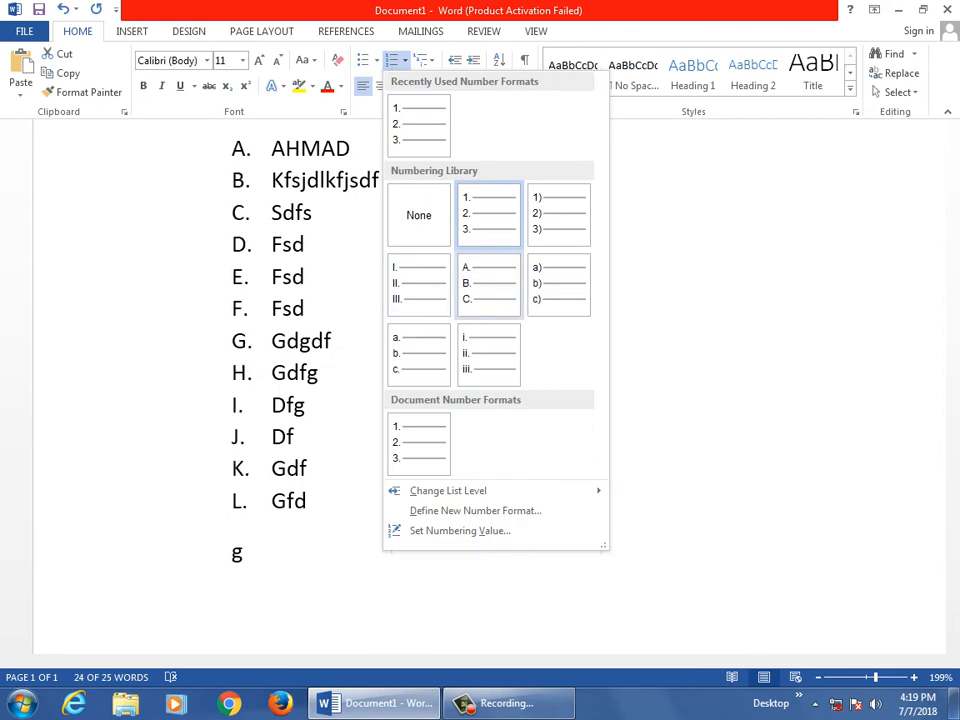
{"action": "mouse_move", "coordinate": [448, 490]}
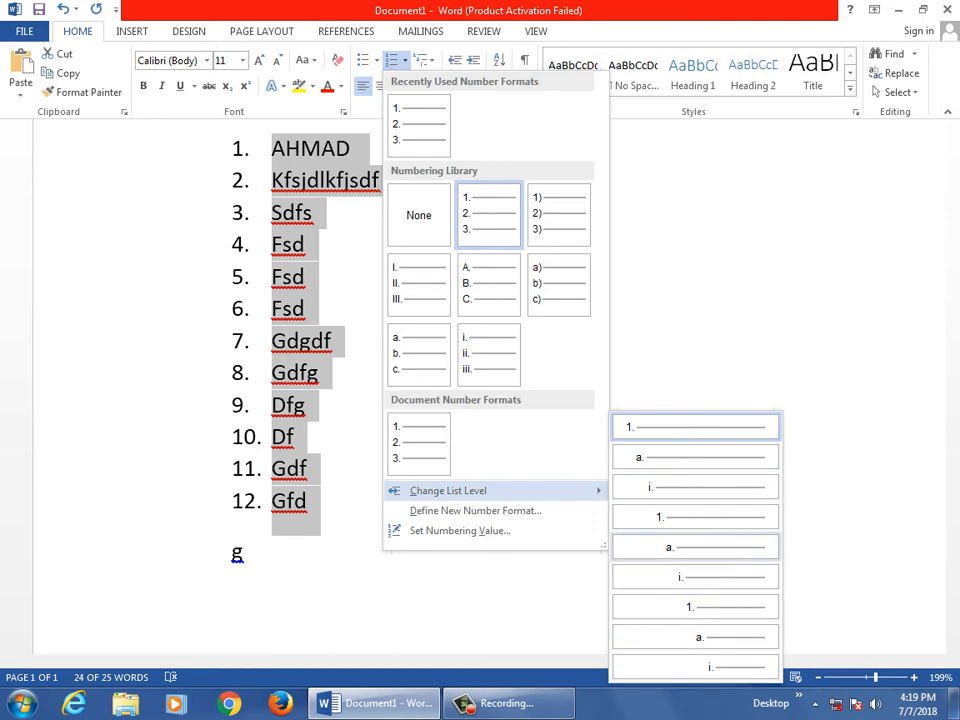
{"action": "left_click", "coordinate": [695, 457]}
{"action": "scroll", "coordinate": [480, 400], "scroll_direction": "up", "scroll_amount": 3}
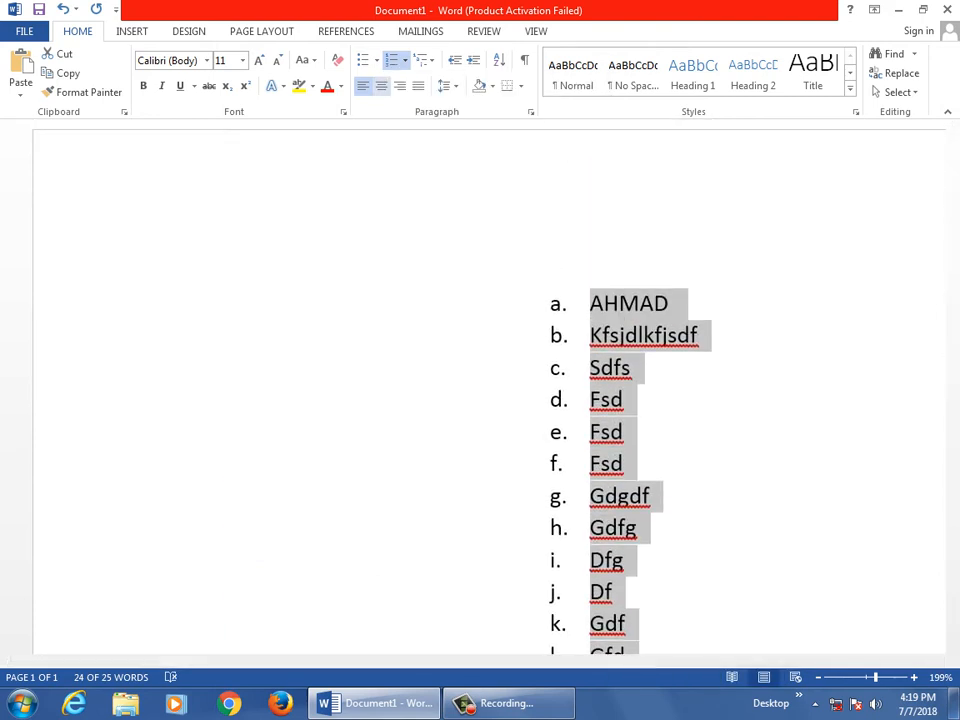
- Look at the numbering value settings of the selected list and close them without changes
{"action": "left_click", "coordinate": [404, 60]}
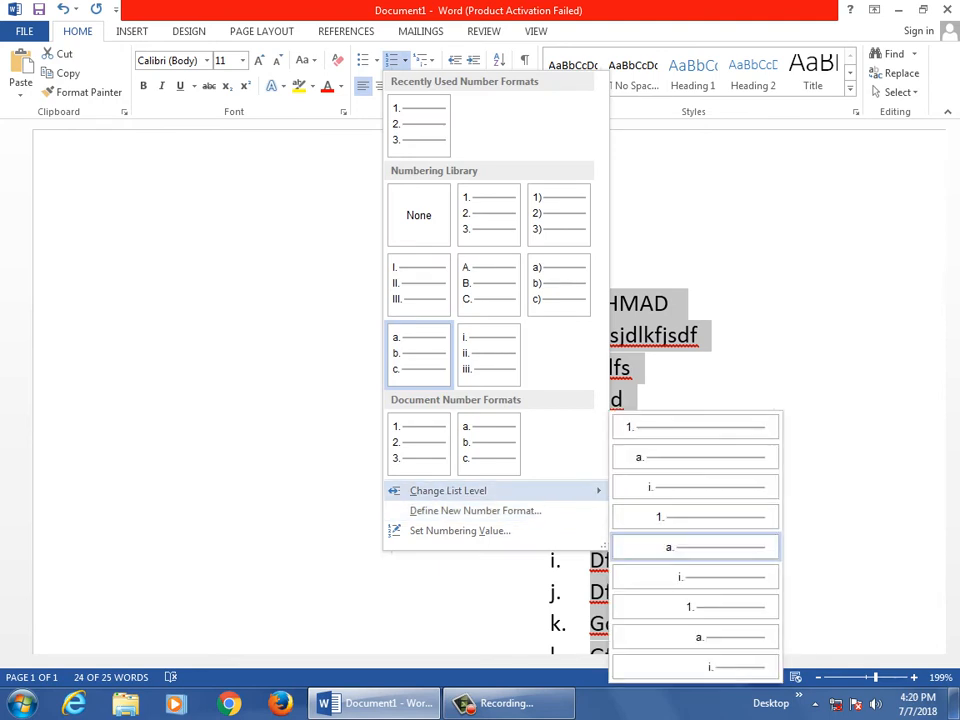
{"action": "left_click", "coordinate": [460, 530]}
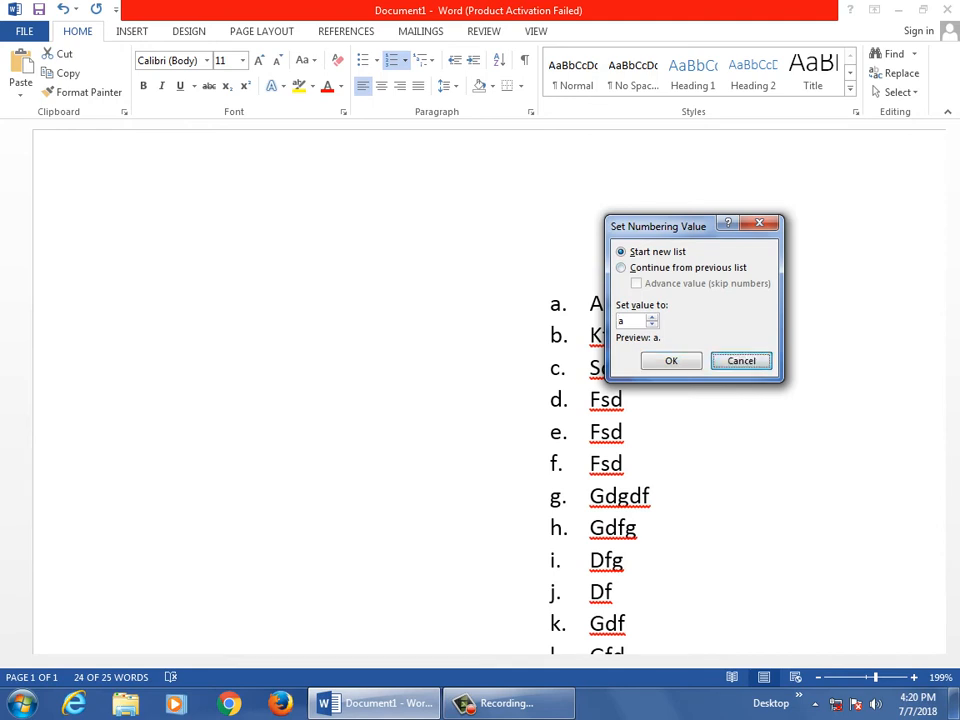
{"action": "left_click_drag", "start_coordinate": [660, 226], "coordinate": [337, 141]}
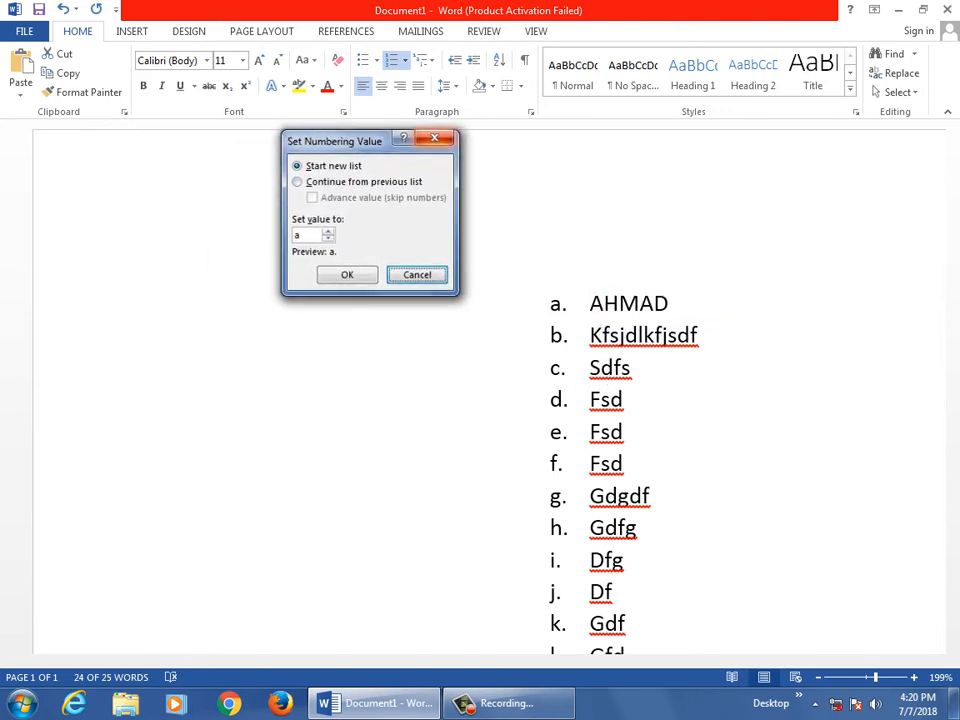
{"action": "key", "text": "Escape"}
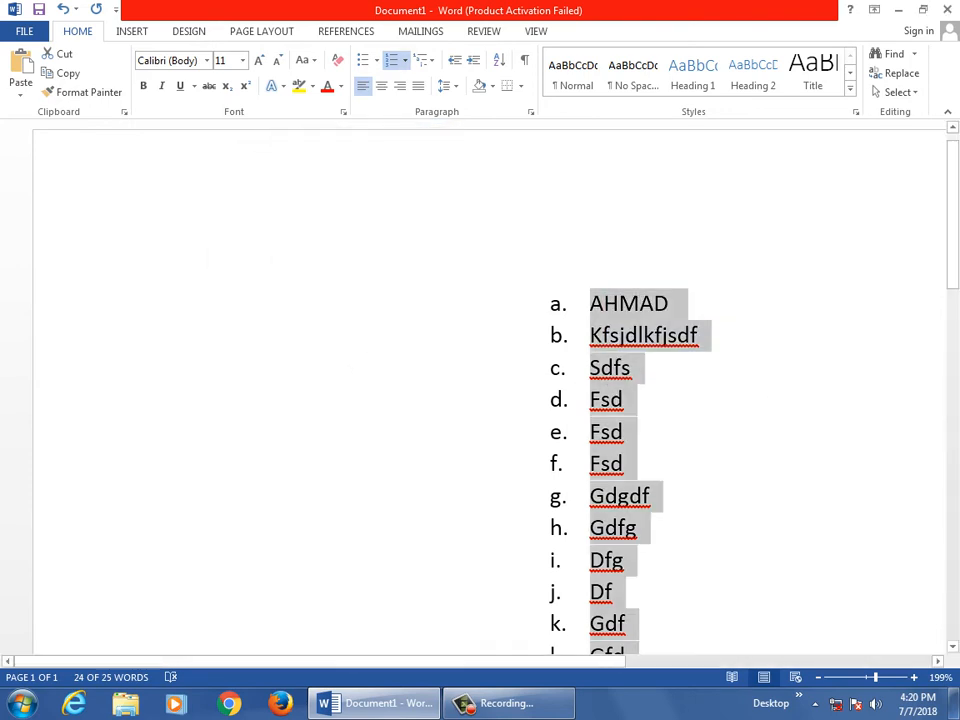
- Reset the selected items to first-level 1., 2., 3. numbering and delete the last line "g"
{"action": "left_click", "coordinate": [391, 60]}
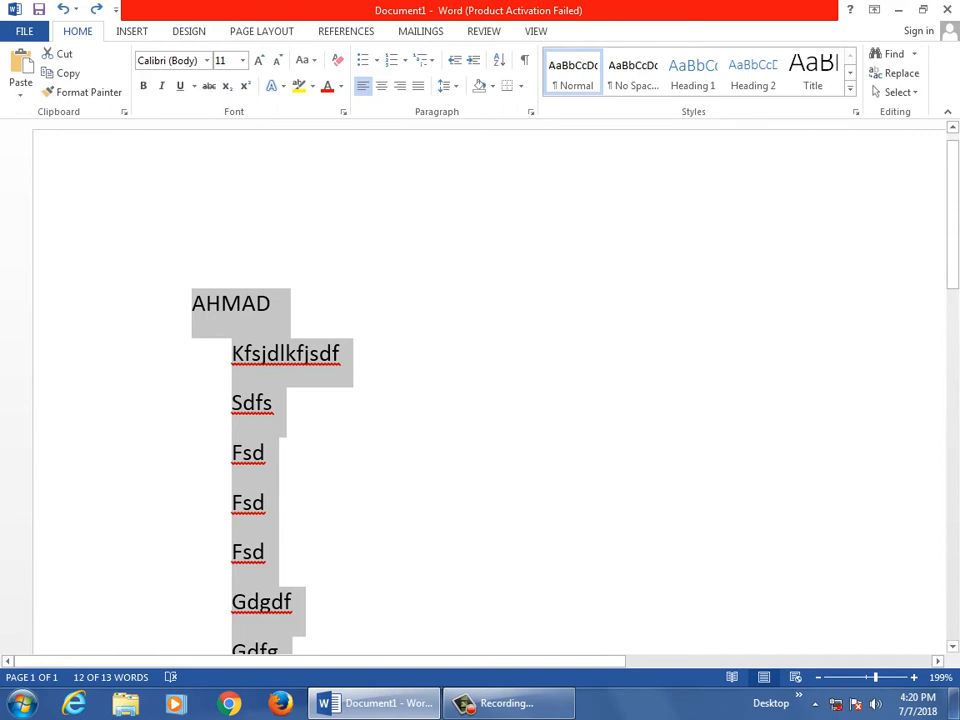
{"action": "left_click", "coordinate": [391, 60]}
{"action": "scroll", "coordinate": [490, 390], "scroll_direction": "down", "scroll_amount": 4}
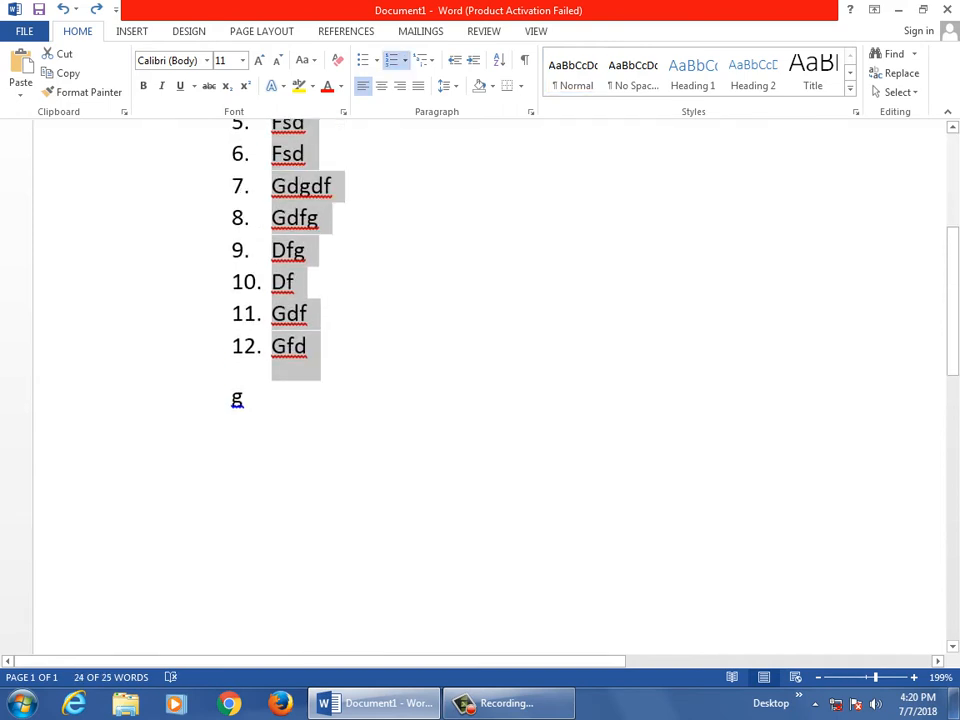
{"action": "left_click", "coordinate": [244, 399]}
{"action": "key", "text": "BackSpace"}
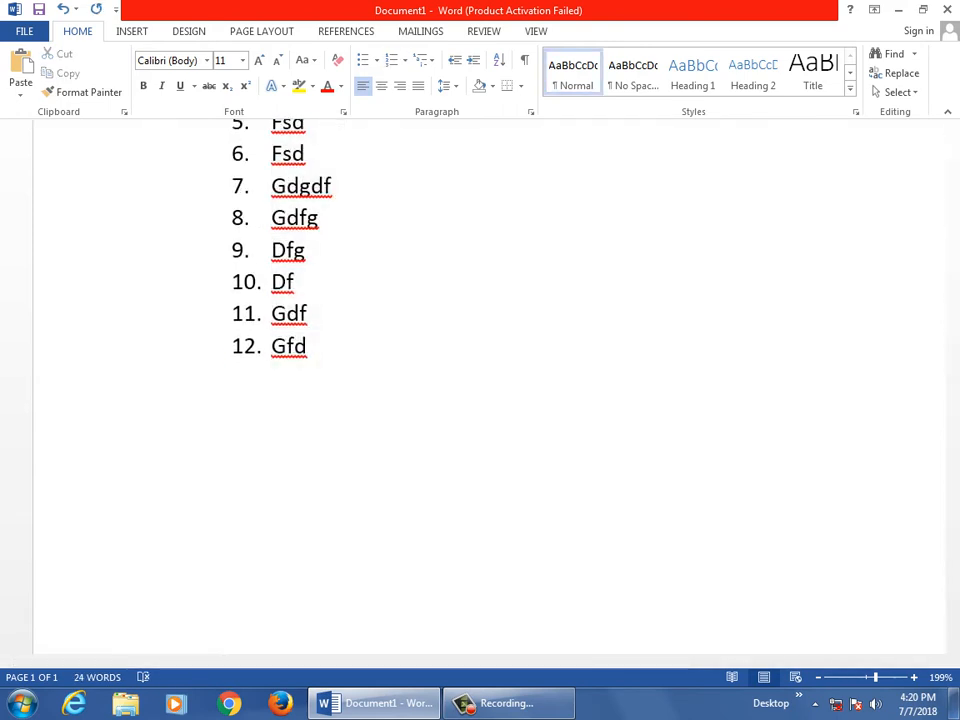
- Replace the whole document content with the sample text formula =rand()
{"action": "key", "text": "ctrl+a"}
{"action": "type", "text": "=rand"}
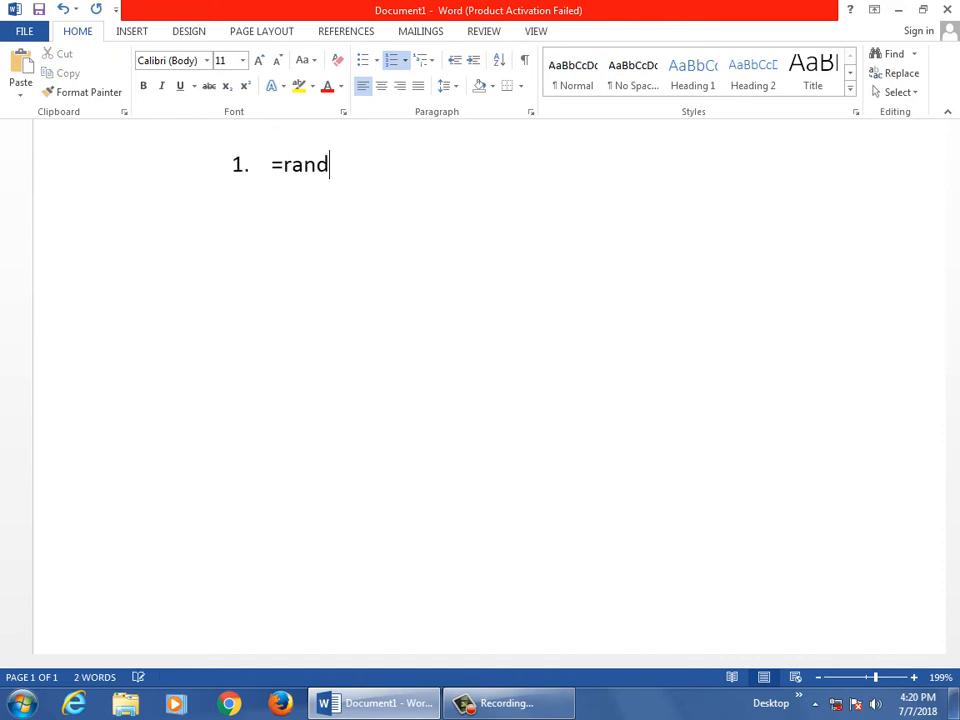
{"action": "type", "text": "()"}
{"action": "key", "text": "Return"}
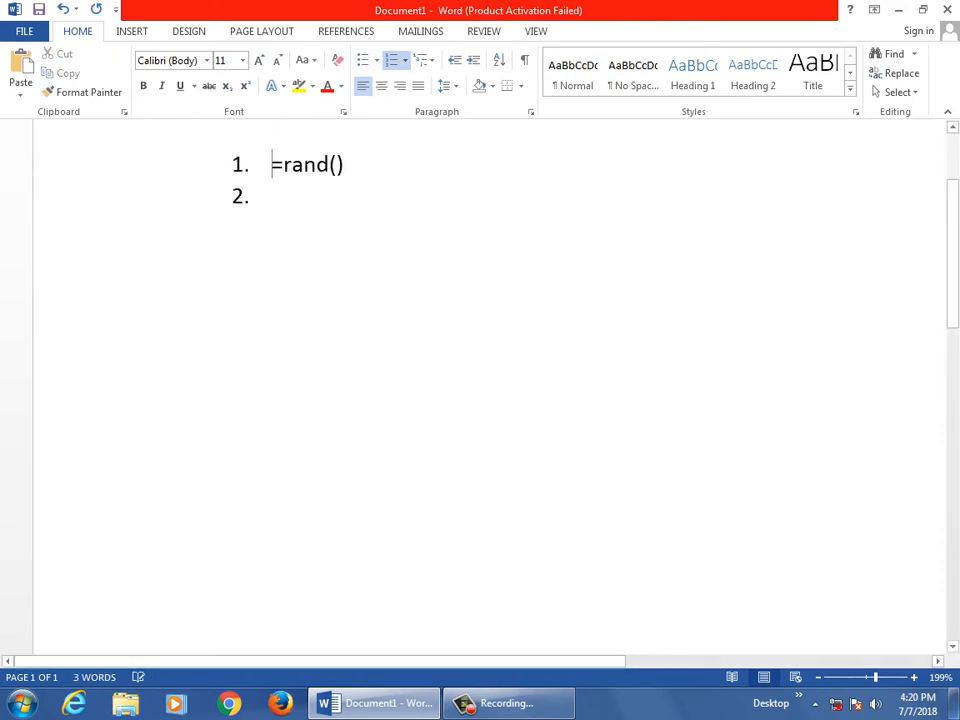
- Take the =rand() line out of the list and run the formula to generate sample paragraphs
{"action": "key", "text": "alt+h"}
{"action": "key", "text": "u"}
{"action": "key", "text": "Down"}
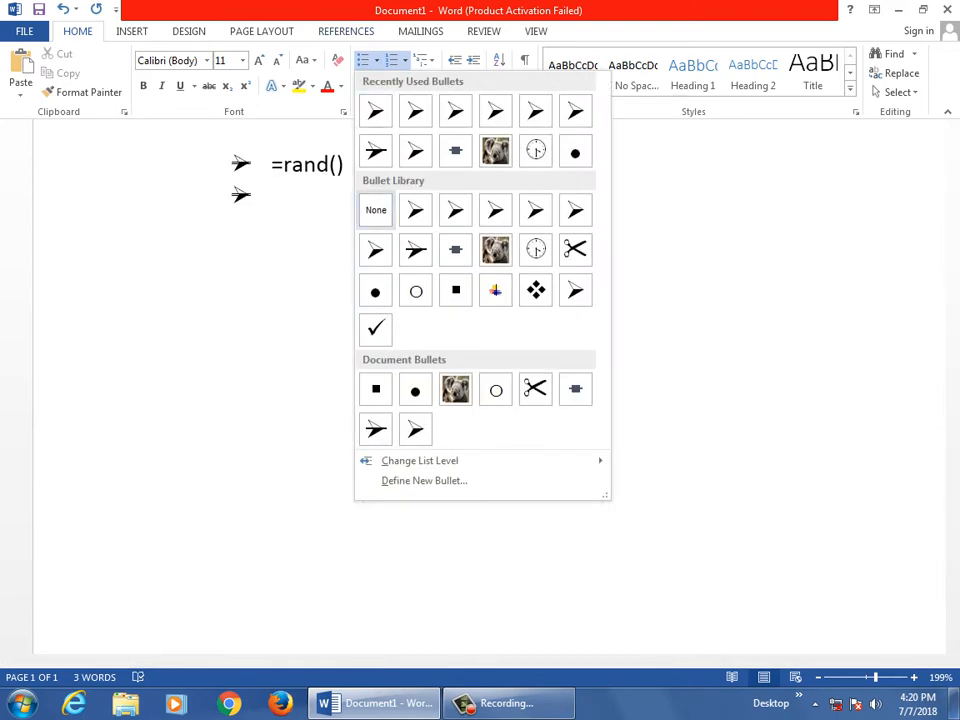
{"action": "key", "text": "Escape"}
{"action": "key", "text": "shift+End"}
{"action": "key", "text": "Down"}
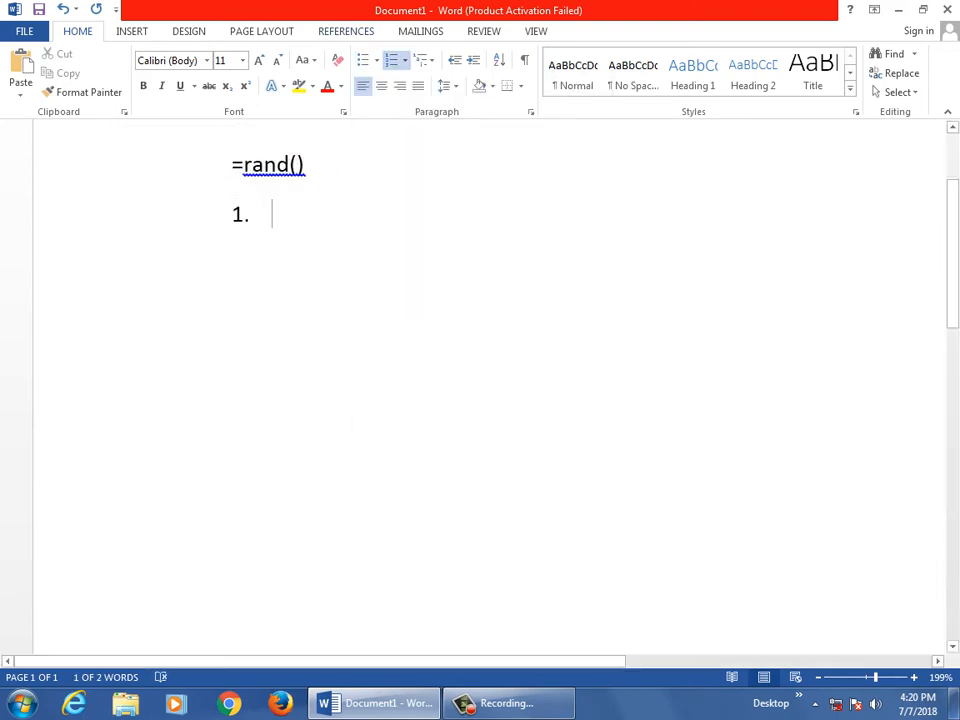
{"action": "key", "text": "Up"}
{"action": "key", "text": "End"}
{"action": "key", "text": "Return"}
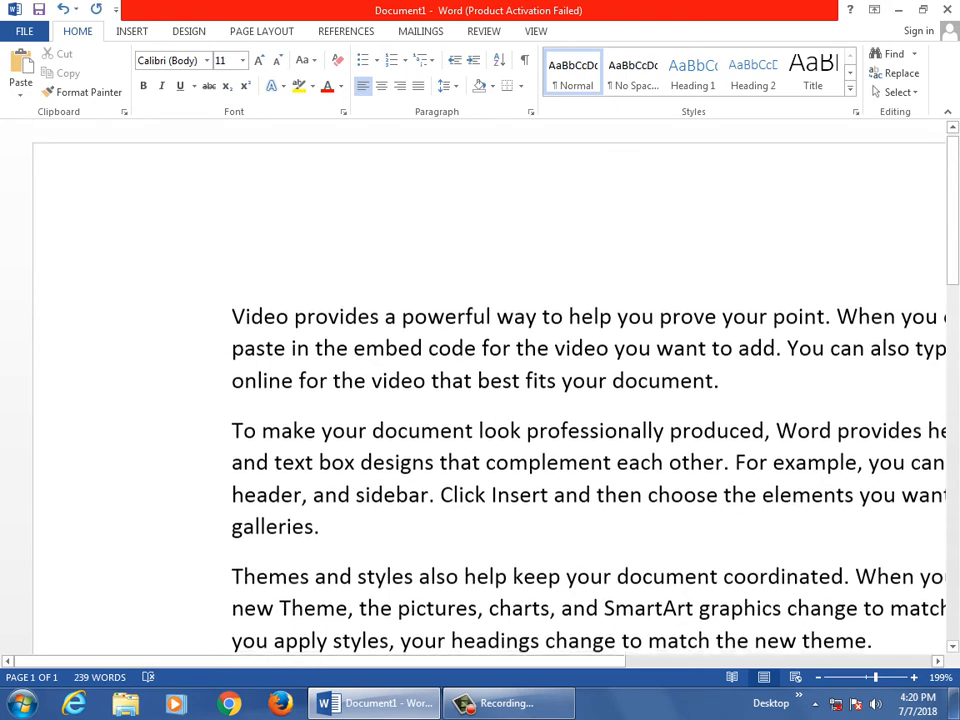
{"action": "key", "text": "ctrl+a"}
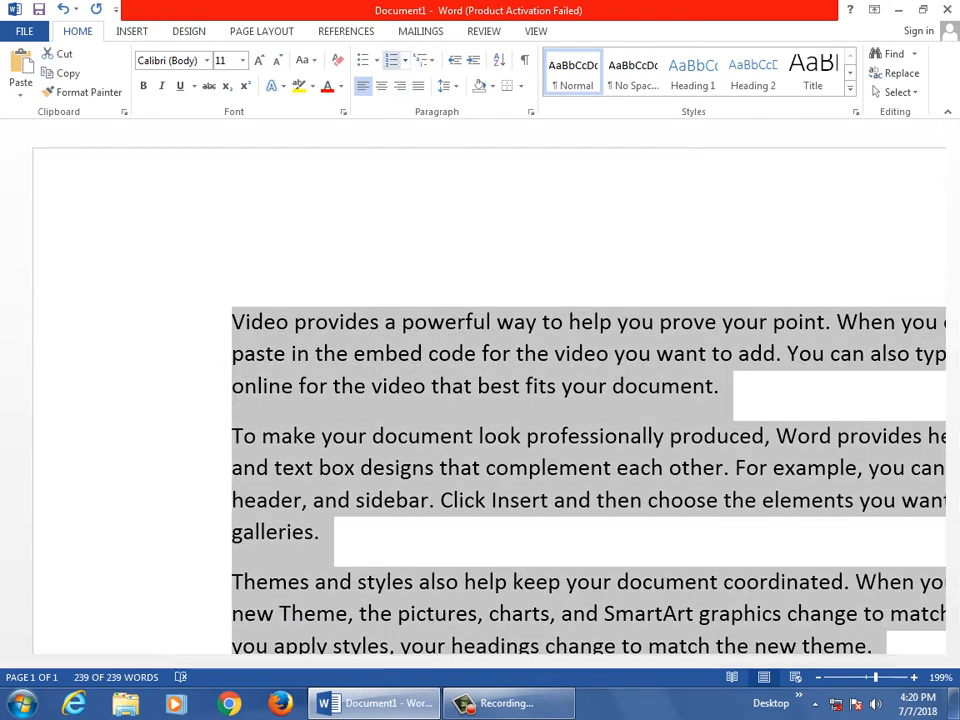
{"action": "left_click", "coordinate": [404, 60]}
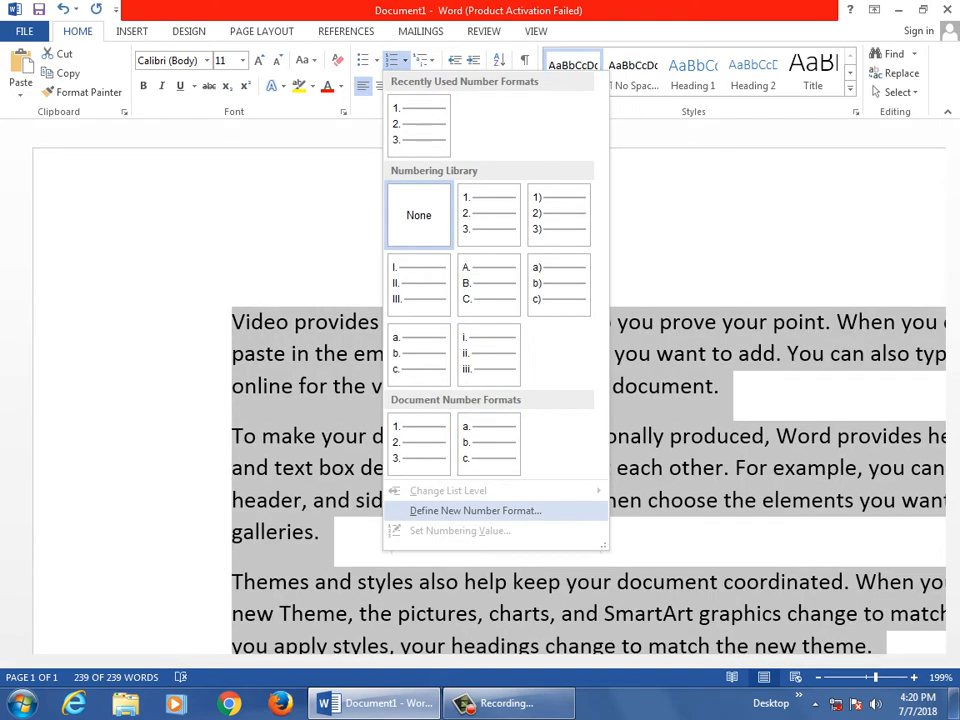
{"action": "left_click", "coordinate": [333, 436]}
- Number the first sample paragraph with the 1., 2., 3. format and set it to continue from the previous list
{"action": "left_click", "coordinate": [351, 353]}
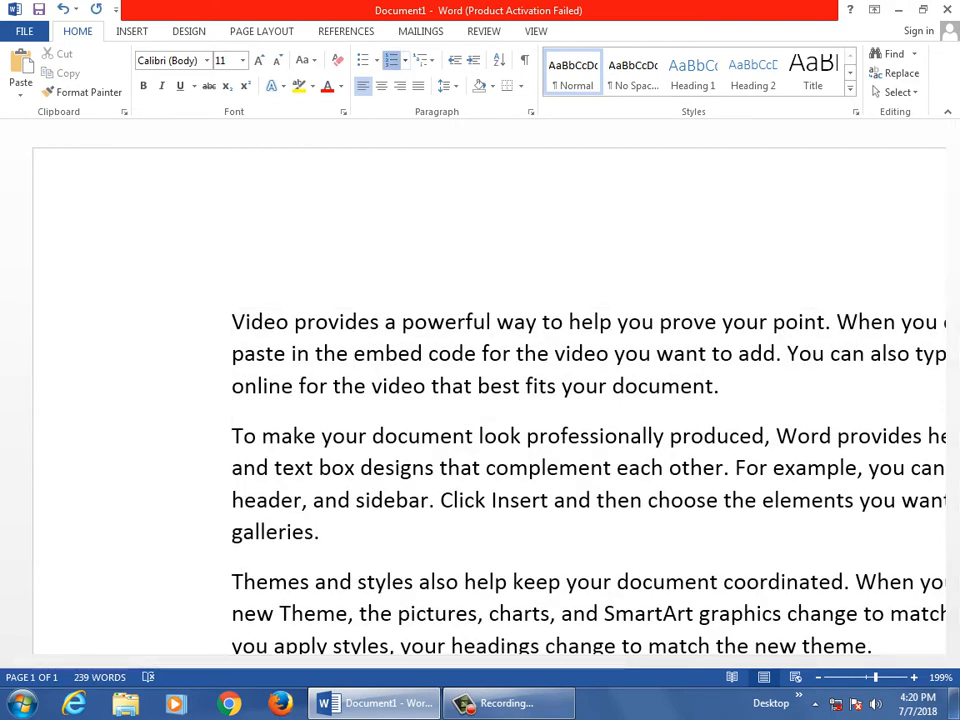
{"action": "left_click", "coordinate": [392, 60]}
{"action": "left_click", "coordinate": [404, 60]}
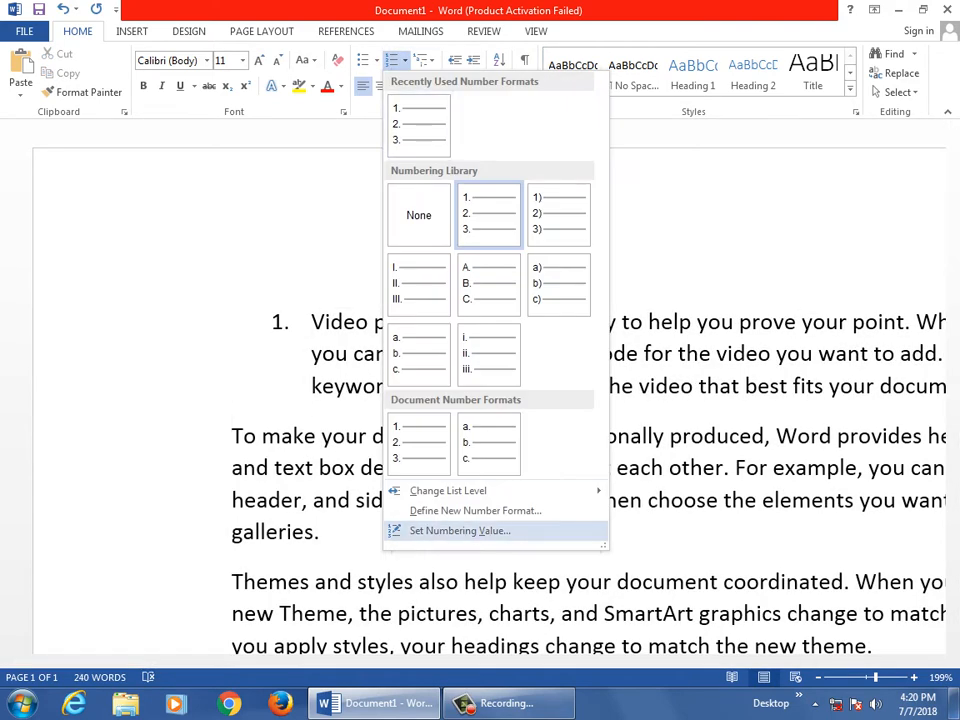
{"action": "left_click", "coordinate": [460, 530]}
{"action": "left_click_drag", "start_coordinate": [345, 140], "coordinate": [610, 260]}
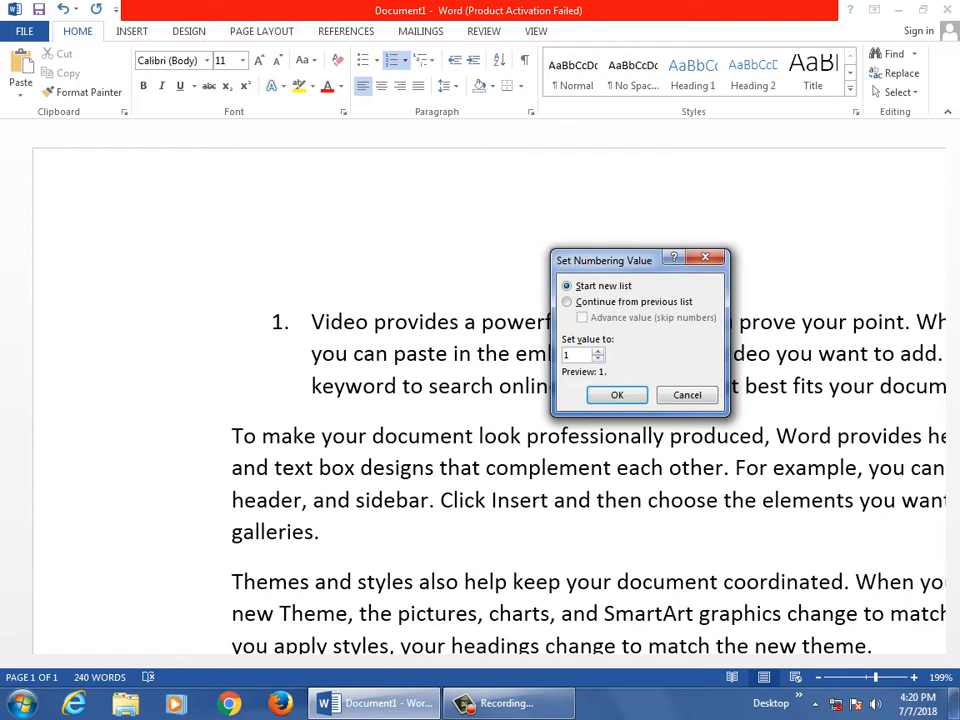
{"action": "left_click", "coordinate": [567, 301]}
{"action": "left_click", "coordinate": [617, 395]}
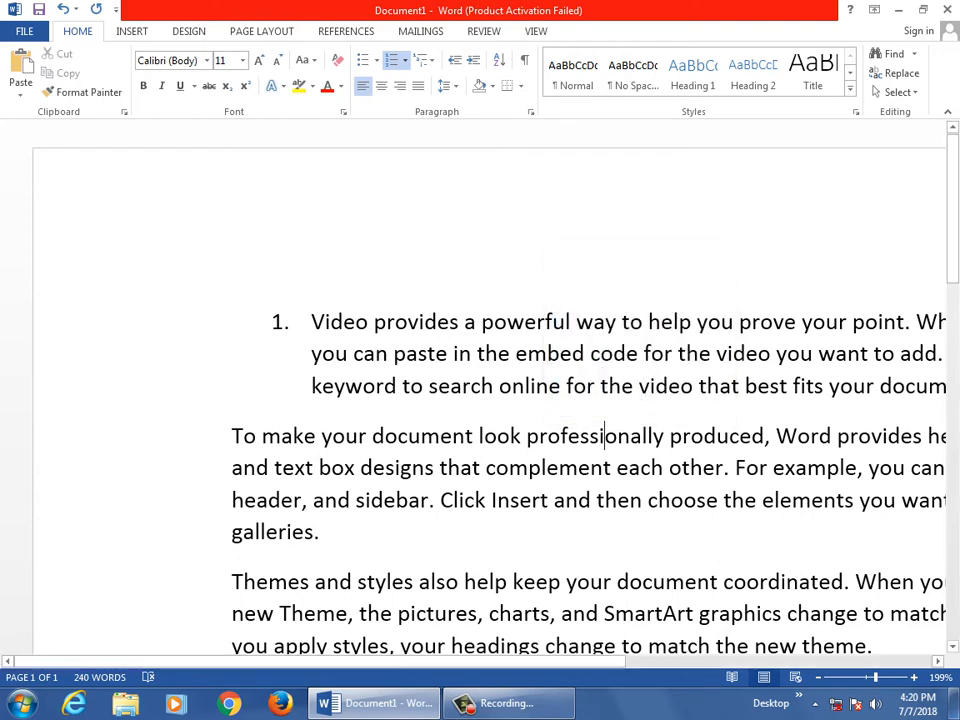
- Add the line "fsd" below the last sample paragraph
{"action": "key", "text": "ctrl+End"}
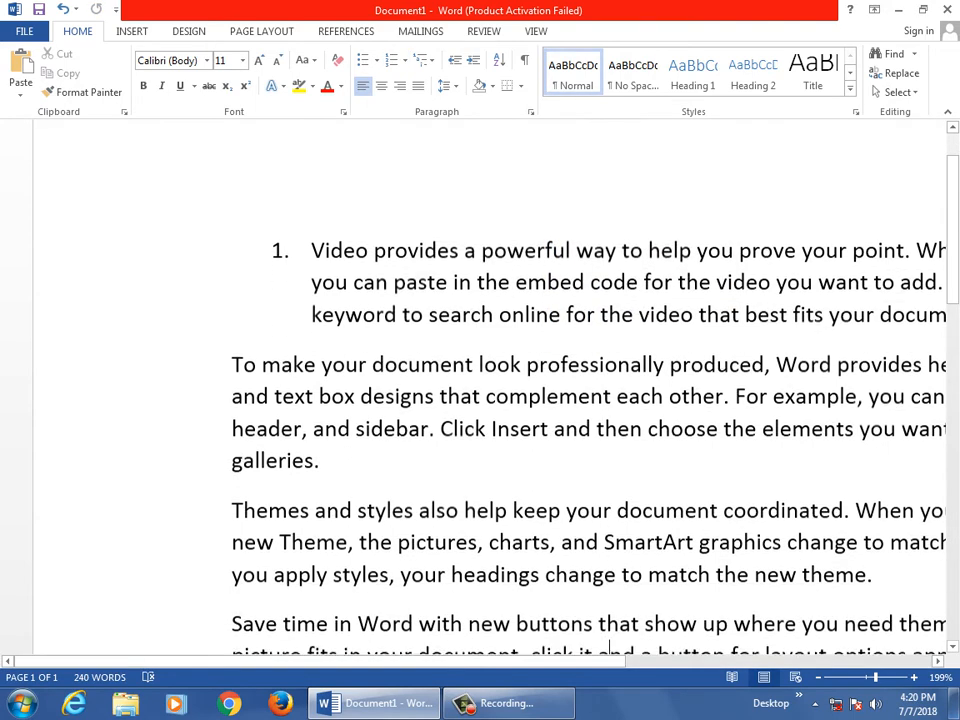
{"action": "left_click", "coordinate": [866, 678]}
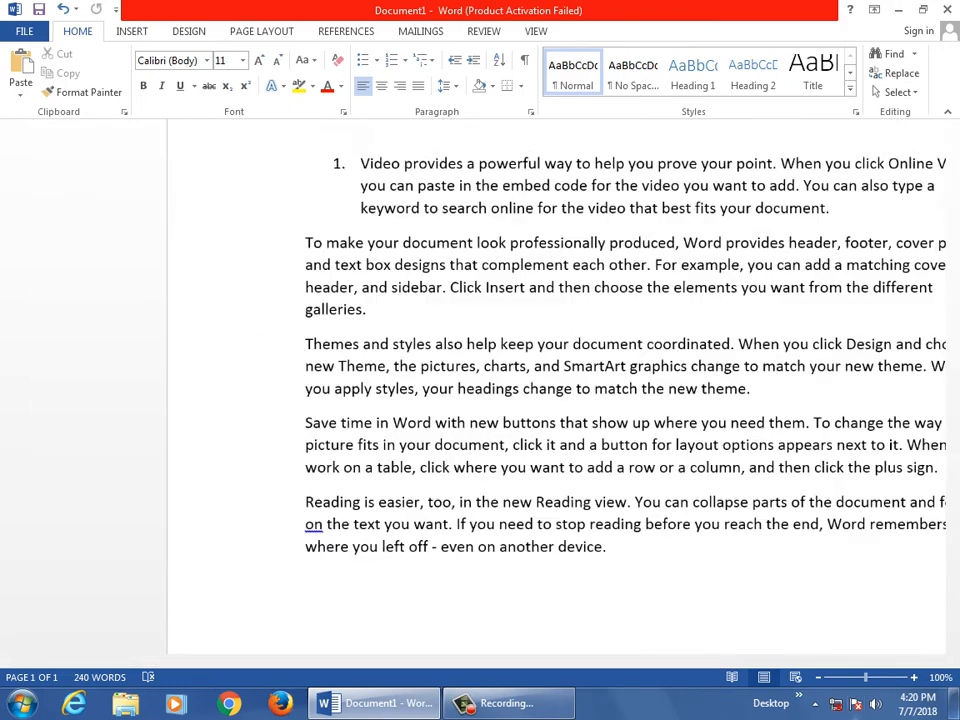
{"action": "left_click", "coordinate": [212, 522]}
{"action": "key", "text": "Return"}
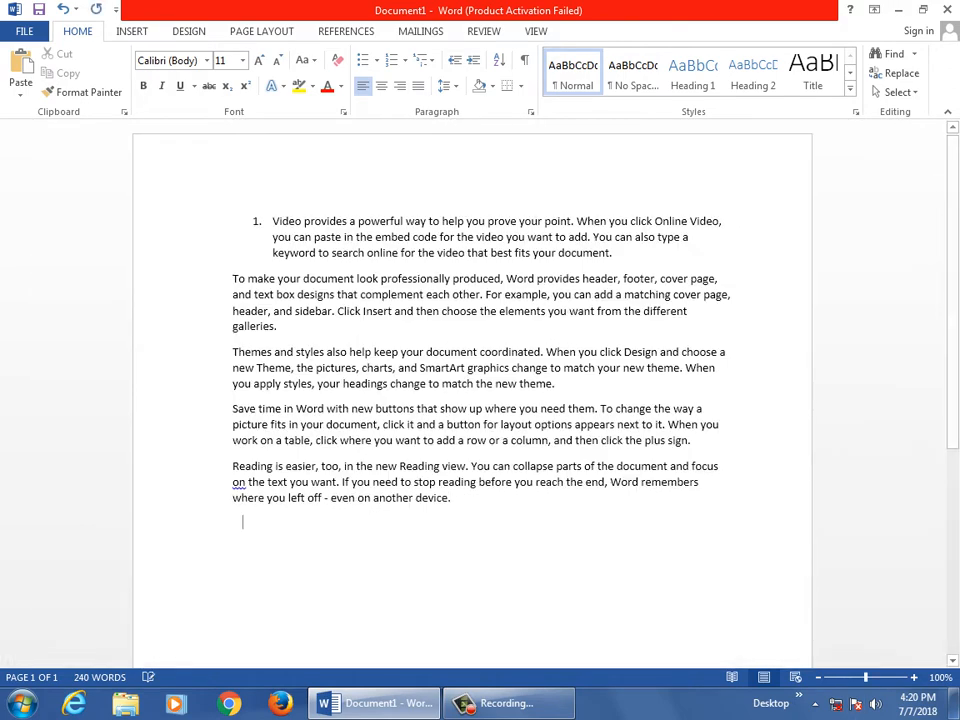
{"action": "type", "text": "fsd"}
- Number all the paragraphs in the document with the 1), 2), 3) format
{"action": "key", "text": "ctrl+a"}
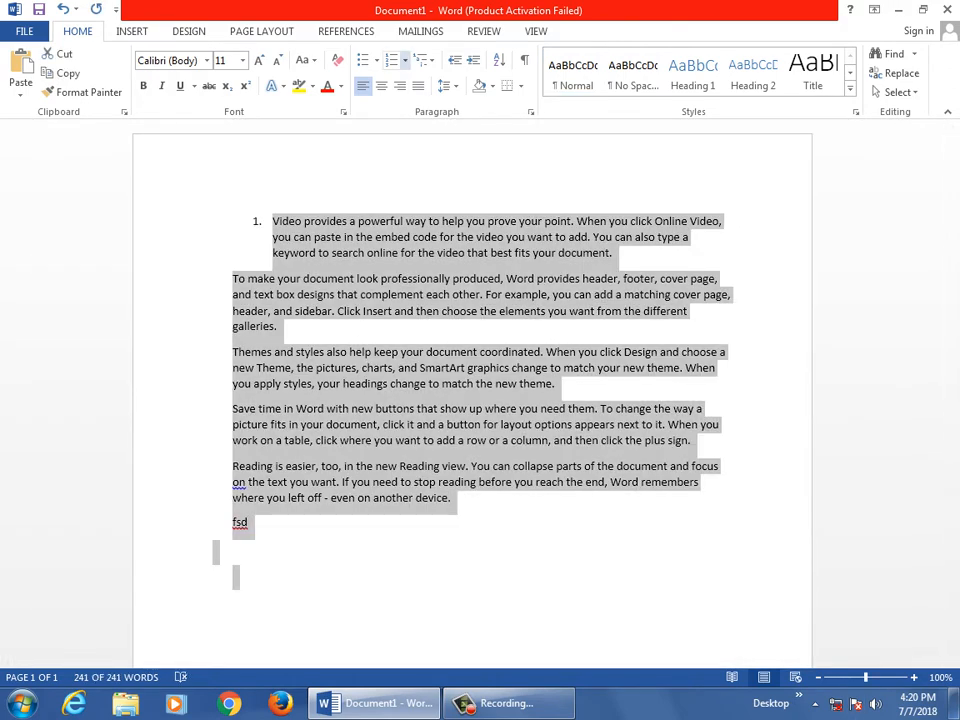
{"action": "left_click", "coordinate": [404, 60]}
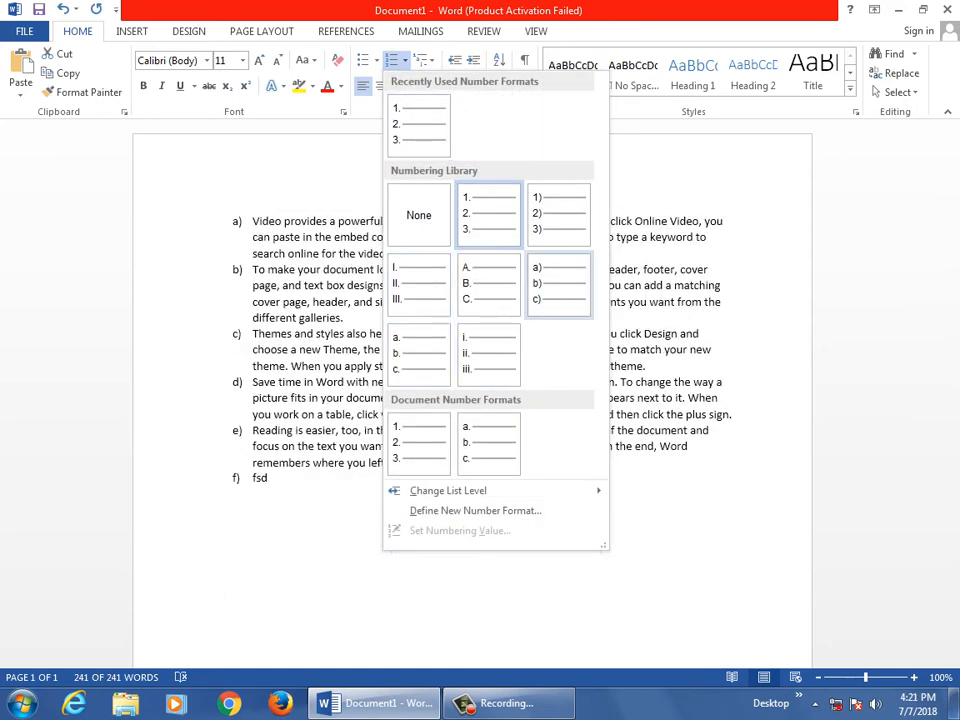
{"action": "left_click", "coordinate": [559, 213]}
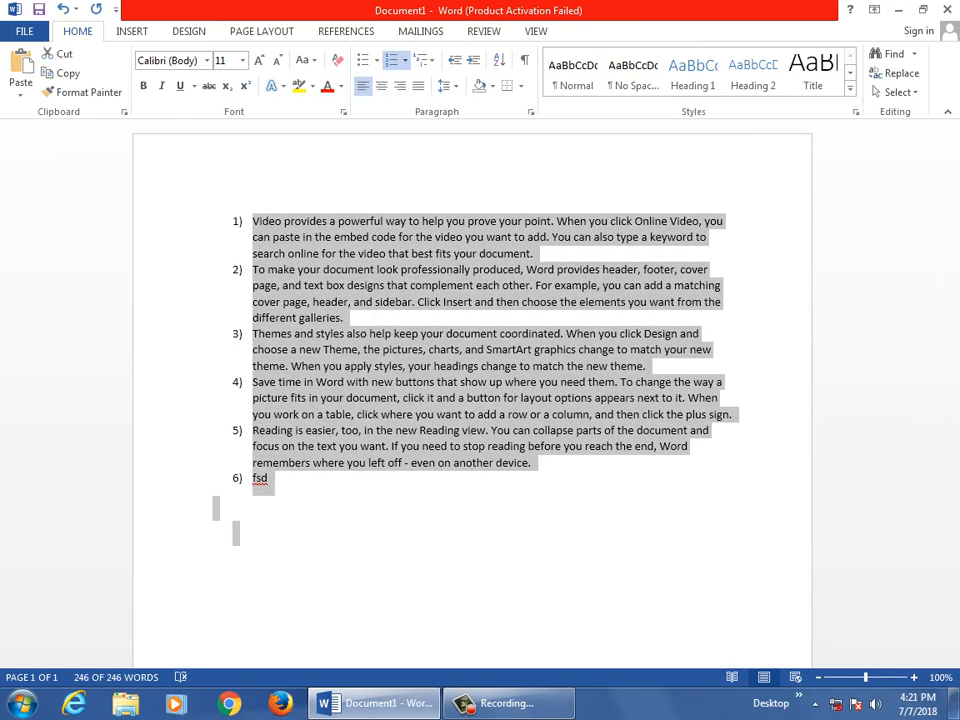
{"action": "left_click", "coordinate": [405, 61]}
{"action": "left_click", "coordinate": [476, 511]}
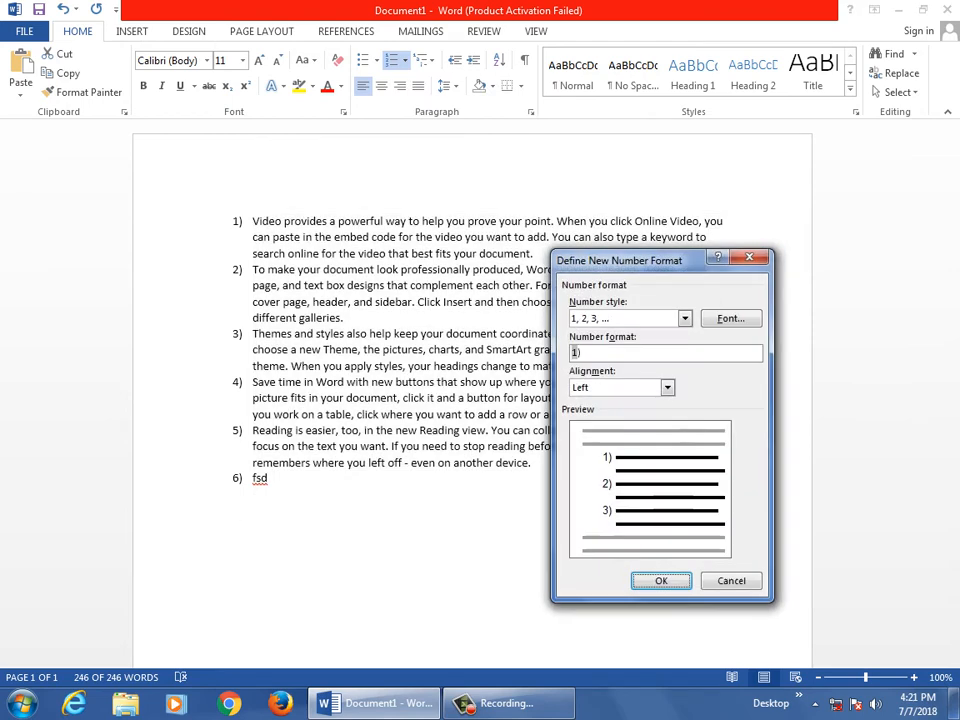
{"action": "key", "text": "Escape"}
- Delete the last list item "fsd" from the numbered list
{"action": "left_click", "coordinate": [213, 504]}
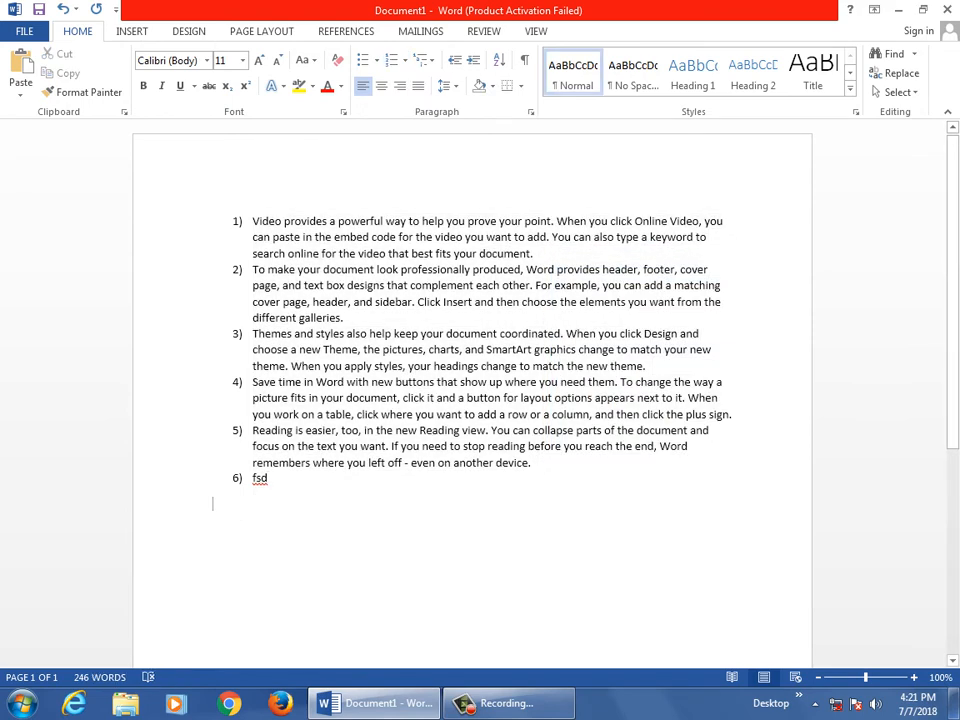
{"action": "triple_click", "coordinate": [260, 479]}
{"action": "key", "text": "BackSpace"}
{"action": "key", "text": "BackSpace"}
{"action": "key", "text": "BackSpace"}
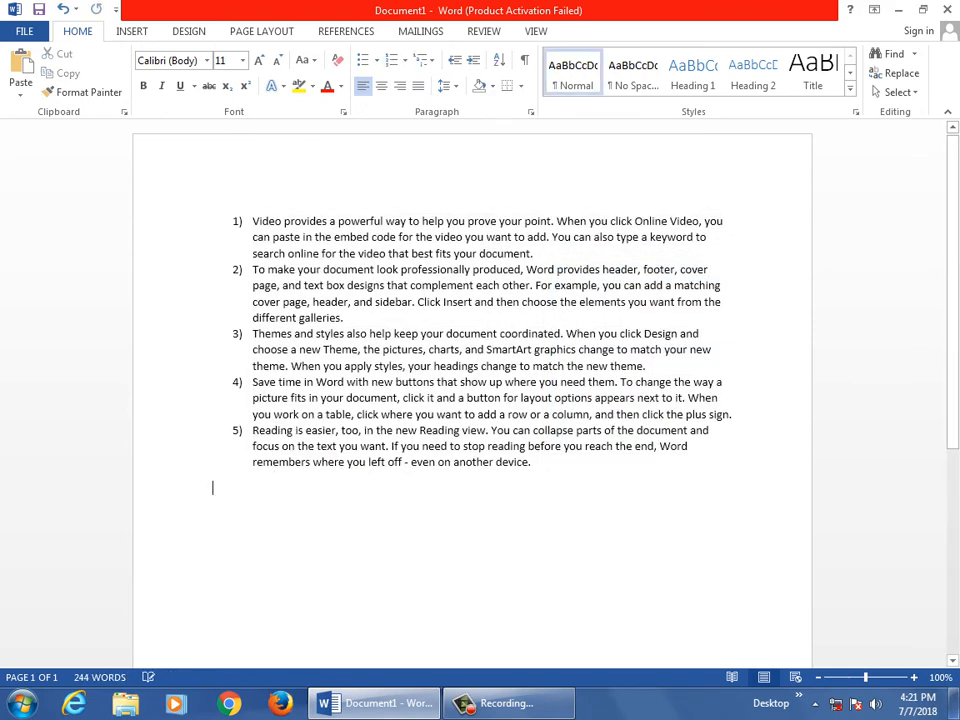
- Start a new list at the third paragraph, "Themes and styles", with its numbering value set to 10
{"action": "left_click_drag", "start_coordinate": [382, 333], "coordinate": [380, 349]}
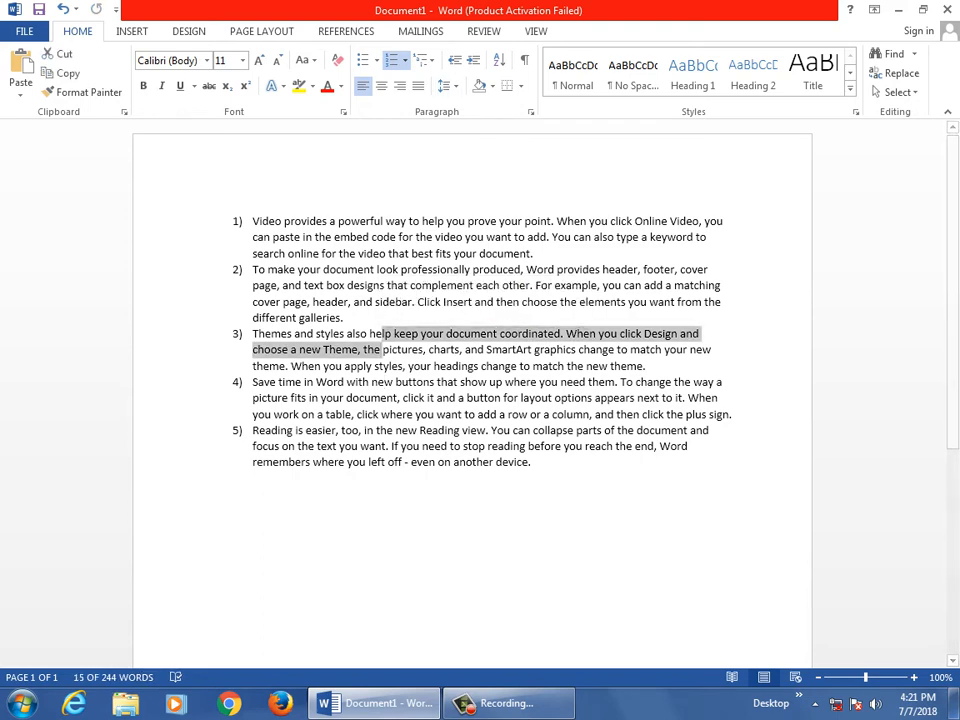
{"action": "left_click", "coordinate": [361, 350]}
{"action": "left_click", "coordinate": [404, 60]}
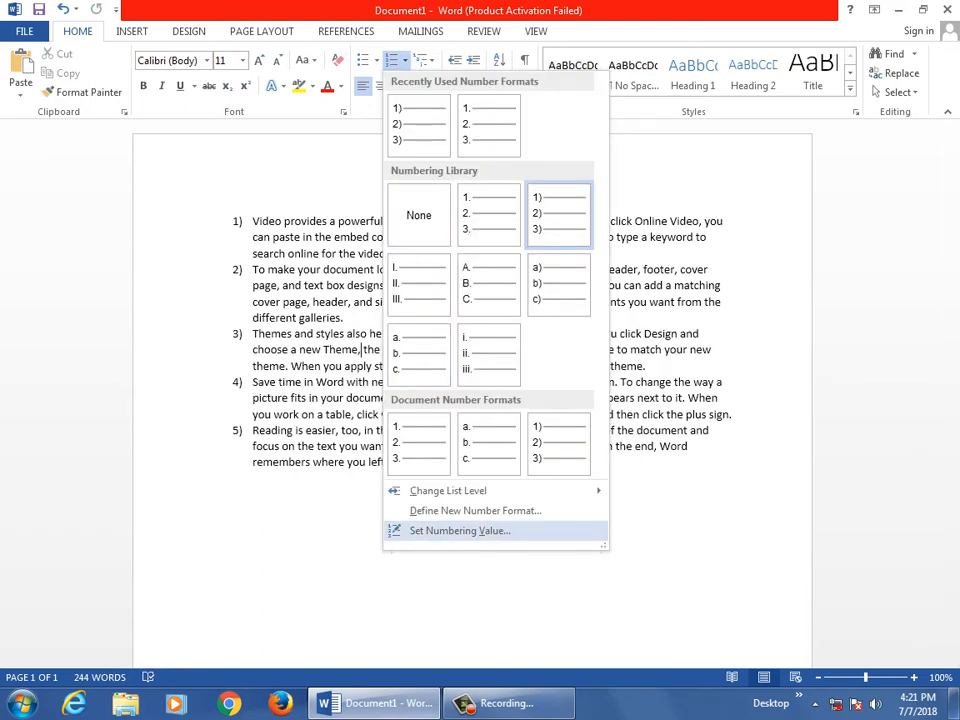
{"action": "left_click", "coordinate": [460, 530]}
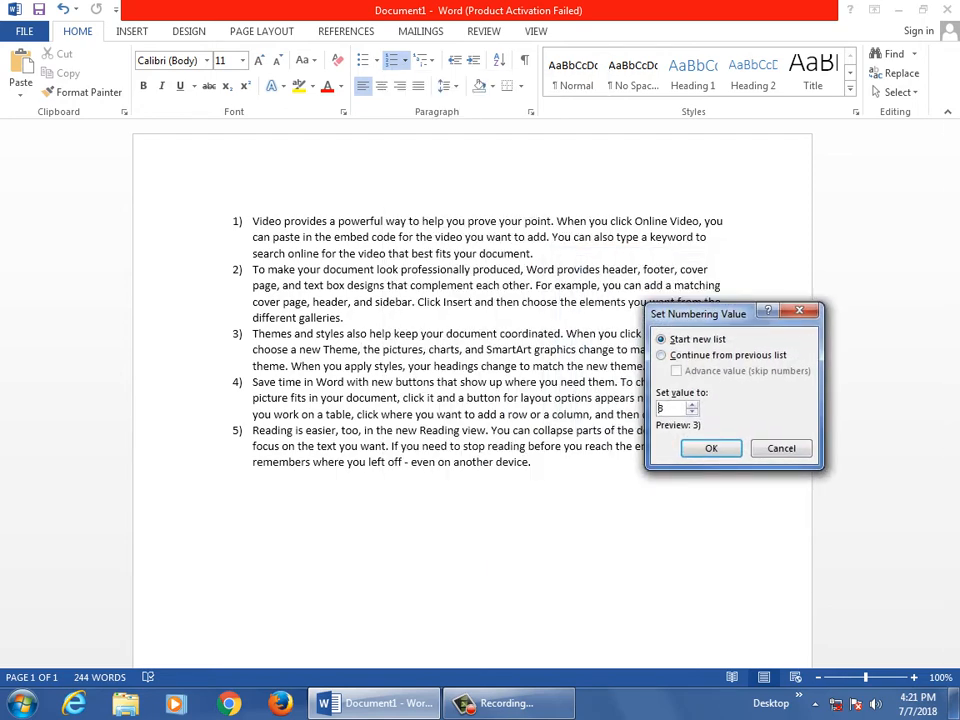
{"action": "double_click", "coordinate": [662, 408]}
{"action": "type", "text": "10"}
{"action": "left_click", "coordinate": [730, 447]}
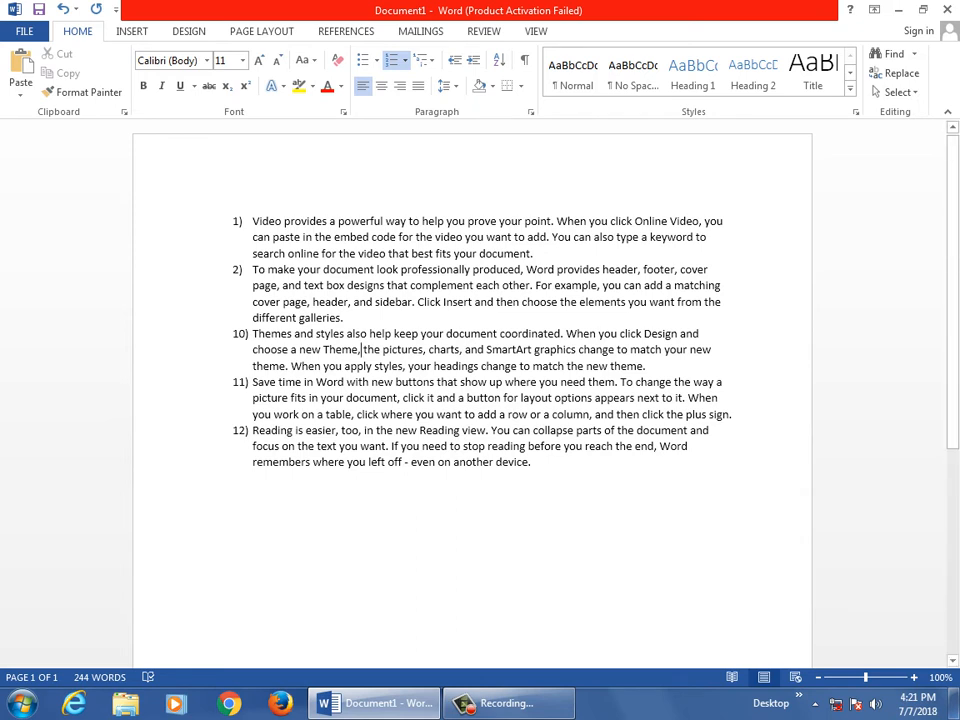
- Add the filler lines "Sdfsdfsf", "Sd", "Fsdf" and "Sdf" below the numbered list
{"action": "type", "text": "sdfsdfsf"}
{"action": "key", "text": "Return"}
{"action": "type", "text": "sd"}
{"action": "key", "text": "Return"}
{"action": "type", "text": "fsdf"}
{"action": "key", "text": "Return"}
{"action": "type", "text": "sdf"}
{"action": "key", "text": "Return"}
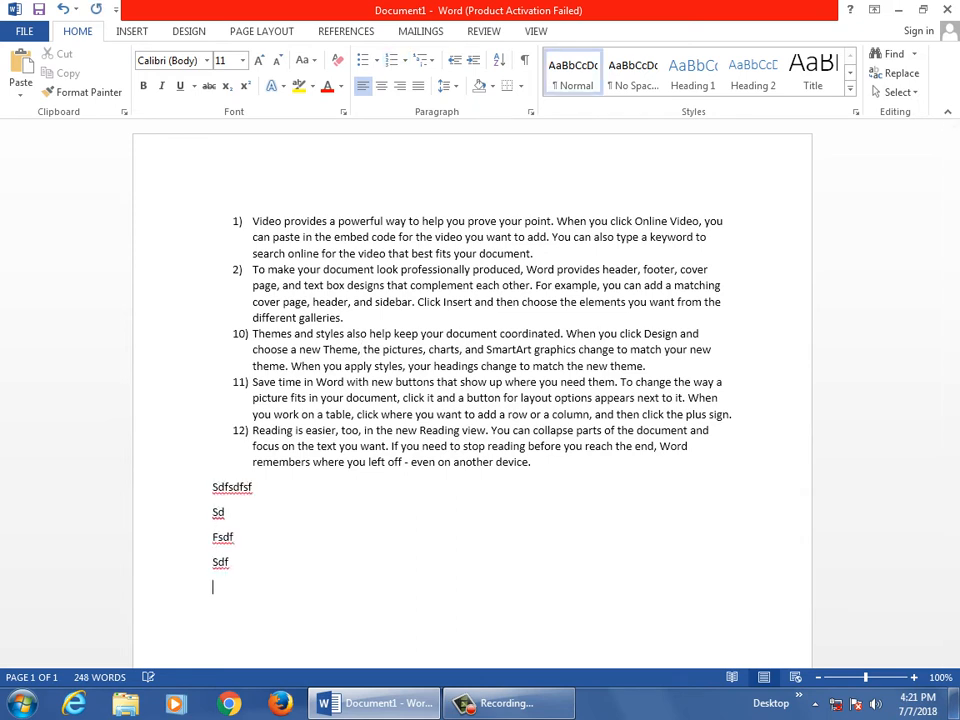
- Replace the four filler lines below the numbered list with a single backslash
{"action": "left_click_drag", "start_coordinate": [232, 563], "coordinate": [250, 448]}
{"action": "left_click", "coordinate": [232, 563]}
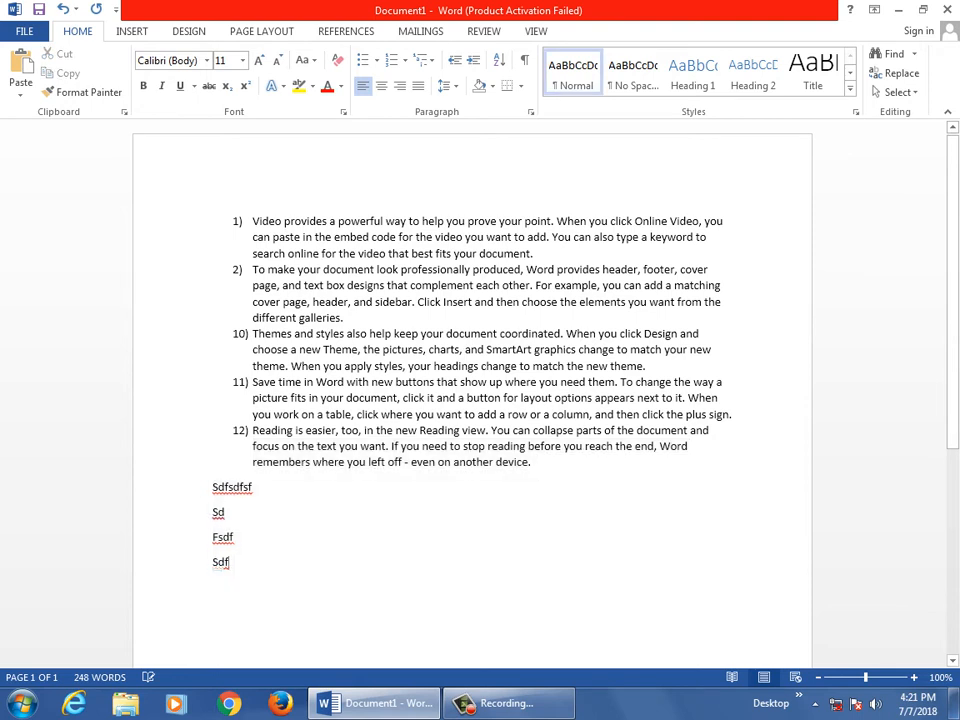
{"action": "left_click_drag", "start_coordinate": [232, 563], "coordinate": [212, 487]}
{"action": "type", "text": "\\"}
- Insert blank unnumbered lines between the last list item and the backslash, and remove the period after "device"
{"action": "left_click", "coordinate": [533, 463]}
{"action": "key", "text": "Return"}
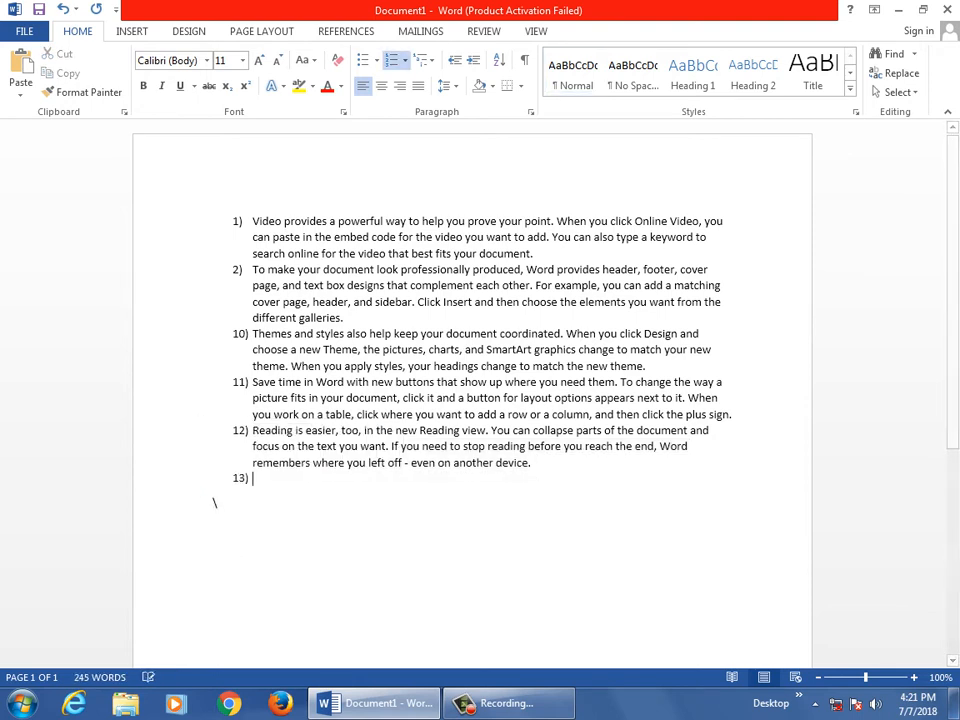
{"action": "key", "text": "Return"}
{"action": "key", "text": "Return"}
{"action": "key", "text": "Return"}
{"action": "left_click", "coordinate": [532, 463]}
{"action": "key", "text": "BackSpace"}
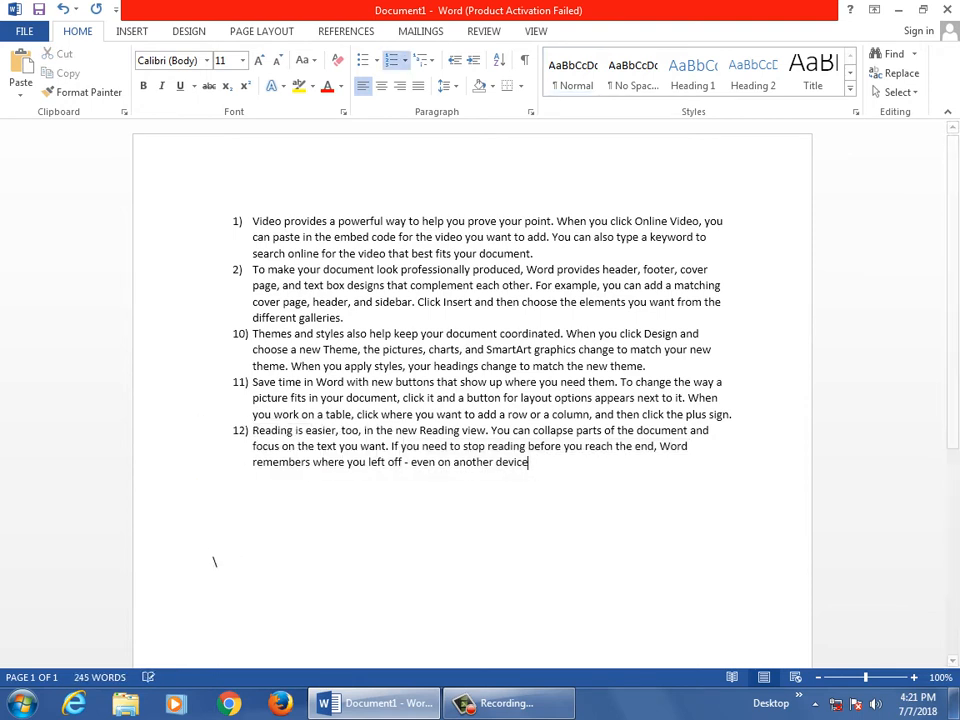
- Add blank lines above the backslash, and continue the numbered list below "device" with filler items from "Sdfsdfsf" and "Sdfsfsdf" through "Fds" and "f"
{"action": "key", "text": "Return"}
{"action": "key", "text": "Return"}
{"action": "key", "text": "Return"}
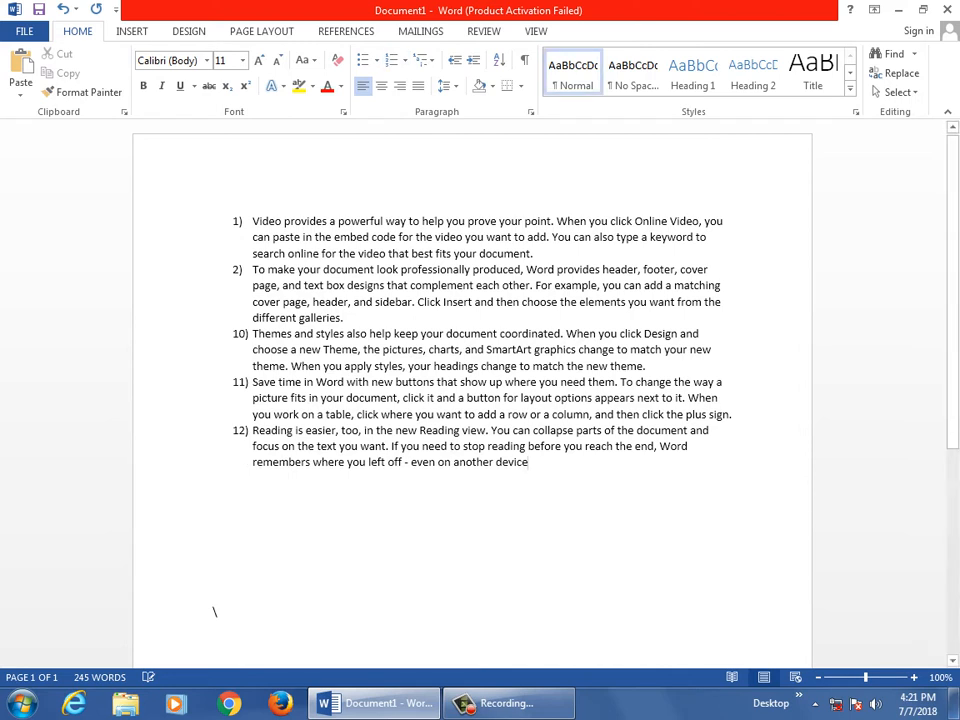
{"action": "key", "text": "Return"}
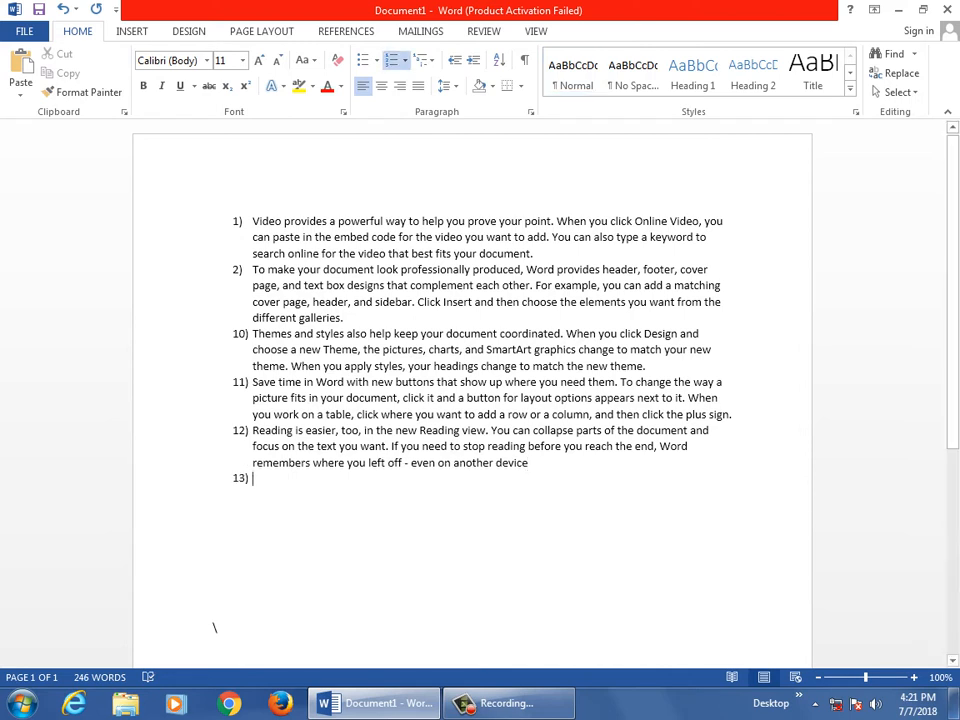
{"action": "type", "text": "sdfsdfsf"}
{"action": "key", "text": "Return"}
{"action": "type", "text": "sdfsfsdf"}
{"action": "key", "text": "Return"}
{"action": "type", "text": "sdf sdf dsf "}
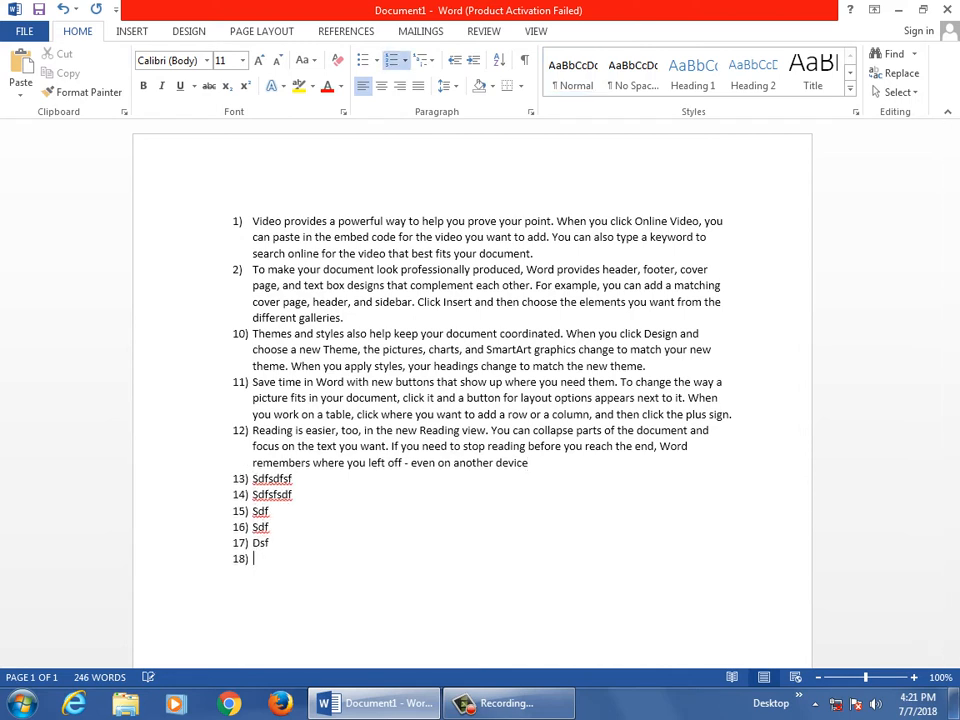
{"action": "type", "text": "sdf sdf sdf sd fds f"}
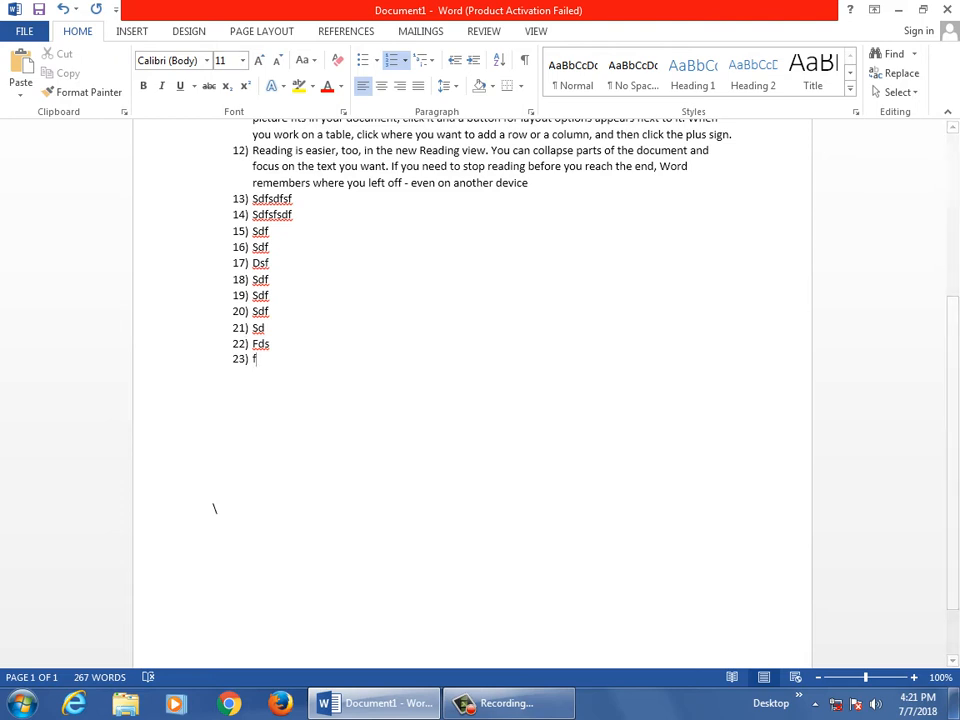
- Start a new list at the last item "f" with value 50, and add filler items "Sf", "Sdf", "Sdf", "Sd", "Fsd", "Fsd", "F" and "sdf"
{"action": "key", "text": "alt+h"}
{"action": "key", "text": "n"}
{"action": "key", "text": "v"}
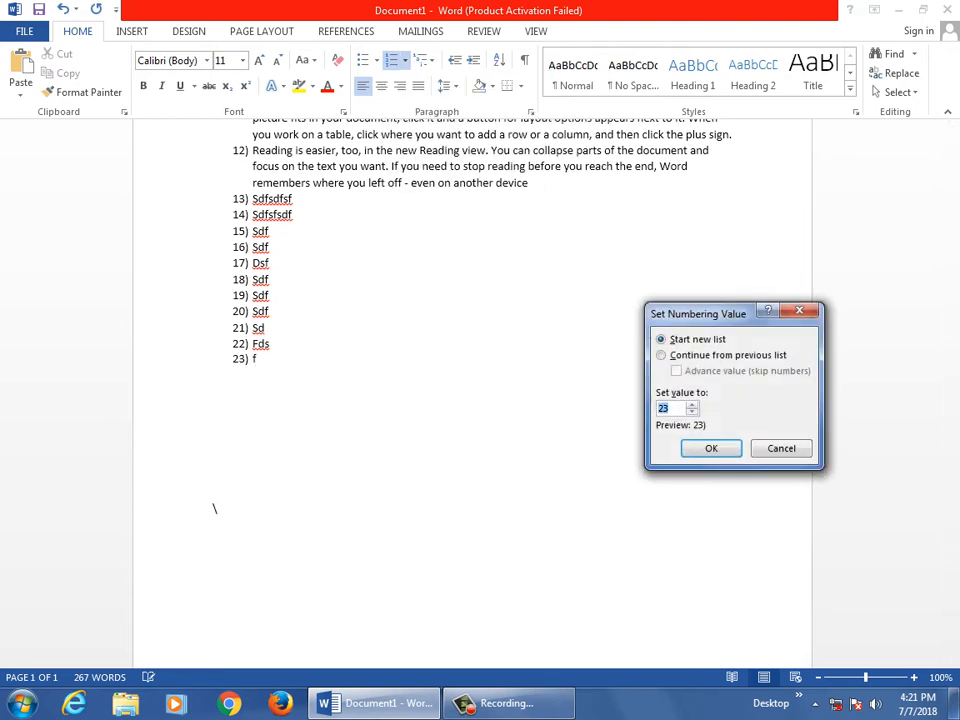
{"action": "type", "text": "50"}
{"action": "key", "text": "Return"}
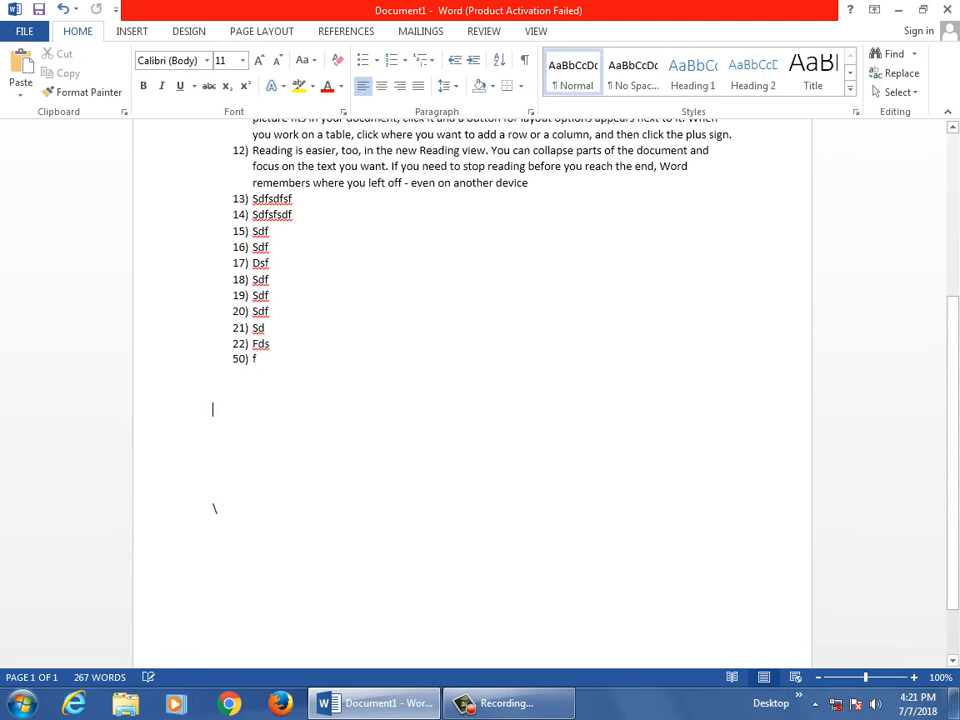
{"action": "type", "text": "sf sdf sdf sd fsd fsd f sdf"}
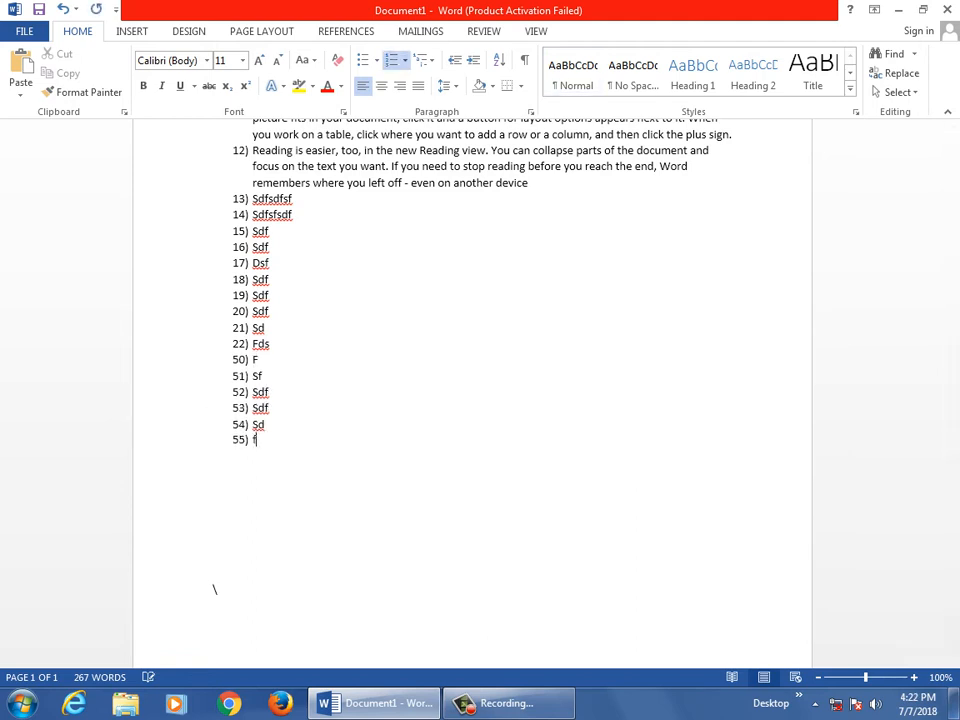
- Examine the numbering where item 22 is followed by 50, and compare the numbering options inside and outside the list
{"action": "scroll", "coordinate": [214, 637], "scroll_direction": "up", "scroll_amount": 7, "text": "ctrl"}
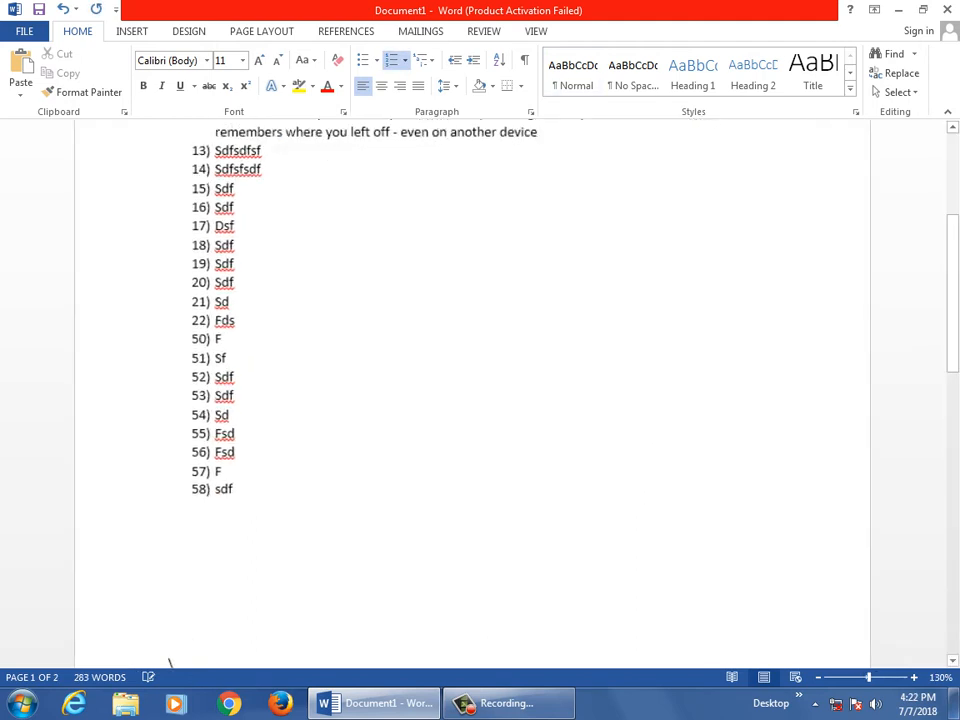
{"action": "left_click", "coordinate": [101, 275]}
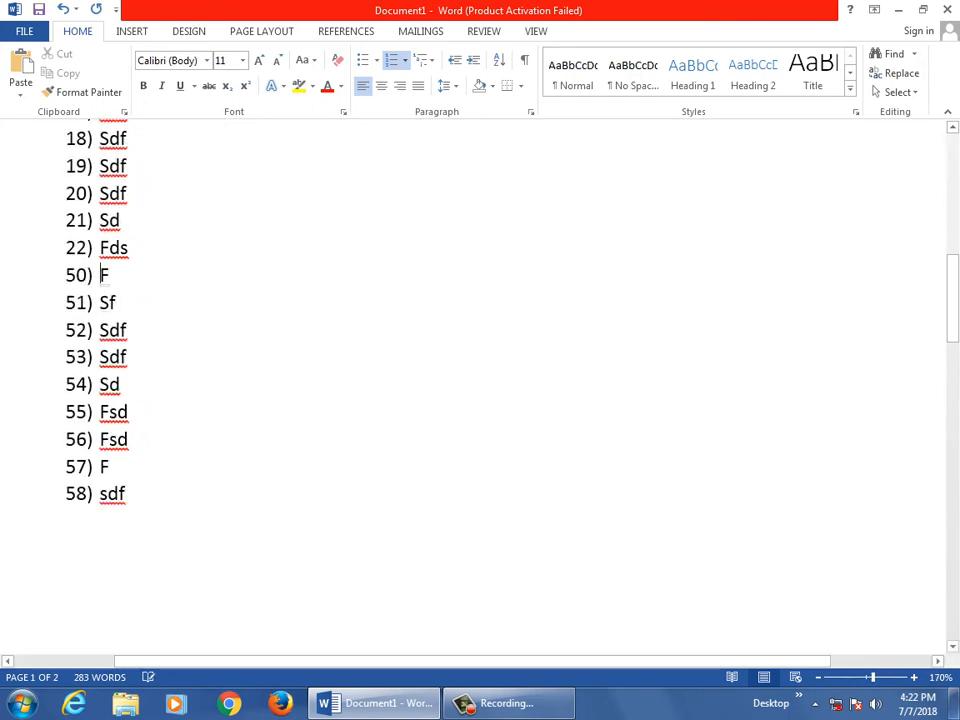
{"action": "left_click", "coordinate": [79, 275]}
{"action": "left_click", "coordinate": [80, 248]}
{"action": "left_click", "coordinate": [404, 60]}
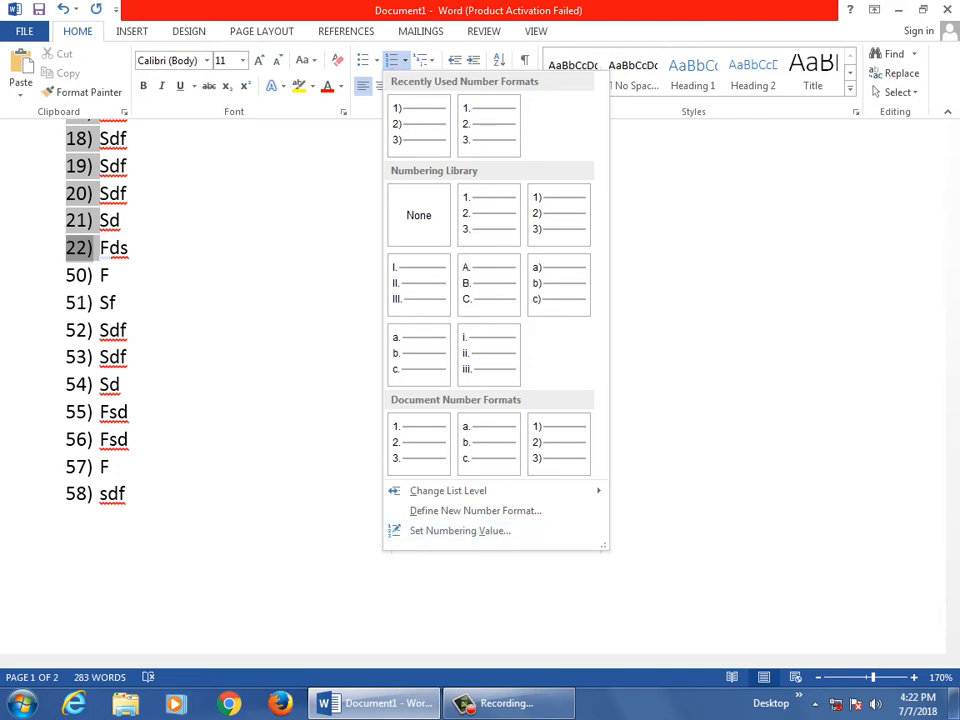
{"action": "left_click", "coordinate": [32, 537]}
{"action": "left_click", "coordinate": [32, 537]}
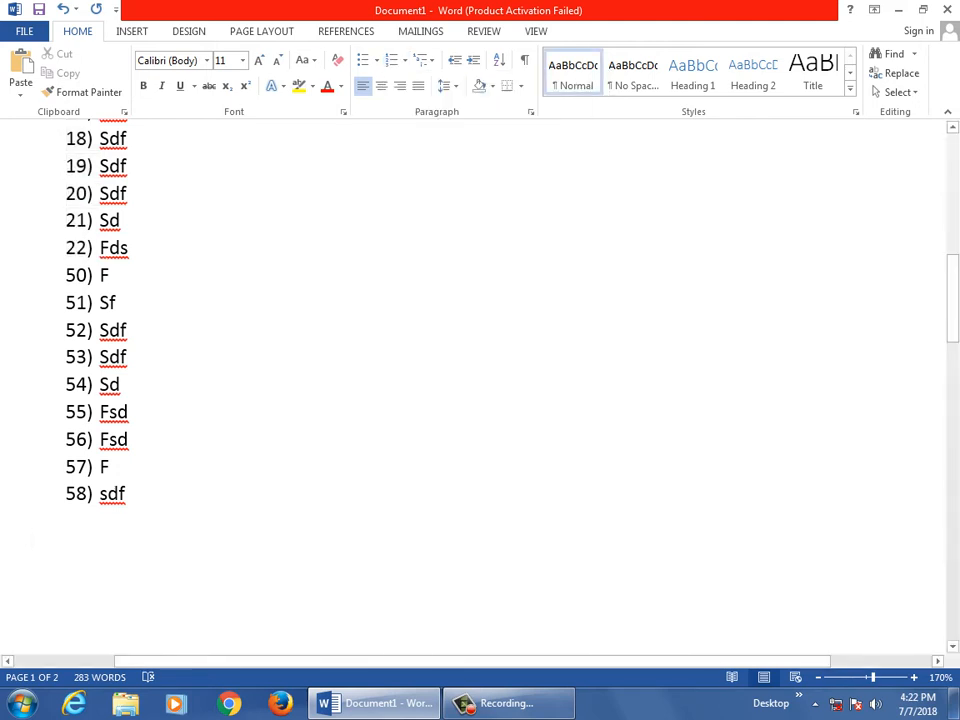
{"action": "left_click", "coordinate": [404, 60]}
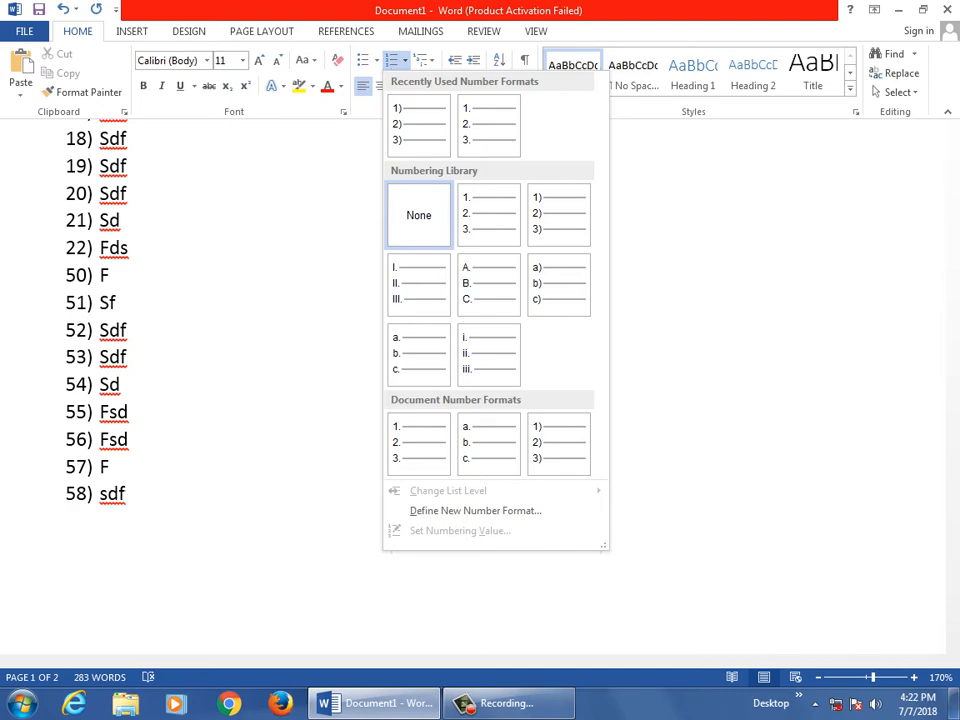
{"action": "key", "text": "Escape"}
{"action": "scroll", "coordinate": [291, 308], "scroll_direction": "up", "scroll_amount": 8}
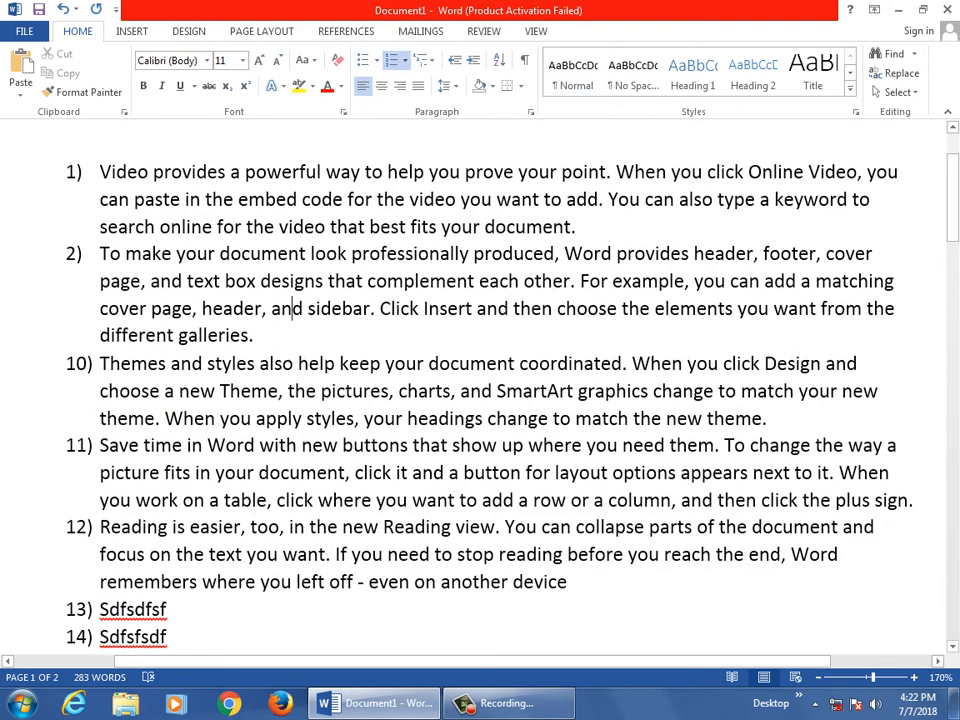
{"action": "left_click", "coordinate": [404, 60]}
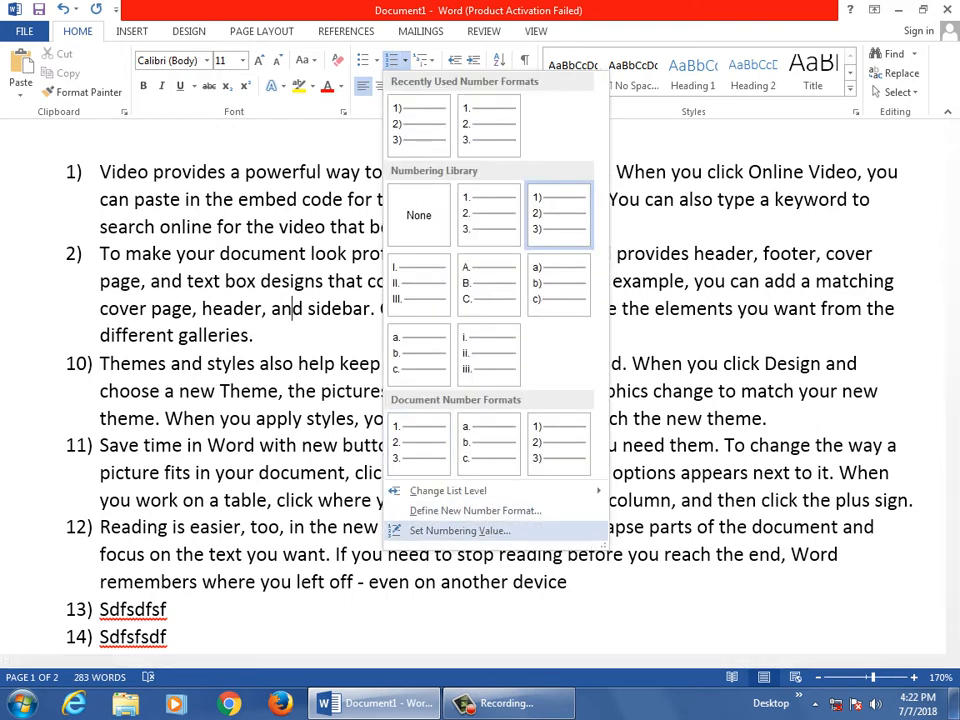
{"action": "left_click", "coordinate": [455, 531]}
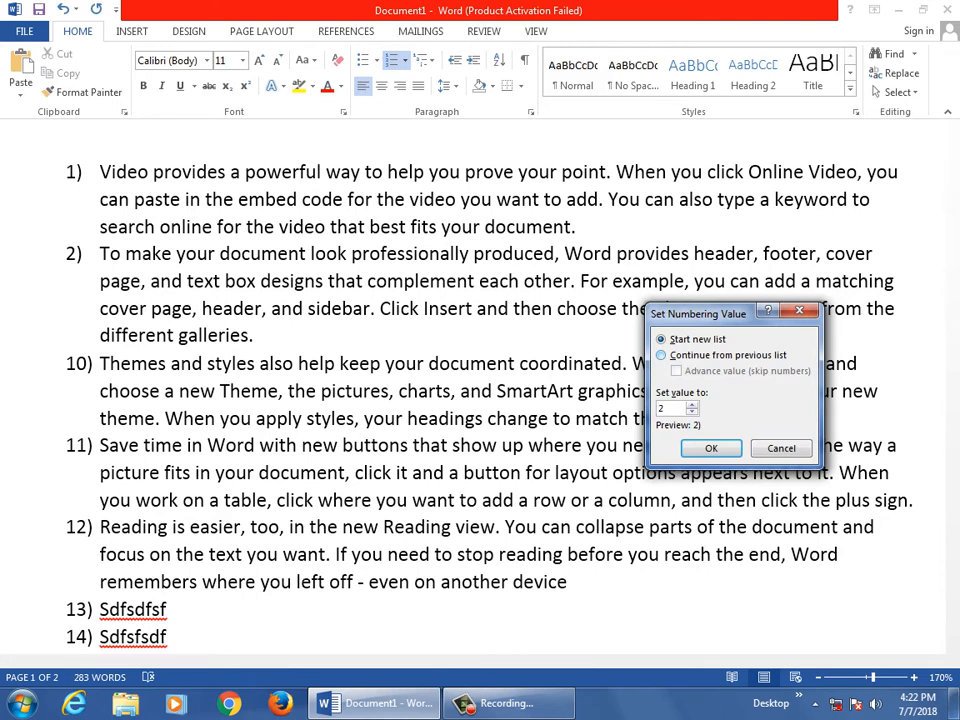
{"action": "left_click_drag", "start_coordinate": [720, 313], "coordinate": [618, 410]}
{"action": "left_click", "coordinate": [679, 546]}
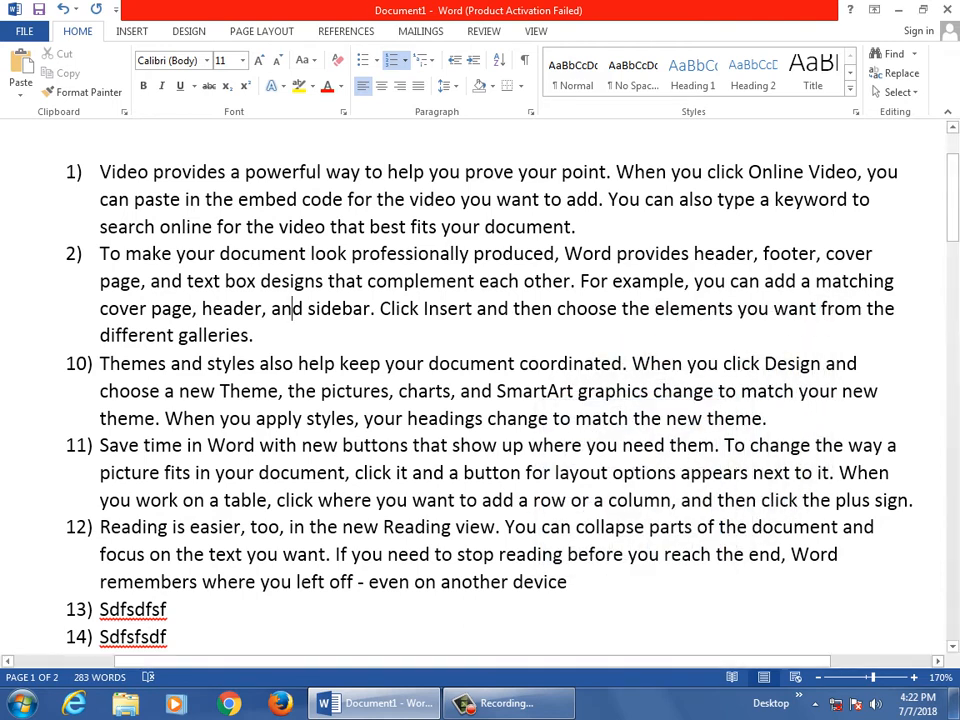
- Set the numbering of the "Save time in Word" paragraph to continue from the previous list
{"action": "left_click", "coordinate": [109, 500]}
{"action": "left_click", "coordinate": [158, 527]}
{"action": "left_click", "coordinate": [191, 473]}
{"action": "left_click", "coordinate": [203, 446]}
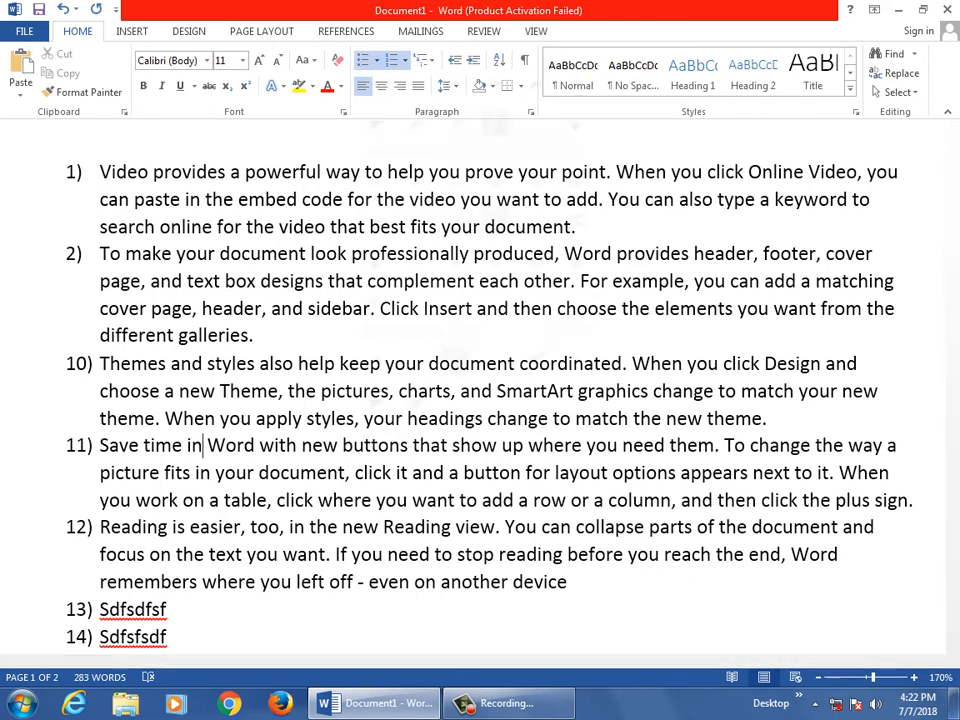
{"action": "left_click", "coordinate": [376, 60]}
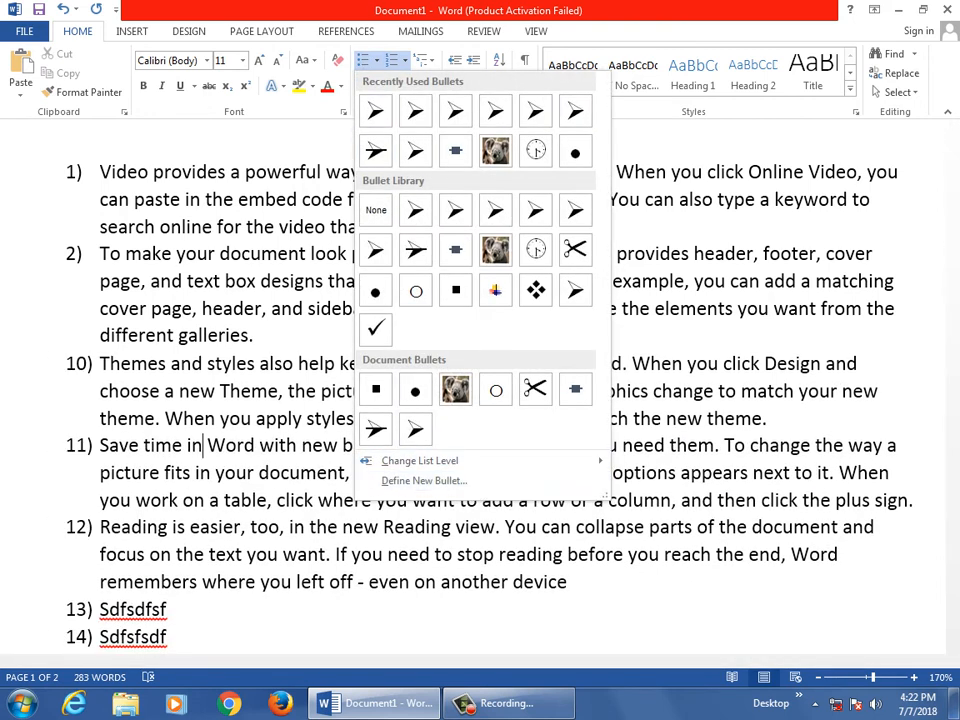
{"action": "left_click", "coordinate": [405, 60]}
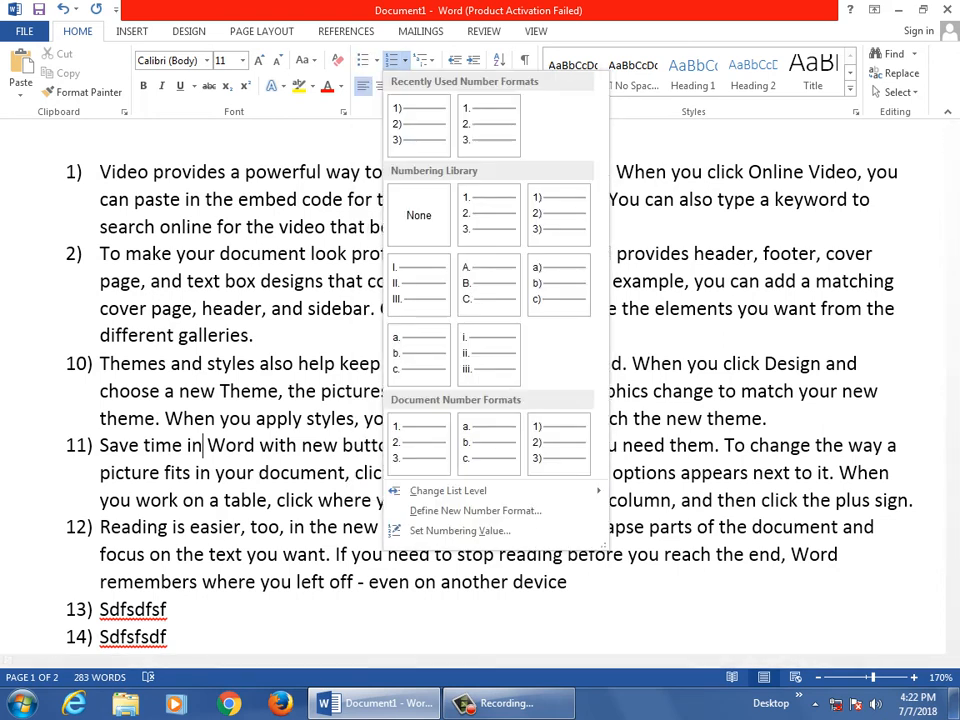
{"action": "left_click", "coordinate": [460, 530]}
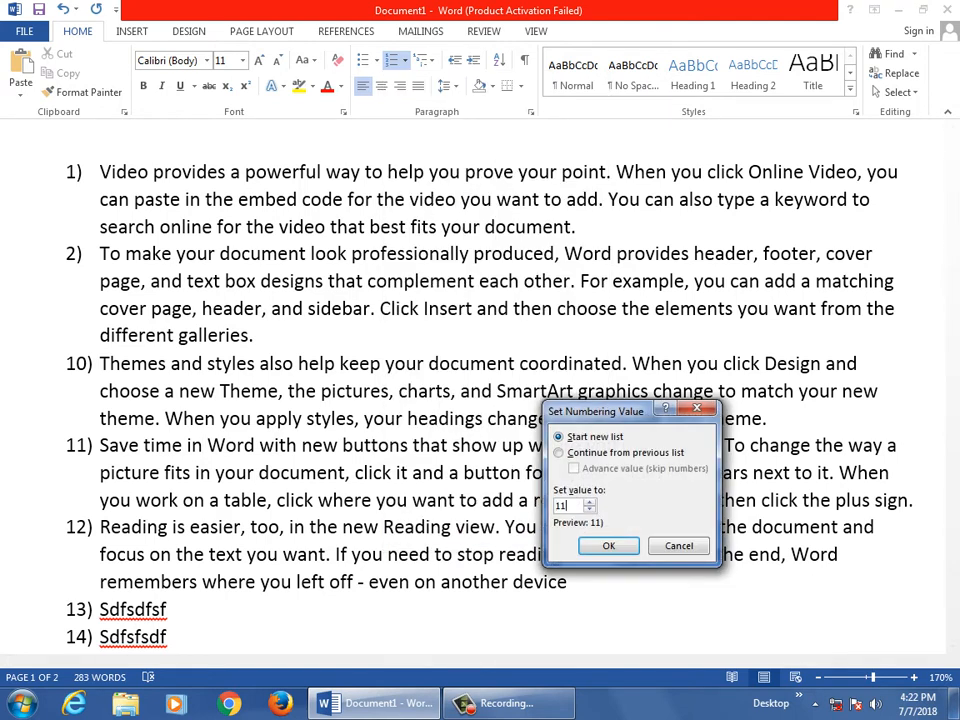
{"action": "double_click", "coordinate": [561, 506]}
{"action": "left_click", "coordinate": [625, 453]}
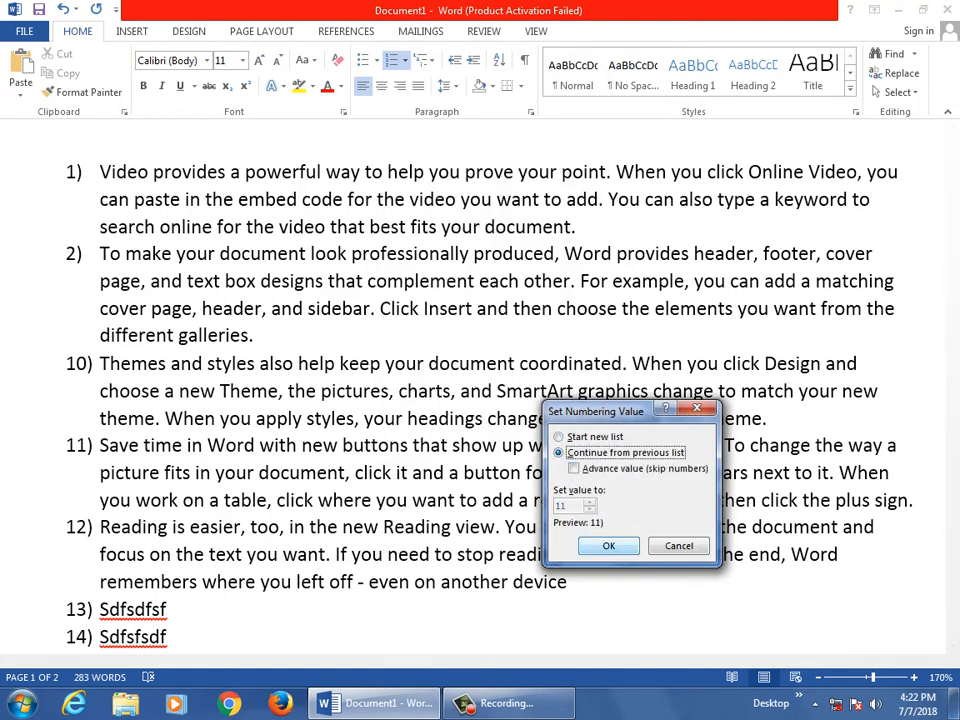
{"action": "left_click", "coordinate": [608, 546]}
- Split the paragraph after "Save time in" and insert filler items "Sf", "Sdf", "Sd", "Fsd", "Fsd" and "Fsd" before the remaining text
{"action": "key", "text": "Return"}
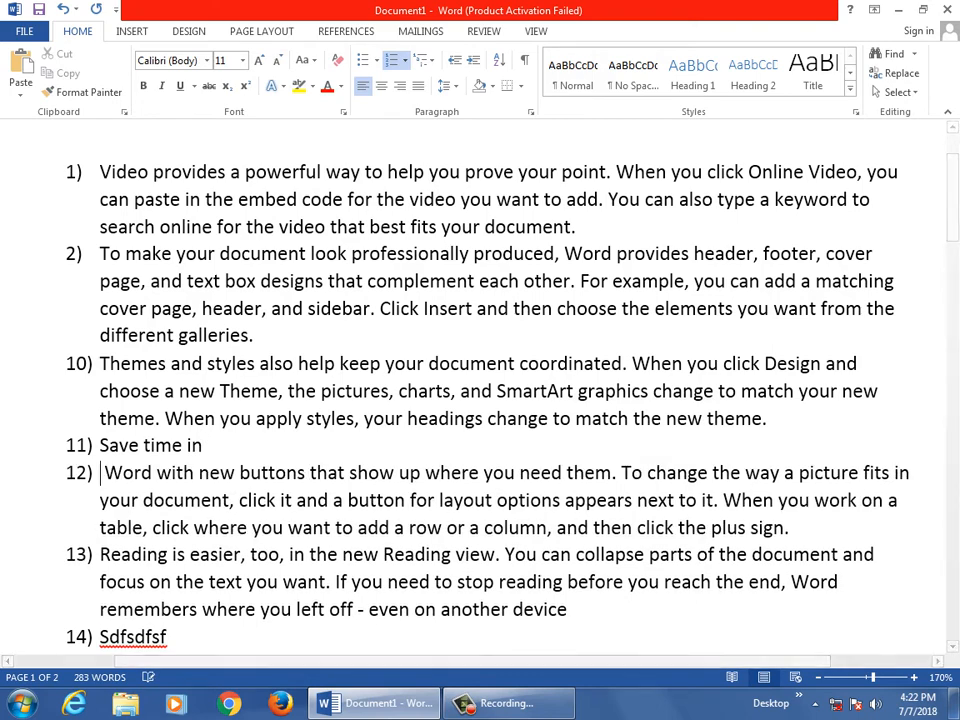
{"action": "type", "text": "Sf"}
{"action": "key", "text": "Return"}
{"action": "type", "text": "s"}
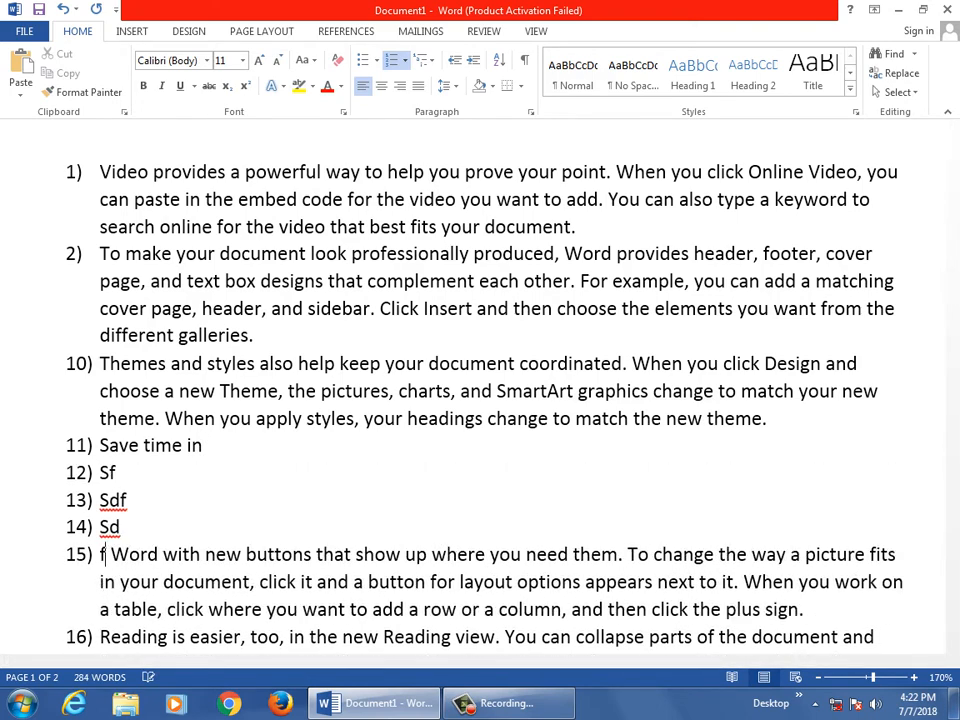
{"action": "type", "text": "df sd fsd fsd fsd f"}
- Set the "f Word with new buttons" item to continue from the previous list, advancing its value to 40
{"action": "scroll", "coordinate": [480, 380], "scroll_direction": "down", "scroll_amount": 3}
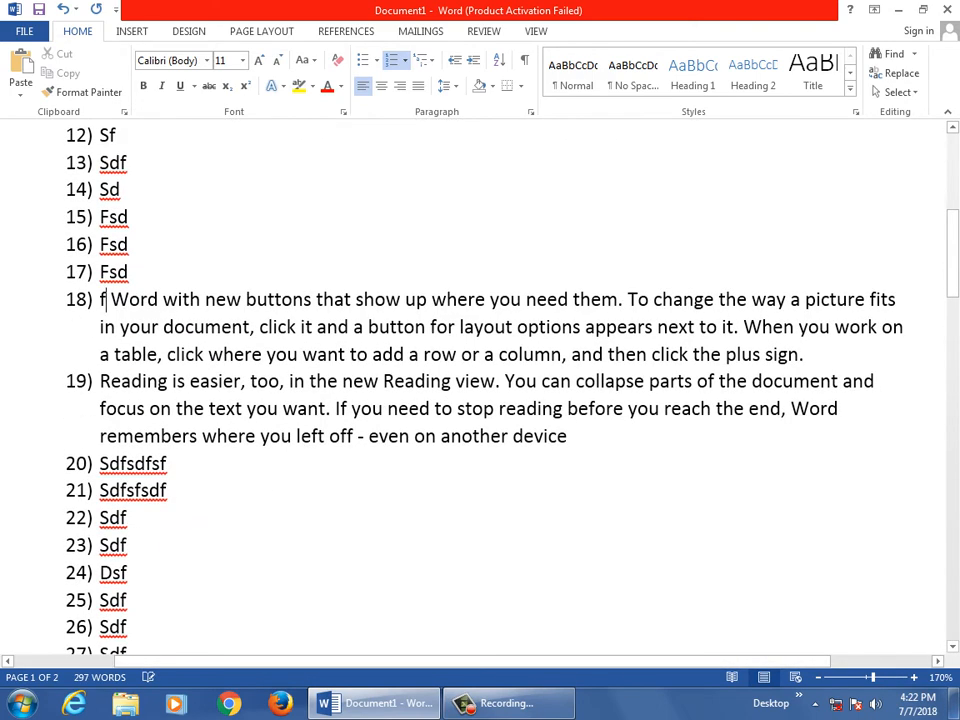
{"action": "scroll", "coordinate": [480, 380], "scroll_direction": "up", "scroll_amount": 8}
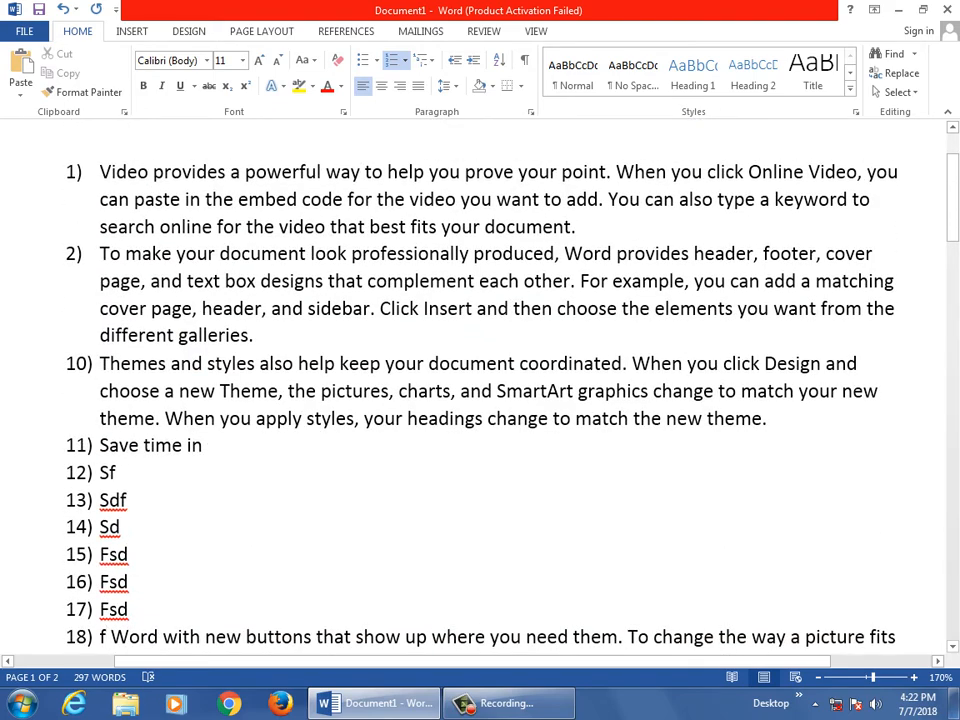
{"action": "scroll", "coordinate": [480, 380], "scroll_direction": "down", "scroll_amount": 3}
{"action": "left_click", "coordinate": [404, 60]}
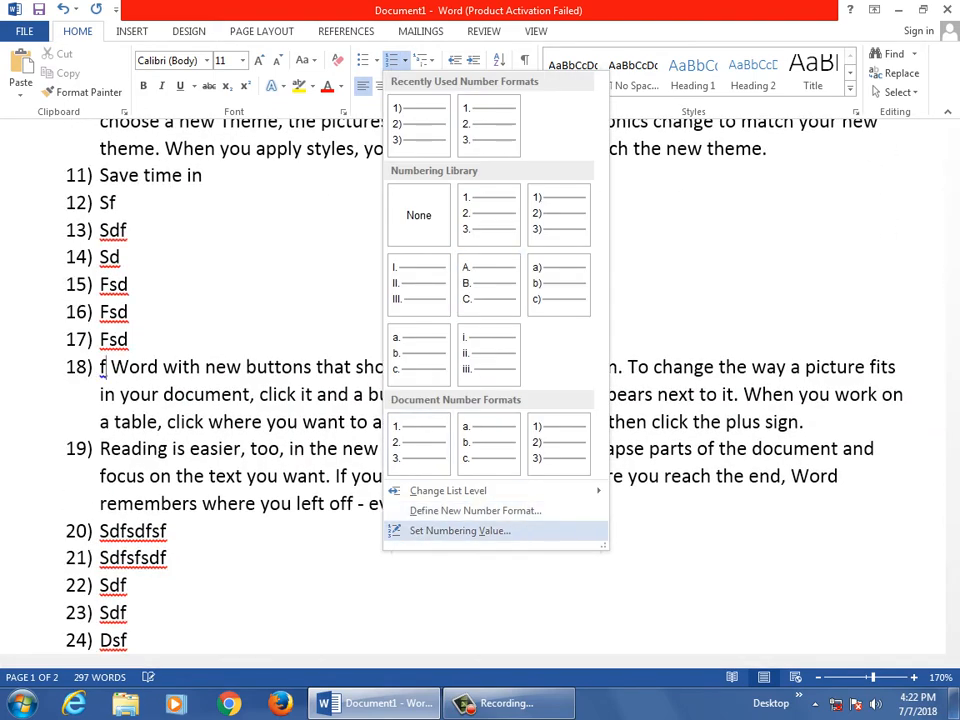
{"action": "left_click", "coordinate": [450, 530]}
{"action": "left_click", "coordinate": [560, 452]}
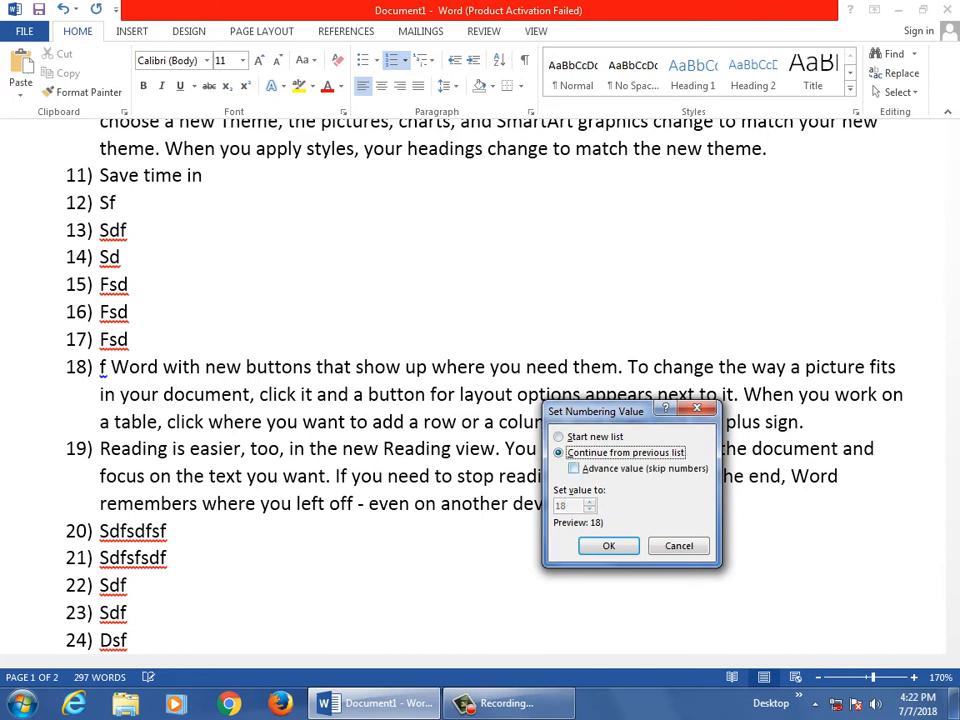
{"action": "left_click", "coordinate": [573, 468]}
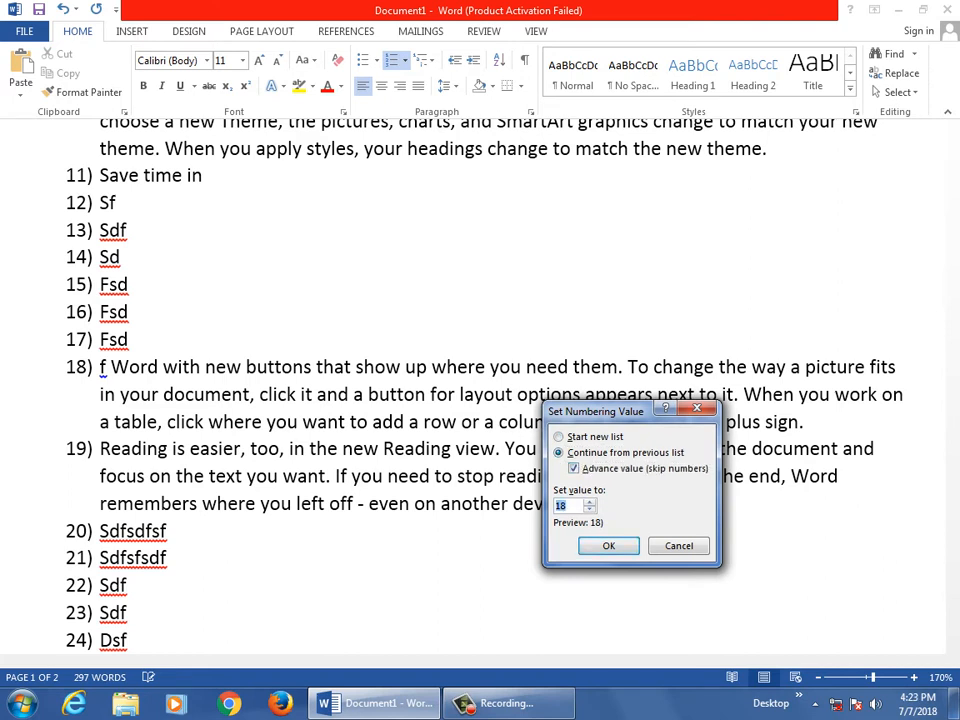
{"action": "type", "text": "40"}
{"action": "key", "text": "Return"}
- Leave item 40 empty and insert filler items "Sdf", "Sdfsd", "Fsd", "Fsd", "F", "Sdf", "Sdf" and "Sd" before the "Word with new buttons" text
{"action": "key", "text": "Return"}
{"action": "type", "text": "sdf"}
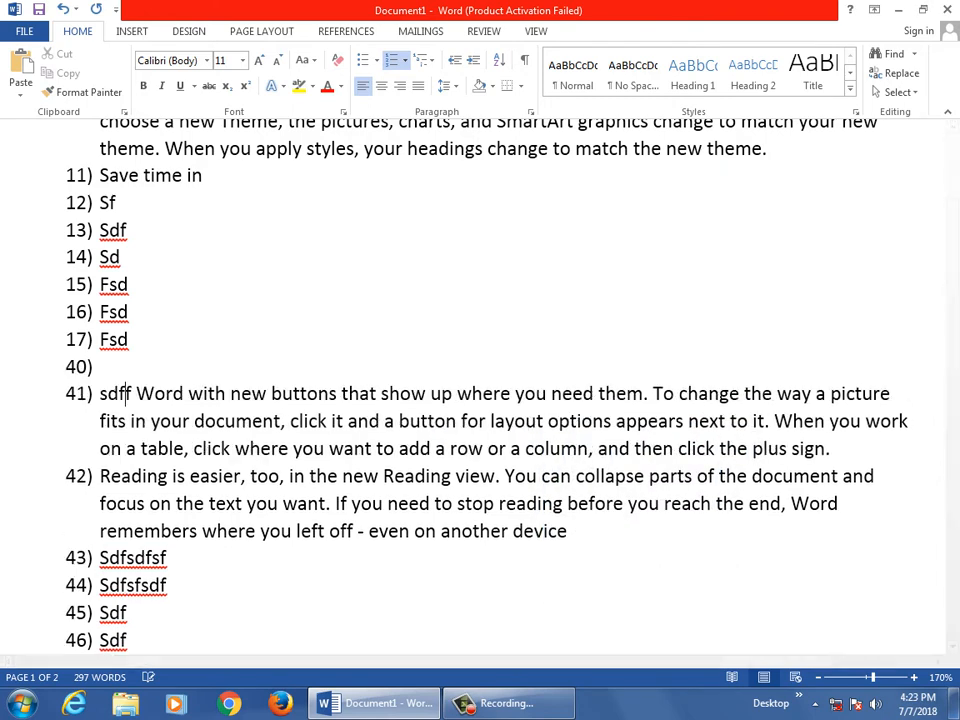
{"action": "key", "text": "Return"}
{"action": "type", "text": "sdfsd"}
{"action": "key", "text": "Return"}
{"action": "type", "text": "fsd fsd"}
{"action": "key", "text": "Return"}
{"action": "type", "text": "f sdf sdf sd"}
{"action": "key", "text": "Return"}
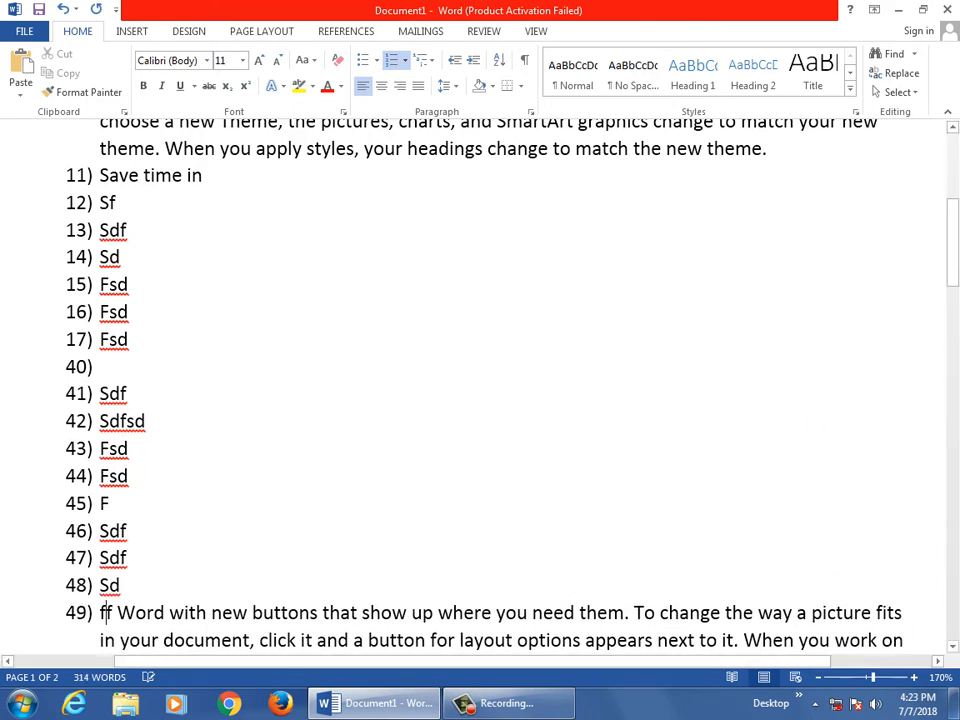
- Open the numbering value settings for the "ff Word with new buttons" item
{"action": "scroll", "coordinate": [480, 400], "scroll_direction": "down", "scroll_amount": 3}
{"action": "scroll", "coordinate": [480, 400], "scroll_direction": "up", "scroll_amount": 3}
{"action": "left_click", "coordinate": [404, 60]}
{"action": "left_click", "coordinate": [460, 530]}
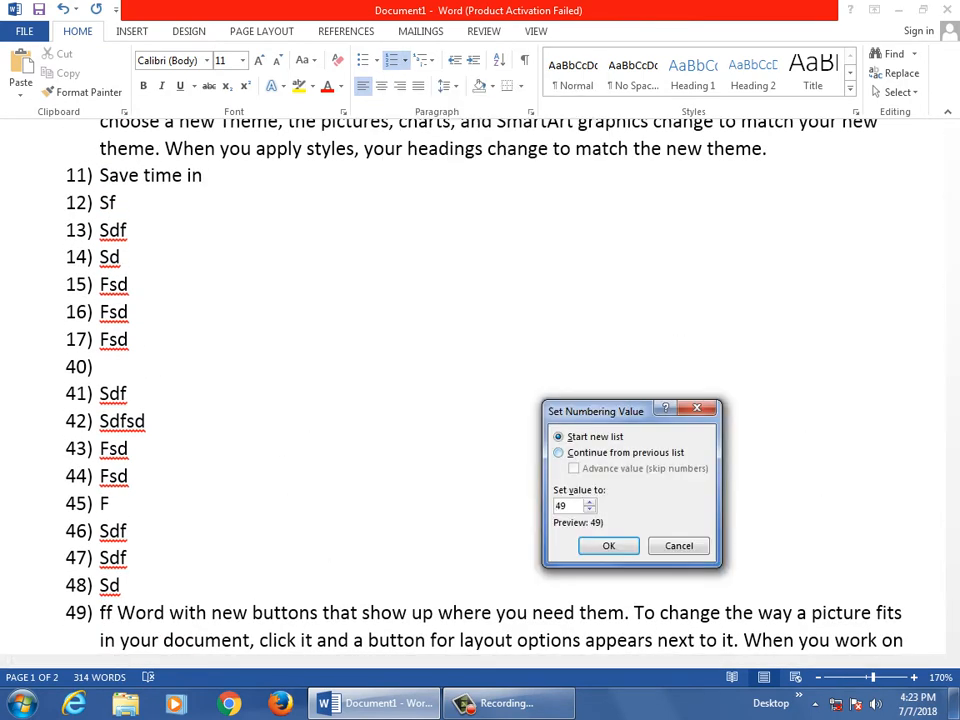
- Continue the numbering from the previous list and insert short items F, Fgh, Fgh, Fgh, Fg and Hf ahead of item 49's text
{"action": "left_click", "coordinate": [558, 452]}
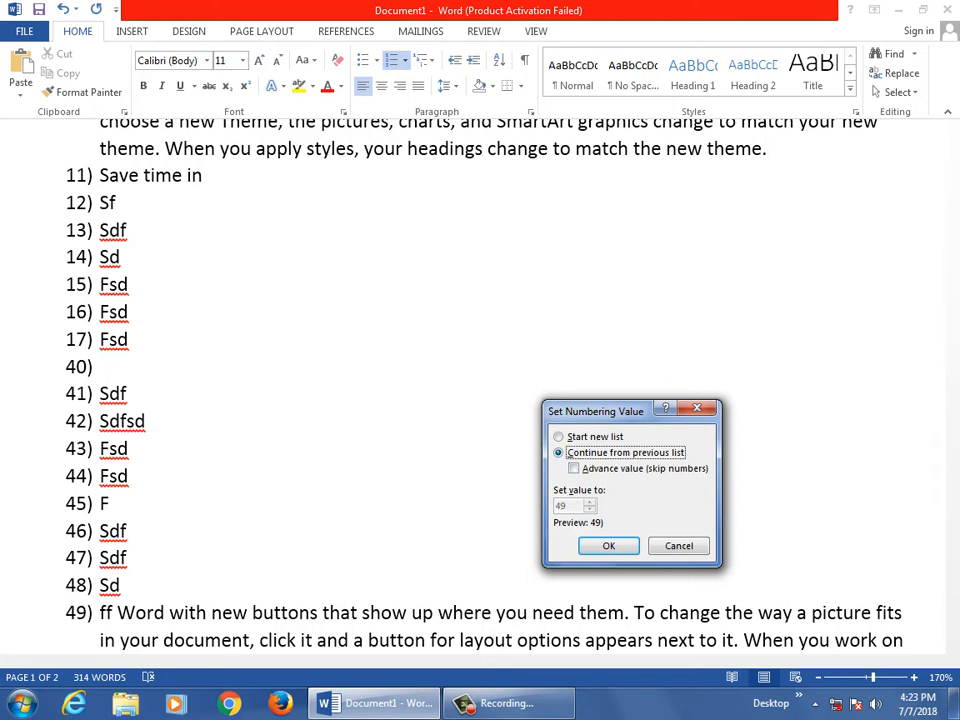
{"action": "key", "text": "Return"}
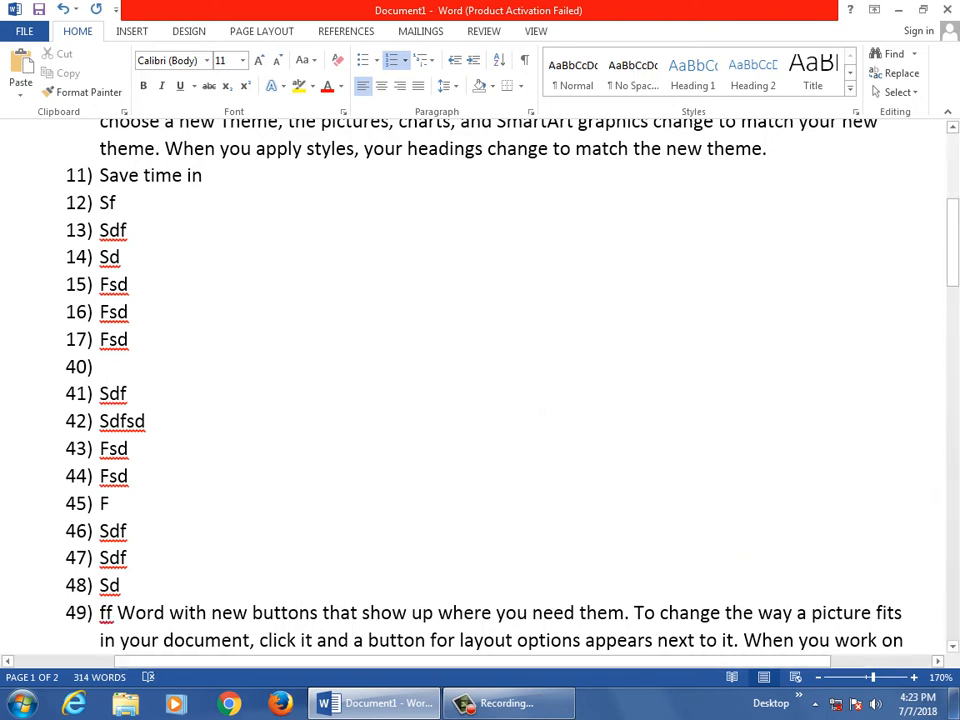
{"action": "key", "text": "Return"}
{"action": "type", "text": "fgh"}
{"action": "key", "text": "Return"}
{"action": "type", "text": "fgh fgh fg hf gh"}
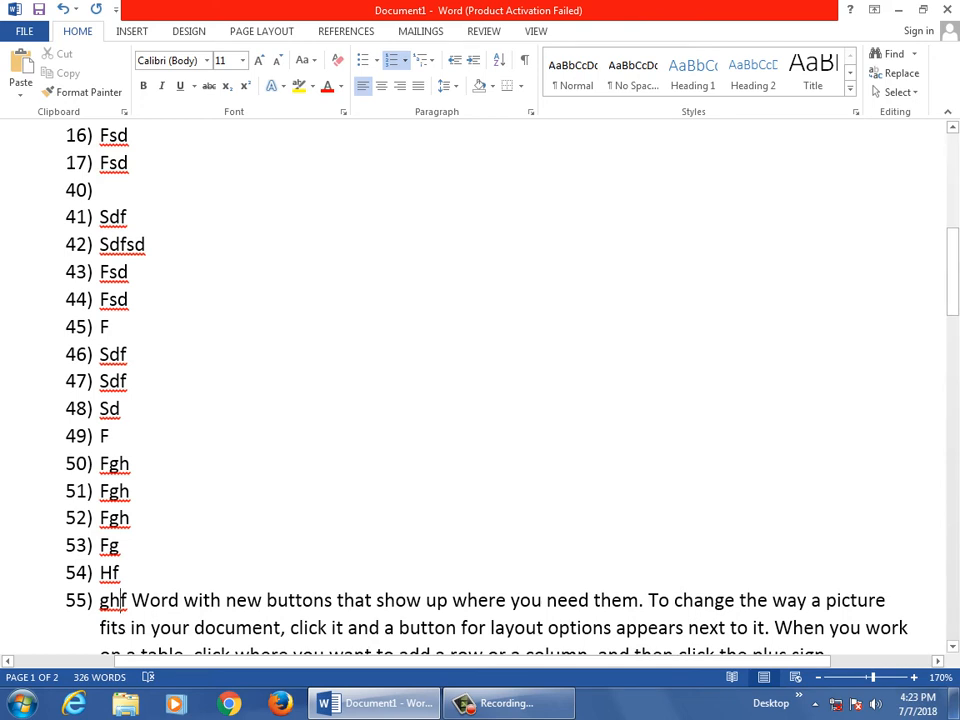
{"action": "left_click", "coordinate": [404, 60]}
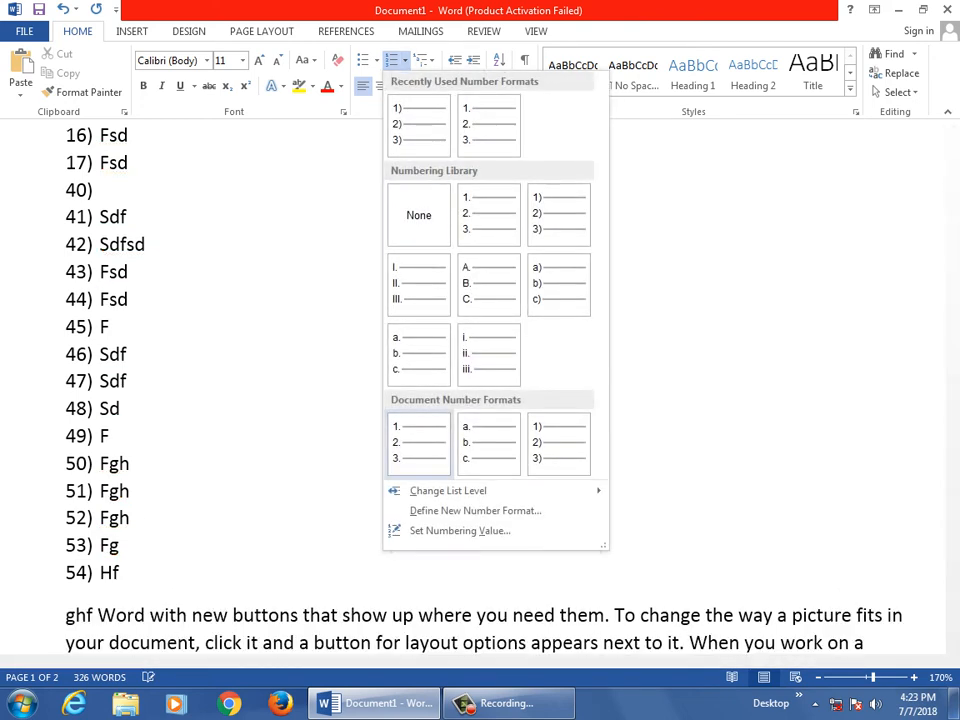
{"action": "key", "text": "Escape"}
{"action": "key", "text": "alt+h"}
{"action": "key", "text": "n"}
{"action": "key", "text": "v"}
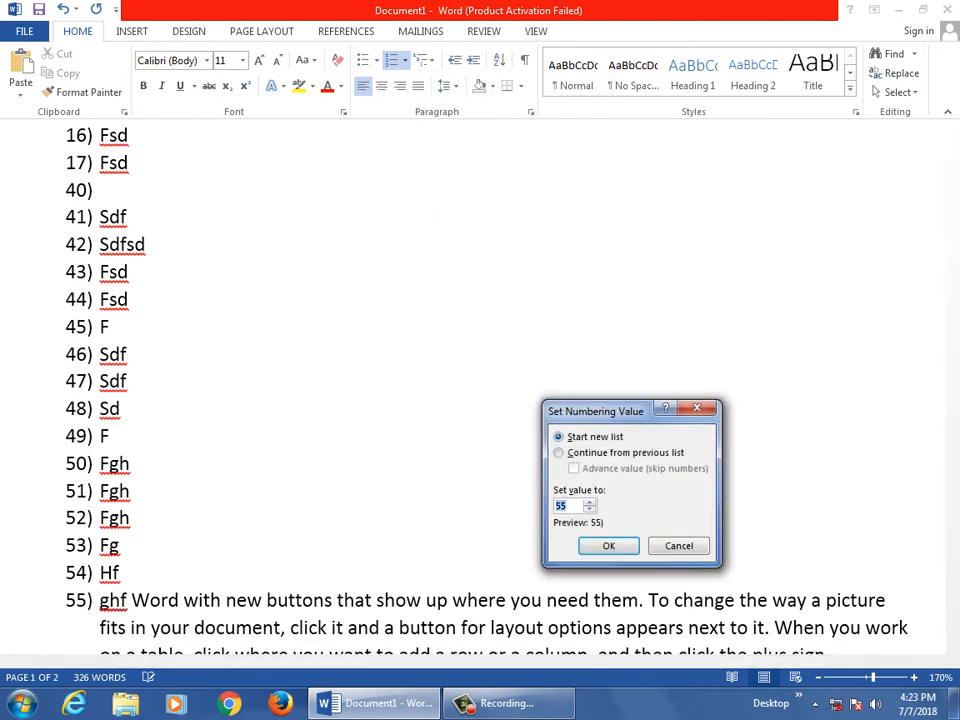
{"action": "key", "text": "Escape"}
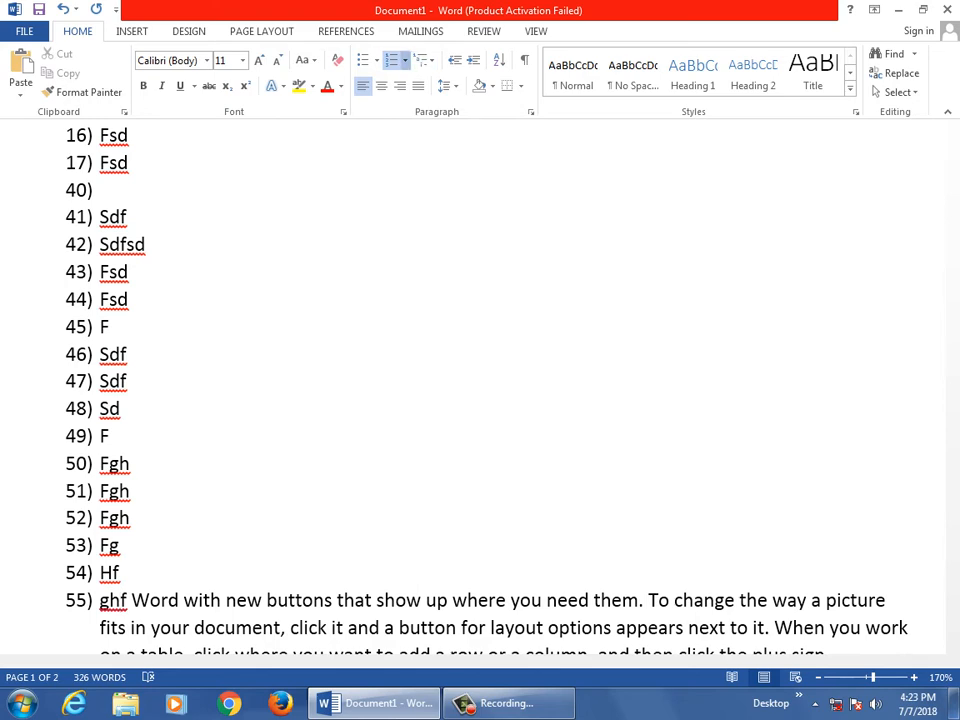
- Define a new number format for the list using the "First, Second, Third ..." number style
{"action": "key", "text": "alt+h"}
{"action": "key", "text": "n"}
{"action": "key", "text": "Down"}
{"action": "key", "text": "Down"}
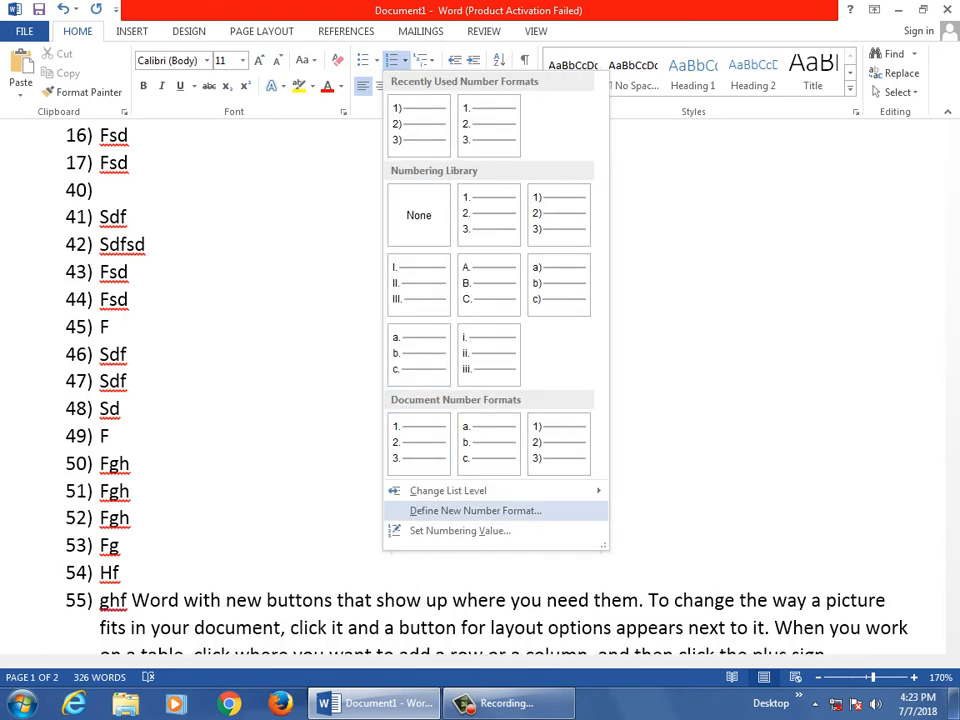
{"action": "key", "text": "Return"}
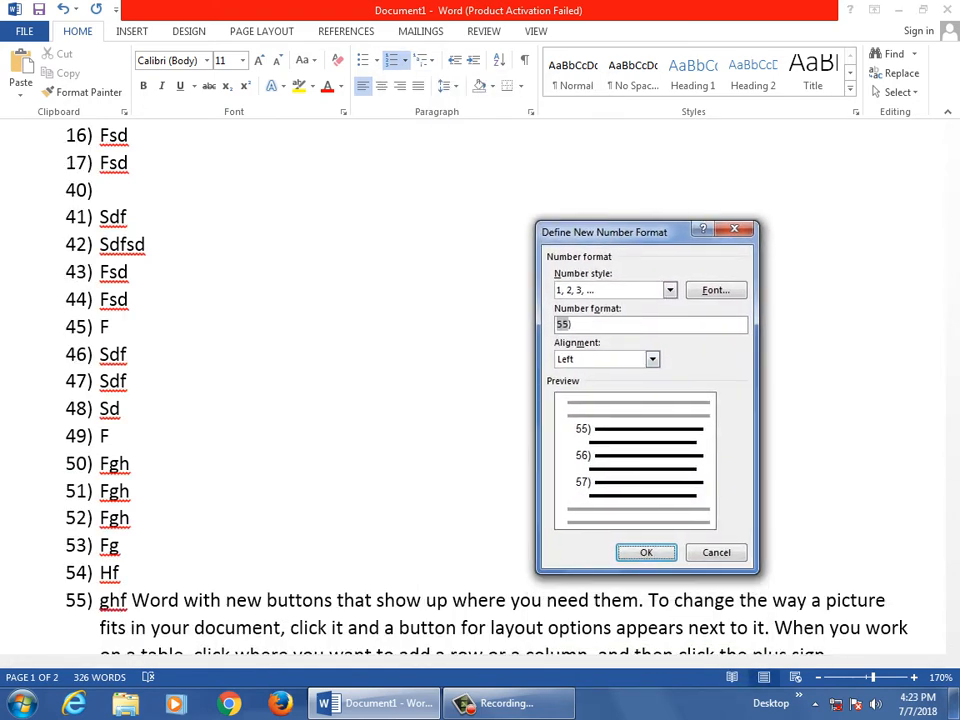
{"action": "key", "text": "alt+Down"}
{"action": "scroll", "coordinate": [612, 337], "scroll_direction": "down", "scroll_amount": 3}
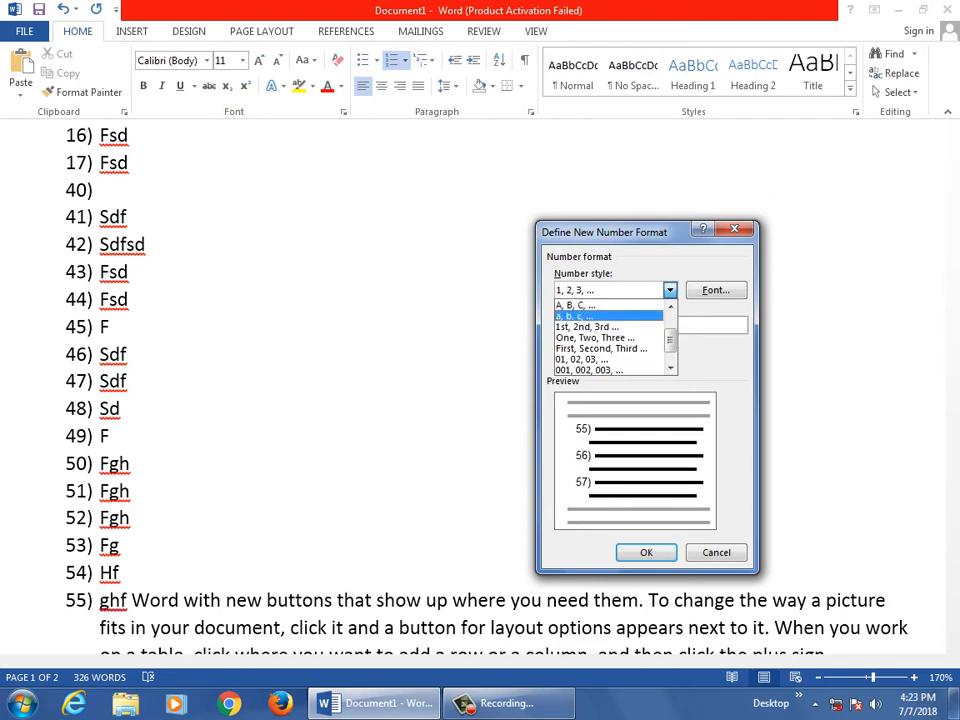
{"action": "left_click", "coordinate": [601, 326]}
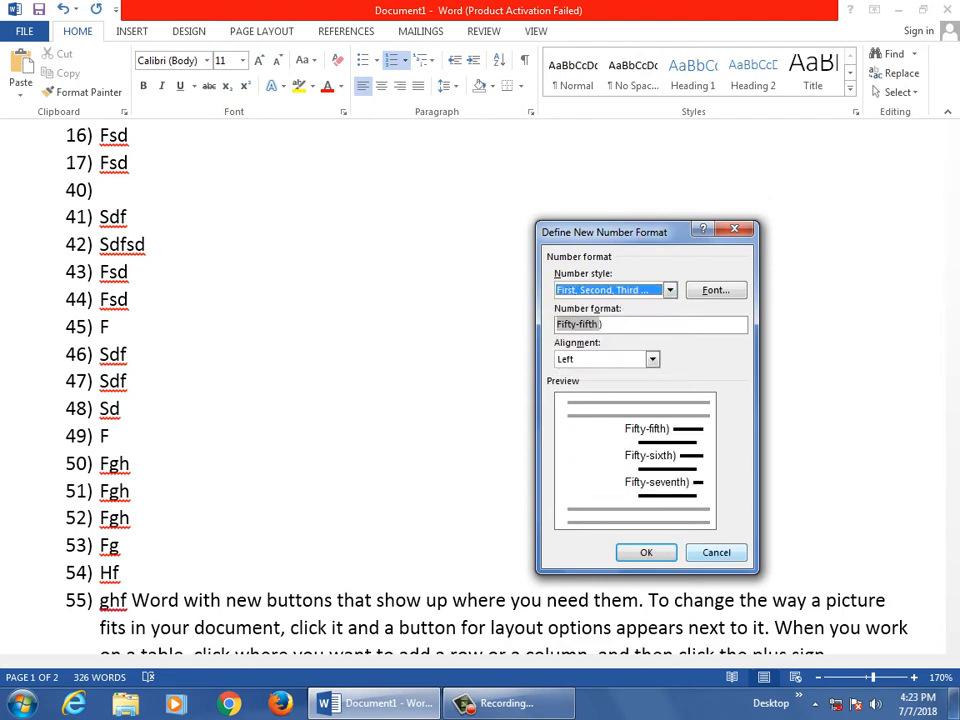
{"action": "key", "text": "Return"}
{"action": "scroll", "coordinate": [480, 380], "scroll_direction": "down", "scroll_amount": 3}
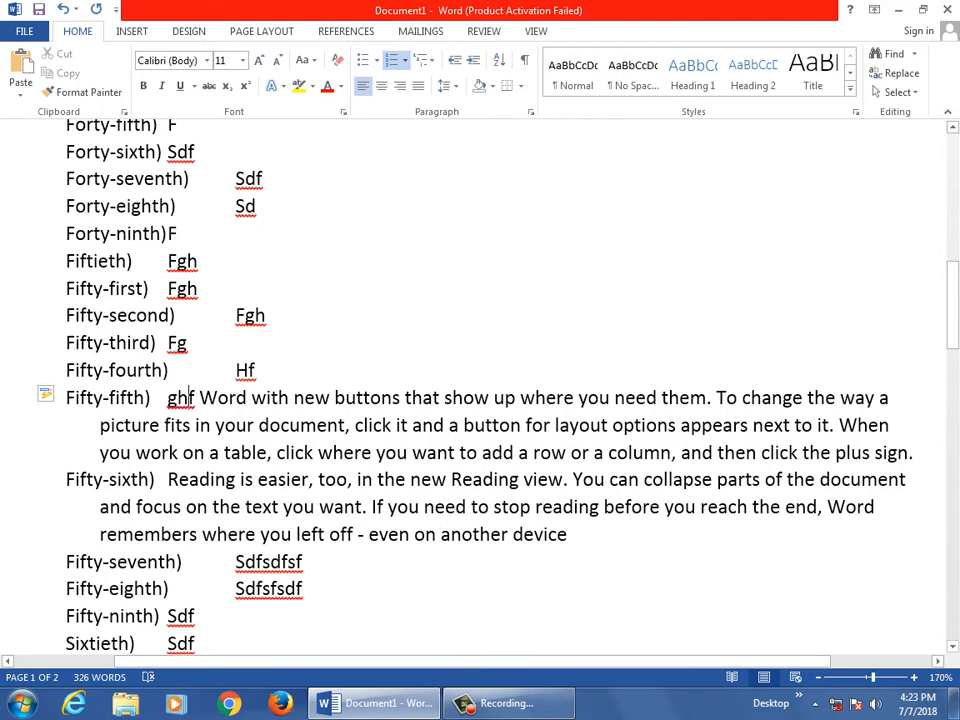
- Define a new number format for the list using the five-digit "00001, 00002, 00003, ..." number style
{"action": "left_click", "coordinate": [404, 60]}
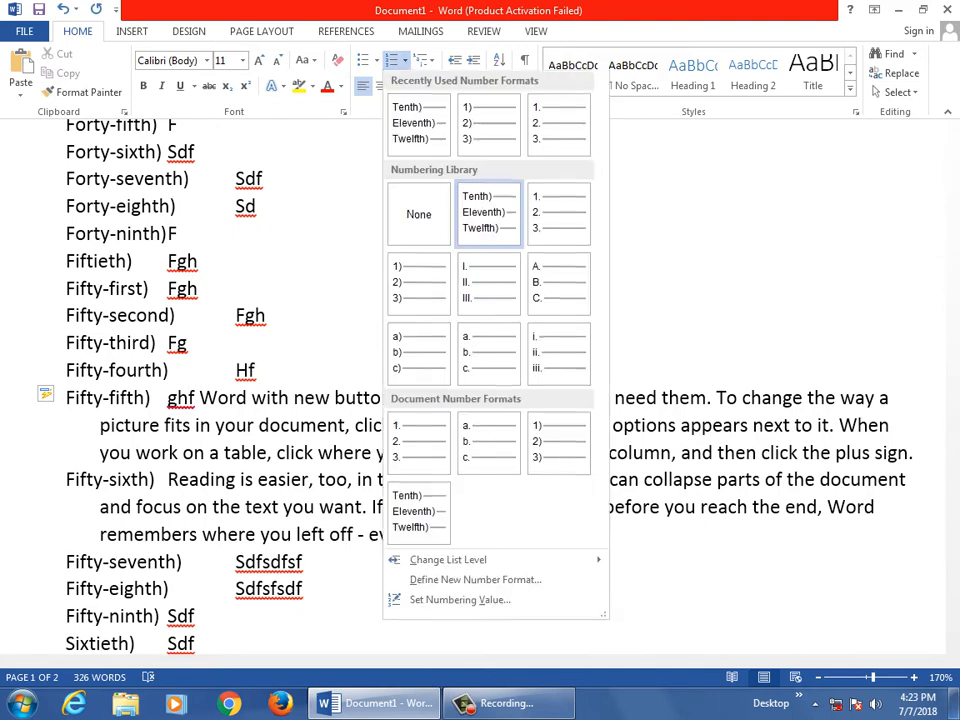
{"action": "key", "text": "Escape"}
{"action": "key", "text": "alt+h"}
{"action": "key", "text": "n"}
{"action": "key", "text": "d"}
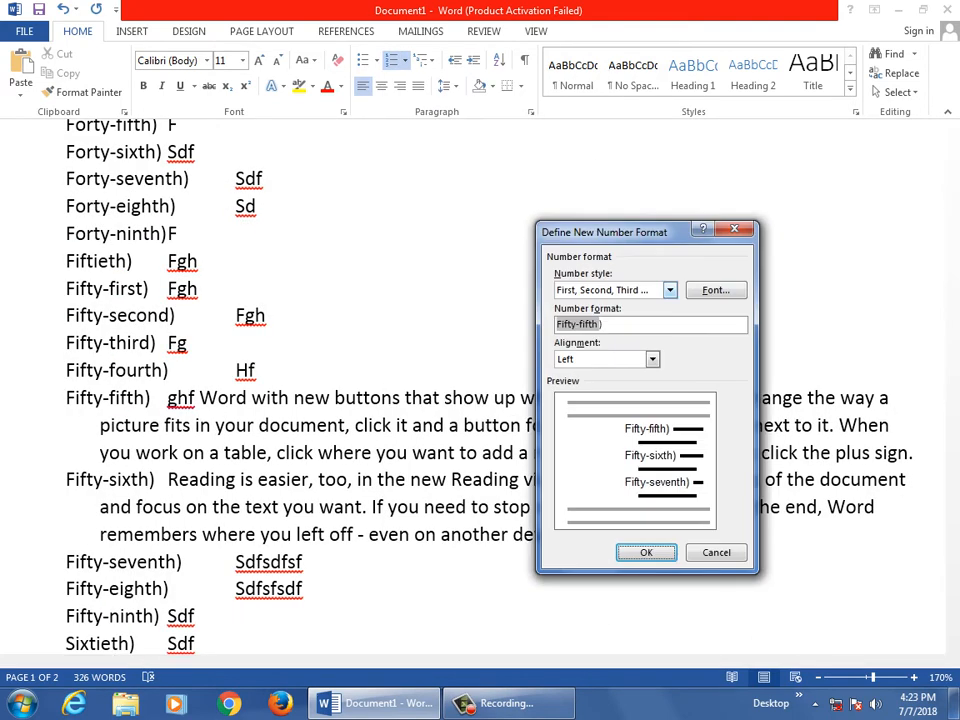
{"action": "key", "text": "alt+Down"}
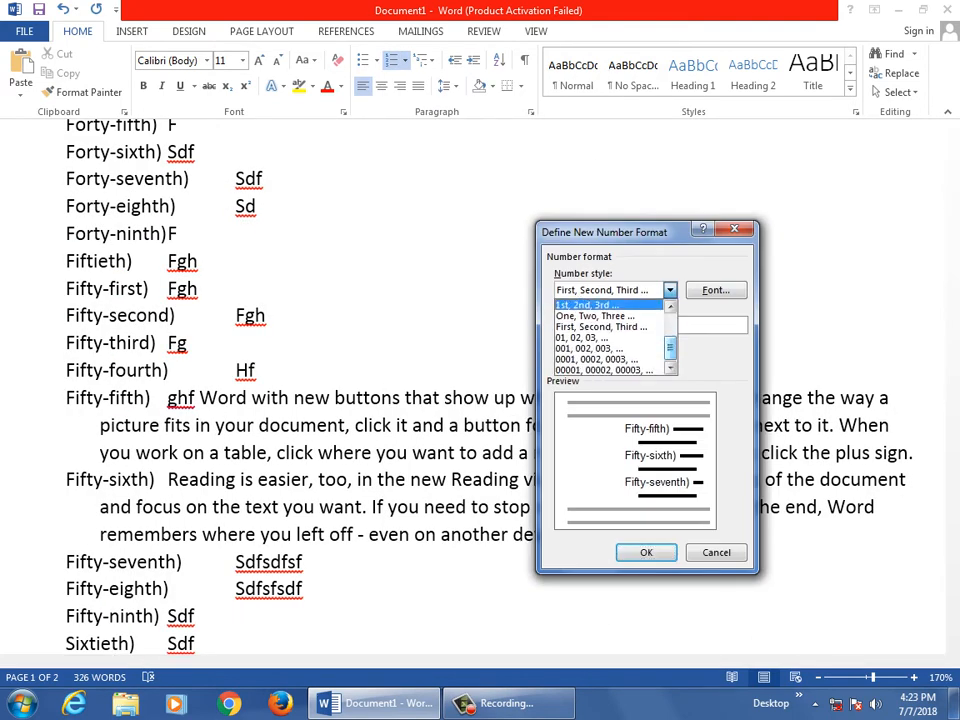
{"action": "key", "text": "Down"}
{"action": "key", "text": "Down"}
{"action": "key", "text": "Down"}
{"action": "key", "text": "Down"}
{"action": "key", "text": "Down"}
{"action": "key", "text": "Down"}
{"action": "key", "text": "Return"}
{"action": "key", "text": "Return"}
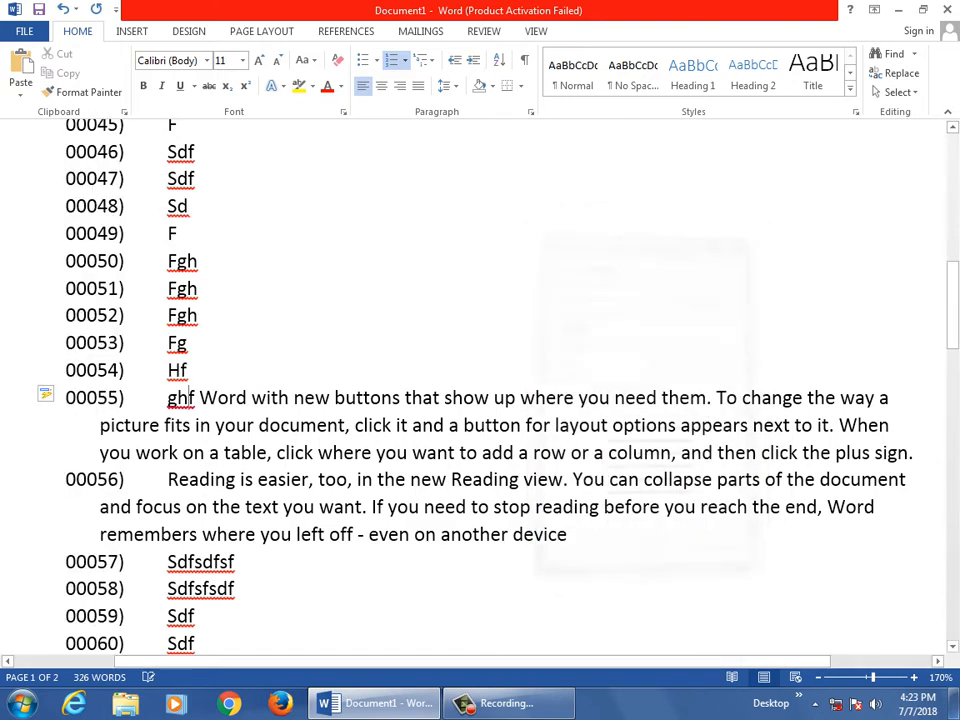
{"action": "scroll", "coordinate": [480, 380], "scroll_direction": "up", "scroll_amount": 10}
{"action": "scroll", "coordinate": [480, 380], "scroll_direction": "down", "scroll_amount": 4}
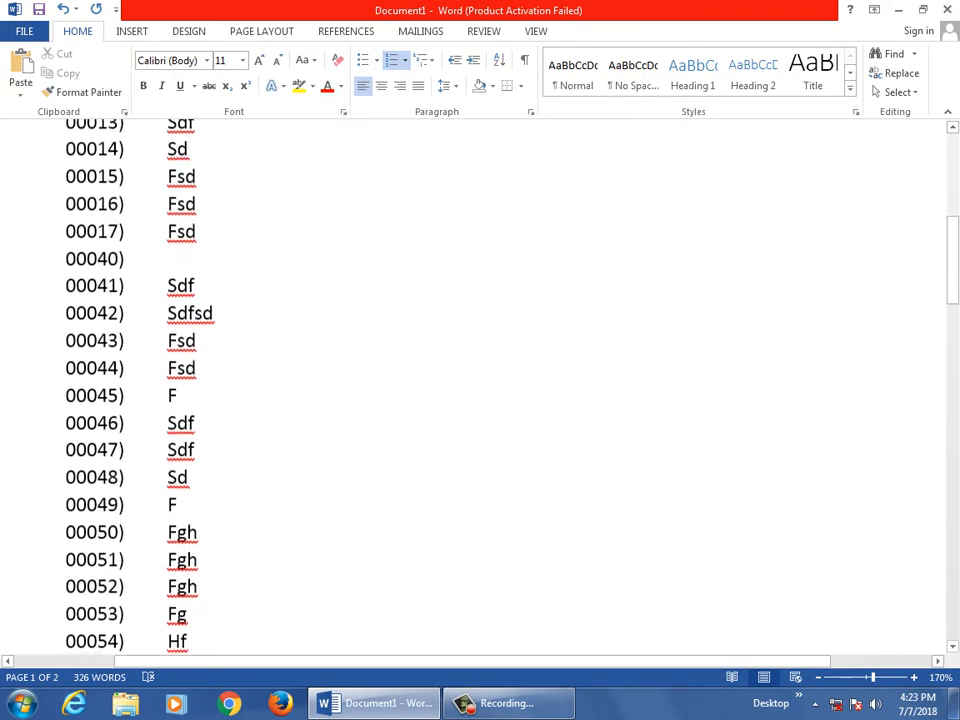
{"action": "left_click", "coordinate": [404, 60]}
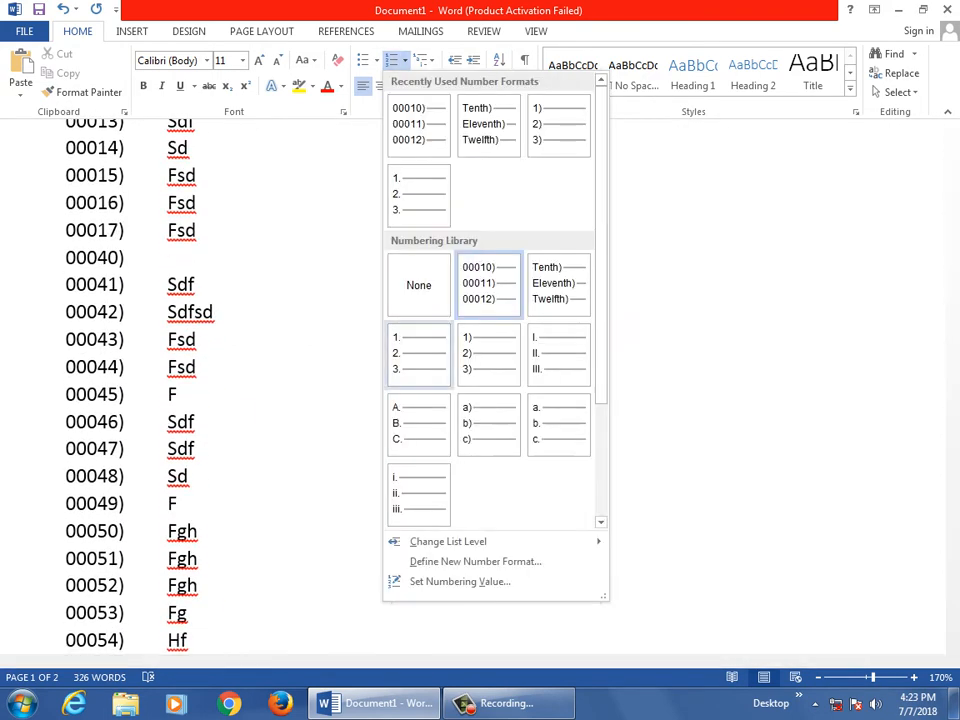
{"action": "mouse_move", "coordinate": [448, 541]}
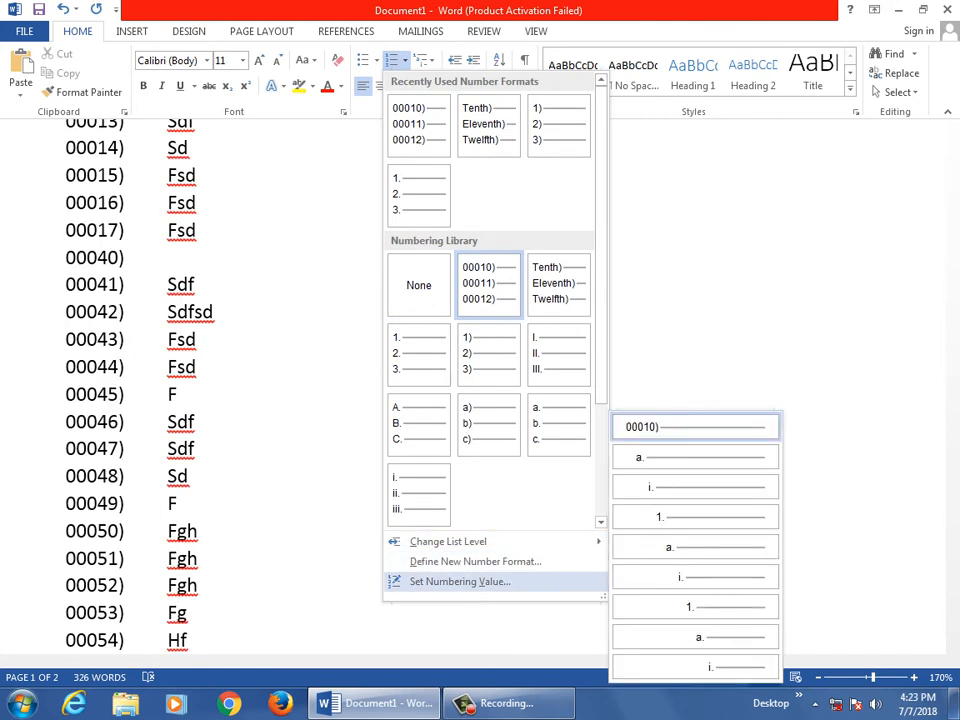
{"action": "key", "text": "Escape"}
- Apply the plain 1., 1.1., 1.1.1. multilevel list format to the numbered list
{"action": "left_click", "coordinate": [421, 60]}
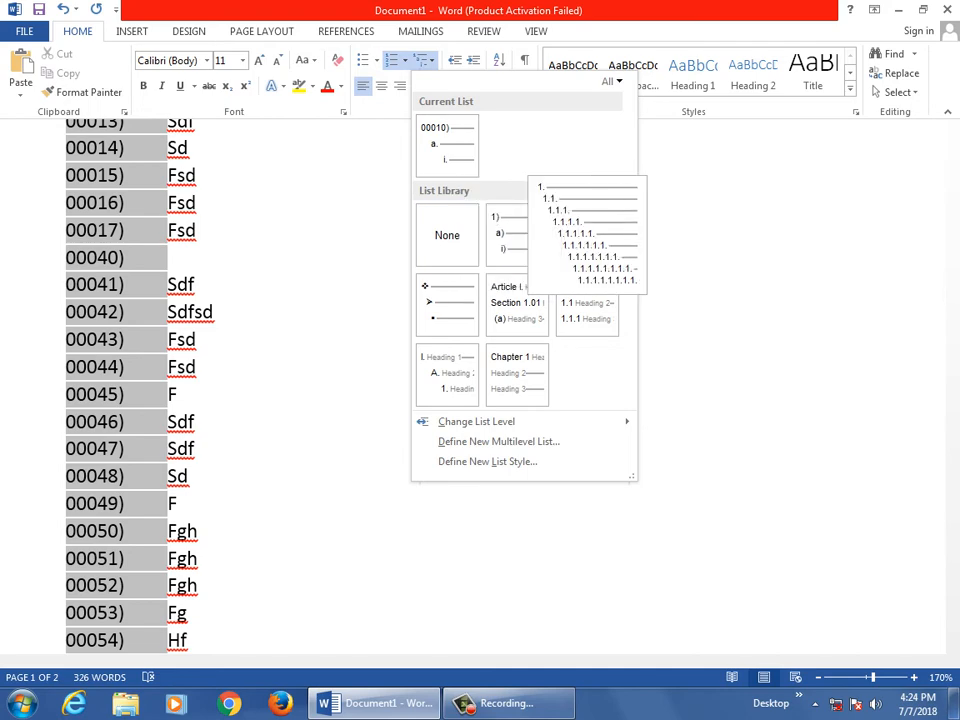
{"action": "left_click", "coordinate": [587, 235]}
{"action": "scroll", "coordinate": [480, 390], "scroll_direction": "up", "scroll_amount": 3}
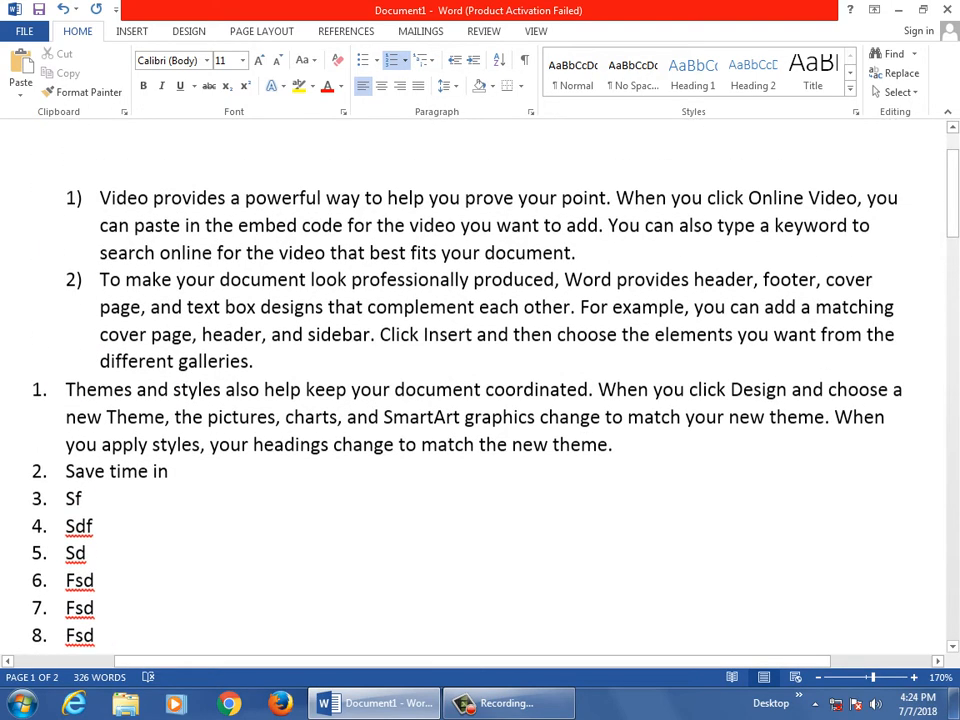
- Replace all of the document's content with sample paragraphs generated by the =rand() function
{"action": "key", "text": "ctrl+a"}
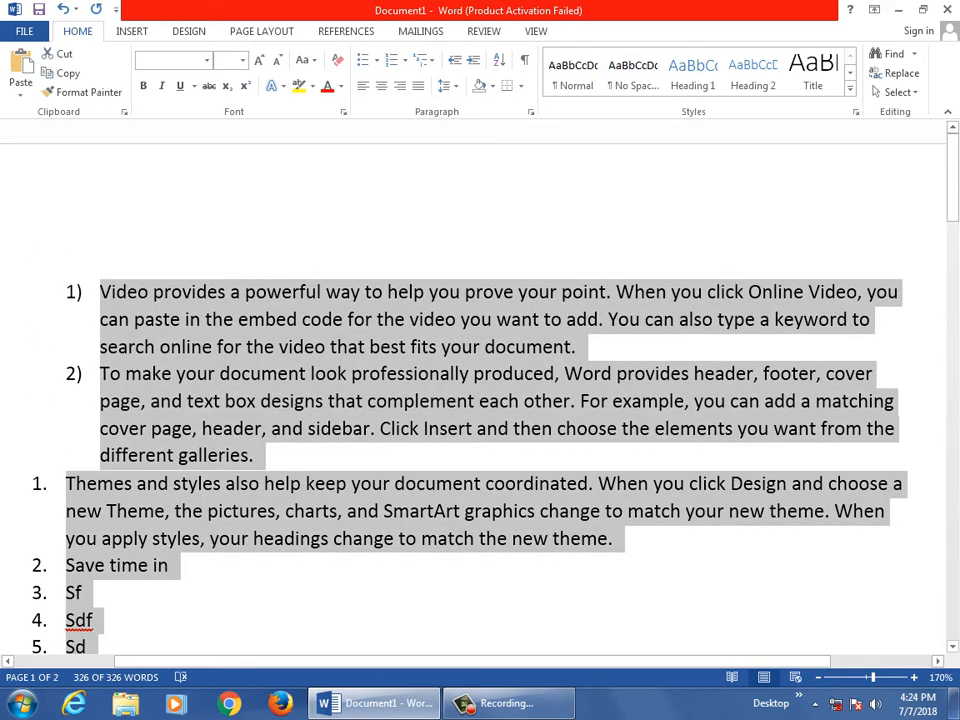
{"action": "key", "text": "Delete"}
{"action": "type", "text": "=rabnd\\\\\\"}
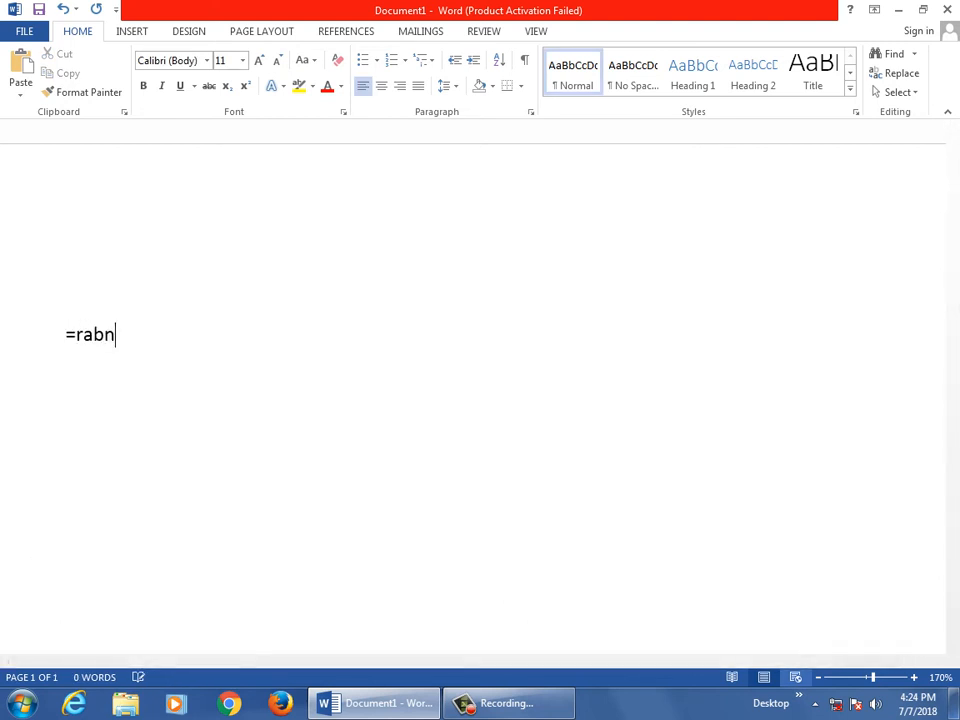
{"action": "key", "text": "BackSpace"}
{"action": "key", "text": "BackSpace"}
{"action": "key", "text": "BackSpace"}
{"action": "key", "text": "BackSpace"}
{"action": "key", "text": "BackSpace"}
{"action": "key", "text": "BackSpace"}
{"action": "type", "text": "nbd"}
{"action": "key", "text": "BackSpace"}
{"action": "key", "text": "BackSpace"}
{"action": "key", "text": "BackSpace"}
{"action": "type", "text": "nd()"}
{"action": "key", "text": "Return"}
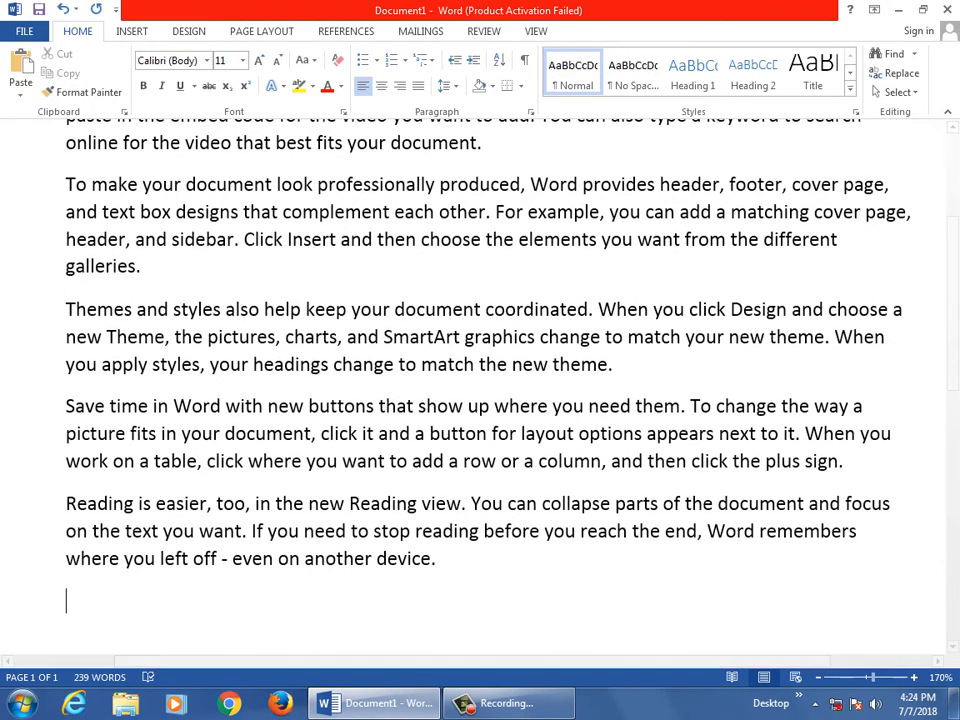
- Apply the 1 Heading 1, 1.1 Heading 2, 1.1.1 Heading 3 multilevel list to all of the sample paragraphs
{"action": "scroll", "coordinate": [473, 388], "scroll_direction": "down", "scroll_amount": 7}
{"action": "scroll", "coordinate": [480, 400], "scroll_direction": "down", "scroll_amount": 1}
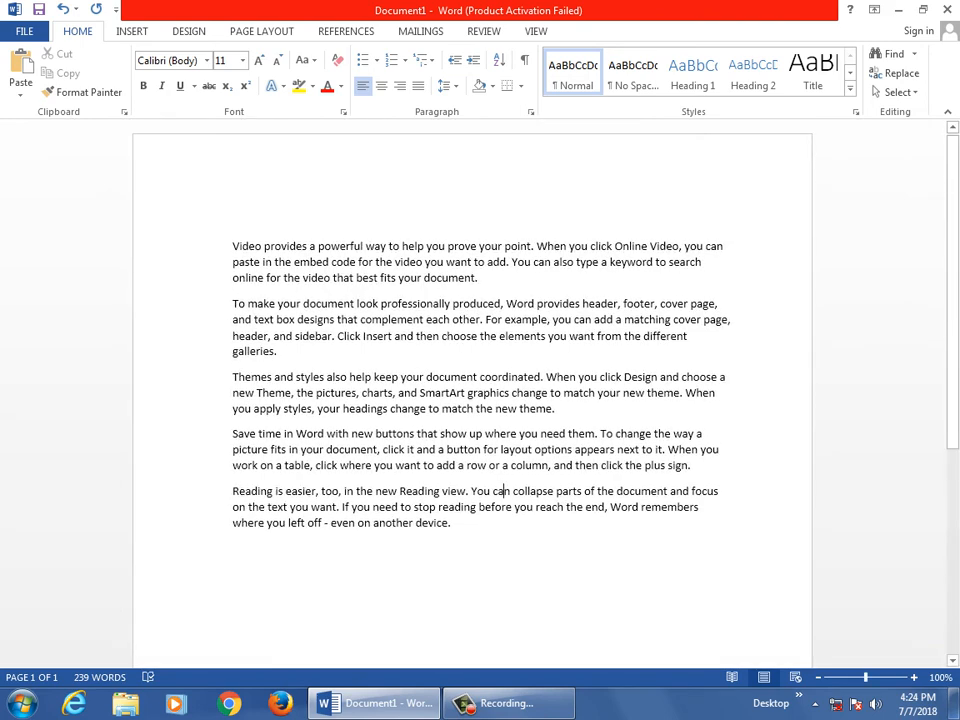
{"action": "key", "text": "ctrl+a"}
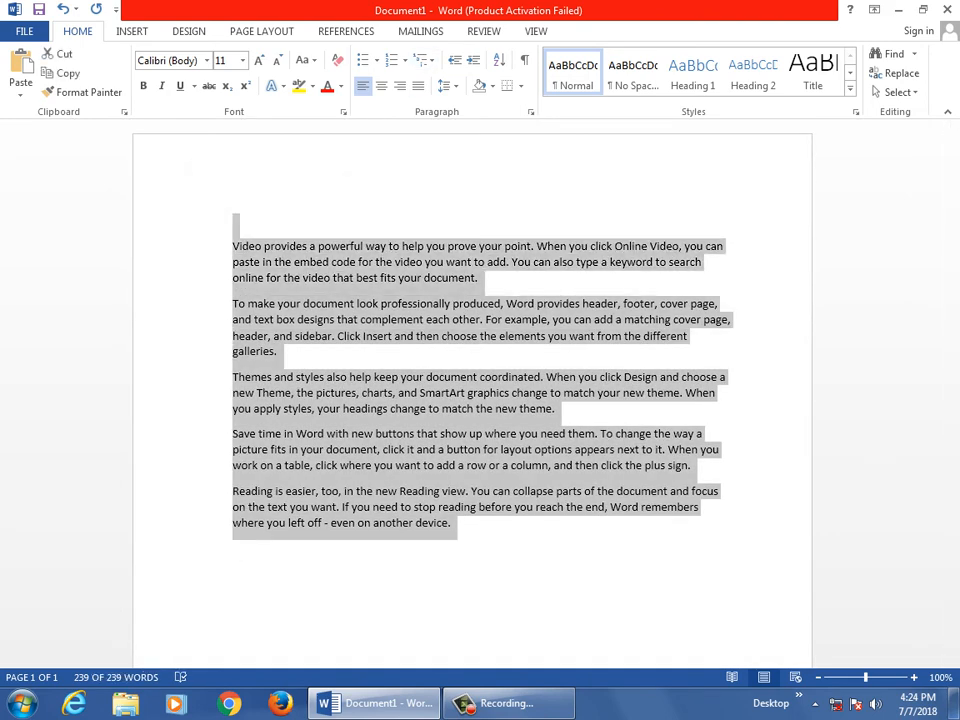
{"action": "left_click", "coordinate": [425, 60]}
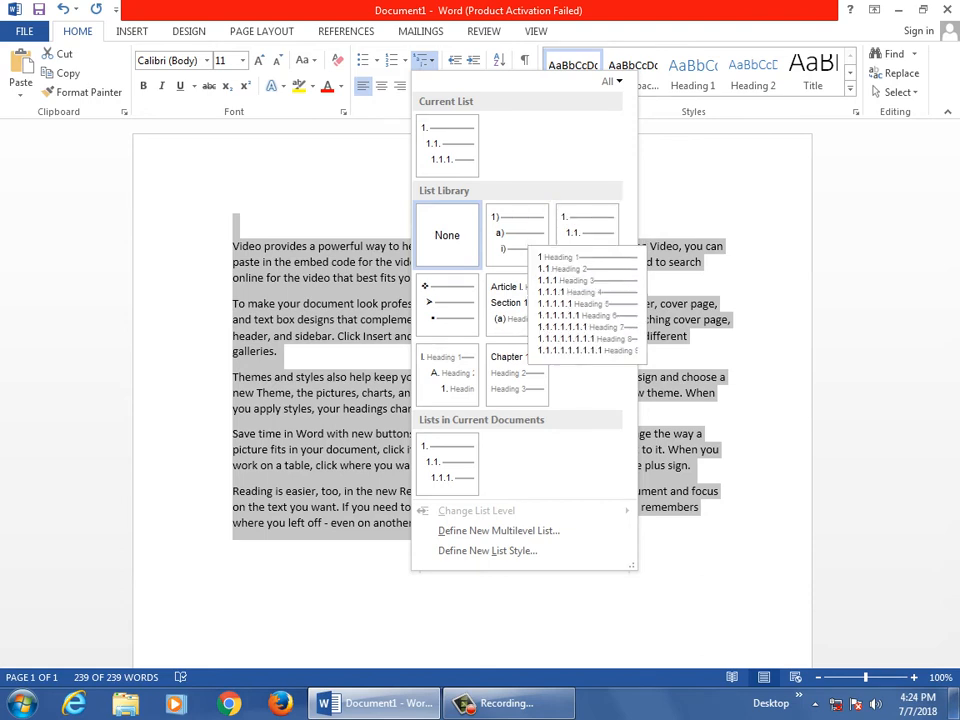
{"action": "left_click", "coordinate": [377, 61]}
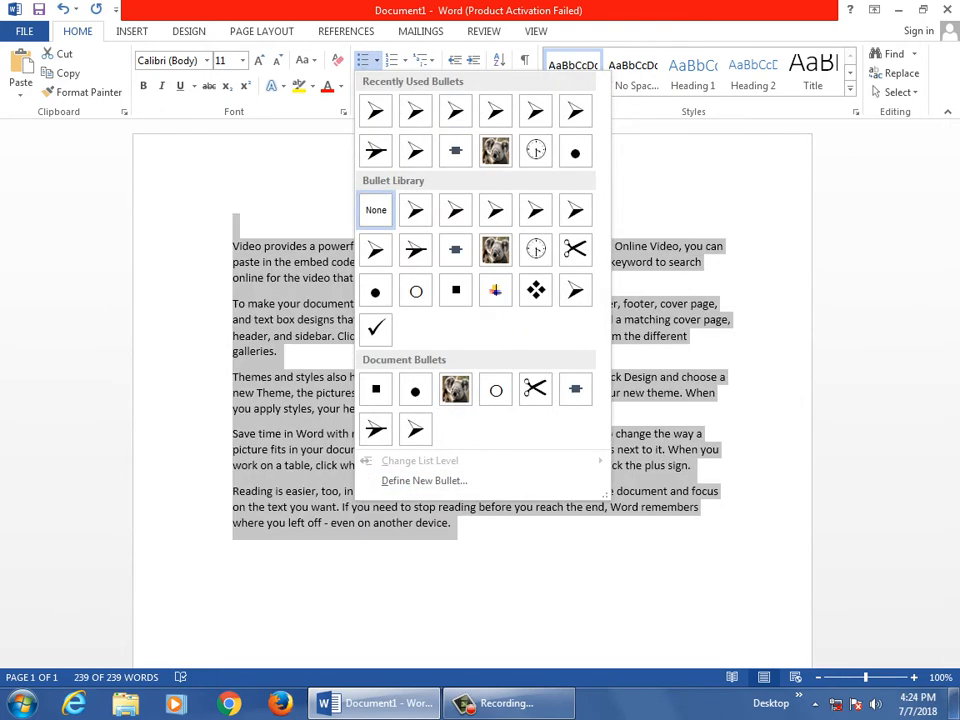
{"action": "left_click", "coordinate": [425, 60]}
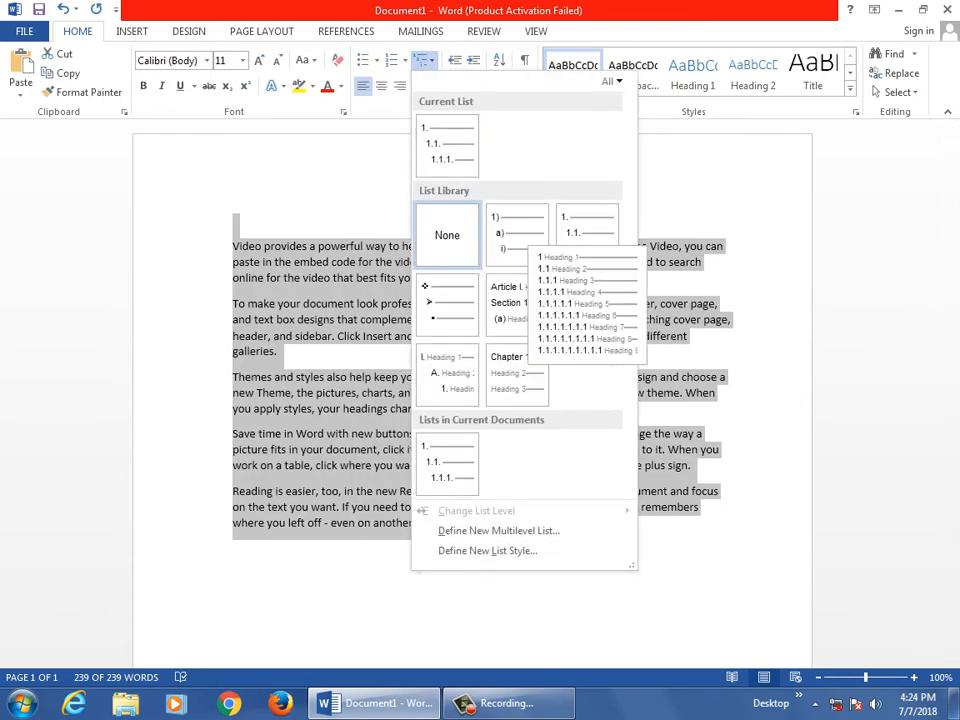
{"action": "left_click", "coordinate": [587, 305]}
{"action": "scroll", "coordinate": [590, 400], "scroll_direction": "down", "scroll_amount": 3}
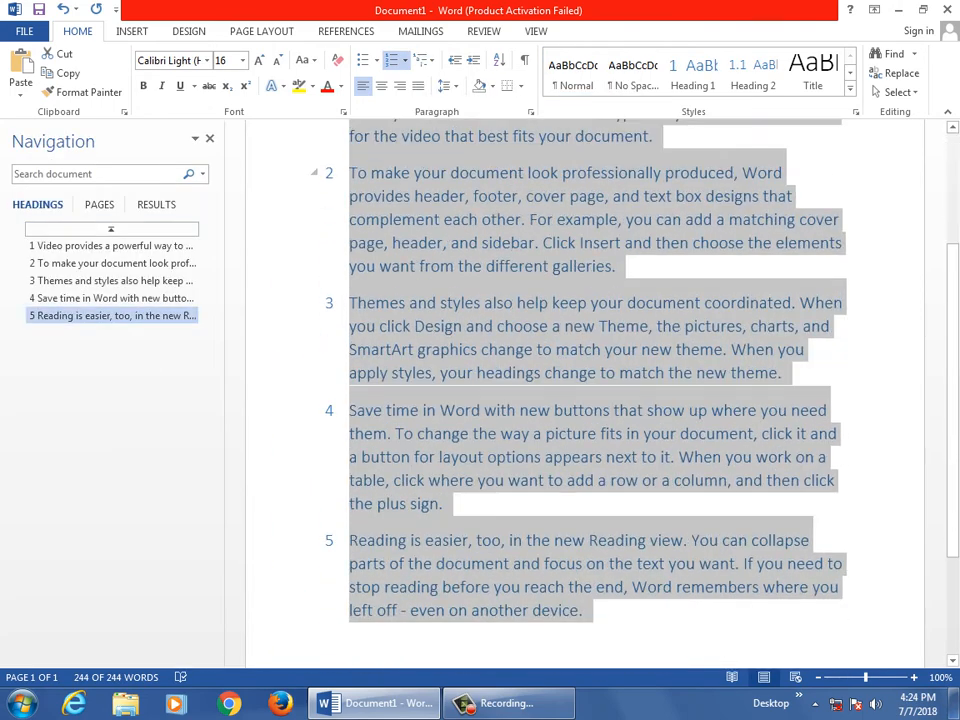
- Jump between numbered headings 3, 4, 2 and 1 using the document's heading outline
{"action": "scroll", "coordinate": [590, 400], "scroll_direction": "down", "scroll_amount": 3}
{"action": "scroll", "coordinate": [590, 400], "scroll_direction": "up", "scroll_amount": 3}
{"action": "left_click", "coordinate": [112, 281]}
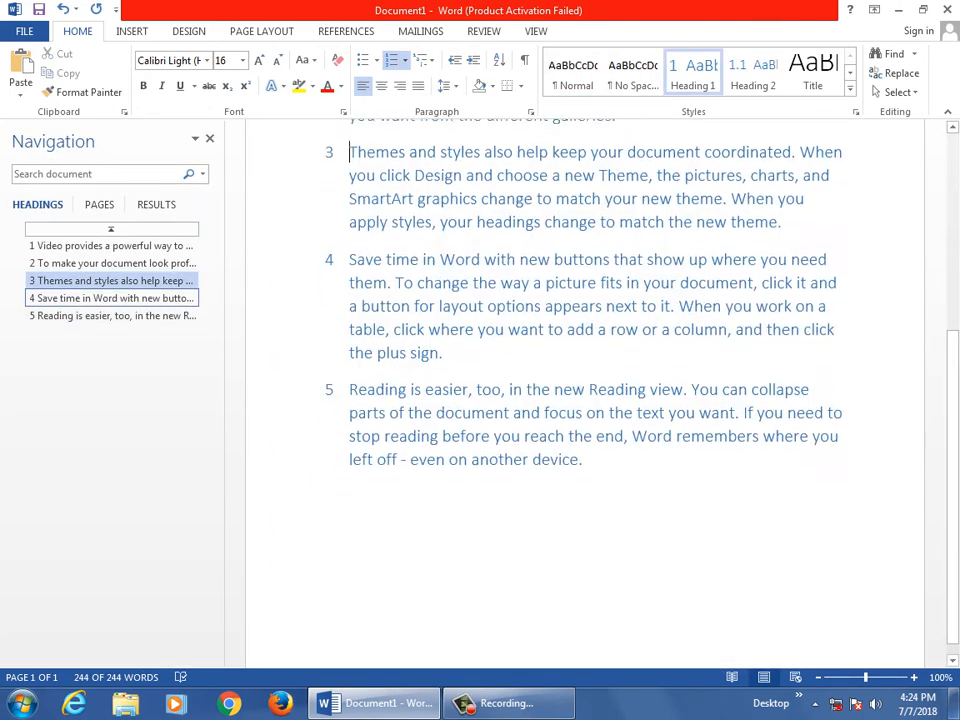
{"action": "left_click", "coordinate": [112, 298]}
{"action": "left_click", "coordinate": [112, 263]}
{"action": "left_click", "coordinate": [112, 246]}
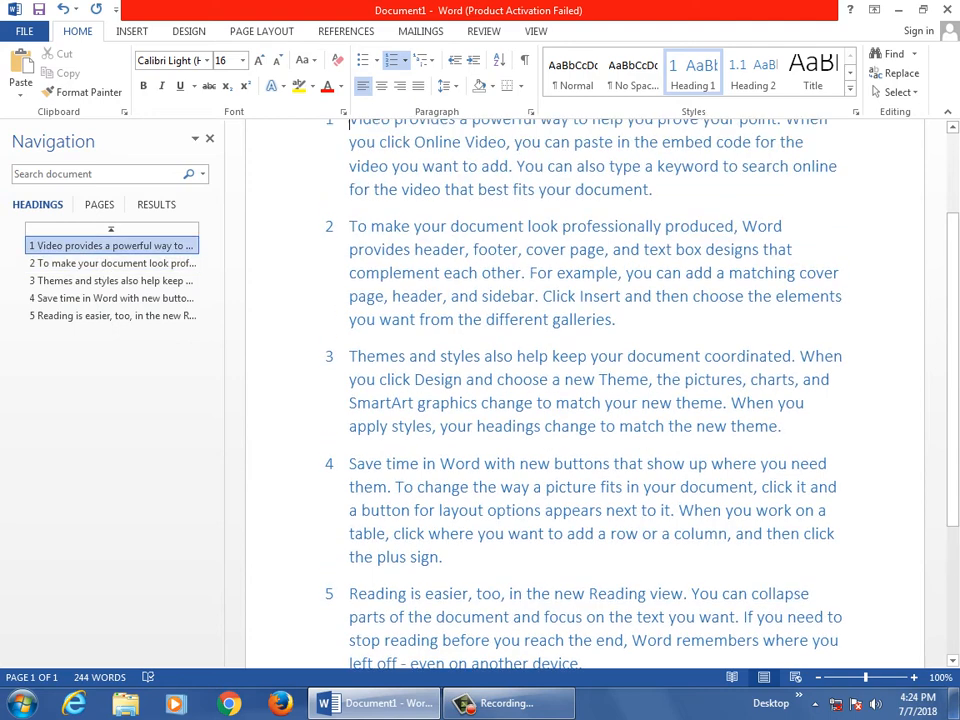
- Change the list level of the first paragraph, "Video provides a powerful way", to 1.1 Heading 2
{"action": "left_click", "coordinate": [425, 61]}
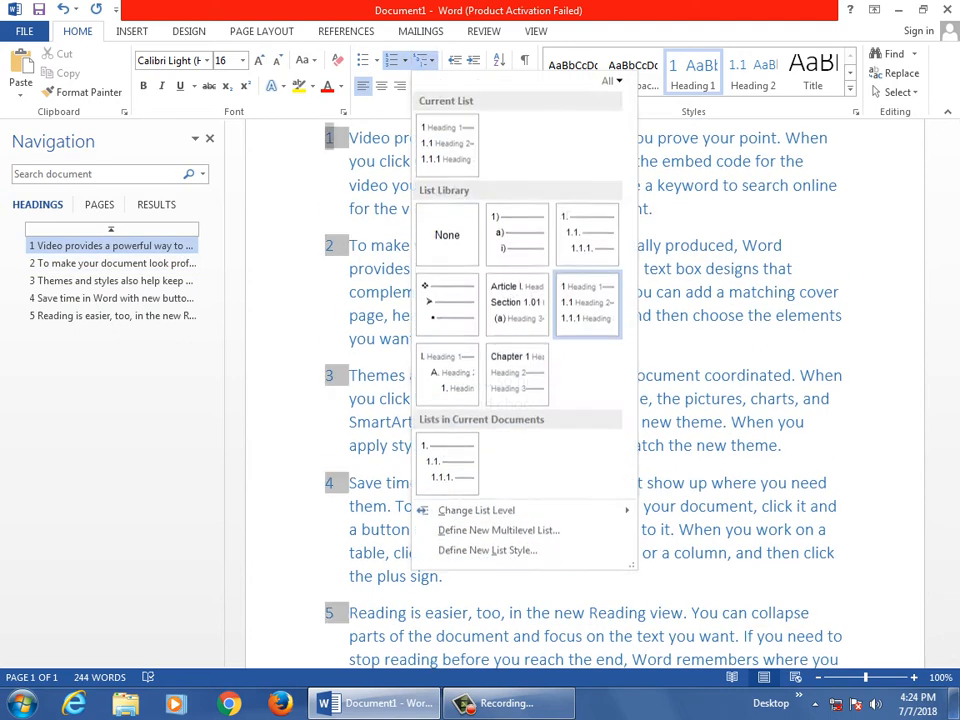
{"action": "mouse_move", "coordinate": [447, 464]}
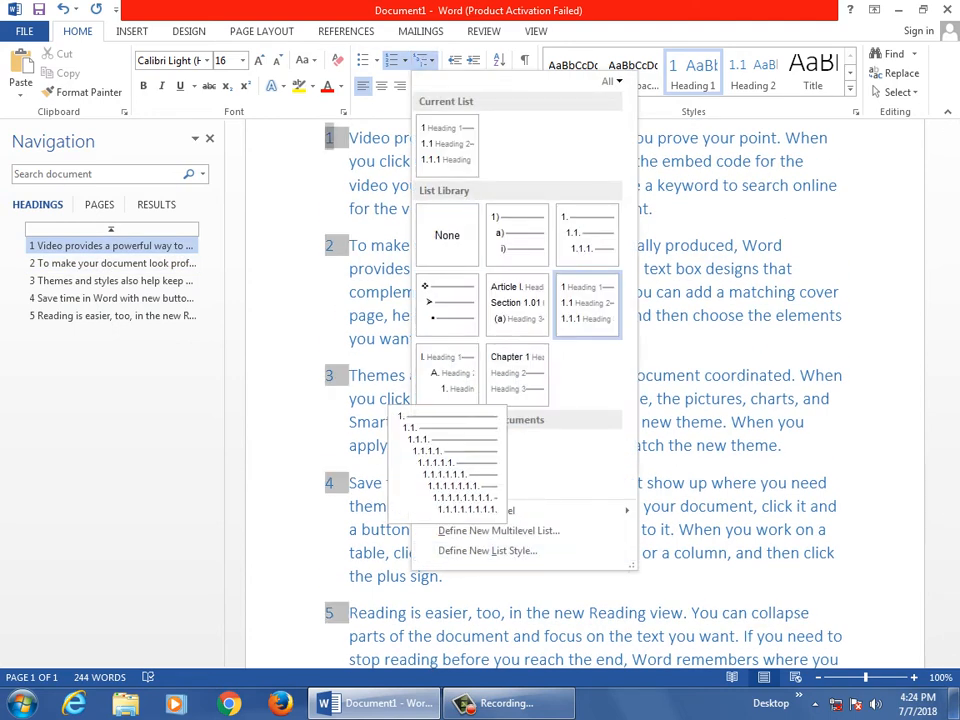
{"action": "mouse_move", "coordinate": [476, 510]}
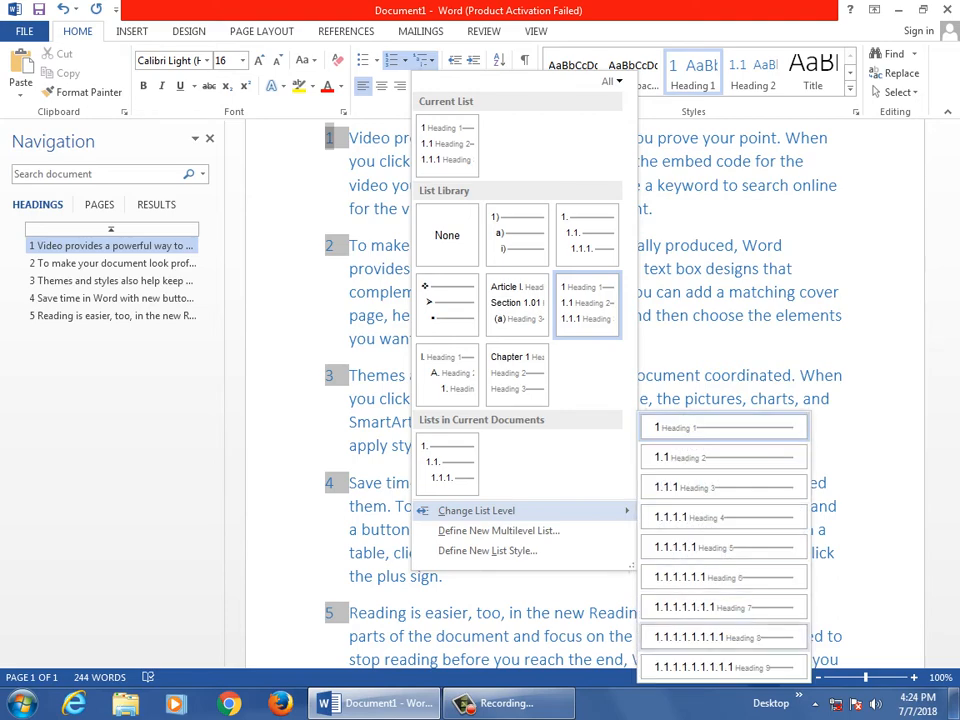
{"action": "left_click", "coordinate": [723, 457]}
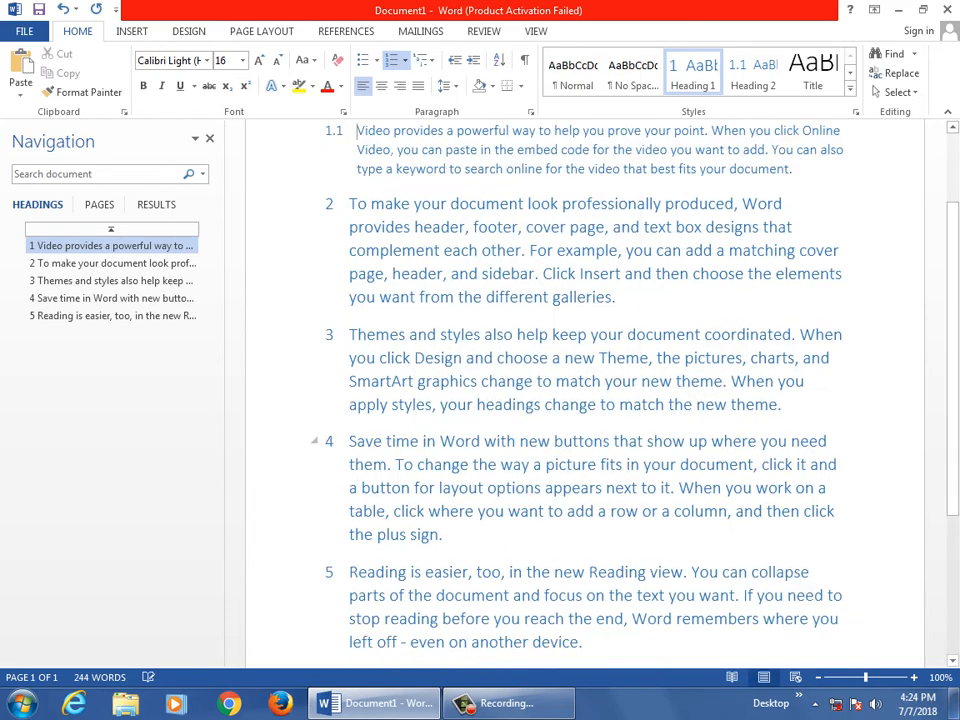
{"action": "scroll", "coordinate": [585, 400], "scroll_direction": "down", "scroll_amount": 5}
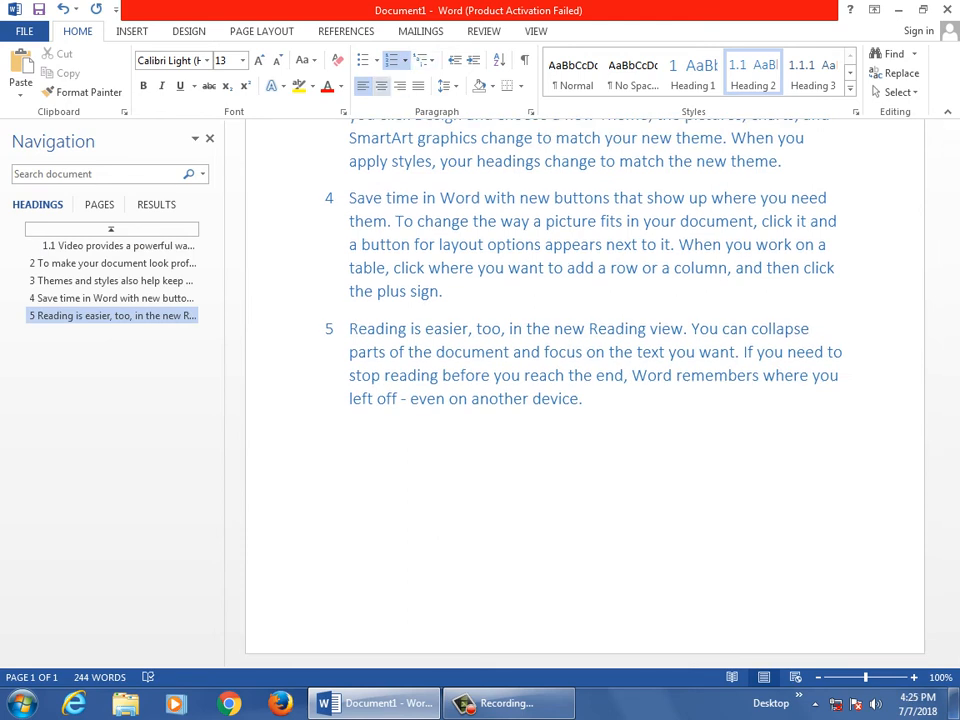
{"action": "left_click", "coordinate": [424, 60]}
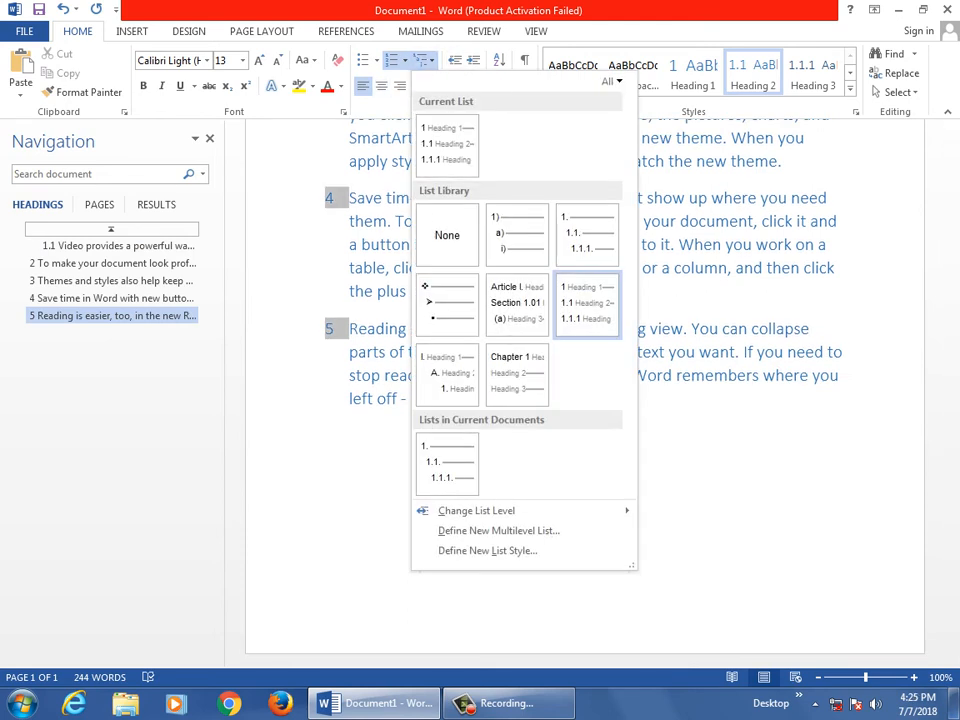
{"action": "left_click", "coordinate": [587, 298]}
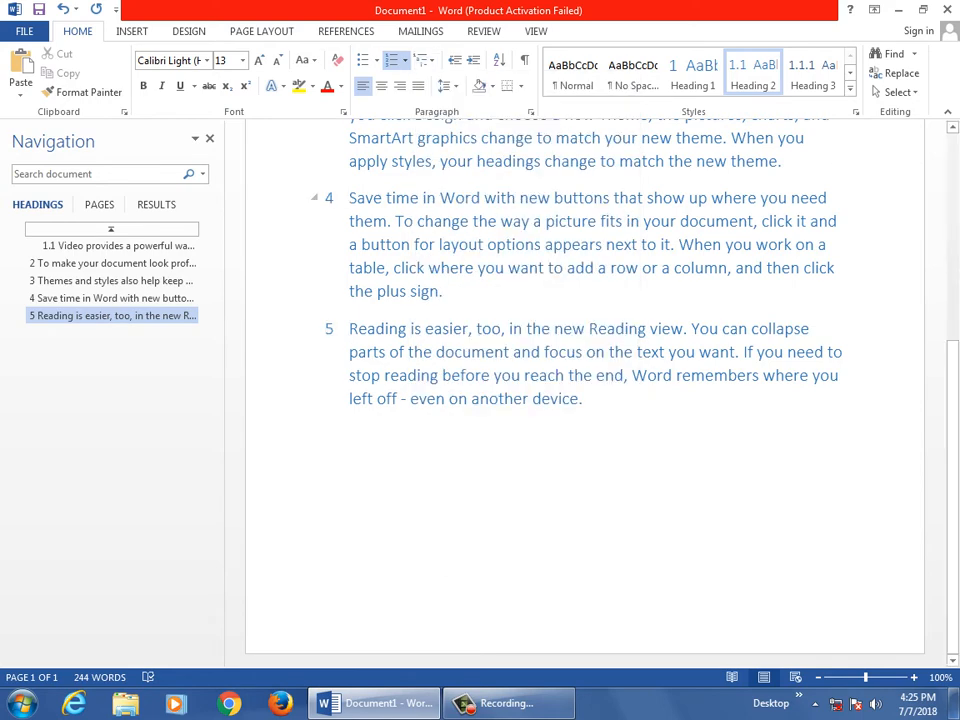
- Change the list level of the first paragraph, "Video provides a powerful way", to 1.1.1.1 Heading 4
{"action": "scroll", "coordinate": [417, 284], "scroll_direction": "up", "scroll_amount": 5}
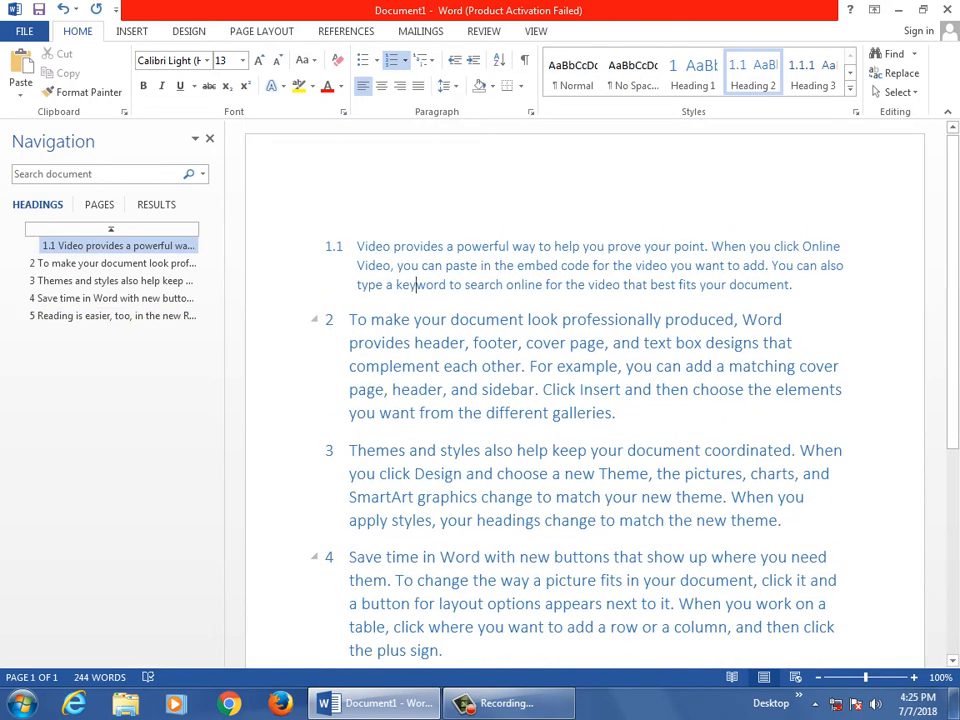
{"action": "left_click", "coordinate": [357, 246]}
{"action": "left_click", "coordinate": [404, 60]}
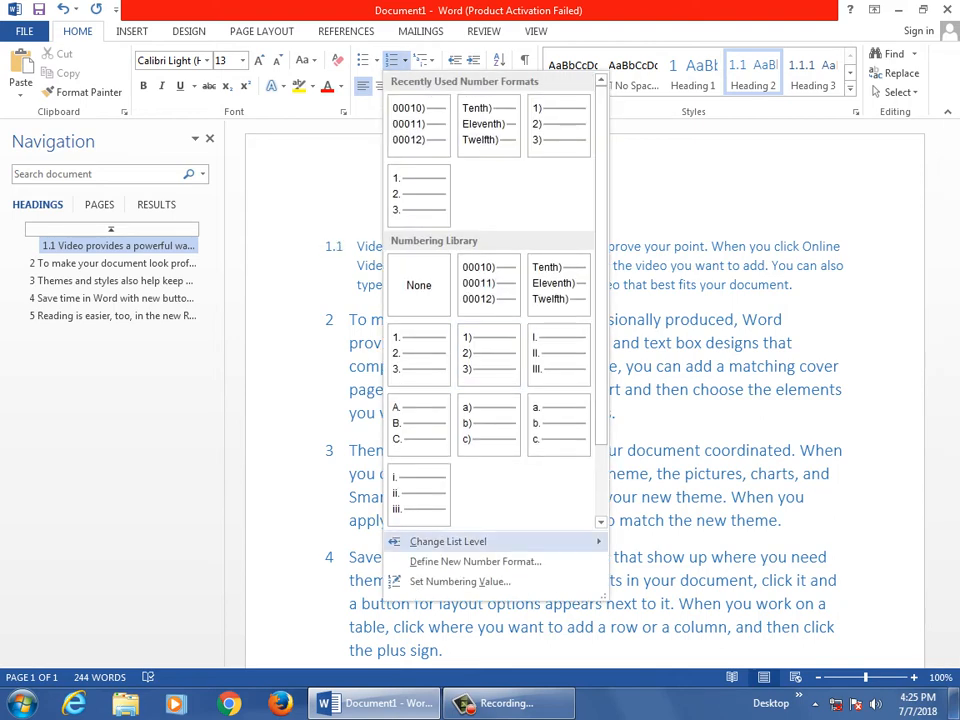
{"action": "mouse_move", "coordinate": [448, 541]}
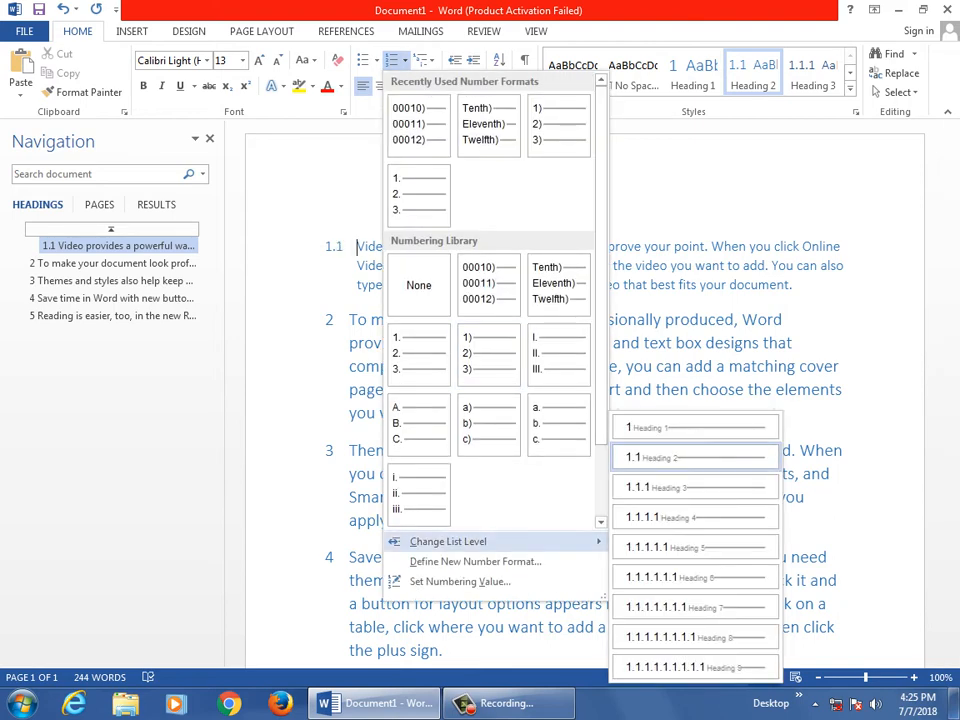
{"action": "left_click", "coordinate": [645, 517]}
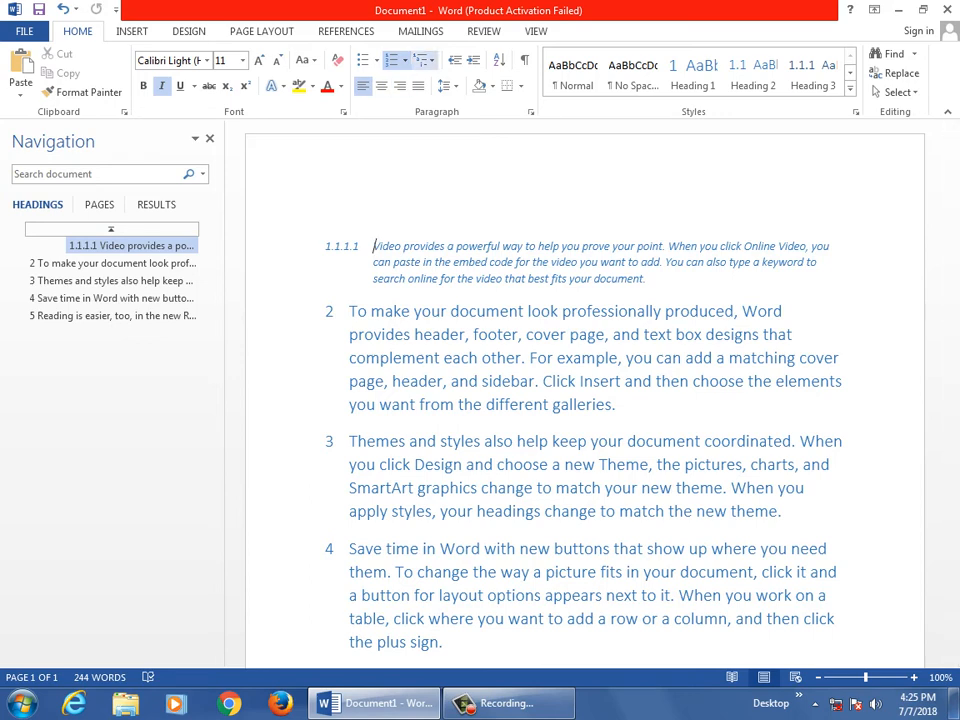
{"action": "left_click", "coordinate": [425, 60]}
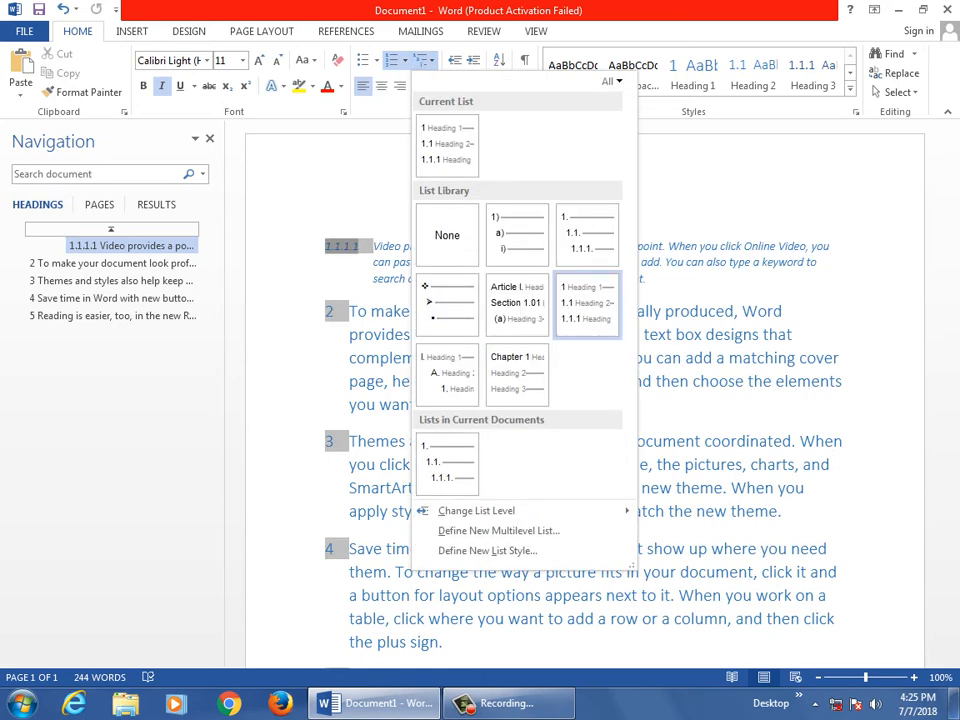
{"action": "key", "text": "Escape"}
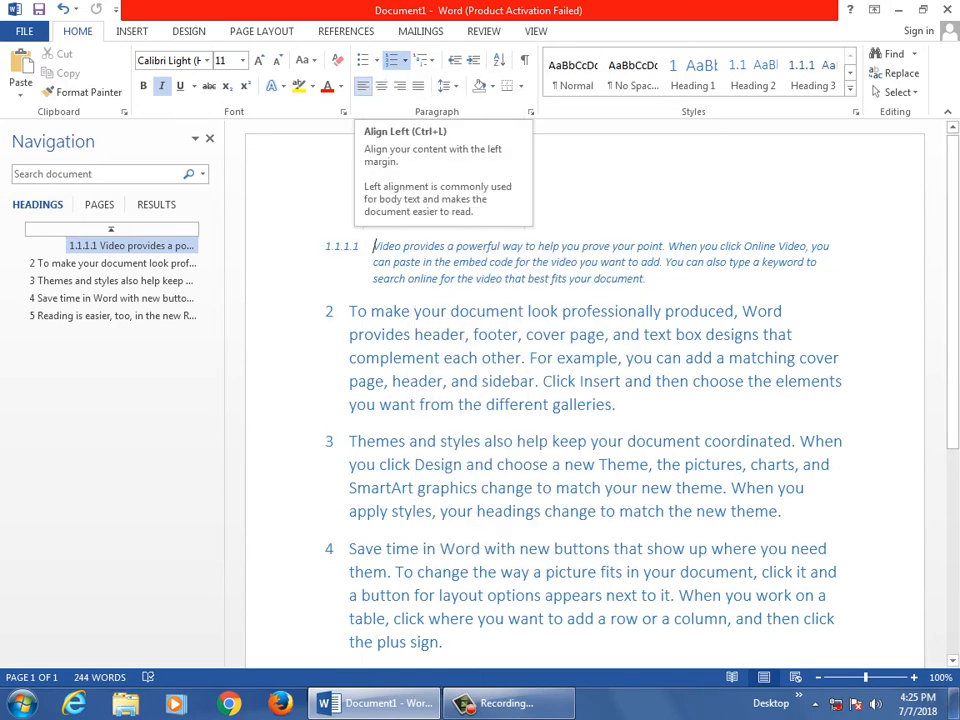
- Delete all of the document's content and close the Navigation pane
{"action": "key", "text": "ctrl+a"}
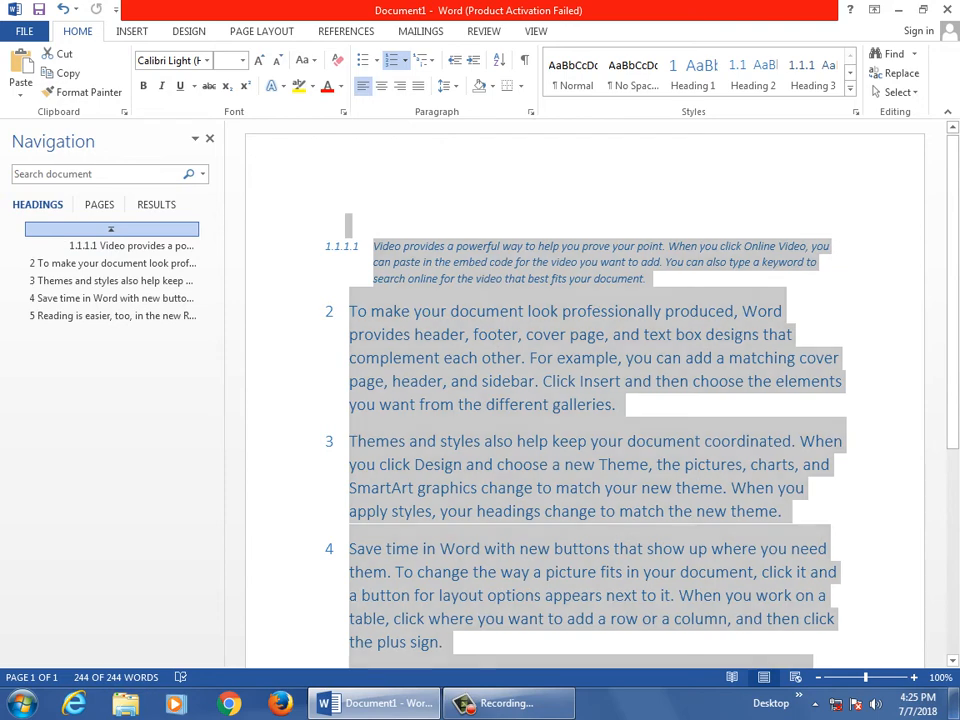
{"action": "key", "text": "Delete"}
{"action": "left_click", "coordinate": [209, 138]}
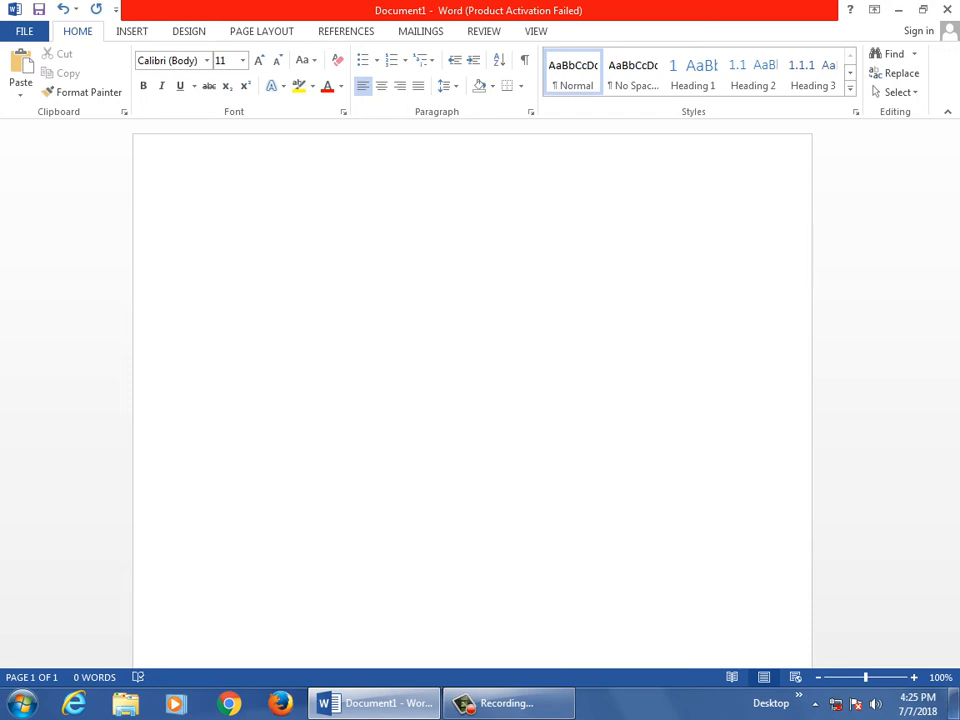
- Switch the empty paragraph's alignment to justified, right, left and finally centered
{"action": "key", "text": "ctrl+j"}
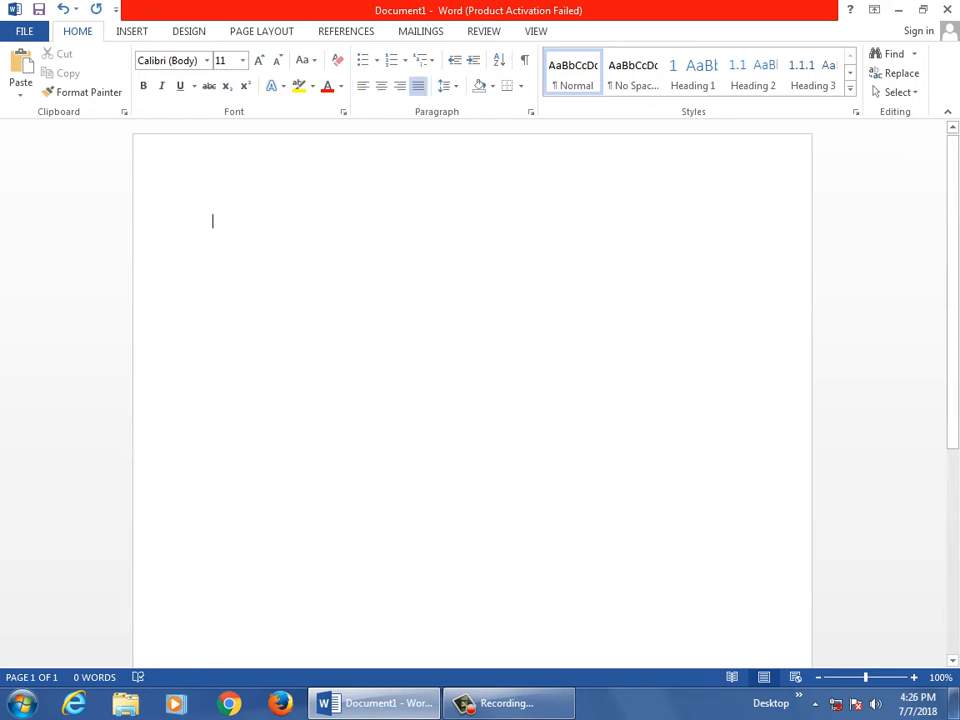
{"action": "key", "text": "ctrl+r"}
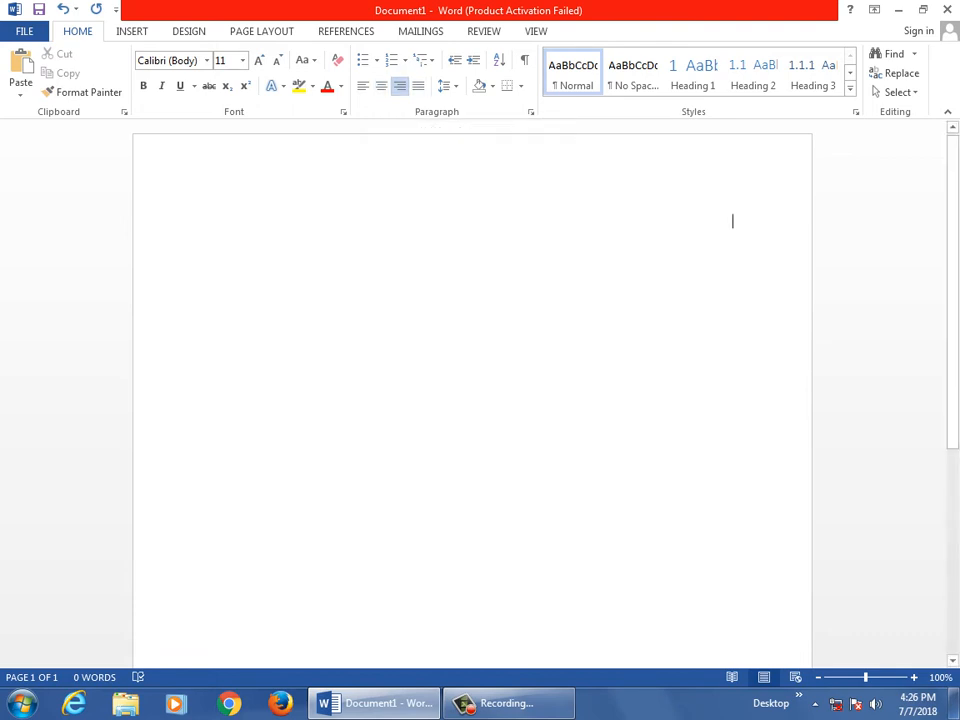
{"action": "key", "text": "ctrl+l"}
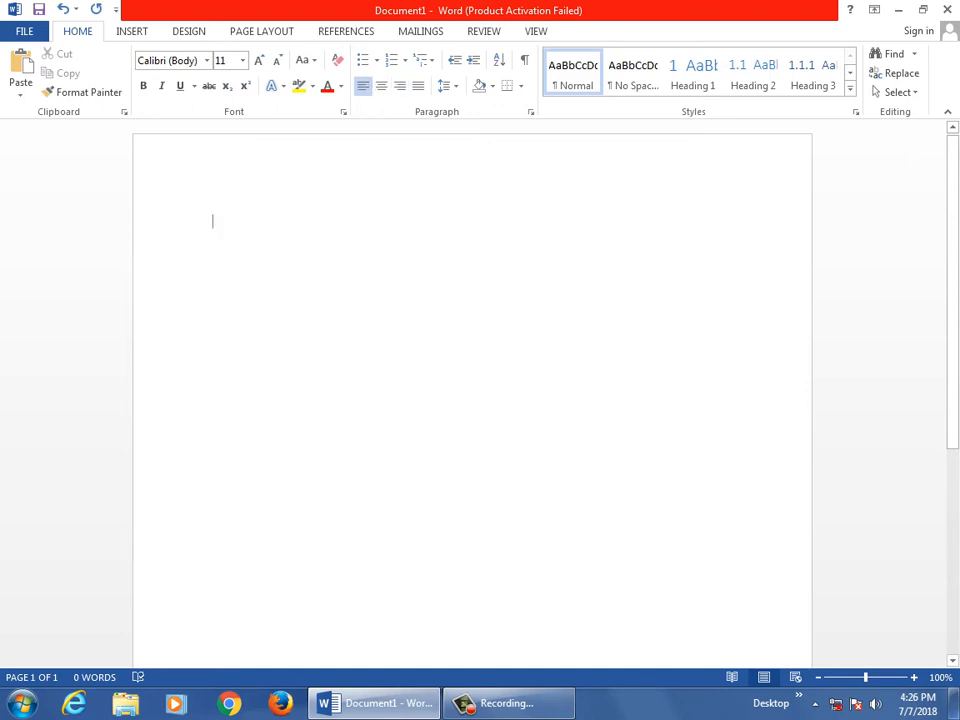
{"action": "key", "text": "ctrl+e"}
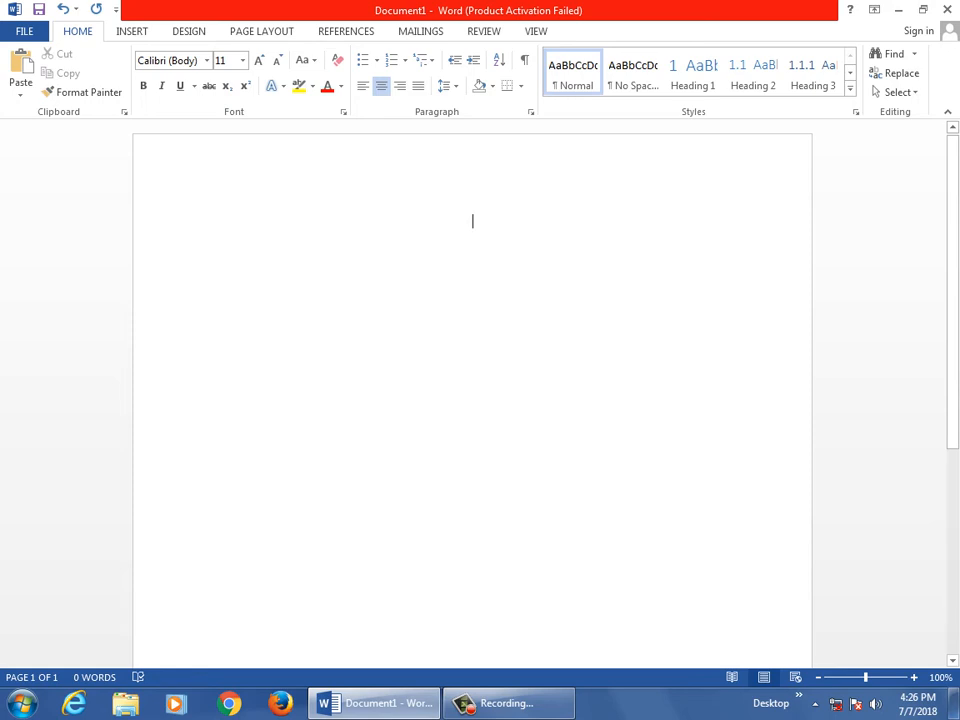
- Enter short centered filler lines beginning with "Dsfsdaklfsdfsdf", "Sdf" and "Sd", and delete them all
{"action": "type", "text": "dsfsdaklfsdfsdf"}
{"action": "key", "text": "Return"}
{"action": "type", "text": "sdf"}
{"action": "key", "text": "Return"}
{"action": "type", "text": "sd"}
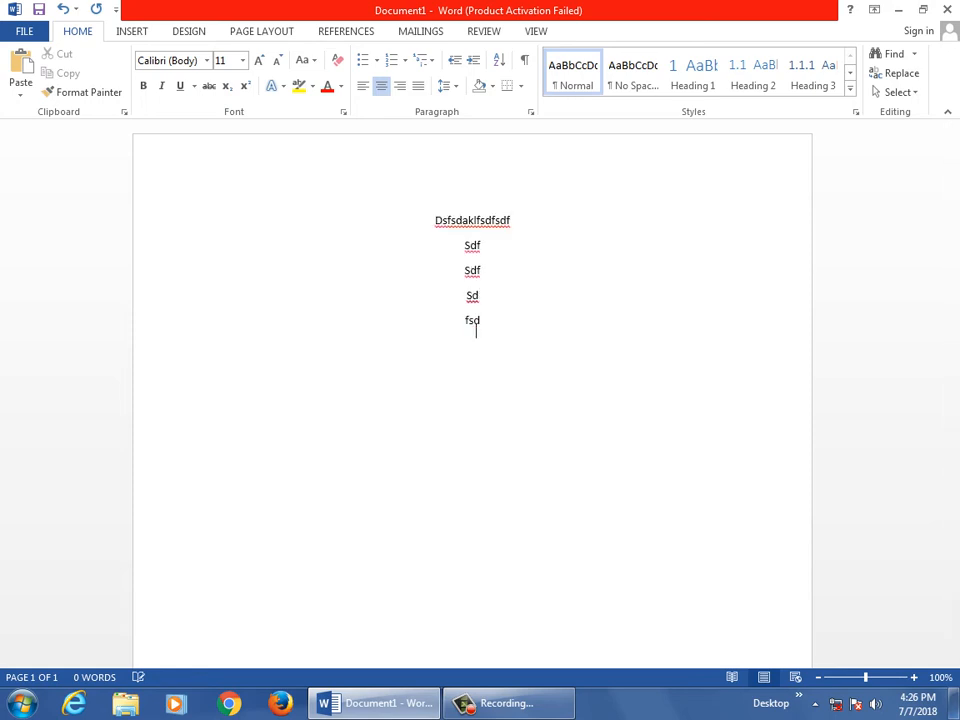
{"action": "type", "text": "f sd fsd fsd f sdf sd f df"}
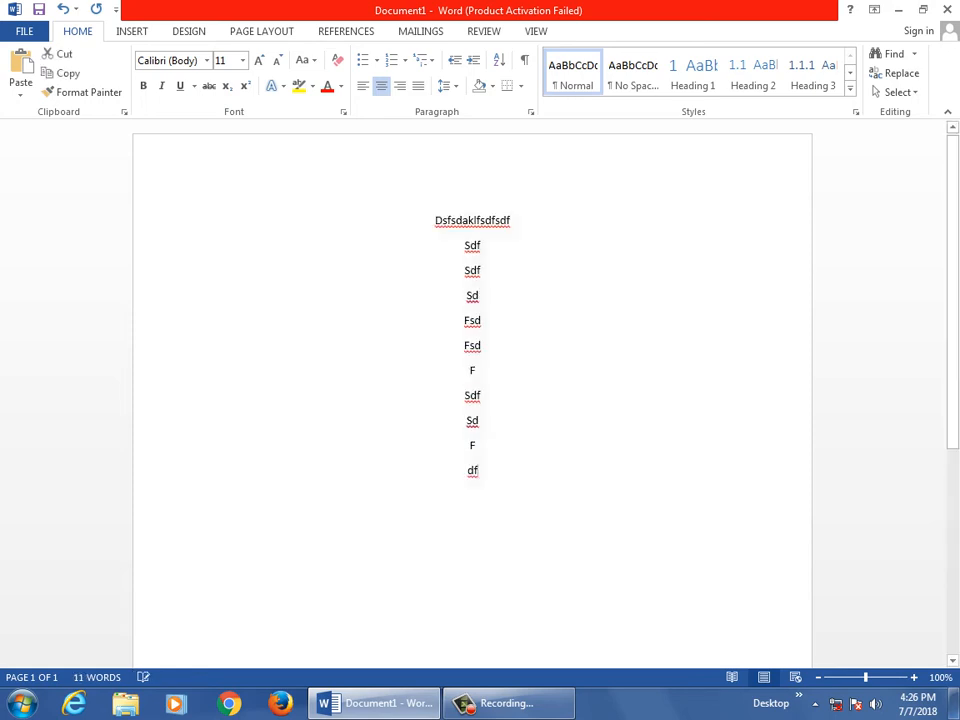
{"action": "key", "text": "ctrl+a"}
{"action": "key", "text": "BackSpace"}
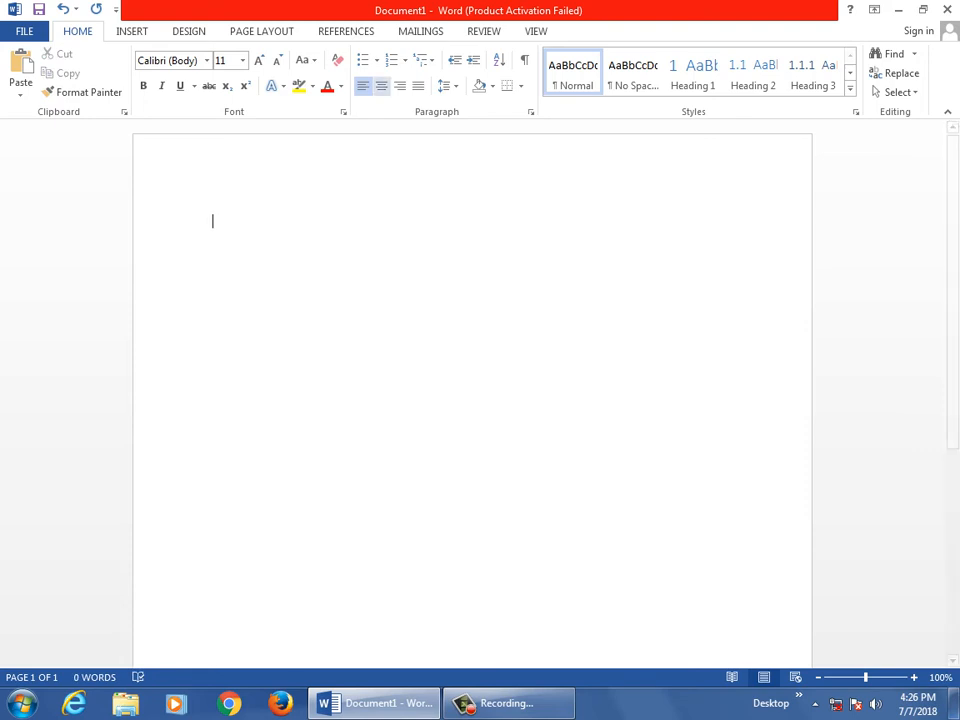
- Generate sample paragraphs in the empty document with the =rand() function
{"action": "key", "text": "ctrl+j"}
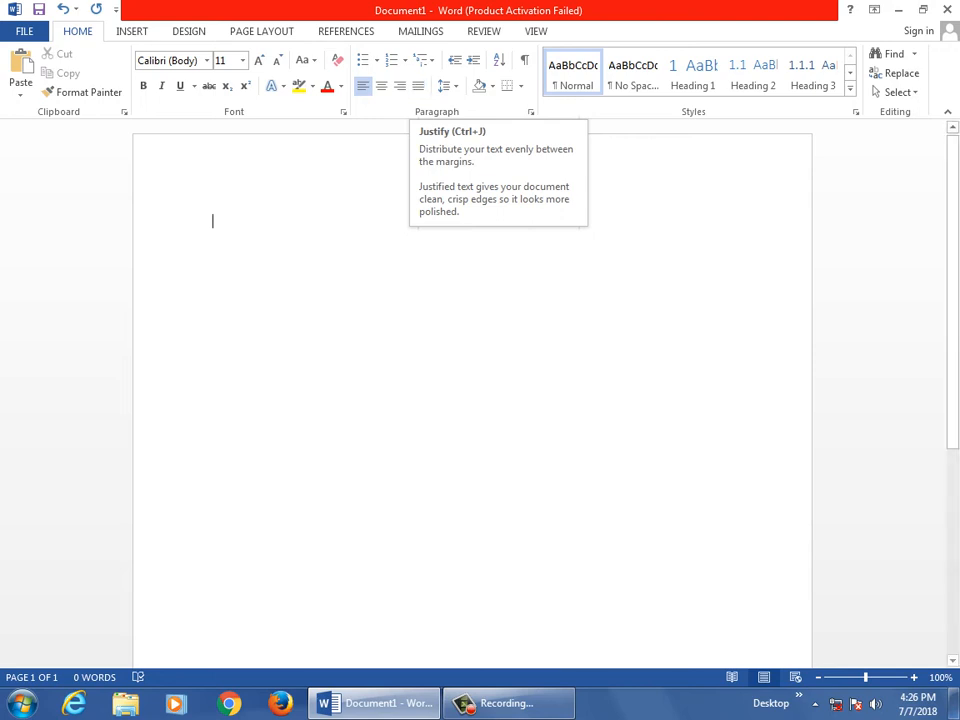
{"action": "type", "text": "=rand"}
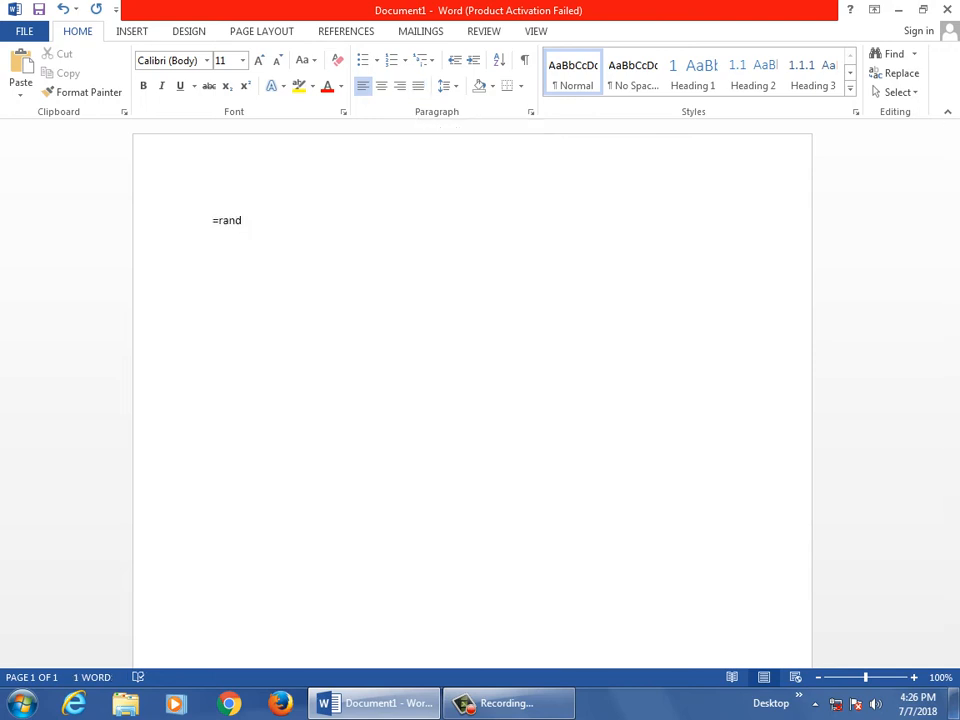
{"action": "type", "text": "()"}
{"action": "key", "text": "Return"}
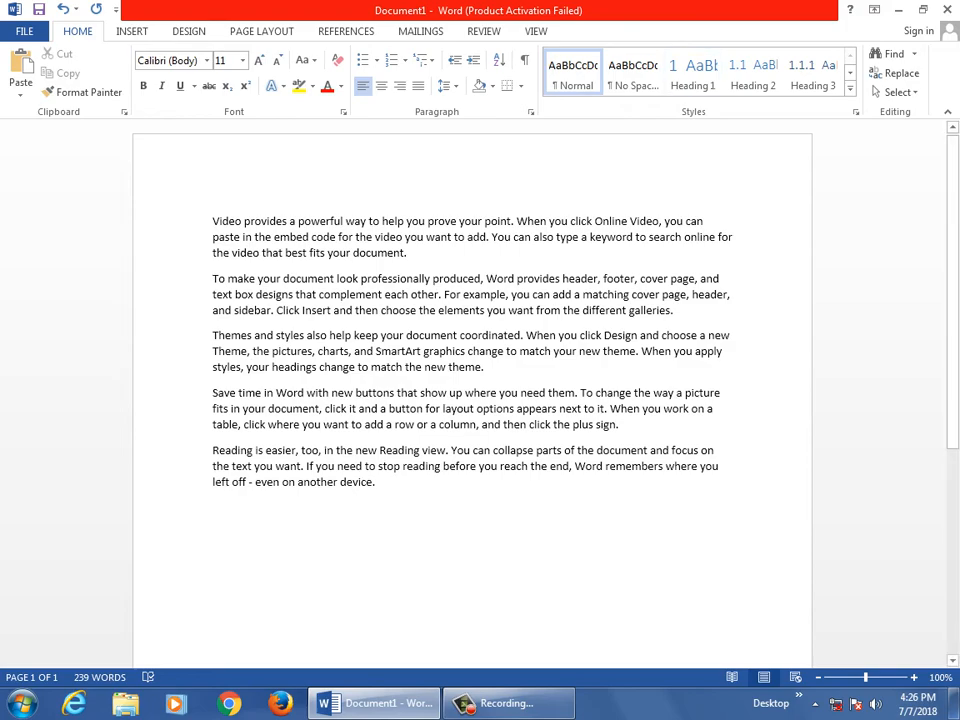
- Examine the line endings along the right margin of the left-aligned paragraphs at 200% zoom, and return to 100%
{"action": "scroll", "coordinate": [480, 400], "scroll_direction": "up", "scroll_amount": 10}
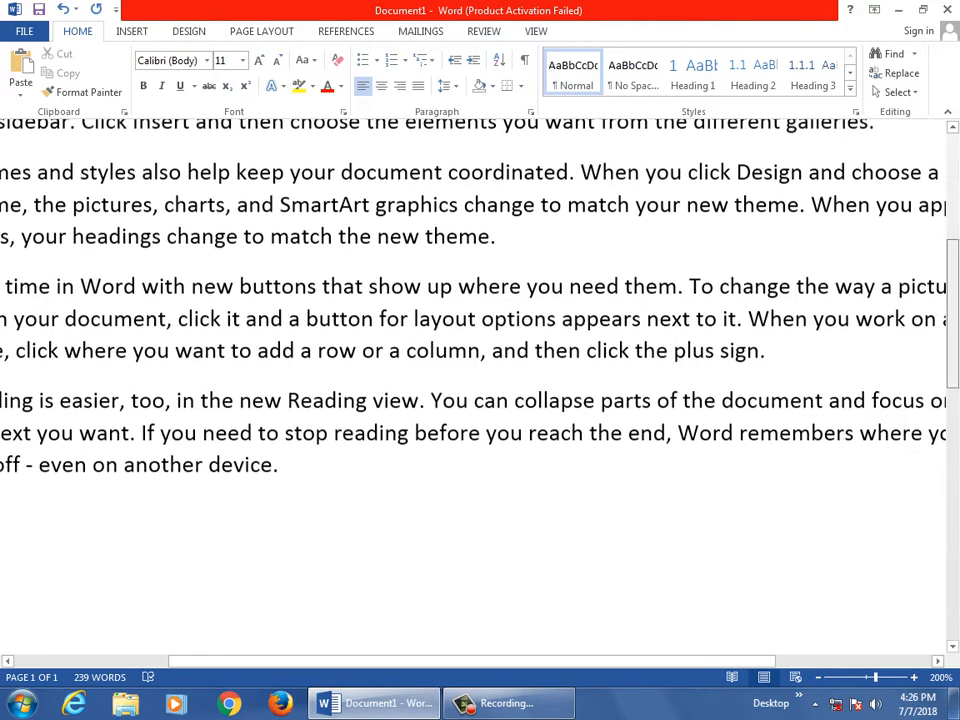
{"action": "scroll", "coordinate": [480, 400], "scroll_direction": "up", "scroll_amount": 3}
{"action": "scroll", "coordinate": [480, 400], "scroll_direction": "down", "scroll_amount": 3}
{"action": "scroll", "coordinate": [480, 400], "scroll_direction": "down", "scroll_amount": 3}
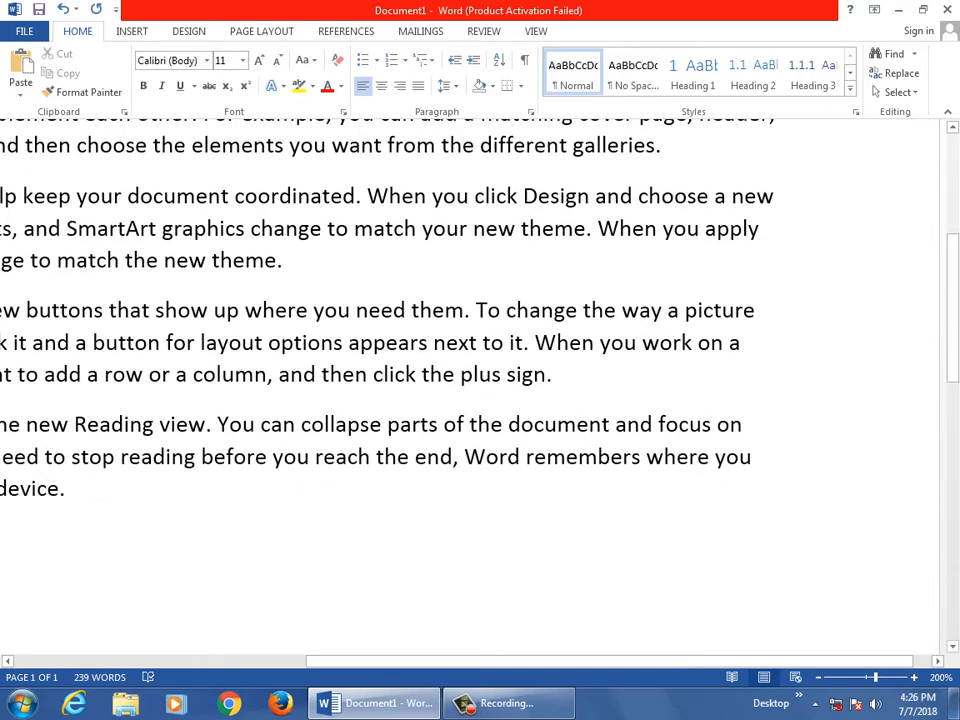
{"action": "scroll", "coordinate": [480, 400], "scroll_direction": "down", "scroll_amount": 7}
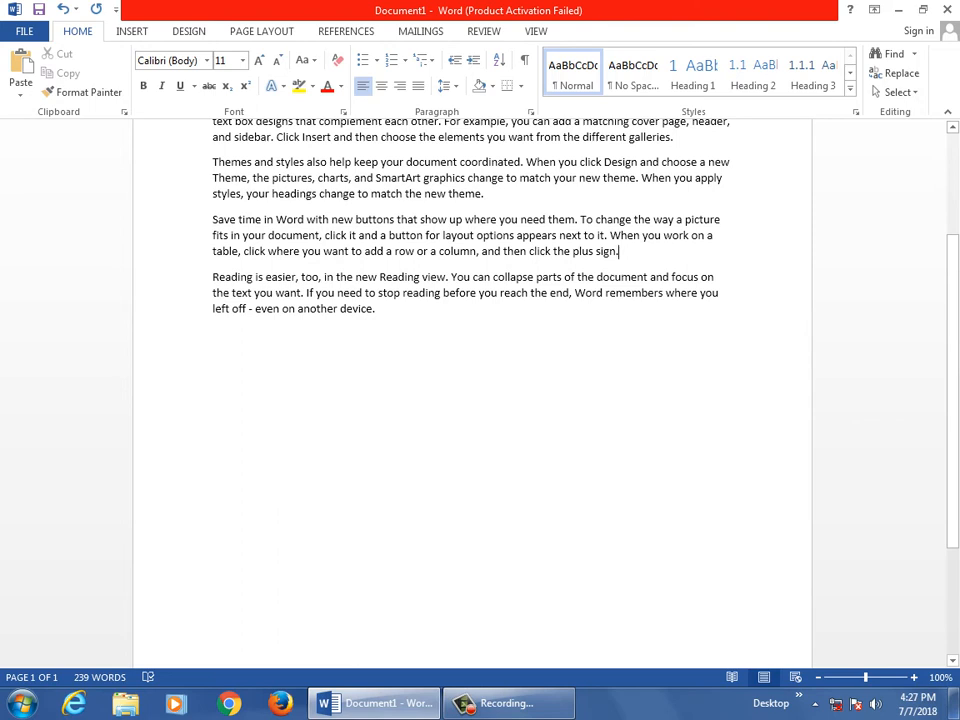
{"action": "left_click", "coordinate": [716, 235]}
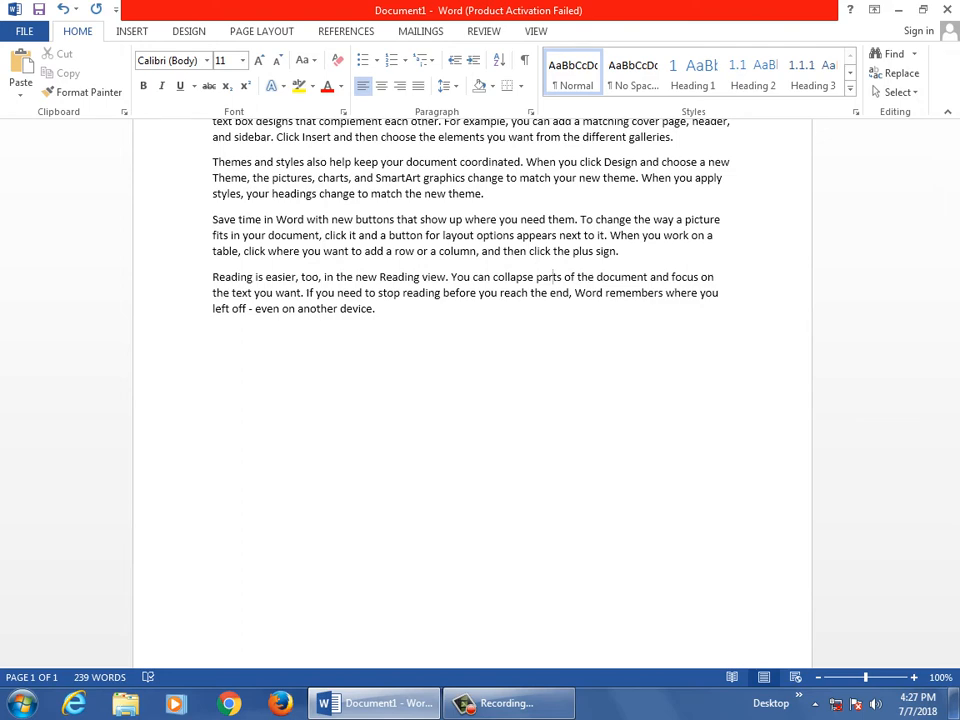
- Justify all of the sample paragraphs, from "Video provides" through "even on another device"
{"action": "left_click", "coordinate": [212, 333]}
{"action": "scroll", "coordinate": [472, 394], "scroll_direction": "up", "scroll_amount": 2}
{"action": "triple_click", "coordinate": [466, 413]}
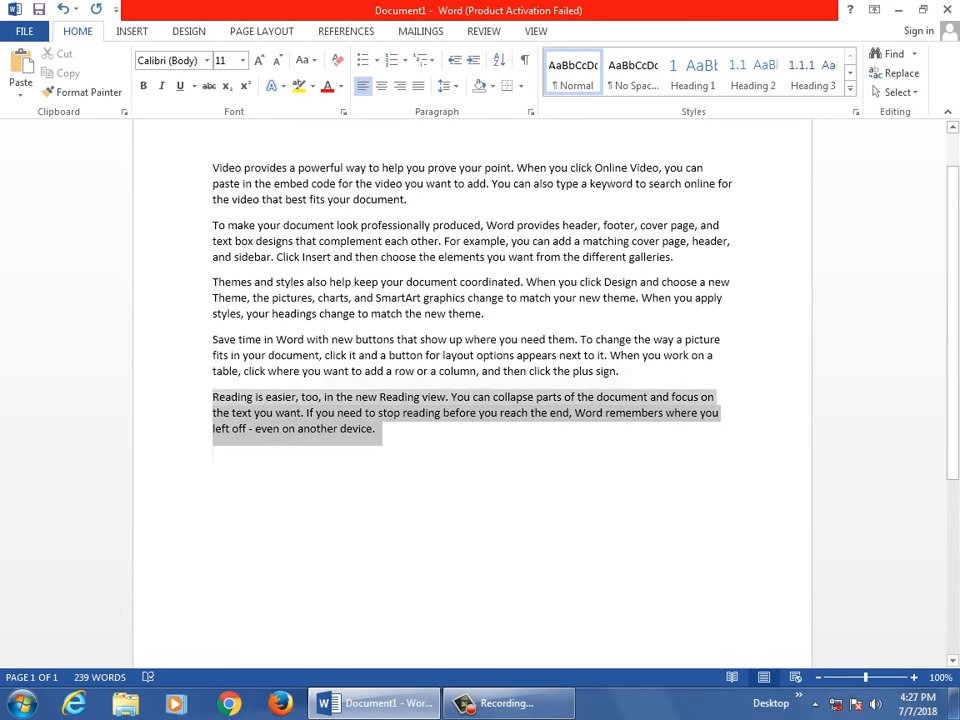
{"action": "key", "text": "shift+Up"}
{"action": "key", "text": "shift+Up"}
{"action": "key", "text": "shift+Up"}
{"action": "key", "text": "shift+Up"}
{"action": "key", "text": "shift+Up"}
{"action": "key", "text": "shift+Up"}
{"action": "key", "text": "shift+Up"}
{"action": "key", "text": "shift+Up"}
{"action": "key", "text": "shift+Up"}
{"action": "key", "text": "shift+Up"}
{"action": "key", "text": "shift+Up"}
{"action": "key", "text": "shift+Up"}
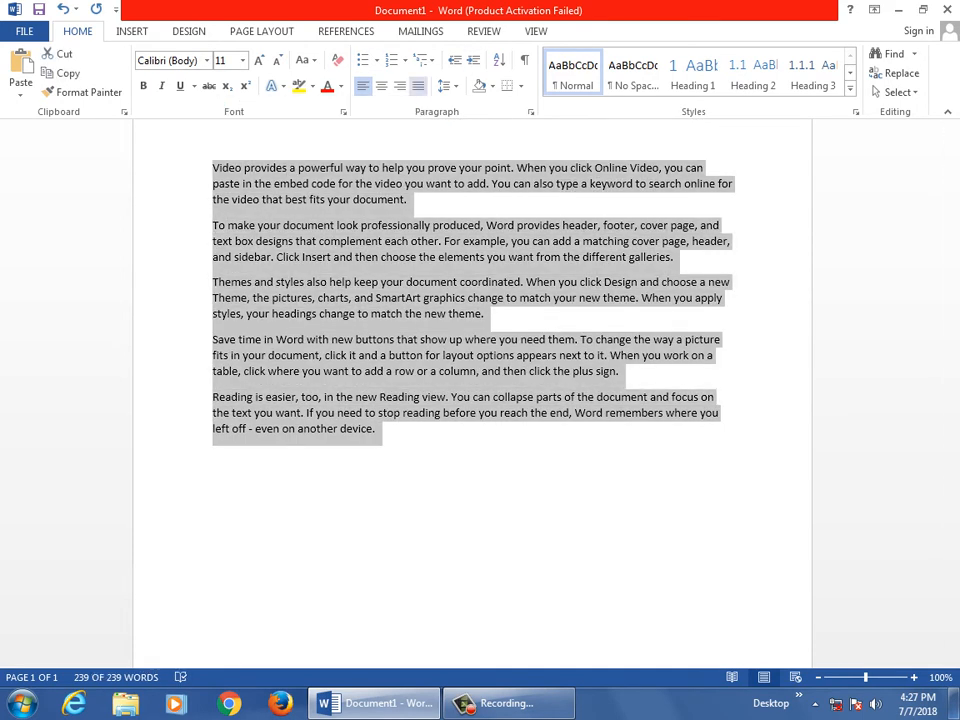
{"action": "key", "text": "ctrl+j"}
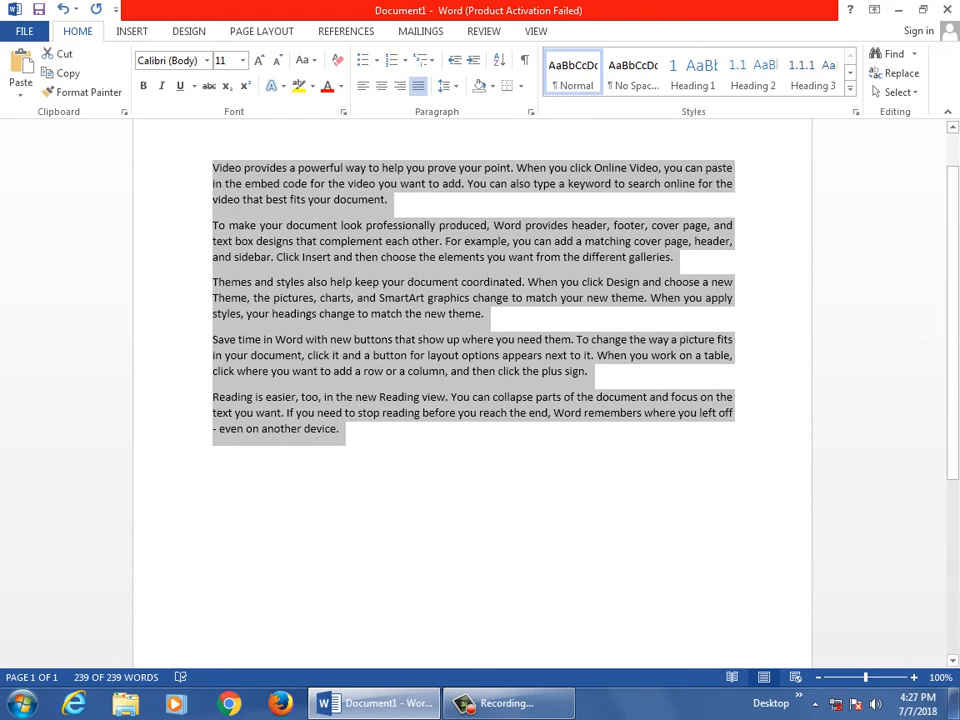
{"action": "left_click", "coordinate": [511, 397]}
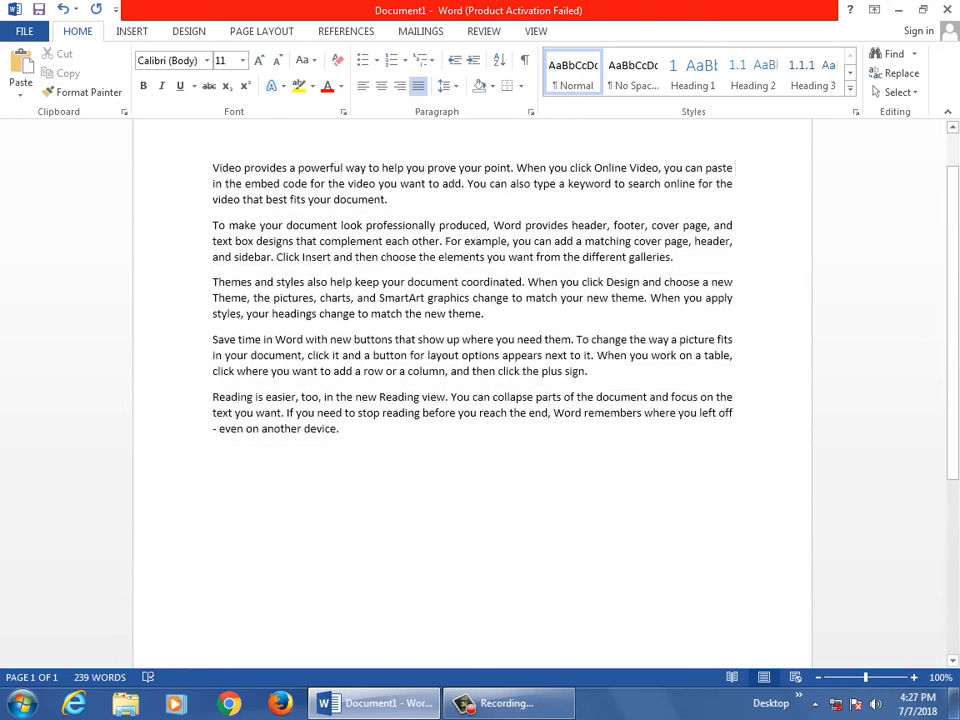
- Alternate the sample paragraphs between left and justified alignment several times to compare them, ending on justified
{"action": "left_click_drag", "start_coordinate": [216, 453], "coordinate": [214, 202]}
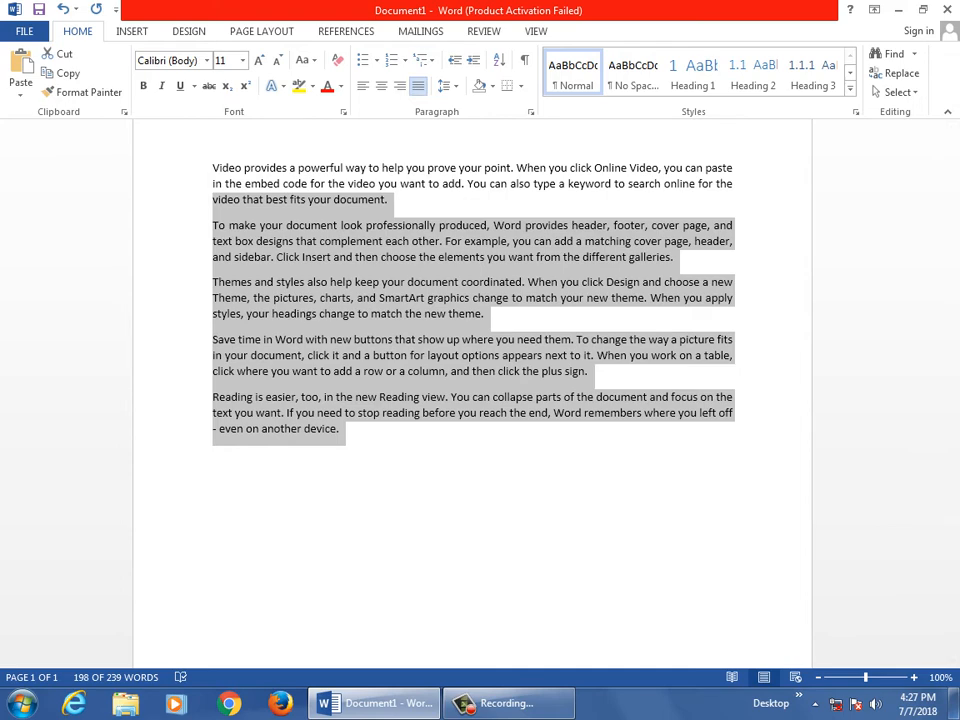
{"action": "key", "text": "ctrl+l"}
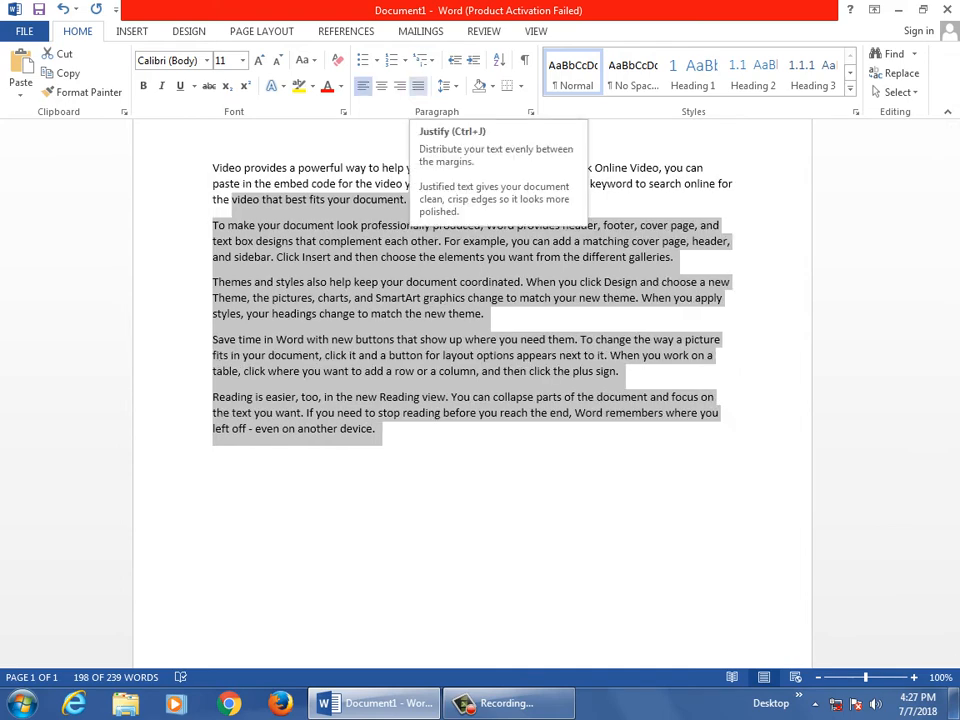
{"action": "key", "text": "ctrl+j"}
{"action": "key", "text": "ctrl+l"}
{"action": "key", "text": "ctrl+j"}
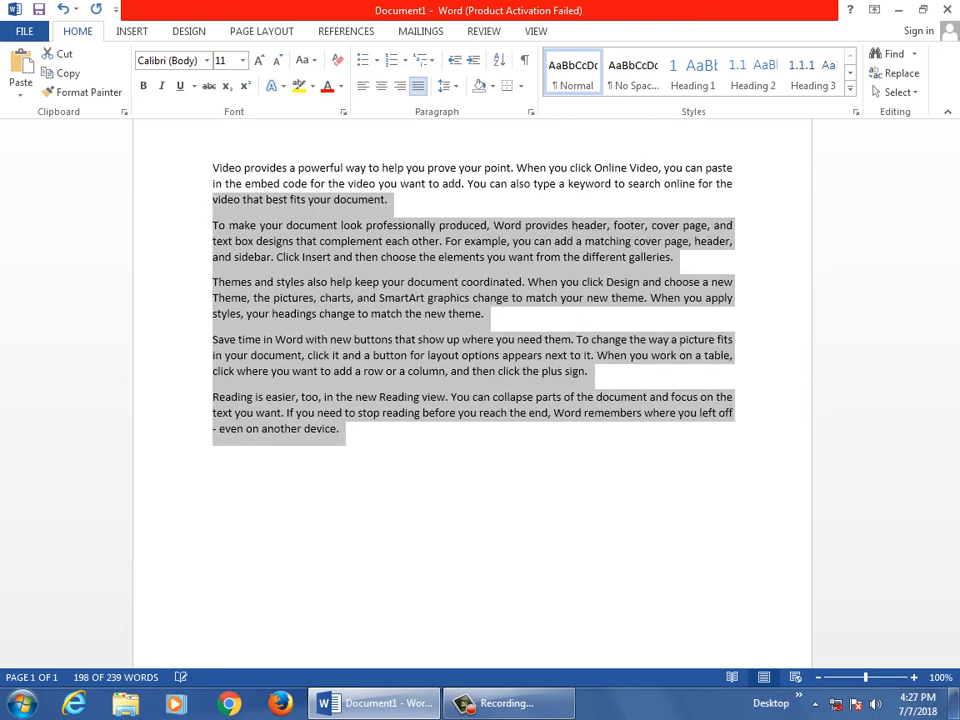
{"action": "key", "text": "ctrl+l"}
{"action": "key", "text": "ctrl+j"}
{"action": "left_click", "coordinate": [431, 314]}
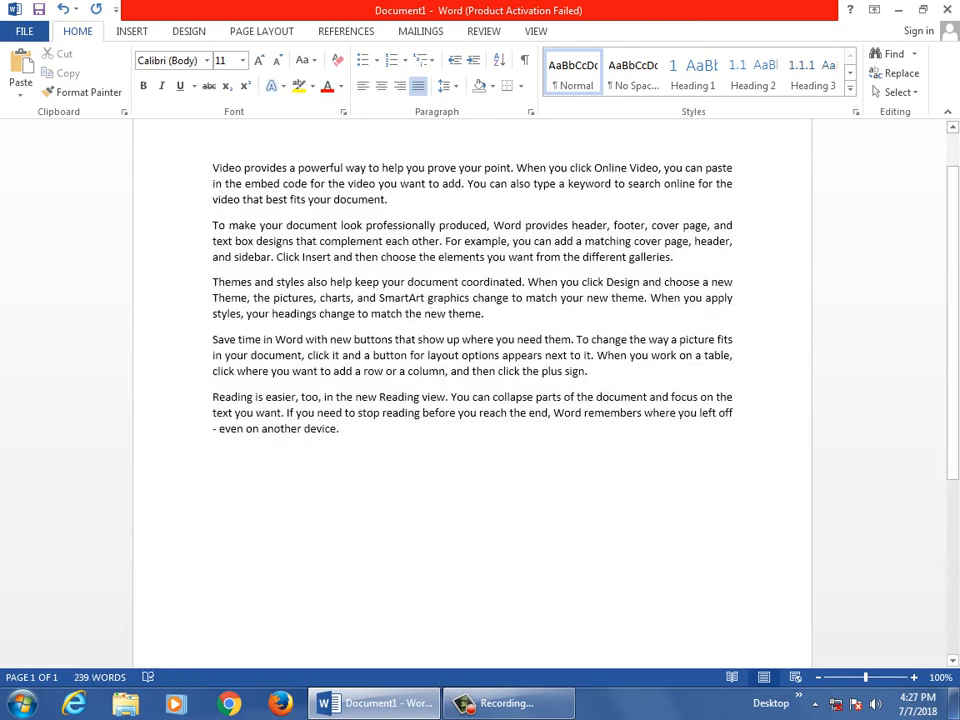
- Set the line spacing of all five sample paragraphs, from "Video provides" through "Reading is easier", to 1.15
{"action": "left_click_drag", "start_coordinate": [372, 455], "coordinate": [246, 168]}
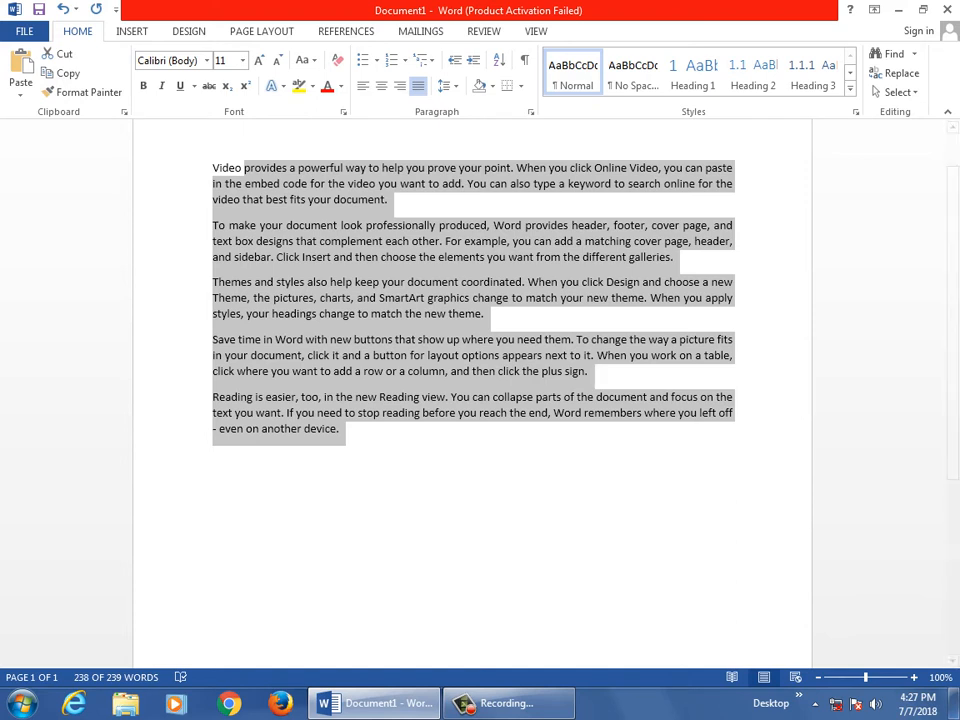
{"action": "left_click", "coordinate": [449, 87]}
{"action": "left_click", "coordinate": [449, 87]}
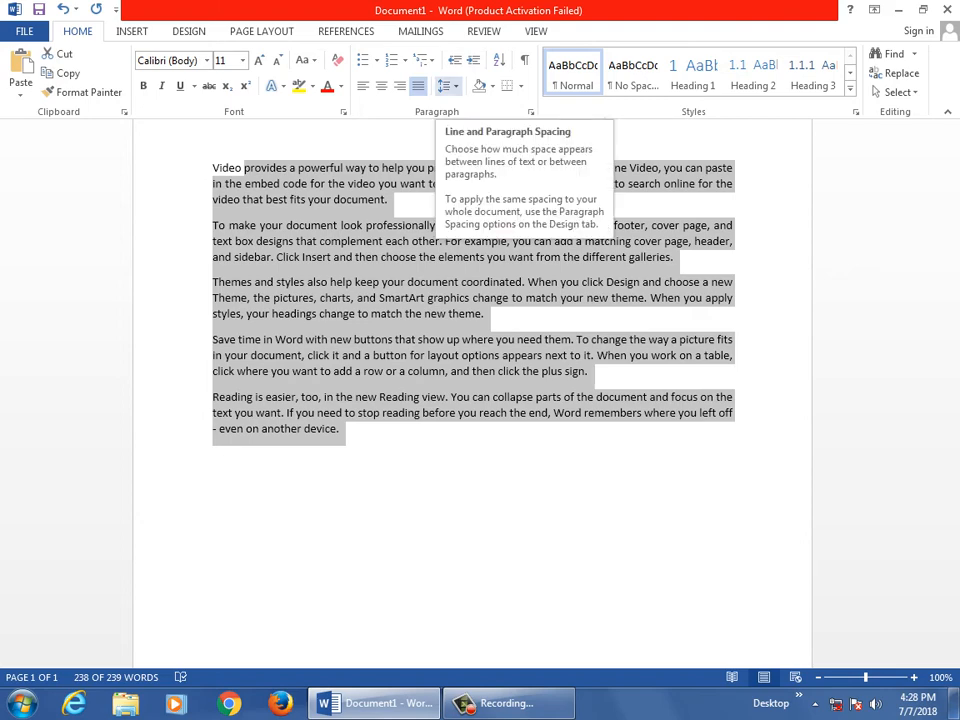
{"action": "left_click", "coordinate": [445, 87]}
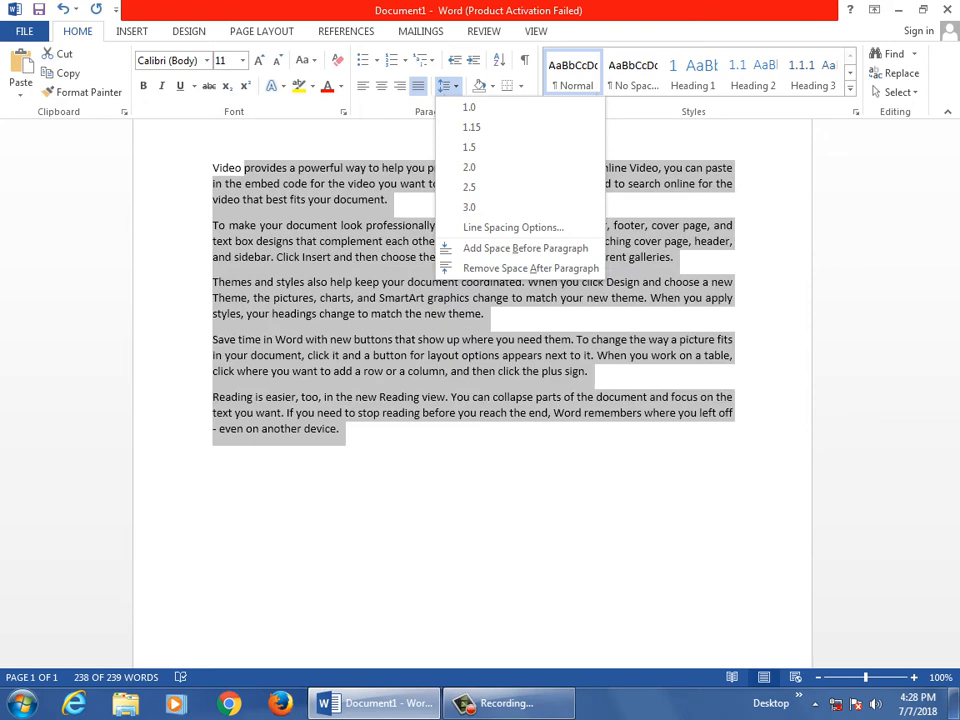
{"action": "left_click", "coordinate": [400, 436]}
{"action": "left_click_drag", "start_coordinate": [380, 414], "coordinate": [204, 168]}
{"action": "left_click", "coordinate": [449, 87]}
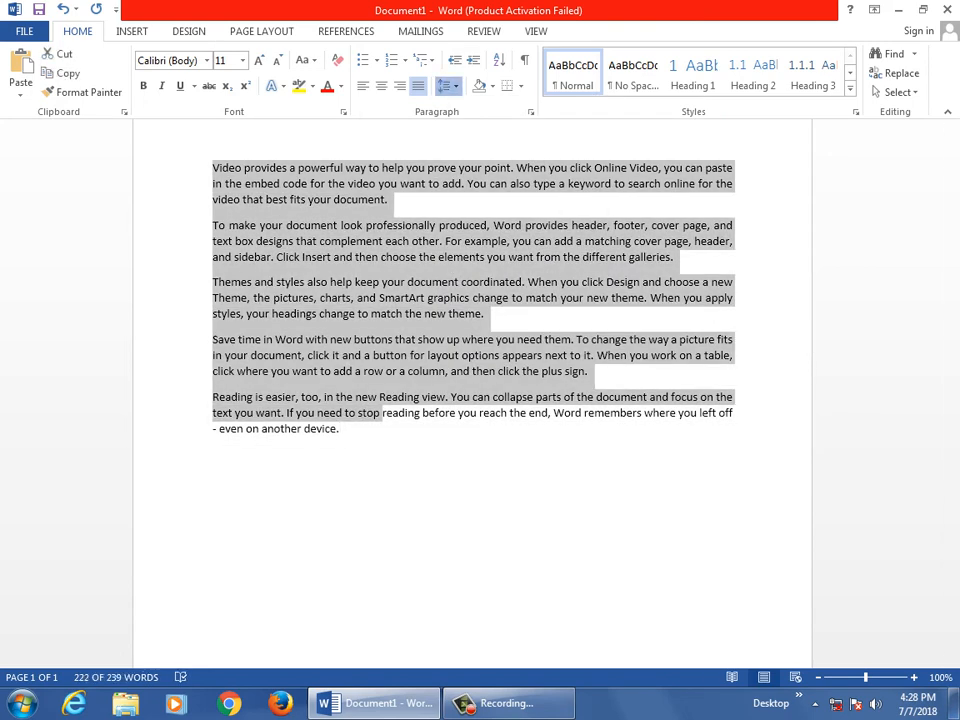
{"action": "left_click", "coordinate": [467, 126]}
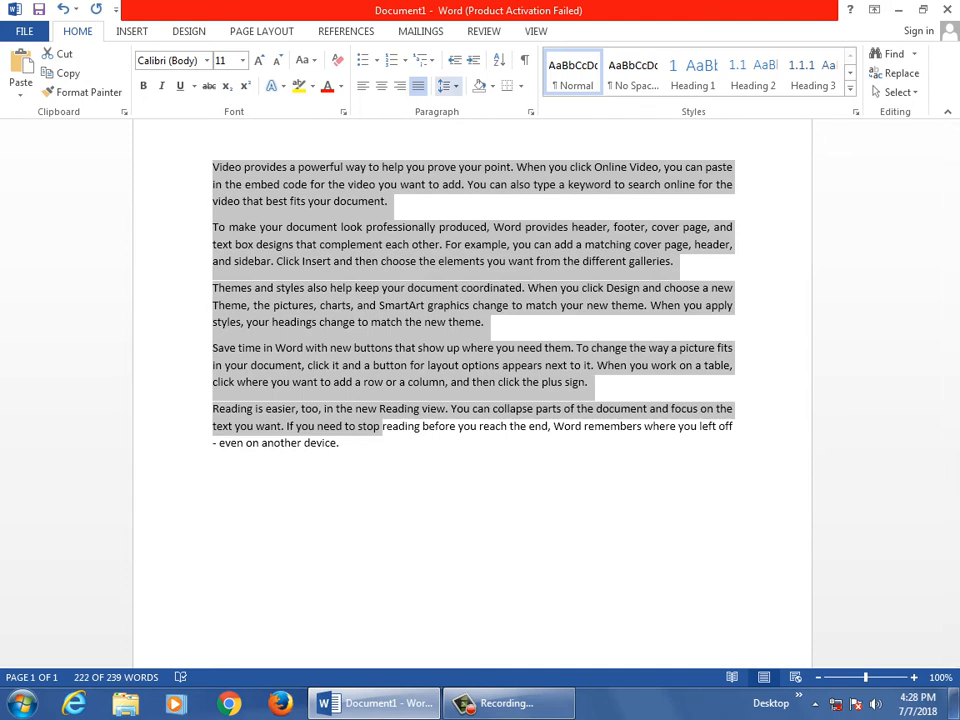
- Set the line spacing of only the first paragraph, beginning "Video provides", to 3.0
{"action": "left_click", "coordinate": [600, 227]}
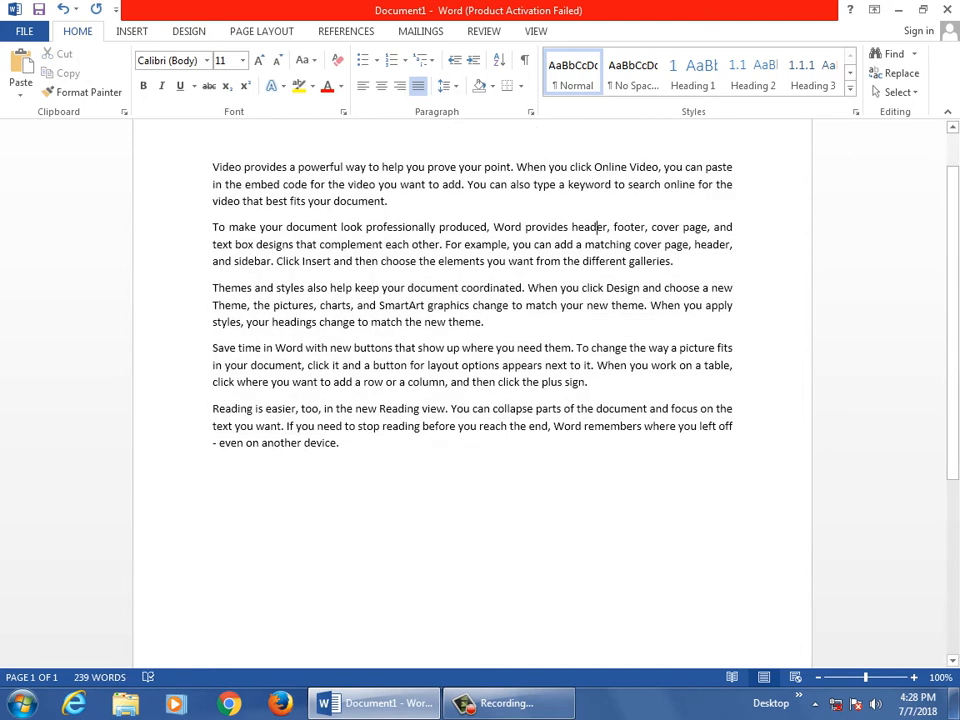
{"action": "key", "text": "shift+Home"}
{"action": "left_click", "coordinate": [443, 185]}
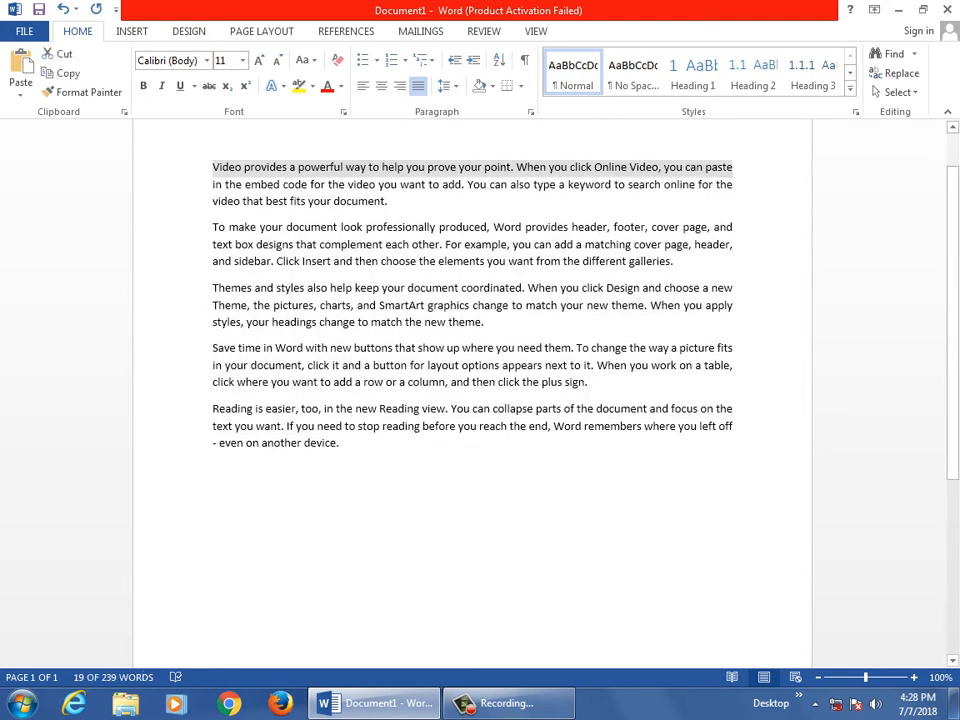
{"action": "key", "text": "shift+End"}
{"action": "left_click_drag", "start_coordinate": [443, 185], "coordinate": [208, 185]}
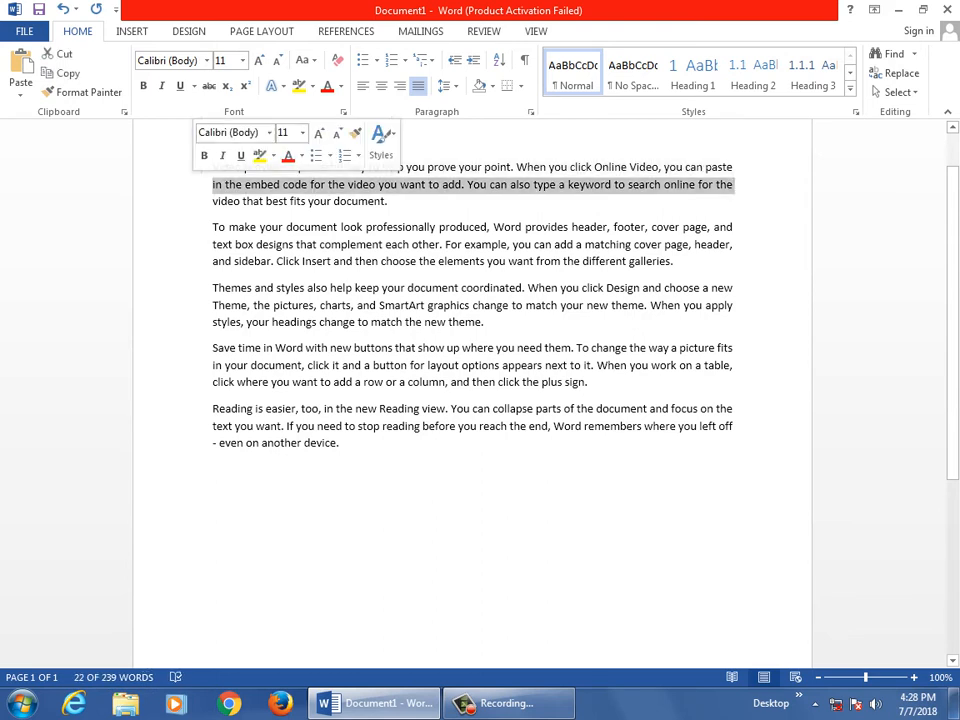
{"action": "left_click", "coordinate": [444, 262]}
{"action": "left_click_drag", "start_coordinate": [395, 201], "coordinate": [212, 167]}
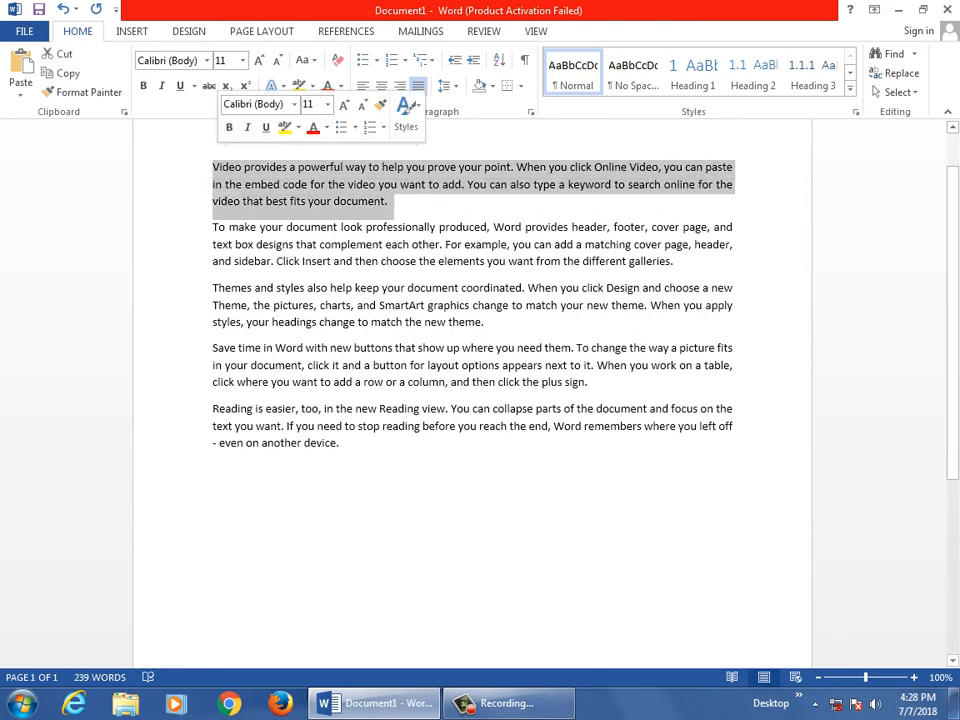
{"action": "left_click", "coordinate": [444, 86]}
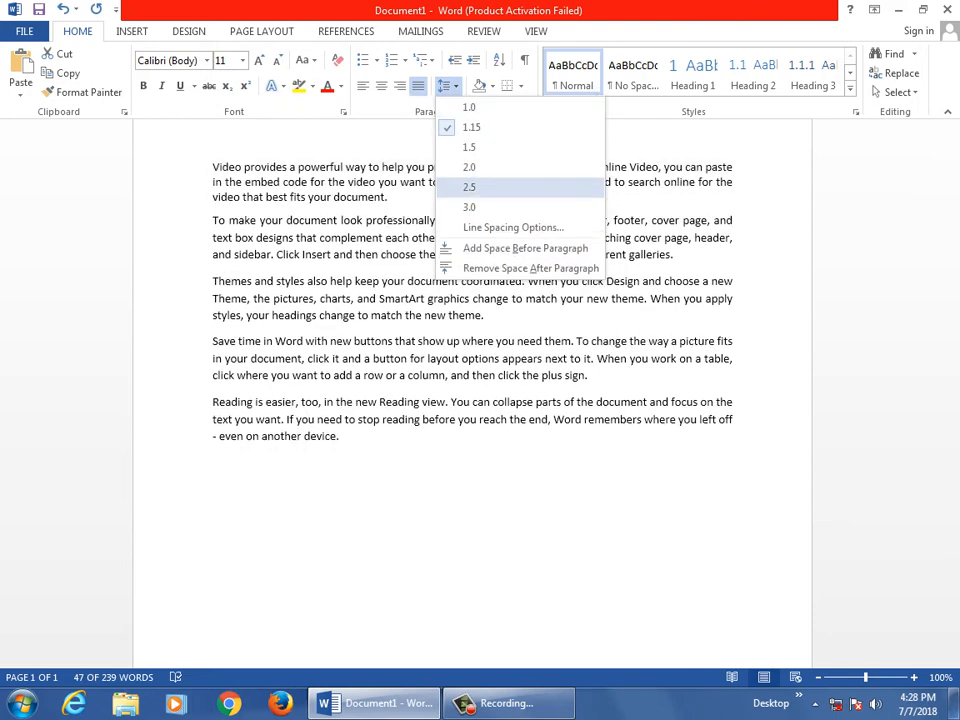
{"action": "left_click", "coordinate": [469, 207]}
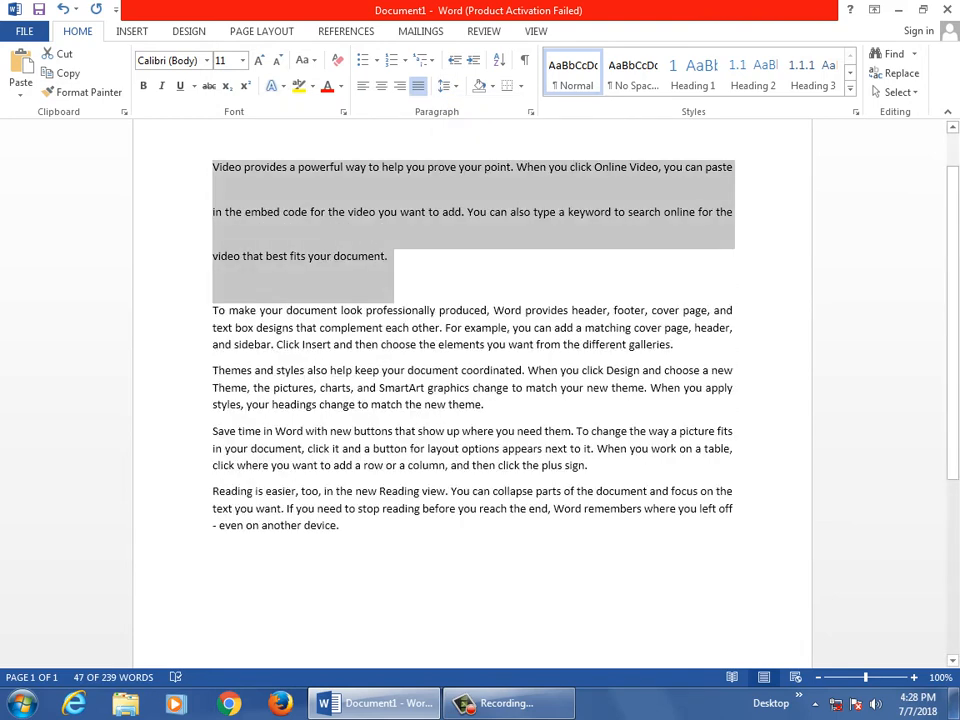
{"action": "left_click", "coordinate": [444, 86]}
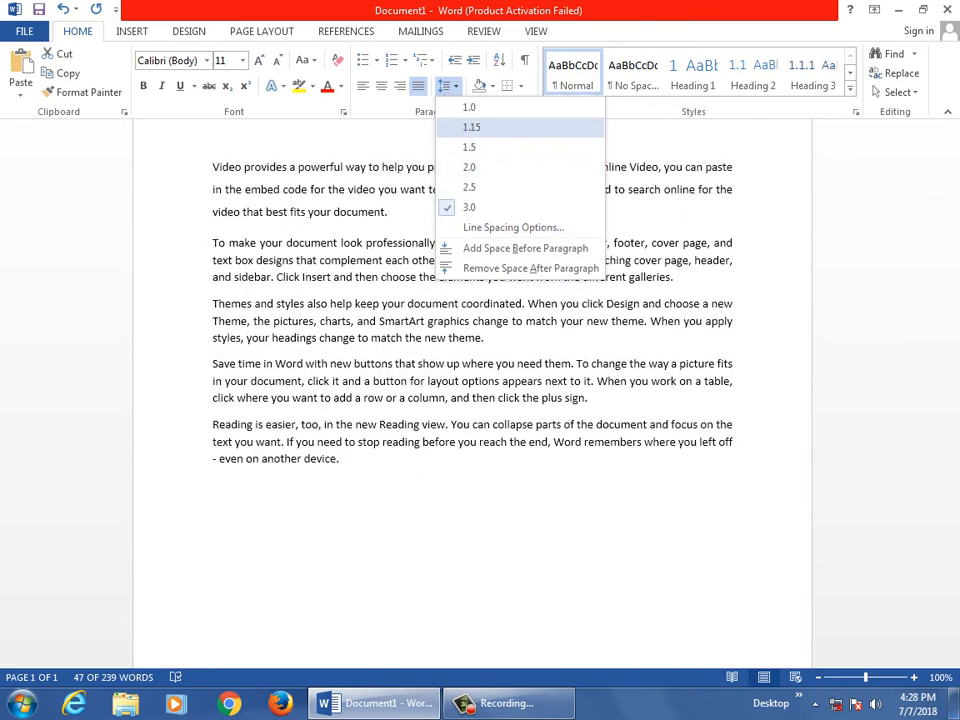
{"action": "left_click", "coordinate": [389, 257]}
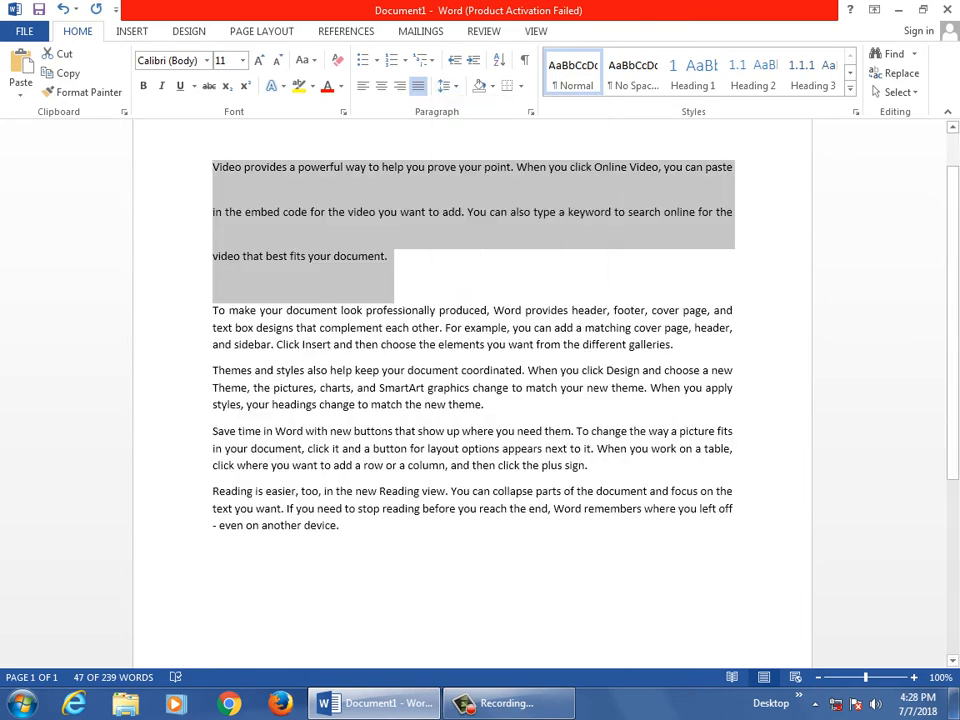
- Add the line "Following fill in the blanks" as a new paragraph below the "Video provides" paragraph
{"action": "left_click", "coordinate": [389, 257]}
{"action": "key", "text": "Return"}
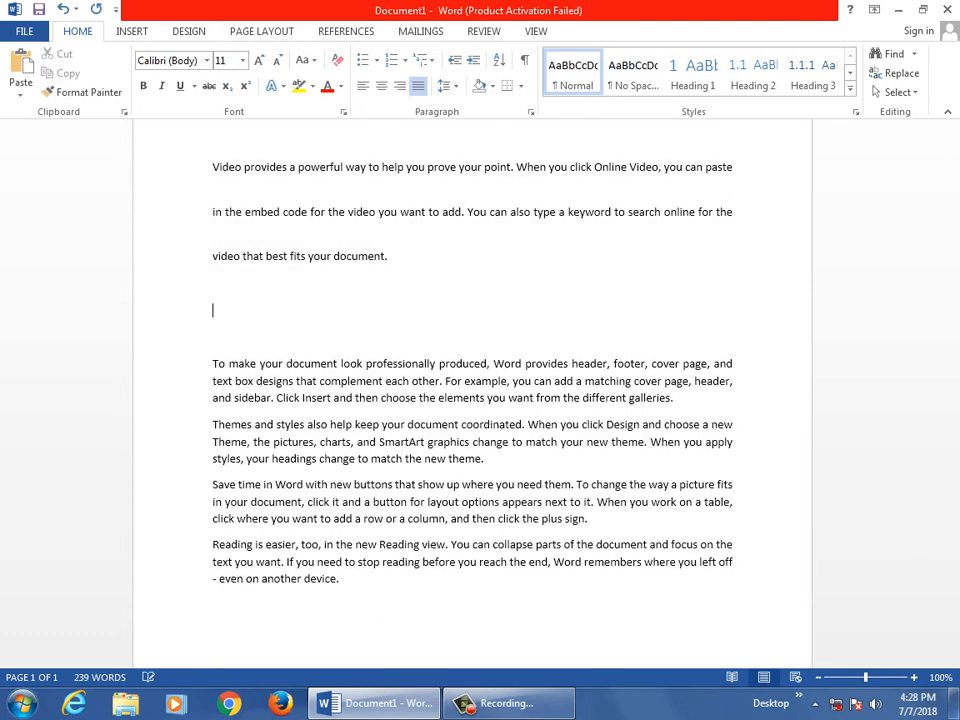
{"action": "type", "text": "follwoh"}
{"action": "key", "text": "BackSpace"}
{"action": "key", "text": "BackSpace"}
{"action": "key", "text": "BackSpace"}
{"action": "type", "text": "ow"}
{"action": "type", "text": "ing qe"}
{"action": "key", "text": "BackSpace"}
{"action": "key", "text": "BackSpace"}
{"action": "type", "text": "filling"}
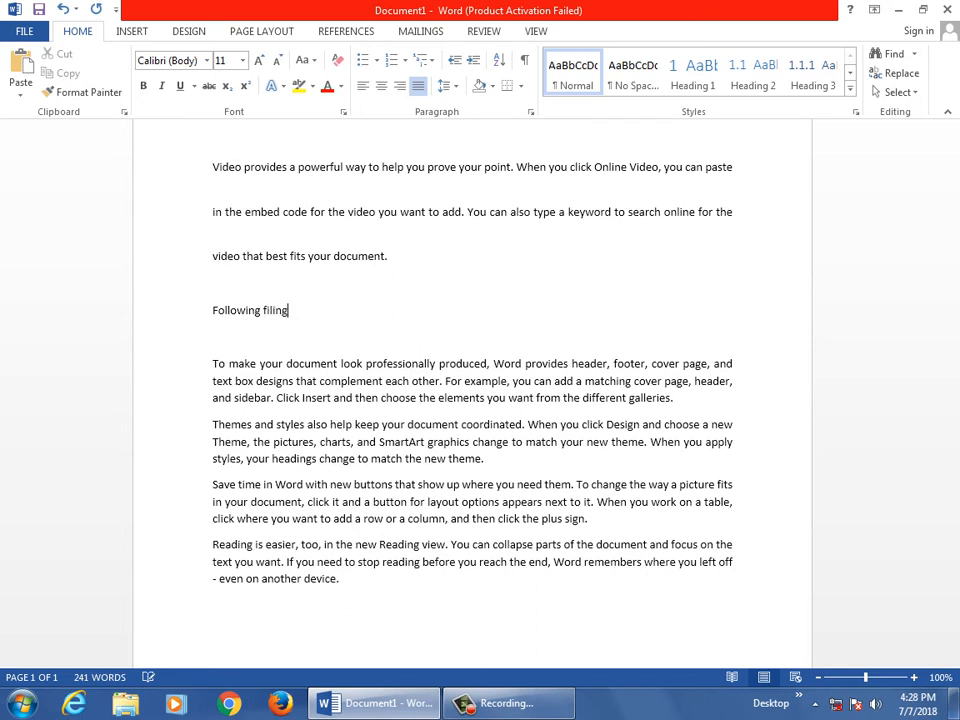
{"action": "key", "text": "BackSpace"}
{"action": "key", "text": "BackSpace"}
{"action": "key", "text": "BackSpace"}
{"action": "type", "text": "ling"}
{"action": "key", "text": "BackSpace"}
{"action": "key", "text": "BackSpace"}
{"action": "type", "text": "in b"}
{"action": "key", "text": "BackSpace"}
{"action": "type", "text": "the blanc"}
{"action": "key", "text": "BackSpace"}
{"action": "type", "text": "ks"}
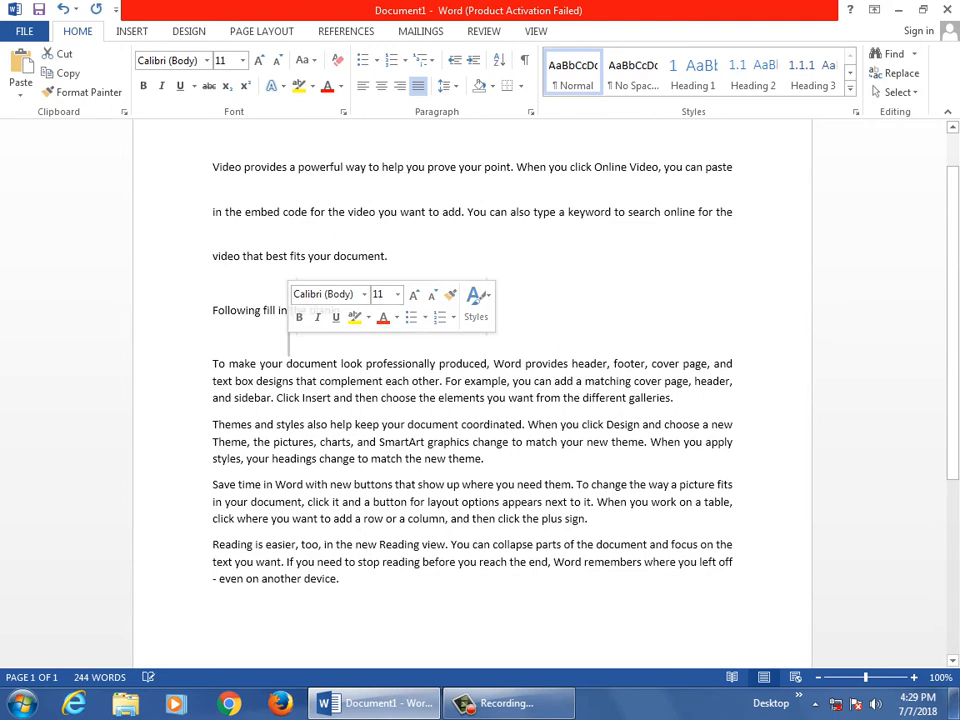
- Check the line spacing options of the "Following fill in the blanks" line and apply 3.0 line spacing to it
{"action": "left_click", "coordinate": [383, 364]}
{"action": "left_click_drag", "start_coordinate": [345, 311], "coordinate": [213, 312]}
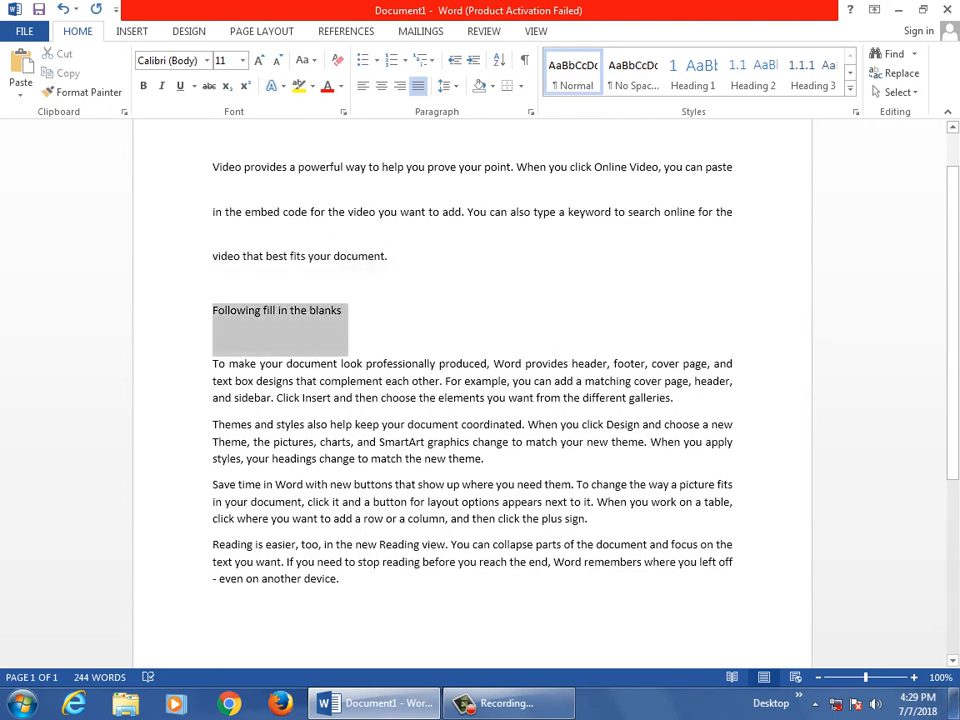
{"action": "left_click_drag", "start_coordinate": [345, 312], "coordinate": [214, 312]}
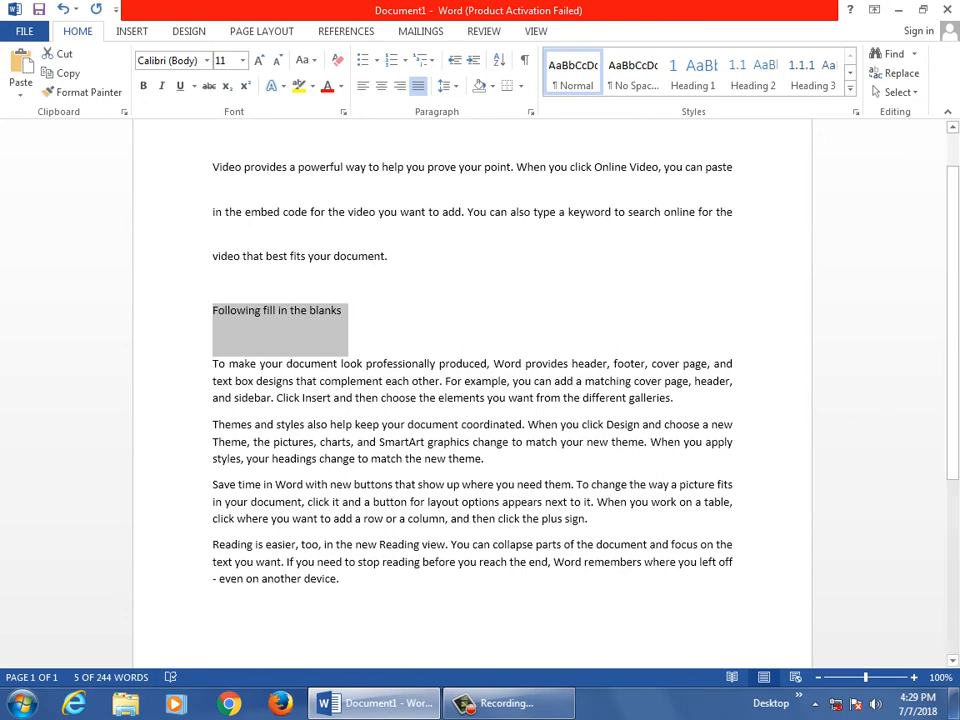
{"action": "left_click", "coordinate": [448, 86]}
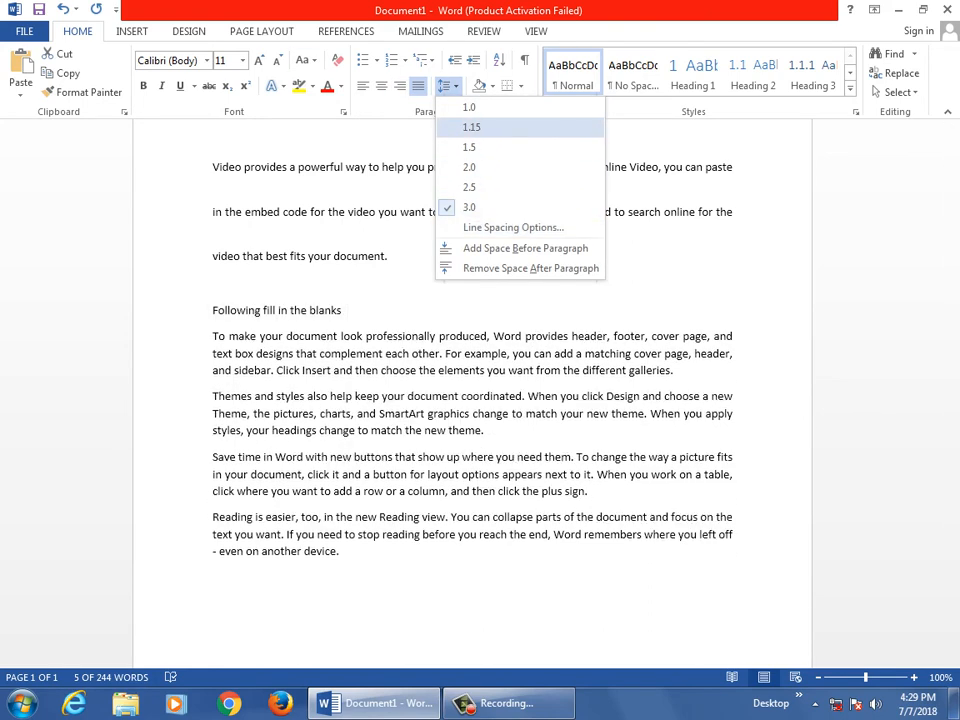
{"action": "left_click", "coordinate": [513, 227]}
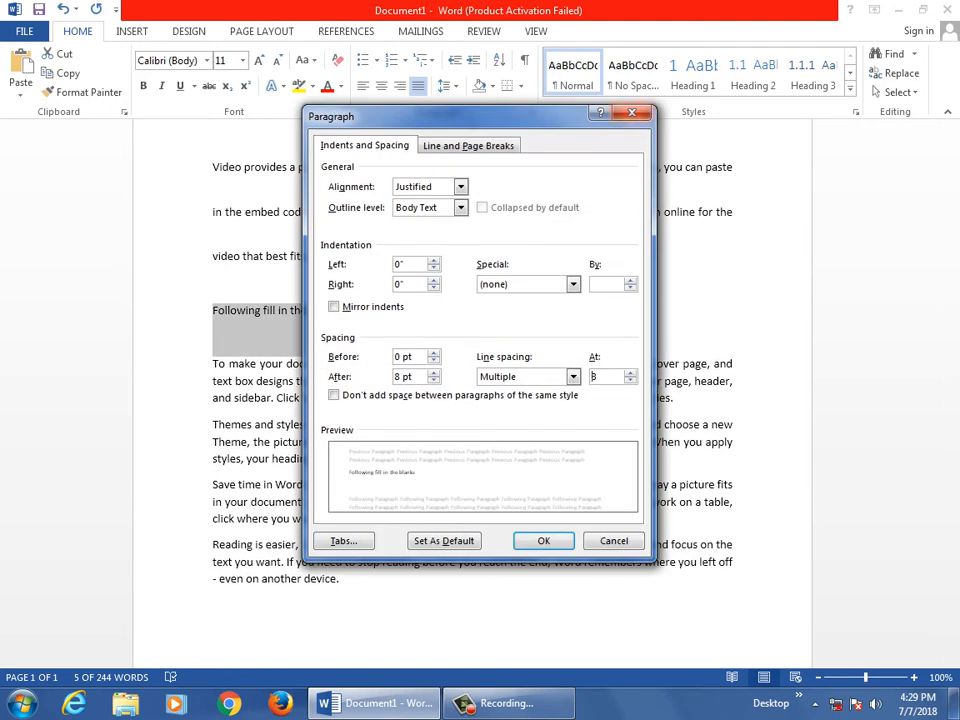
{"action": "key", "text": "Return"}
{"action": "left_click", "coordinate": [447, 86]}
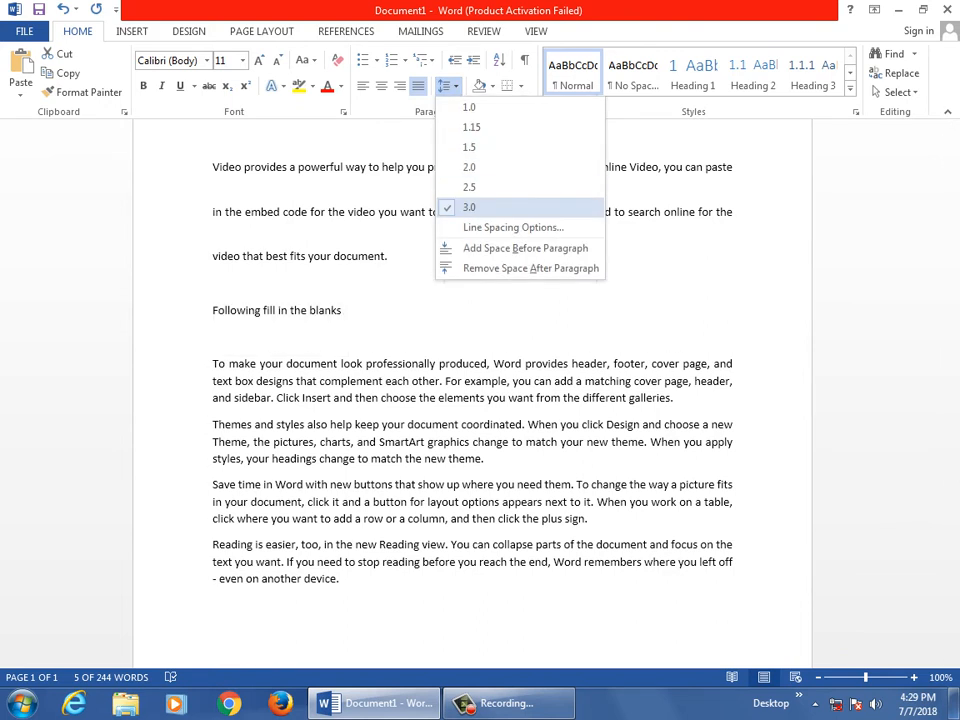
{"action": "left_click", "coordinate": [469, 207]}
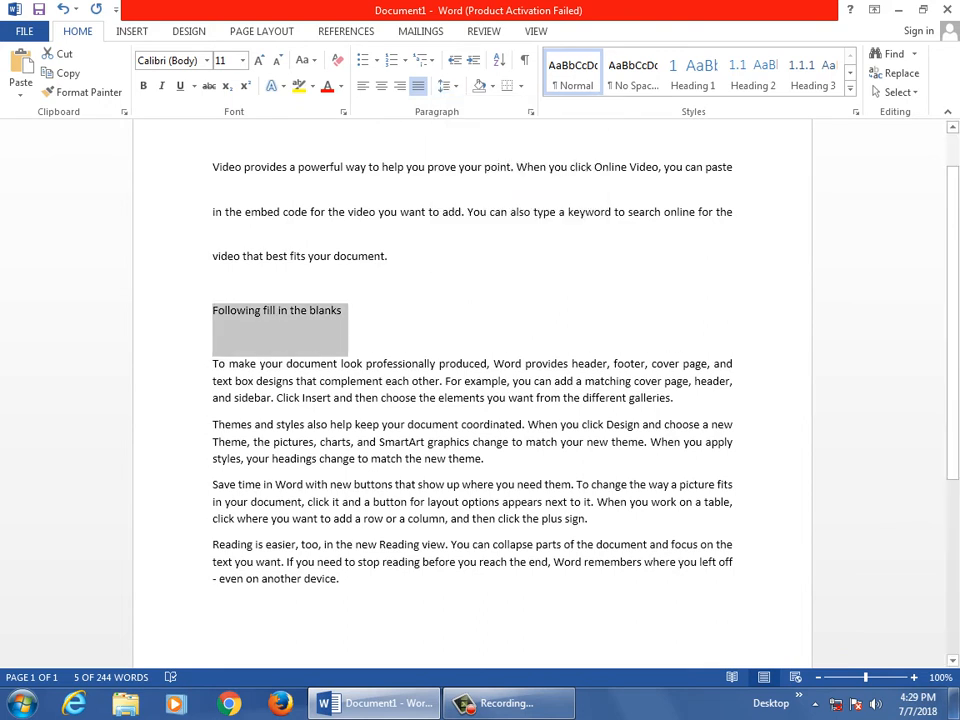
{"action": "left_click", "coordinate": [344, 311]}
{"action": "left_click_drag", "start_coordinate": [344, 311], "coordinate": [214, 311]}
{"action": "left_click", "coordinate": [214, 311]}
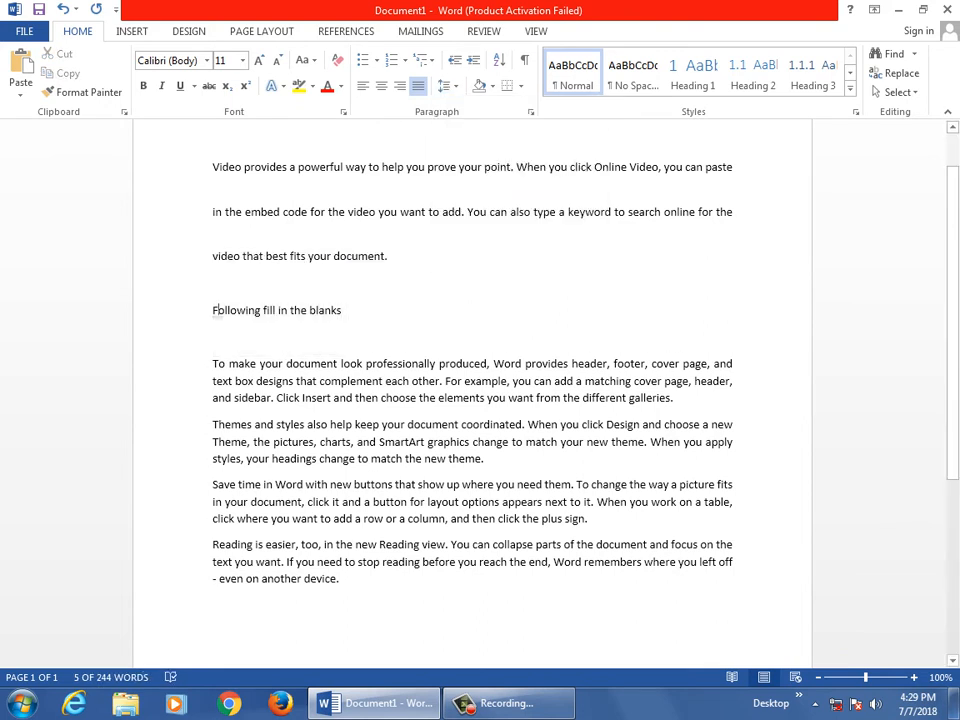
{"action": "left_click_drag", "start_coordinate": [213, 364], "coordinate": [491, 546]}
{"action": "left_click", "coordinate": [484, 442]}
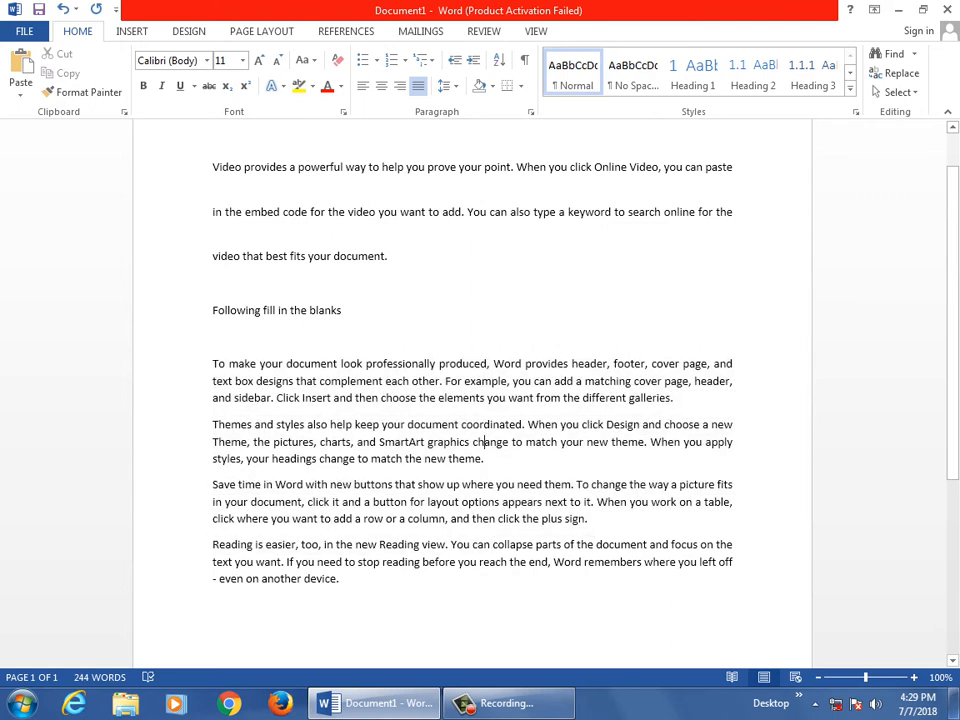
- Add the word "Computer" as a new paragraph below the "To make your document" paragraph
{"action": "left_click", "coordinate": [675, 398]}
{"action": "key", "text": "Return"}
{"action": "type", "text": "com"}
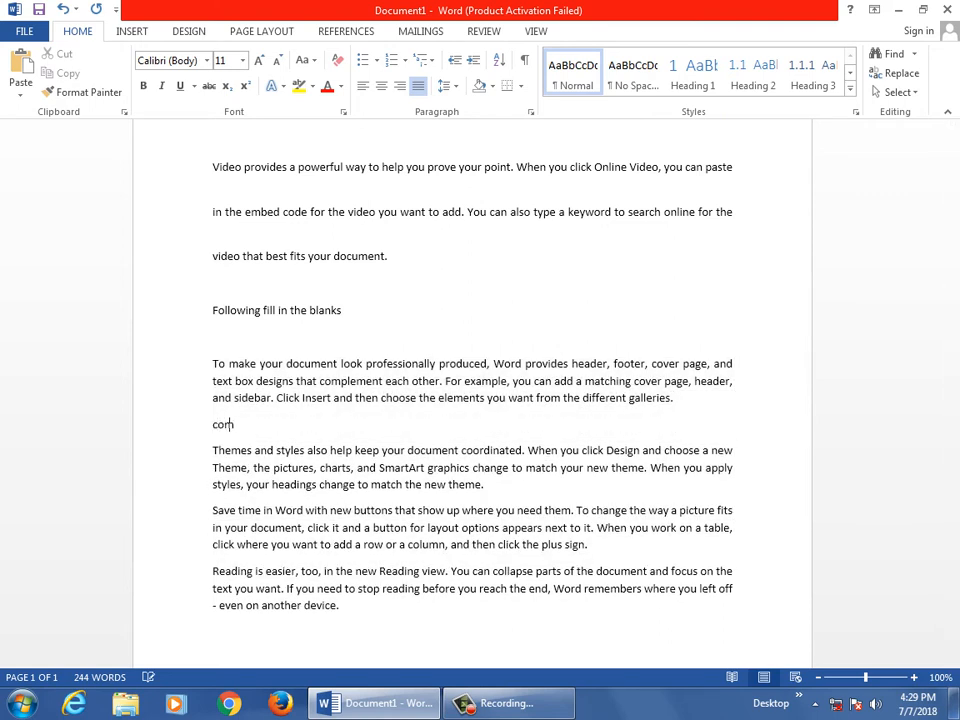
{"action": "type", "text": "uuter"}
{"action": "left_click", "coordinate": [490, 544]}
{"action": "left_click_drag", "start_coordinate": [264, 424], "coordinate": [212, 398]}
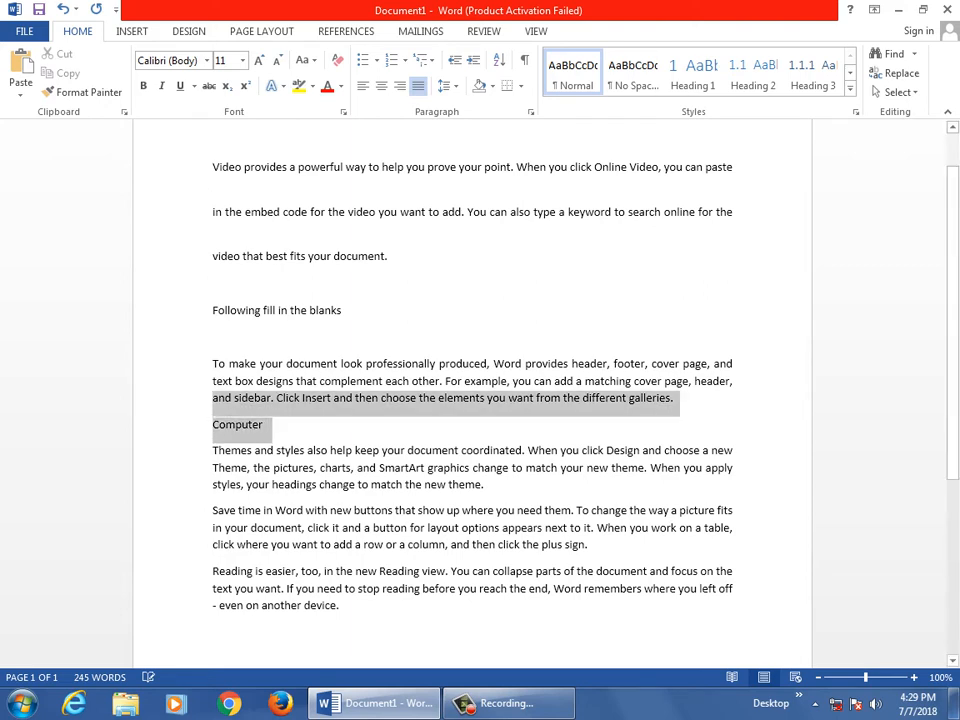
{"action": "left_click", "coordinate": [448, 86]}
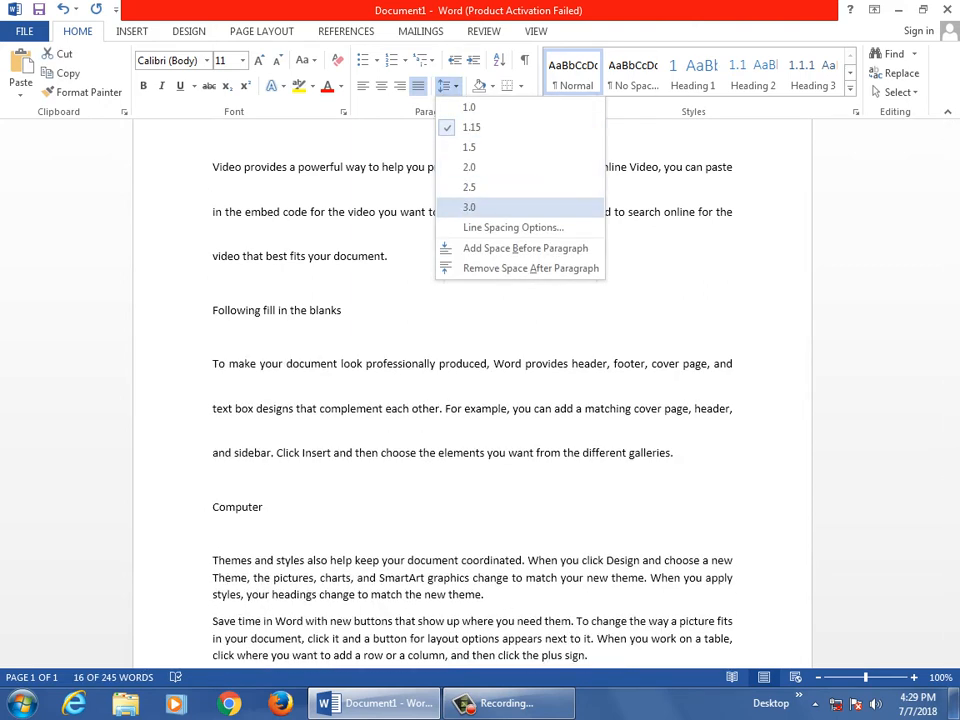
{"action": "left_click", "coordinate": [386, 542]}
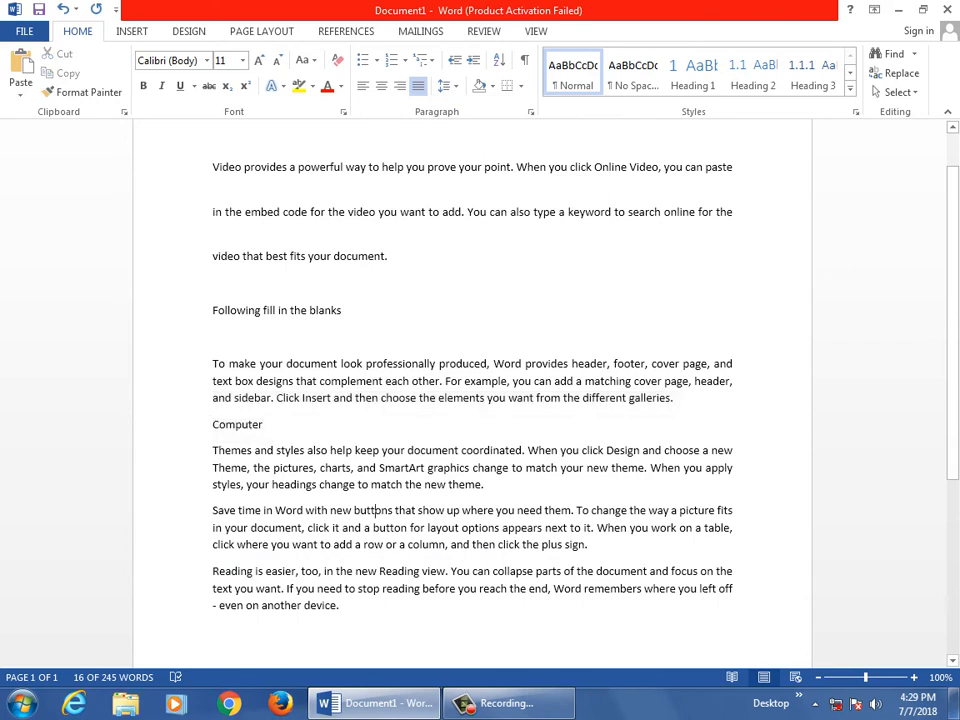
- Apply 3.0 line spacing to the "Computer" line only
{"action": "left_click_drag", "start_coordinate": [212, 424], "coordinate": [264, 424]}
{"action": "left_click", "coordinate": [448, 86]}
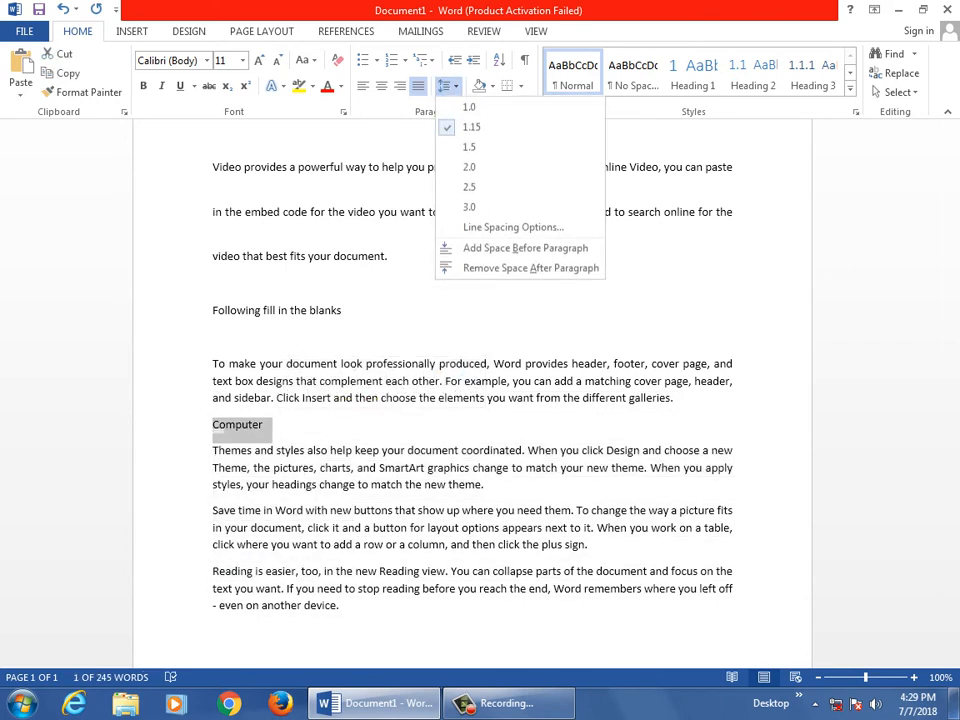
{"action": "left_click", "coordinate": [470, 208]}
- Set the line spacing of the paragraph beginning "Themes and styles" to 1.0
{"action": "left_click", "coordinate": [484, 511]}
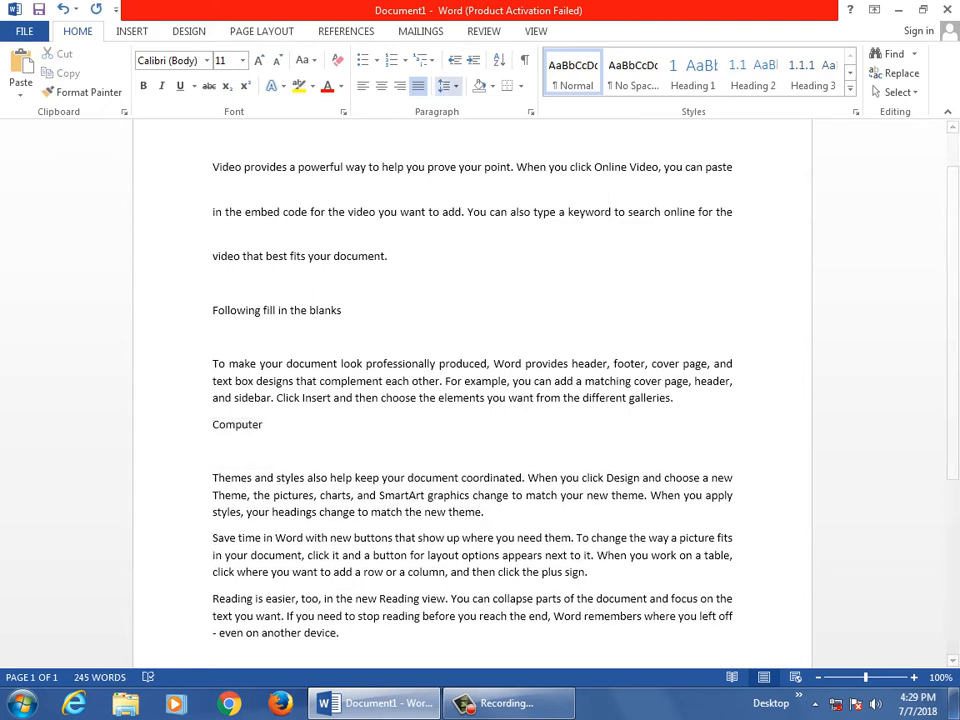
{"action": "left_click", "coordinate": [448, 86]}
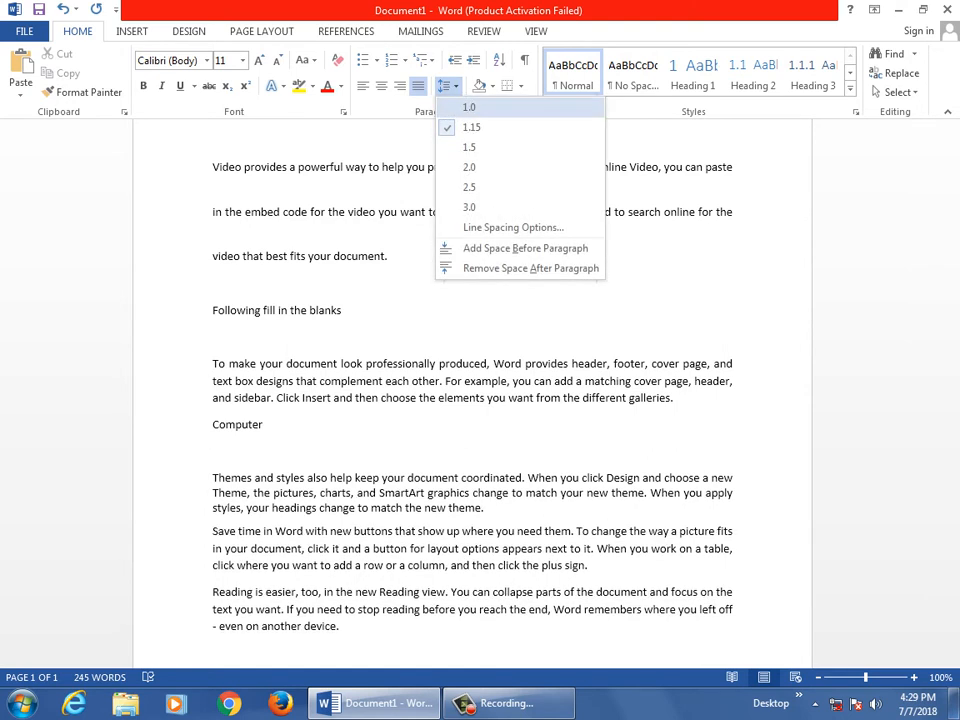
{"action": "left_click", "coordinate": [469, 107]}
- Set the line spacing of the "Computer" line to 1.0
{"action": "left_click", "coordinate": [265, 424]}
{"action": "left_click_drag", "start_coordinate": [339, 626], "coordinate": [212, 477]}
{"action": "left_click", "coordinate": [420, 424]}
{"action": "left_click_drag", "start_coordinate": [190, 424], "coordinate": [190, 450]}
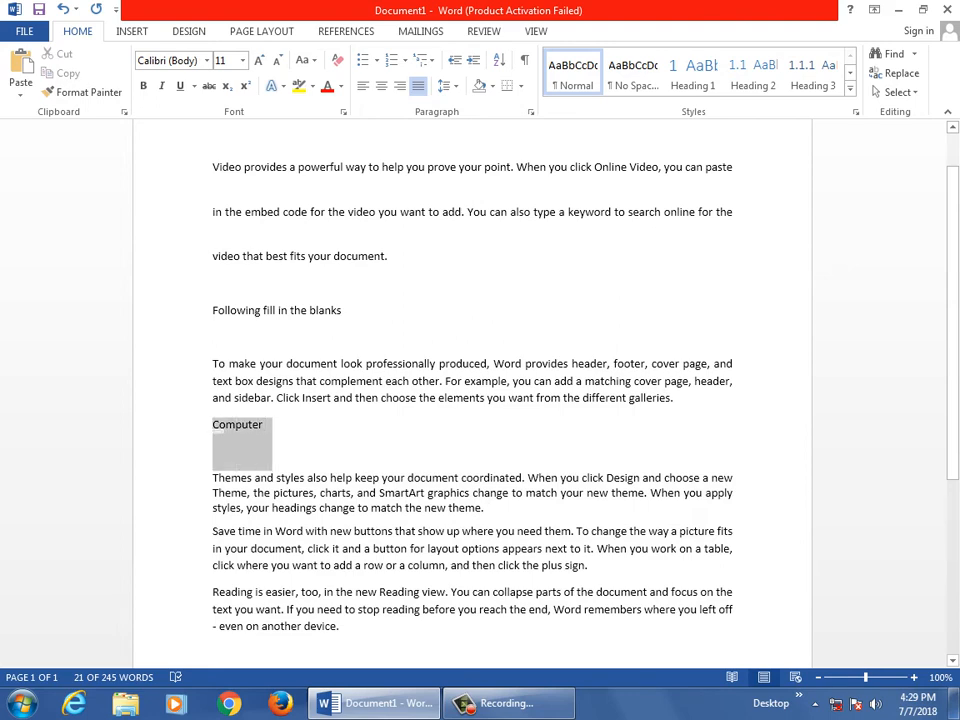
{"action": "left_click", "coordinate": [446, 86]}
{"action": "left_click", "coordinate": [469, 107]}
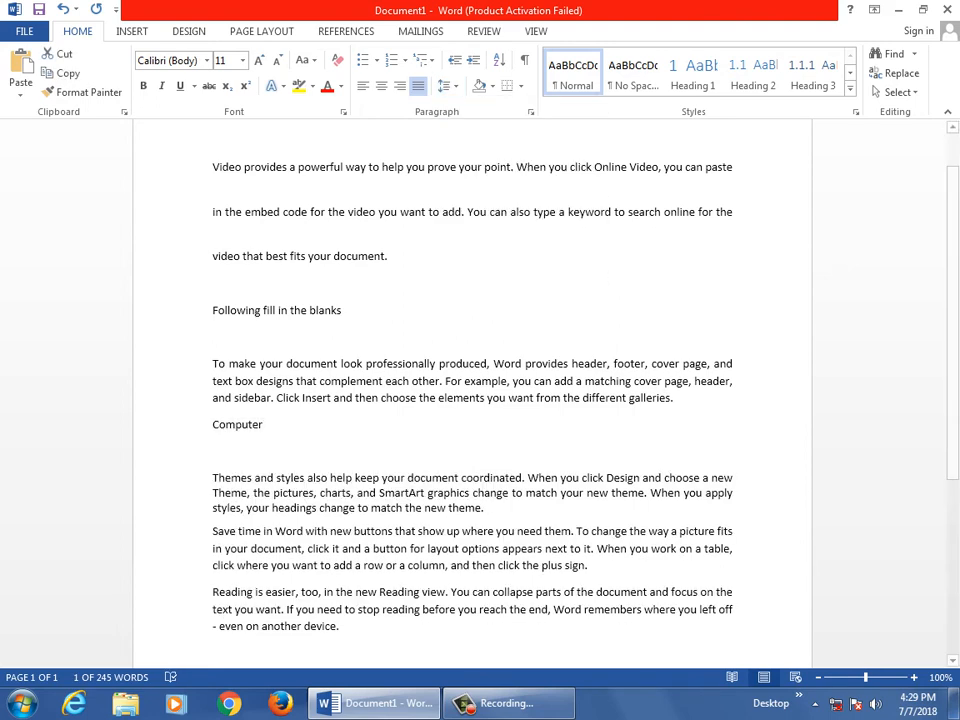
- Open the paragraph settings for the text from "Computer" to the document's end and examine the alignment and outline level choices
{"action": "left_click_drag", "start_coordinate": [345, 597], "coordinate": [205, 424]}
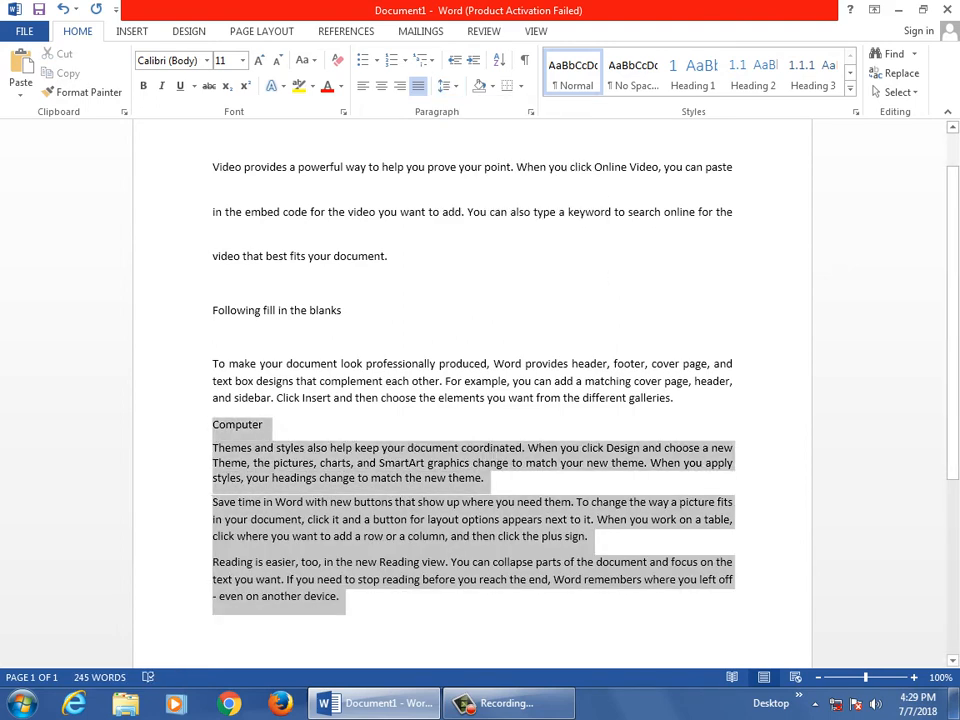
{"action": "left_click", "coordinate": [446, 86]}
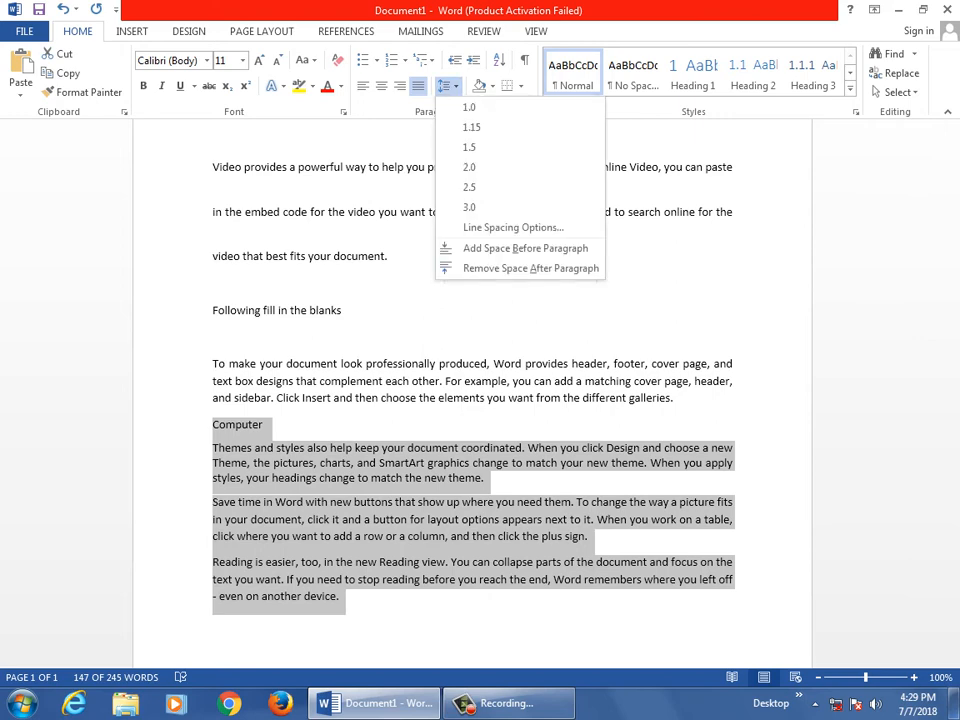
{"action": "left_click", "coordinate": [513, 227]}
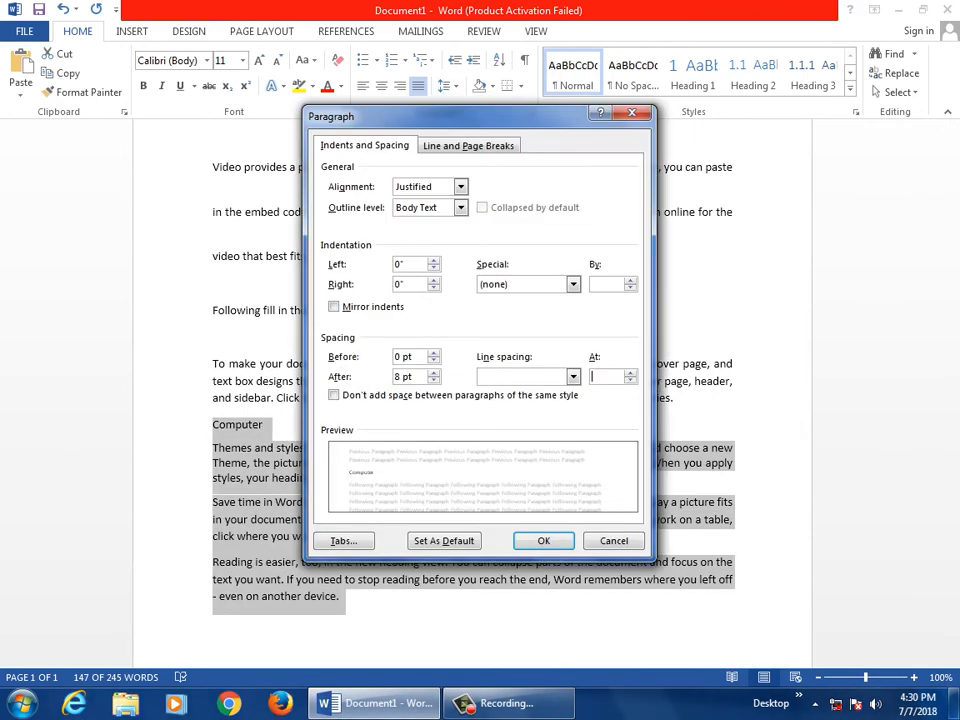
{"action": "left_click_drag", "start_coordinate": [420, 116], "coordinate": [552, 125]}
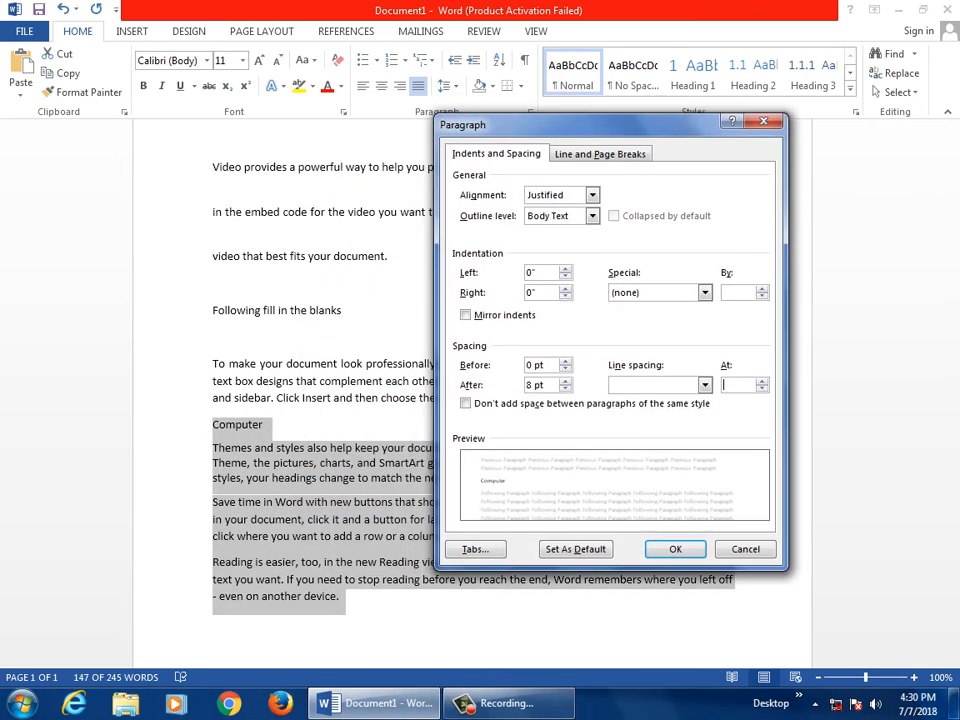
{"action": "left_click", "coordinate": [592, 195]}
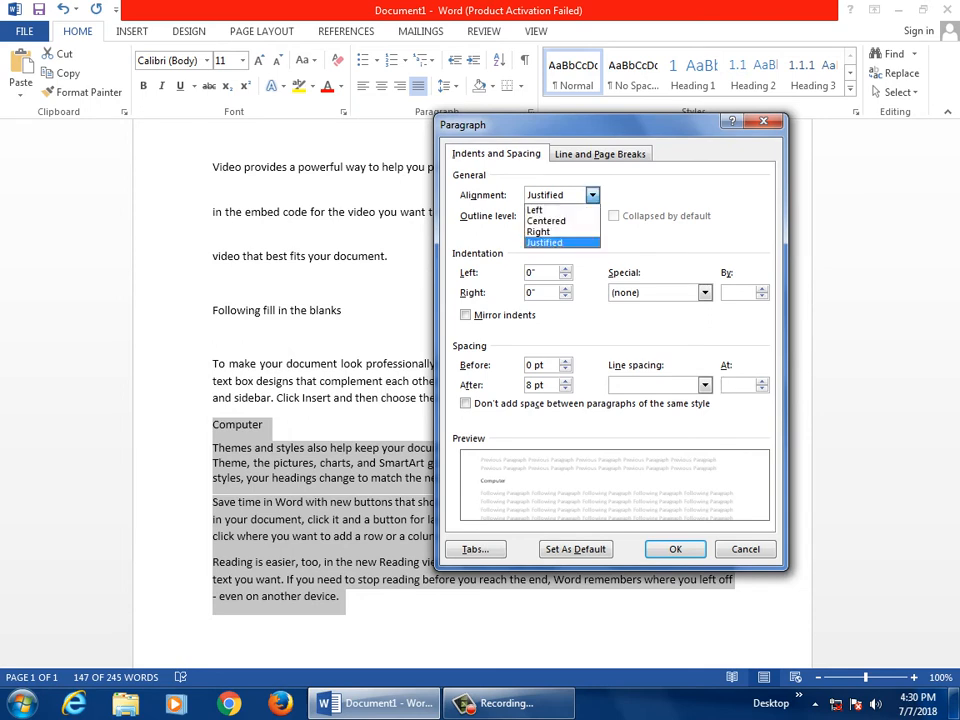
{"action": "key", "text": "Return"}
{"action": "key", "text": "Tab"}
{"action": "key", "text": "alt+Down"}
{"action": "key", "text": "Return"}
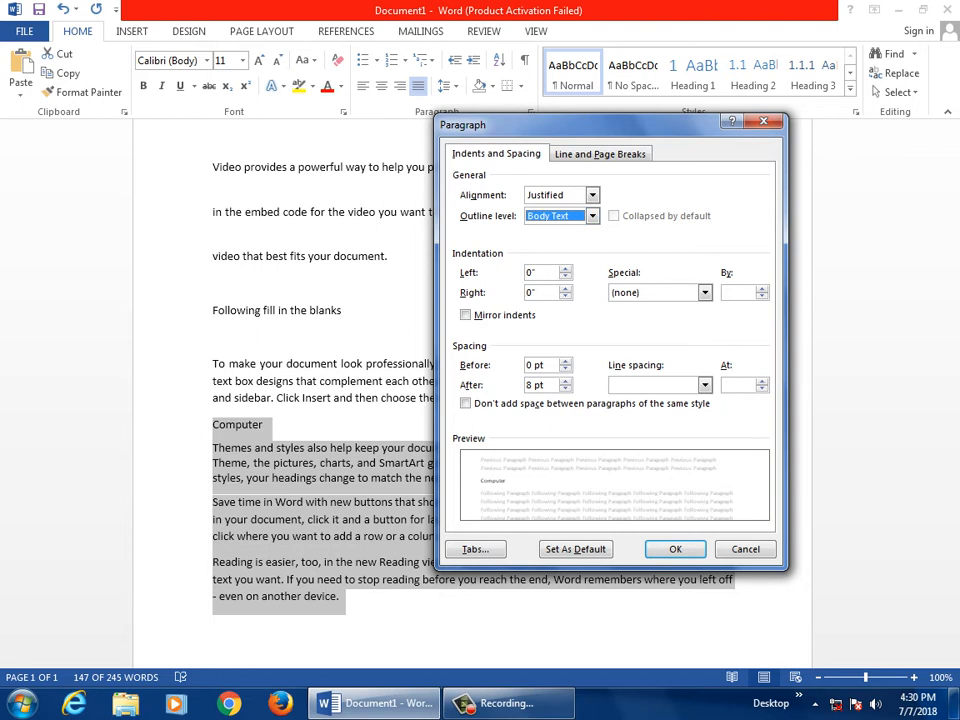
{"action": "key", "text": "Tab"}
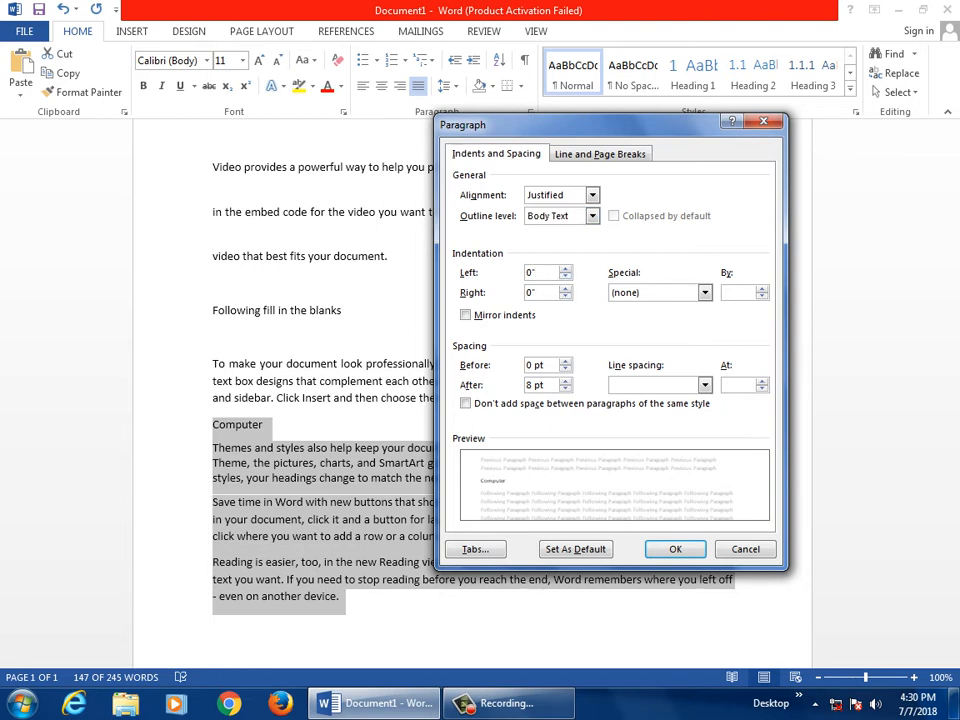
- Examine the available line spacing choices in the paragraph settings without picking one
{"action": "key", "text": "alt+n"}
{"action": "key", "text": "alt+Down"}
{"action": "key", "text": "Down"}
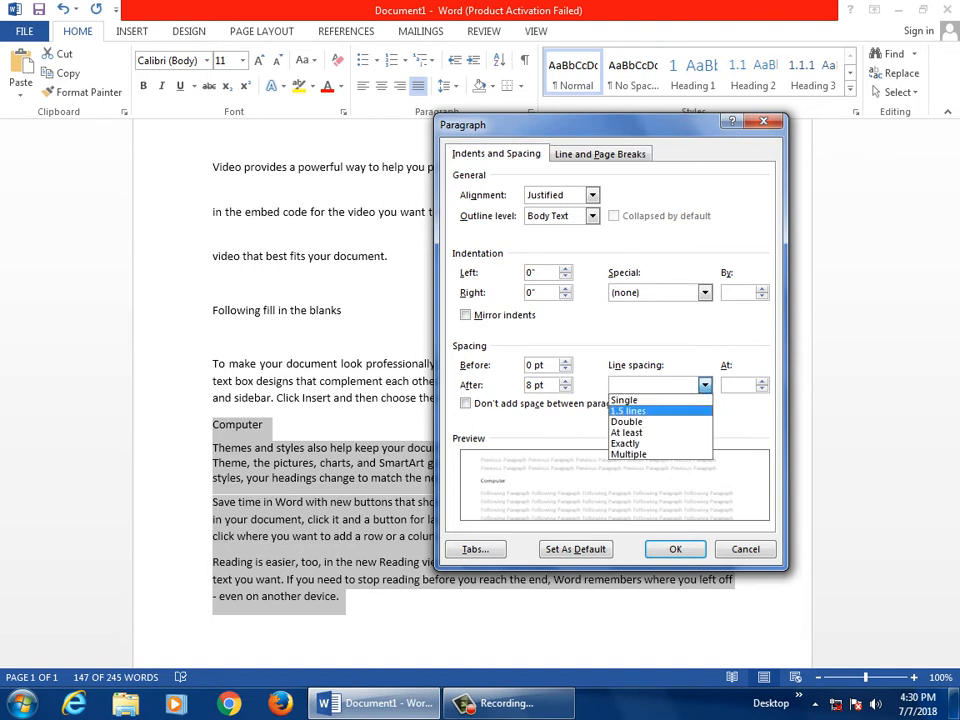
{"action": "key", "text": "Up"}
{"action": "key", "text": "Escape"}
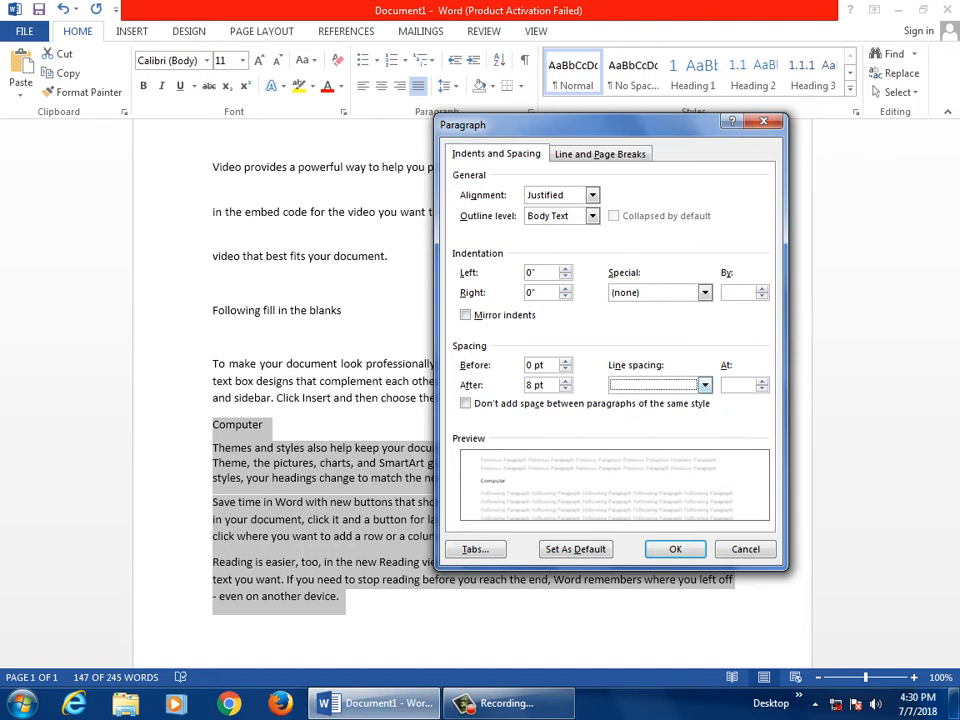
{"action": "key", "text": "alt+Down"}
{"action": "key", "text": "Escape"}
- View the Line and Page Breaks settings and the Set As Default options, then return to the "Computer" line
{"action": "key", "text": "ctrl+Tab"}
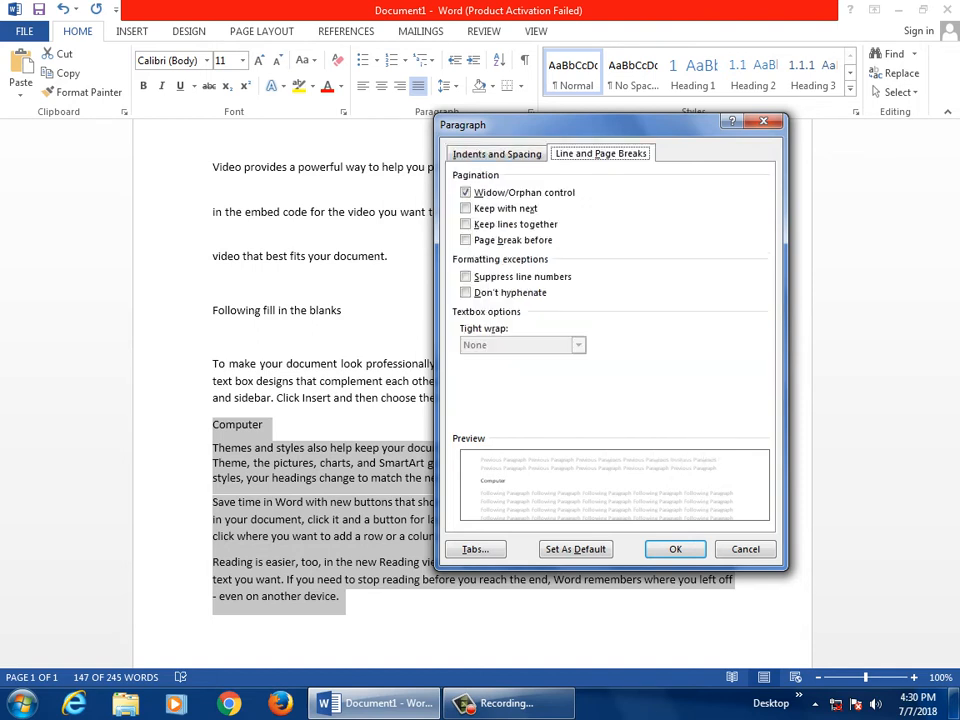
{"action": "key", "text": "ctrl+Tab"}
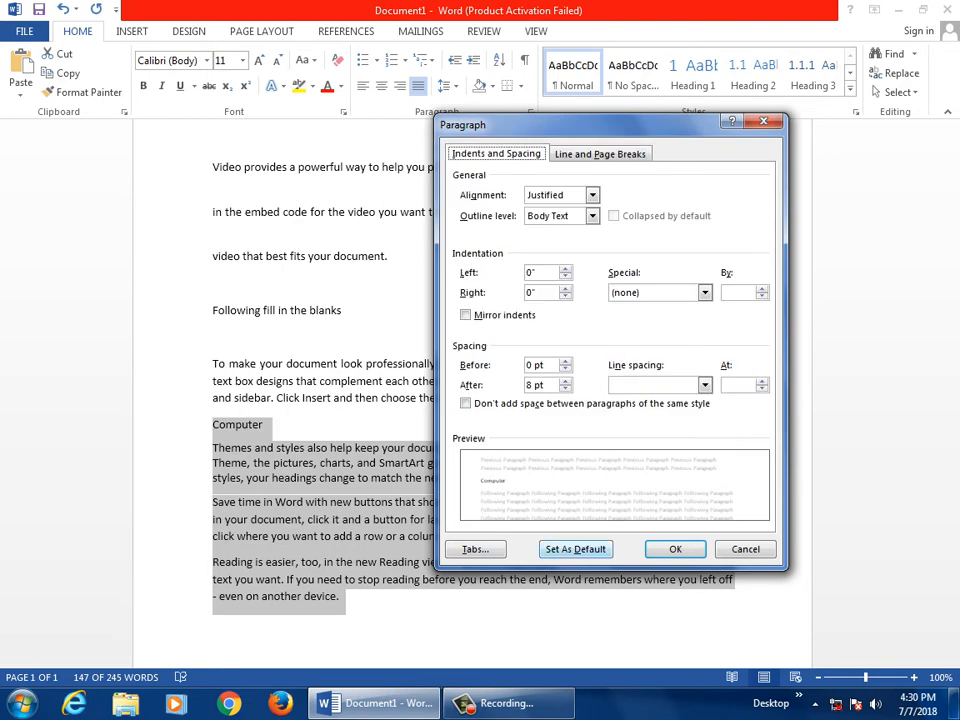
{"action": "key", "text": "alt+d"}
{"action": "key", "text": "Return"}
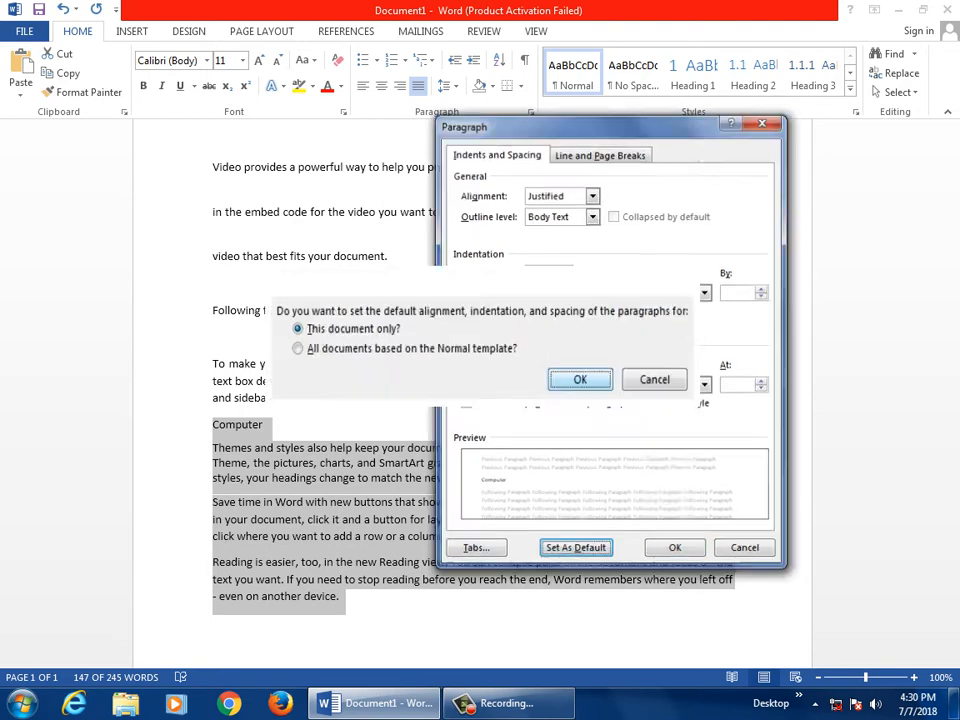
{"action": "left_click", "coordinate": [332, 452]}
{"action": "left_click", "coordinate": [265, 424]}
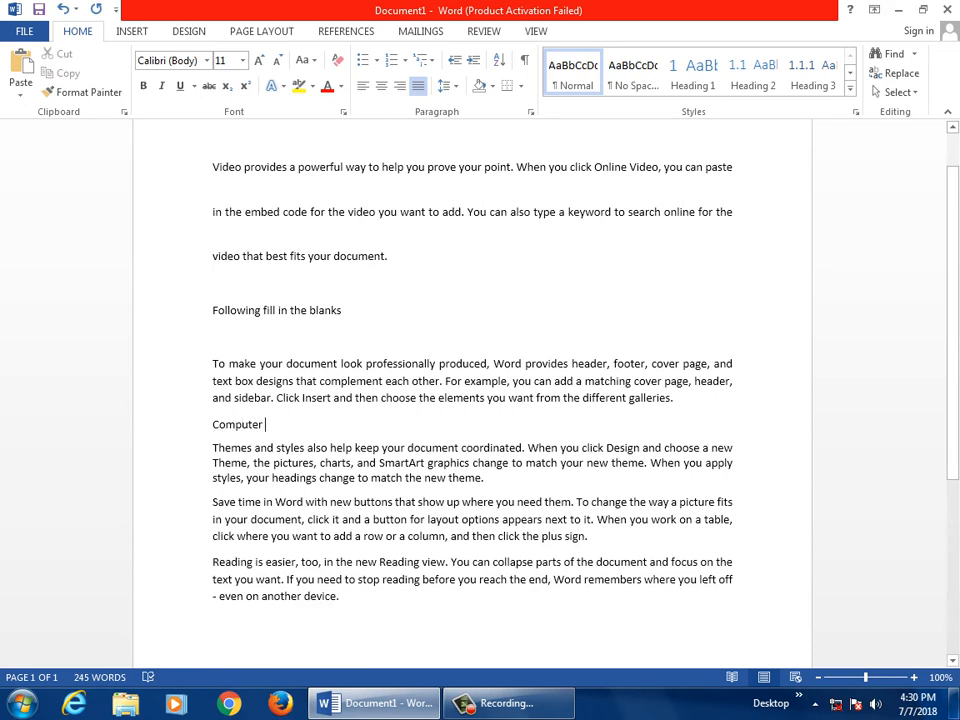
- Apply 1.0 line spacing to the "Computer" line and remove the space after that paragraph
{"action": "left_click", "coordinate": [447, 86]}
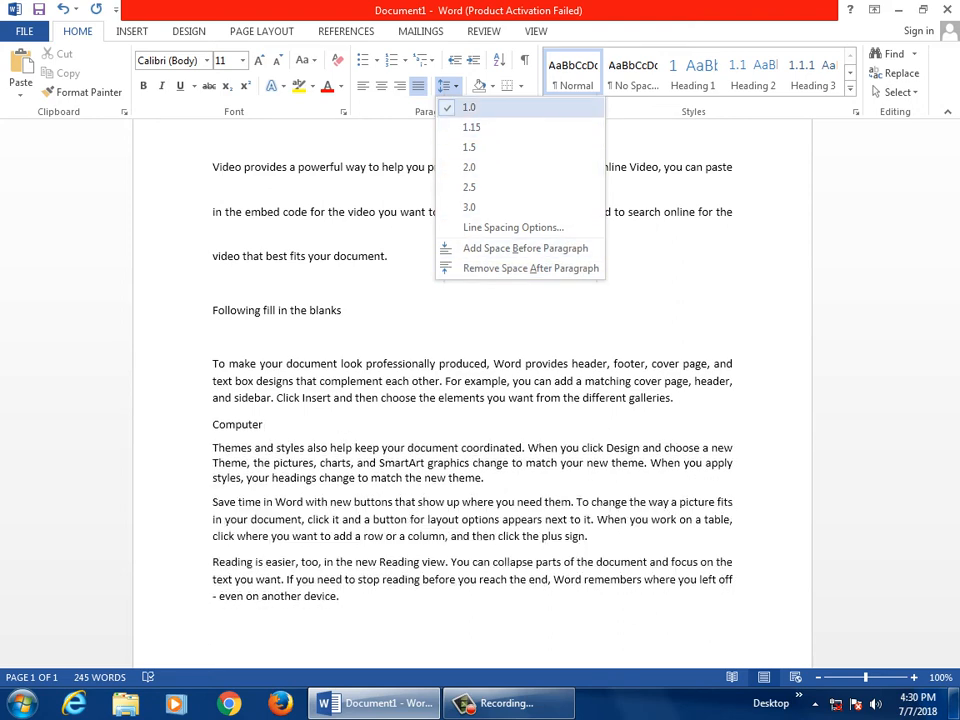
{"action": "left_click", "coordinate": [469, 107]}
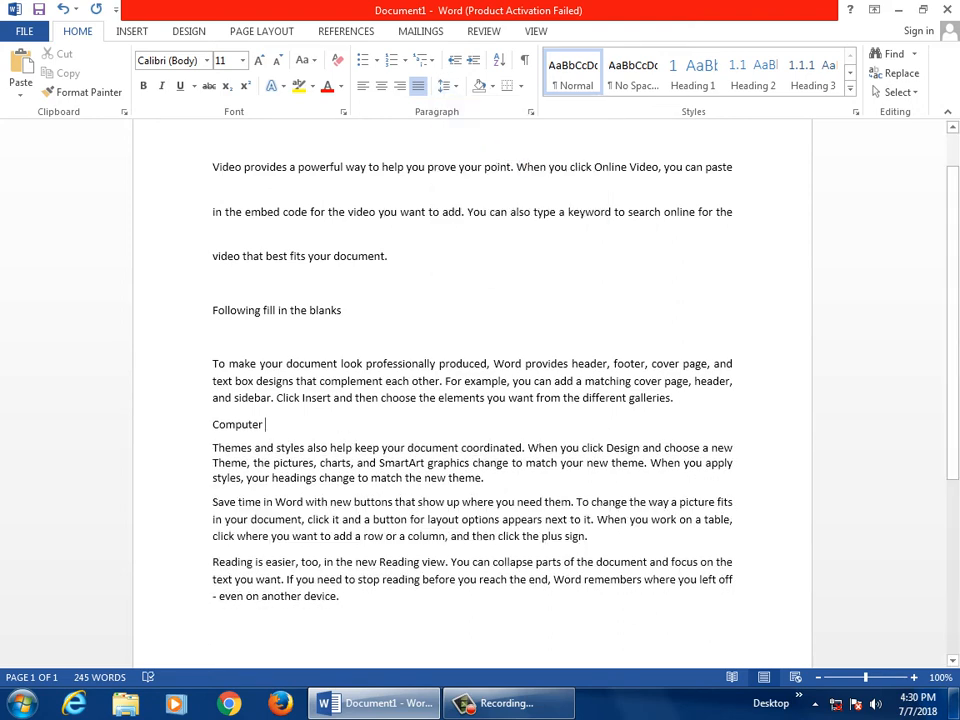
{"action": "double_click", "coordinate": [237, 424]}
{"action": "left_click", "coordinate": [264, 424]}
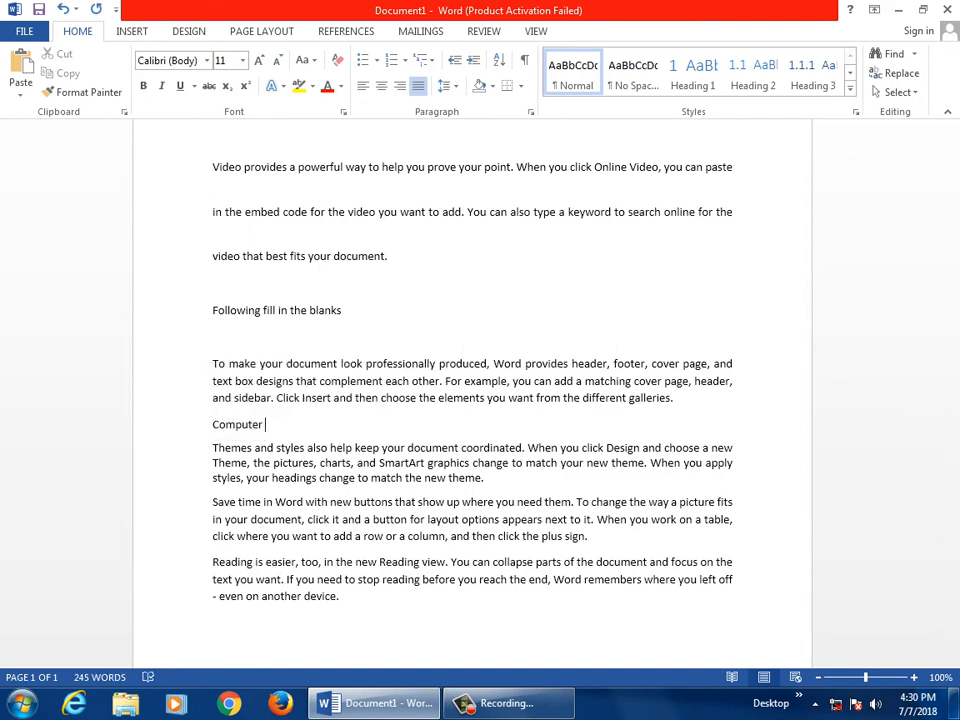
{"action": "key", "text": "Return"}
{"action": "left_click", "coordinate": [445, 85]}
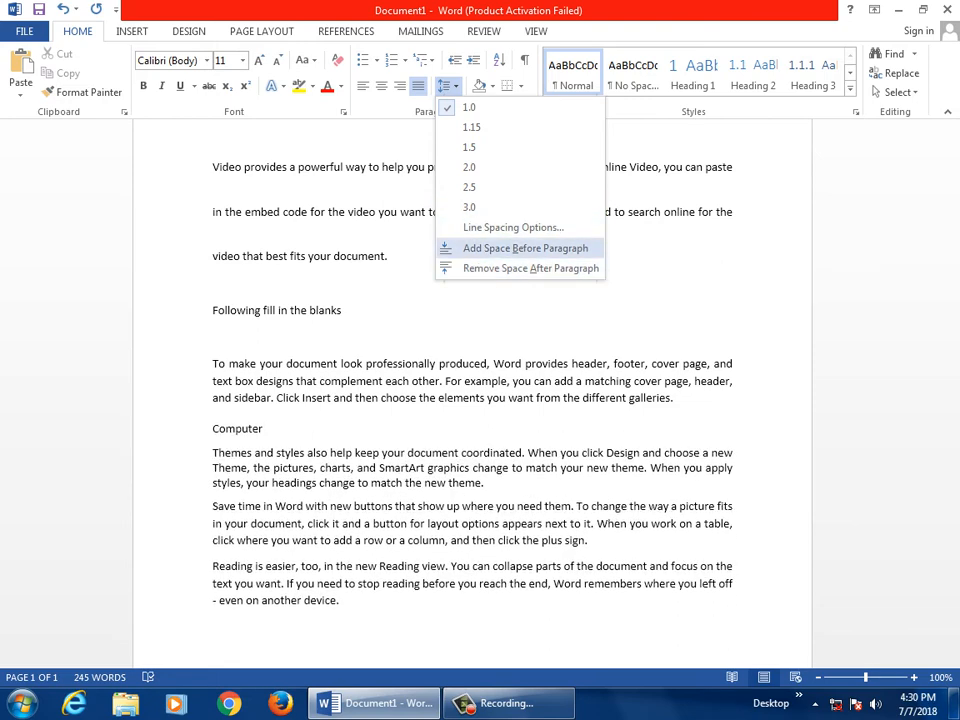
{"action": "left_click", "coordinate": [530, 268]}
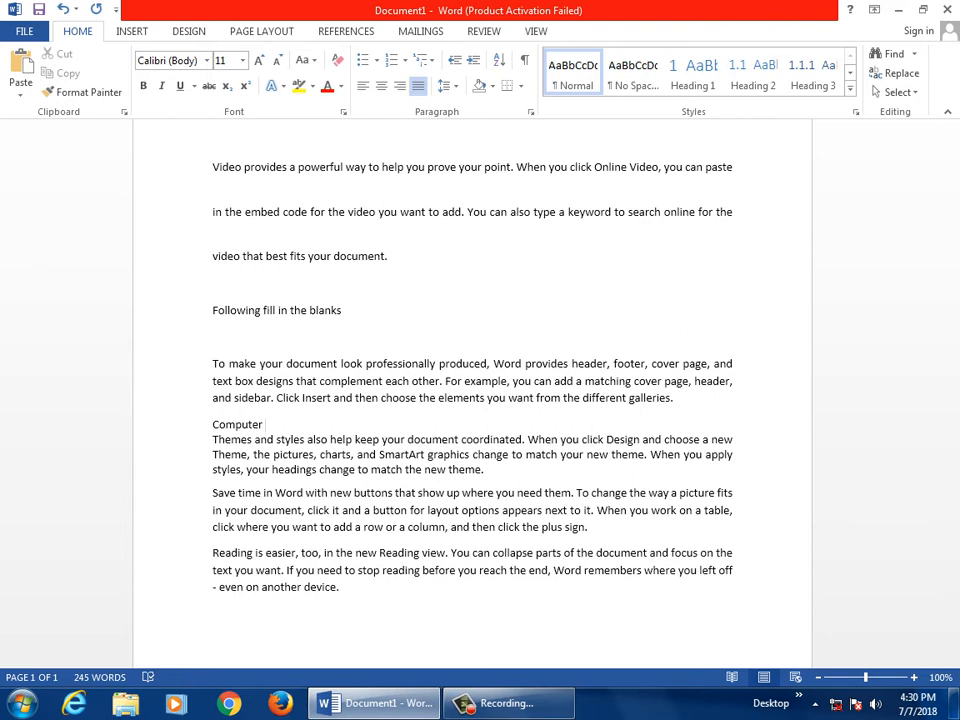
- Set the line spacing of only the "Computer" line to 2.5
{"action": "left_click", "coordinate": [447, 86]}
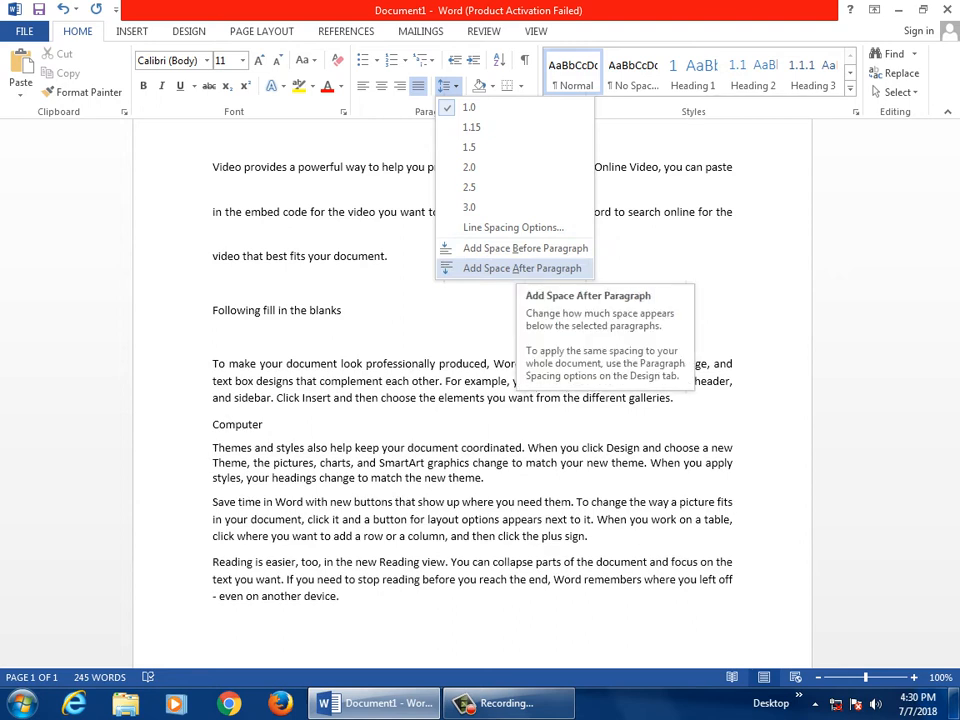
{"action": "left_click", "coordinate": [622, 242]}
{"action": "left_click_drag", "start_coordinate": [268, 425], "coordinate": [194, 410]}
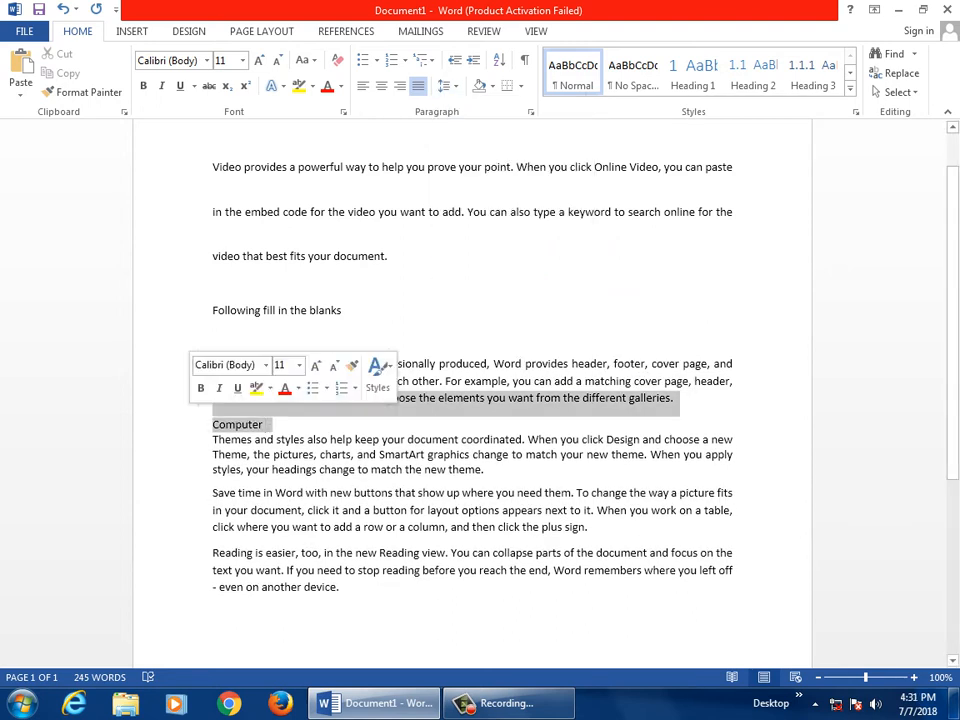
{"action": "left_click_drag", "start_coordinate": [346, 455], "coordinate": [351, 455]}
{"action": "left_click", "coordinate": [263, 424]}
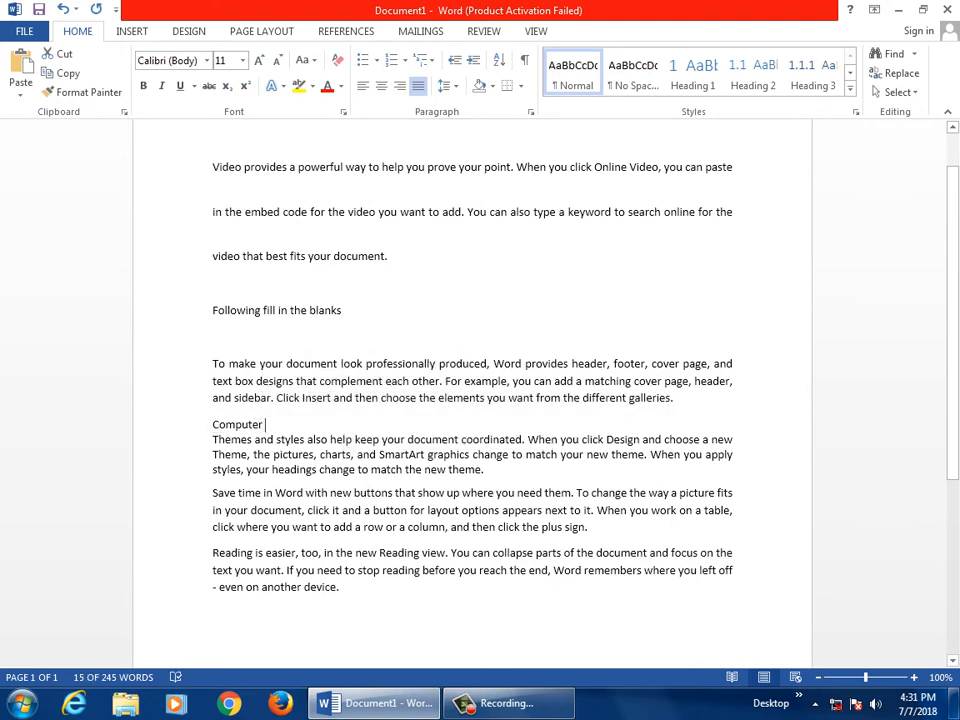
{"action": "left_click_drag", "start_coordinate": [263, 424], "coordinate": [211, 424]}
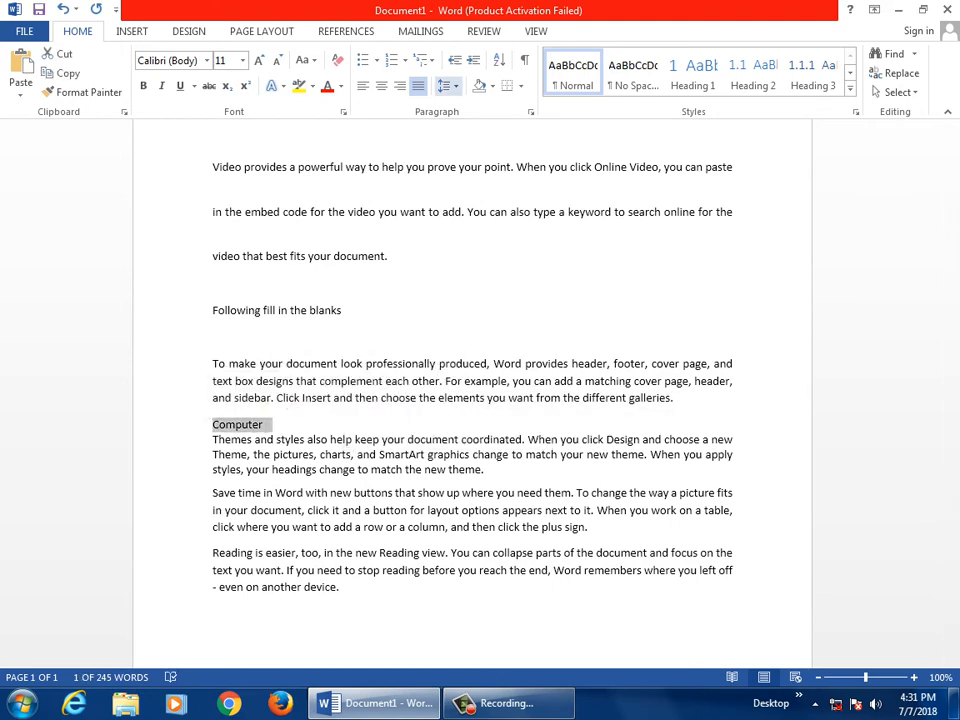
{"action": "left_click", "coordinate": [446, 85]}
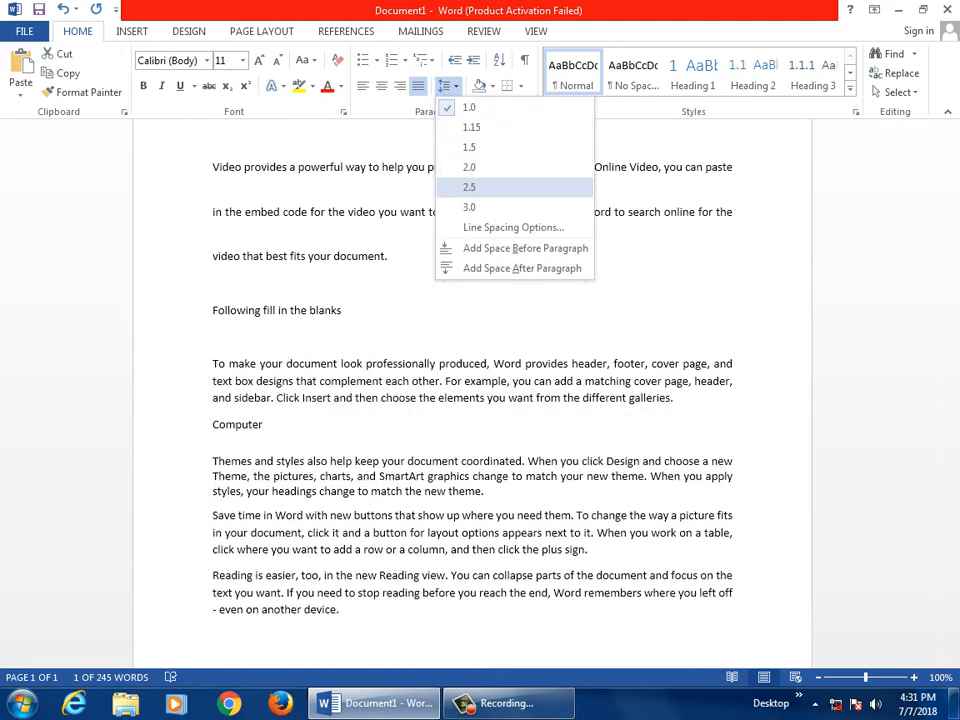
{"action": "left_click", "coordinate": [469, 167]}
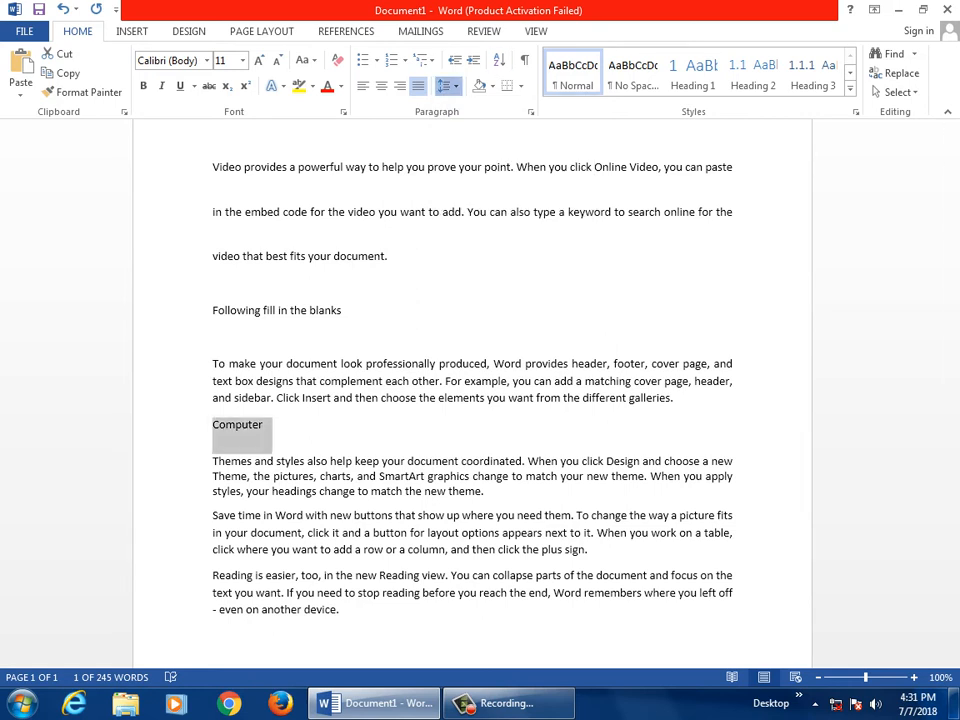
- Return the "Computer" line to 1.0 line spacing
{"action": "left_click", "coordinate": [446, 85]}
{"action": "left_click", "coordinate": [383, 490]}
{"action": "left_click", "coordinate": [383, 490]}
{"action": "mouse_move", "coordinate": [268, 426]}
{"action": "left_mouse_down"}
{"action": "mouse_move", "coordinate": [186, 406]}
{"action": "mouse_move", "coordinate": [266, 426]}
{"action": "left_mouse_up"}
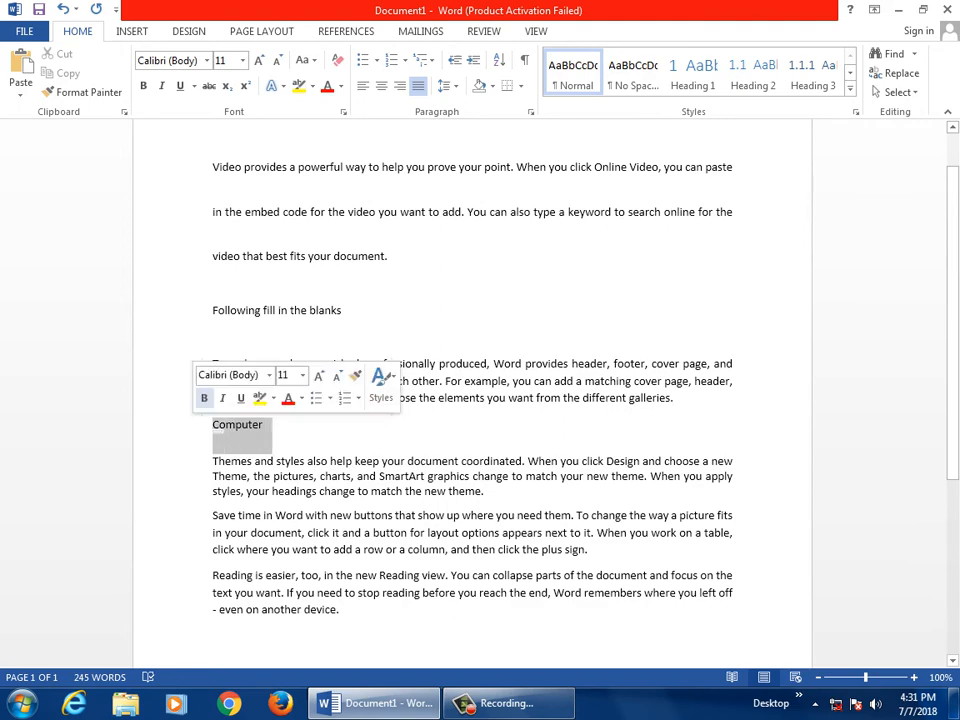
{"action": "left_click", "coordinate": [446, 85]}
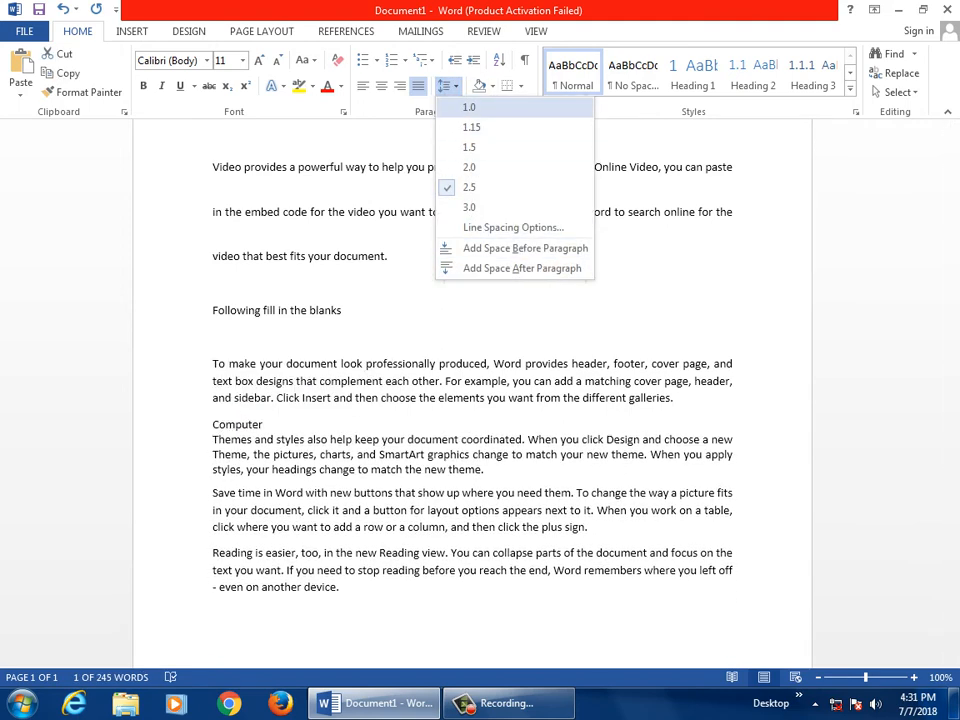
{"action": "left_click", "coordinate": [469, 107]}
- Add space before and after the "Computer" paragraph, keeping its 1.0 line spacing
{"action": "left_click", "coordinate": [446, 85]}
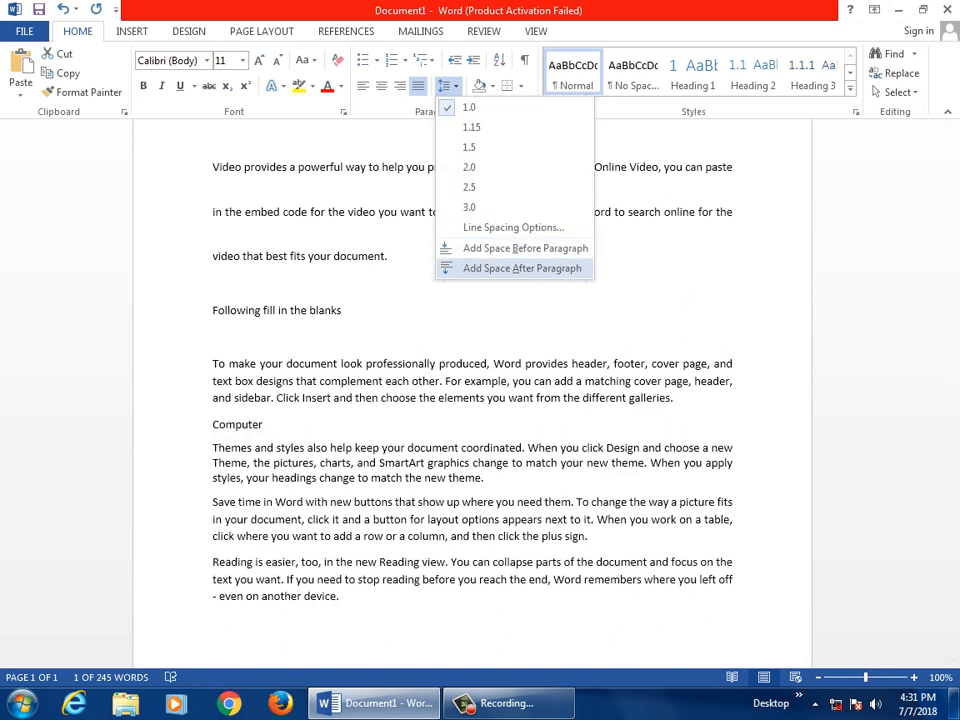
{"action": "left_click", "coordinate": [500, 248]}
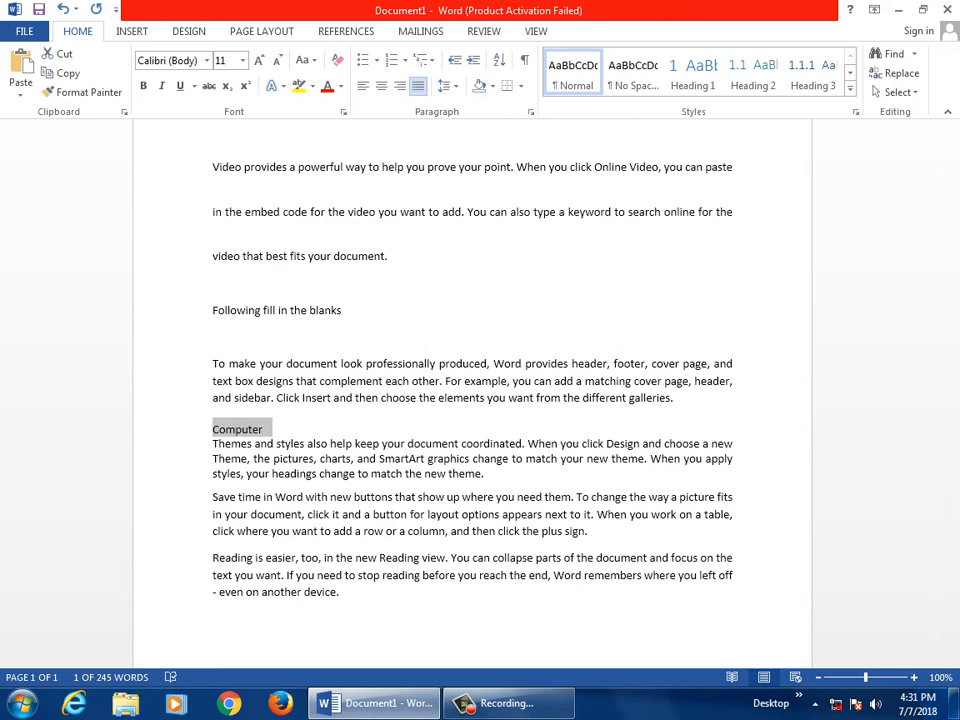
{"action": "left_click", "coordinate": [447, 86]}
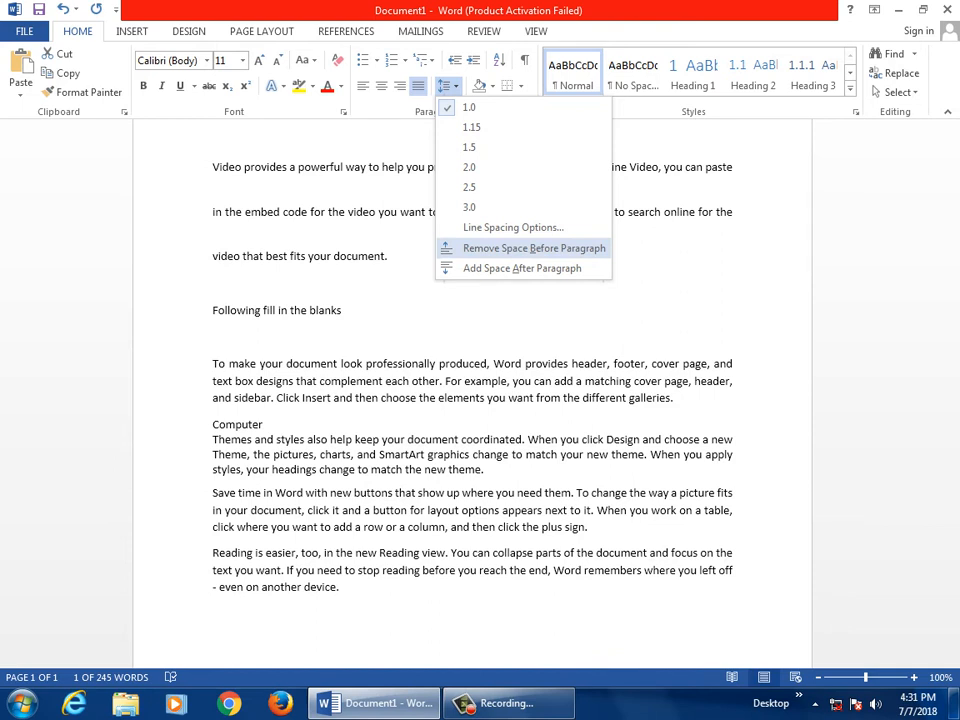
{"action": "left_click", "coordinate": [522, 268]}
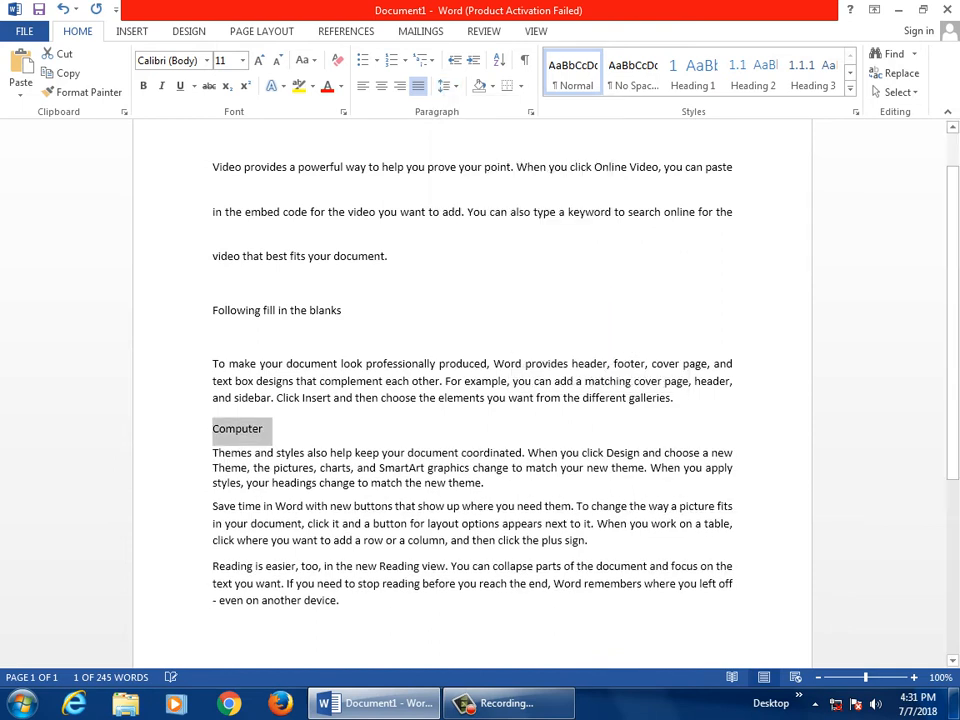
{"action": "key", "text": "Right"}
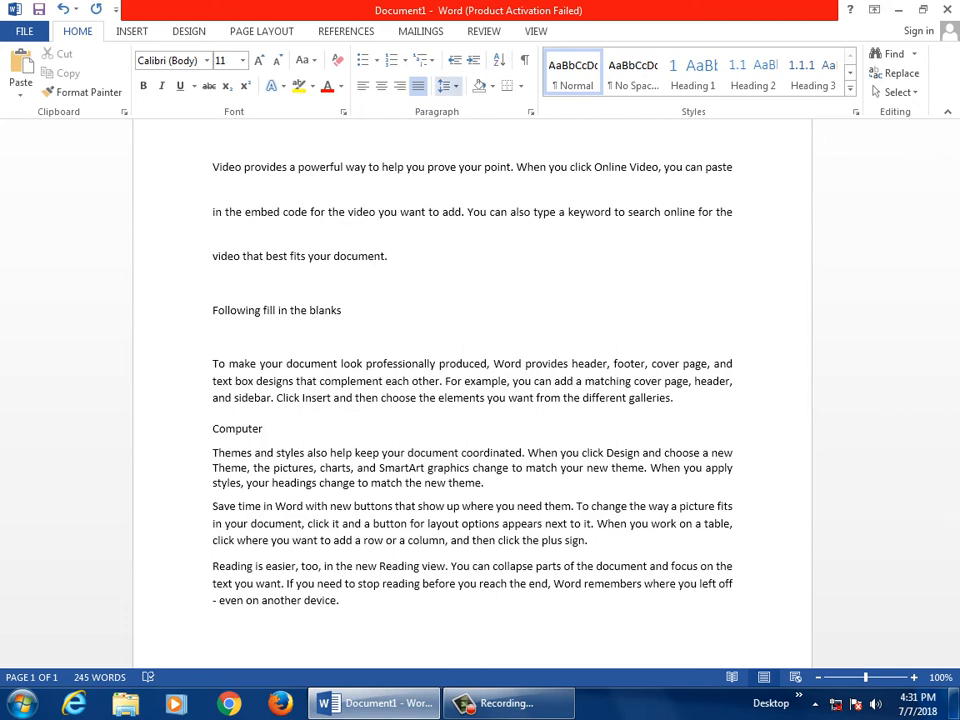
{"action": "left_click", "coordinate": [448, 86]}
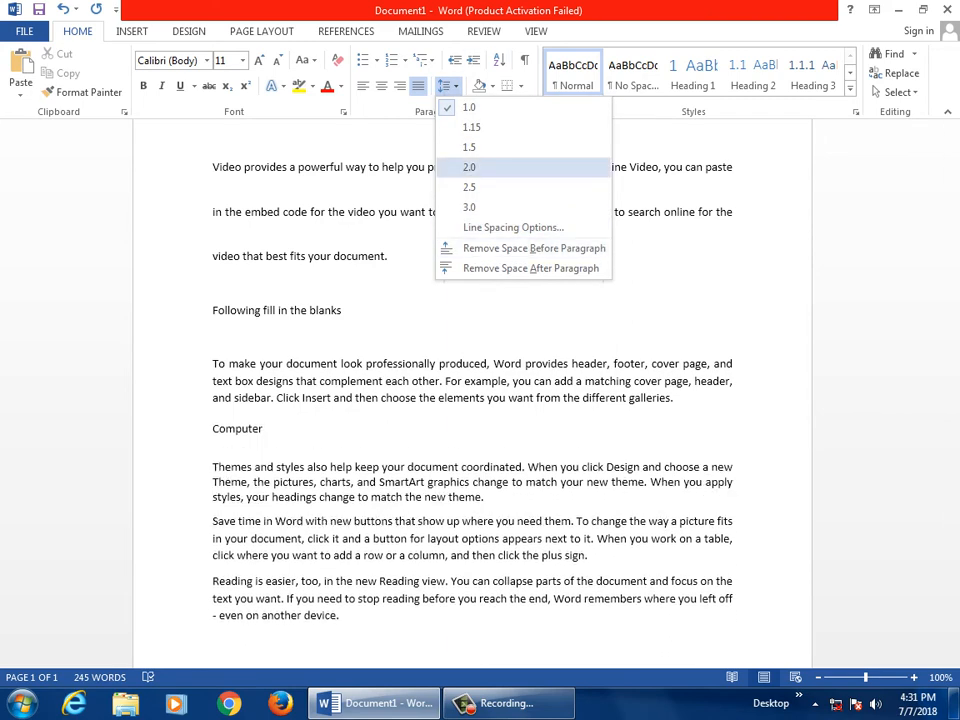
{"action": "key", "text": "Escape"}
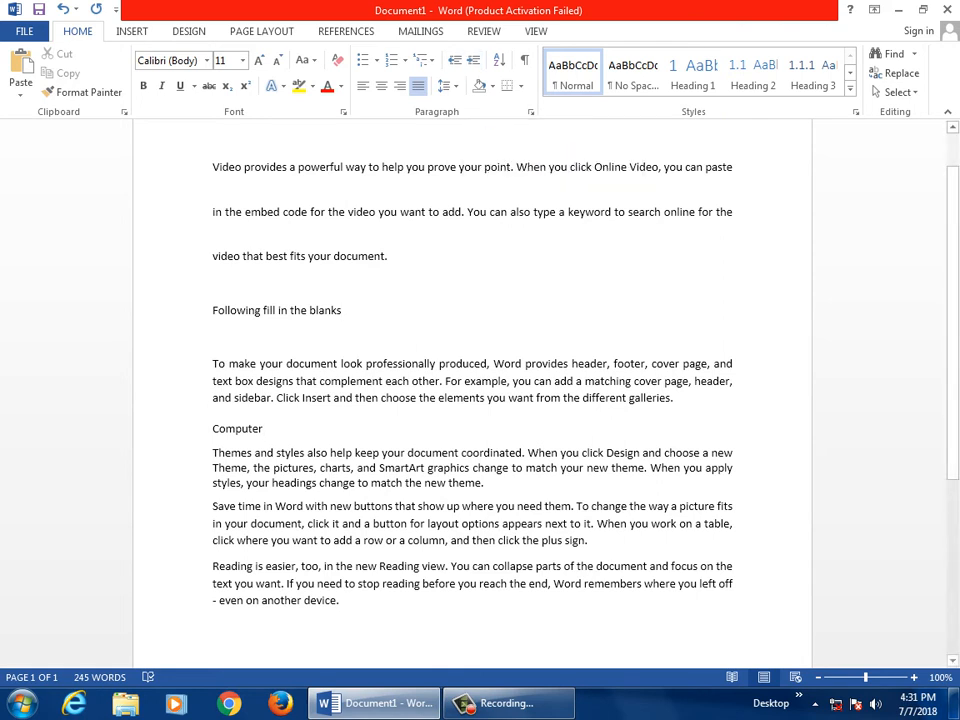
- Increase the left indent of the paragraph beginning "To make your document" by three levels
{"action": "left_click_drag", "start_coordinate": [673, 398], "coordinate": [212, 364]}
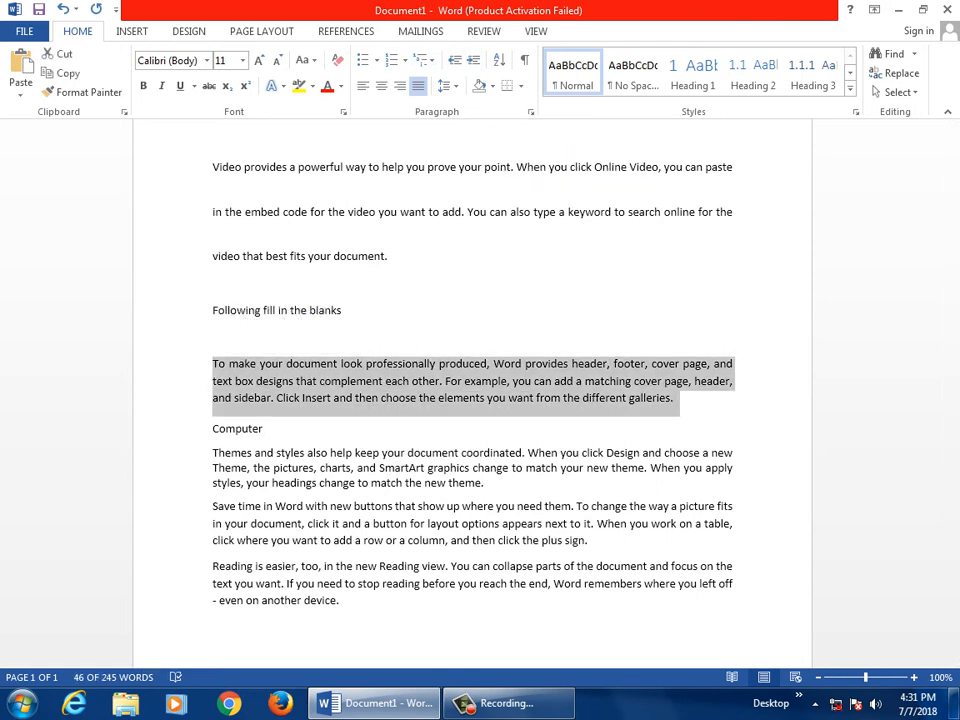
{"action": "left_click", "coordinate": [473, 59]}
{"action": "left_click", "coordinate": [473, 59]}
{"action": "left_click", "coordinate": [473, 59]}
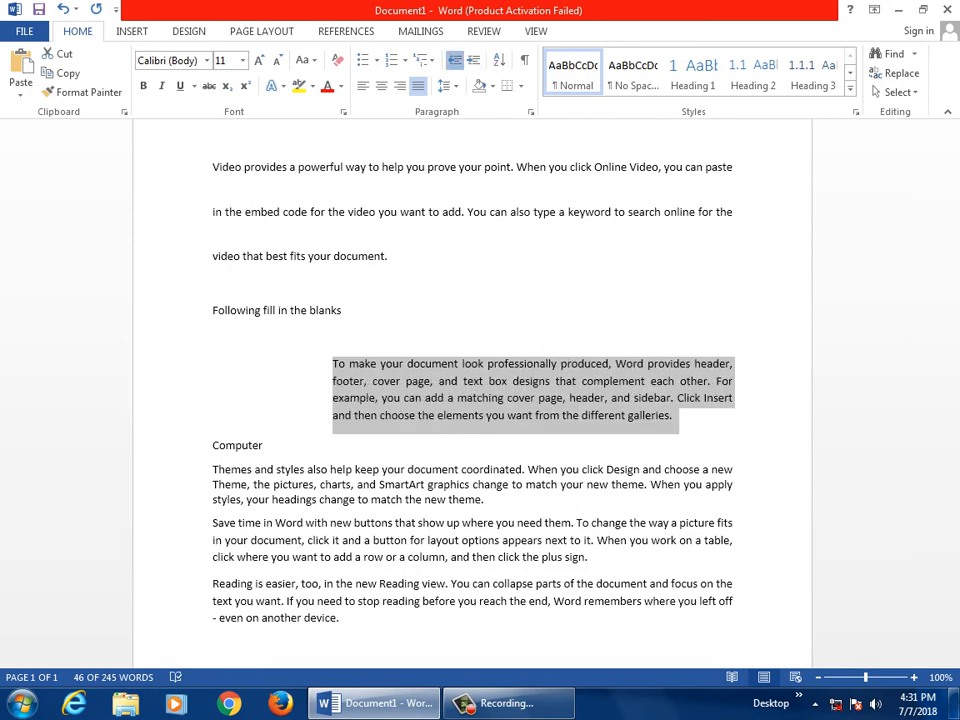
- Increase the left indent of the paragraph beginning "To make your document" to 5"
{"action": "left_click", "coordinate": [455, 59]}
{"action": "left_click", "coordinate": [455, 59]}
{"action": "left_click", "coordinate": [455, 59]}
{"action": "left_click", "coordinate": [473, 59]}
{"action": "left_click", "coordinate": [473, 59]}
{"action": "left_click", "coordinate": [473, 59]}
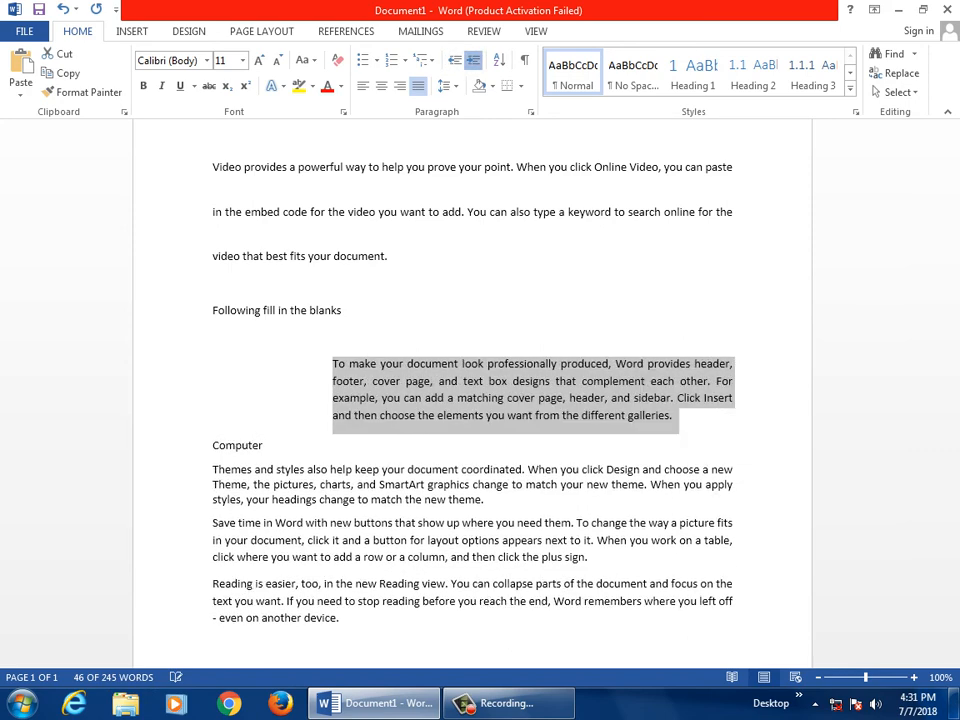
{"action": "left_click", "coordinate": [473, 59]}
{"action": "left_click", "coordinate": [473, 59]}
{"action": "left_click", "coordinate": [473, 59]}
{"action": "left_click", "coordinate": [473, 59]}
{"action": "left_click", "coordinate": [473, 59]}
{"action": "left_click", "coordinate": [473, 59]}
{"action": "left_click", "coordinate": [473, 59]}
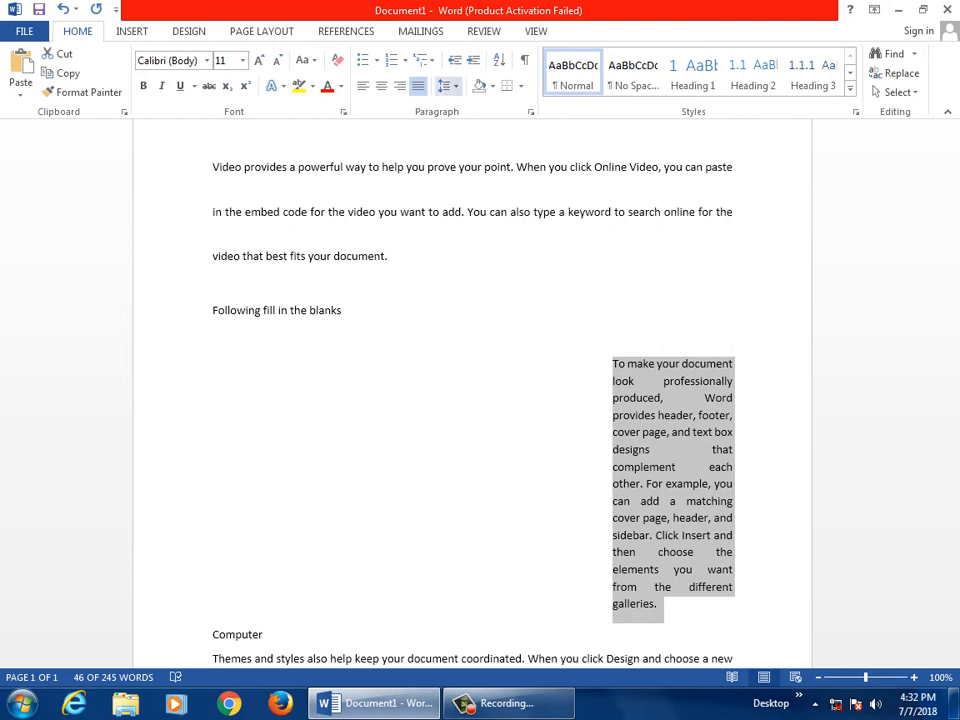
- Examine the indent, spacing, and line and page break options in the Paragraph dialog, discarding any changes
{"action": "left_click", "coordinate": [447, 85]}
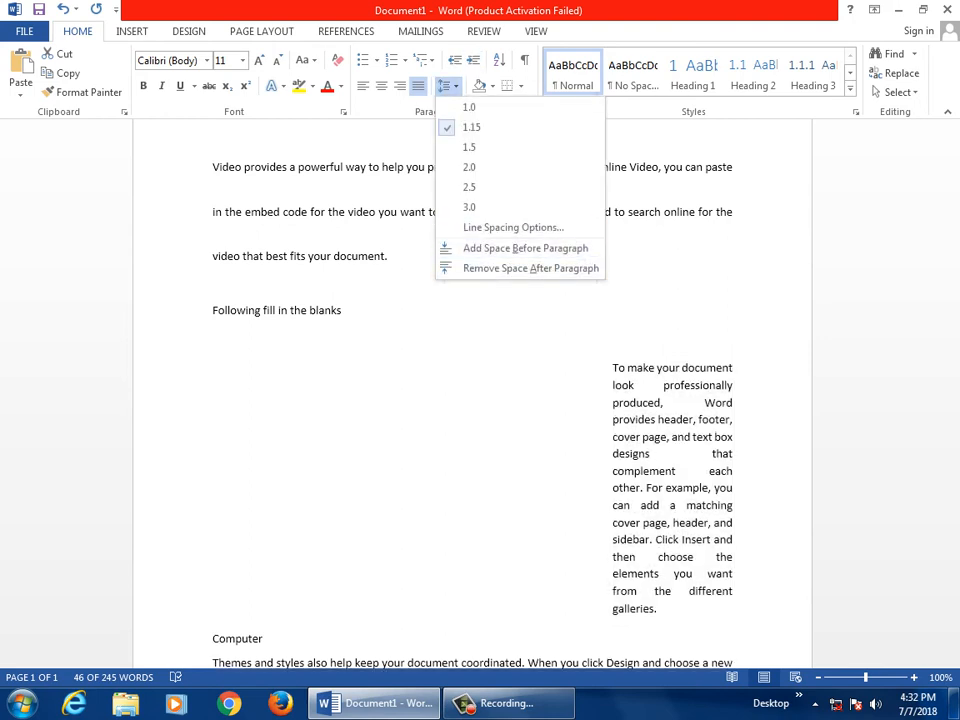
{"action": "left_click", "coordinate": [510, 227]}
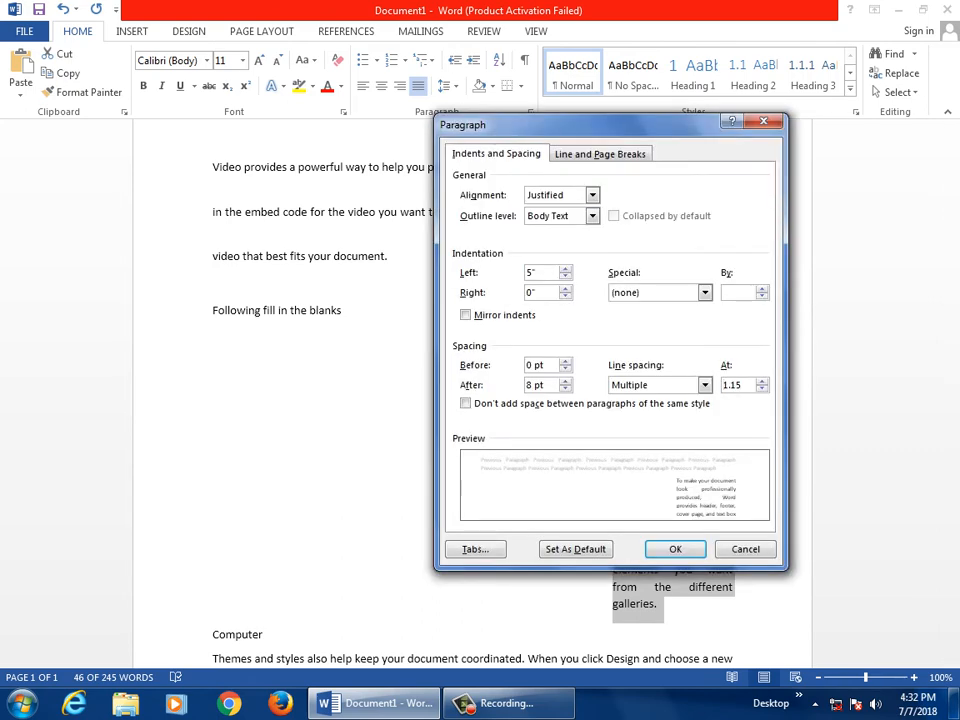
{"action": "left_click", "coordinate": [600, 154]}
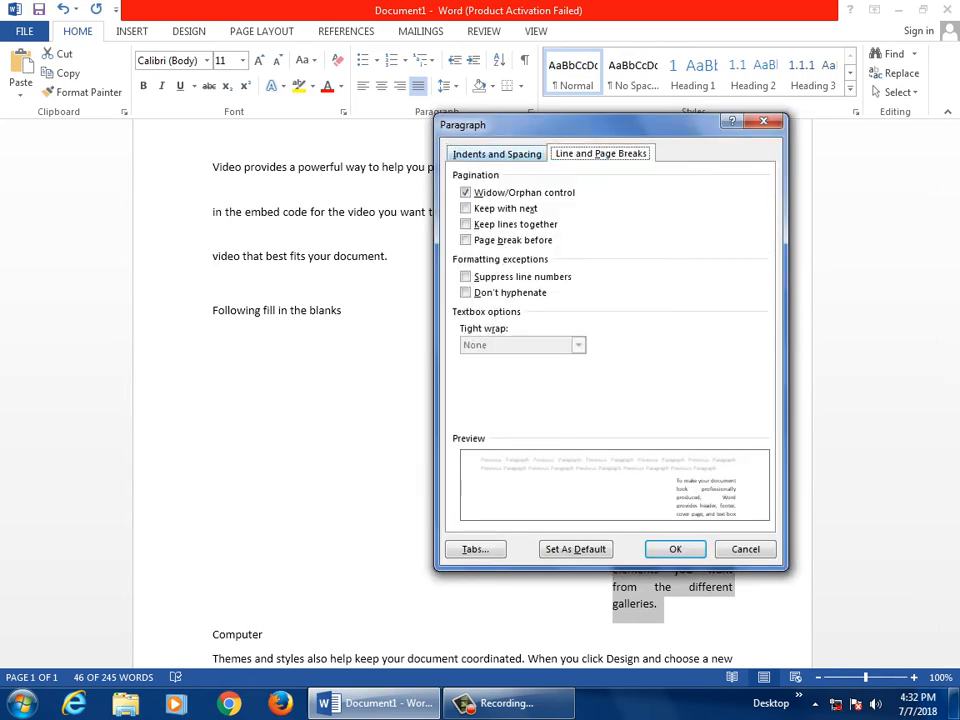
{"action": "left_click", "coordinate": [497, 154]}
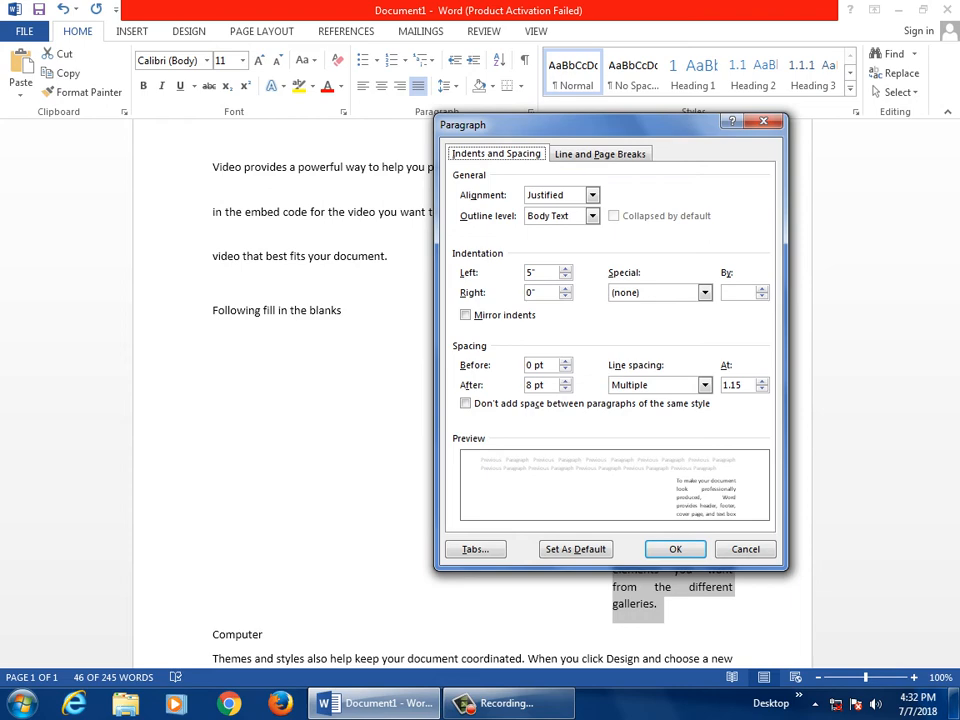
{"action": "left_click", "coordinate": [745, 549]}
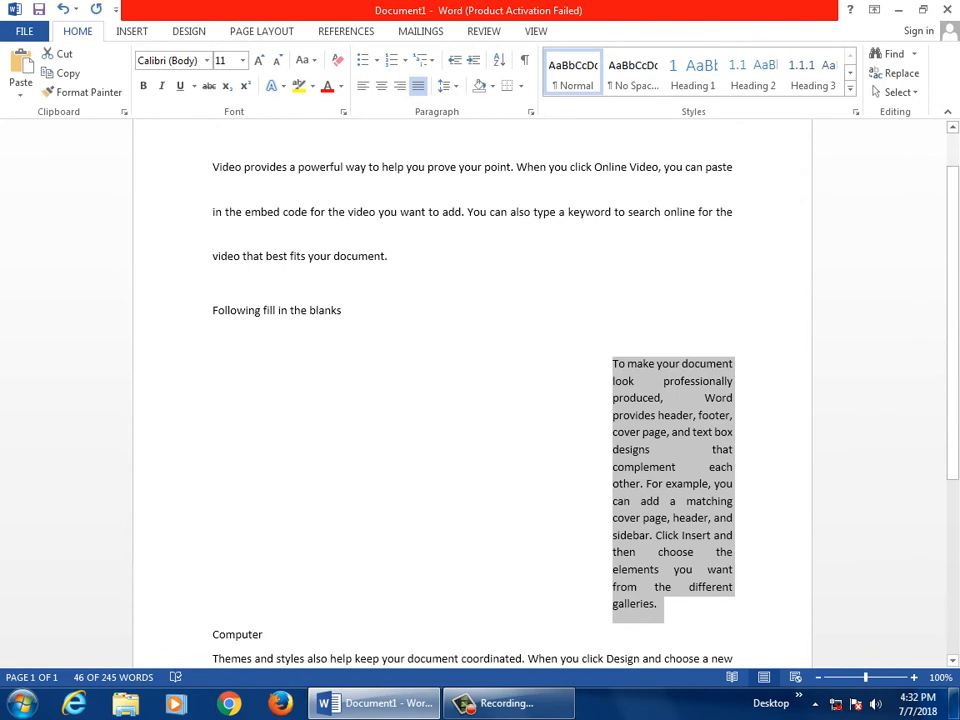
- Examine the line spacing choices and the Sort Text options for the "To make your document" paragraph without applying anything
{"action": "left_click_drag", "start_coordinate": [662, 605], "coordinate": [520, 338]}
{"action": "left_click", "coordinate": [447, 86]}
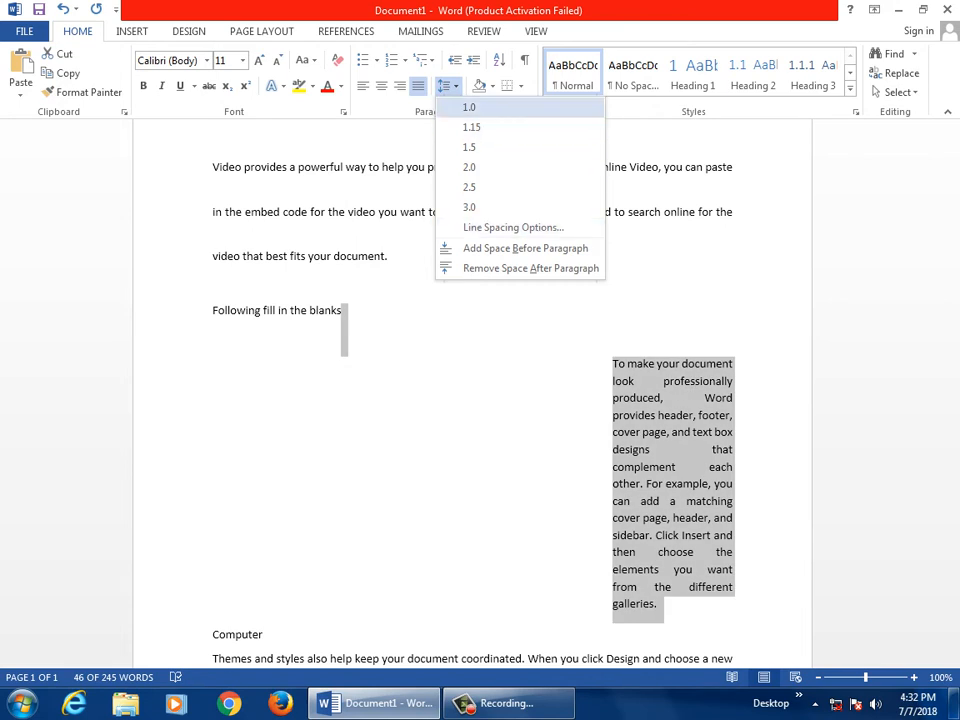
{"action": "left_click", "coordinate": [450, 85]}
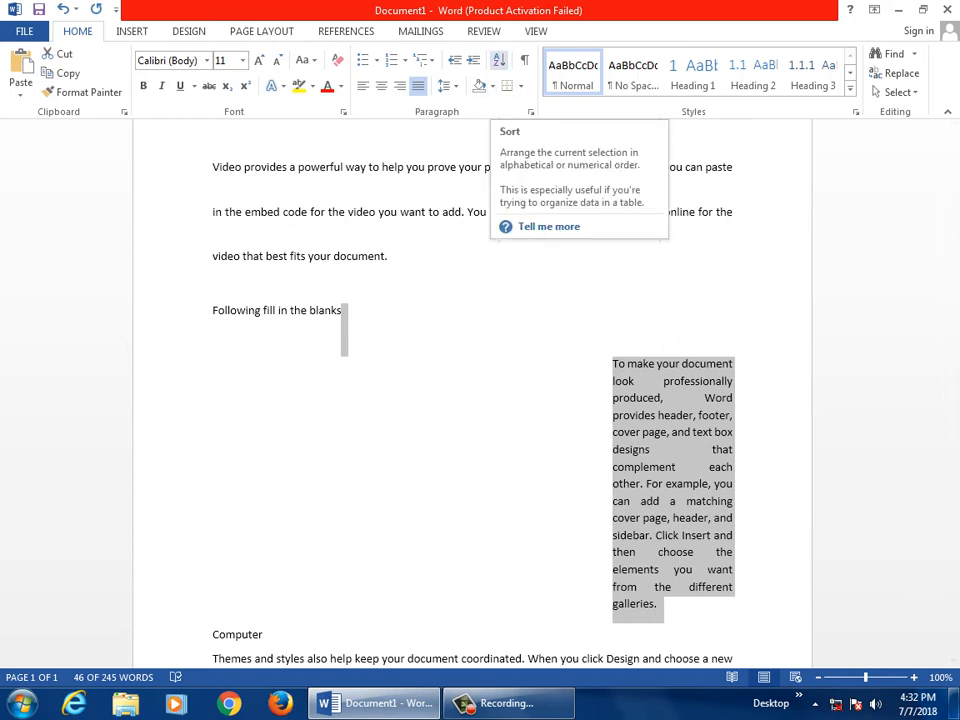
{"action": "left_click", "coordinate": [499, 61]}
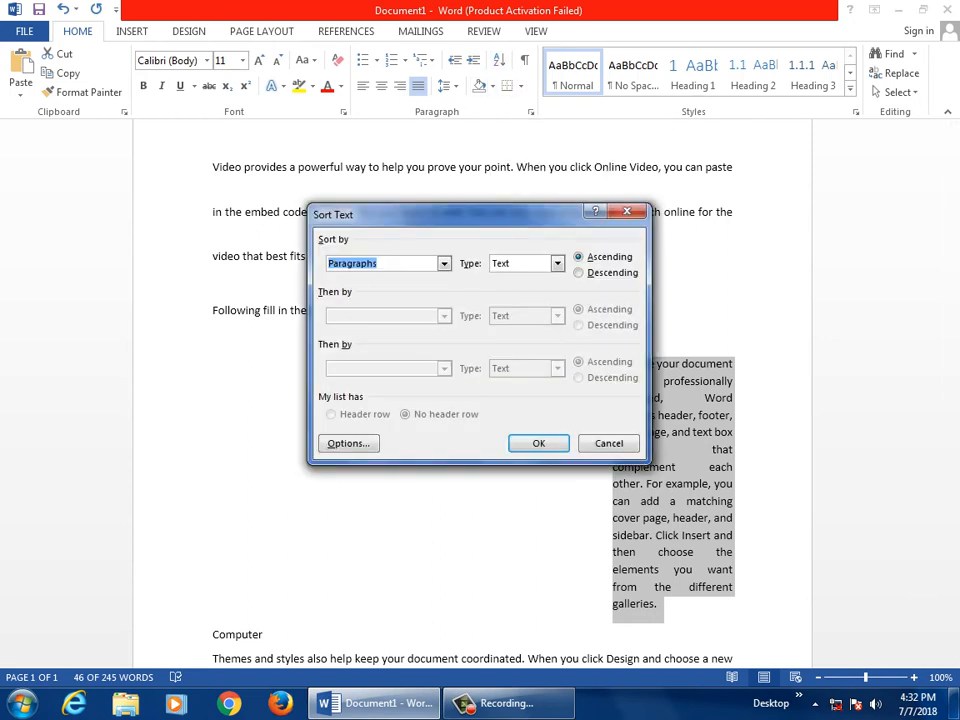
{"action": "left_click", "coordinate": [609, 443]}
{"action": "left_click", "coordinate": [613, 466]}
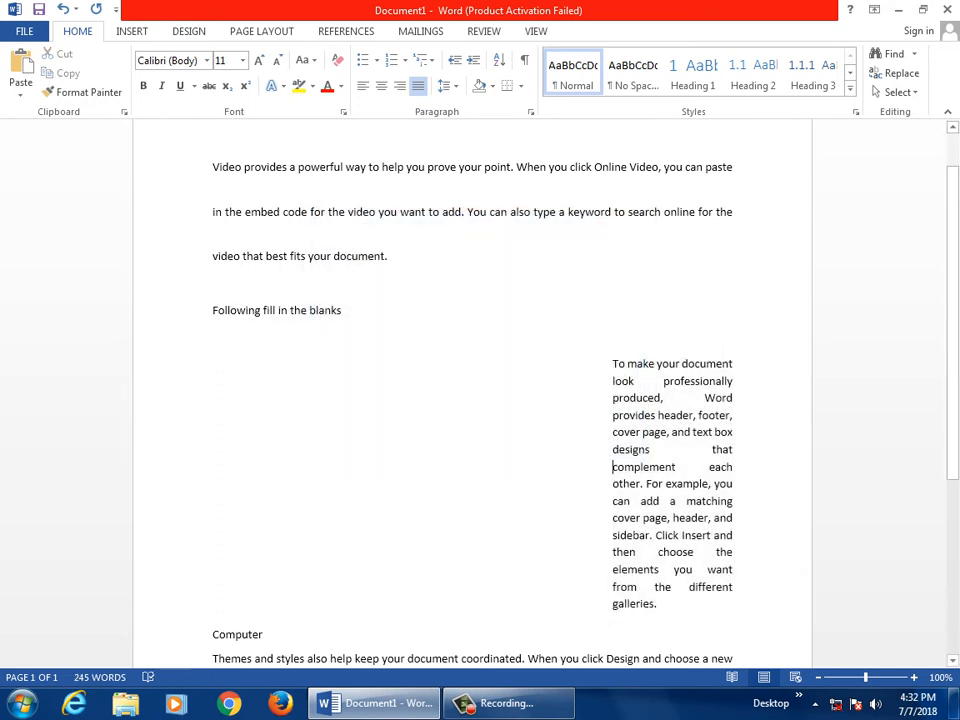
{"action": "left_click", "coordinate": [637, 552]}
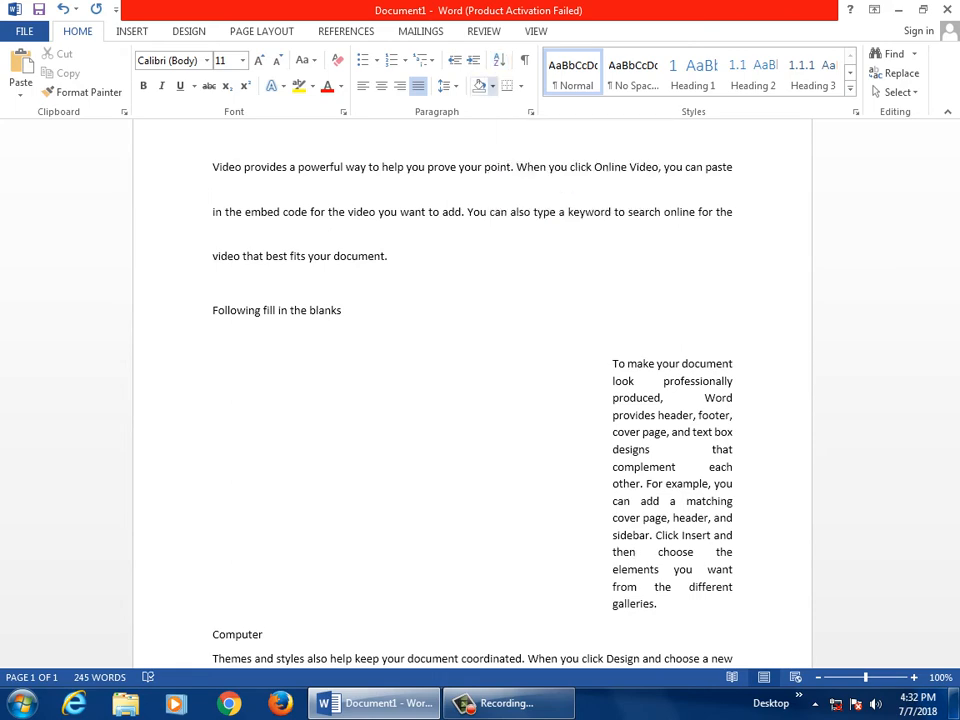
- Apply blue shading to the whole last paragraph, beginning "Reading is easier"
{"action": "scroll", "coordinate": [470, 400], "scroll_direction": "up", "scroll_amount": 1}
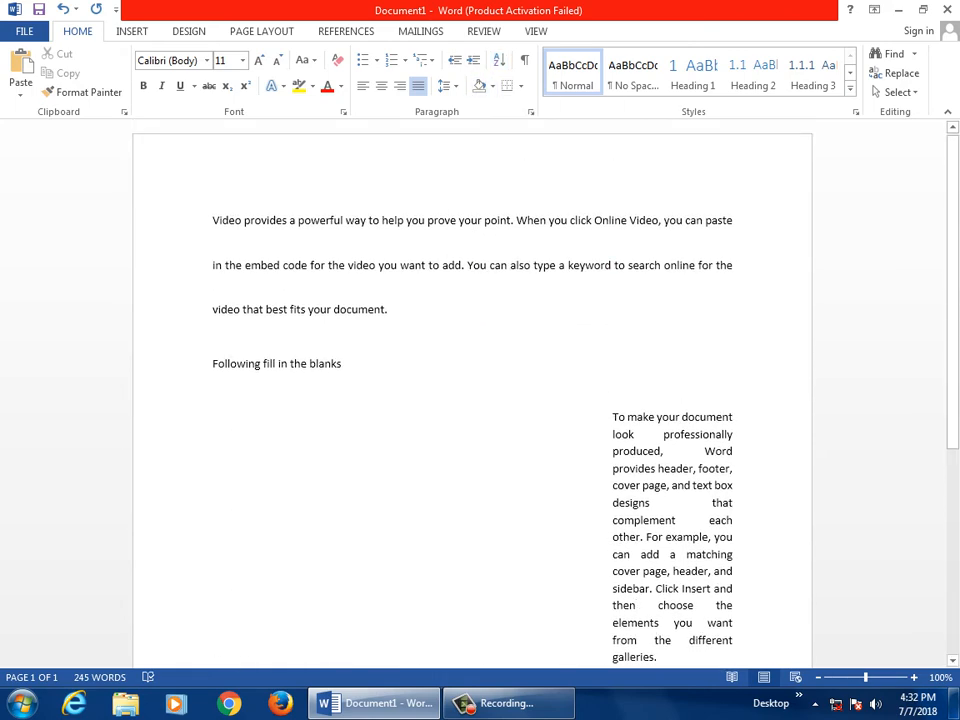
{"action": "scroll", "coordinate": [470, 400], "scroll_direction": "down", "scroll_amount": 6}
{"action": "left_click_drag", "start_coordinate": [345, 502], "coordinate": [212, 423]}
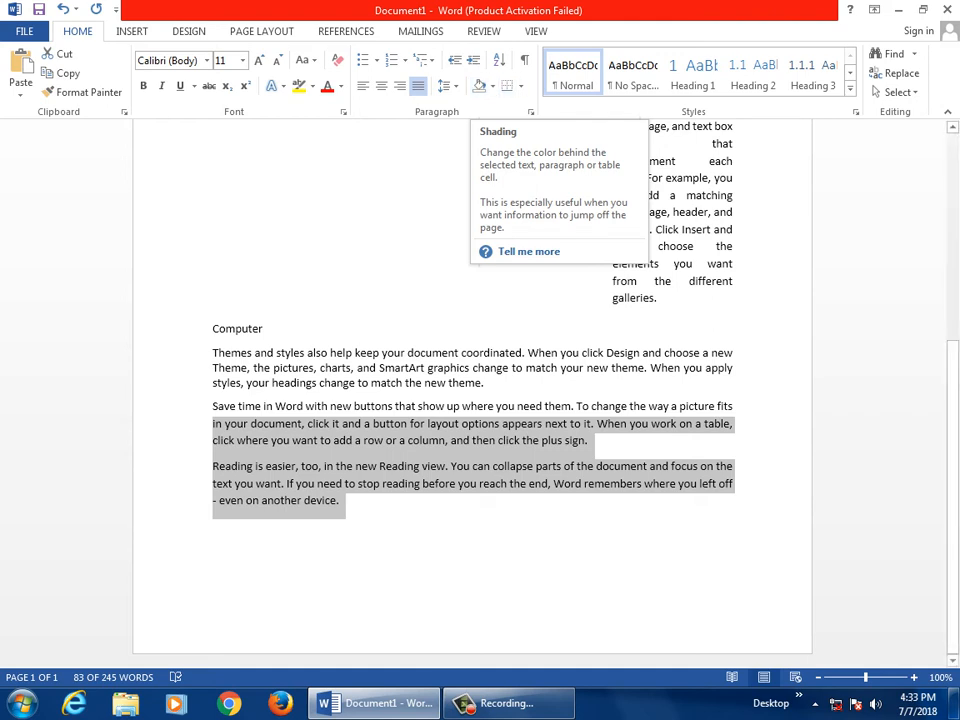
{"action": "left_click", "coordinate": [345, 500]}
{"action": "mouse_move", "coordinate": [212, 520]}
{"action": "left_mouse_down"}
{"action": "mouse_move", "coordinate": [212, 406]}
{"action": "mouse_move", "coordinate": [212, 466]}
{"action": "left_mouse_up"}
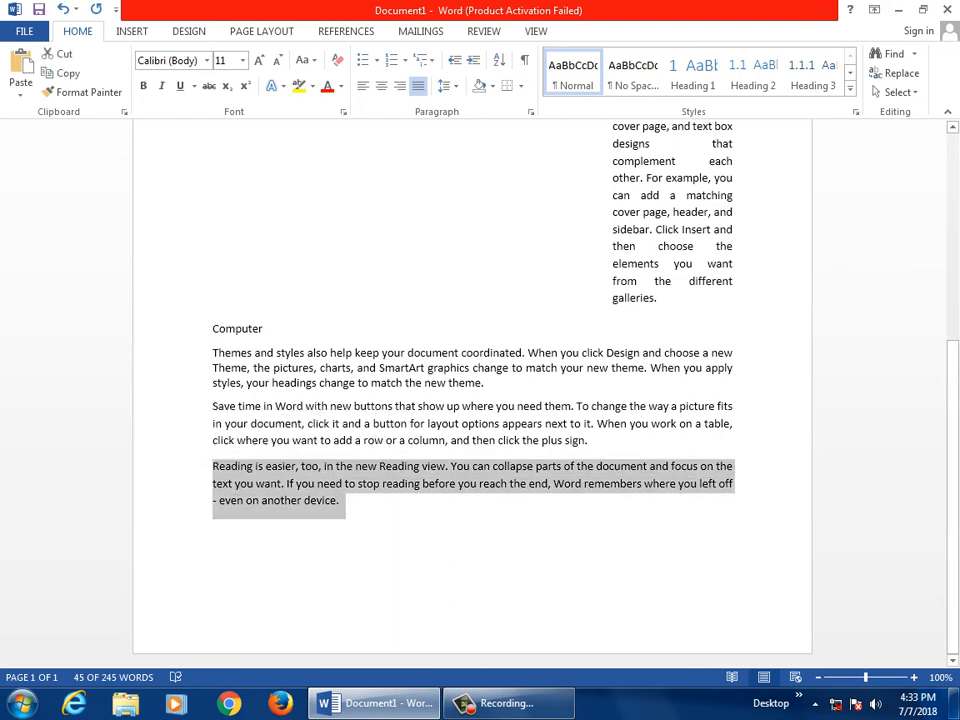
{"action": "left_click", "coordinate": [491, 86]}
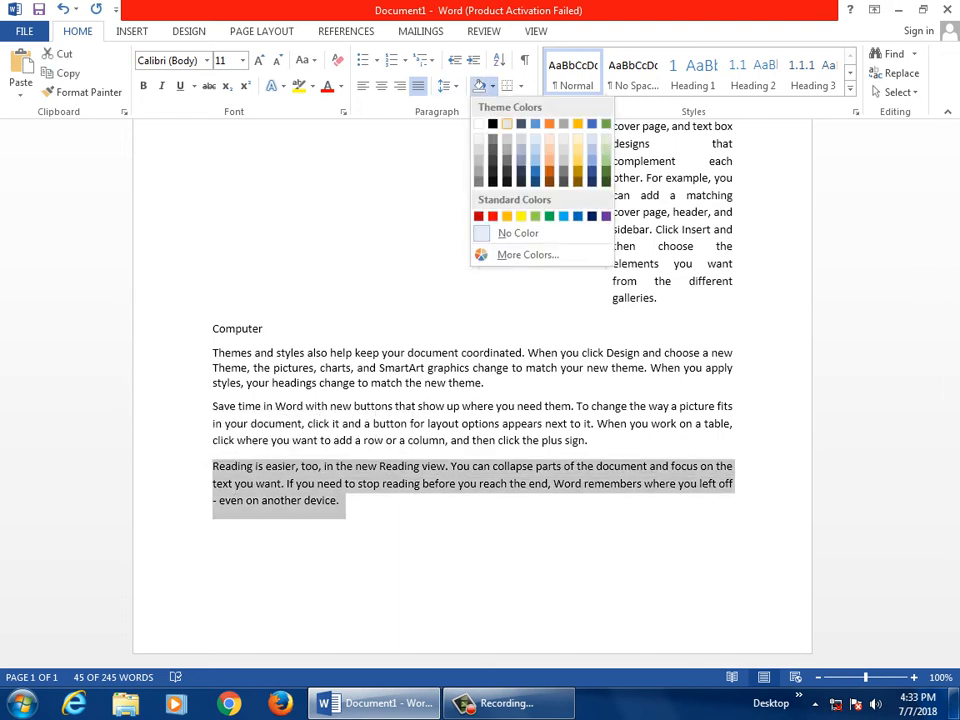
{"action": "left_click", "coordinate": [535, 155]}
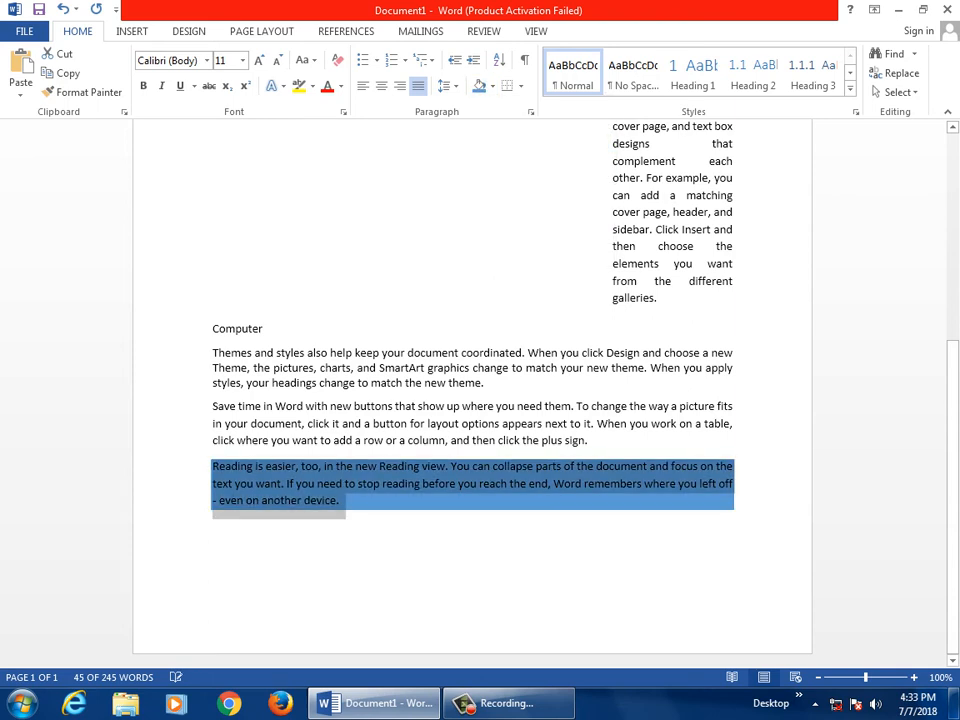
{"action": "left_click", "coordinate": [212, 527]}
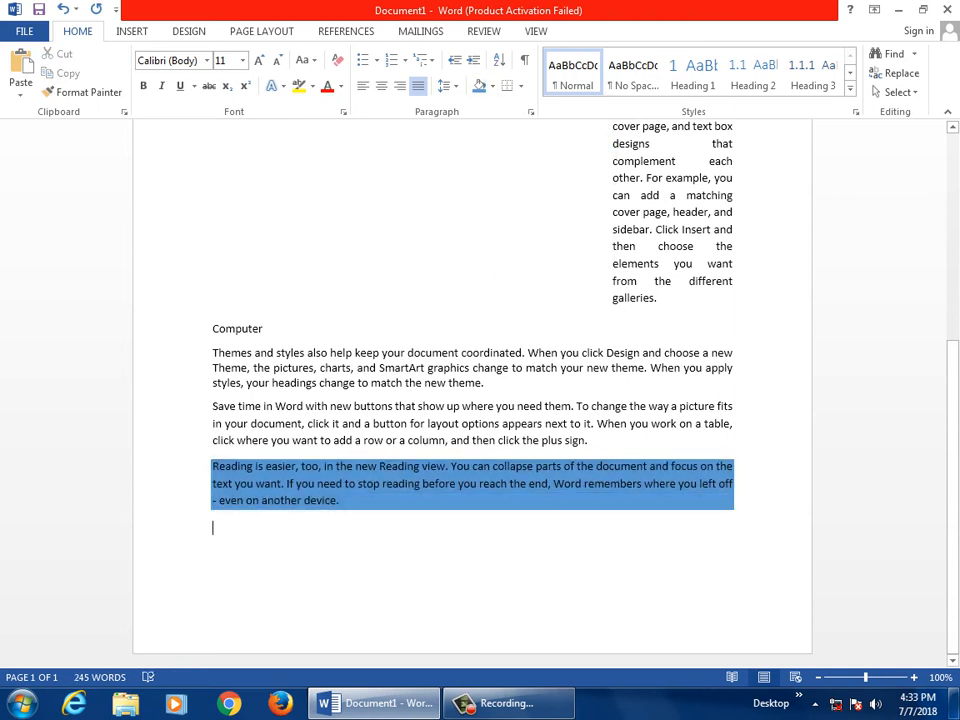
{"action": "key", "text": "shift+Up"}
{"action": "key", "text": "shift+Up"}
{"action": "key", "text": "shift+Up"}
{"action": "key", "text": "shift+Up"}
{"action": "key", "text": "shift+Down"}
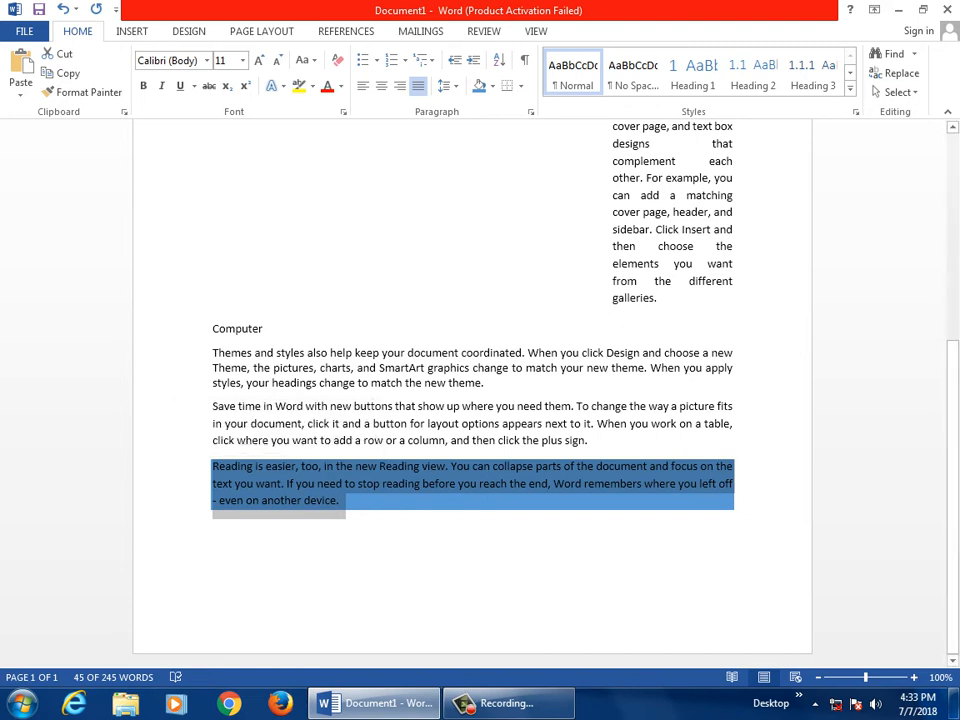
- Highlight the text from "click it and a button" to the end of the "Save time in Word" paragraph in bright green
{"action": "left_click_drag", "start_coordinate": [587, 440], "coordinate": [307, 424]}
{"action": "left_click", "coordinate": [313, 86]}
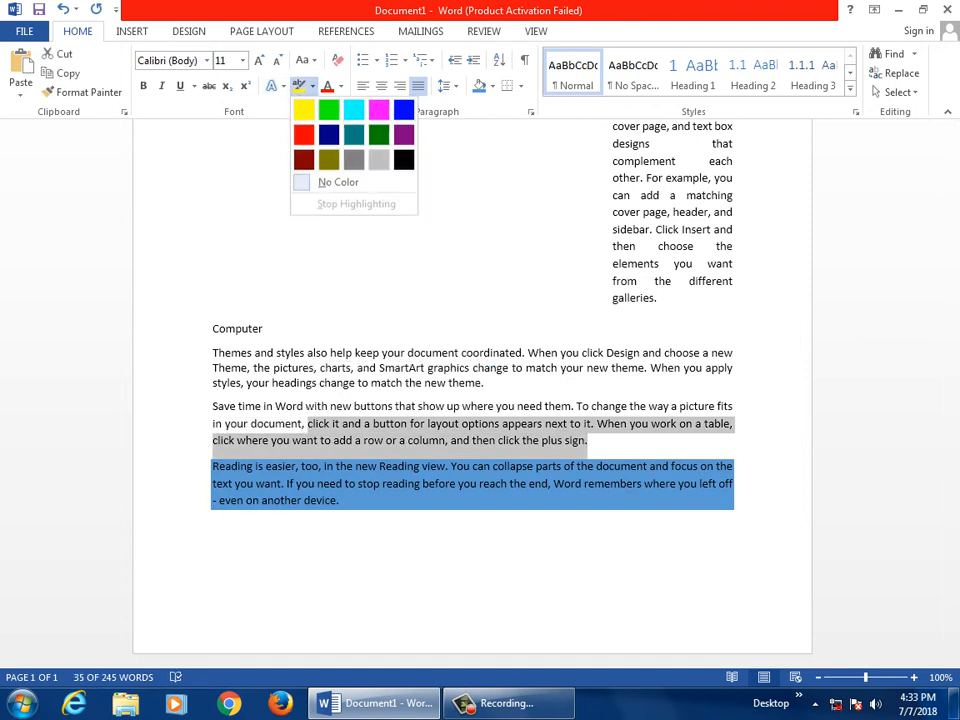
{"action": "left_click", "coordinate": [321, 182]}
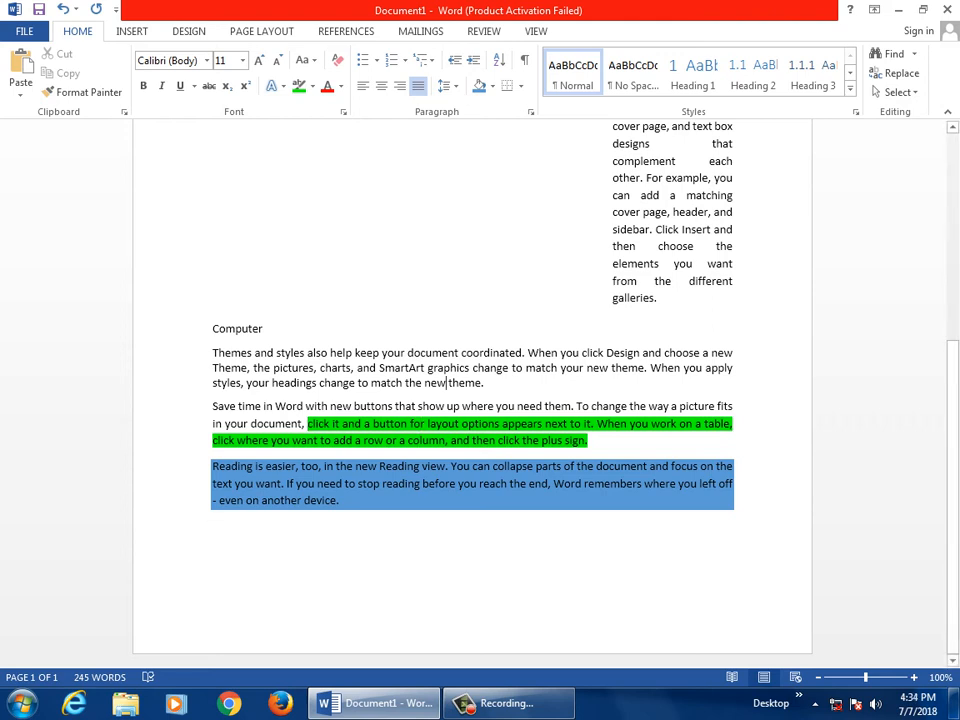
- Apply orange shading to the text from "graphics change" through "the new theme" in the "Themes and styles" paragraph
{"action": "left_click_drag", "start_coordinate": [478, 383], "coordinate": [428, 368]}
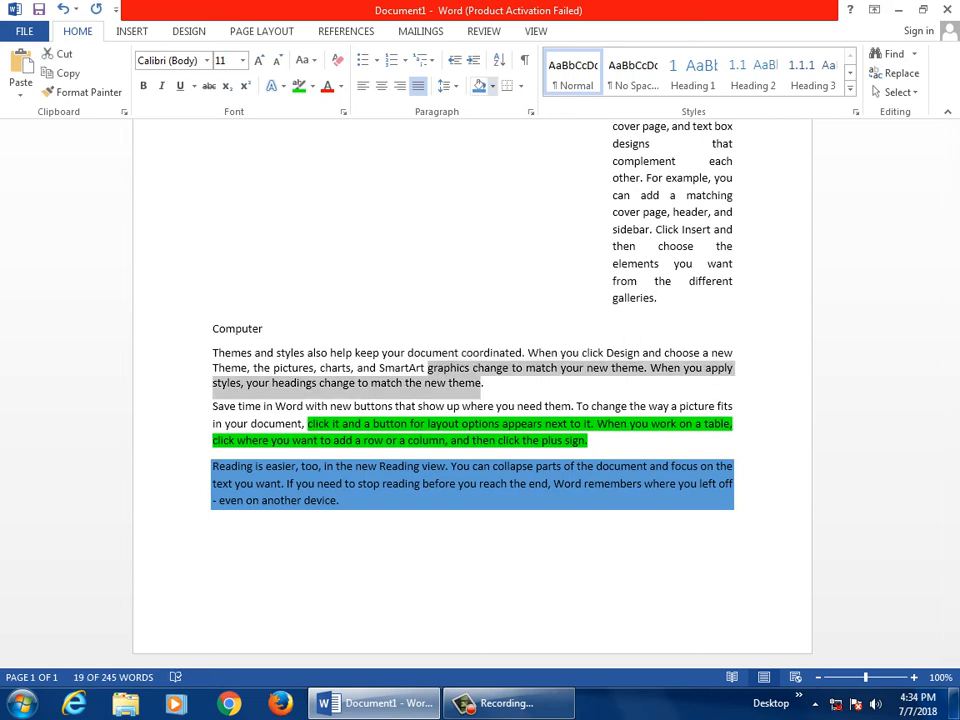
{"action": "left_click", "coordinate": [491, 86]}
{"action": "left_click", "coordinate": [549, 124]}
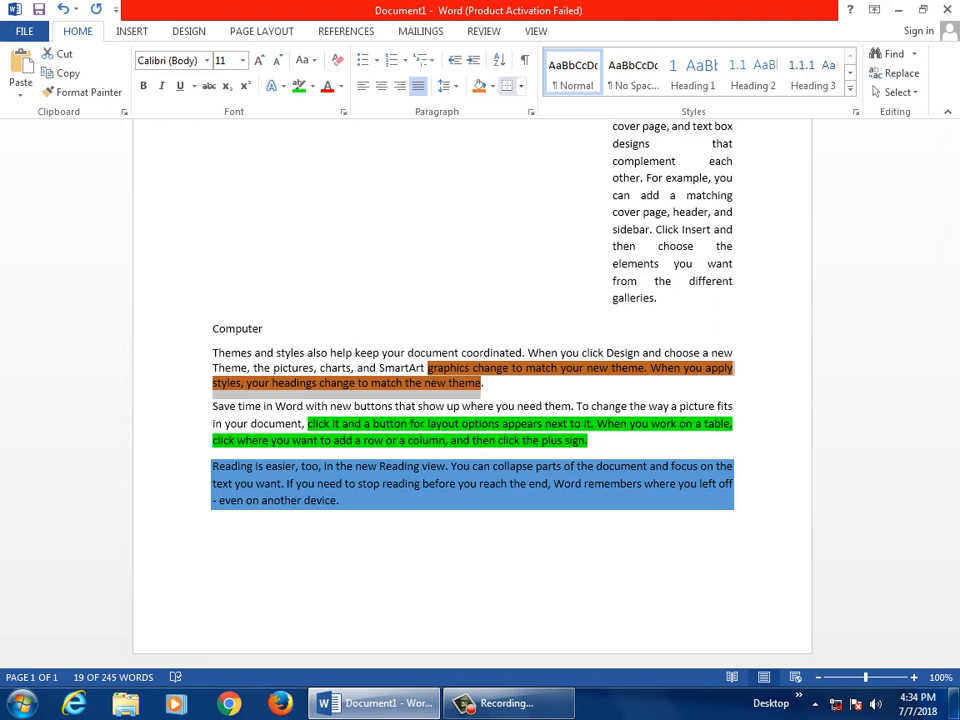
{"action": "left_click", "coordinate": [491, 86]}
{"action": "left_click", "coordinate": [492, 86]}
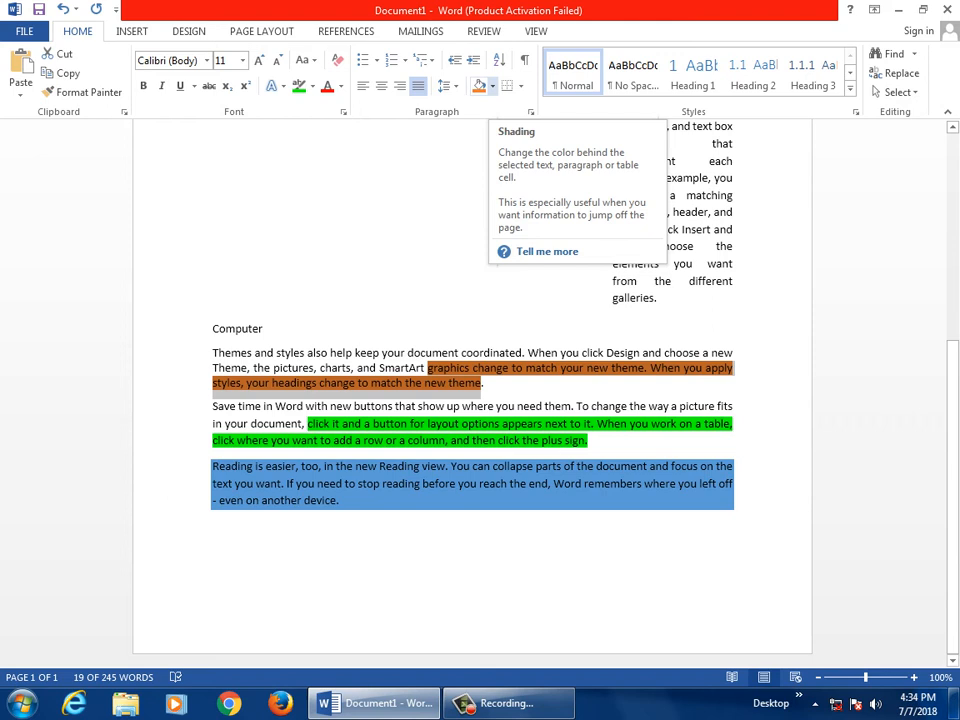
{"action": "left_click", "coordinate": [400, 531]}
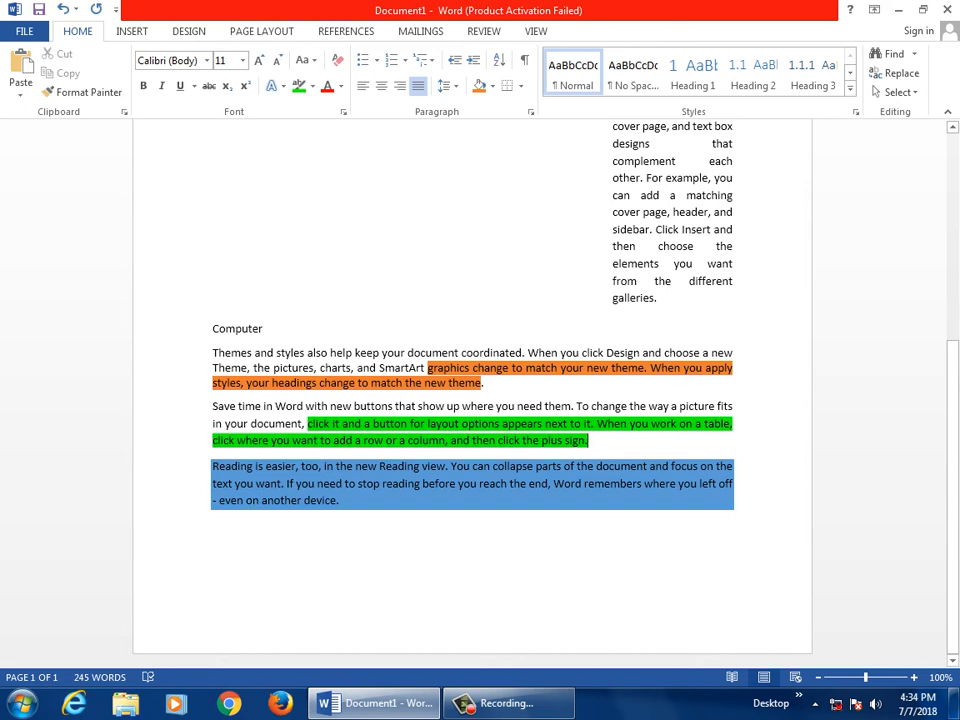
- Replace the entire document content with fresh sample paragraphs generated by =rand()
{"action": "key", "text": "ctrl+a"}
{"action": "key", "text": "Delete"}
{"action": "type", "text": "n"}
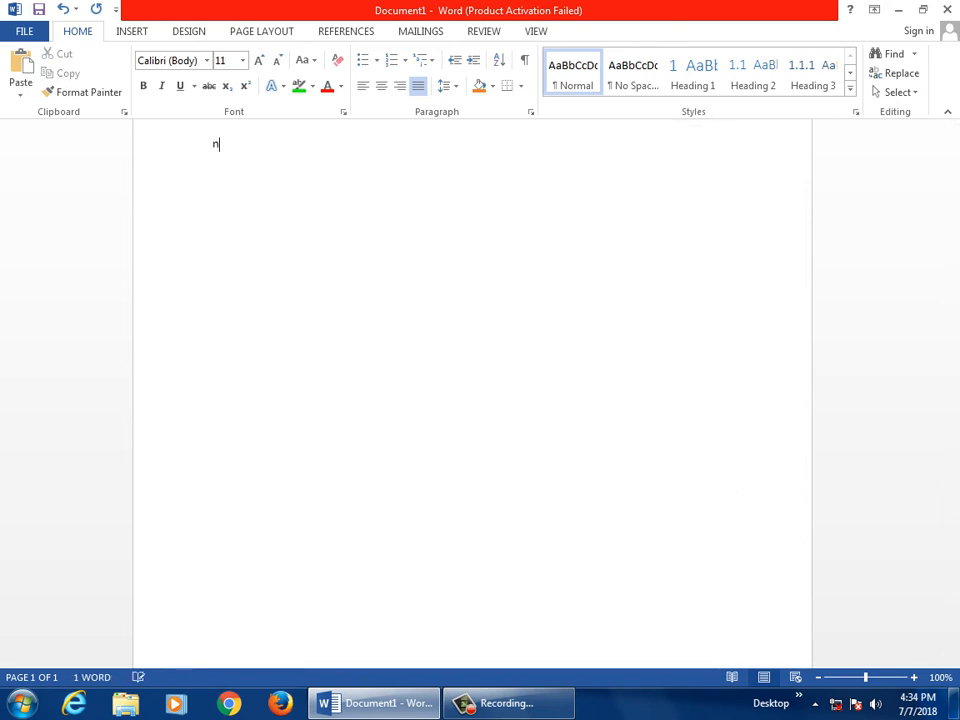
{"action": "key", "text": "BackSpace"}
{"action": "type", "text": "=rand"}
{"action": "key", "text": "Return"}
{"action": "key", "text": "BackSpace"}
{"action": "key", "text": "BackSpace"}
{"action": "type", "text": "d()"}
{"action": "key", "text": "Return"}
{"action": "scroll", "coordinate": [470, 350], "scroll_direction": "up", "scroll_amount": 1}
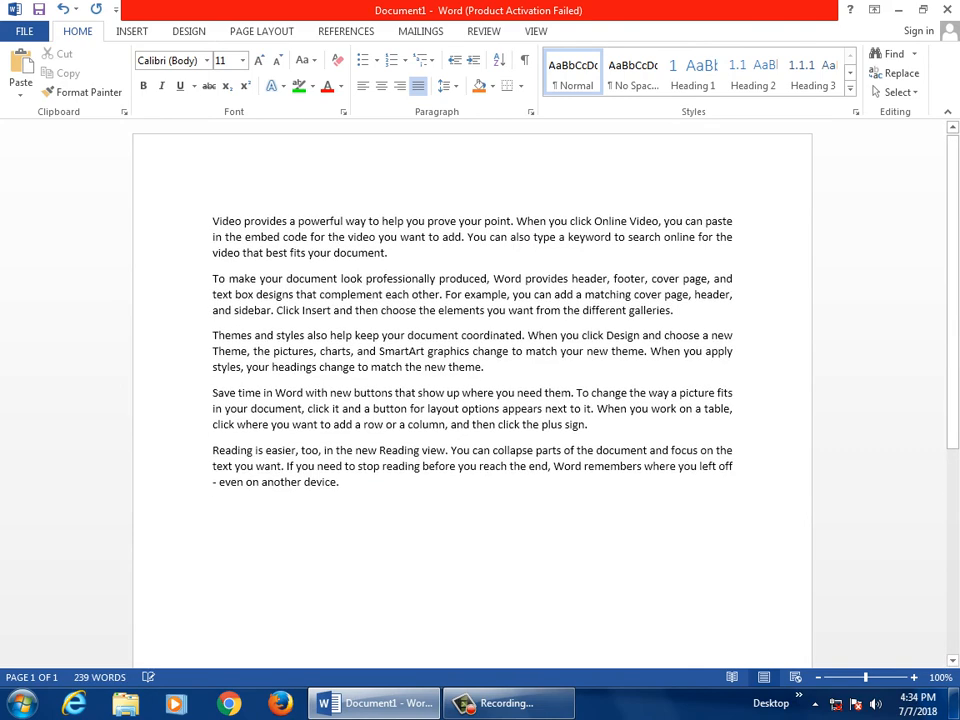
- Add a new line reading "Computer" above the first paragraph
{"action": "key", "text": "ctrl+Home"}
{"action": "key", "text": "Return"}
{"action": "key", "text": "Up"}
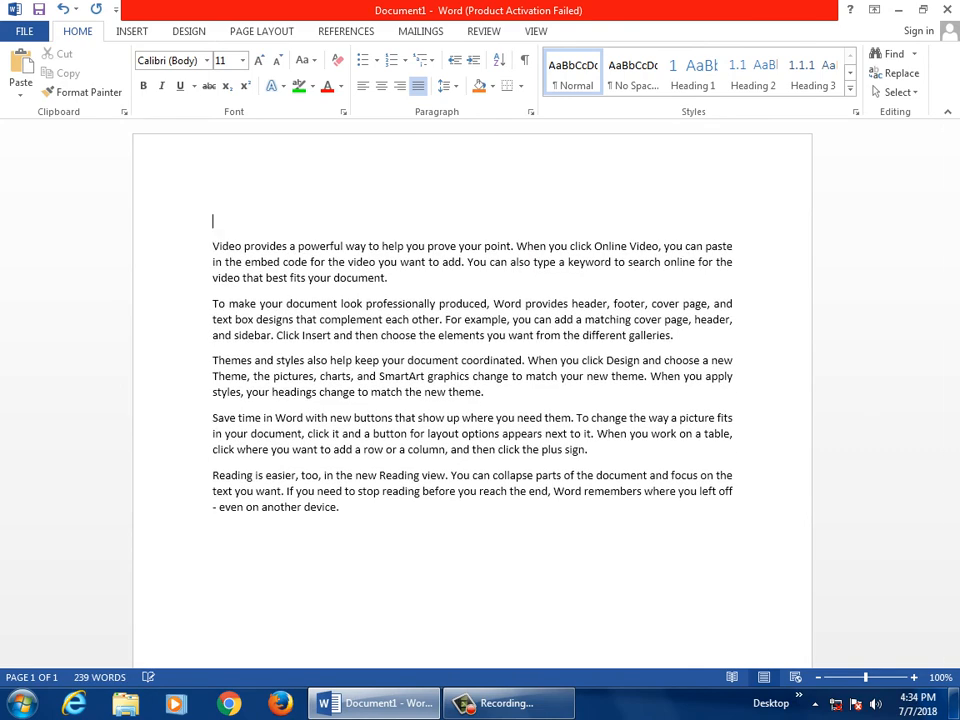
{"action": "type", "text": "computer"}
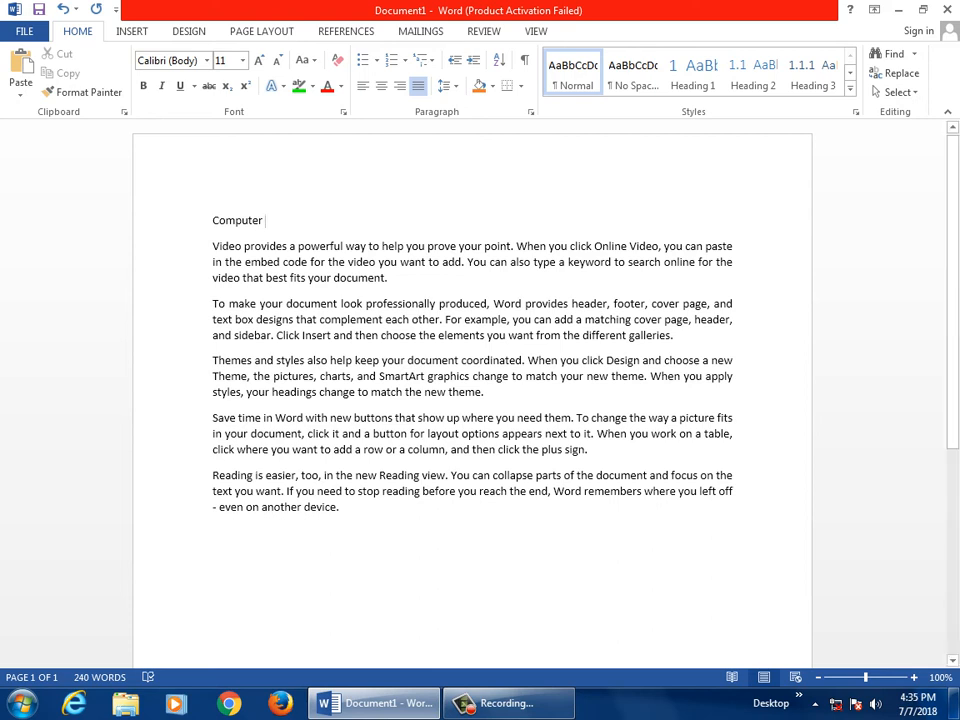
- Highlight the word "Computer" in bright green and shade its whole paragraph dark orange
{"action": "key", "text": "shift+Home"}
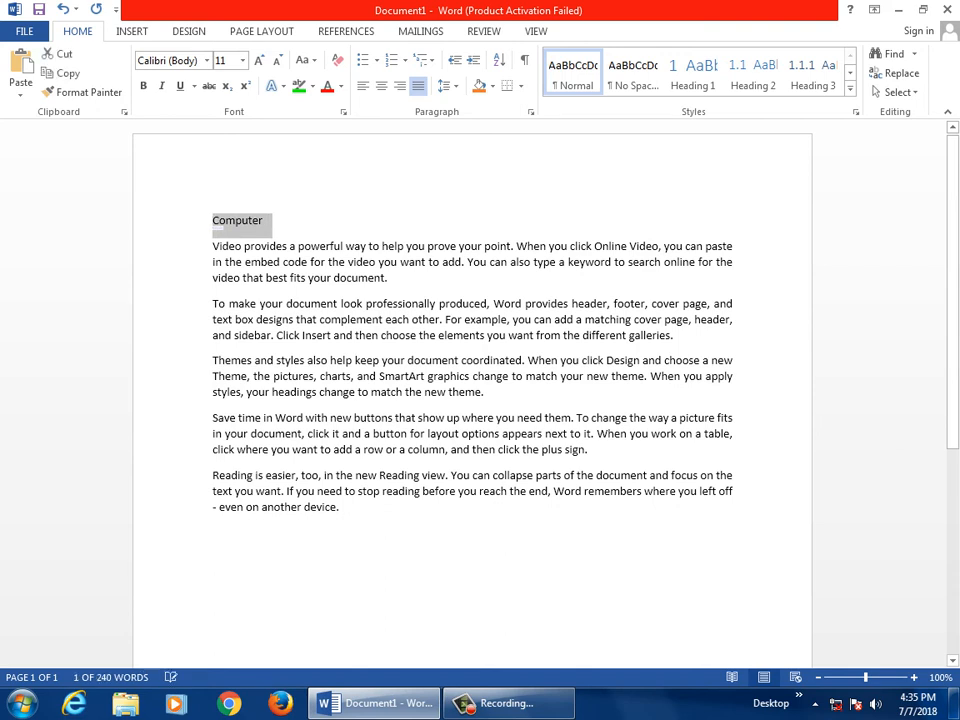
{"action": "left_click", "coordinate": [298, 87]}
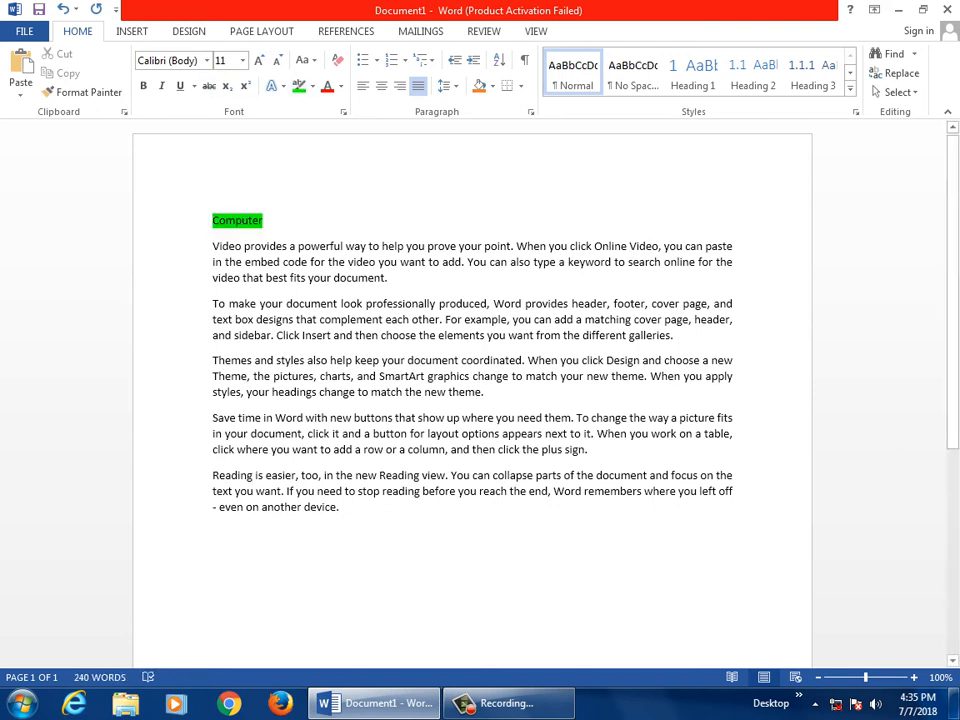
{"action": "key", "text": "shift+Home"}
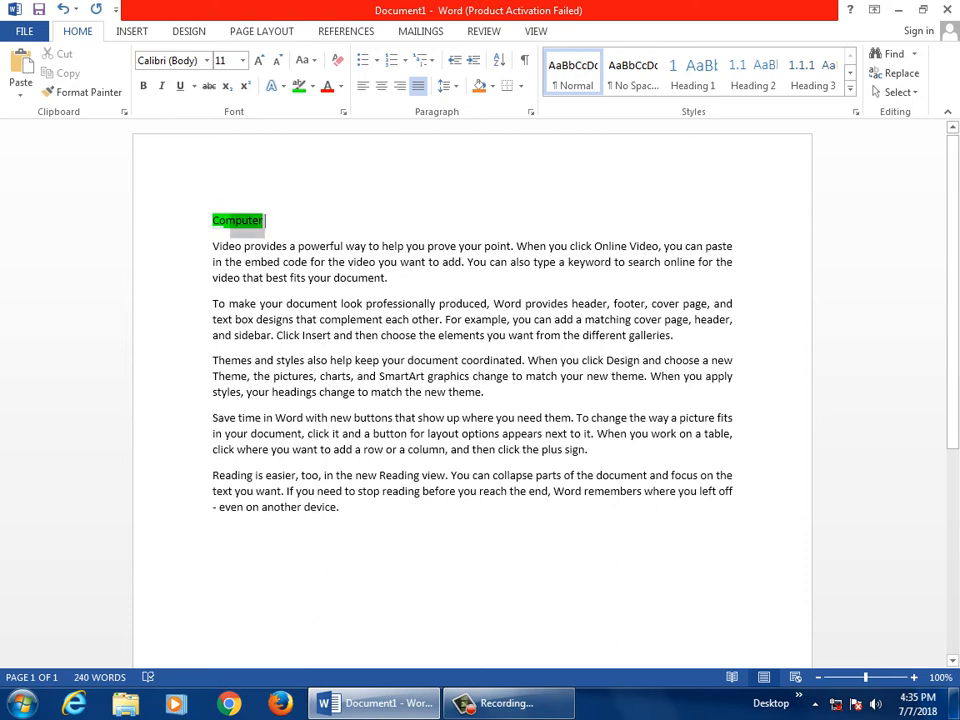
{"action": "left_click", "coordinate": [492, 86]}
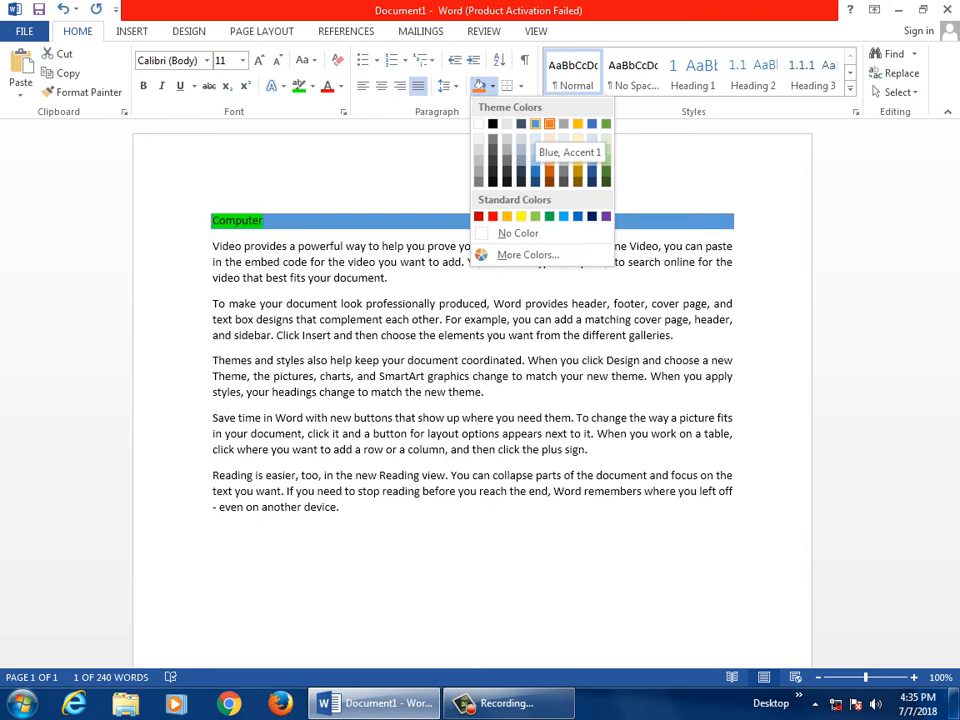
{"action": "left_click", "coordinate": [549, 123]}
{"action": "left_click", "coordinate": [345, 392]}
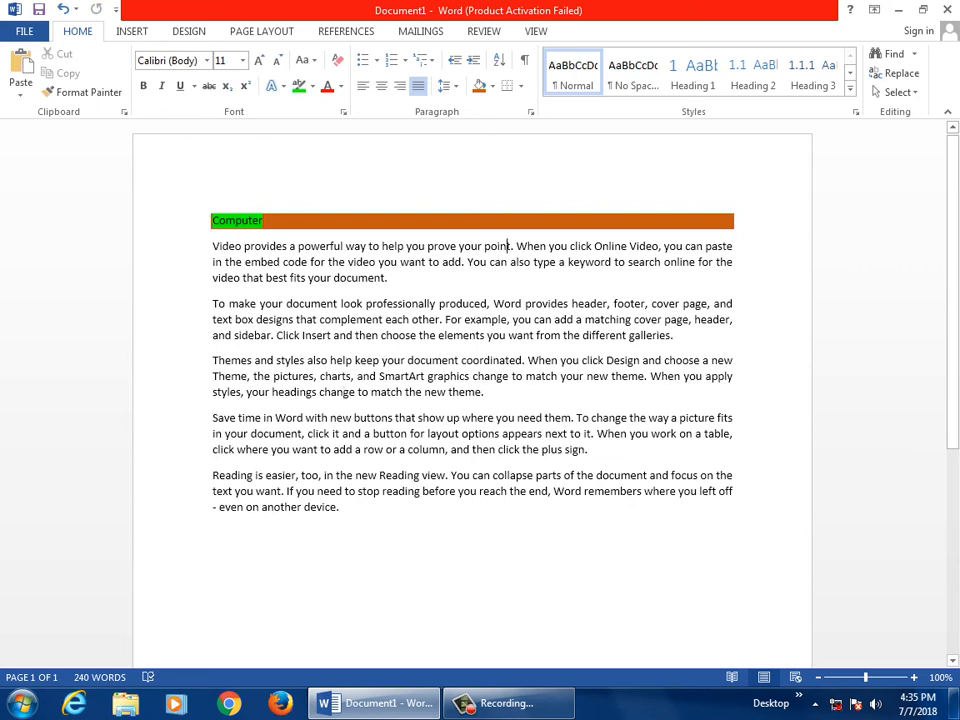
- Apply the same dark orange shading to "your point." in the paragraph beginning "Video provides"
{"action": "left_click_drag", "start_coordinate": [513, 246], "coordinate": [459, 246]}
{"action": "left_click", "coordinate": [479, 85]}
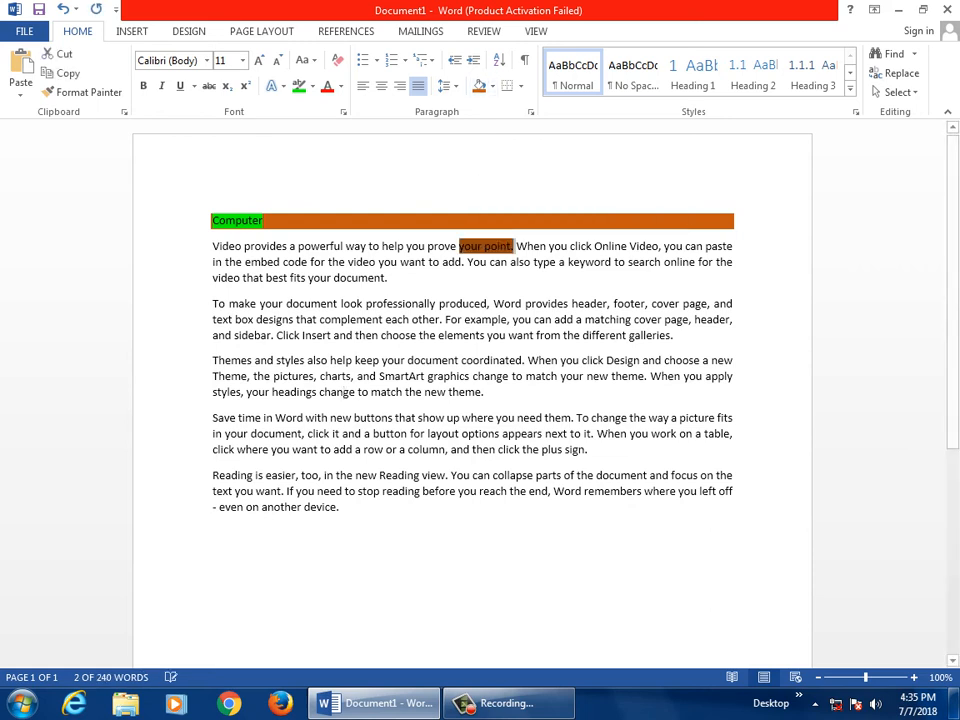
{"action": "left_click", "coordinate": [497, 360]}
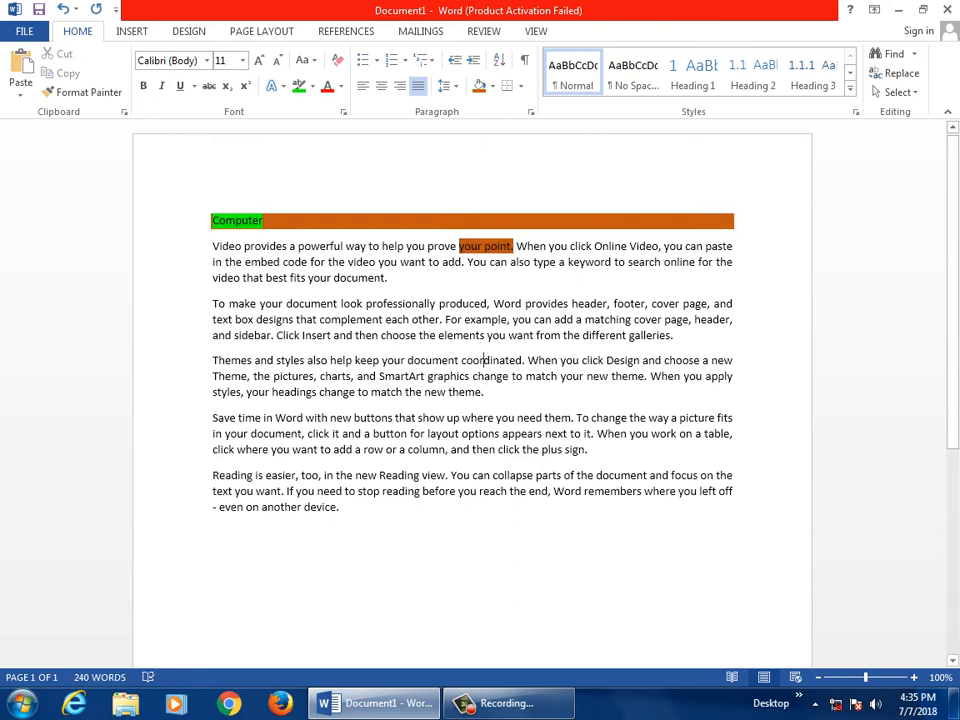
{"action": "double_click", "coordinate": [503, 377]}
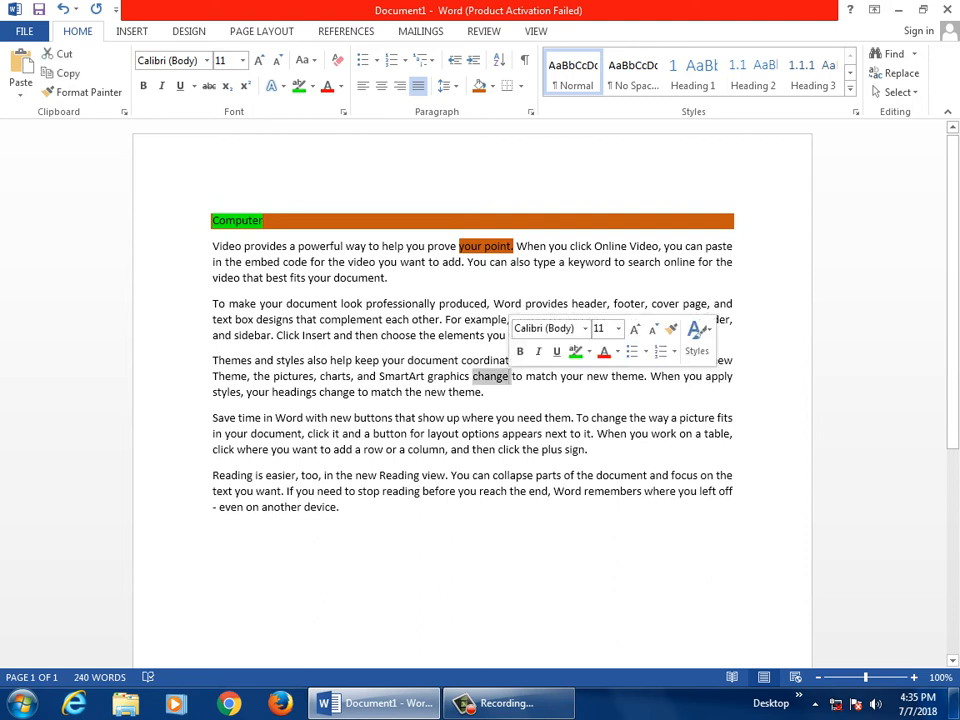
{"action": "left_click", "coordinate": [502, 393]}
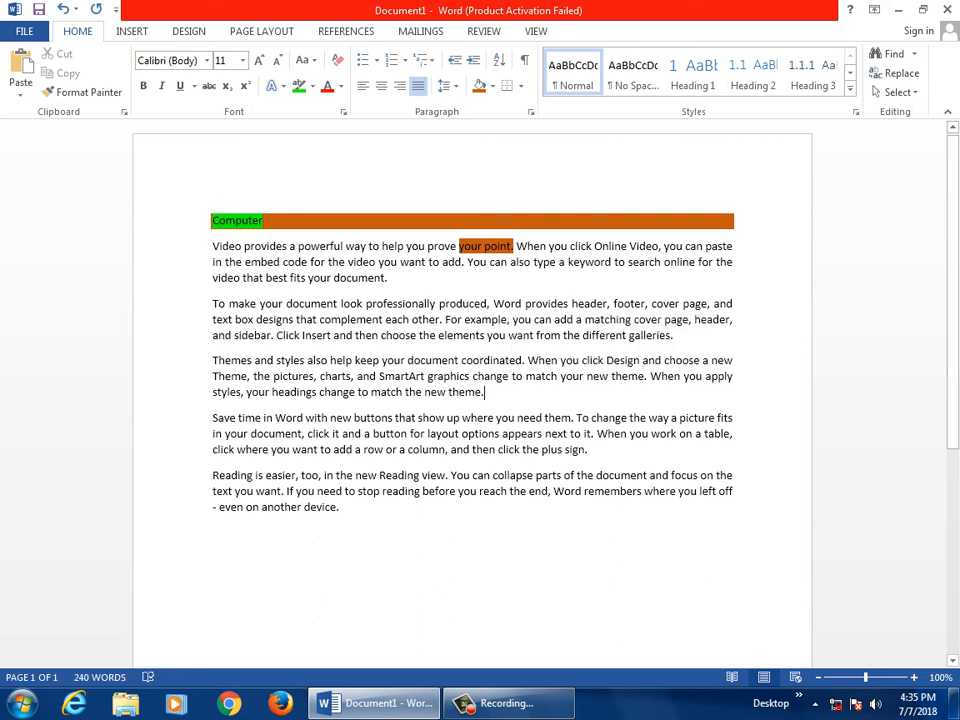
- Shade the empty last paragraph blue and fill it with a line of random filler text starting with "Fsdlflfklsdjflksaf"
{"action": "left_click", "coordinate": [213, 532]}
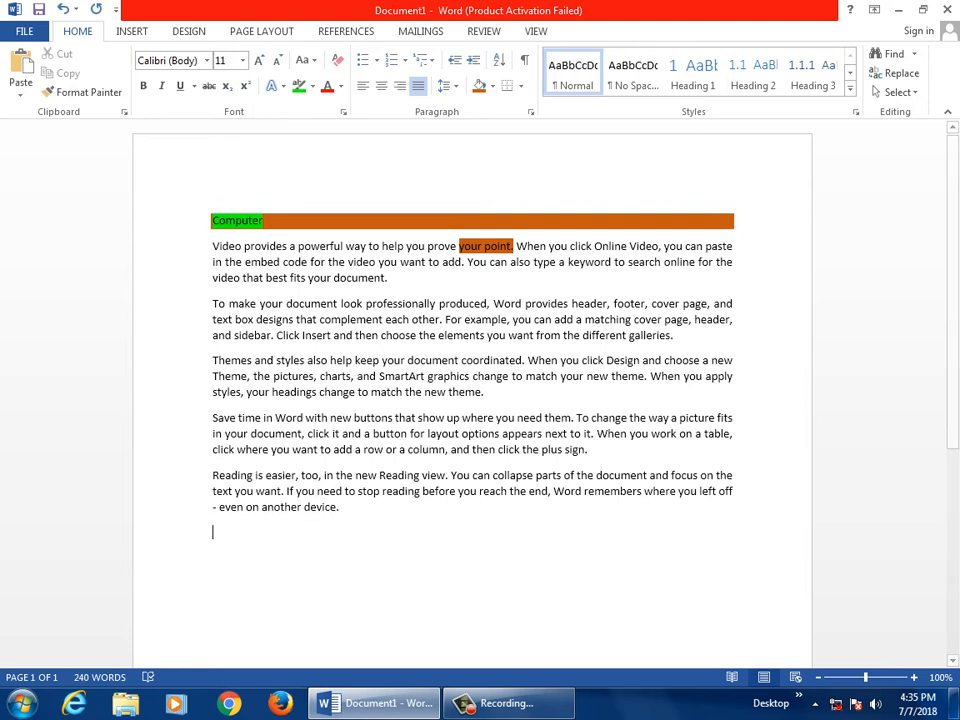
{"action": "left_click", "coordinate": [491, 86]}
{"action": "left_click", "coordinate": [535, 172]}
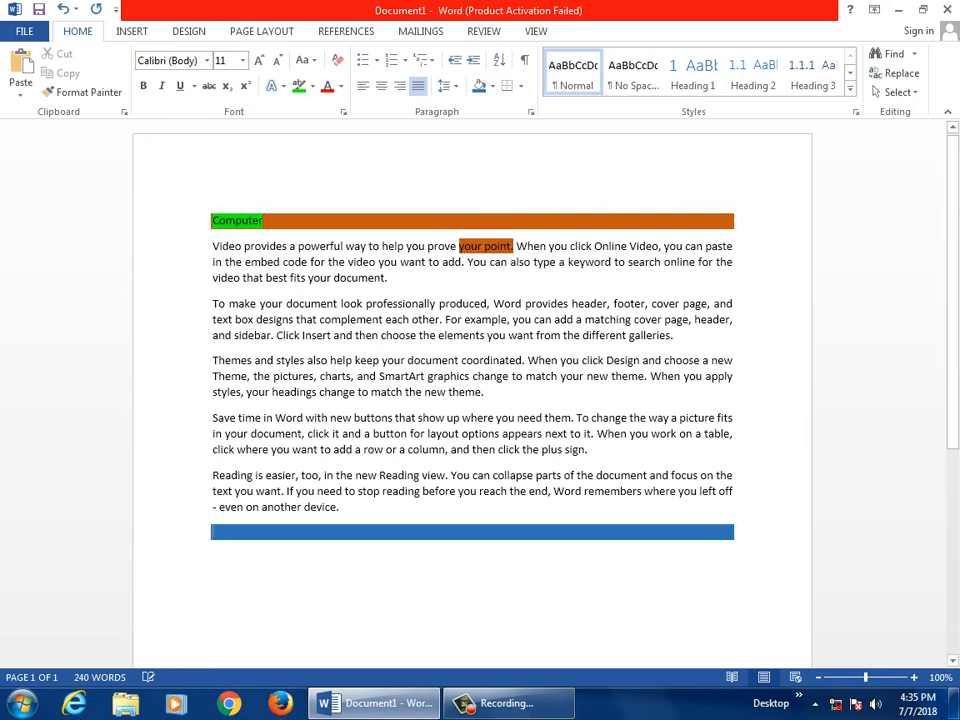
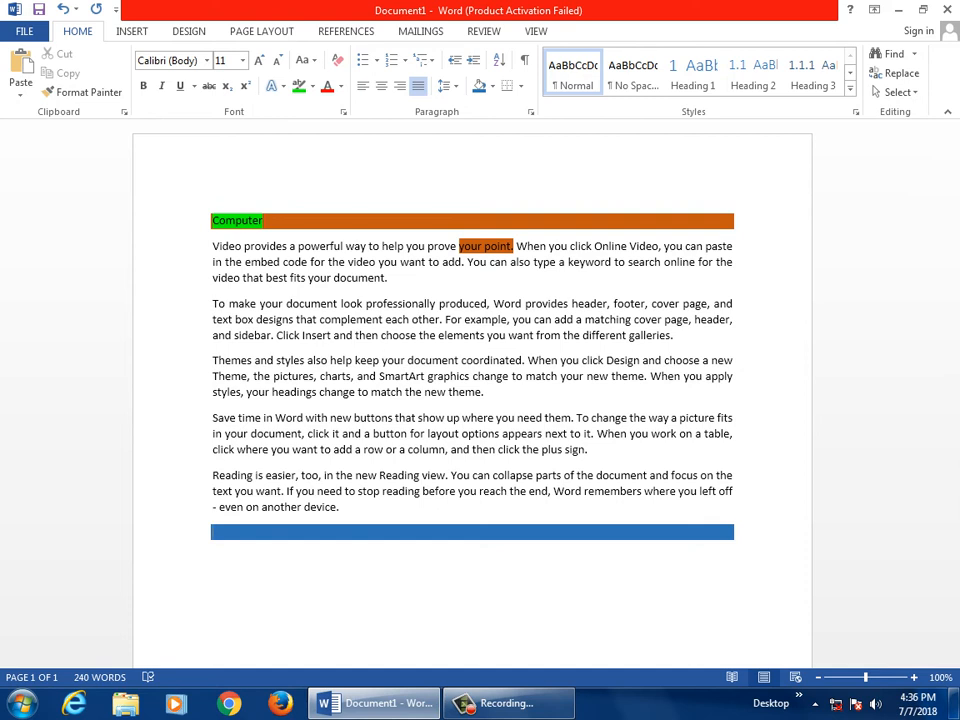
{"action": "type", "text": "Fsdlflfklsdjflksaf fsd fsd f"}
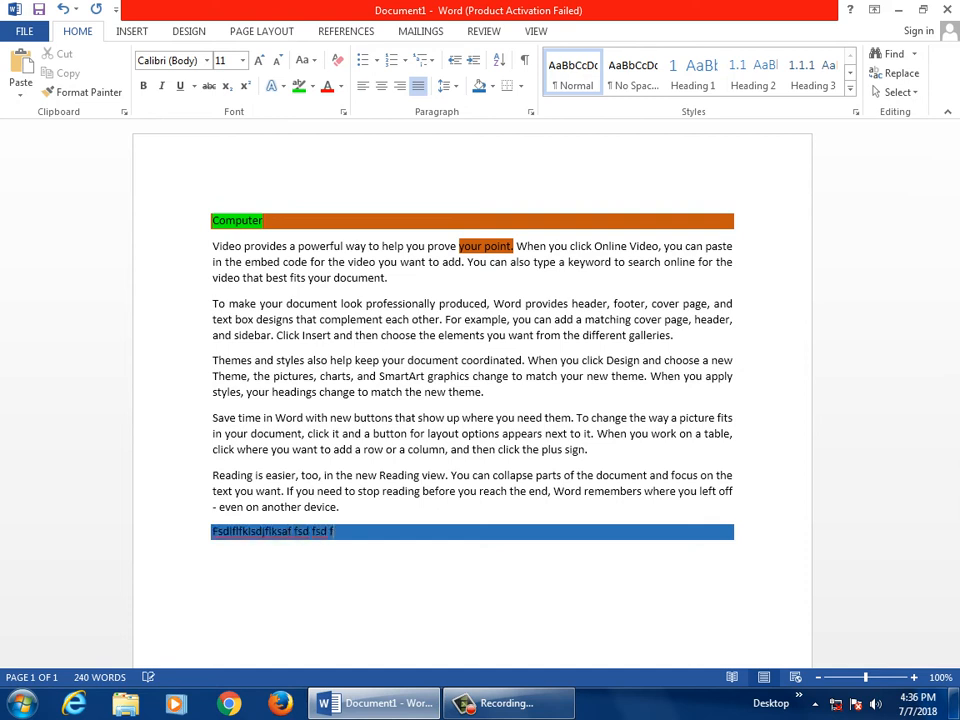
{"action": "type", "text": "s df sd fsd fsd fsd f sdf dsf sd f dsf sf sd fsdf"}
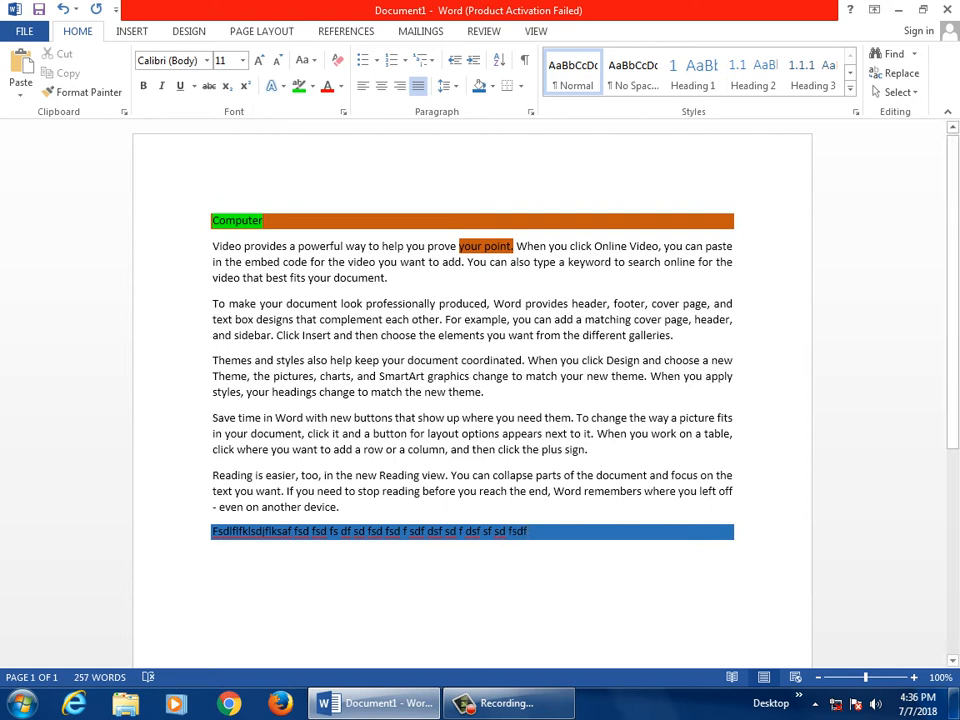
- Add five short filler lines below the blue-shaded paragraph: "Fdsfds" followed by four lines of "Fsd"
{"action": "key", "text": "Return"}
{"action": "type", "text": "fdsfds"}
{"action": "key", "text": "Return"}
{"action": "type", "text": "fsd"}
{"action": "key", "text": "Return"}
{"action": "type", "text": "fsd"}
{"action": "key", "text": "Return"}
{"action": "type", "text": "f"}
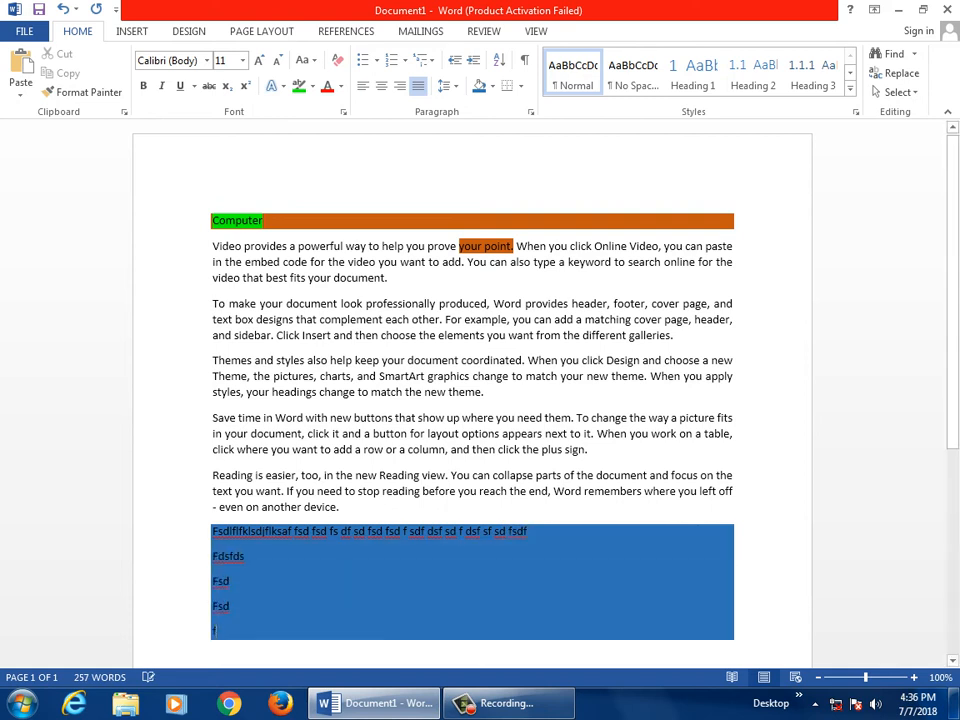
{"action": "type", "text": "sd"}
{"action": "key", "text": "Return"}
{"action": "type", "text": "fsd"}
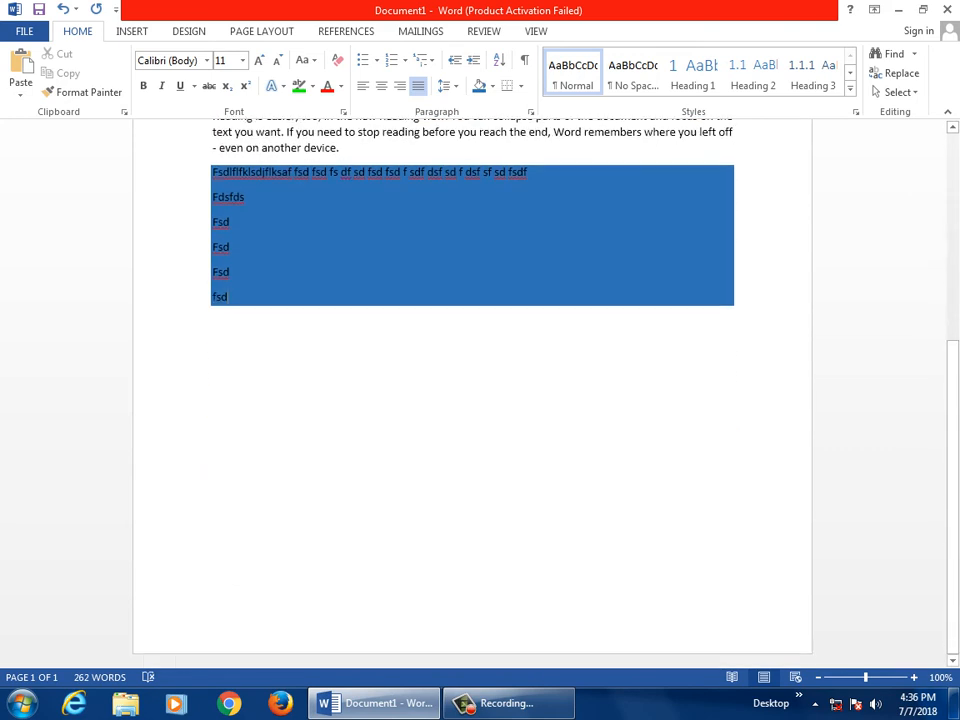
- Add an empty shaded line at the end of the blue block and two unshaded blank lines above it
{"action": "scroll", "coordinate": [222, 330], "scroll_direction": "up", "scroll_amount": 1}
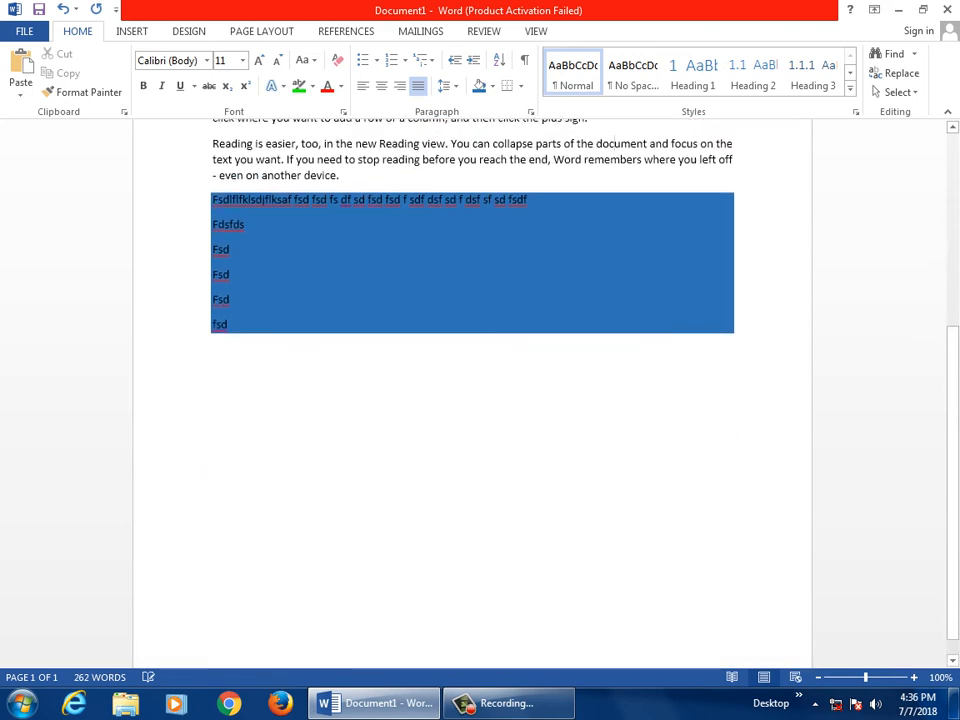
{"action": "double_click", "coordinate": [220, 324]}
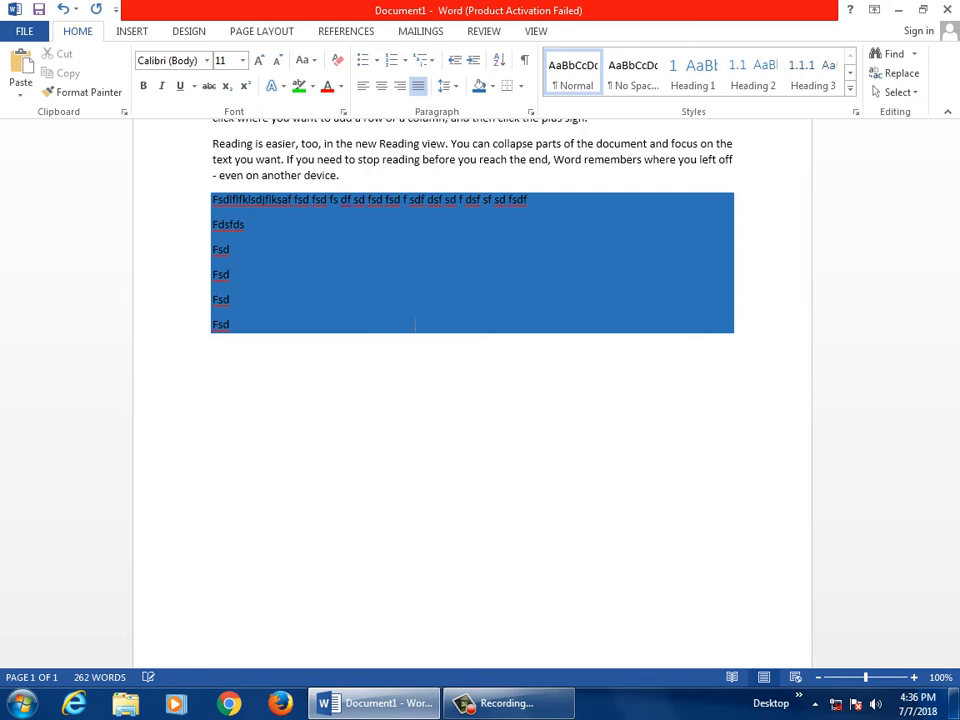
{"action": "key", "text": "shift+Down"}
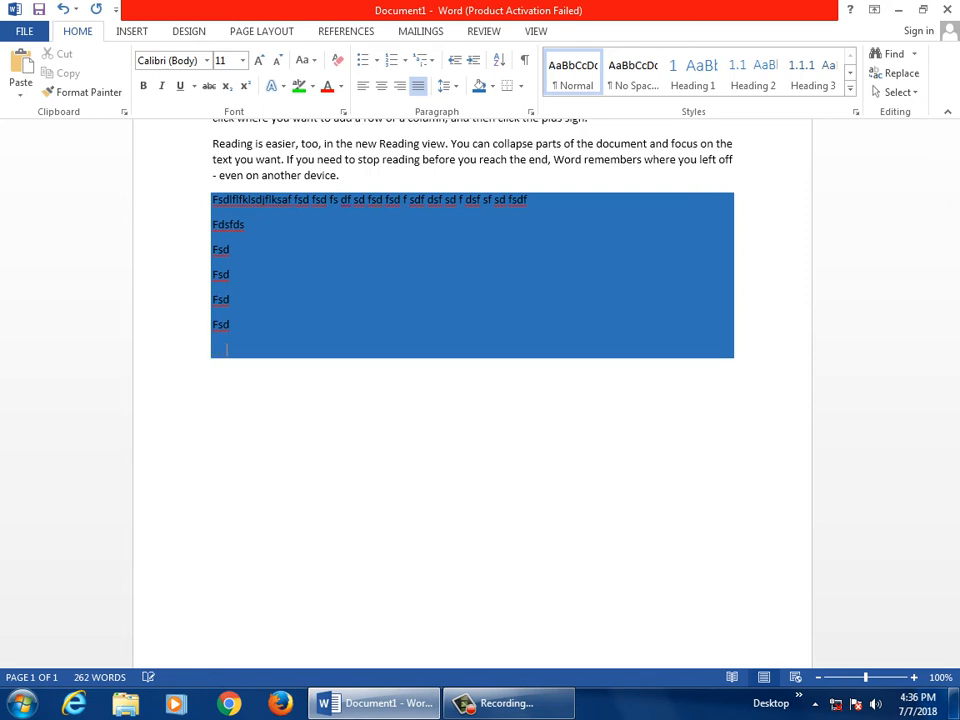
{"action": "key", "text": "Return"}
{"action": "key", "text": "Return"}
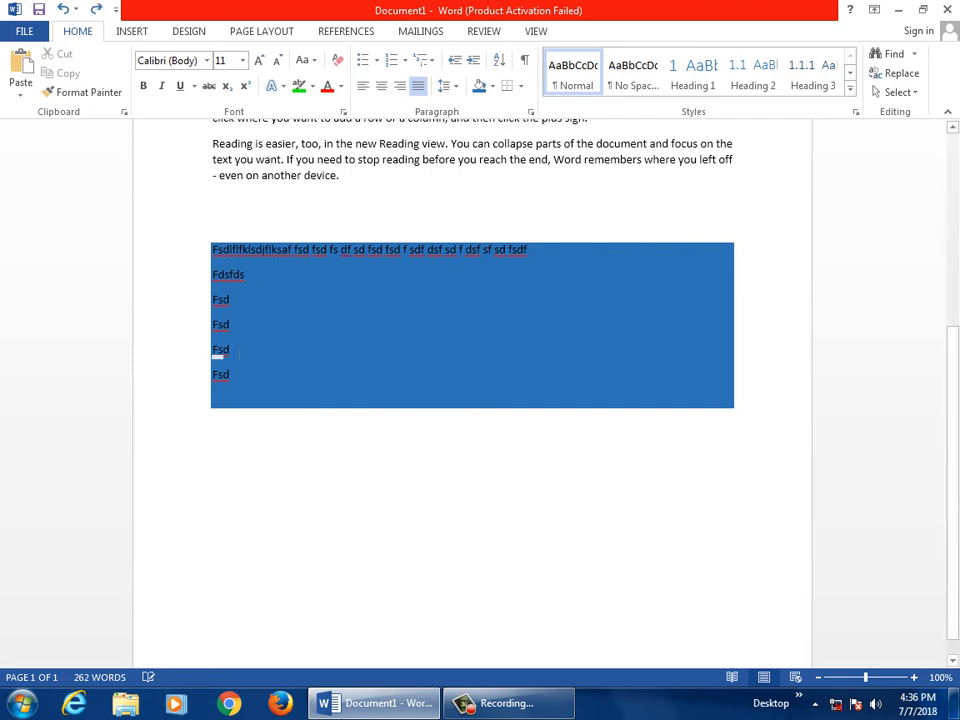
- Highlight "your" before "document." in bright green in the "Video provides" paragraph, and insert a blank line after that paragraph
{"action": "scroll", "coordinate": [320, 277], "scroll_direction": "up", "scroll_amount": 7}
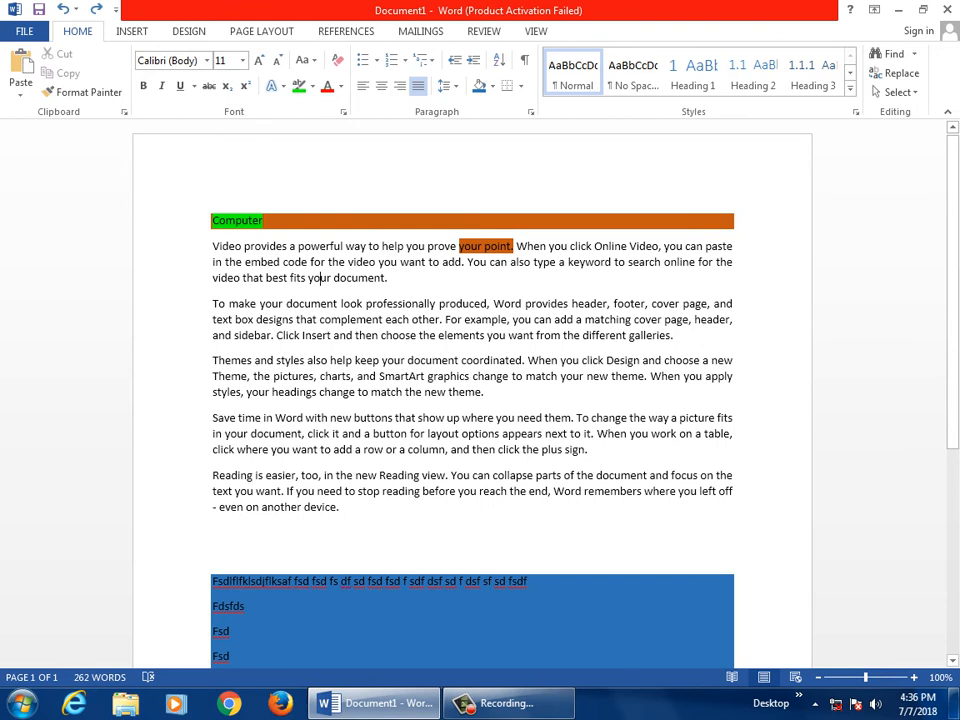
{"action": "double_click", "coordinate": [318, 277]}
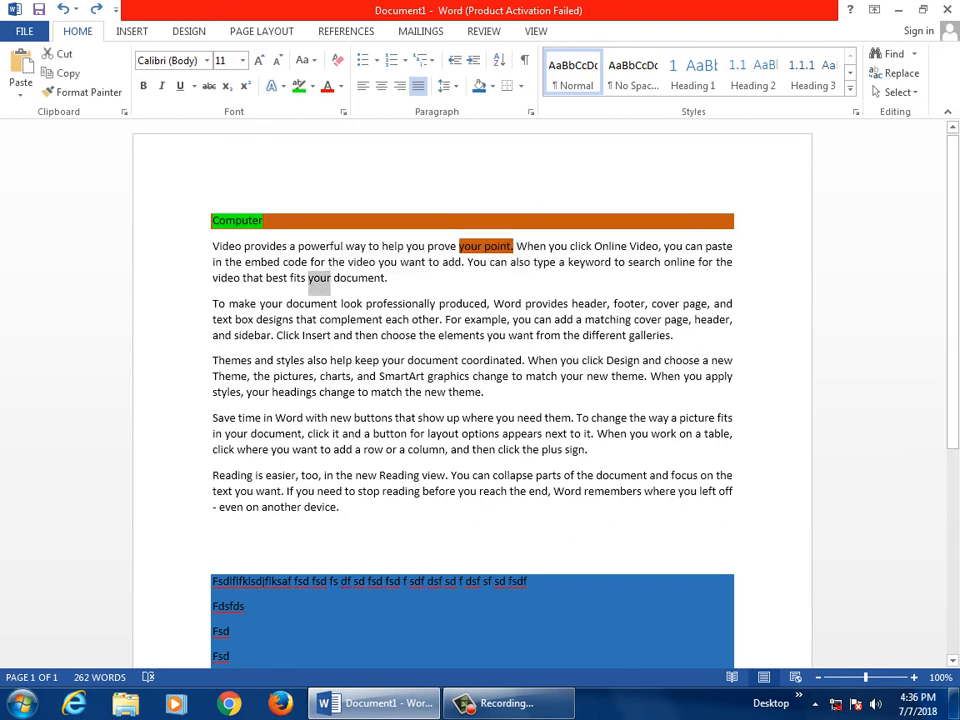
{"action": "key", "text": "ctrl+alt+h"}
{"action": "left_click", "coordinate": [388, 277]}
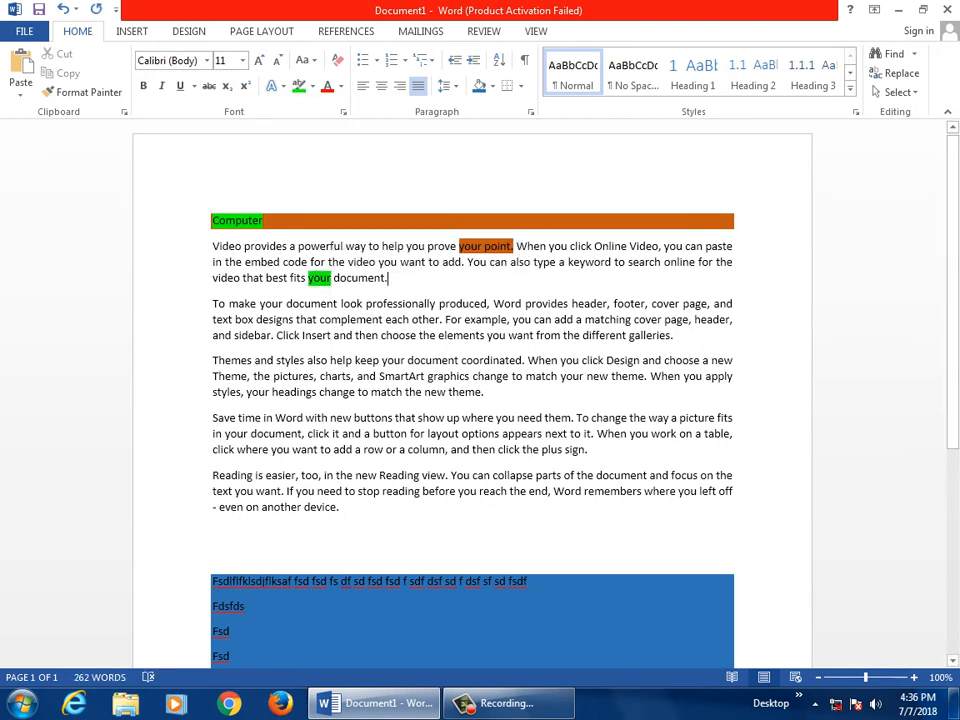
{"action": "key", "text": "Return"}
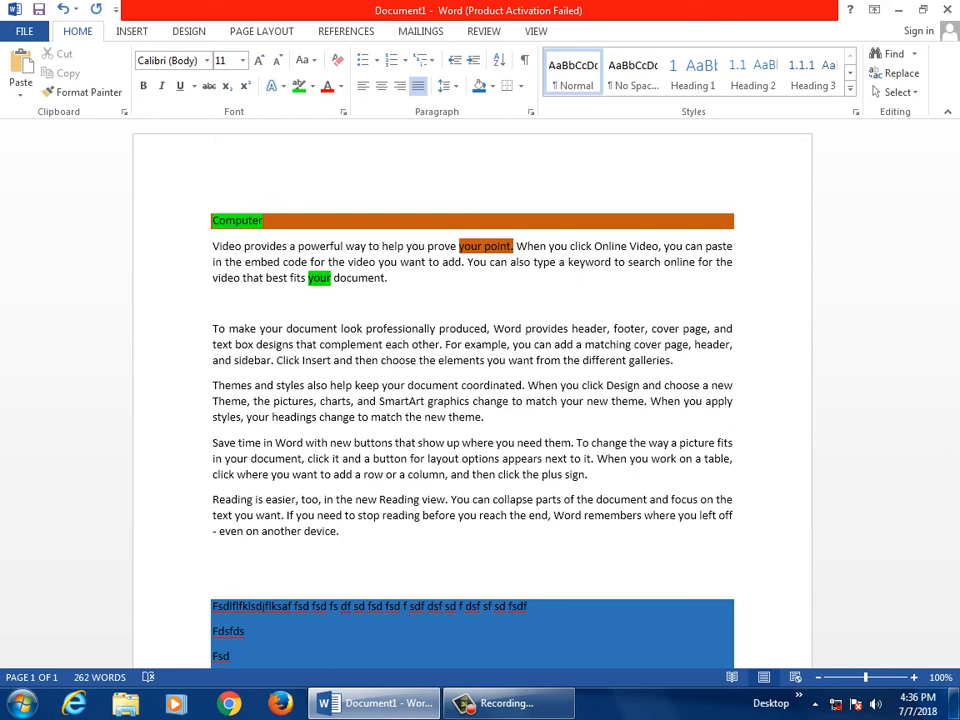
- Shade blue the "Reading is easier" paragraph from "in the new Reading view" onward, and "document, click it and a" in the paragraph above
{"action": "scroll", "coordinate": [472, 400], "scroll_direction": "down", "scroll_amount": 4}
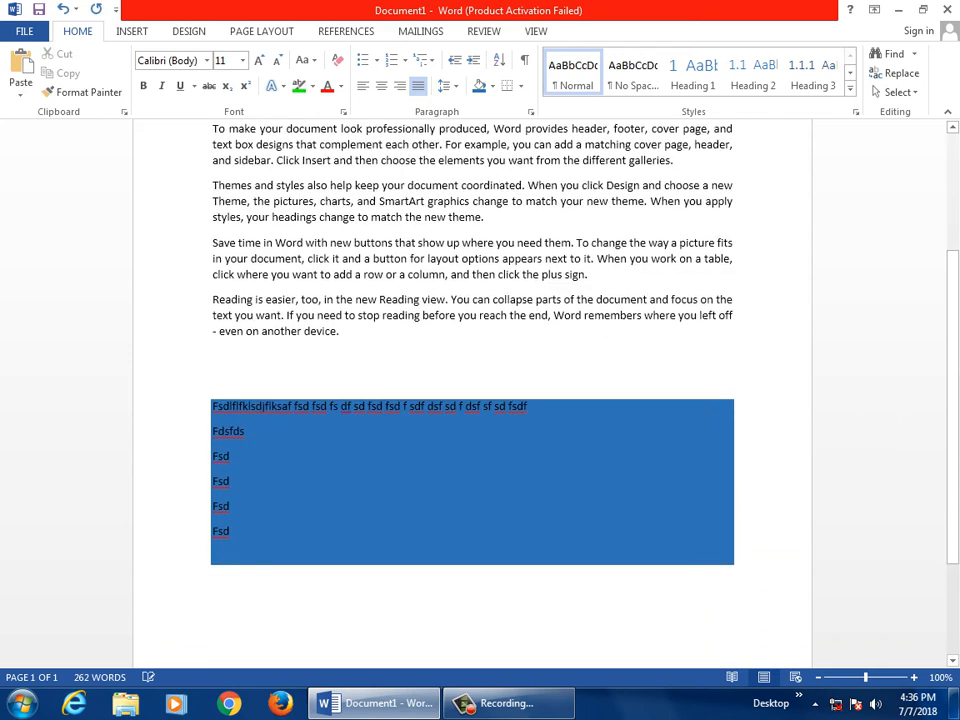
{"action": "left_click_drag", "start_coordinate": [213, 347], "coordinate": [320, 299]}
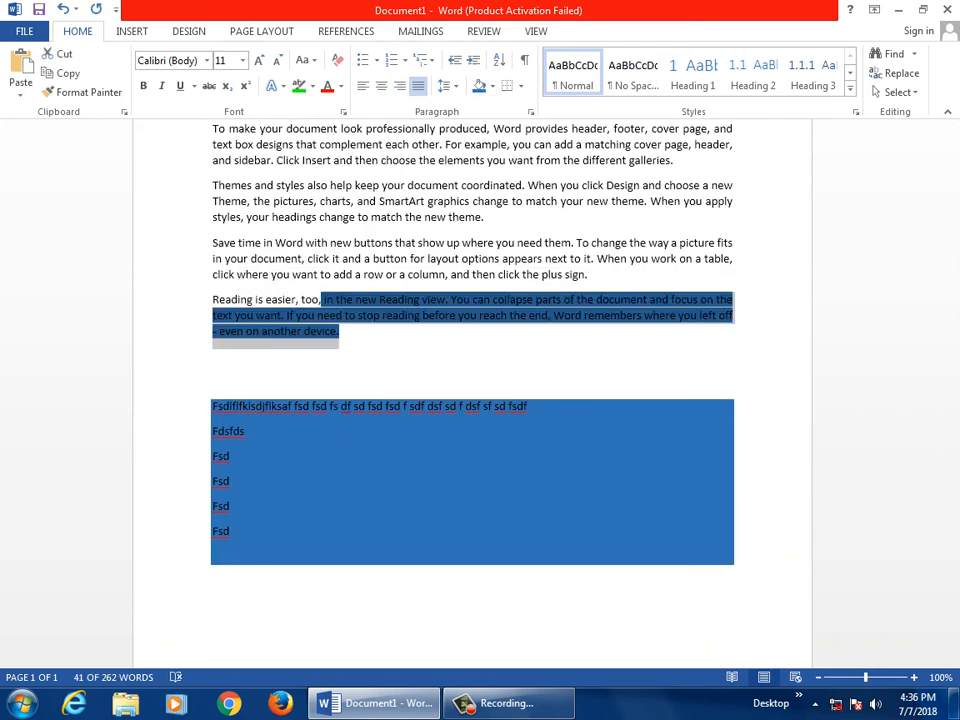
{"action": "left_click_drag", "start_coordinate": [250, 258], "coordinate": [372, 258]}
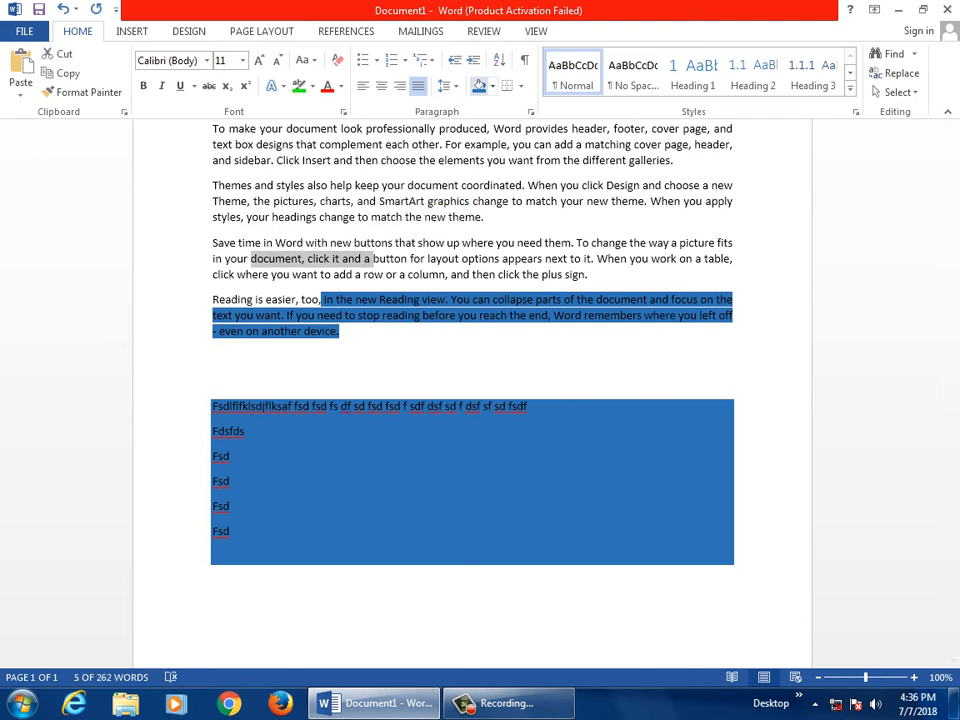
- Remove the blue shading from "document, click it and a" and from the text of the "Reading is easier" paragraph
{"action": "left_click", "coordinate": [492, 86]}
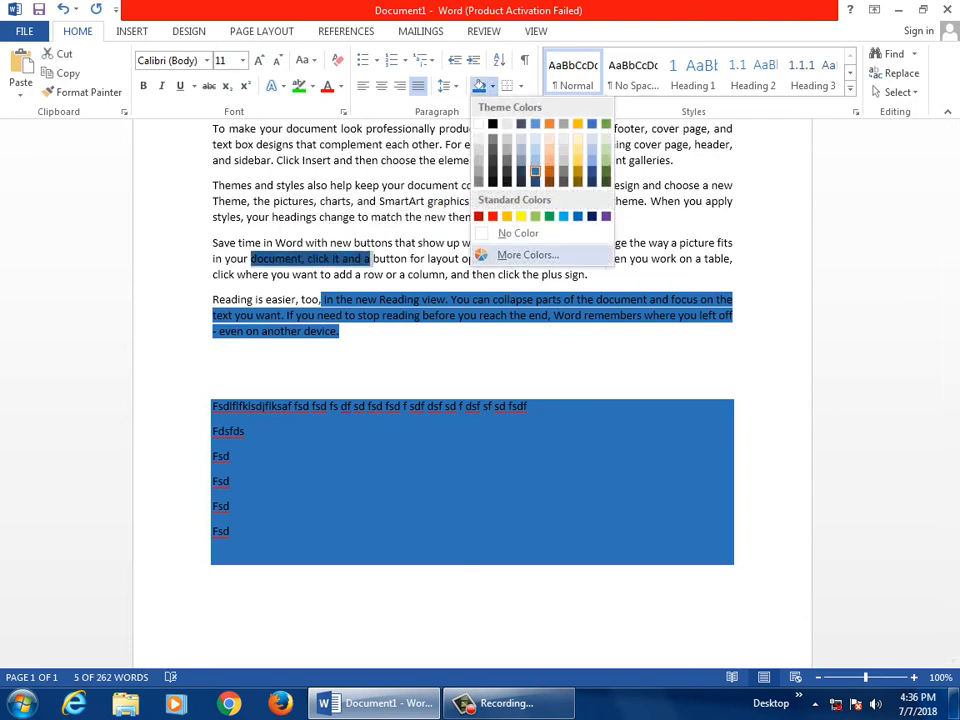
{"action": "left_click", "coordinate": [518, 233]}
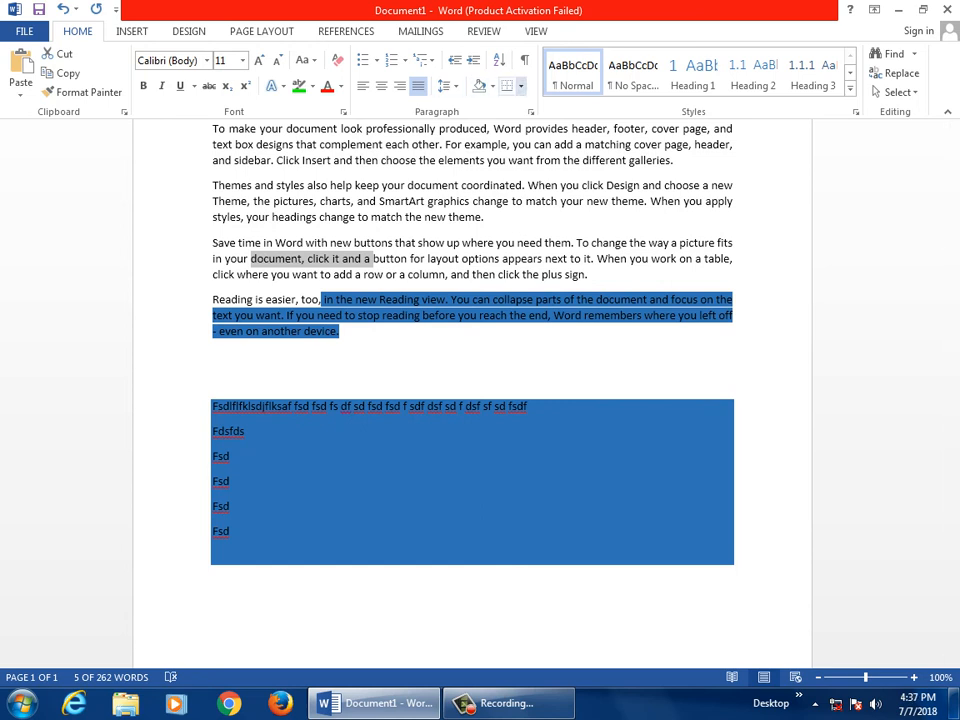
{"action": "left_click", "coordinate": [520, 86]}
{"action": "left_click", "coordinate": [362, 258]}
{"action": "left_click", "coordinate": [362, 258]}
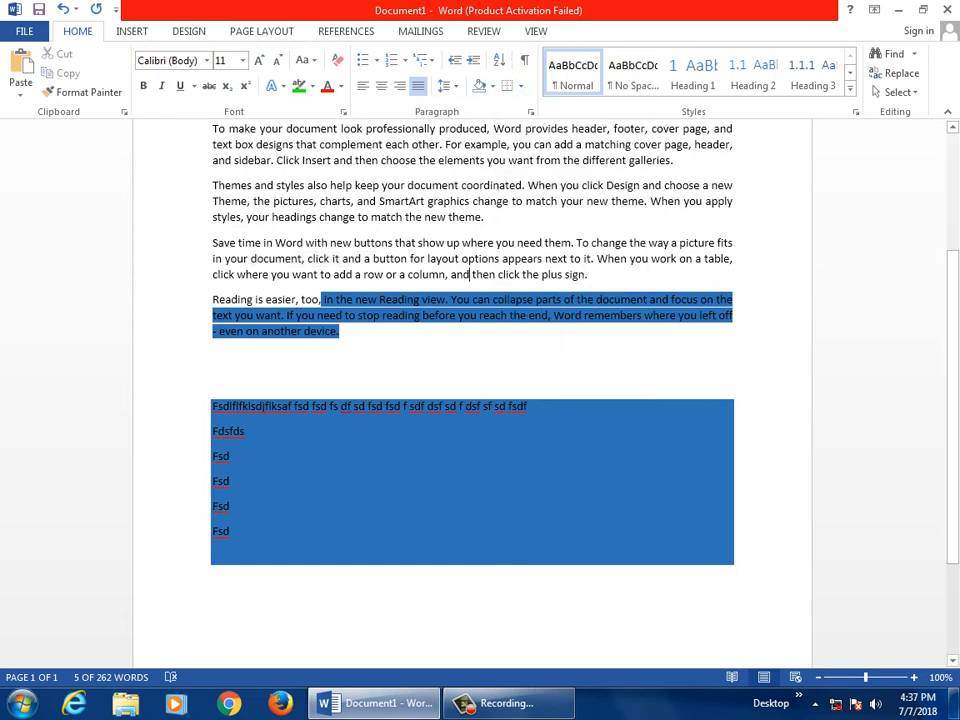
{"action": "left_click_drag", "start_coordinate": [276, 160], "coordinate": [367, 200]}
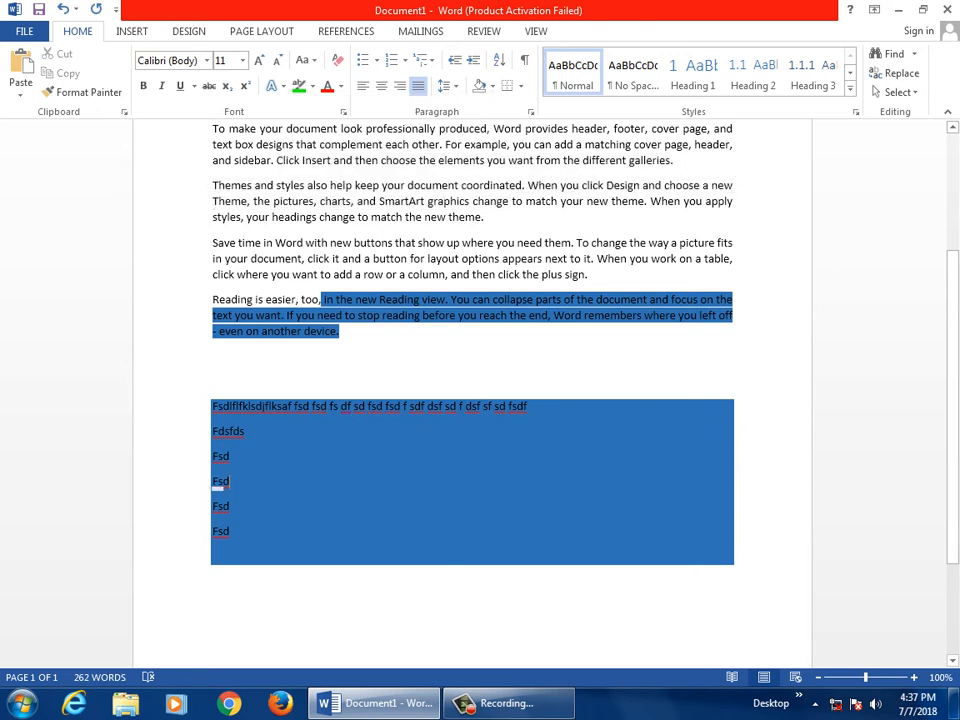
{"action": "left_click_drag", "start_coordinate": [237, 274], "coordinate": [265, 299]}
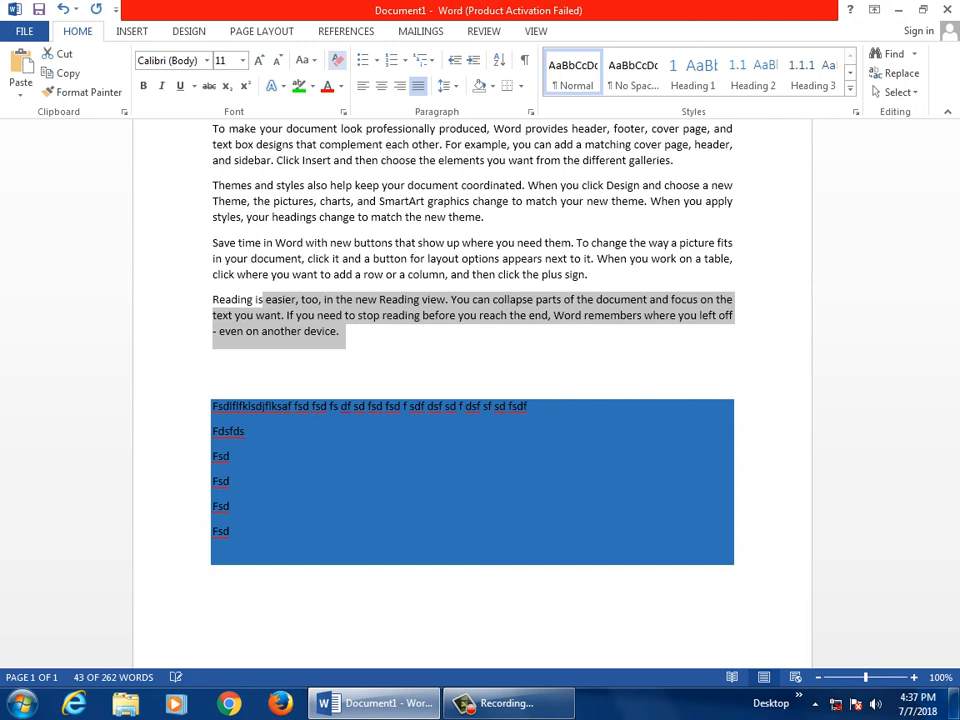
{"action": "left_click", "coordinate": [302, 315]}
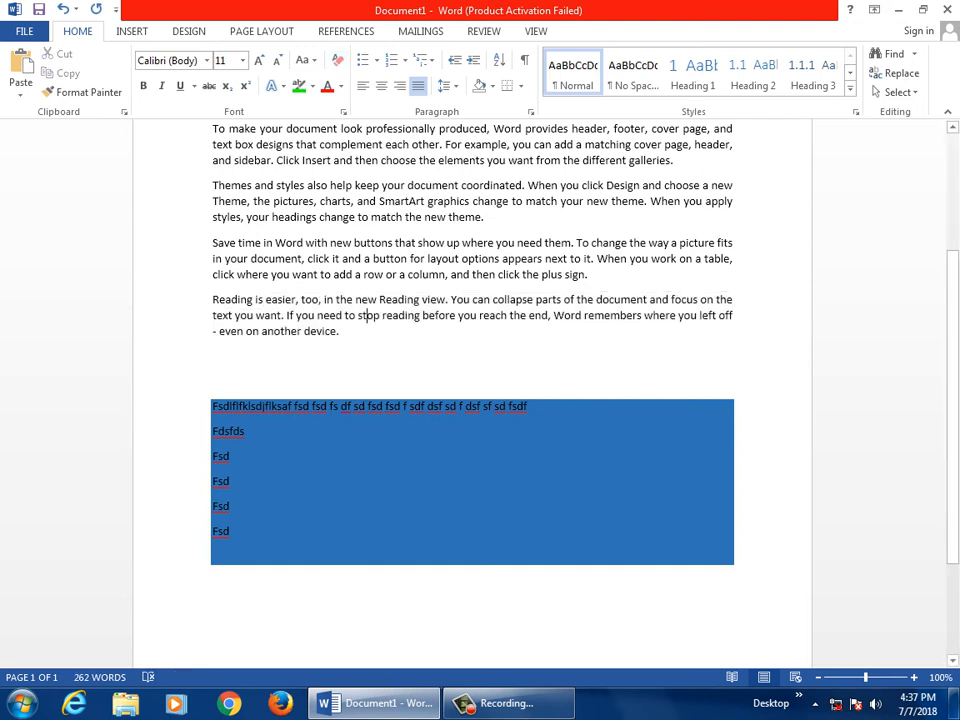
- Apply All Borders to the text of the paragraph beginning "Save time in Word", leaving out its final period
{"action": "double_click", "coordinate": [218, 482]}
{"action": "left_click_drag", "start_coordinate": [422, 258], "coordinate": [306, 242]}
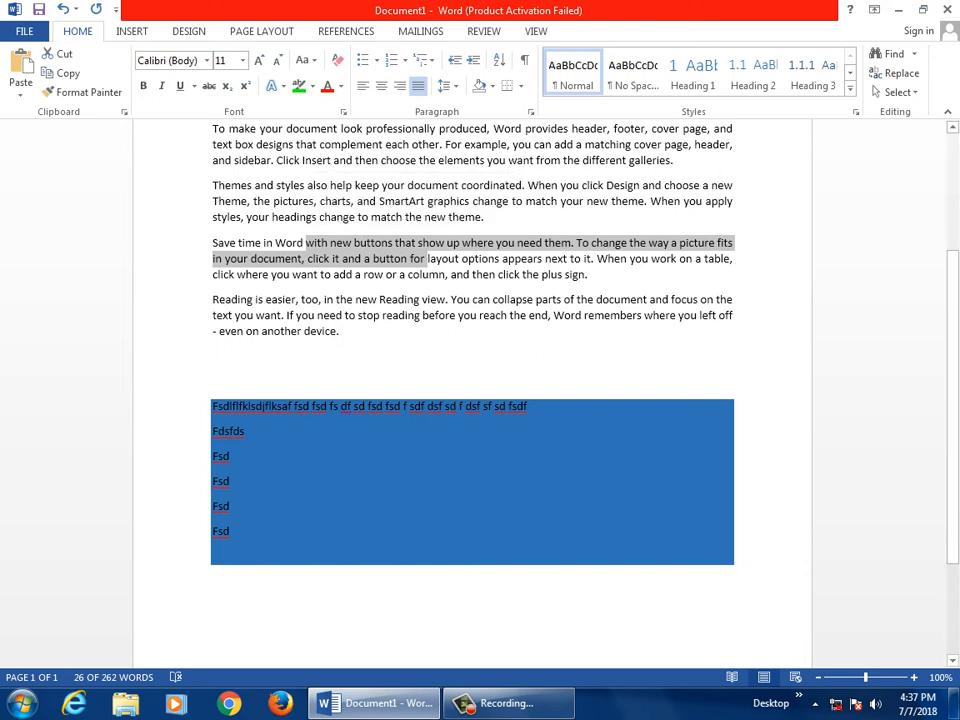
{"action": "left_click", "coordinate": [628, 259]}
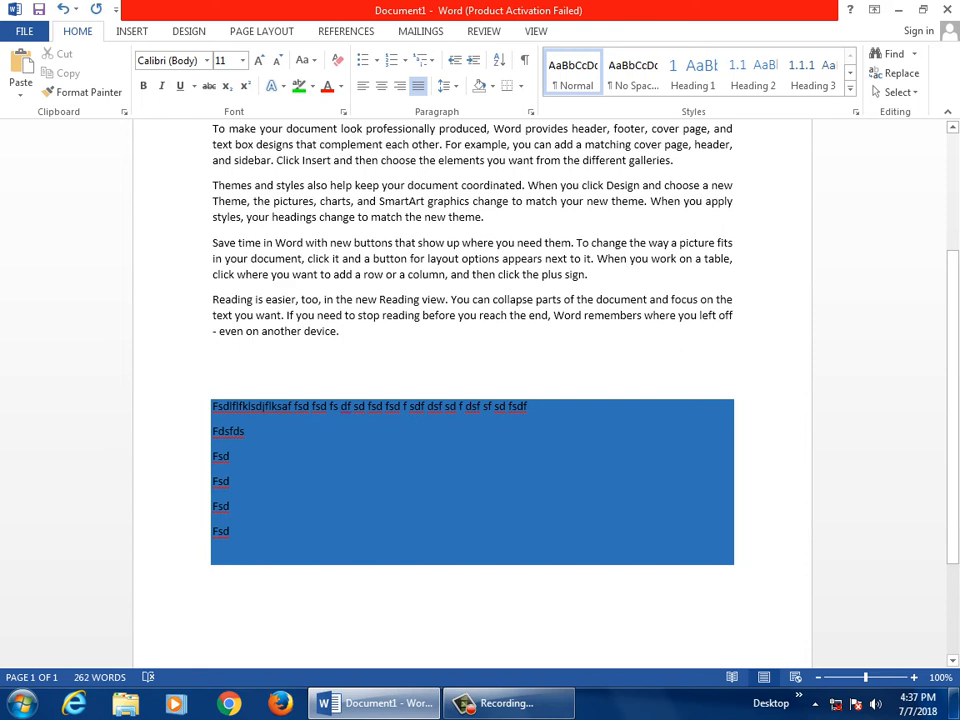
{"action": "left_click", "coordinate": [520, 86]}
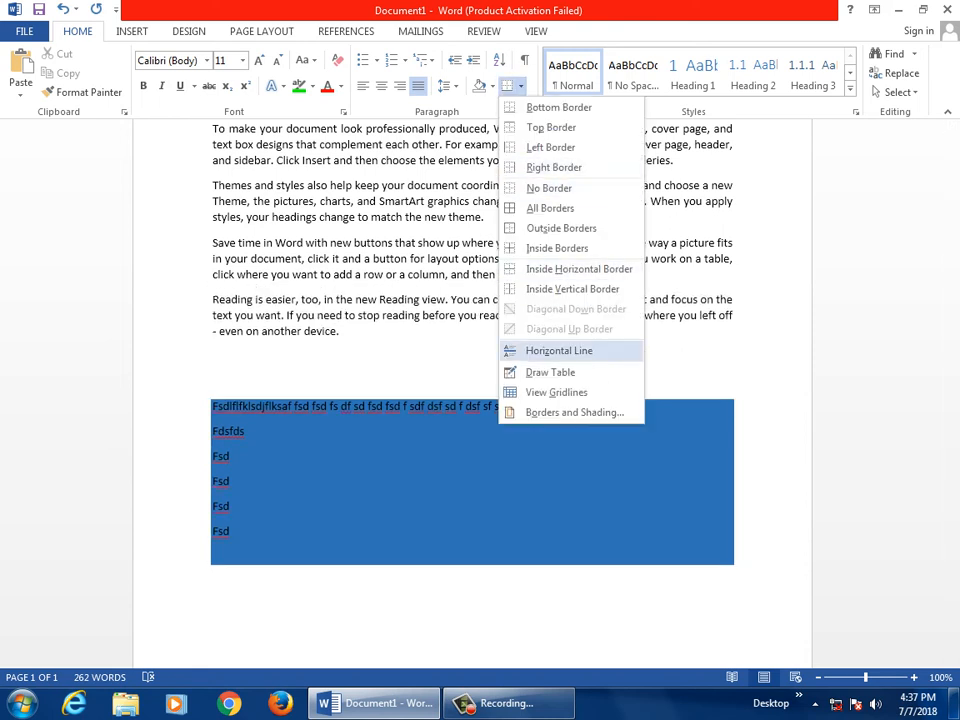
{"action": "left_click", "coordinate": [551, 208]}
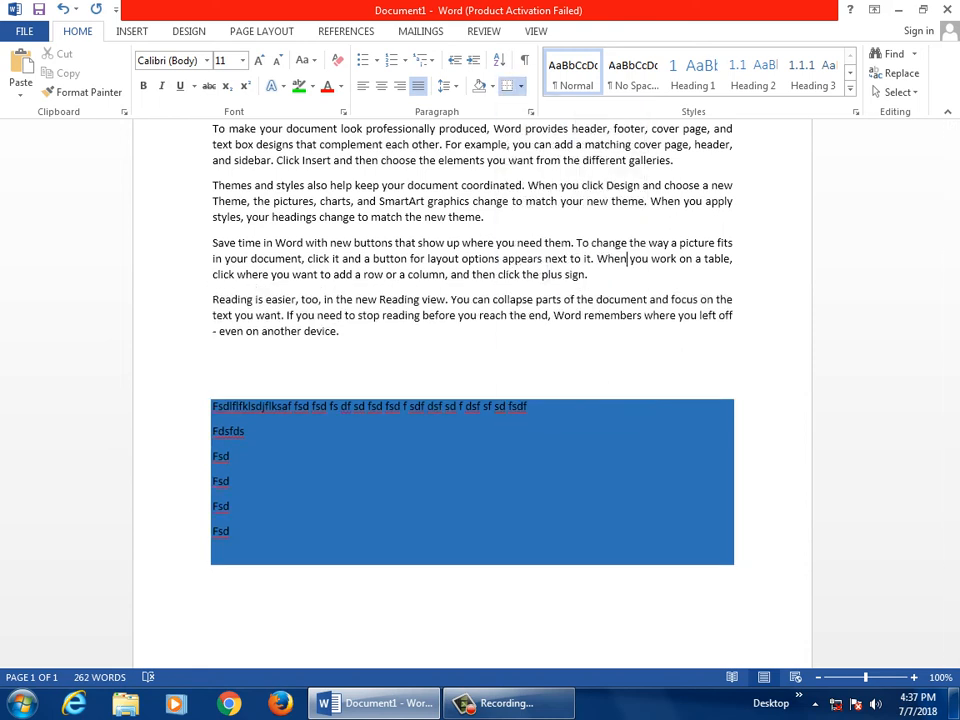
{"action": "left_click_drag", "start_coordinate": [584, 275], "coordinate": [213, 243]}
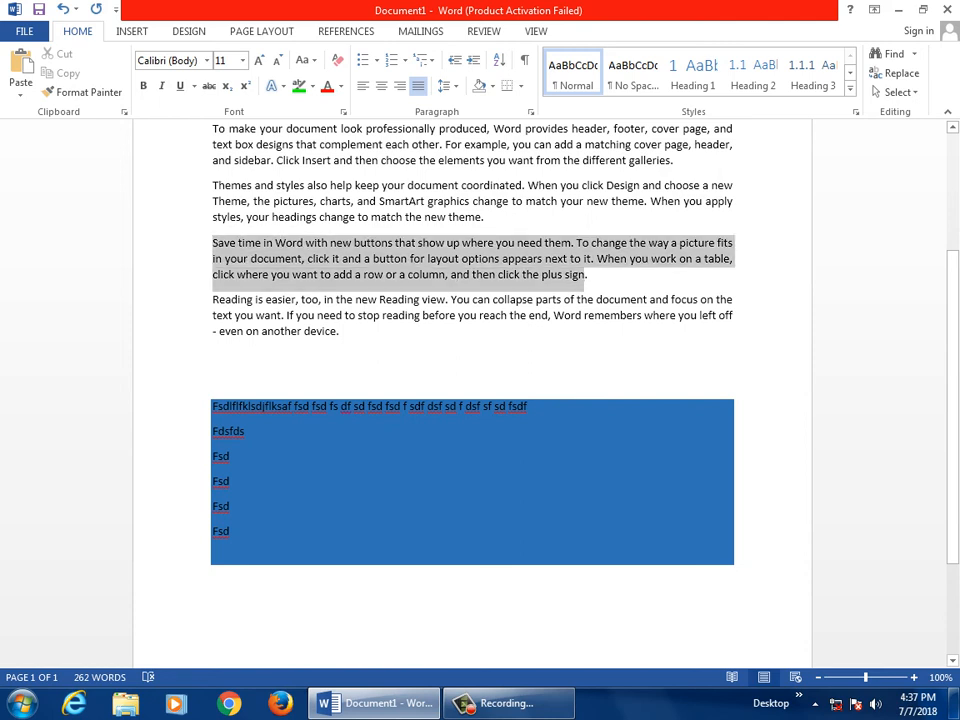
- Add a bottom border to the paragraph beginning "Themes and styles"
{"action": "left_click", "coordinate": [520, 86]}
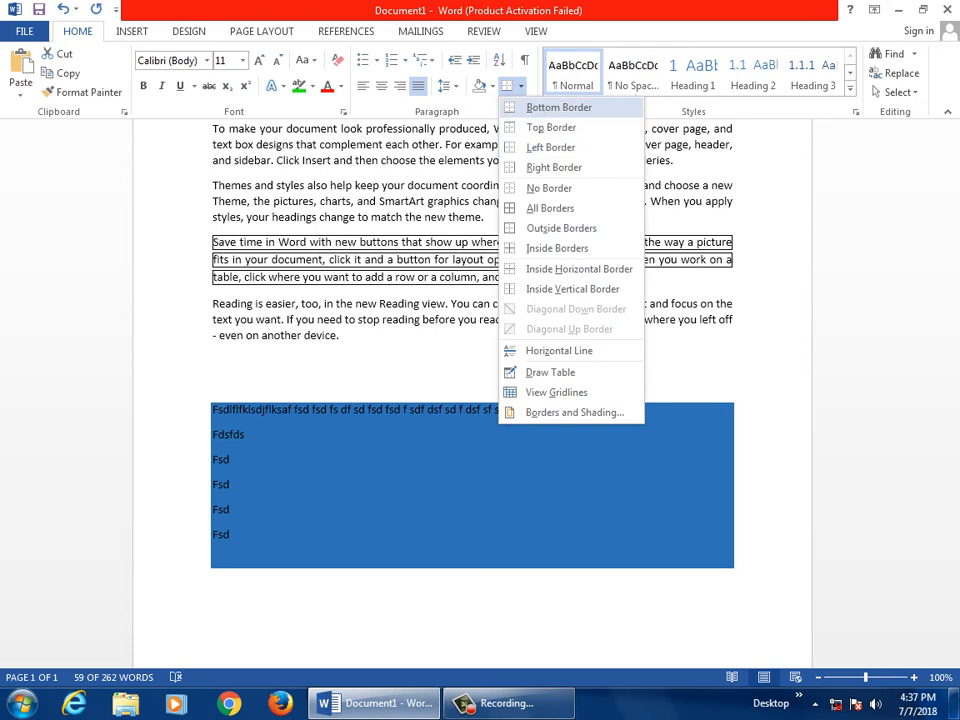
{"action": "left_click", "coordinate": [559, 107]}
{"action": "left_click", "coordinate": [485, 217]}
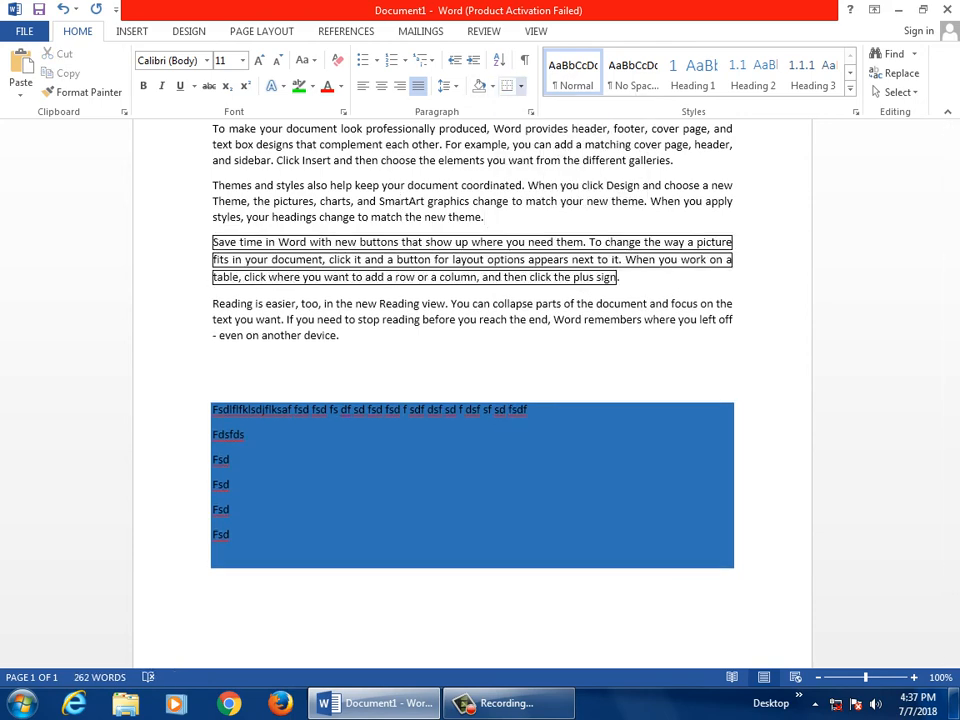
{"action": "left_click", "coordinate": [520, 86]}
{"action": "left_click", "coordinate": [537, 109]}
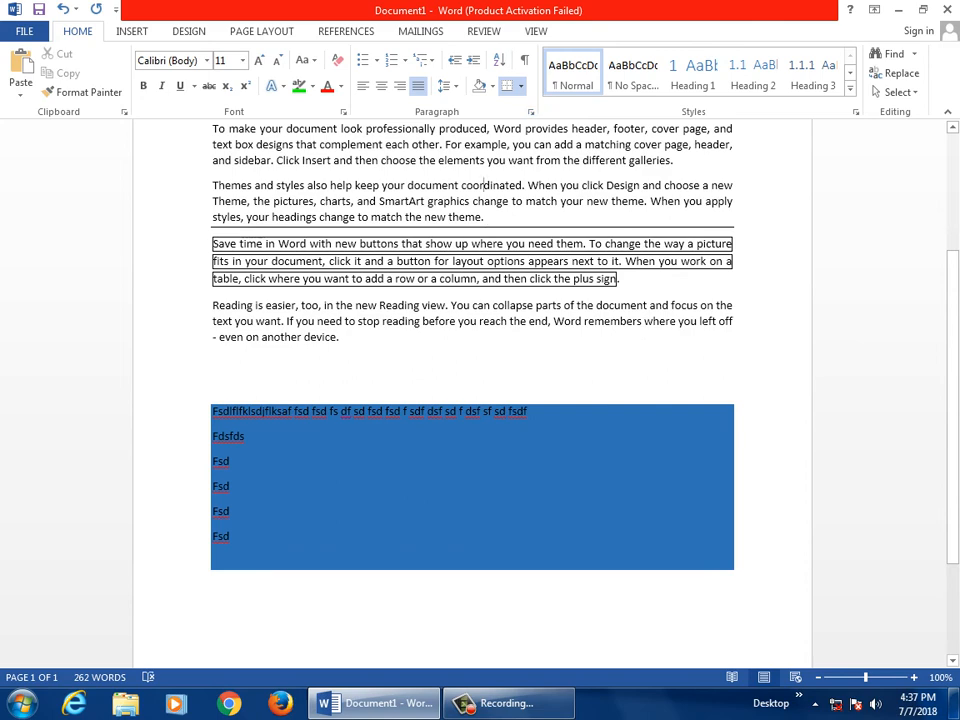
- Insert about twenty blank lines after the "To make your document" paragraph to push the remaining text down to the following page
{"action": "scroll", "coordinate": [484, 344], "scroll_direction": "up", "scroll_amount": 3}
{"action": "left_click", "coordinate": [674, 320]}
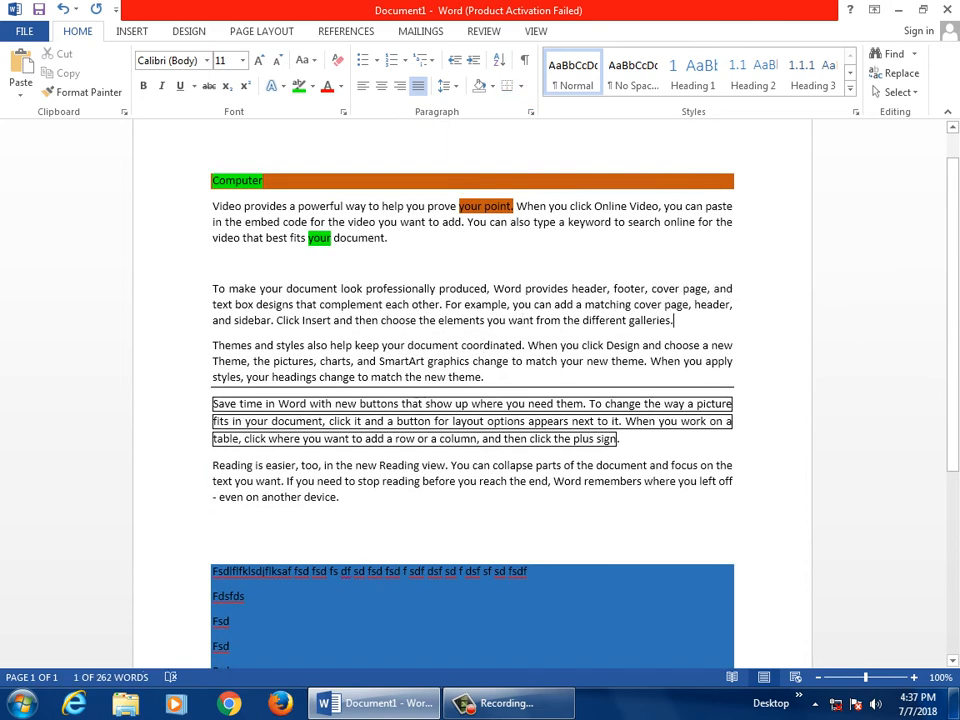
{"action": "key", "text": "Return"}
{"action": "key", "text": "Return"}
{"action": "key", "text": "Return"}
{"action": "key", "text": "Return"}
{"action": "key", "text": "Return"}
{"action": "key", "text": "Return"}
{"action": "key", "text": "Return"}
{"action": "key", "text": "Return"}
{"action": "key", "text": "Return"}
{"action": "key", "text": "Return"}
{"action": "key", "text": "Return"}
{"action": "key", "text": "Return"}
{"action": "key", "text": "Return"}
{"action": "key", "text": "Return"}
{"action": "key", "text": "Return"}
{"action": "key", "text": "Return"}
{"action": "key", "text": "Return"}
{"action": "key", "text": "Return"}
{"action": "key", "text": "Return"}
{"action": "key", "text": "Return"}
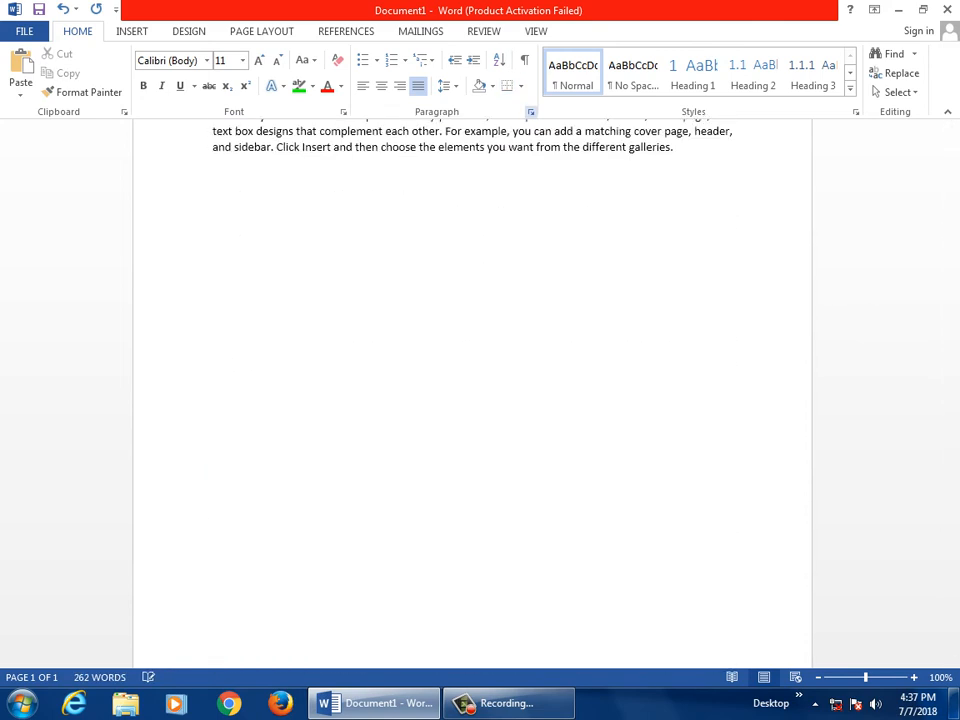
- Delete the "Computer" heading and the "Video provides" paragraph at the start of the document
{"action": "scroll", "coordinate": [472, 390], "scroll_direction": "up", "scroll_amount": 8}
{"action": "left_click_drag", "start_coordinate": [178, 244], "coordinate": [172, 187]}
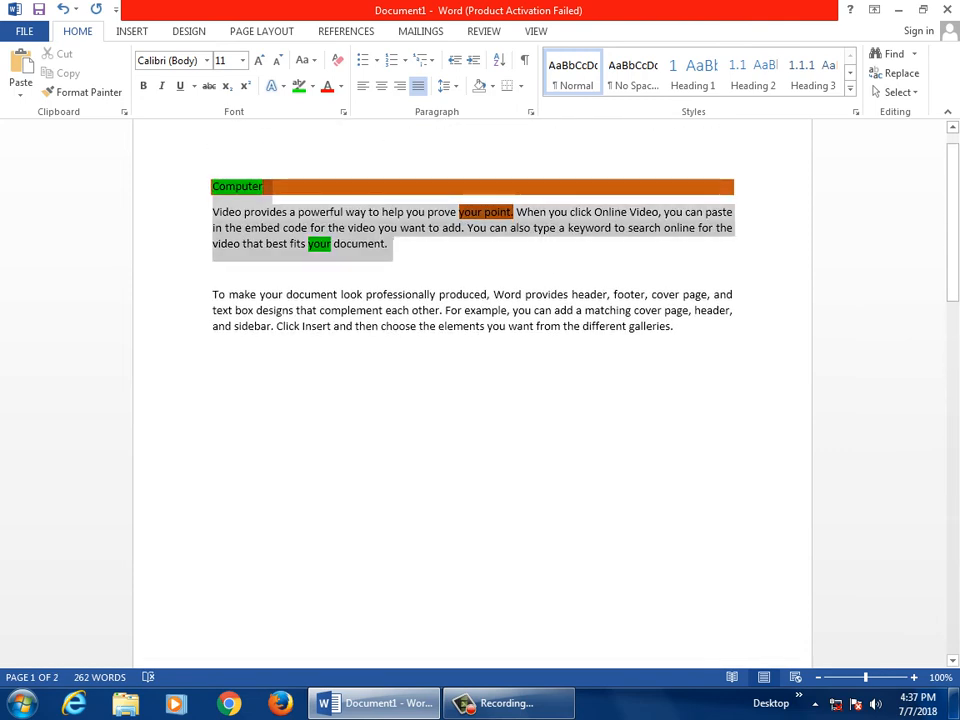
{"action": "key", "text": "Delete"}
{"action": "left_click", "coordinate": [212, 343]}
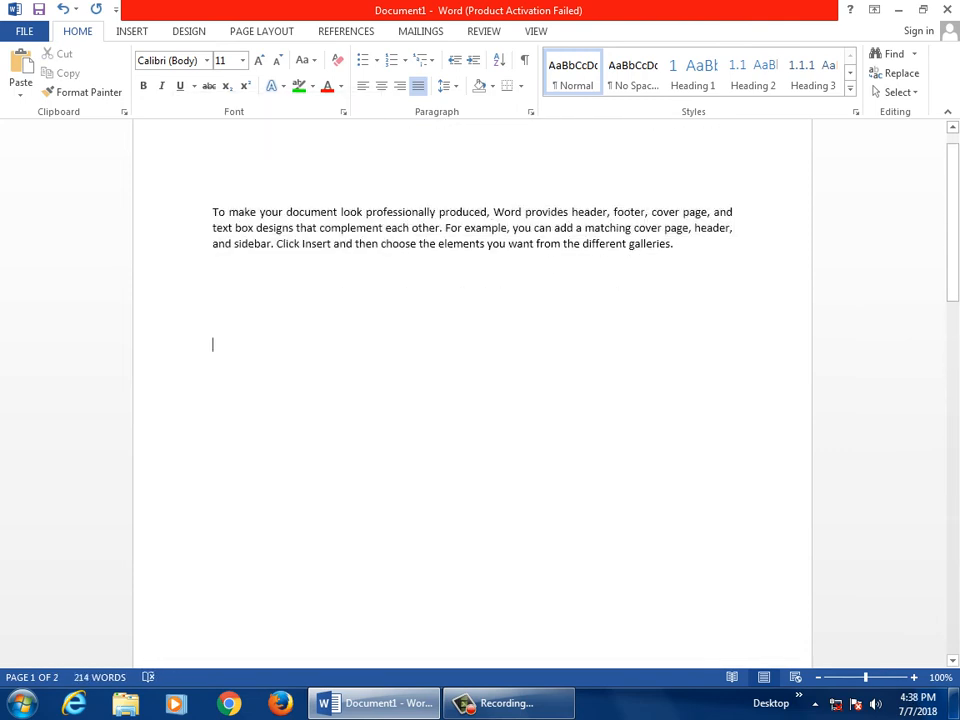
- Add a bottom border to the "To make your document" paragraph, and extend the selection to the blank line above it
{"action": "left_click_drag", "start_coordinate": [674, 244], "coordinate": [212, 212]}
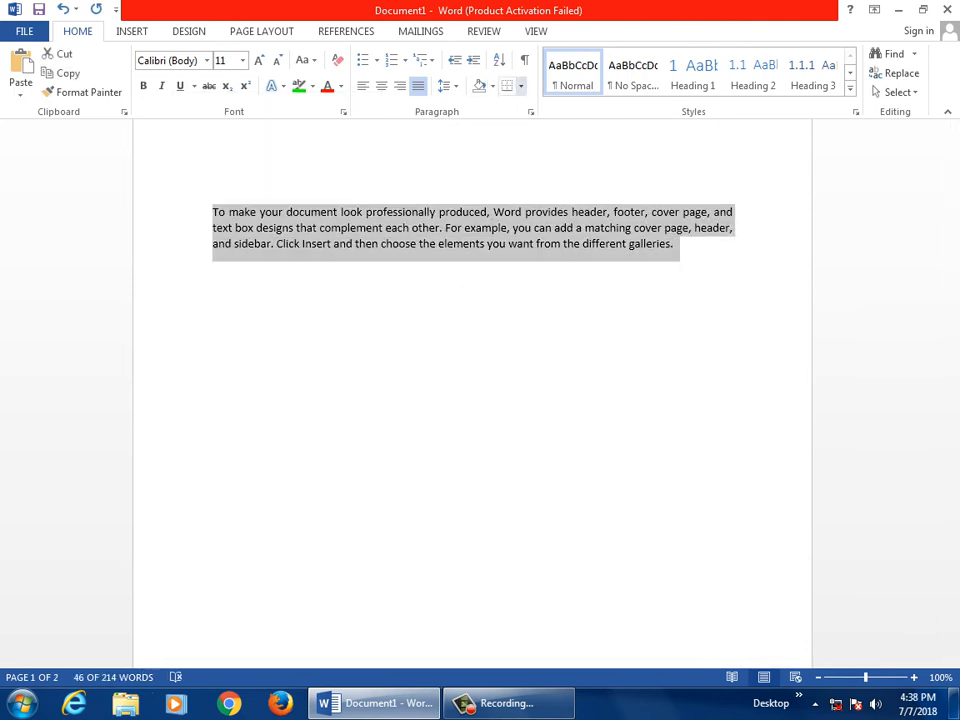
{"action": "left_click", "coordinate": [520, 86]}
{"action": "left_click", "coordinate": [558, 107]}
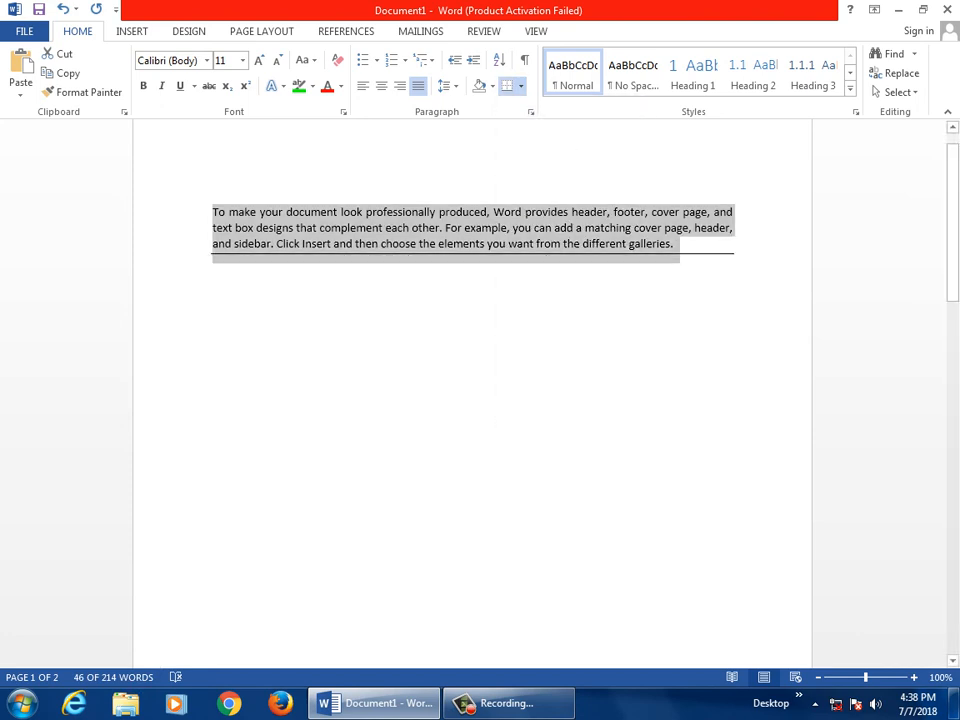
{"action": "left_click_drag", "start_coordinate": [674, 244], "coordinate": [210, 245]}
{"action": "left_click_drag", "start_coordinate": [675, 244], "coordinate": [212, 190]}
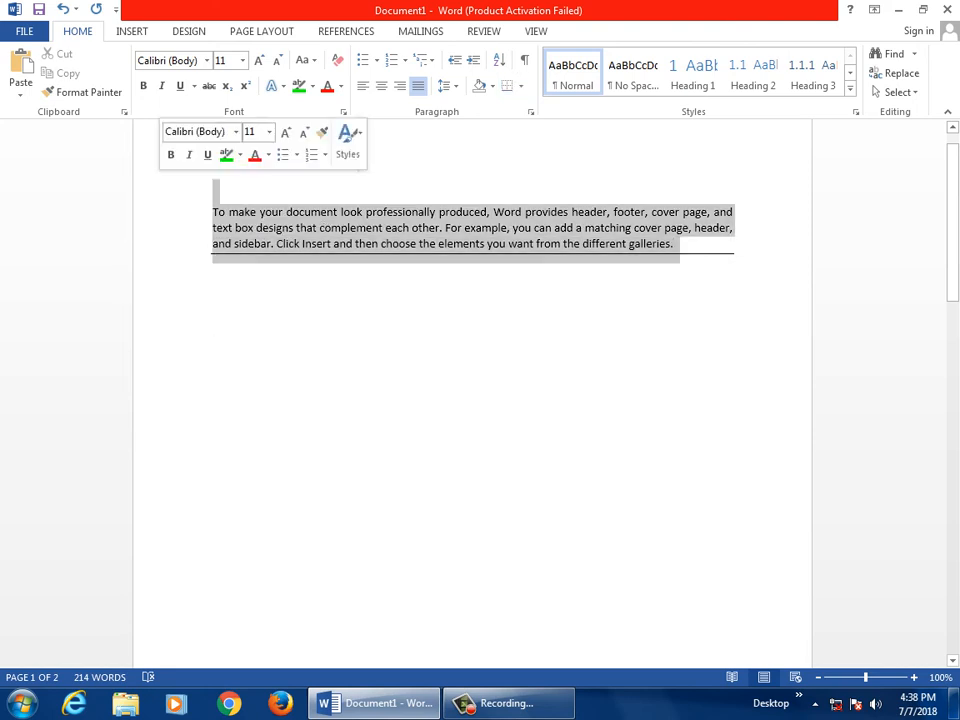
{"action": "left_click", "coordinate": [520, 86]}
{"action": "left_click", "coordinate": [558, 107]}
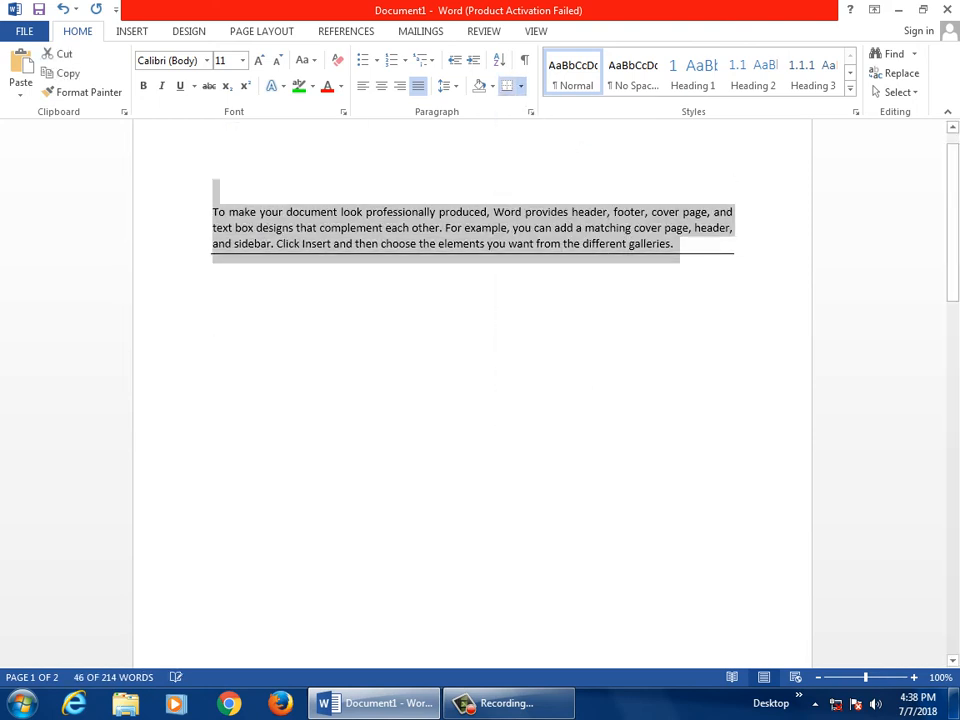
- Add top, left and right borders around the "To make your document" paragraph and the blank line above it
{"action": "left_click", "coordinate": [520, 86]}
{"action": "left_click", "coordinate": [551, 127]}
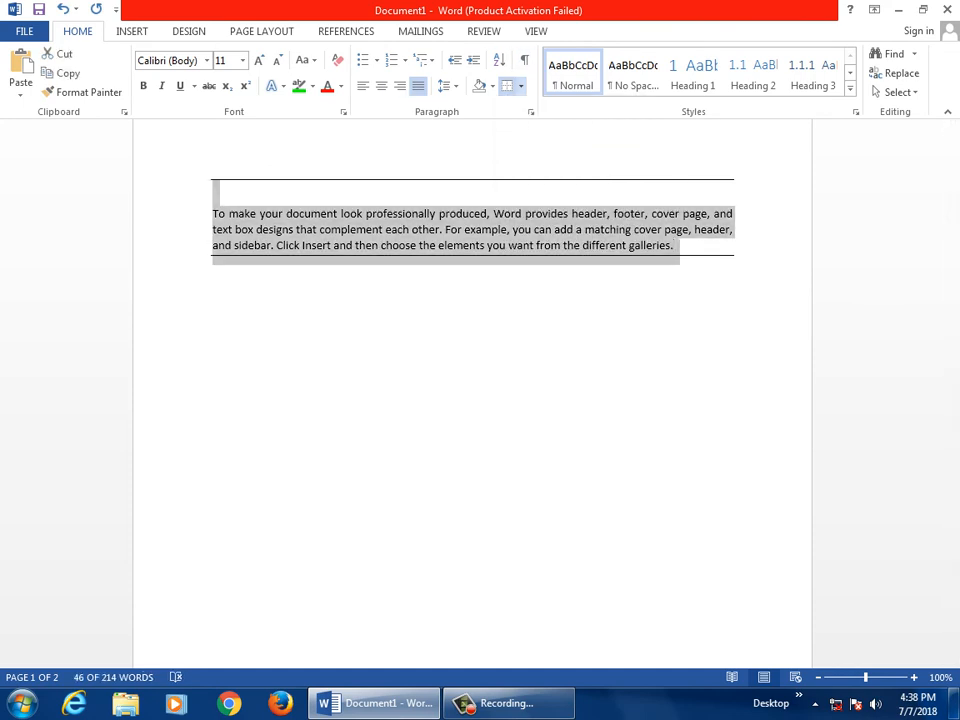
{"action": "left_click", "coordinate": [520, 86]}
{"action": "left_click", "coordinate": [551, 147]}
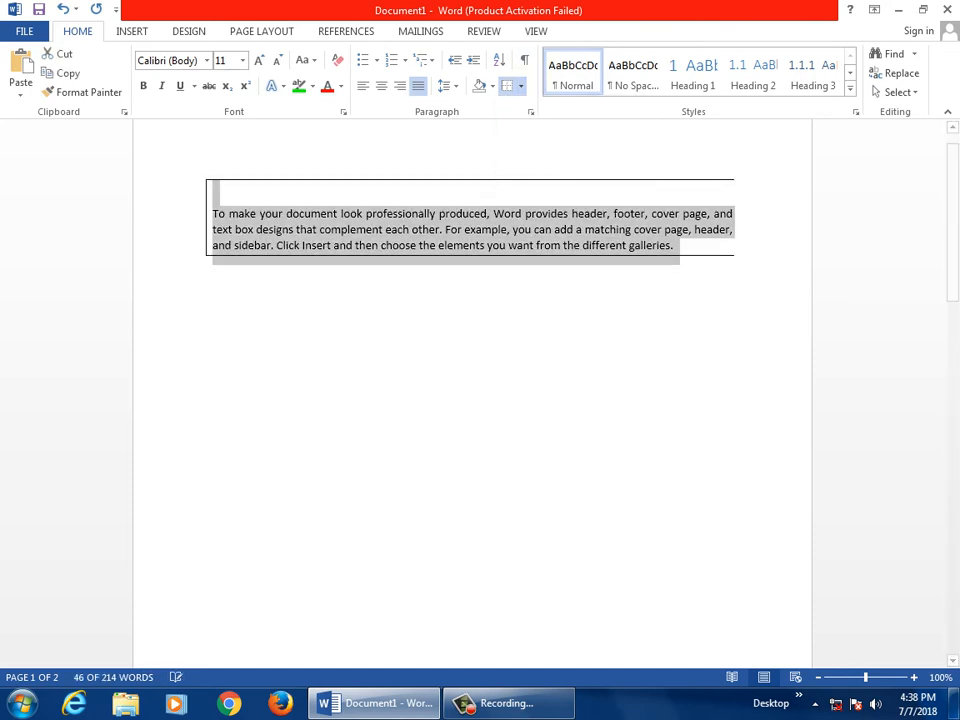
{"action": "left_click", "coordinate": [520, 86]}
{"action": "left_click", "coordinate": [553, 167]}
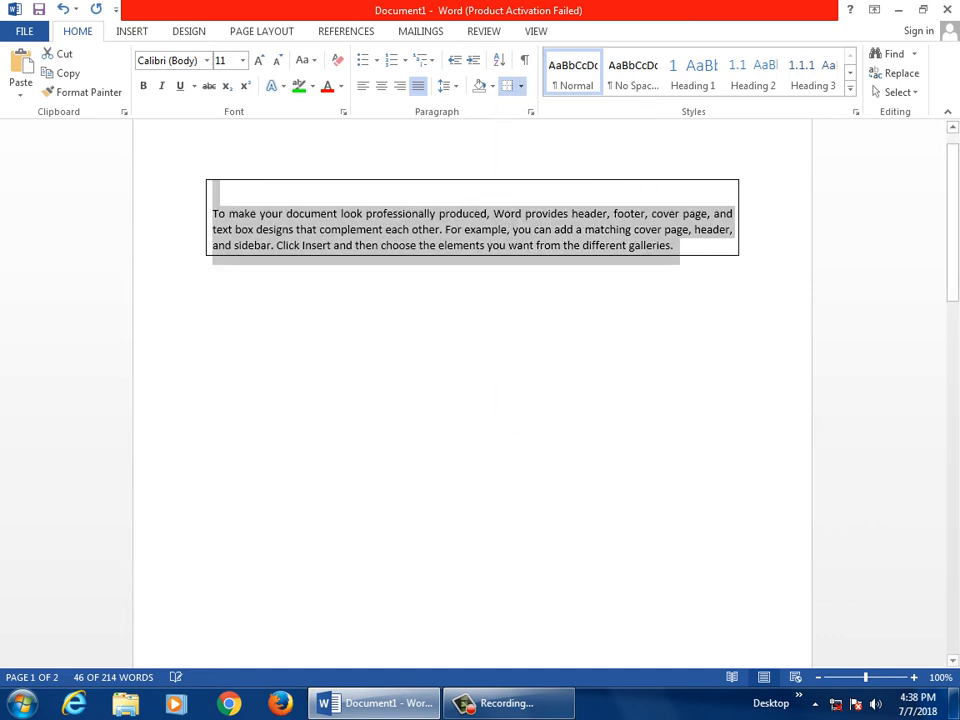
{"action": "left_click", "coordinate": [212, 420]}
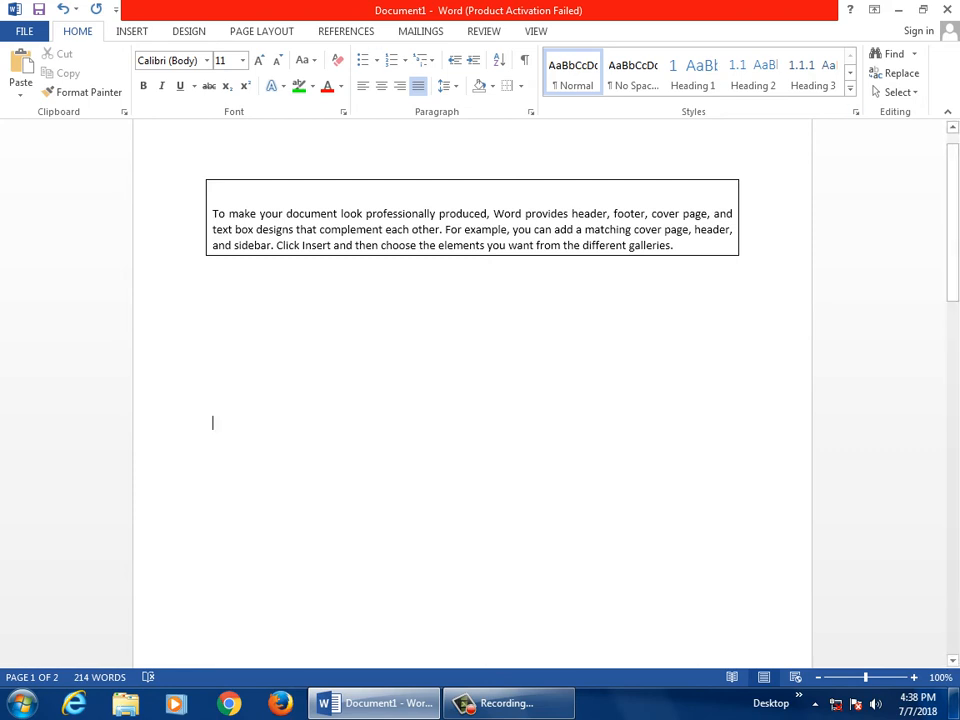
- Remove the box border from the "To make your document" paragraph and the blank line above it with No Border
{"action": "left_click", "coordinate": [520, 86]}
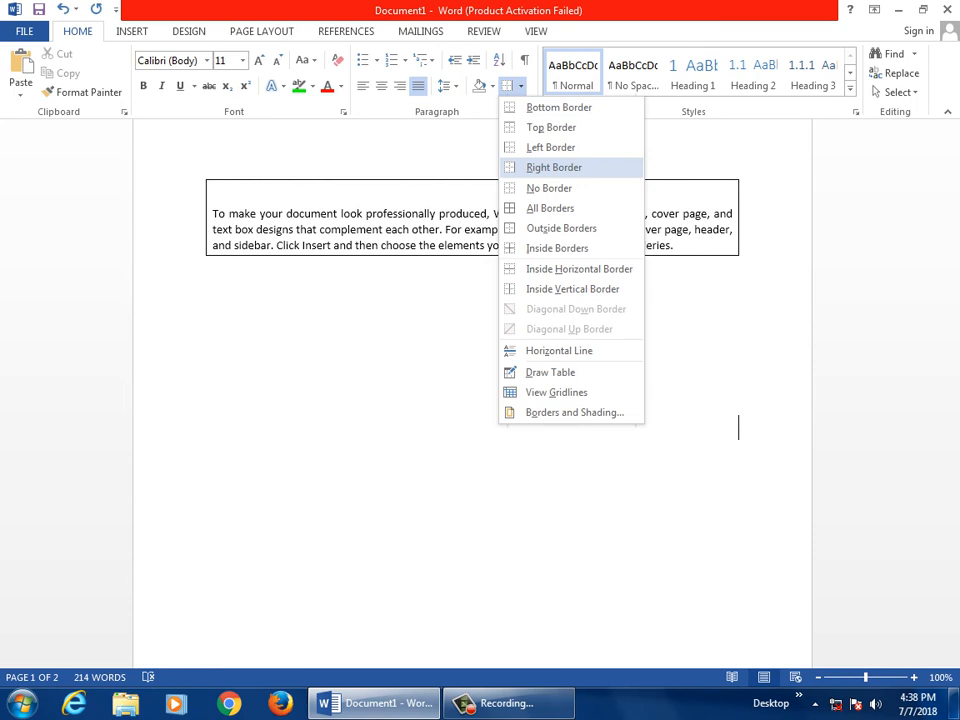
{"action": "left_click", "coordinate": [549, 188]}
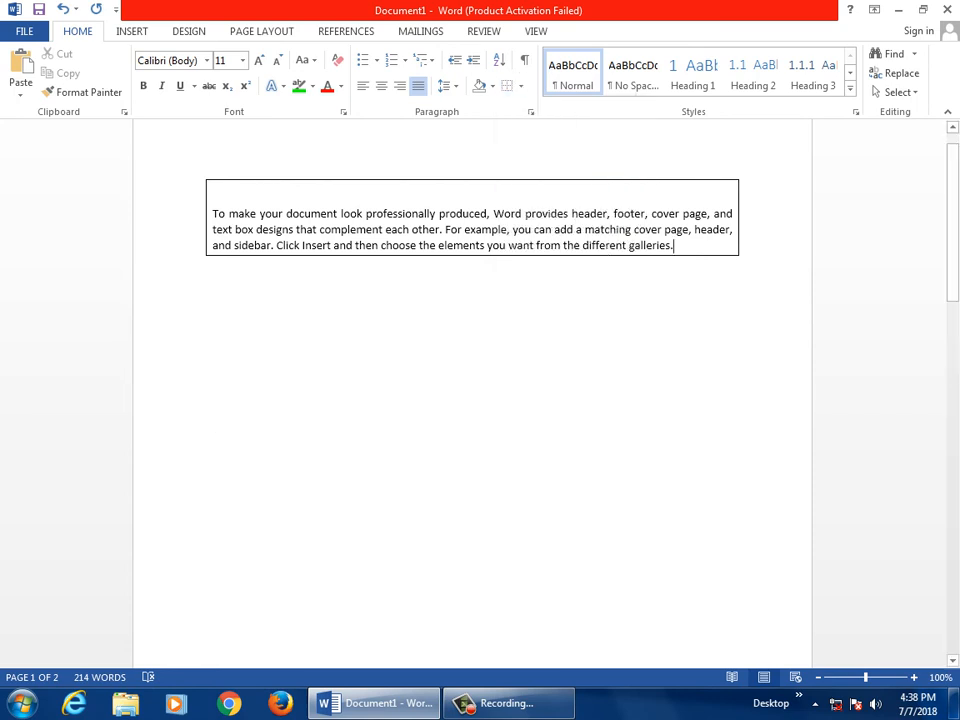
{"action": "key", "text": "ctrl+a"}
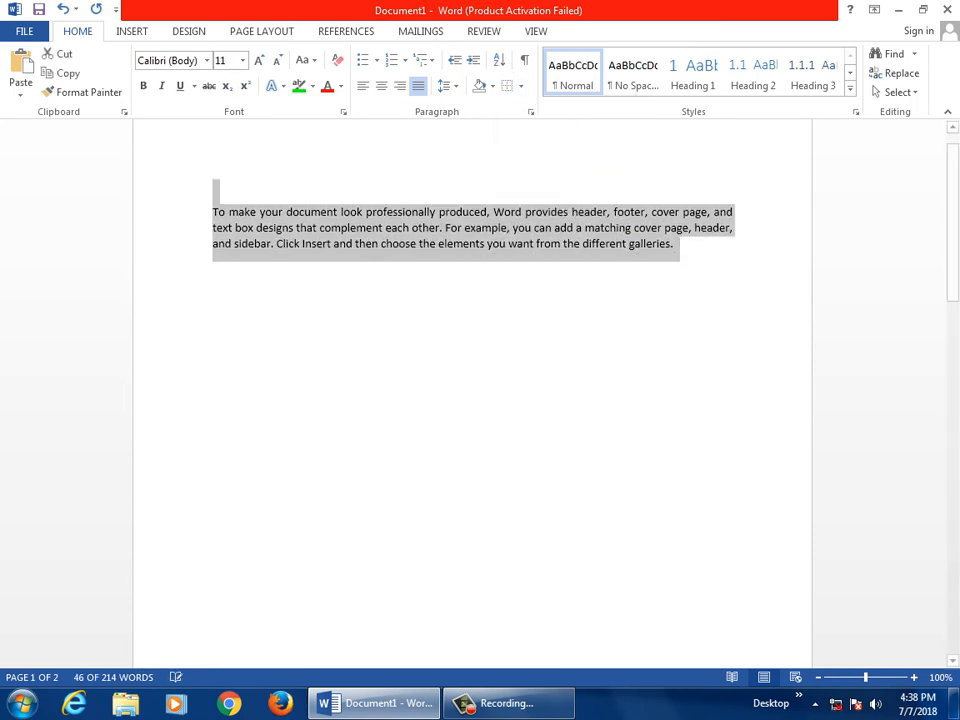
{"action": "left_click", "coordinate": [598, 345]}
{"action": "left_click_drag", "start_coordinate": [598, 320], "coordinate": [600, 305]}
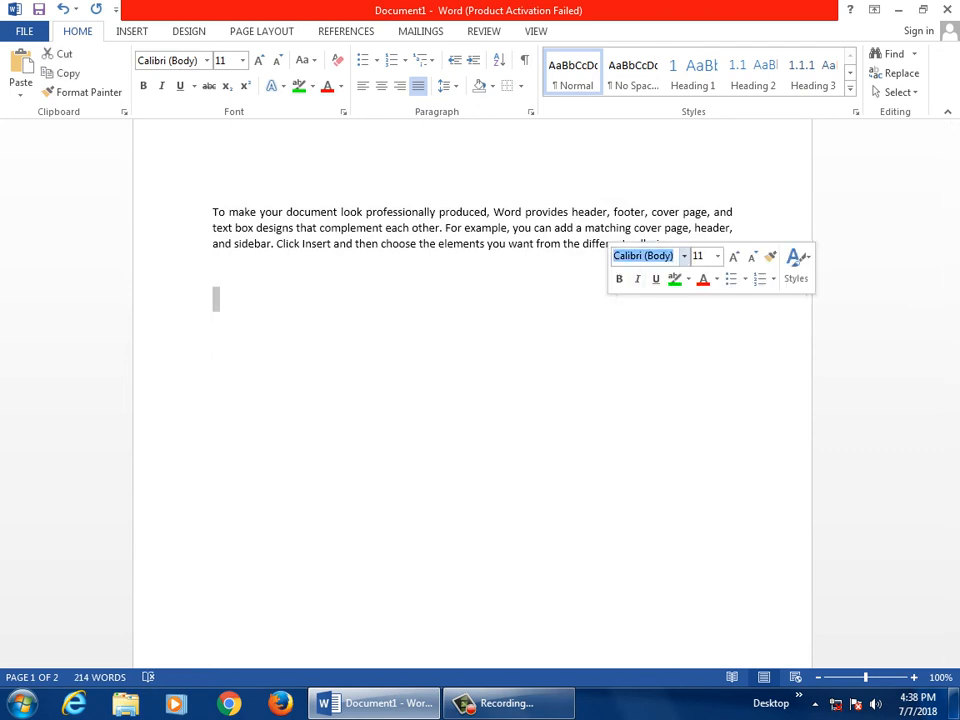
{"action": "left_click", "coordinate": [677, 225]}
- Apply All Borders to the "To make your document" paragraph alone, and try Inside Borders on it
{"action": "key", "text": "ctrl+a"}
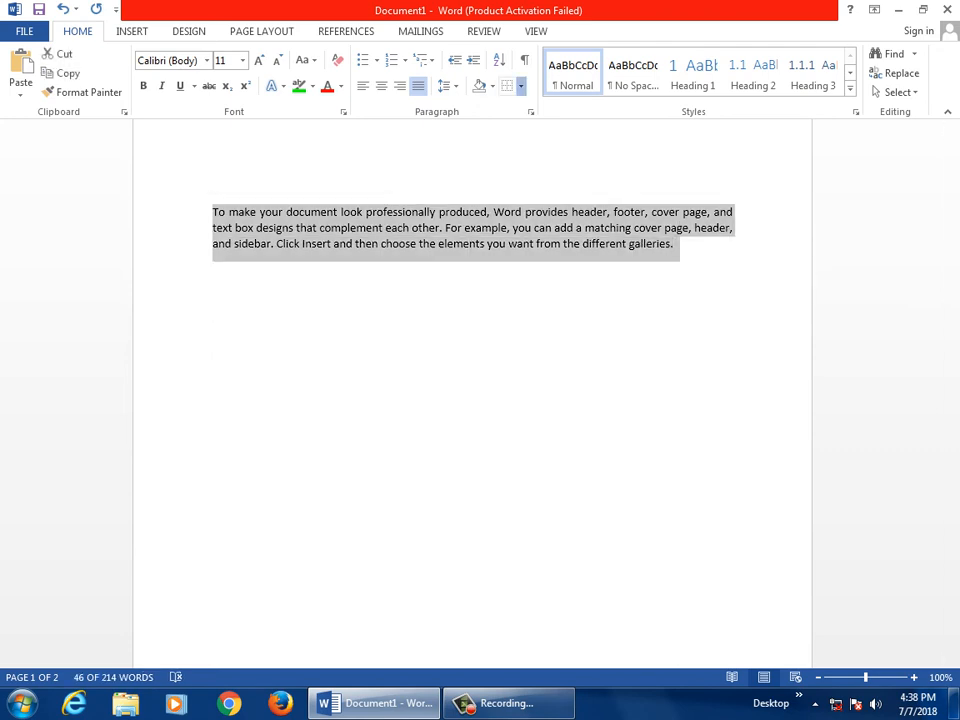
{"action": "left_click", "coordinate": [520, 86]}
{"action": "left_click", "coordinate": [535, 208]}
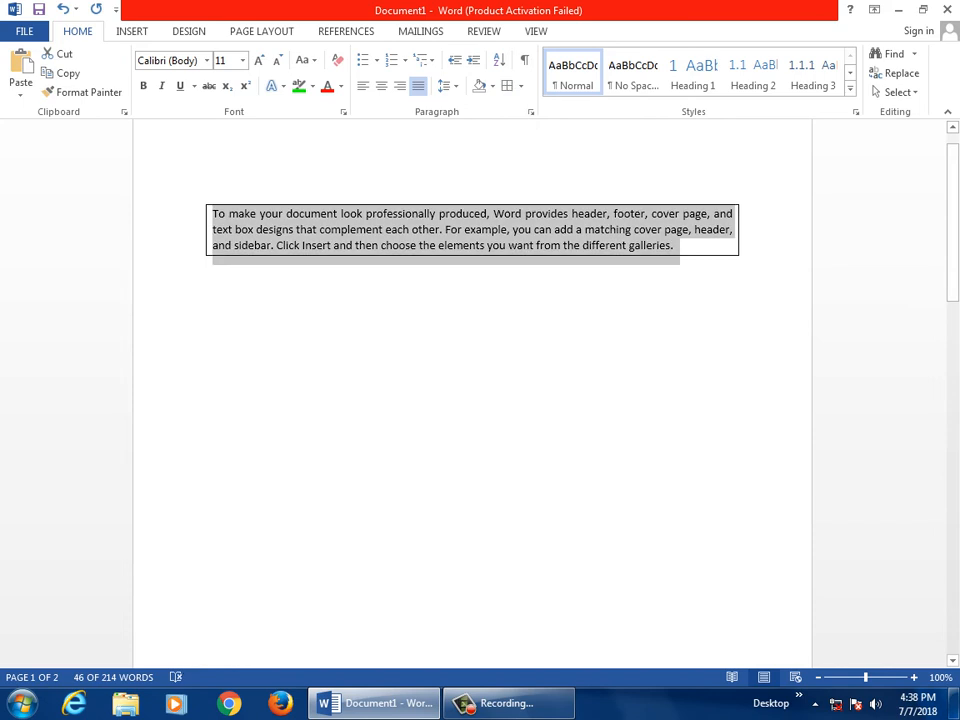
{"action": "left_click", "coordinate": [520, 86]}
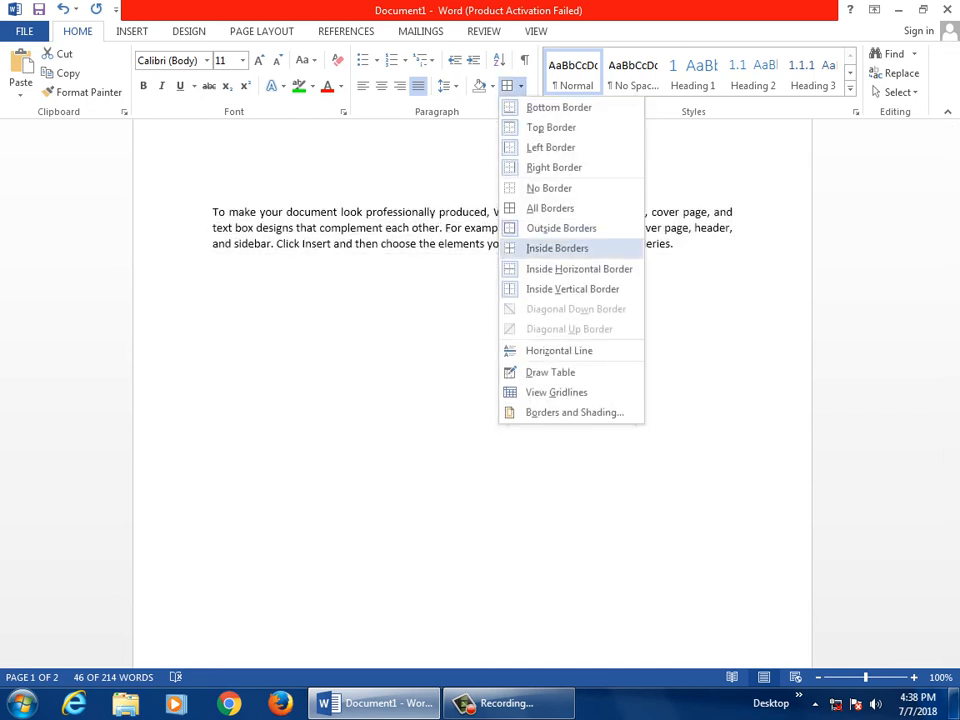
{"action": "left_click", "coordinate": [557, 248]}
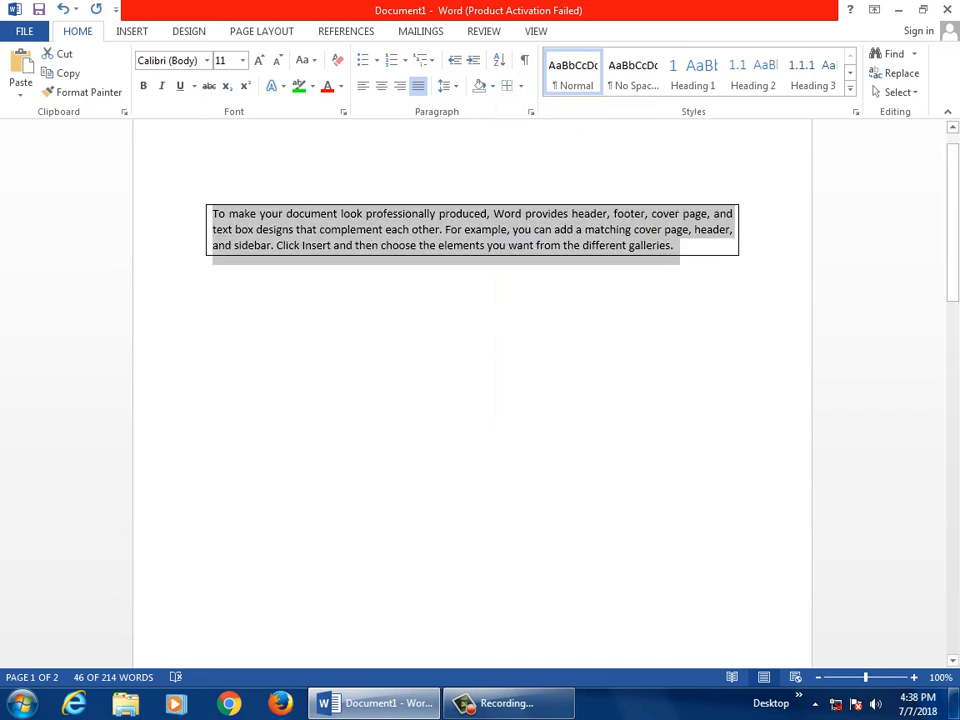
- Clear the borders from the "To make your document" paragraph, with the blank line above it included in the selection
{"action": "left_click", "coordinate": [212, 272]}
{"action": "left_click", "coordinate": [674, 246]}
{"action": "left_click_drag", "start_coordinate": [674, 246], "coordinate": [212, 188]}
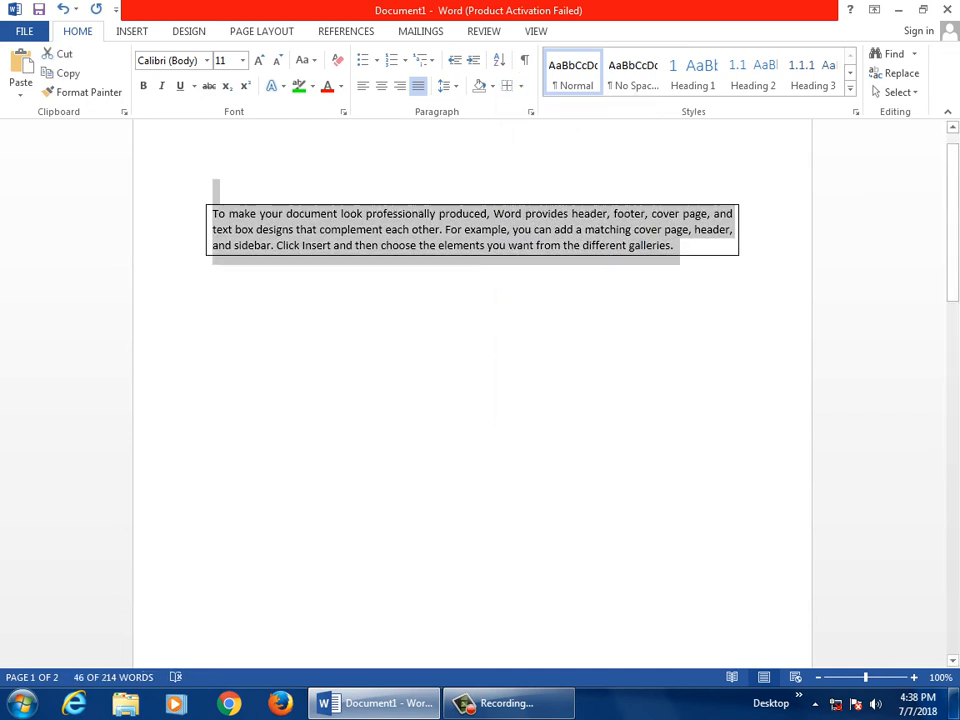
{"action": "left_click", "coordinate": [520, 86]}
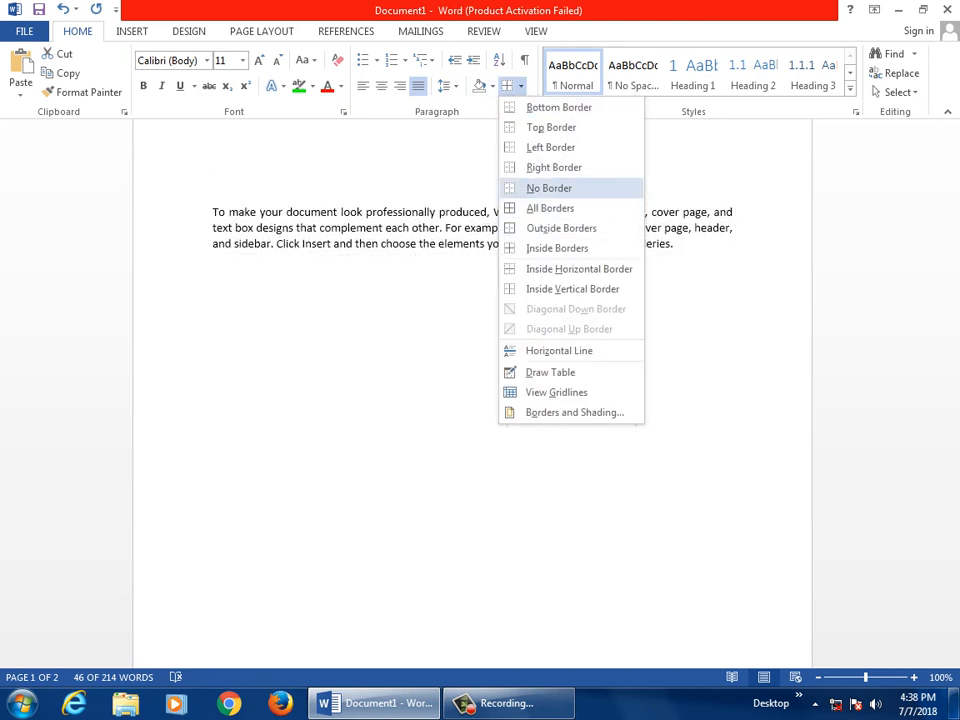
{"action": "left_click", "coordinate": [549, 188]}
- Apply Inside Borders between the blank line and the "To make your document" paragraph
{"action": "left_click", "coordinate": [520, 86]}
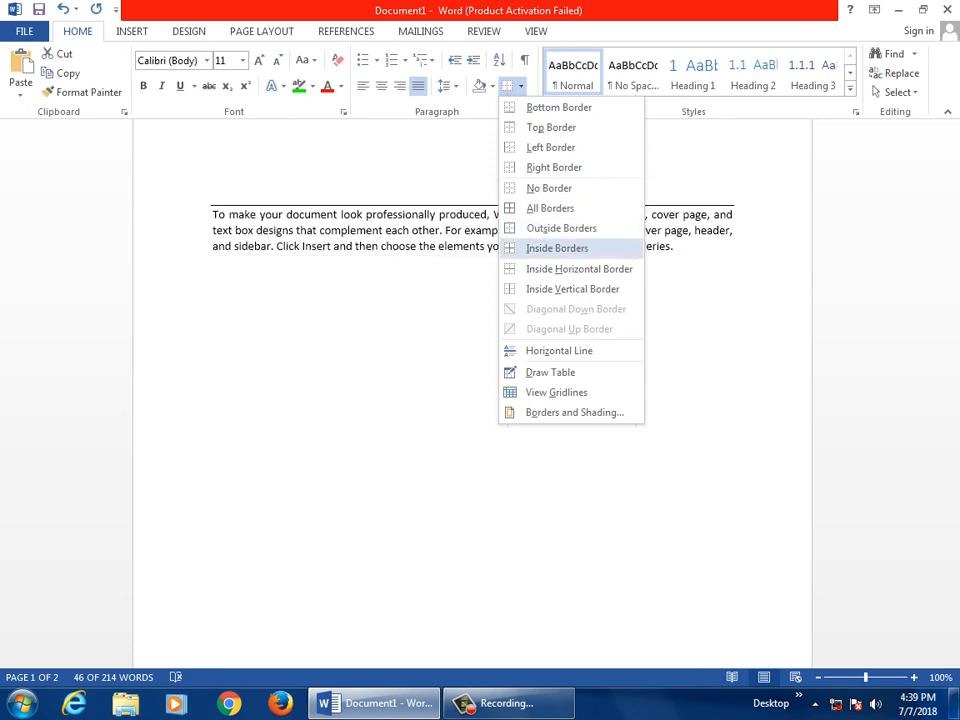
{"action": "left_click", "coordinate": [557, 248]}
{"action": "left_click", "coordinate": [213, 272]}
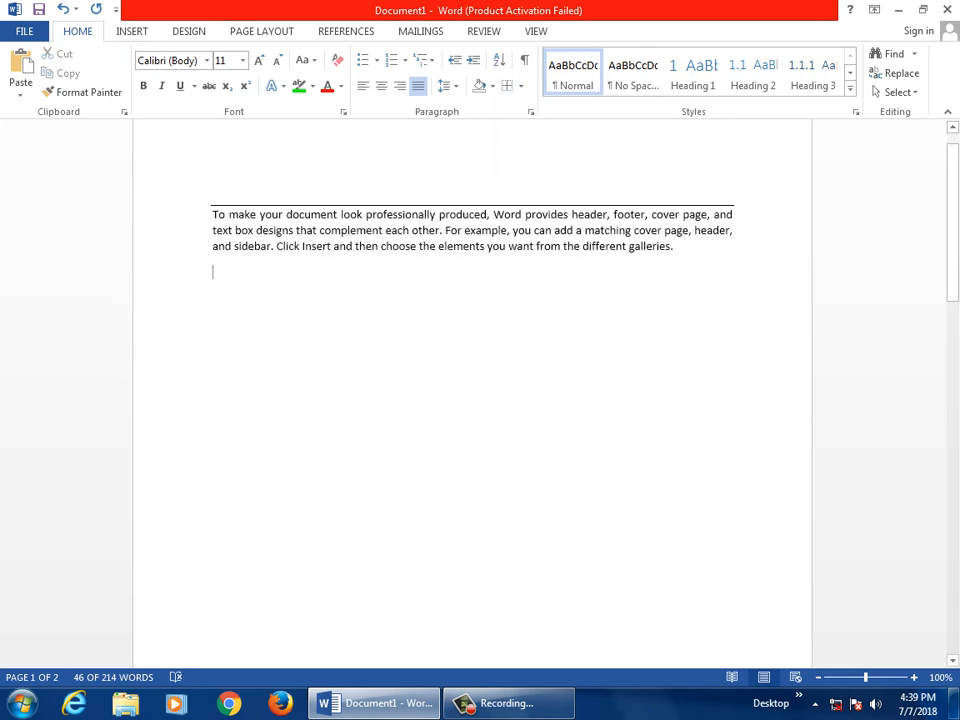
- Move the insertion point three lines further down below the paragraph, and turn the formatting marks on and off again
{"action": "key", "text": "Return"}
{"action": "key", "text": "Return"}
{"action": "key", "text": "Return"}
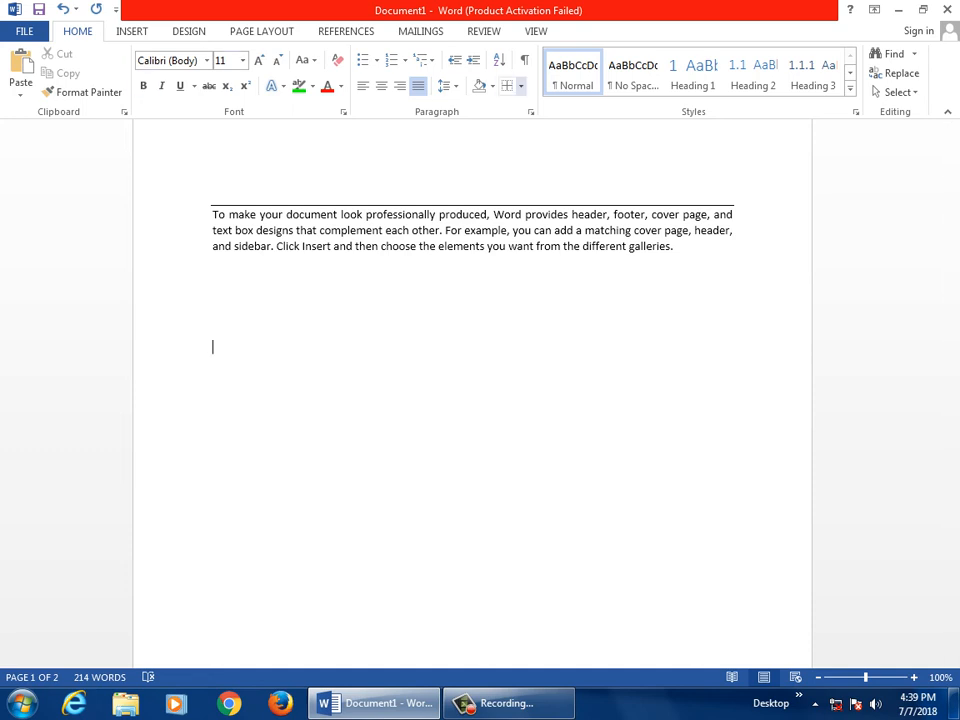
{"action": "left_click", "coordinate": [525, 60]}
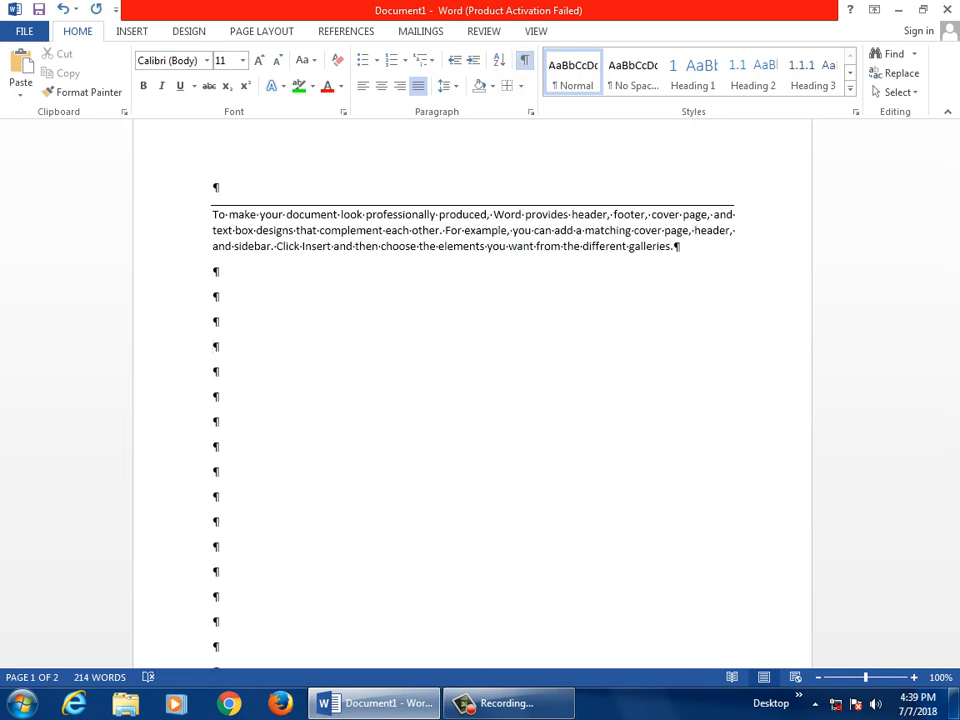
{"action": "left_click", "coordinate": [525, 60]}
- Insert a horizontal line three blank lines below the paragraph and stretch it to about 99 pt high
{"action": "left_click", "coordinate": [520, 86]}
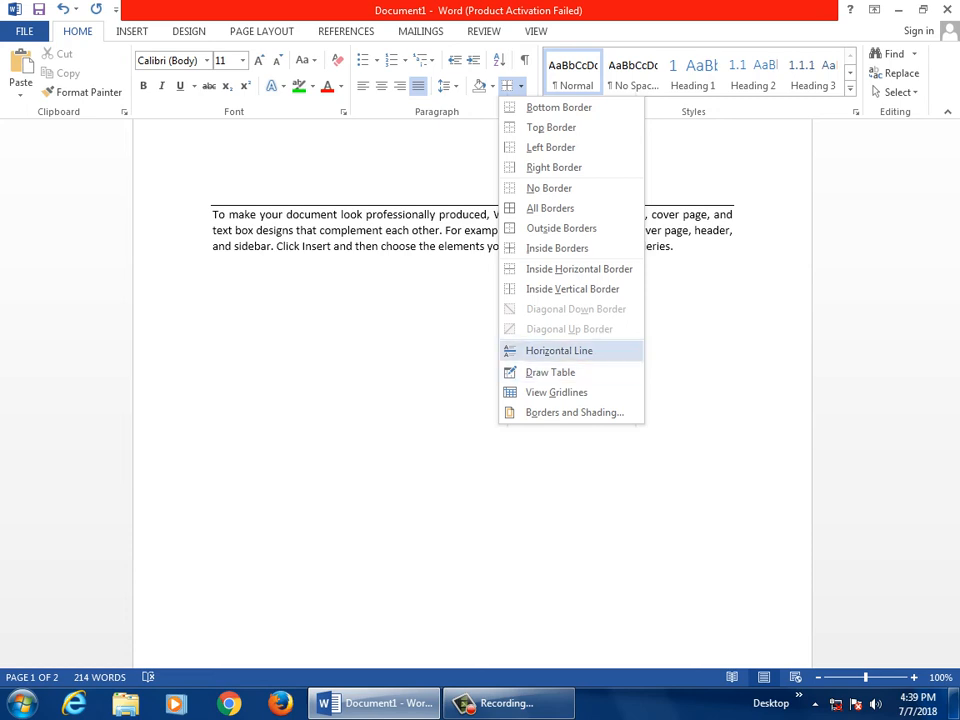
{"action": "left_click", "coordinate": [559, 350]}
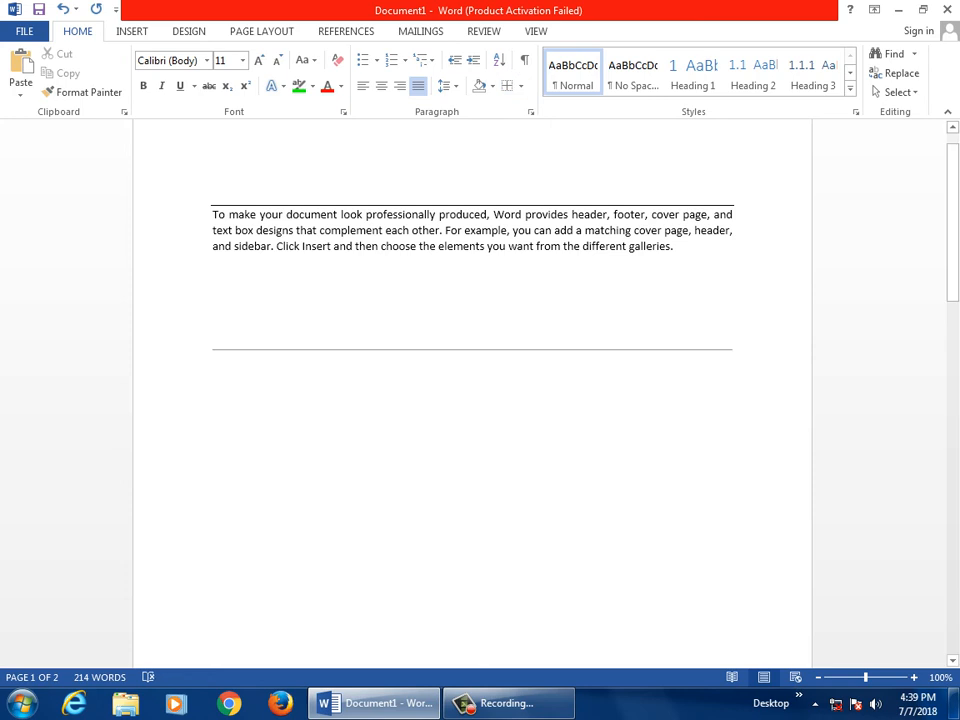
{"action": "key", "text": "shift+Left"}
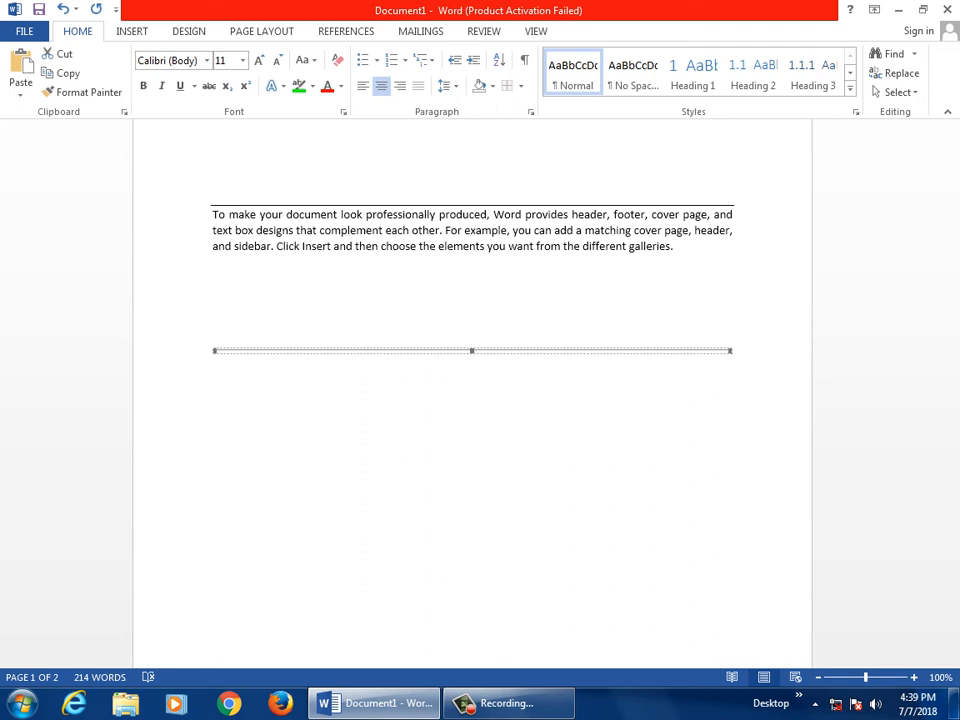
{"action": "left_click", "coordinate": [212, 420]}
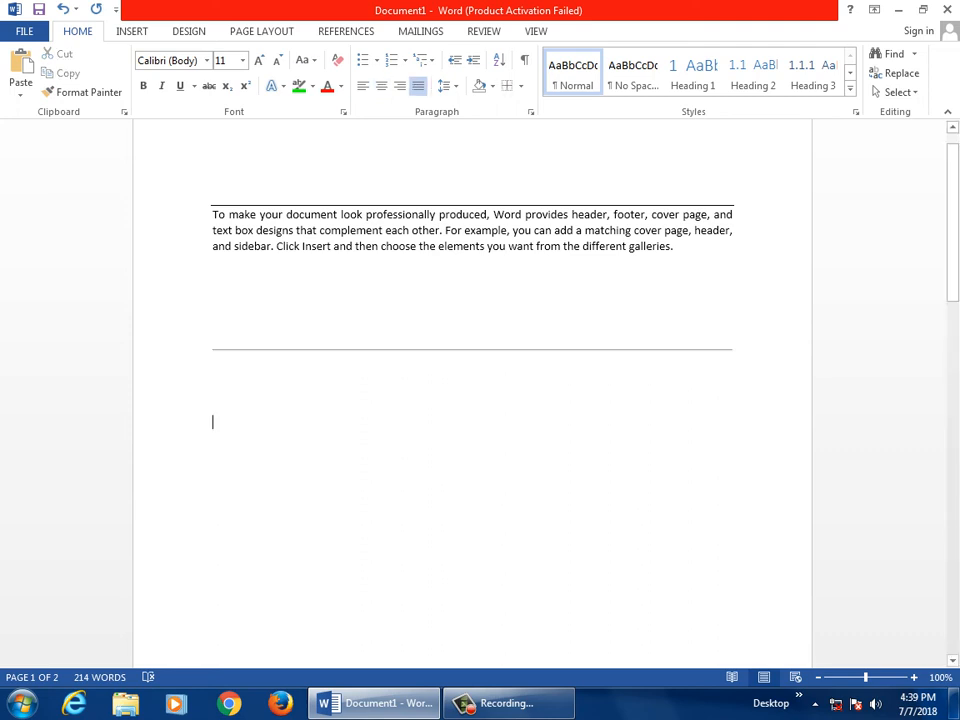
{"action": "left_click", "coordinate": [472, 350]}
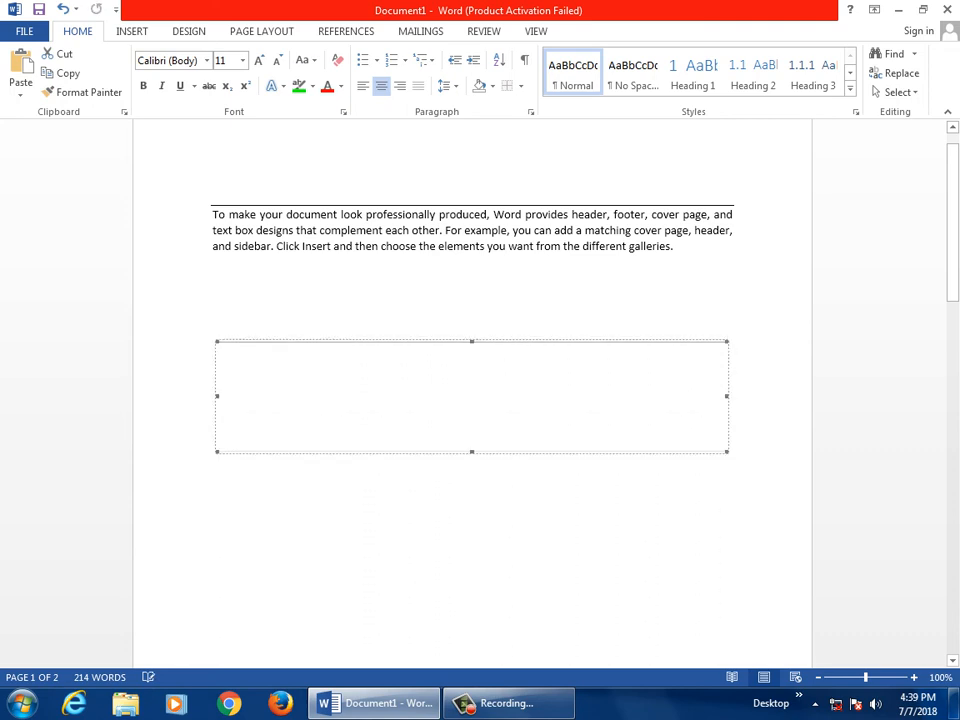
- Overwrite the selected horizontal line with "sdfsd" and undo the replacement
{"action": "type", "text": "sdfsd"}
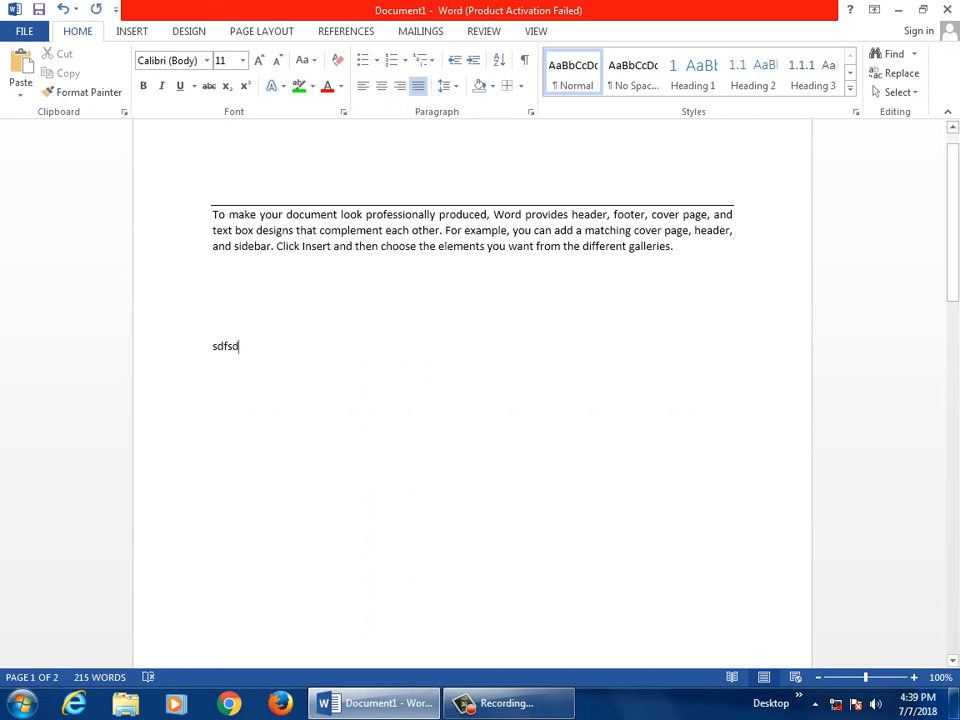
{"action": "key", "text": "ctrl+z"}
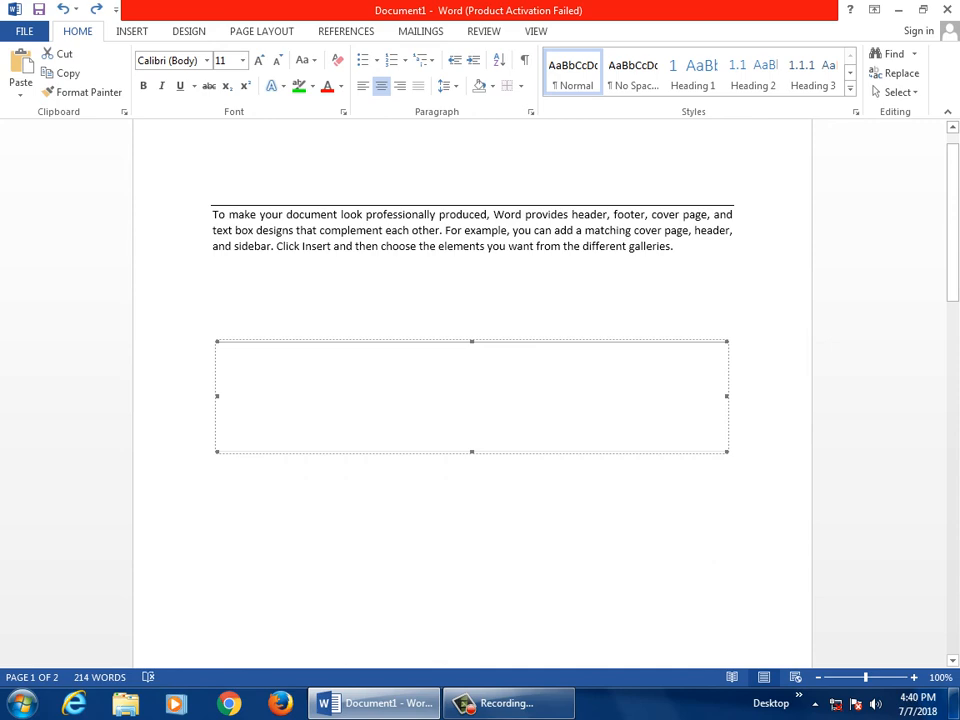
- Set the horizontal line's width to 50 percent and its height to 40 pt
{"action": "double_click", "coordinate": [471, 396]}
{"action": "left_click_drag", "start_coordinate": [443, 191], "coordinate": [687, 290]}
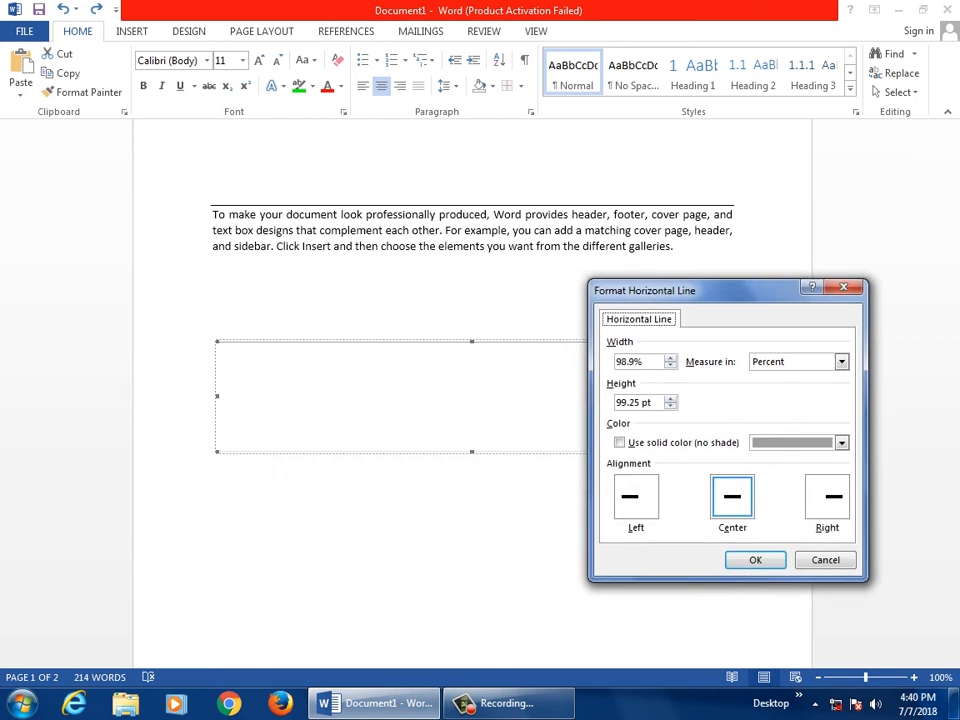
{"action": "key", "text": "Tab"}
{"action": "type", "text": "50"}
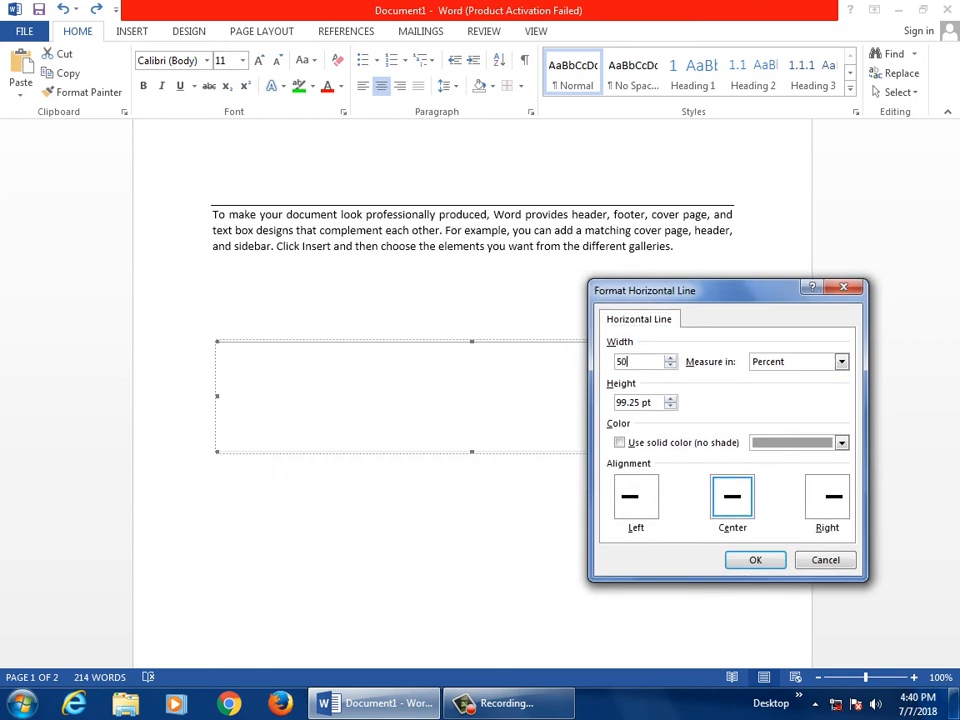
{"action": "left_click", "coordinate": [652, 402]}
{"action": "key", "text": "shift+Home"}
{"action": "type", "text": "40"}
{"action": "left_click", "coordinate": [841, 442]}
{"action": "left_click", "coordinate": [841, 442]}
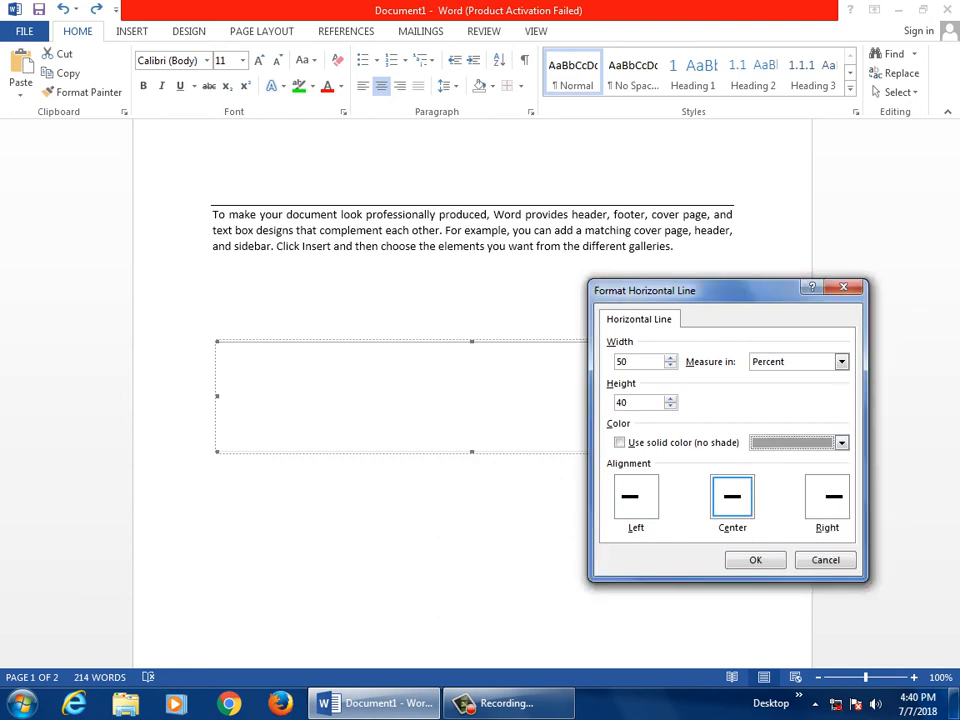
- Switch the measurement unit of the line's width to Inches and back to Percent
{"action": "left_click", "coordinate": [841, 361]}
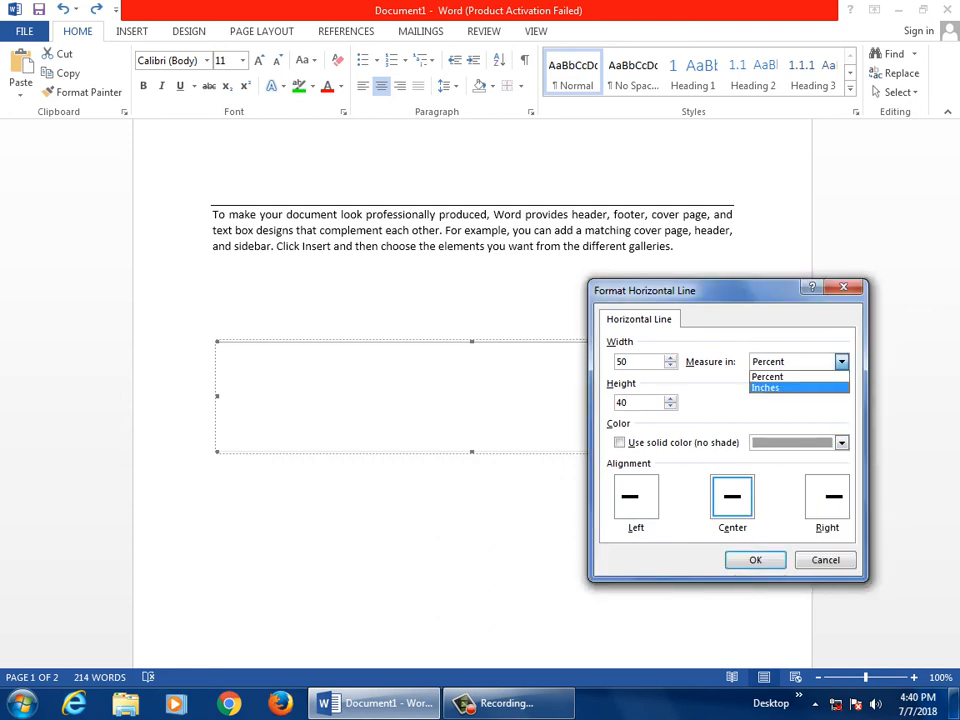
{"action": "key", "text": "Up"}
{"action": "key", "text": "Return"}
{"action": "left_click", "coordinate": [841, 361]}
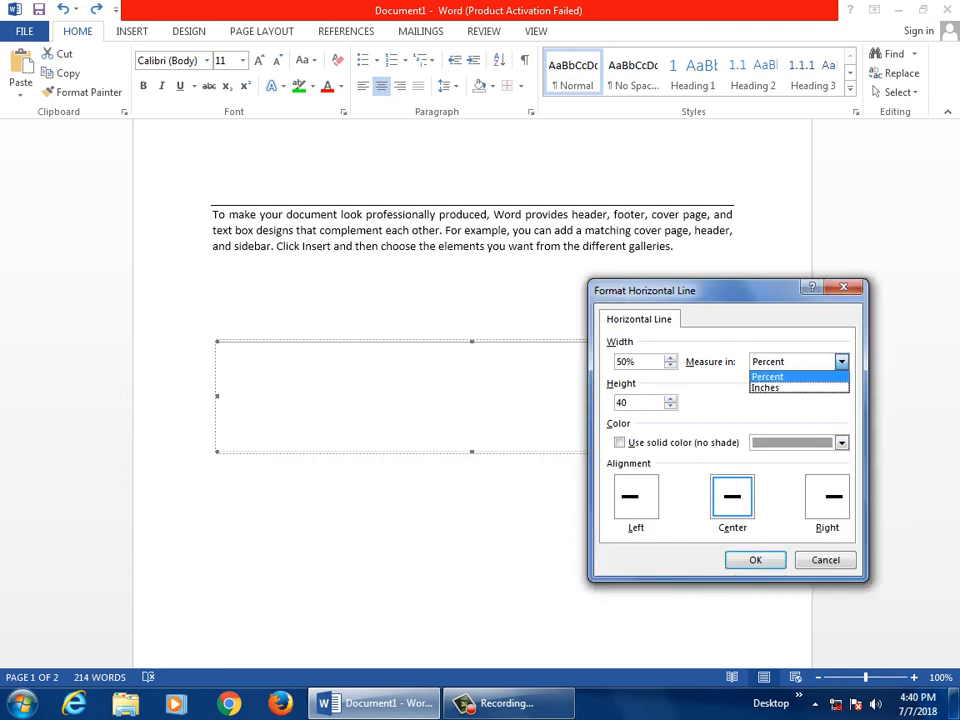
{"action": "key", "text": "Down"}
{"action": "key", "text": "Return"}
{"action": "left_click", "coordinate": [841, 361]}
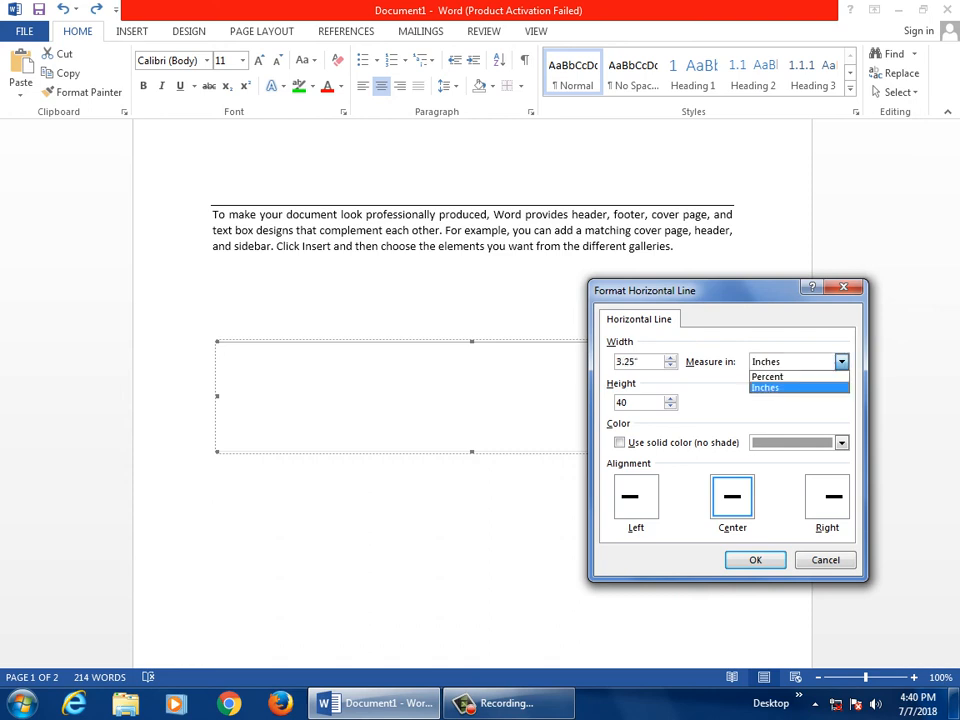
{"action": "key", "text": "Up"}
{"action": "key", "text": "Return"}
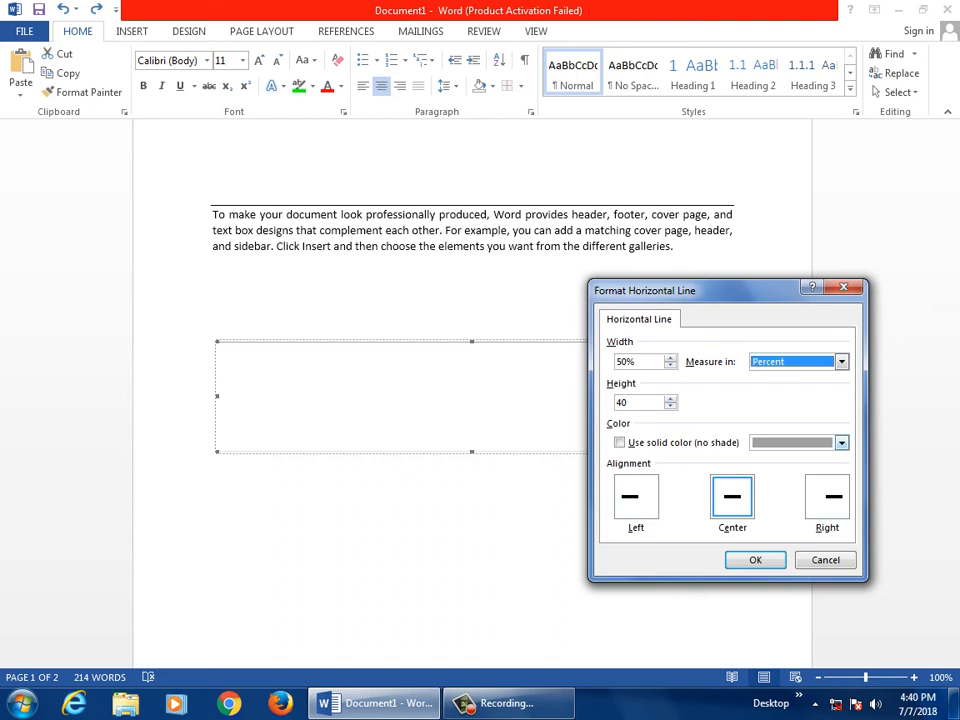
- Give the horizontal line a solid dark blue theme color and left alignment, and apply the formatting
{"action": "key", "text": "Tab"}
{"action": "key", "text": "Tab"}
{"action": "key", "text": "Tab"}
{"action": "key", "text": "alt+Down"}
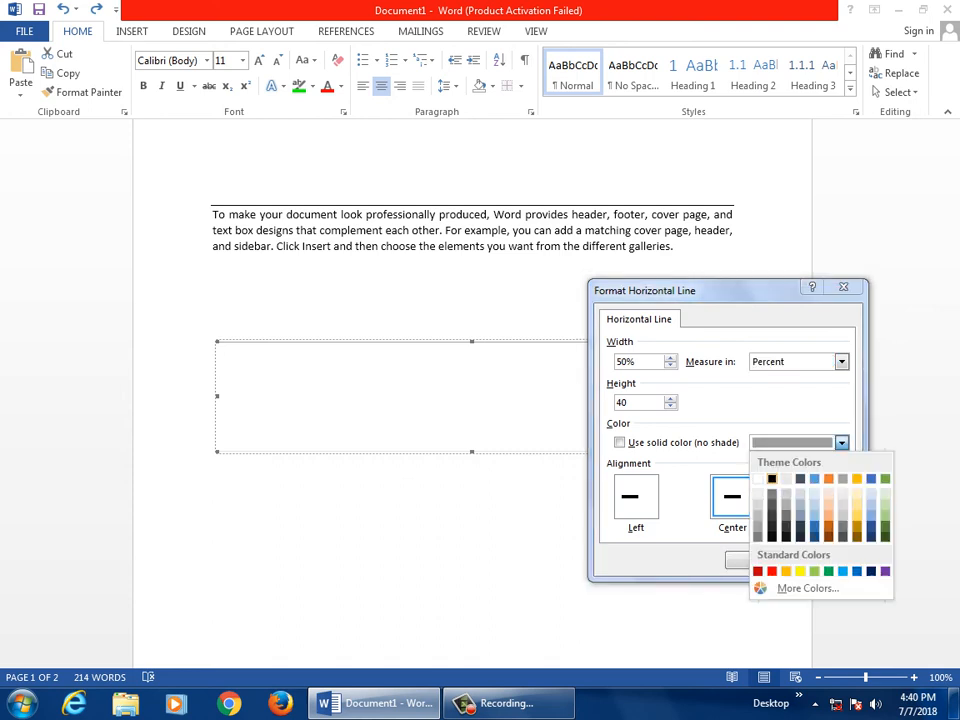
{"action": "key", "text": "Return"}
{"action": "key", "text": "alt+Down"}
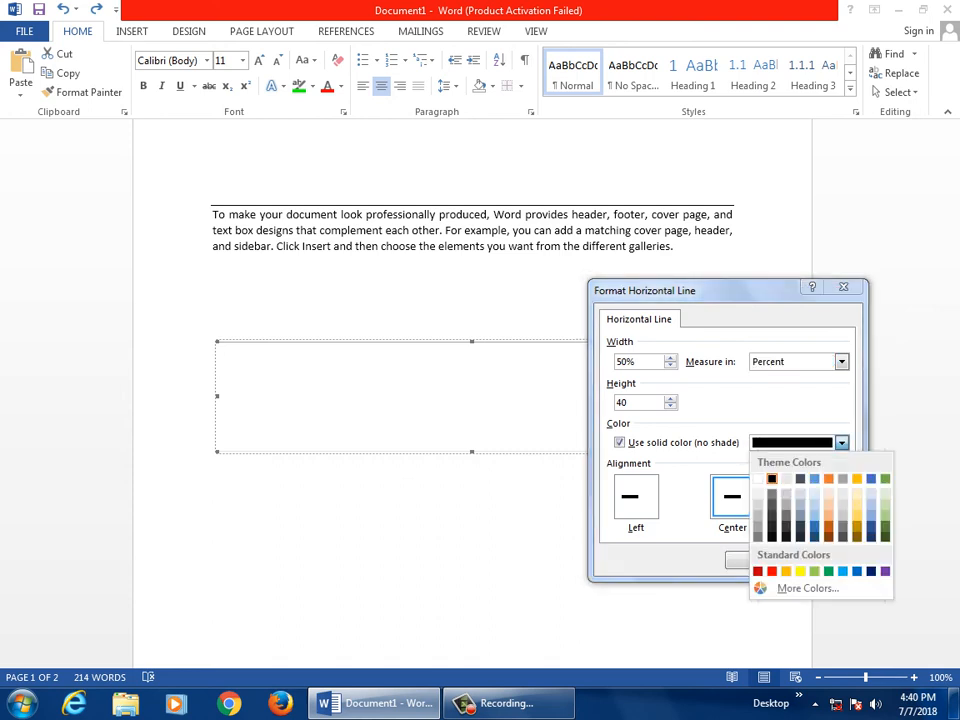
{"action": "key", "text": "Right"}
{"action": "key", "text": "Right"}
{"action": "key", "text": "Right"}
{"action": "key", "text": "Down"}
{"action": "key", "text": "Down"}
{"action": "key", "text": "Down"}
{"action": "key", "text": "Down"}
{"action": "key", "text": "Return"}
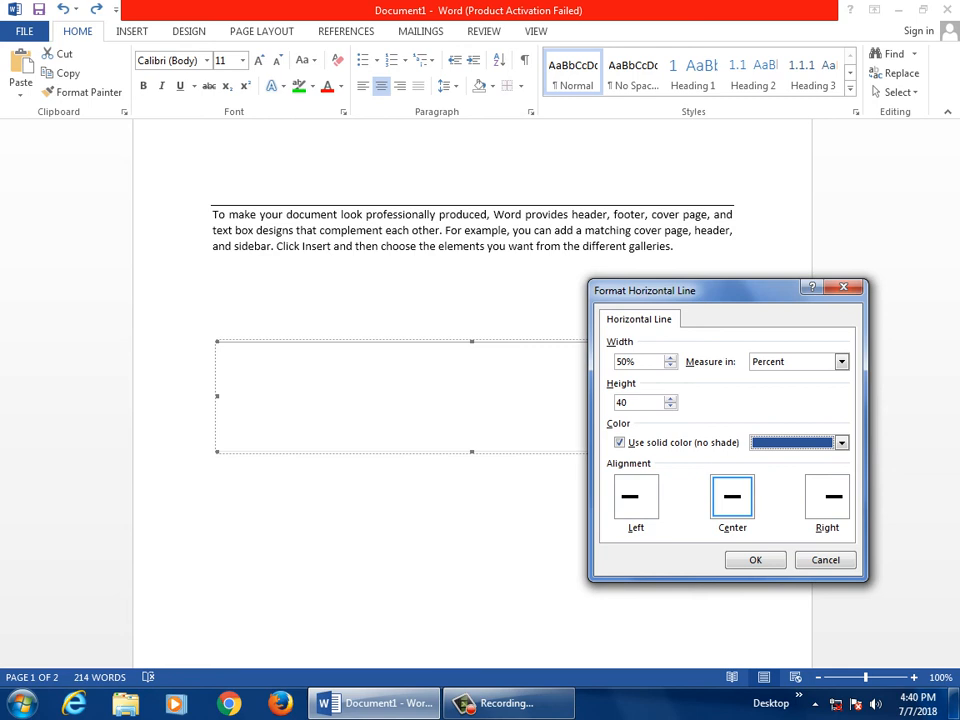
{"action": "key", "text": "alt+l"}
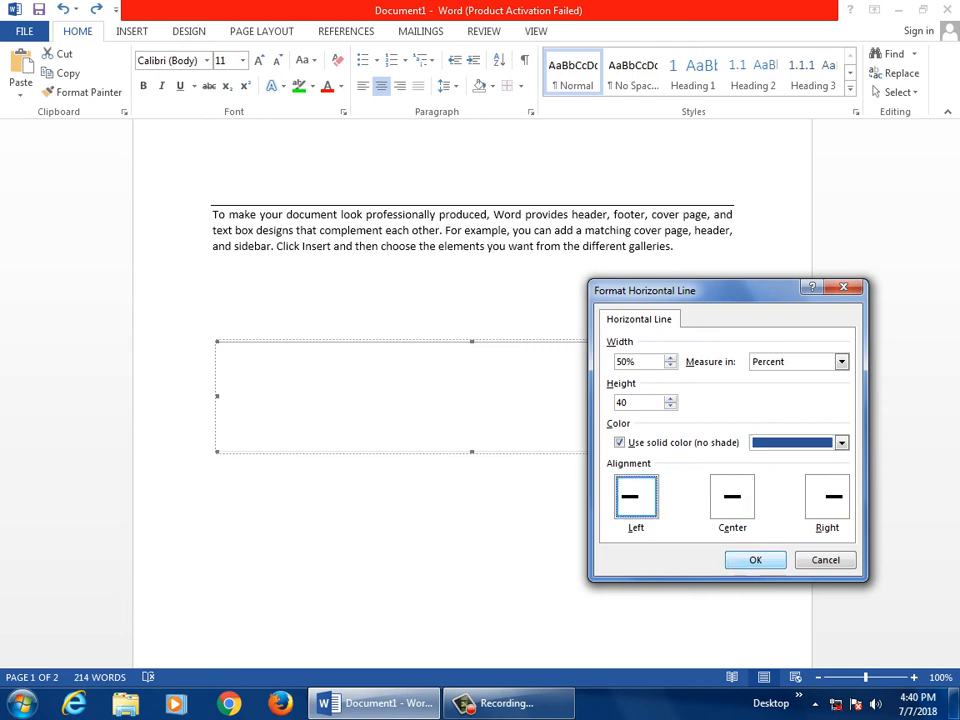
{"action": "key", "text": "Return"}
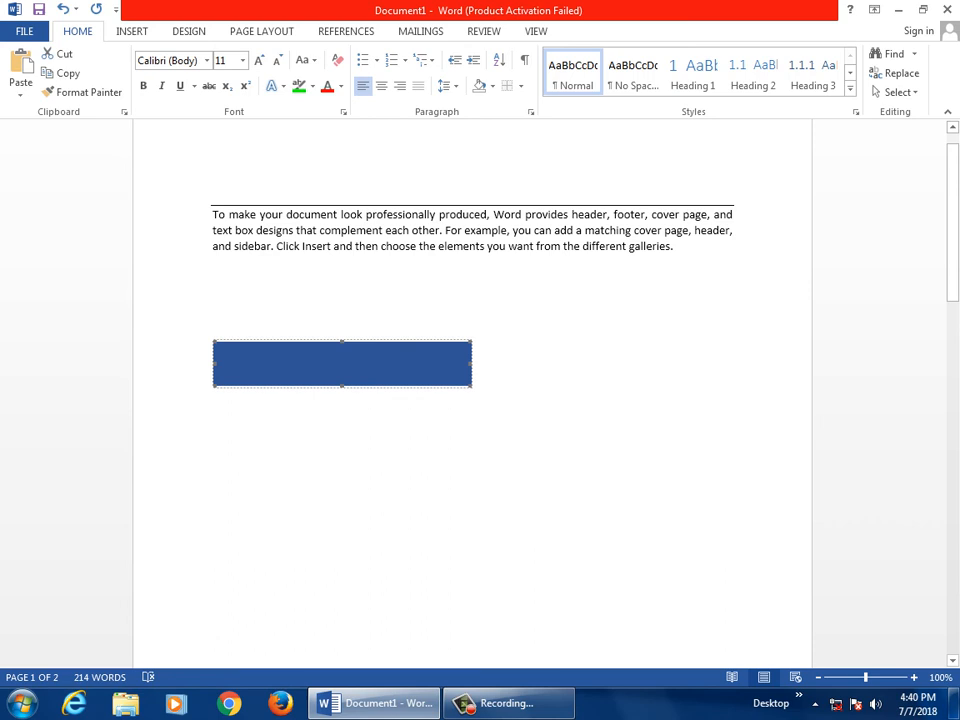
- Align the blue horizontal line to the right
{"action": "double_click", "coordinate": [342, 364]}
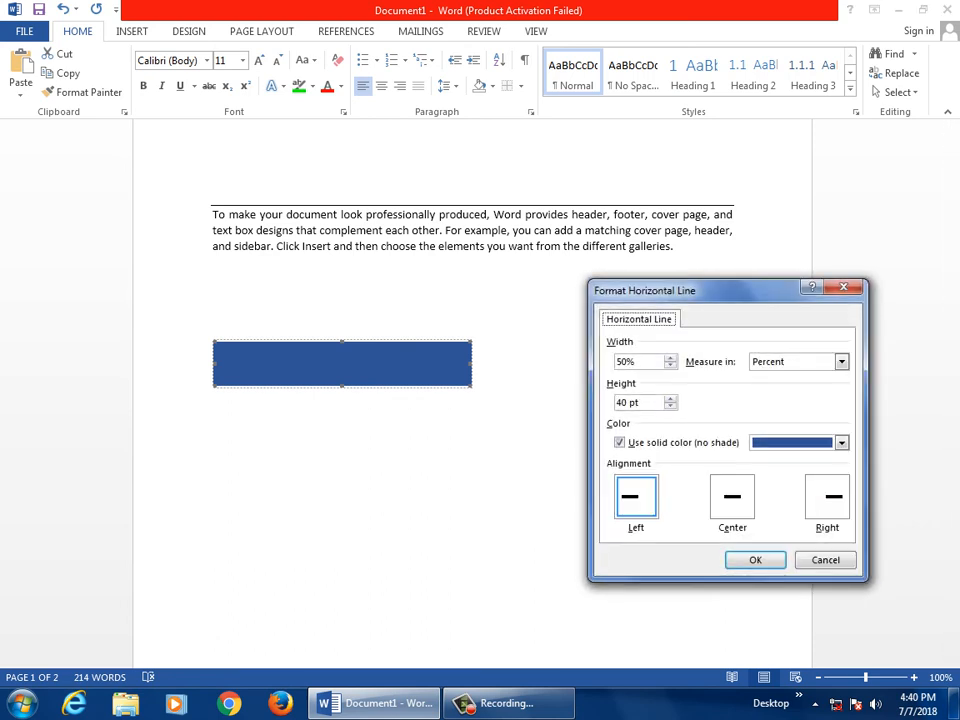
{"action": "left_click", "coordinate": [827, 497]}
{"action": "key", "text": "Return"}
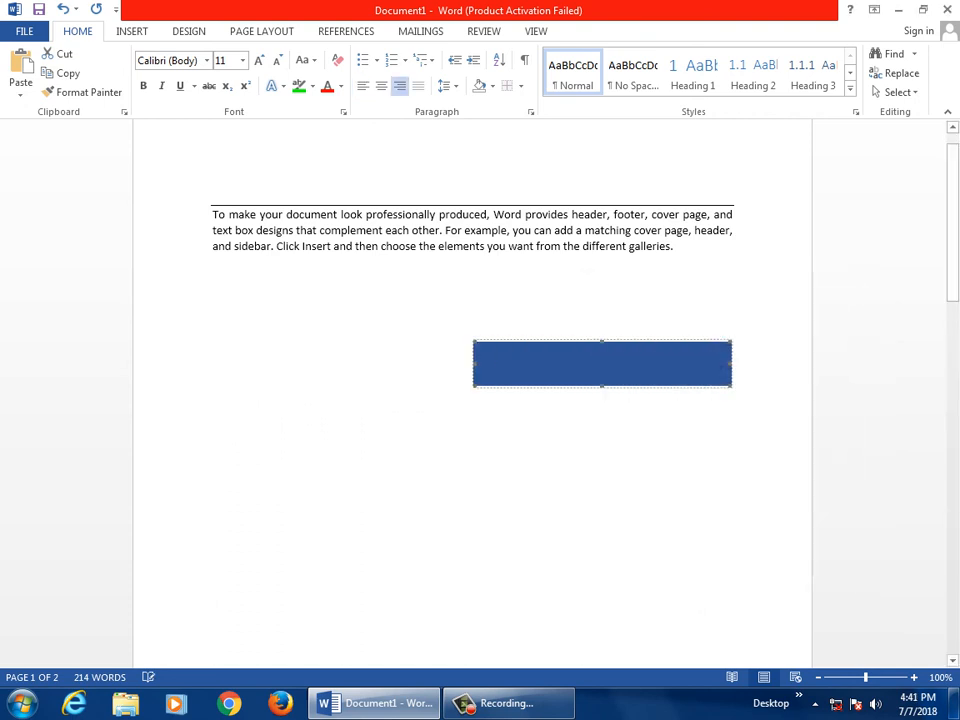
- Check the line spacing choices for the blue horizontal line and change its alignment to Center
{"action": "left_click", "coordinate": [449, 86]}
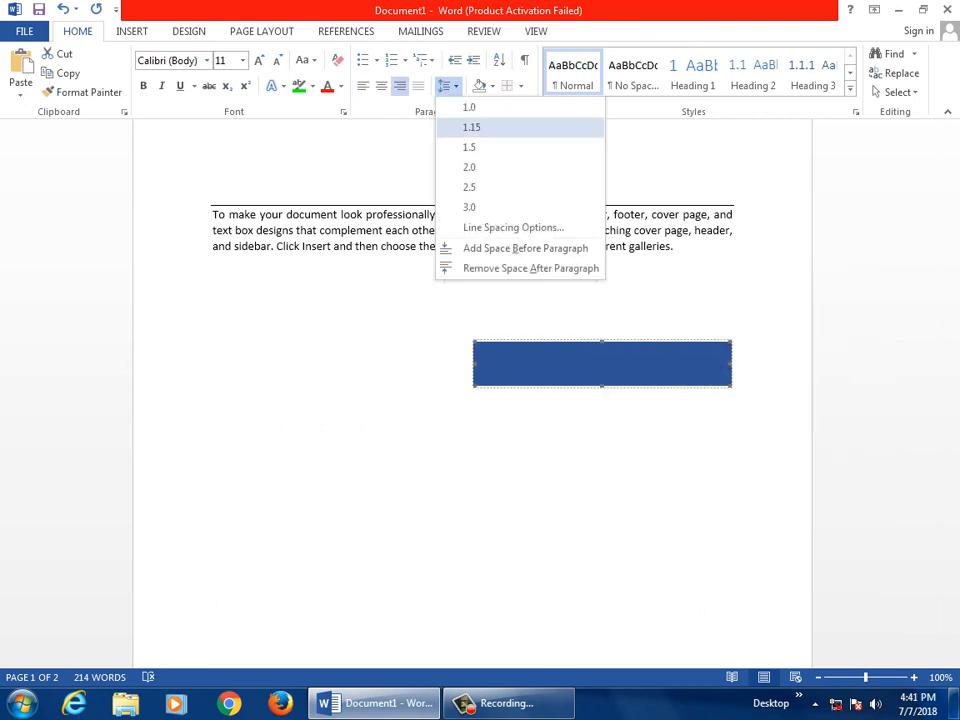
{"action": "left_click", "coordinate": [468, 127]}
{"action": "double_click", "coordinate": [602, 364]}
{"action": "left_click", "coordinate": [733, 496]}
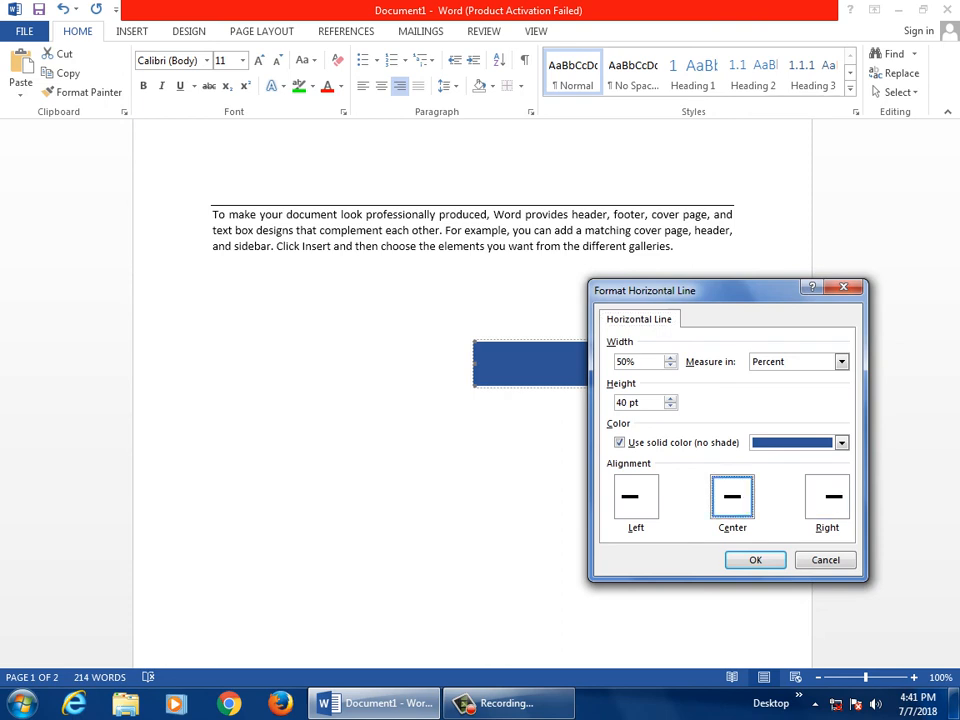
{"action": "left_click", "coordinate": [755, 559]}
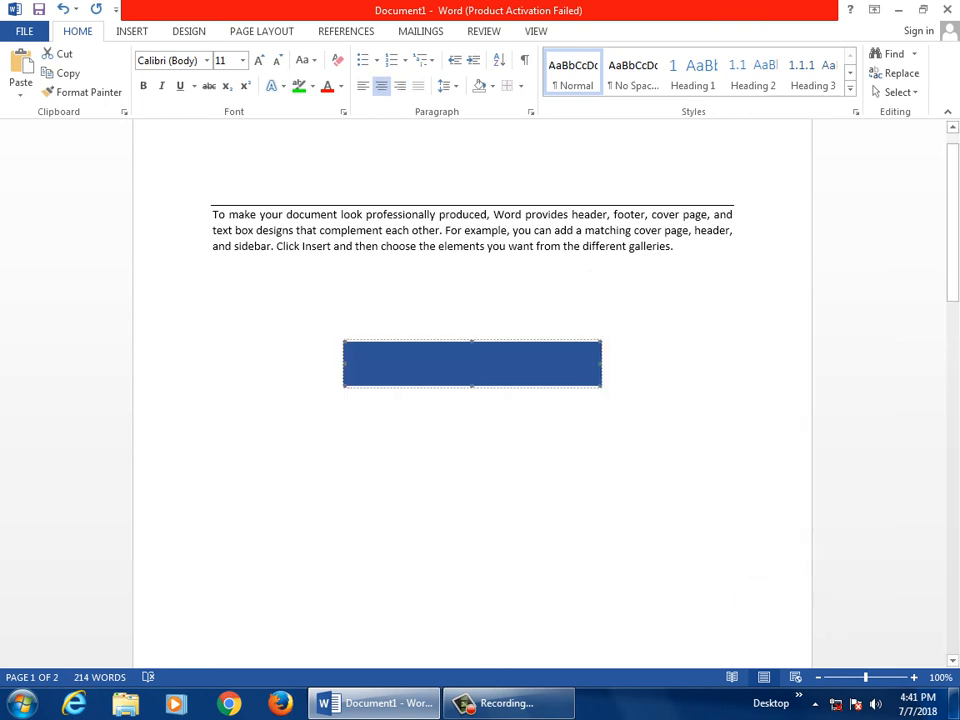
- Reduce the horizontal line to 10 percent width and 5 pt height
{"action": "double_click", "coordinate": [472, 364]}
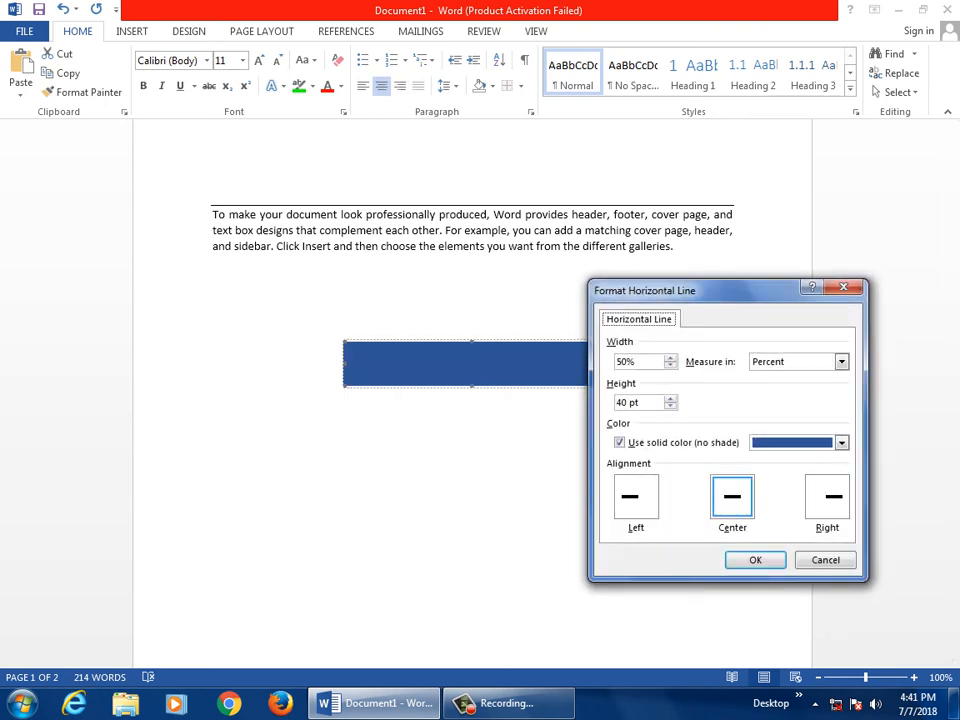
{"action": "key", "text": "Tab"}
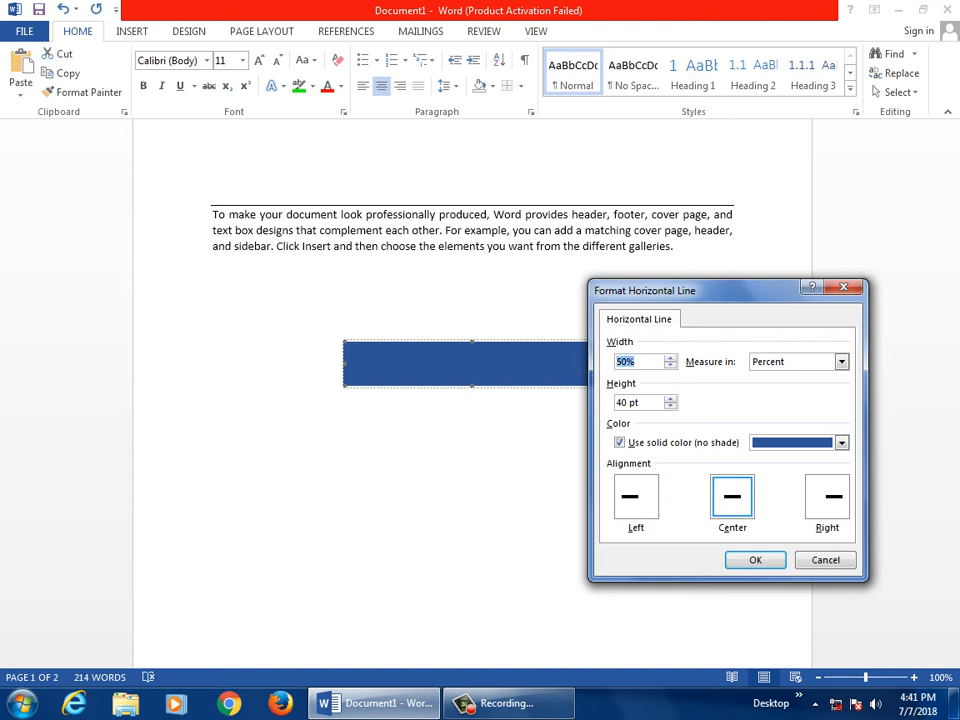
{"action": "type", "text": "10"}
{"action": "key", "text": "Tab"}
{"action": "type", "text": "5"}
{"action": "key", "text": "Return"}
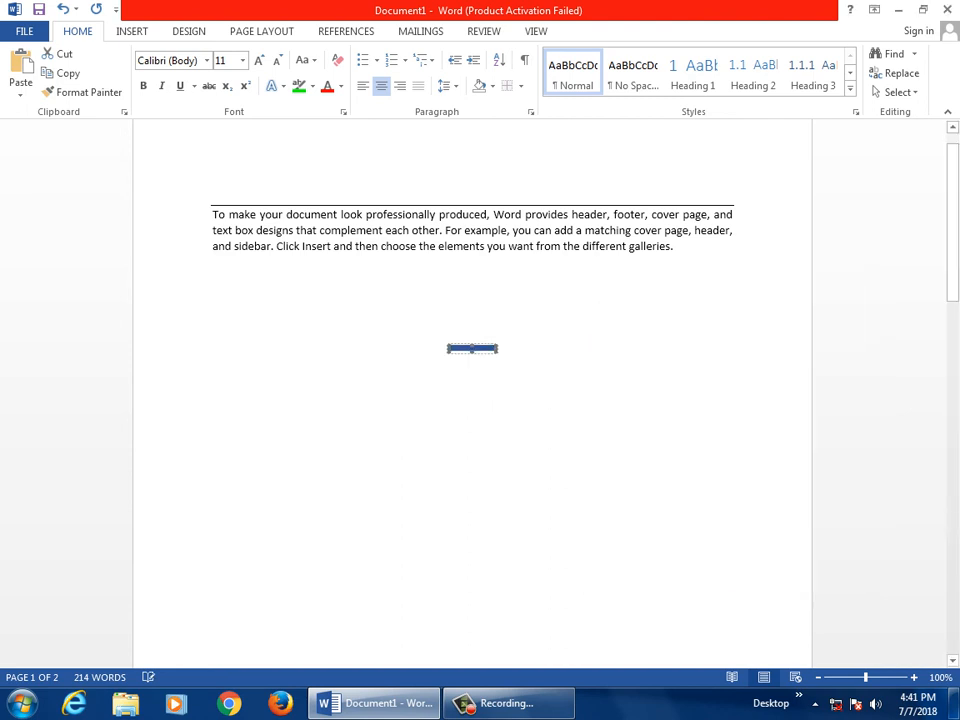
- Stretch the horizontal line into a thick bar about 60% of the text width, and place the insertion point below it
{"action": "left_click", "coordinate": [472, 348]}
{"action": "left_click_drag", "start_coordinate": [496, 348], "coordinate": [769, 351]}
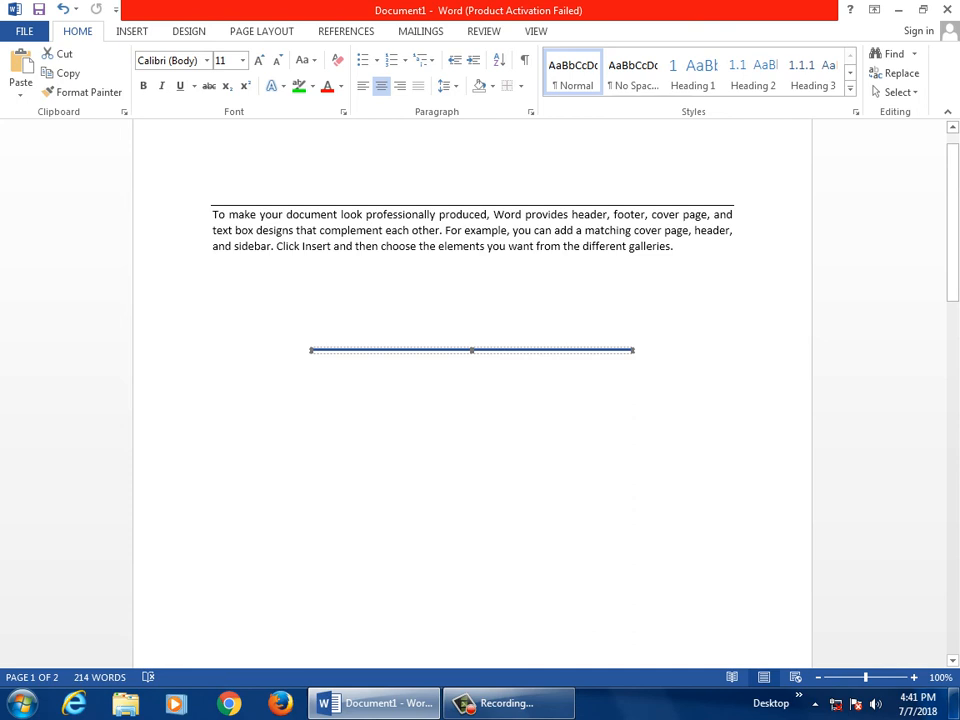
{"action": "left_click_drag", "start_coordinate": [472, 351], "coordinate": [472, 388]}
{"action": "left_click", "coordinate": [213, 381]}
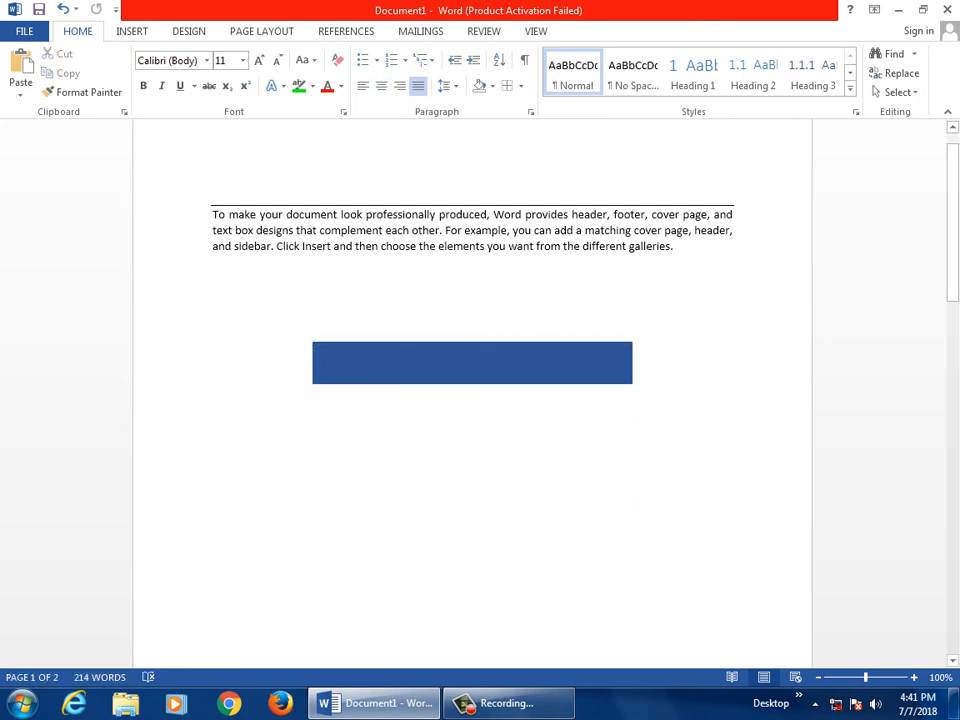
- Draw a single-cell table about 6.5" wide and 1.7" high below the blue bar
{"action": "left_click", "coordinate": [520, 86]}
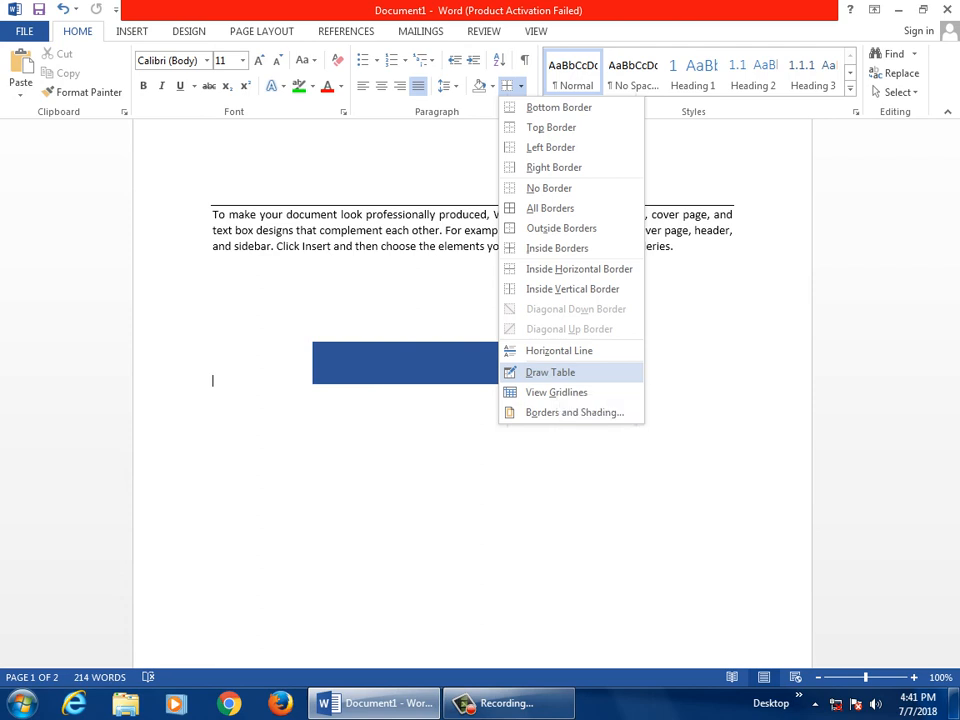
{"action": "left_click", "coordinate": [550, 372]}
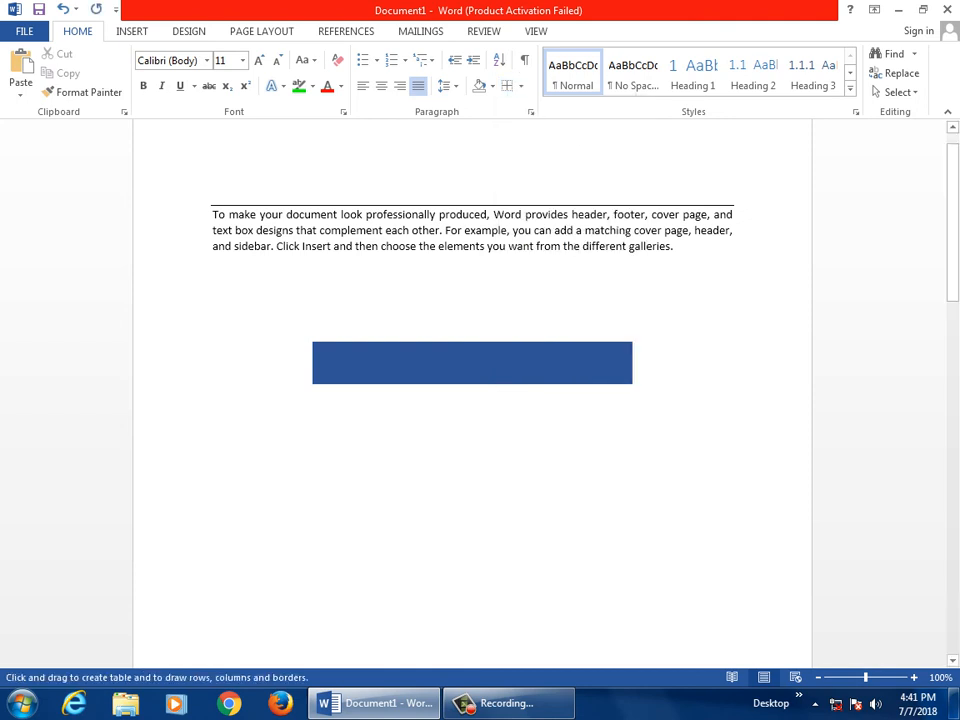
{"action": "mouse_move", "coordinate": [226, 450]}
{"action": "left_mouse_down"}
{"action": "mouse_move", "coordinate": [604, 608]}
{"action": "mouse_move", "coordinate": [744, 598]}
{"action": "left_mouse_up"}
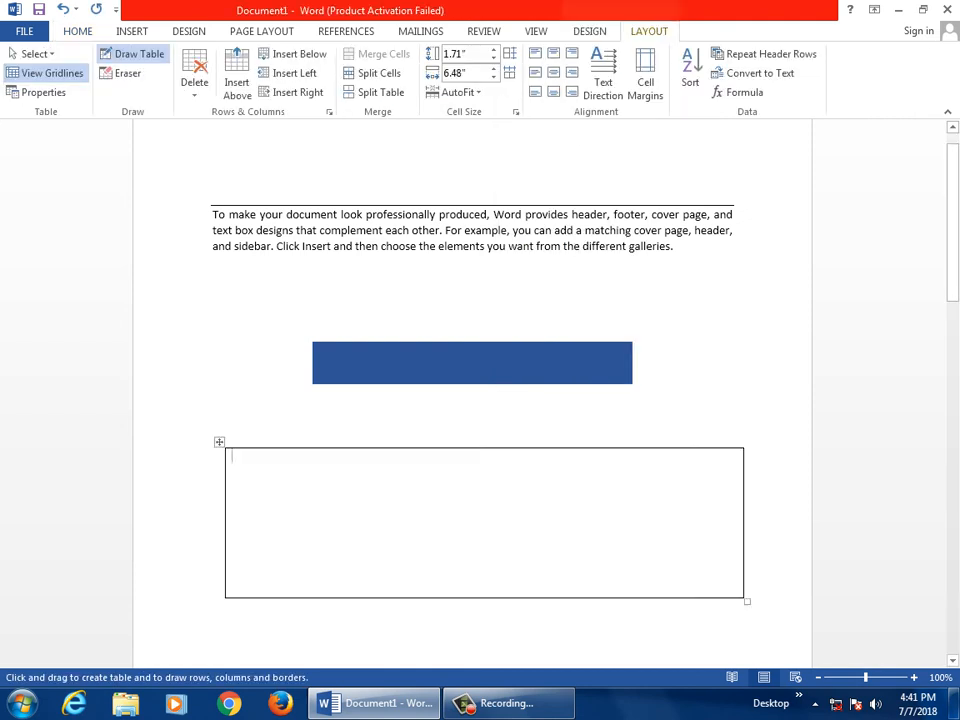
{"action": "scroll", "coordinate": [480, 400], "scroll_direction": "down", "scroll_amount": 2}
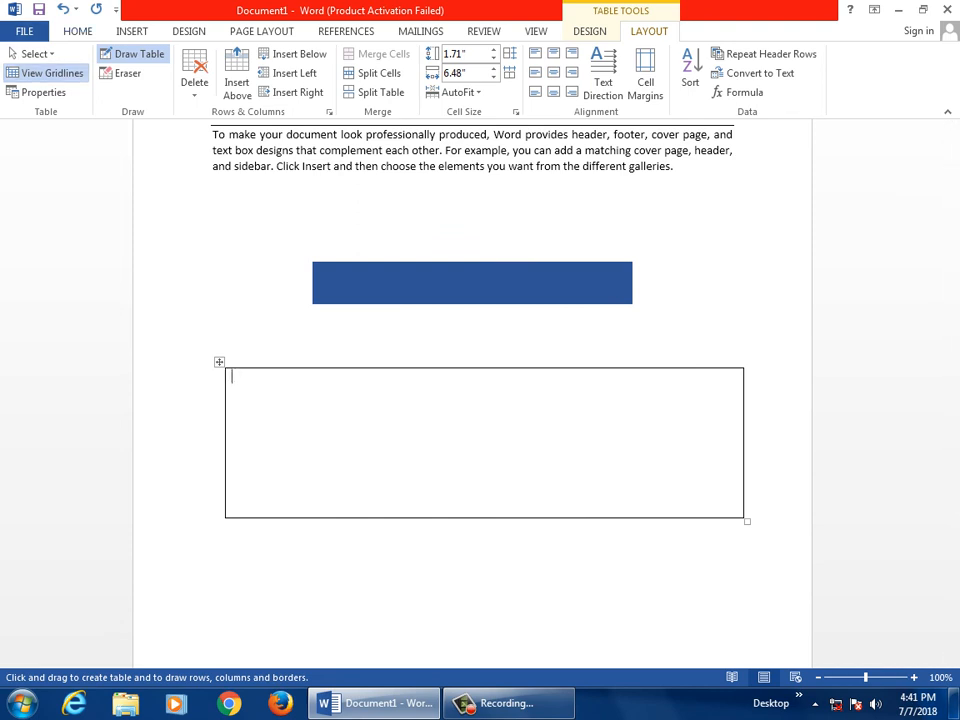
- Place the insertion point inside the drawn table and toggle the display of table gridlines
{"action": "right_click", "coordinate": [373, 403]}
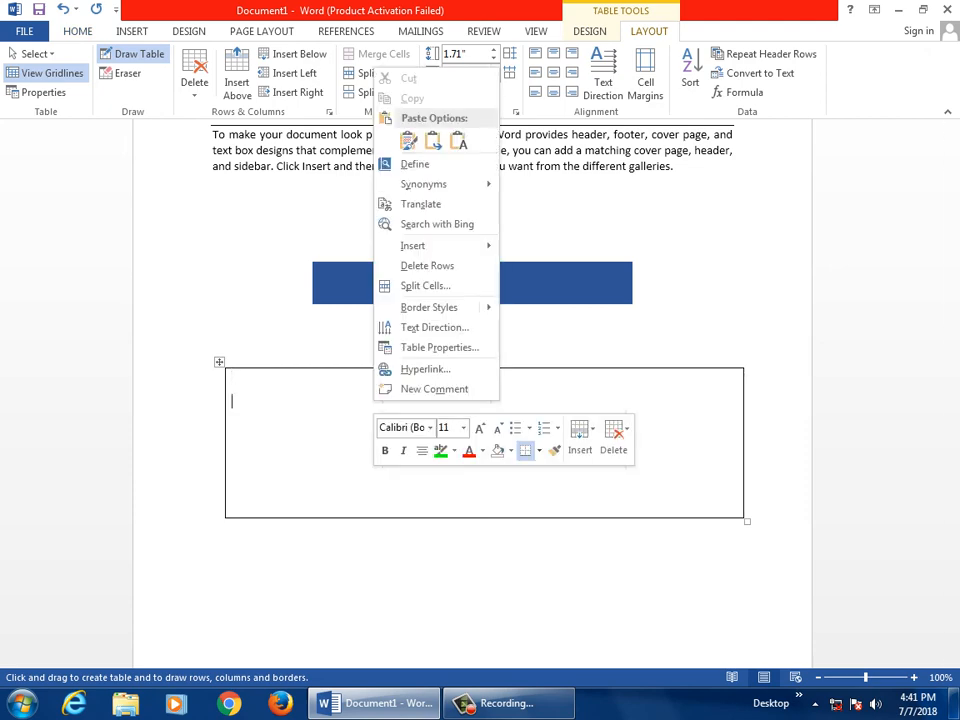
{"action": "left_click", "coordinate": [24, 31]}
{"action": "left_click", "coordinate": [33, 28]}
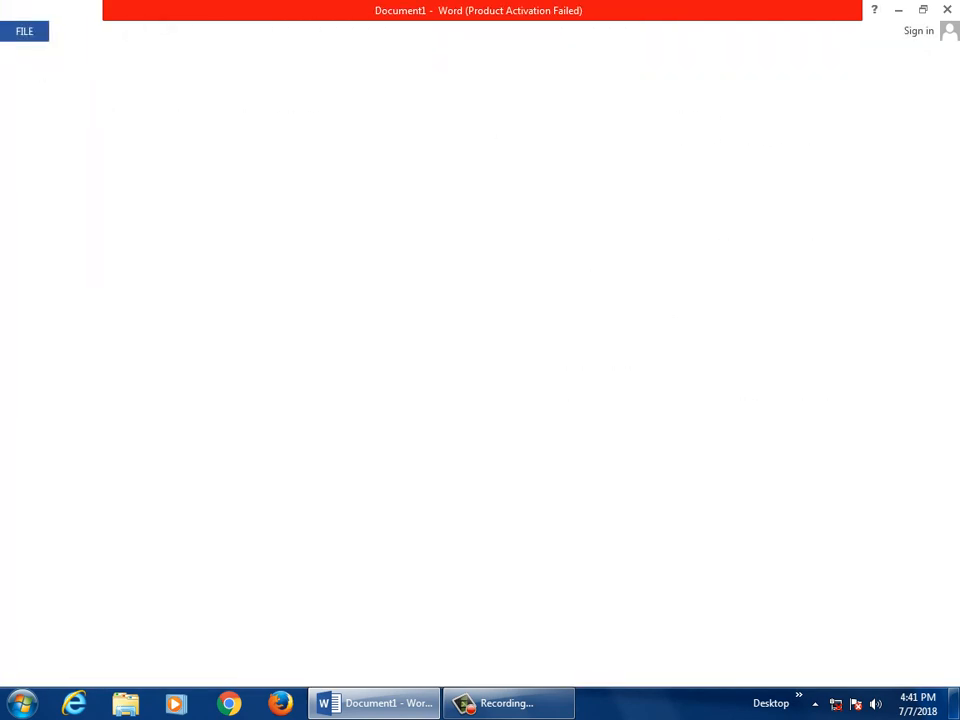
{"action": "left_click", "coordinate": [77, 31]}
{"action": "left_click", "coordinate": [520, 86]}
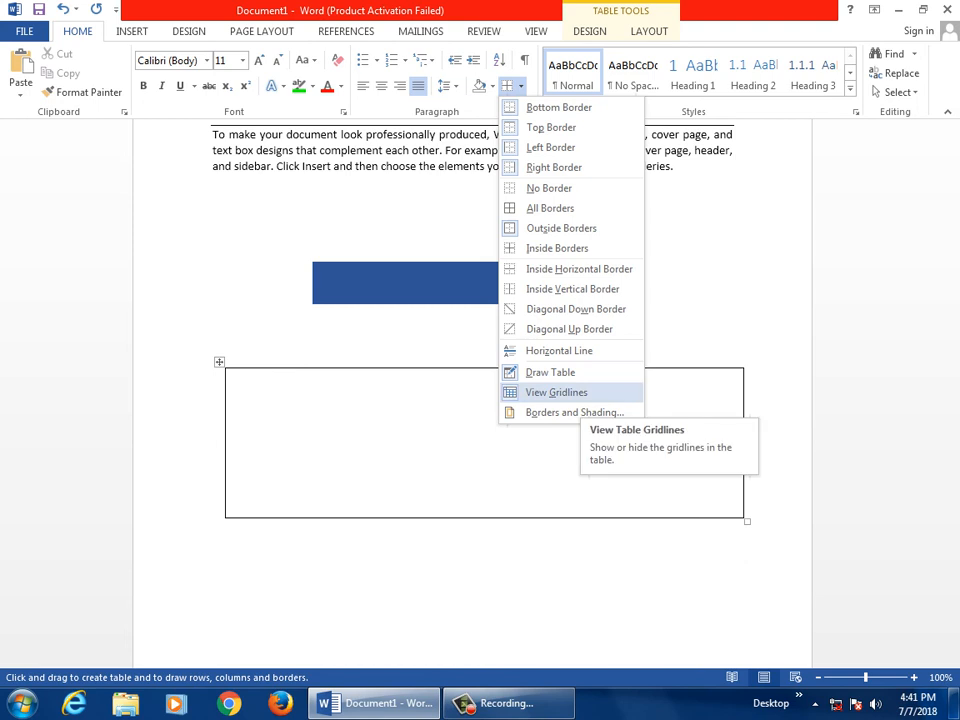
{"action": "left_click", "coordinate": [556, 392]}
- Enter "cvxc" in the table cell and delete it again
{"action": "type", "text": "cvxc"}
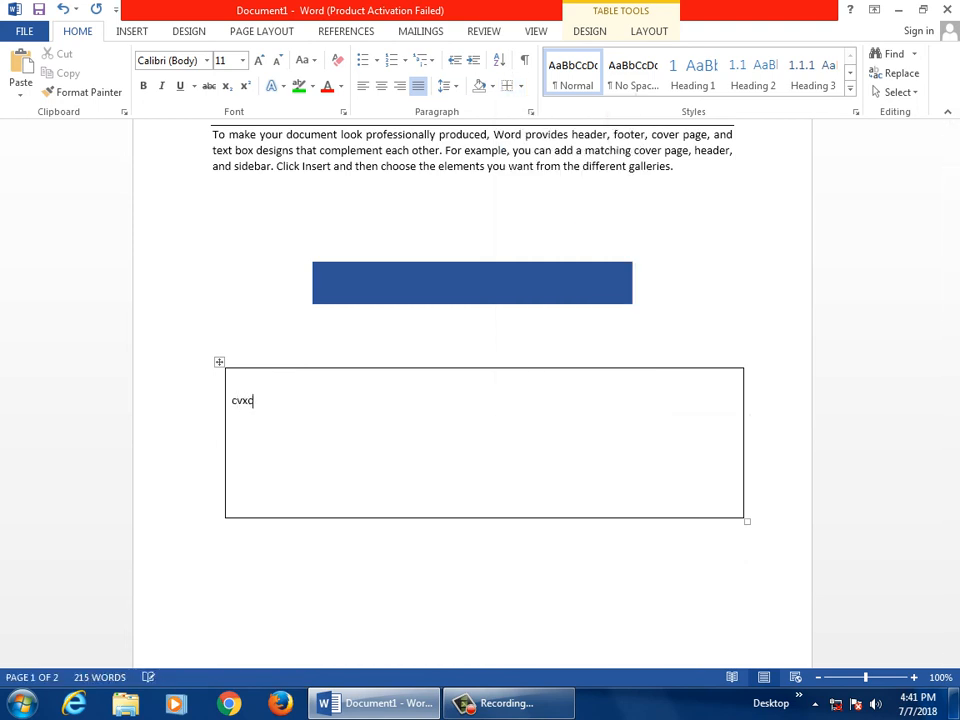
{"action": "key", "text": "BackSpace"}
{"action": "key", "text": "BackSpace"}
{"action": "key", "text": "BackSpace"}
{"action": "key", "text": "BackSpace"}
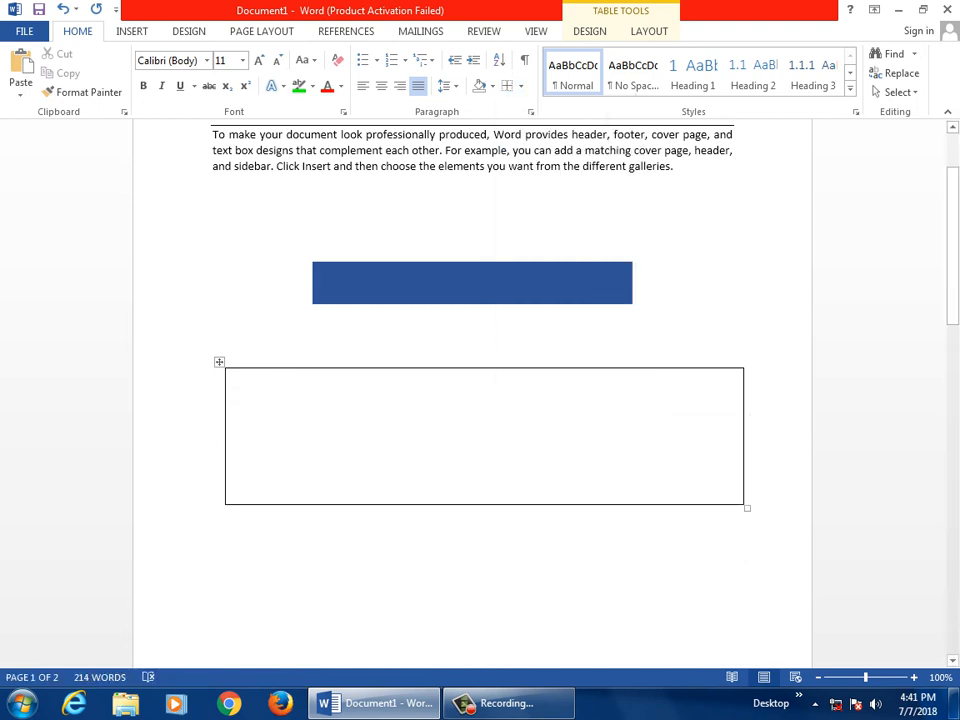
- Preview the Diagonal Down Border on the table cell without applying it, and collapse the ribbon
{"action": "left_click", "coordinate": [520, 86]}
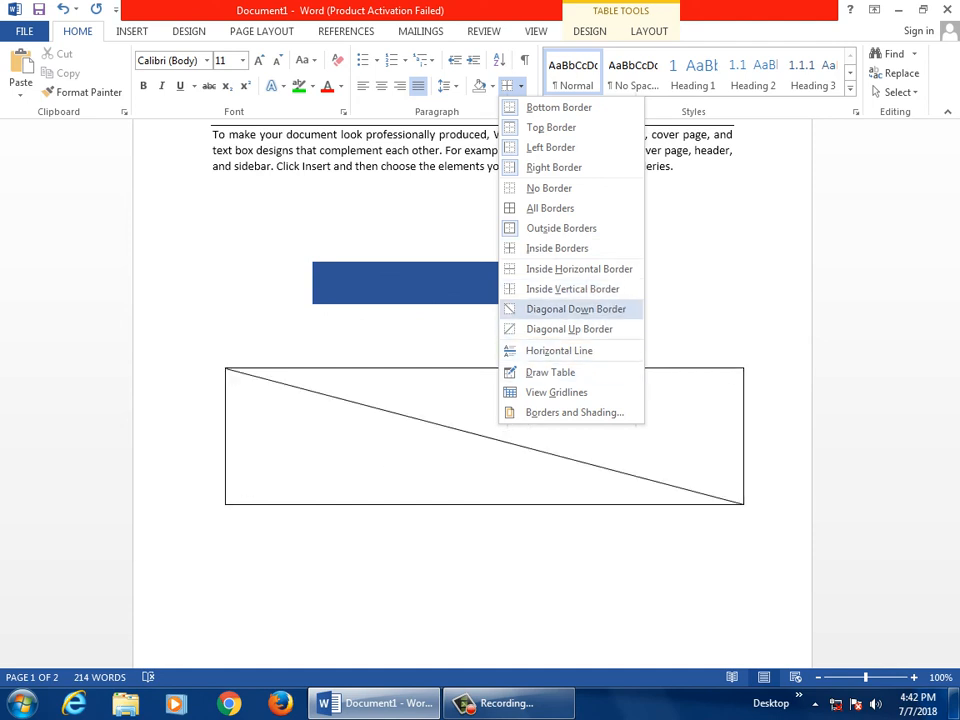
{"action": "left_click", "coordinate": [690, 395]}
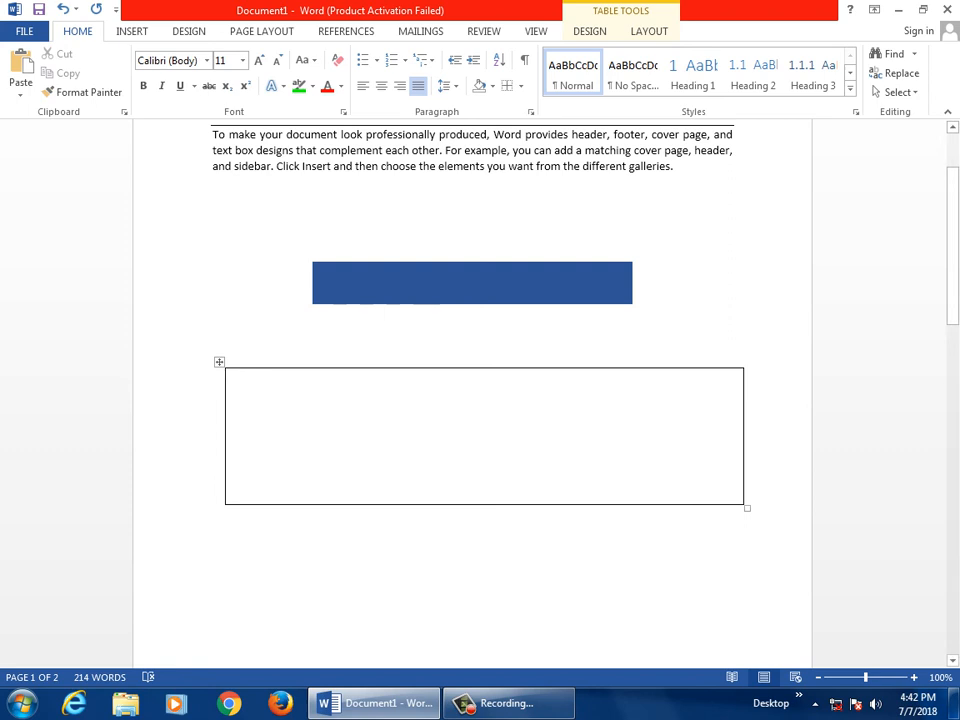
{"action": "left_click", "coordinate": [521, 87]}
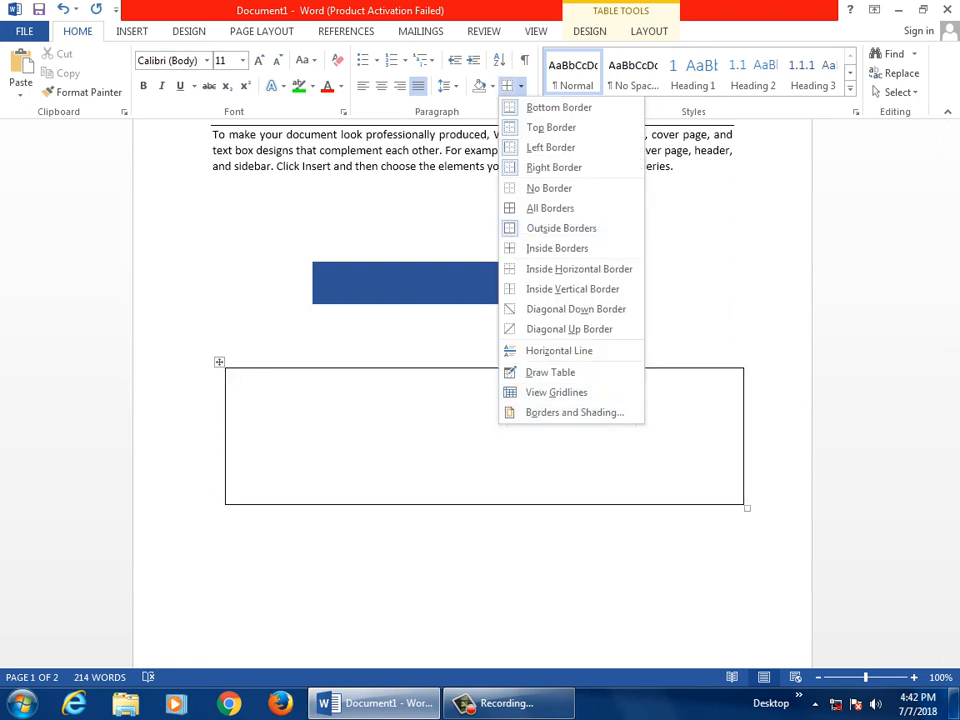
{"action": "left_click", "coordinate": [132, 32]}
{"action": "double_click", "coordinate": [132, 32]}
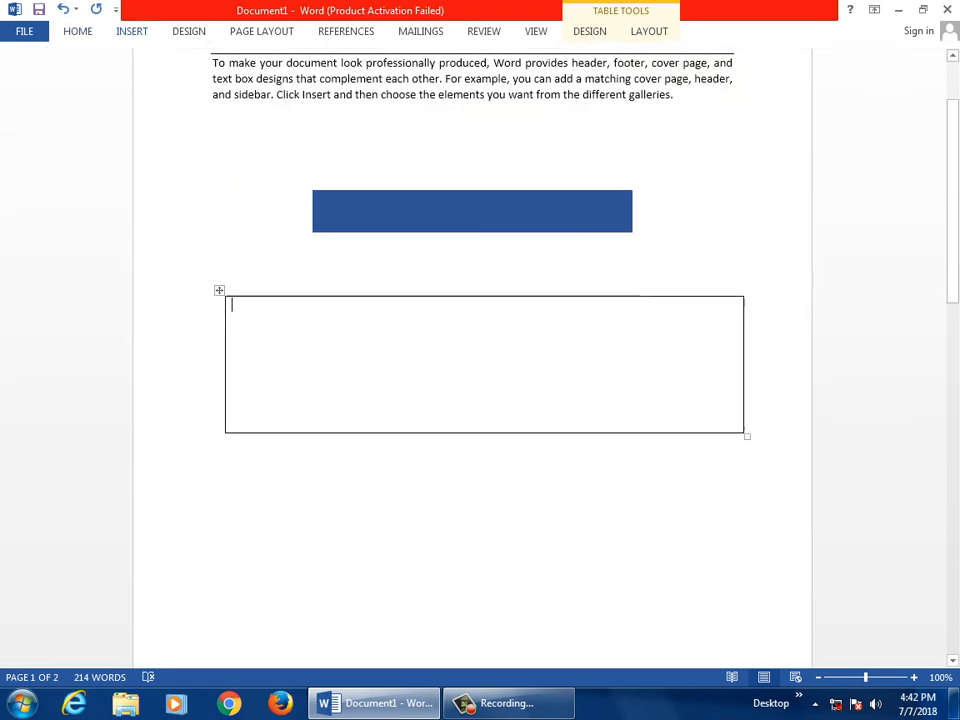
- Insert a table with 5 columns and 3 rows inside the drawn table's cell
{"action": "left_click", "coordinate": [132, 32]}
{"action": "left_click", "coordinate": [108, 80]}
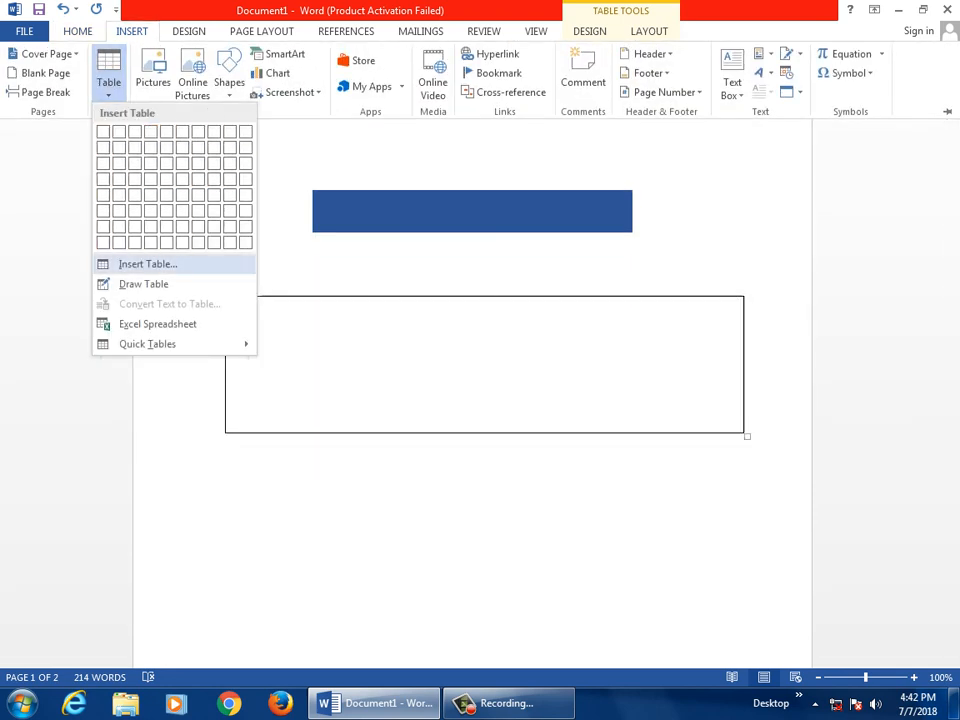
{"action": "left_click", "coordinate": [148, 264]}
{"action": "left_click_drag", "start_coordinate": [420, 227], "coordinate": [659, 396]}
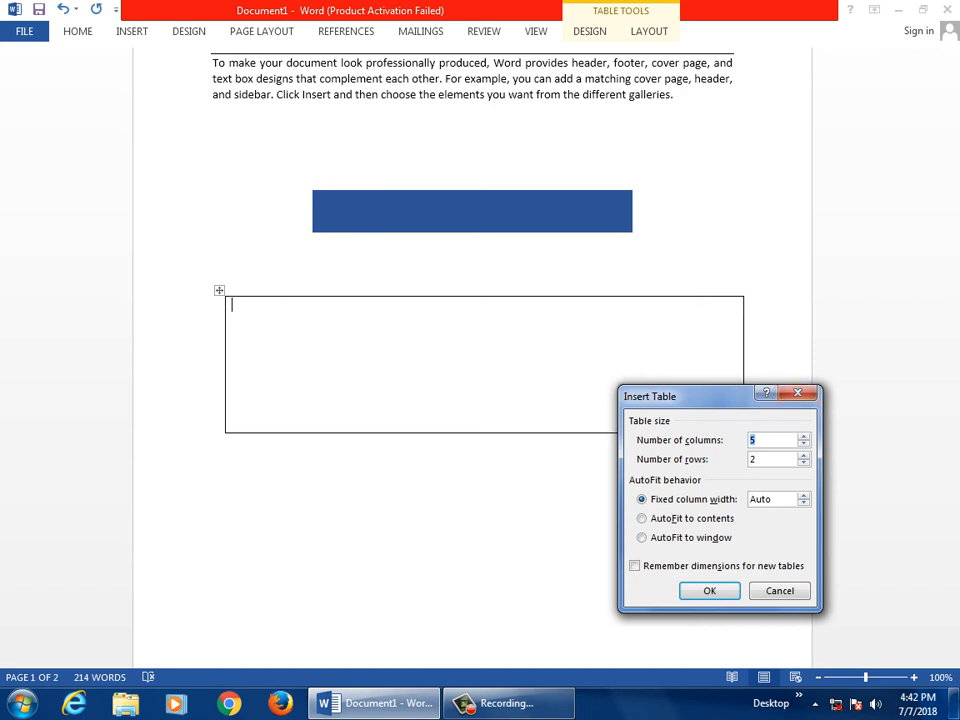
{"action": "key", "text": "Tab"}
{"action": "type", "text": "4"}
{"action": "key", "text": "BackSpace"}
{"action": "type", "text": "3"}
{"action": "key", "text": "Return"}
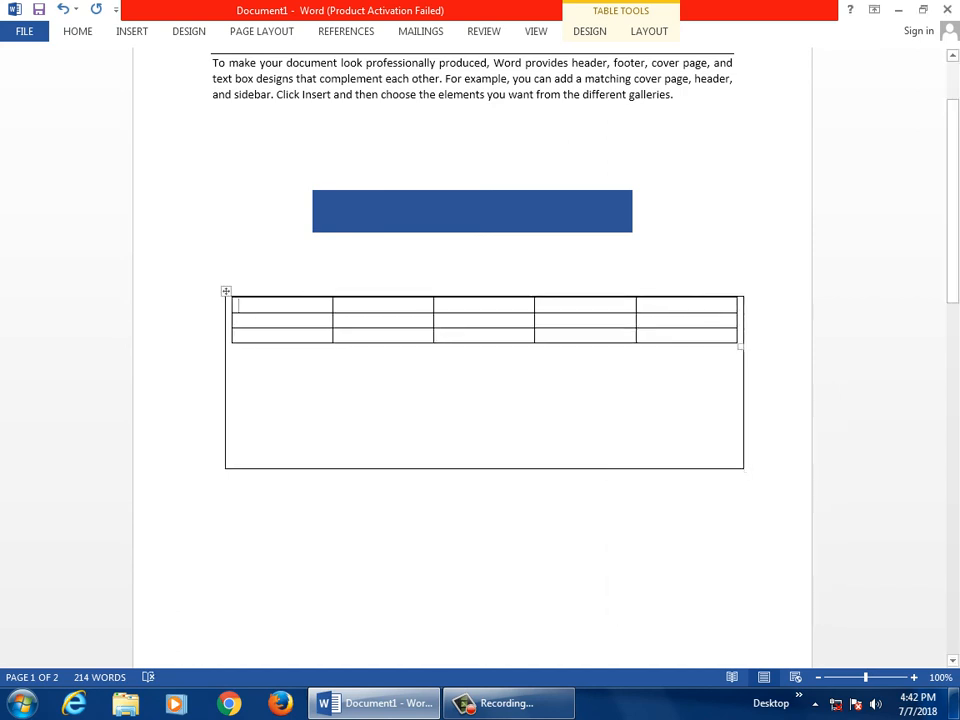
- Select the entire drawn table, including the nested table, and delete it
{"action": "right_click", "coordinate": [220, 291]}
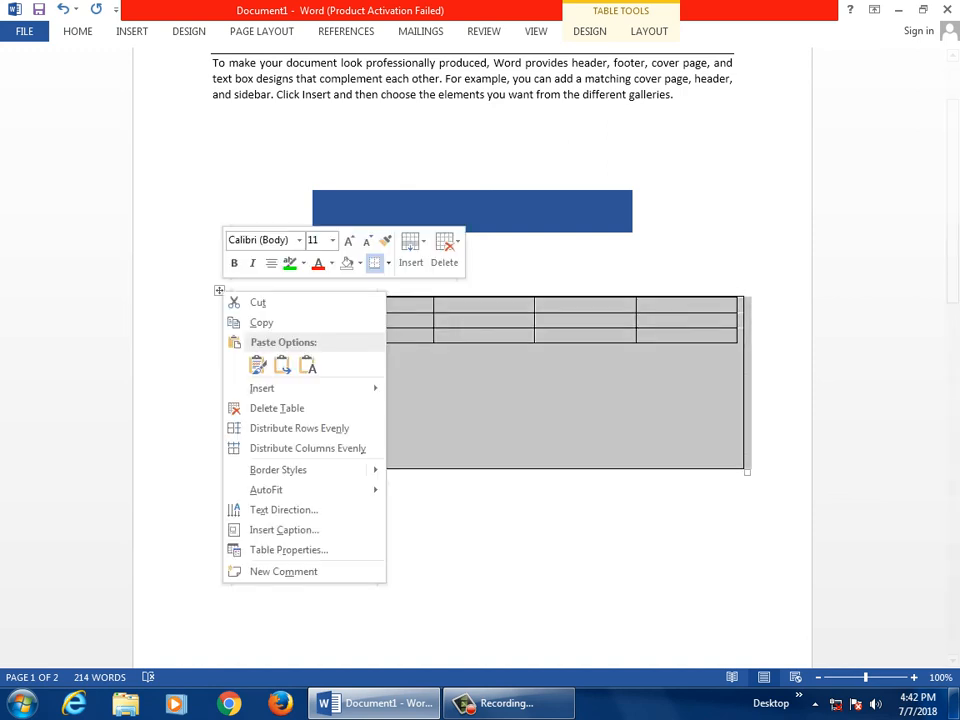
{"action": "key", "text": "Escape"}
{"action": "key", "text": "BackSpace"}
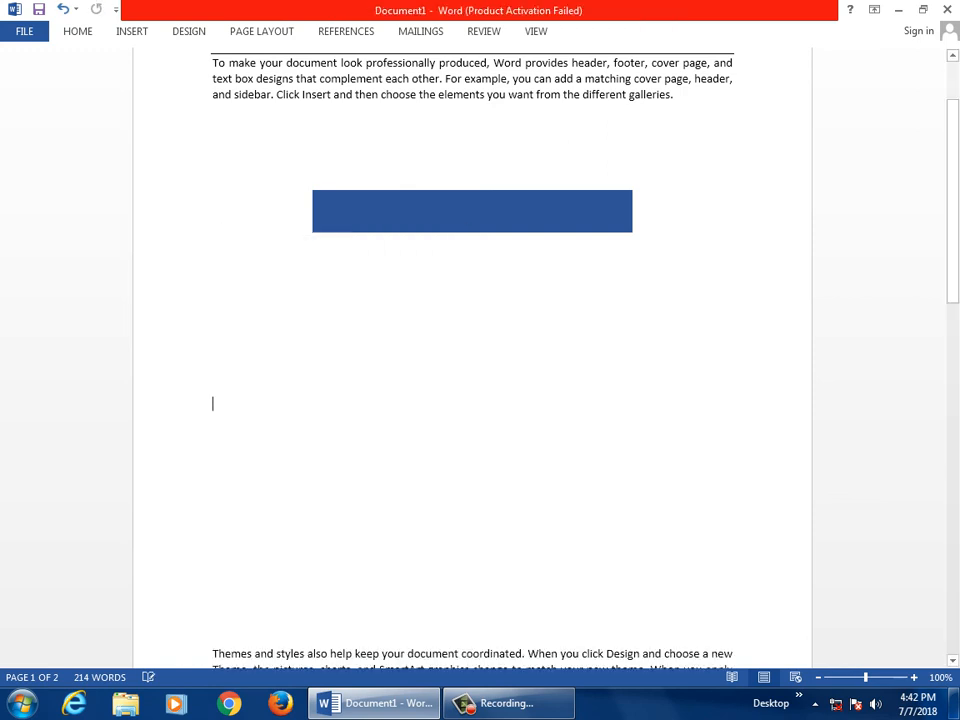
- Insert a table with 5 columns and 3 rows below the blue bar
{"action": "left_click", "coordinate": [131, 31]}
{"action": "left_click", "coordinate": [108, 72]}
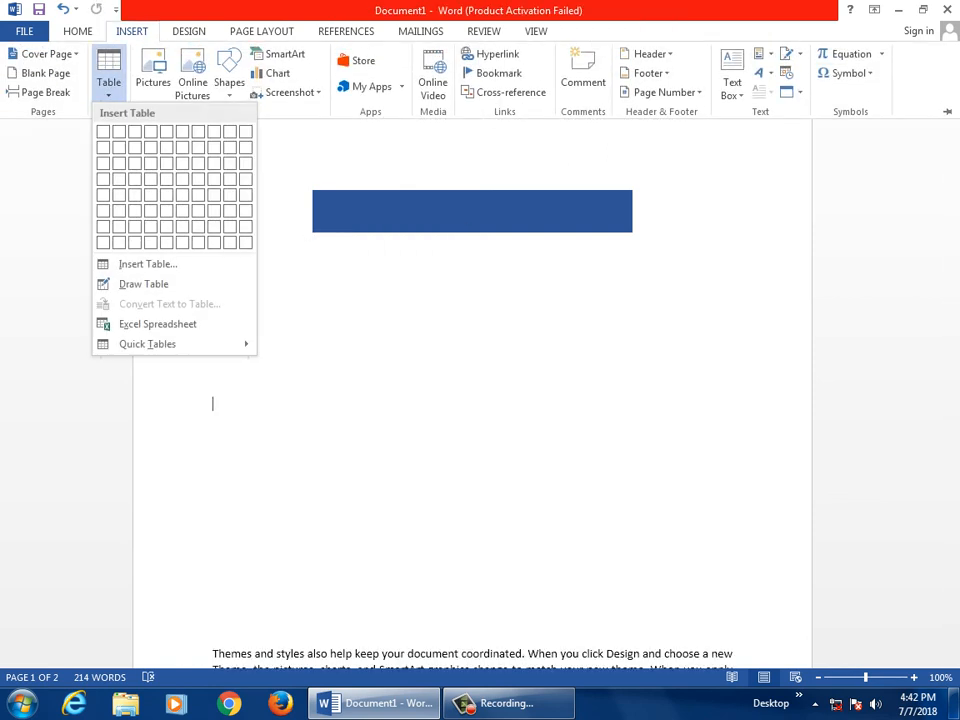
{"action": "left_click", "coordinate": [147, 264]}
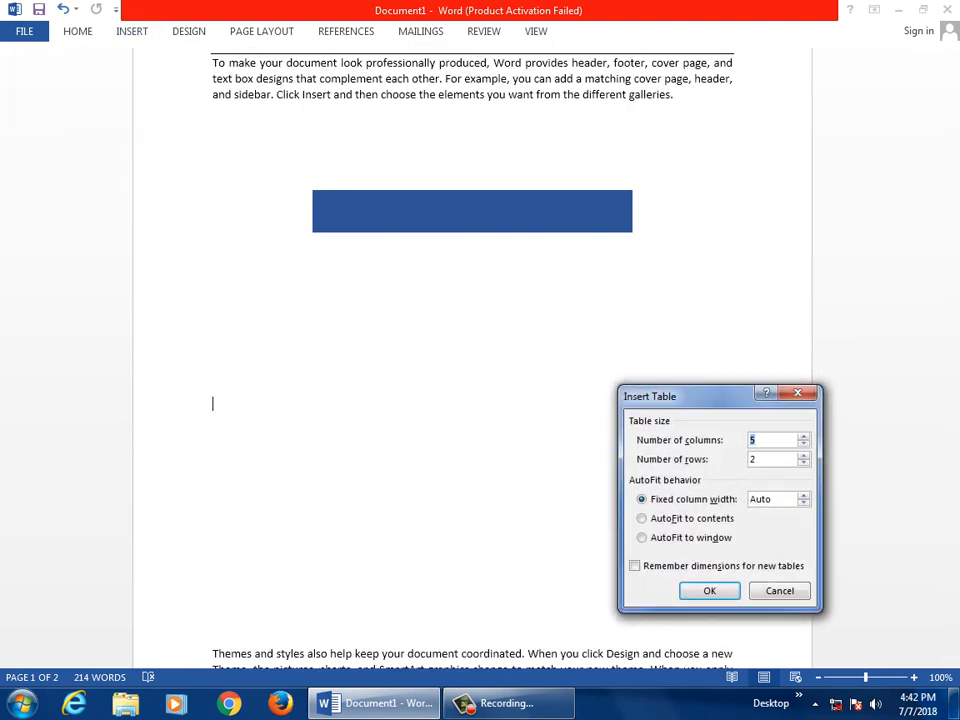
{"action": "key", "text": "Tab"}
{"action": "type", "text": "3"}
{"action": "key", "text": "Return"}
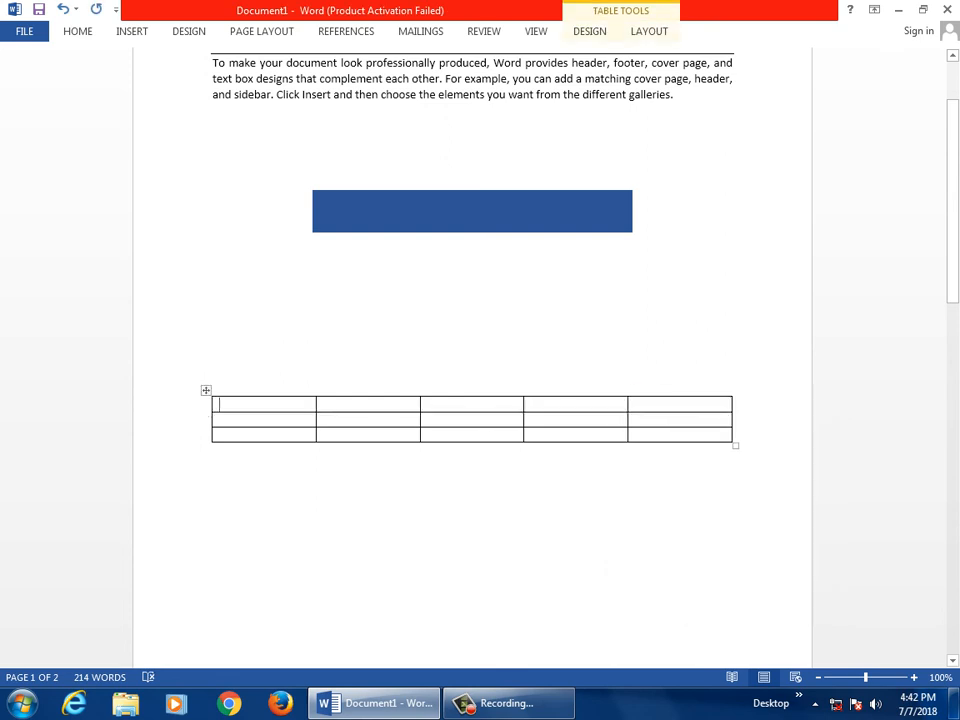
{"action": "key", "text": "ctrl+F1"}
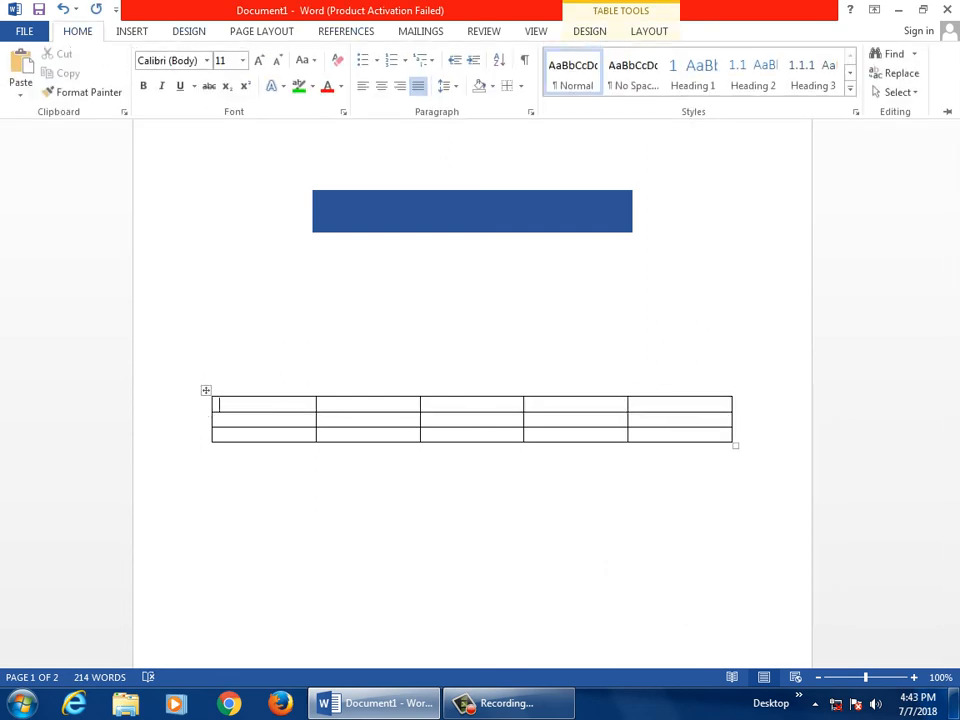
{"action": "left_click", "coordinate": [520, 85]}
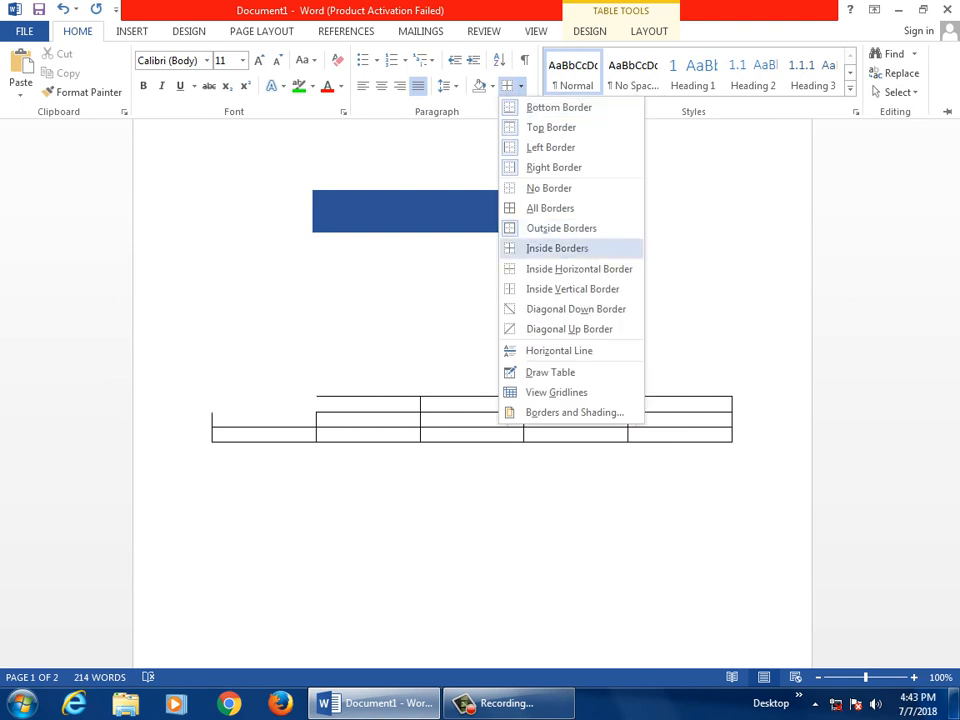
{"action": "key", "text": "Escape"}
{"action": "key", "text": "Escape"}
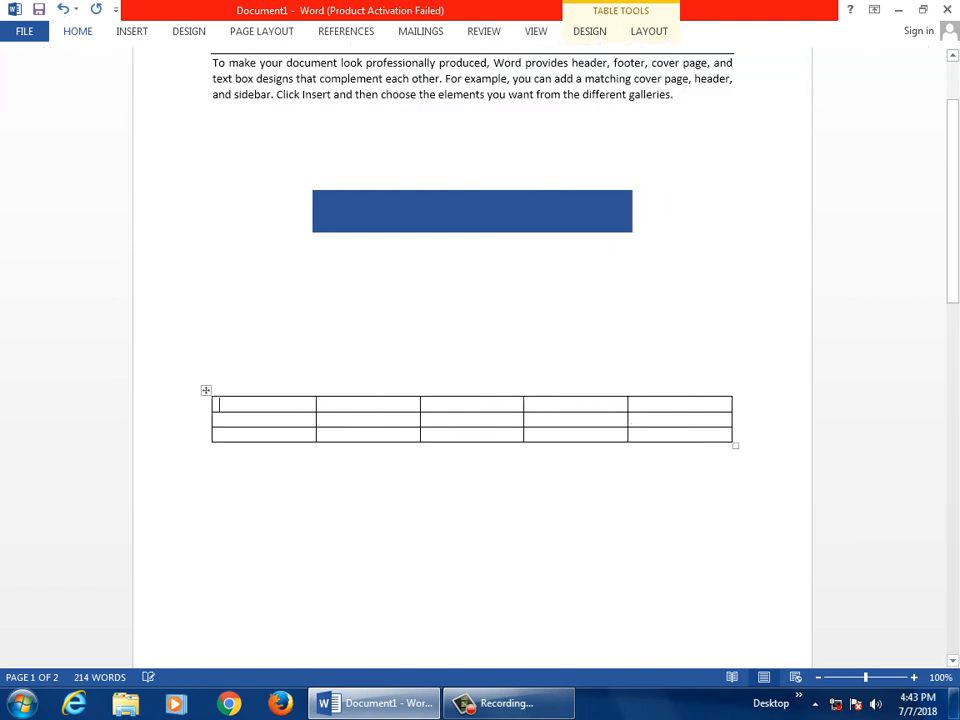
- Fill the first row's first cell with "Gsfjsdkfjklsddflksfs fsdfsdfsdf" and its second cell with "Dgdfg" and "dfgdfgdfg" on separate lines
{"action": "type", "text": "gsfjsdkfjklsddflksfs fs"}
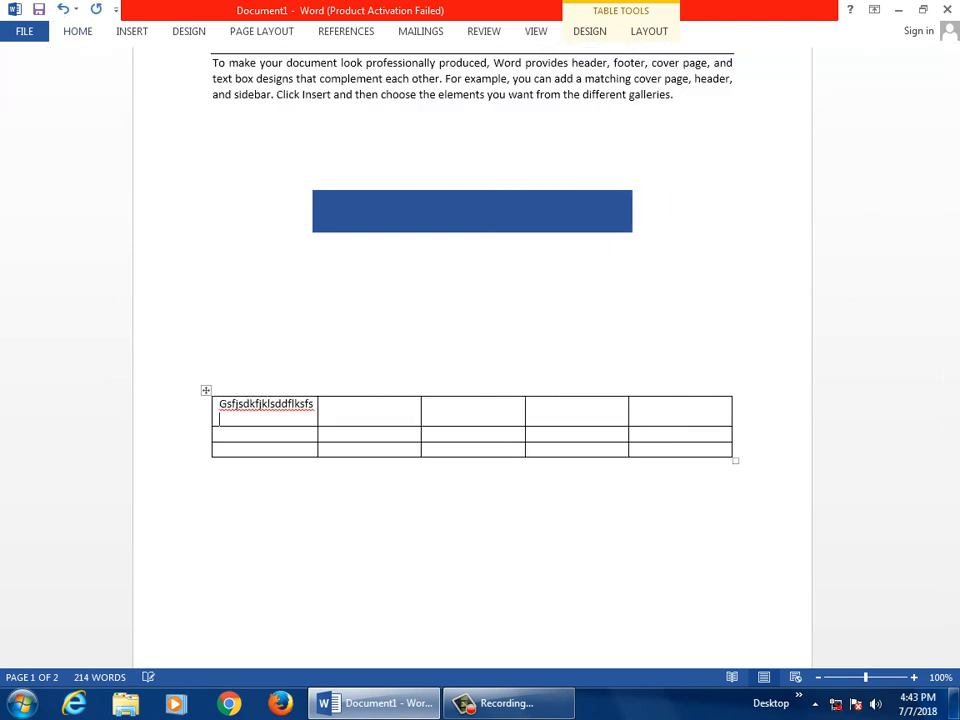
{"action": "type", "text": "dfsdfsdf"}
{"action": "scroll", "coordinate": [470, 350], "scroll_direction": "down", "scroll_amount": 3}
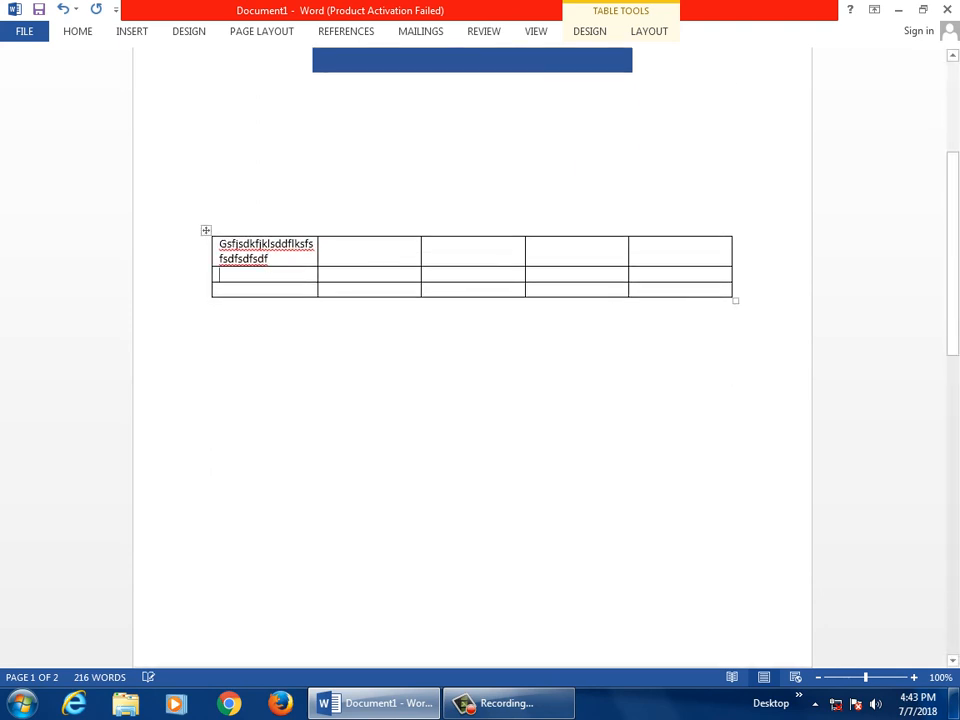
{"action": "key", "text": "Tab"}
{"action": "type", "text": "dgdfg"}
{"action": "key", "text": "Return"}
{"action": "type", "text": "dfgdfgdfg"}
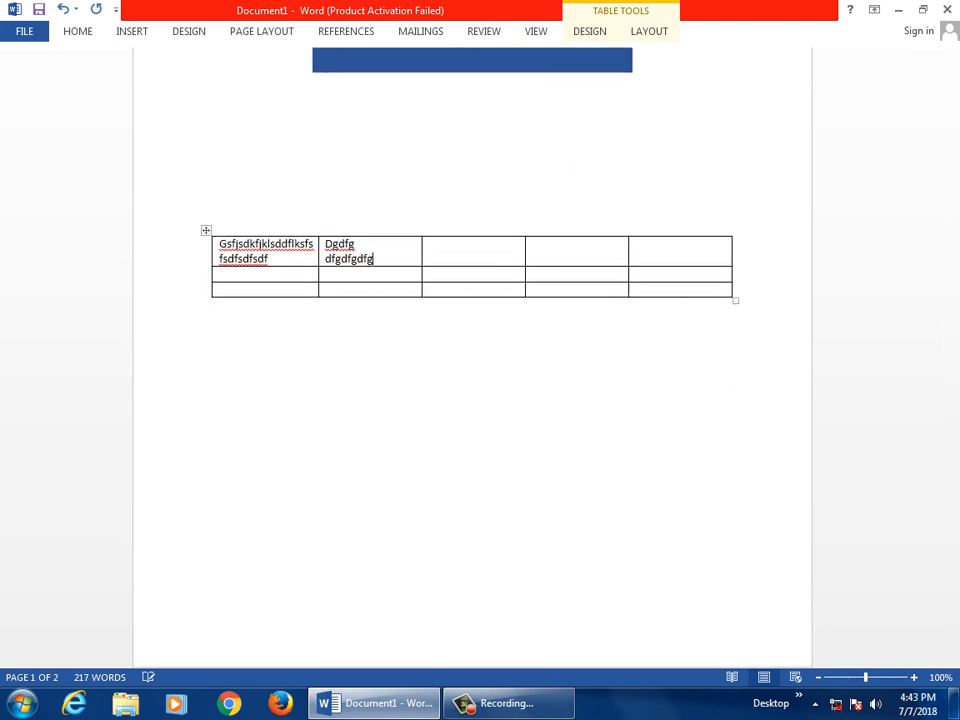
- Apply both the Diagonal Down Border and the Diagonal Up Border to the two filled cells in the first row
{"action": "left_click", "coordinate": [77, 31]}
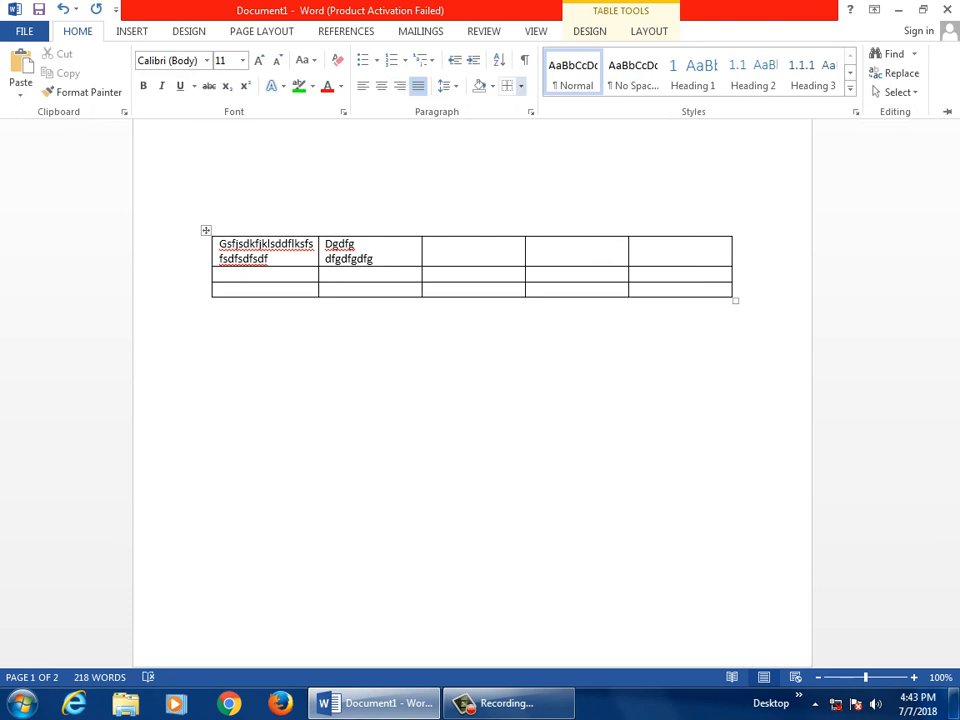
{"action": "left_click", "coordinate": [520, 86]}
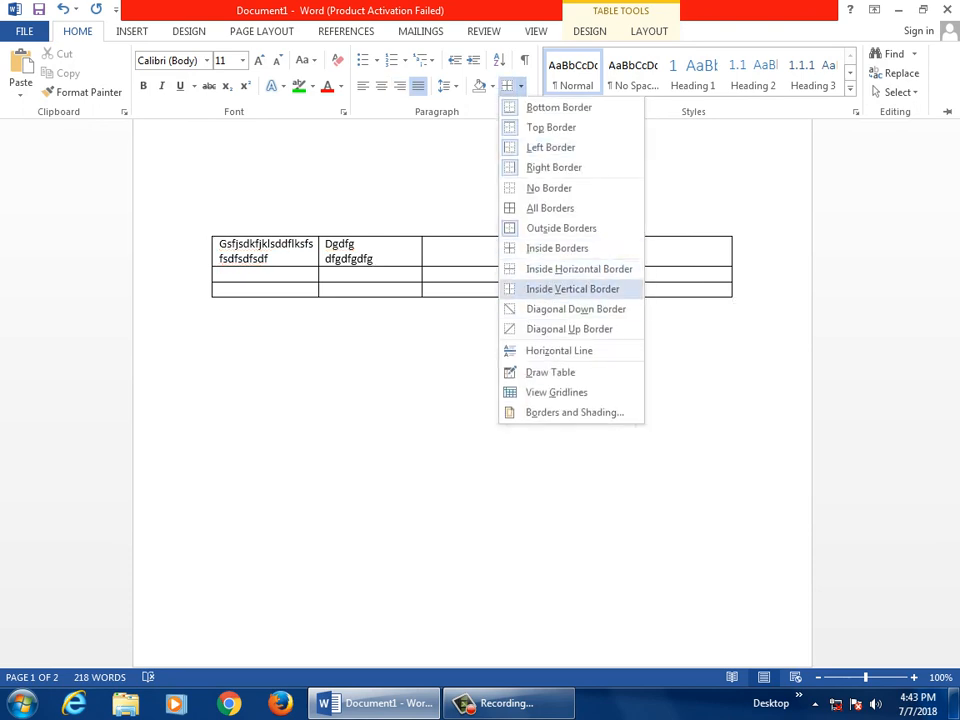
{"action": "left_click", "coordinate": [557, 248]}
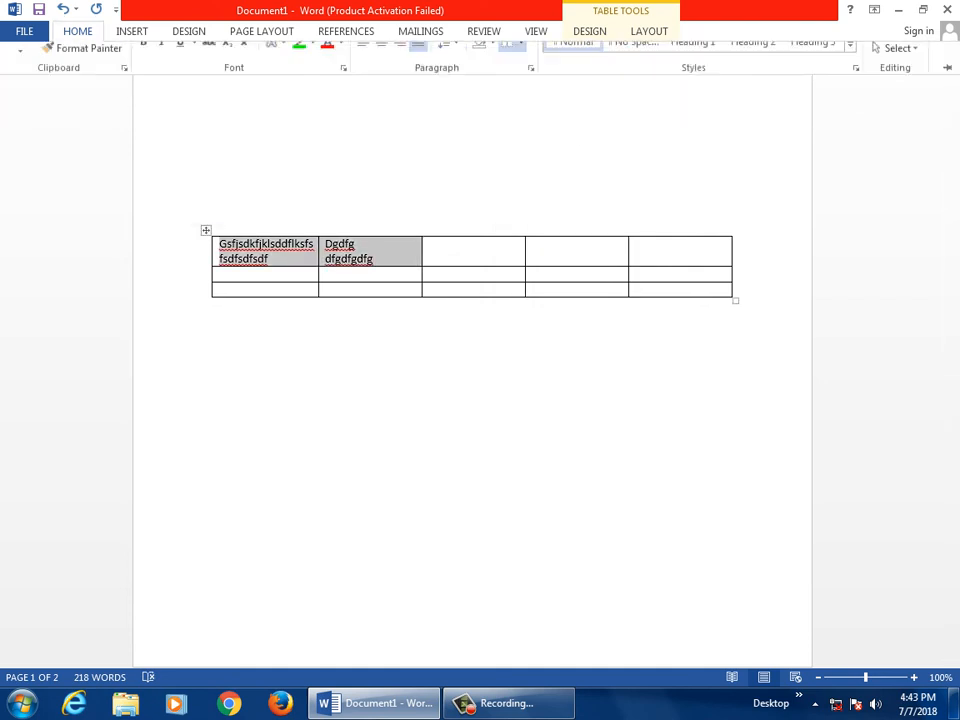
{"action": "left_click", "coordinate": [520, 85]}
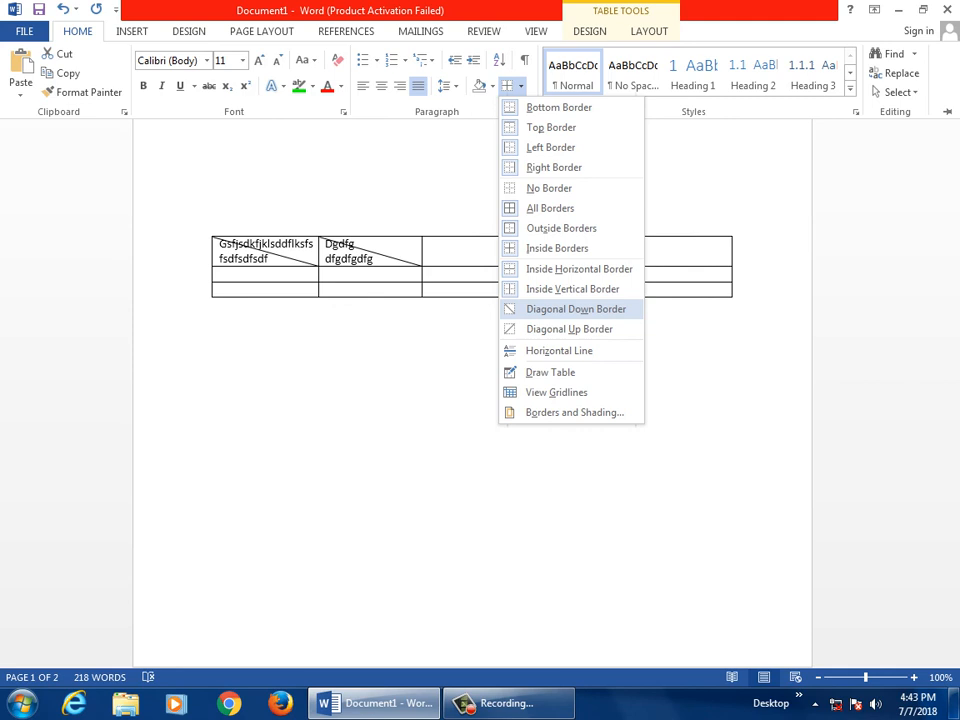
{"action": "left_click", "coordinate": [575, 309]}
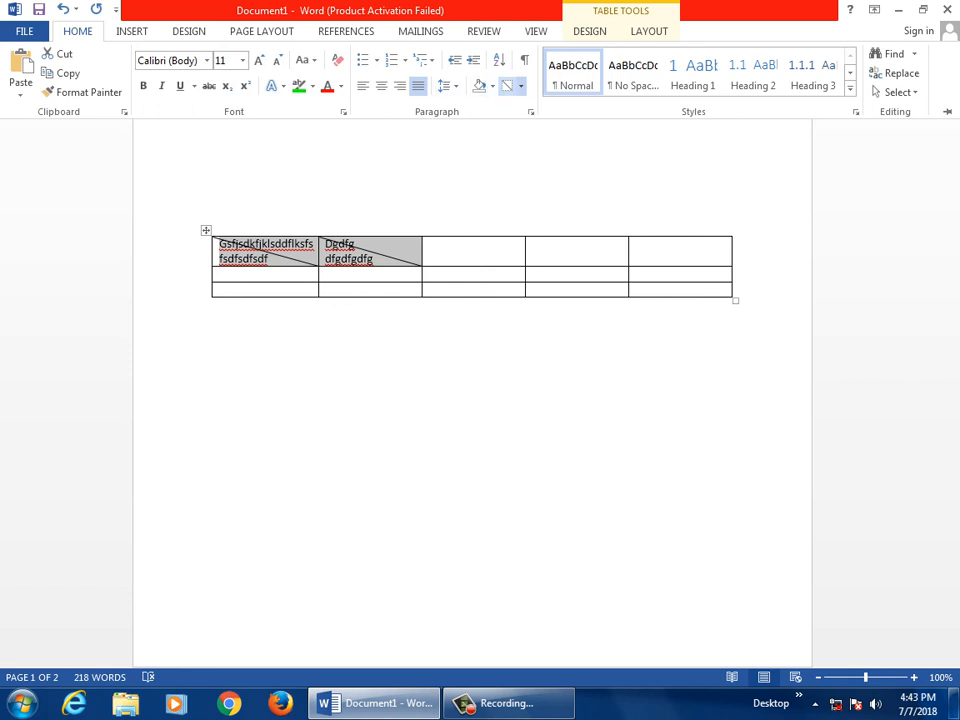
{"action": "left_click", "coordinate": [520, 86]}
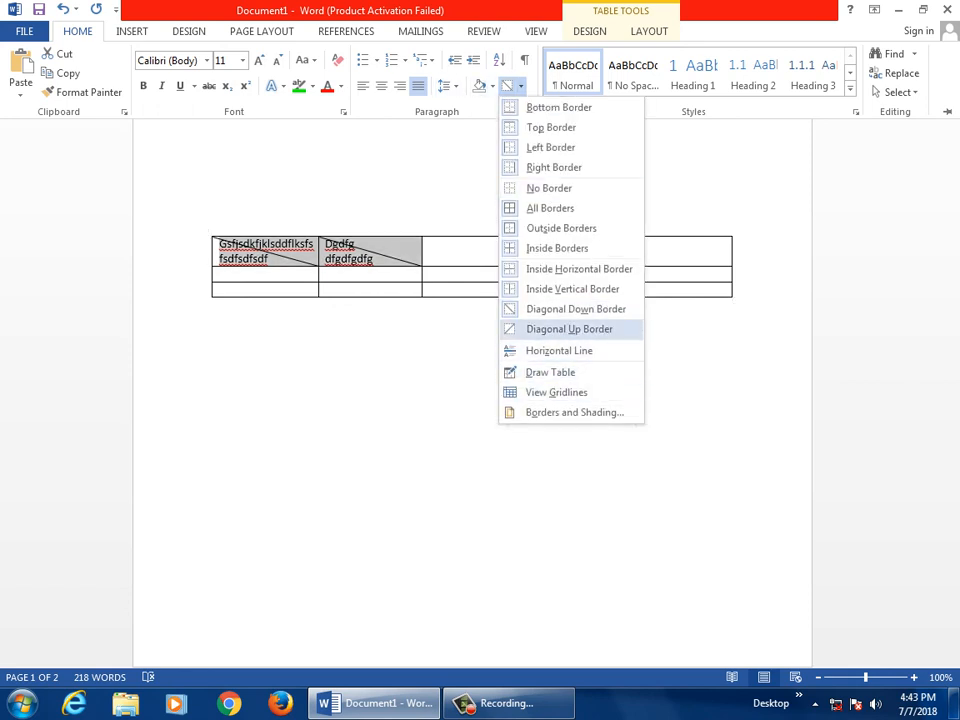
{"action": "left_click", "coordinate": [569, 329]}
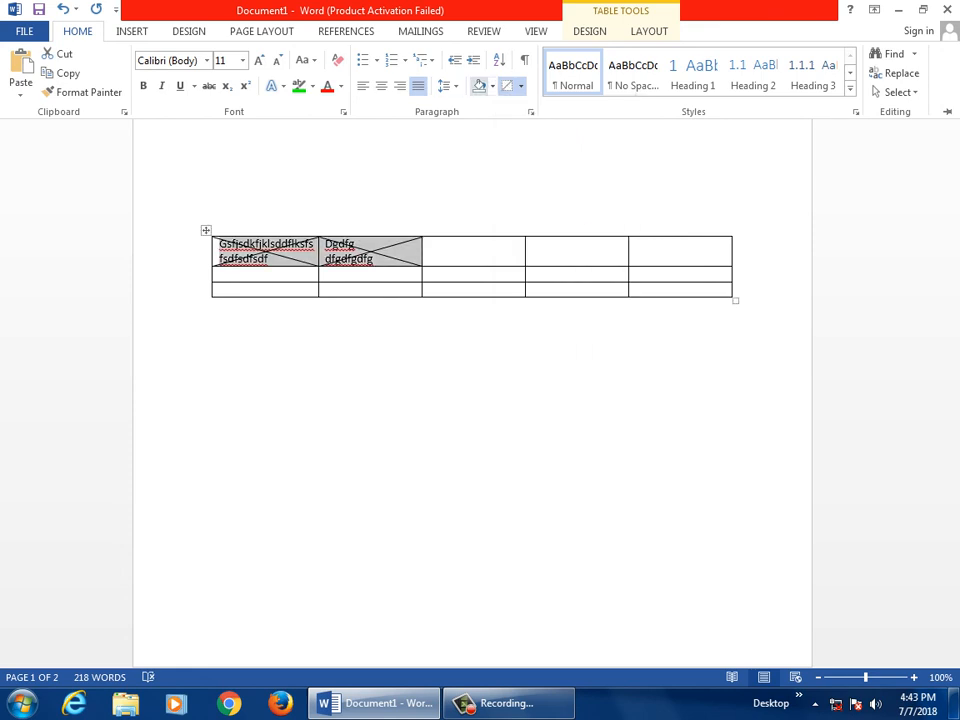
- Turn on View Gridlines and enter "Sadasdas" and "adasd" in the first row's third cell, separated by a blank line
{"action": "left_click", "coordinate": [520, 86]}
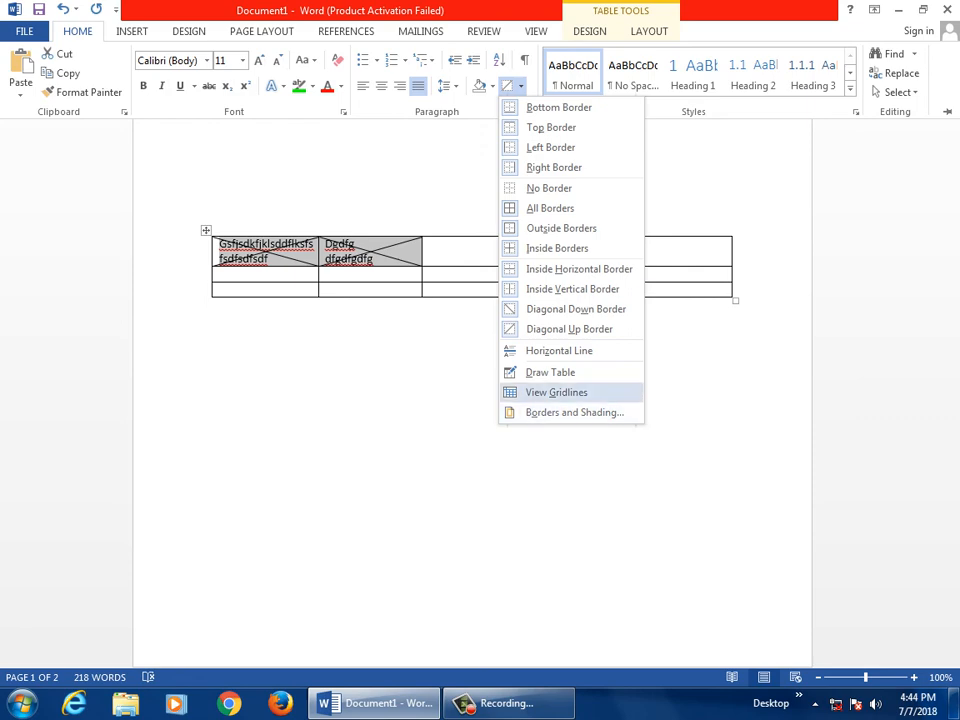
{"action": "left_click", "coordinate": [556, 392]}
{"action": "left_click", "coordinate": [428, 245]}
{"action": "type", "text": "sadasdas"}
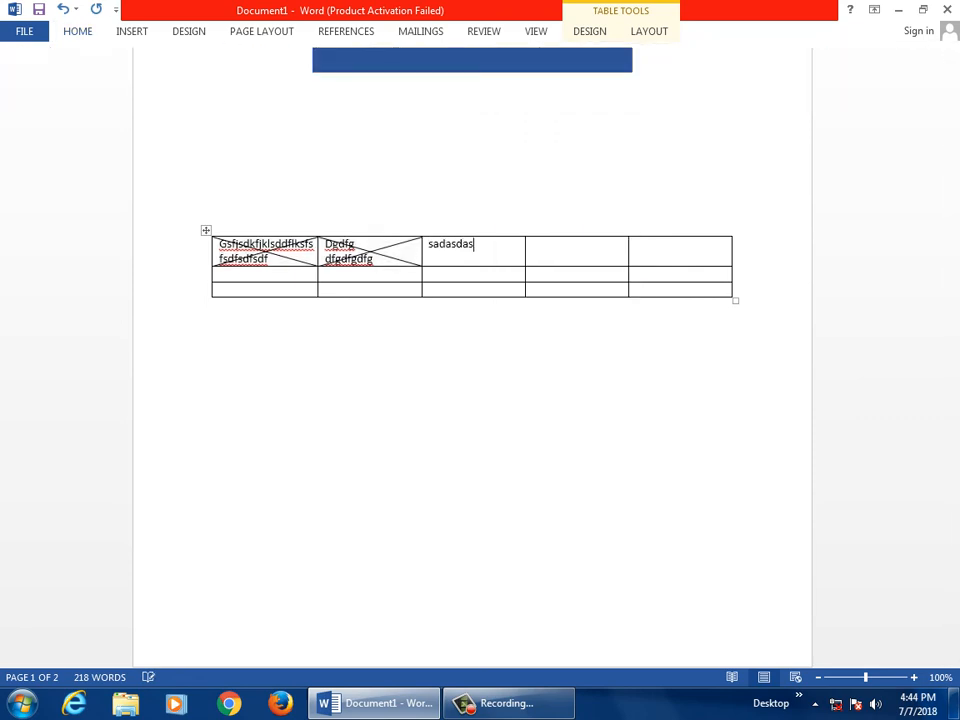
{"action": "key", "text": "Return"}
{"action": "type", "text": "acasd"}
{"action": "scroll", "coordinate": [472, 350], "scroll_direction": "down", "scroll_amount": 2}
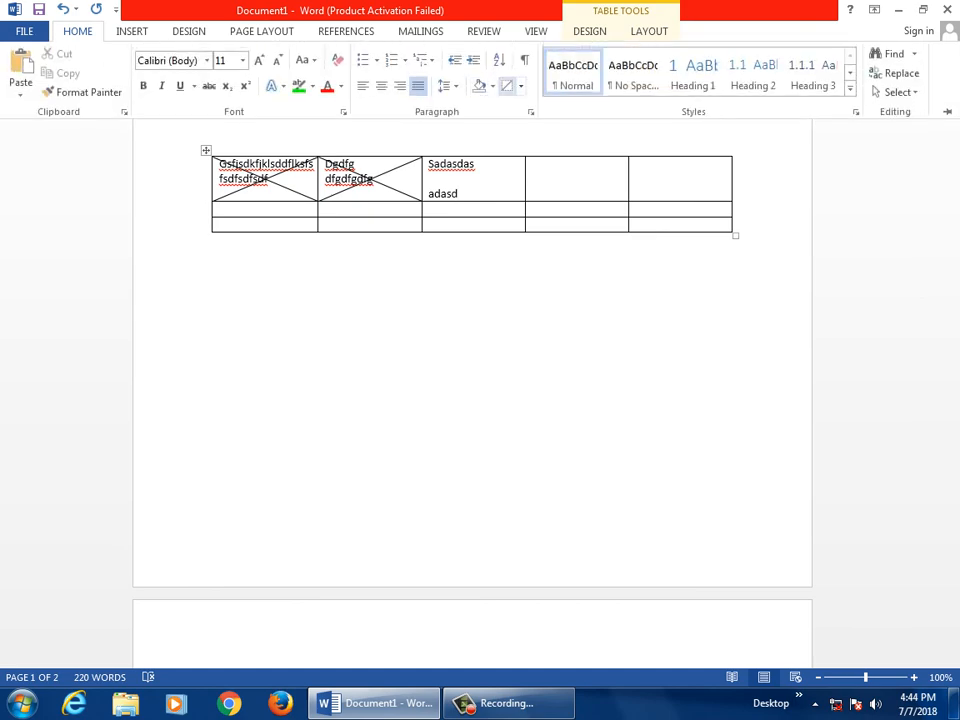
- Review the Borders and Shading settings for the table, close them without changes, and expand the ribbon
{"action": "left_click", "coordinate": [520, 86]}
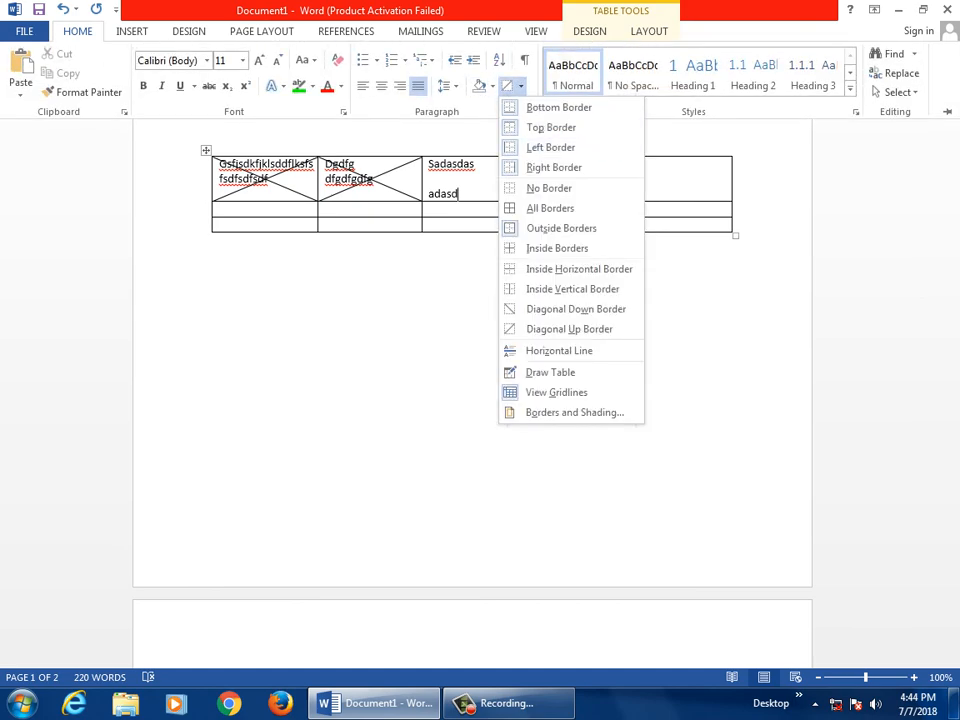
{"action": "left_click", "coordinate": [575, 412]}
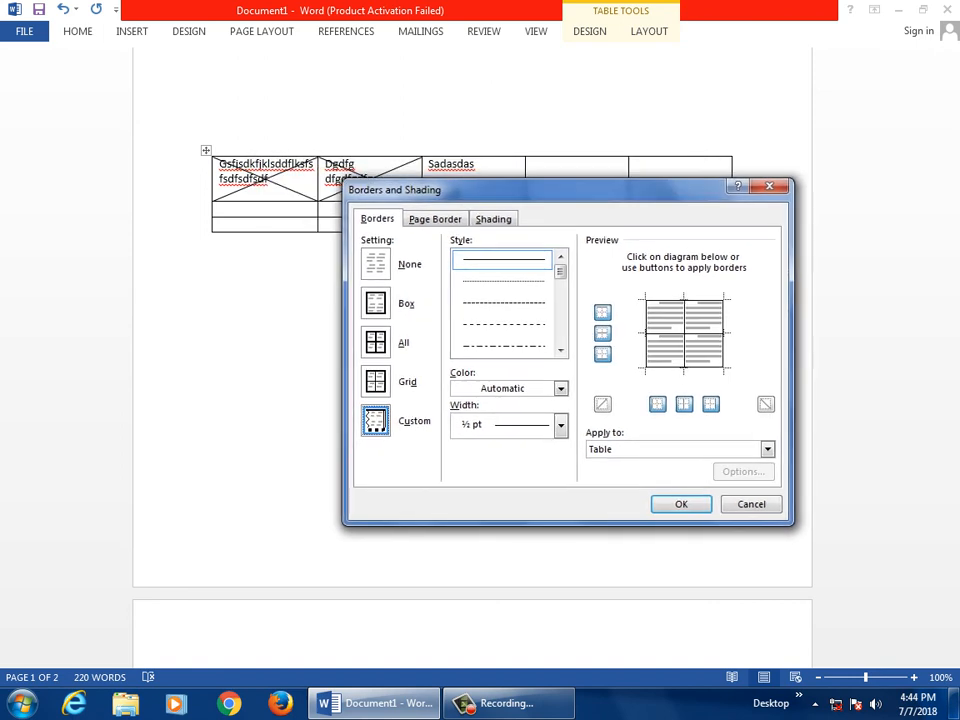
{"action": "left_click", "coordinate": [508, 703]}
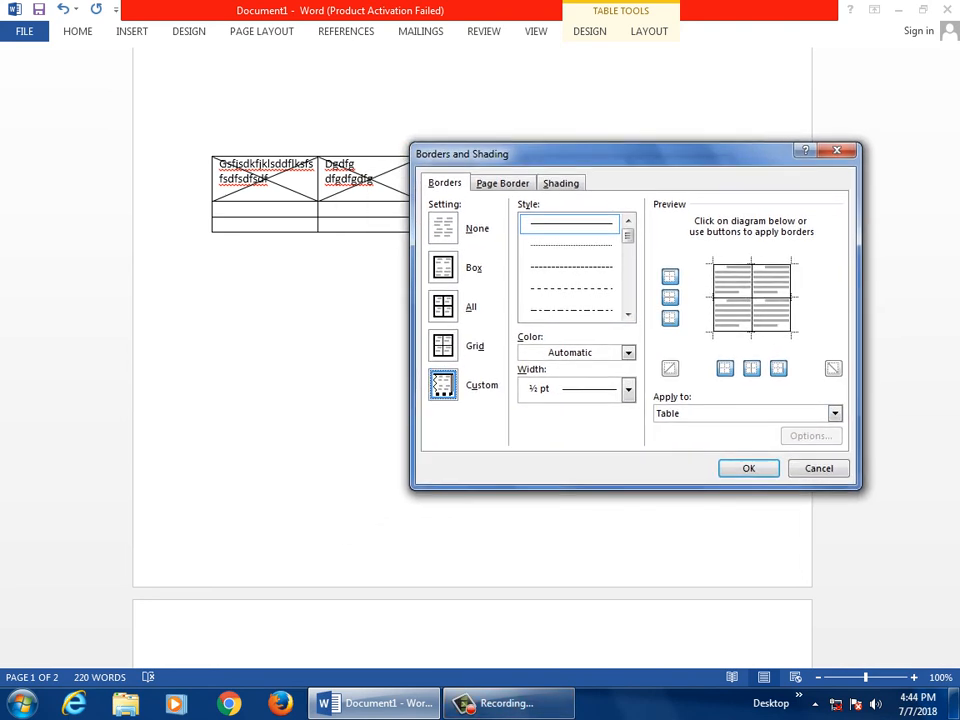
{"action": "key", "text": "Escape"}
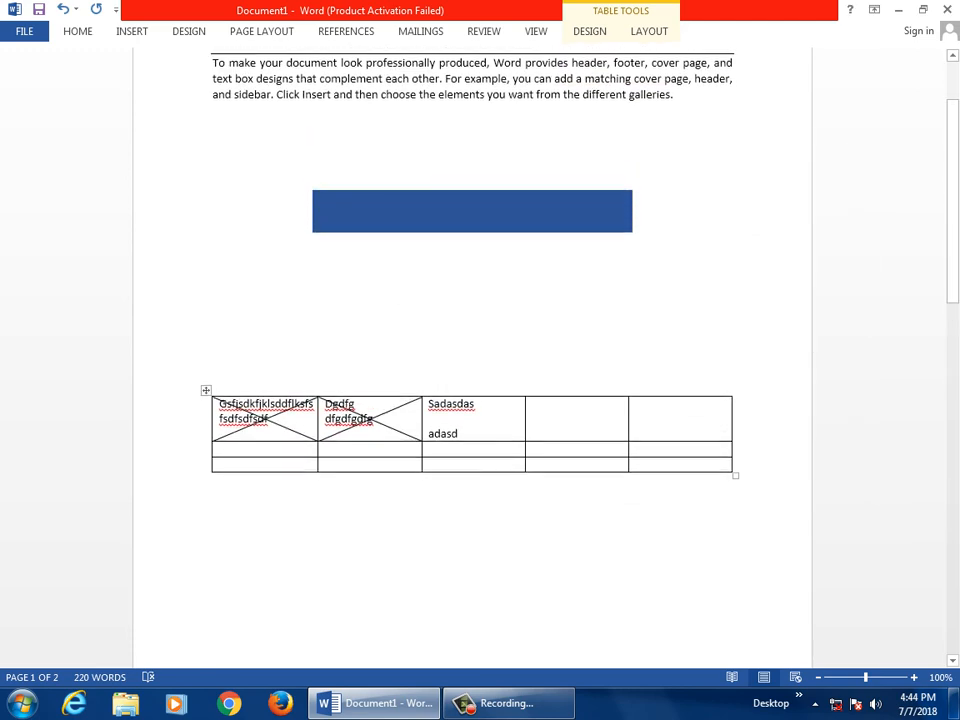
{"action": "key", "text": "ctrl+F1"}
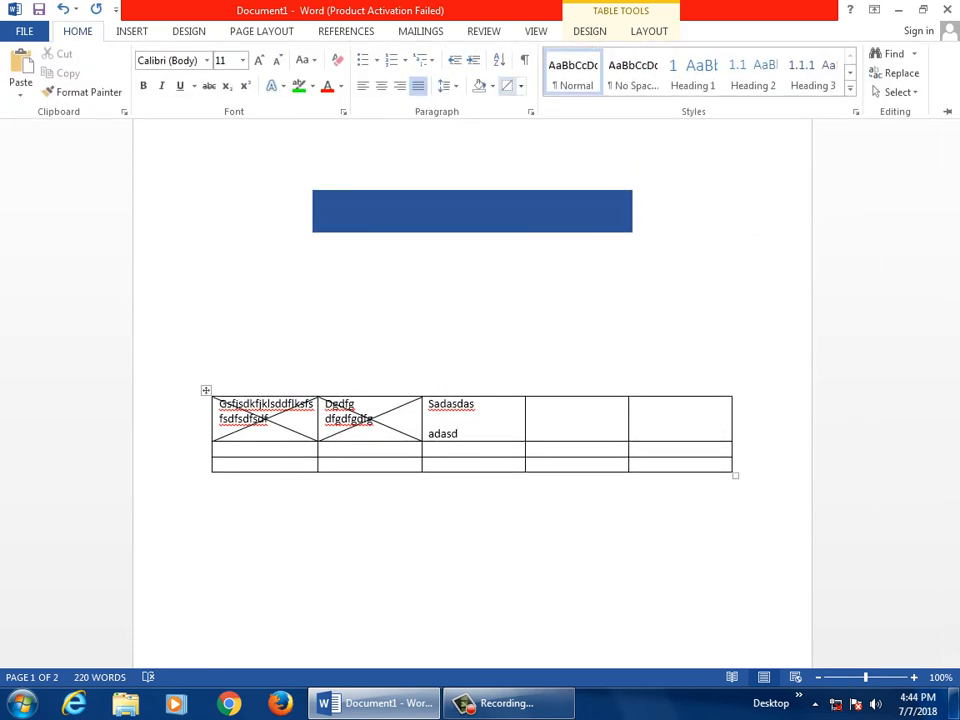